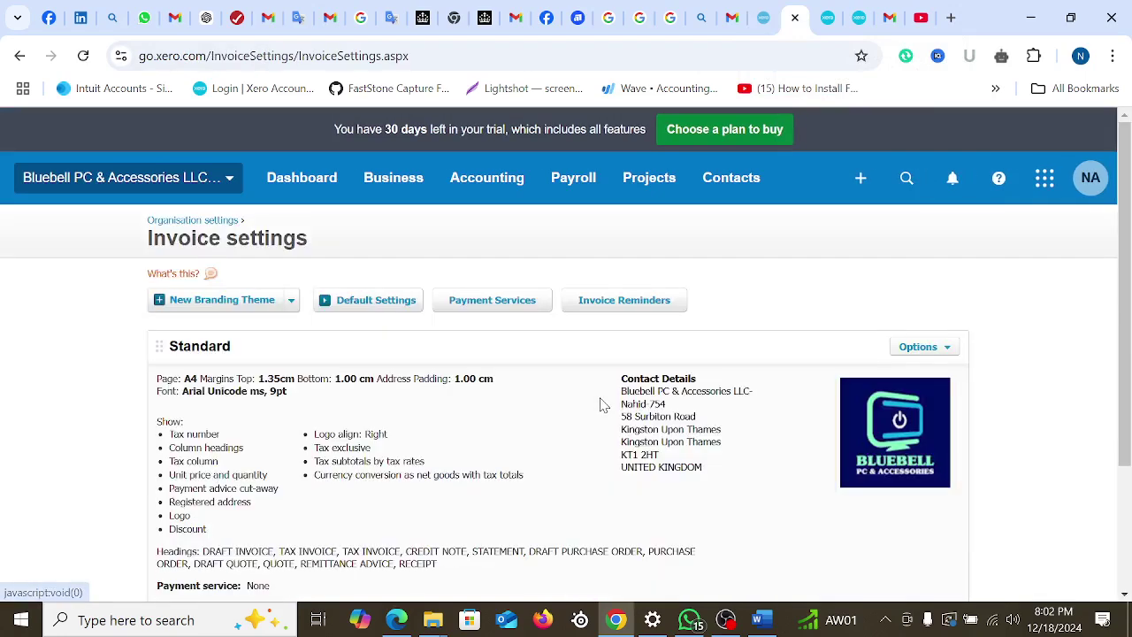
scroll(606, 399, down, 2)
scroll(605, 403, up, 2)
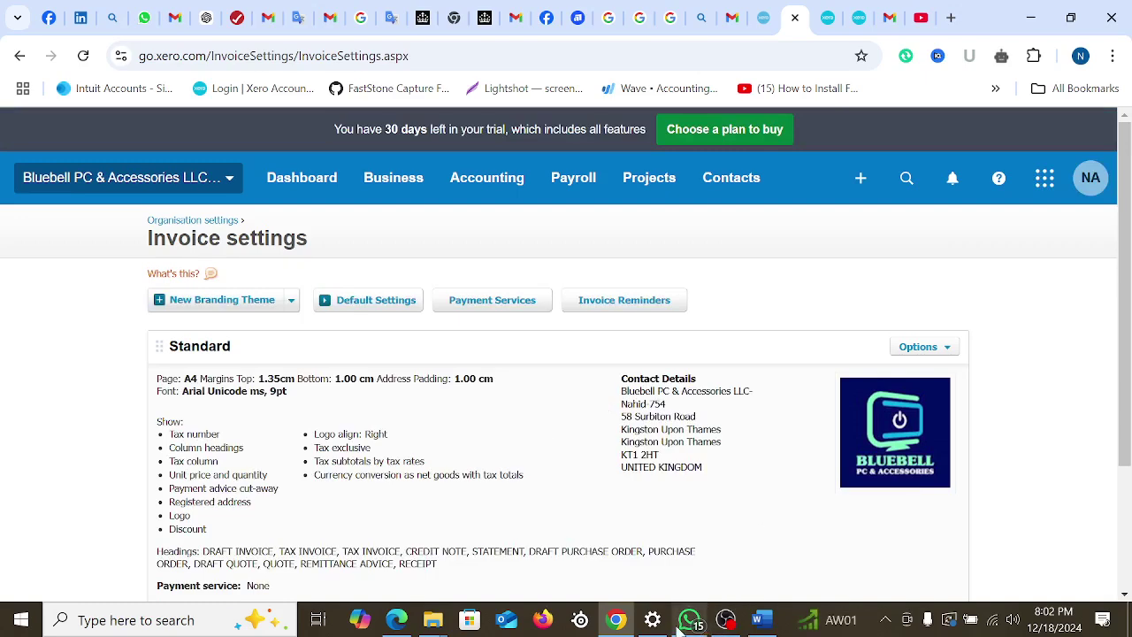
click(725, 620)
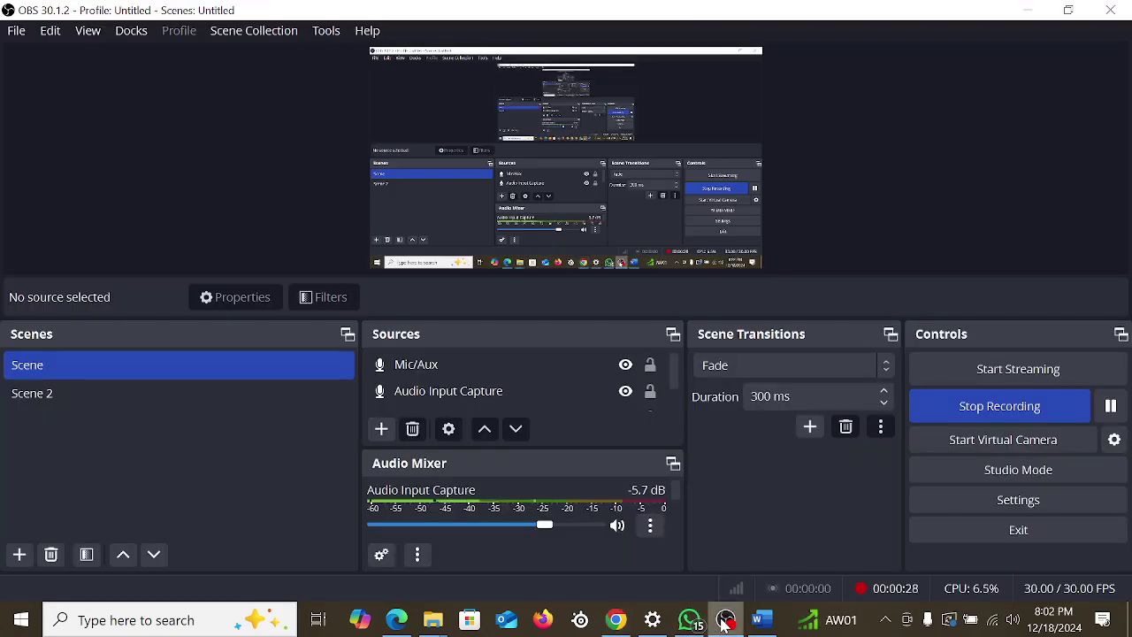
click(725, 622)
scroll(611, 447, down, 2)
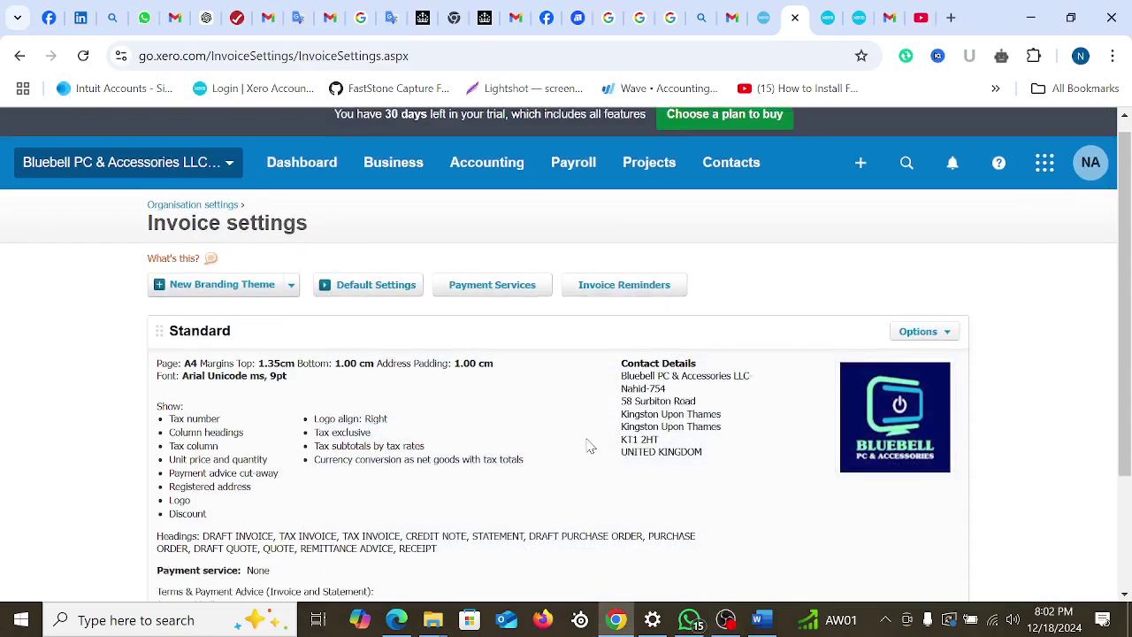
scroll(610, 446, up, 2)
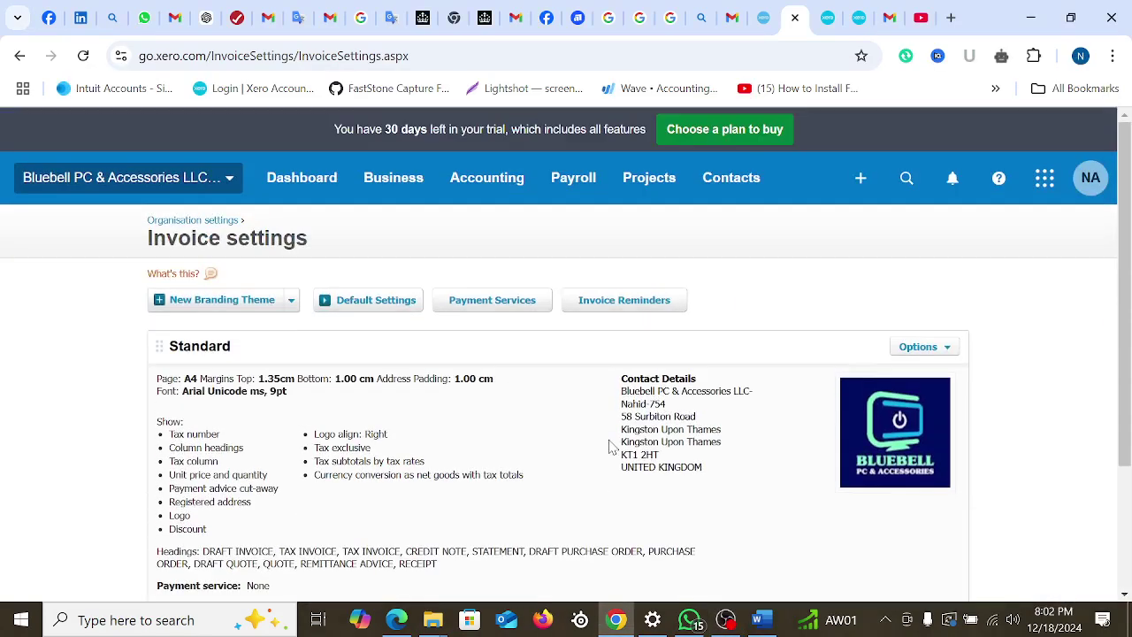
Preview the Standard branding theme's invoice from start to end and close the preview
click(952, 353)
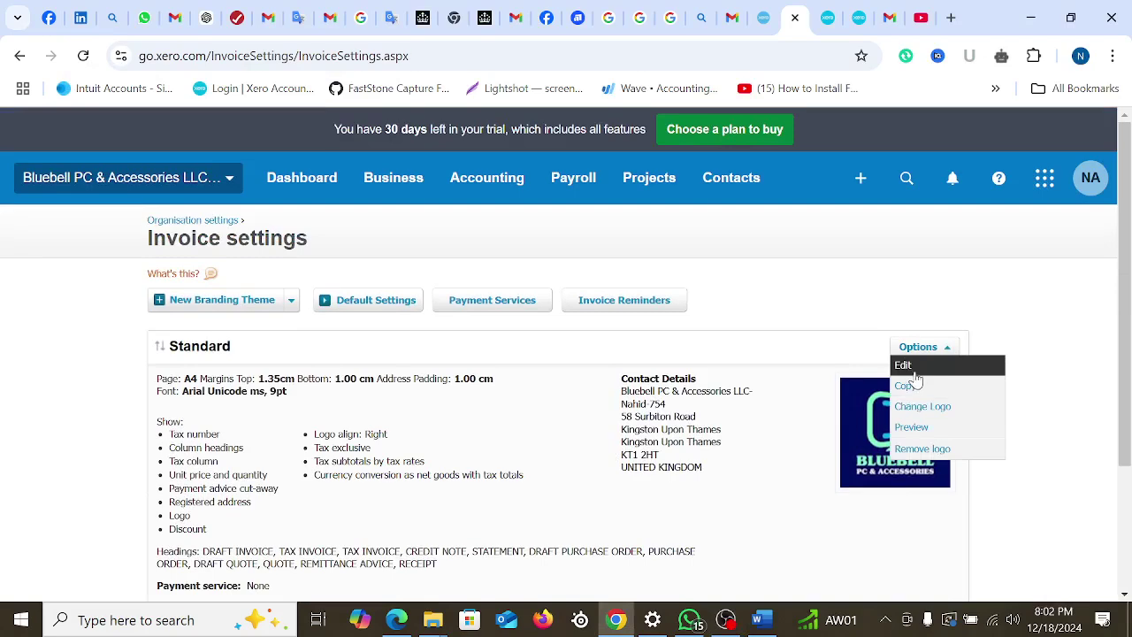
click(916, 427)
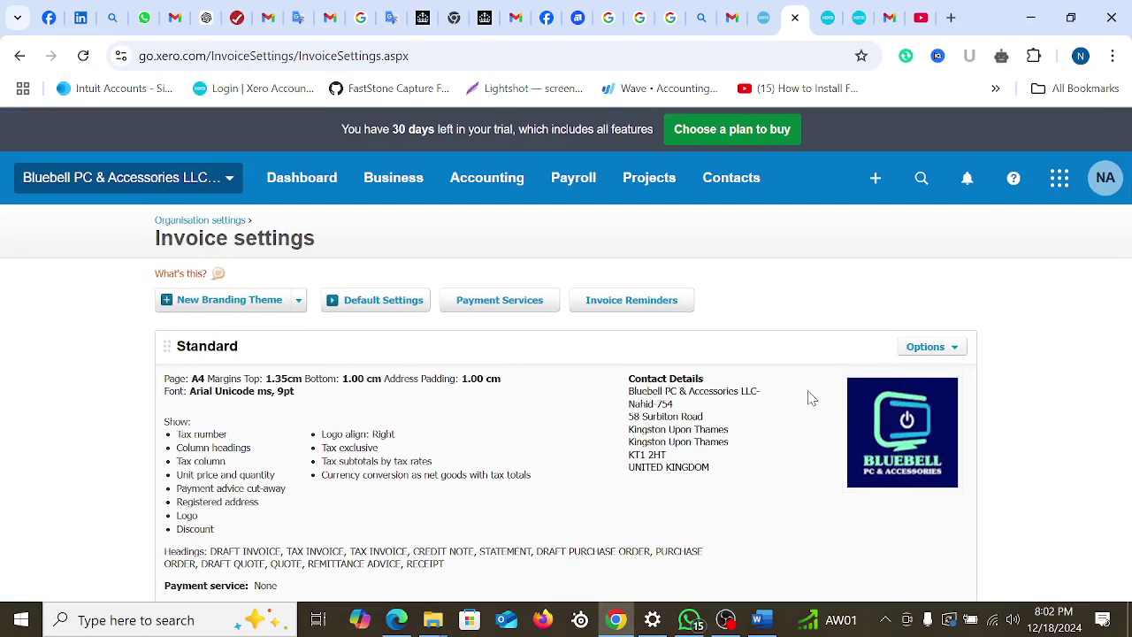
scroll(658, 400, down, 5)
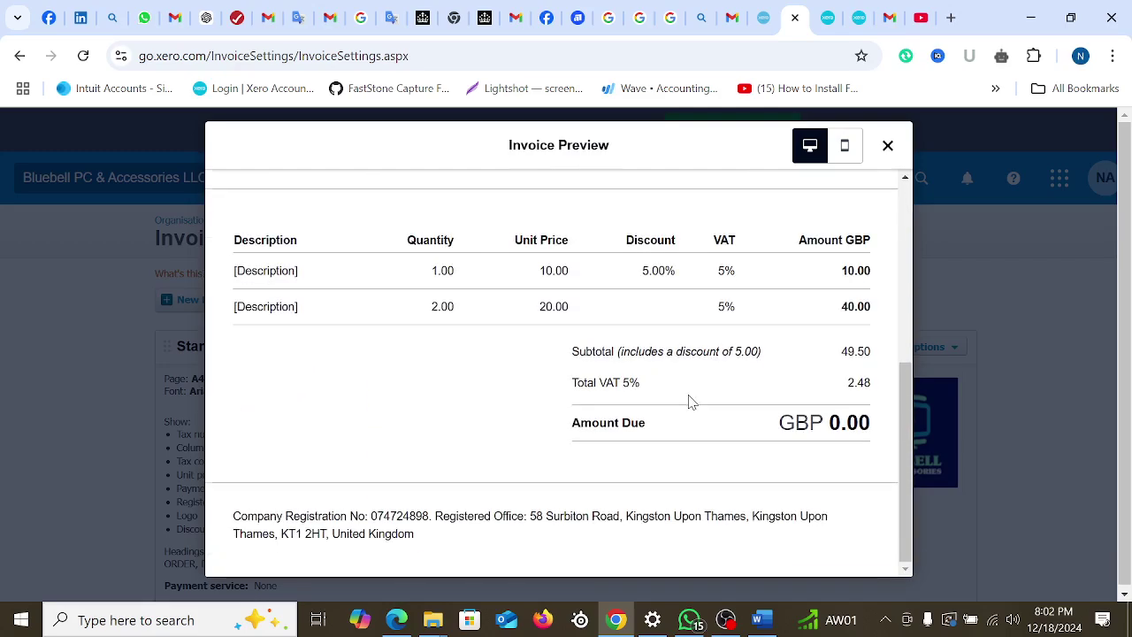
scroll(701, 417, up, 5)
key(Escape)
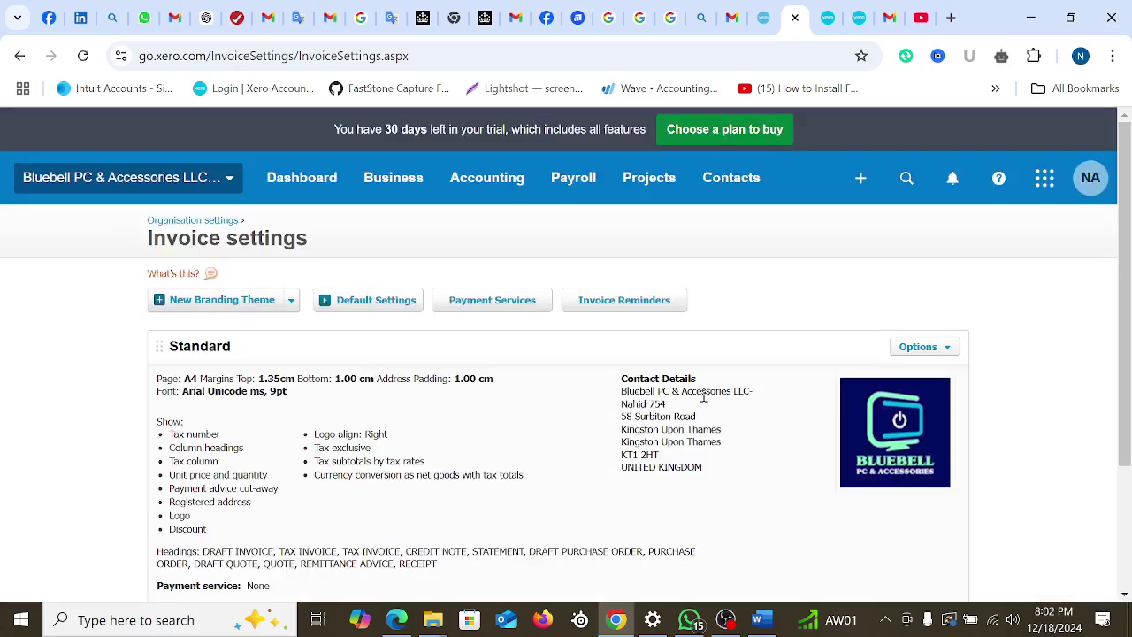
Preview the Standard theme's invoice again, examine its mobile and desktop layouts, and close the preview
scroll(665, 407, down, 2)
scroll(699, 434, up, 2)
click(944, 346)
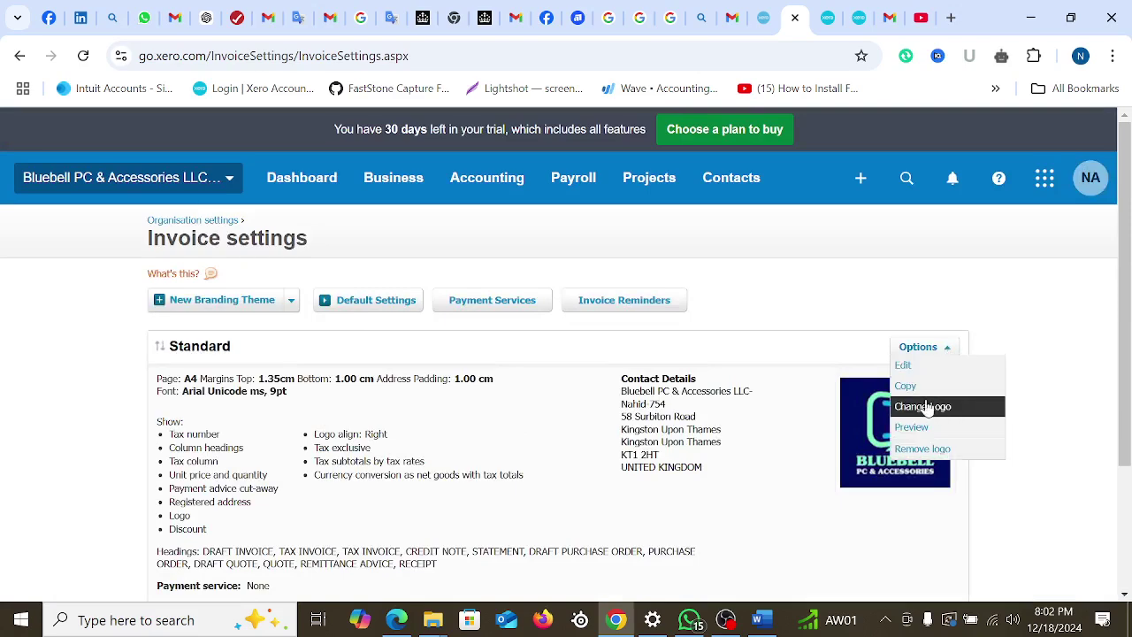
click(929, 430)
scroll(712, 420, down, 5)
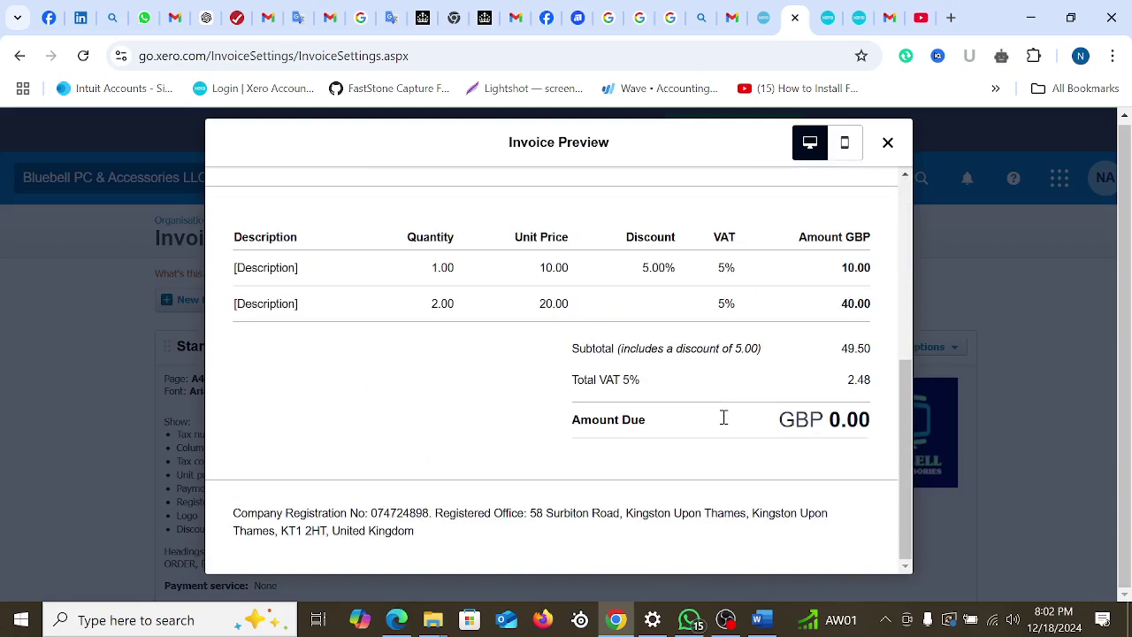
scroll(708, 414, up, 5)
click(844, 143)
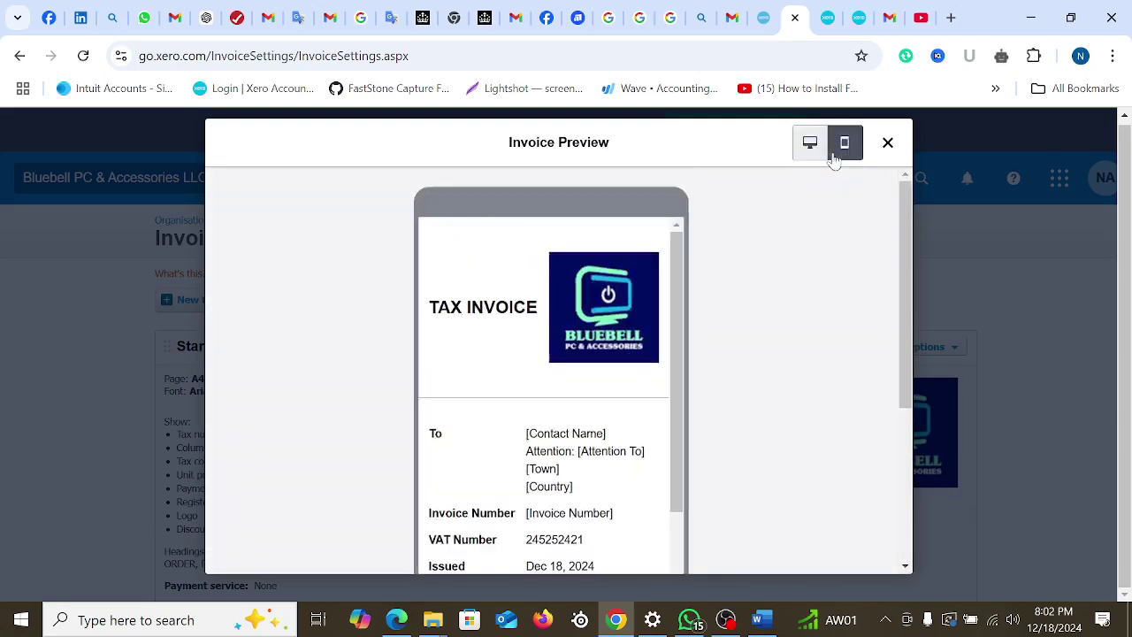
scroll(659, 378, down, 5)
scroll(659, 379, down, 5)
click(810, 142)
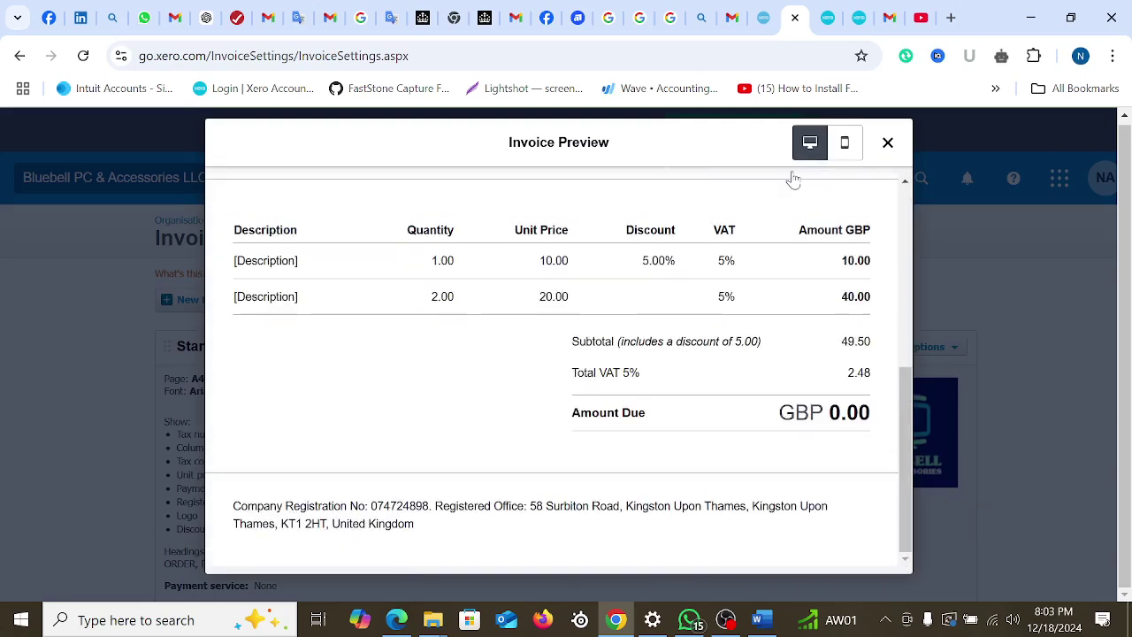
scroll(653, 400, up, 5)
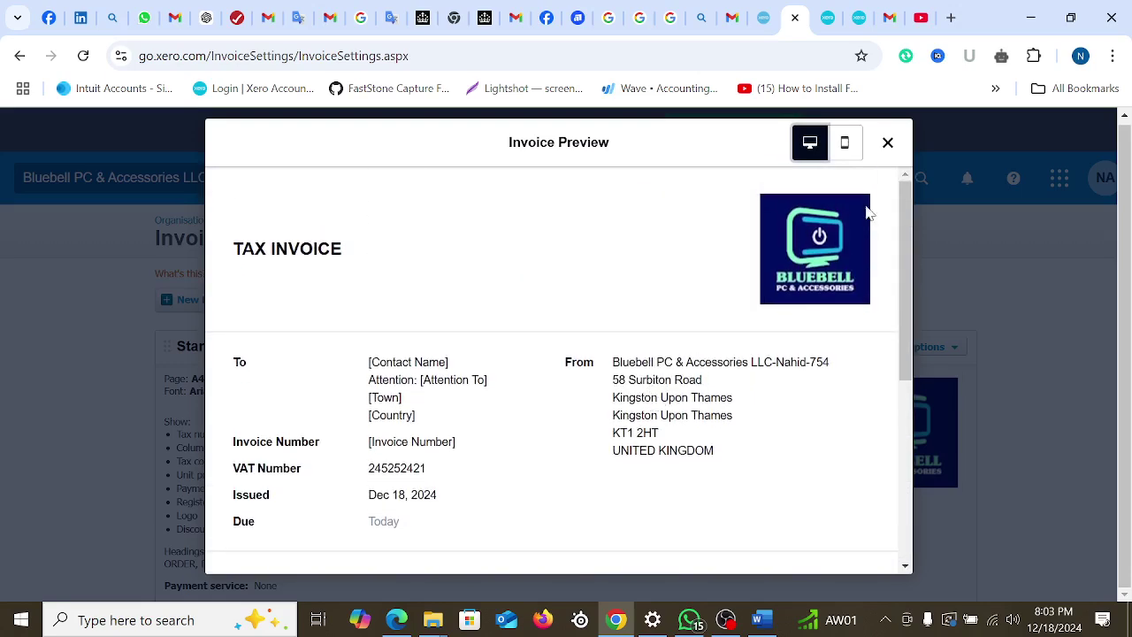
click(888, 144)
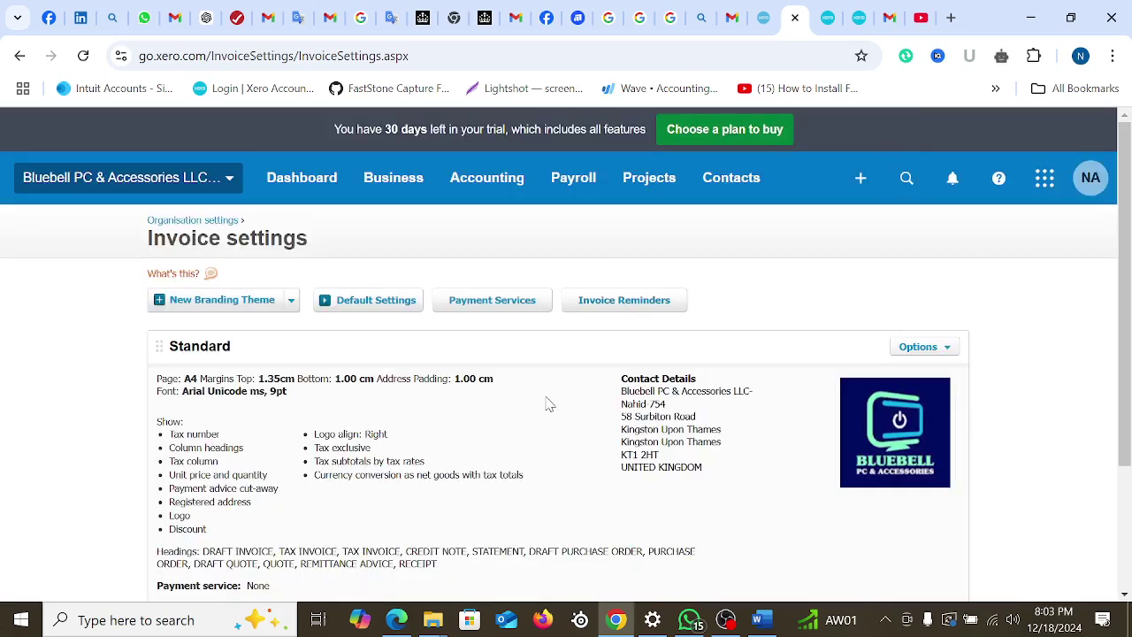
Start a new branding theme, name it Airy Classic, and look through its settings
scroll(545, 399, down, 1)
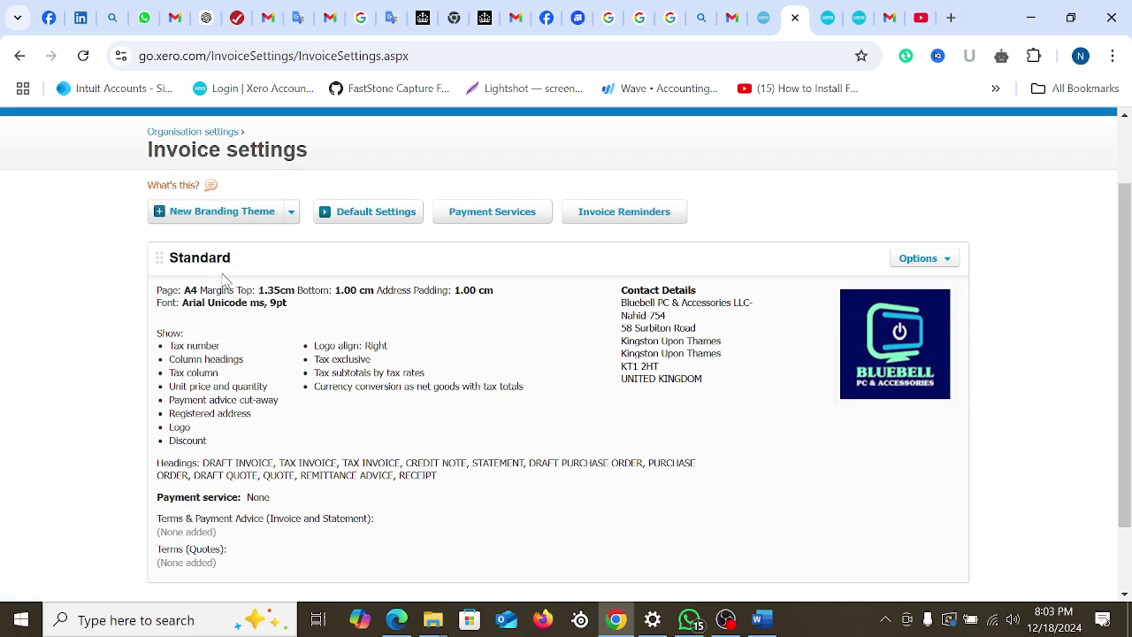
click(207, 212)
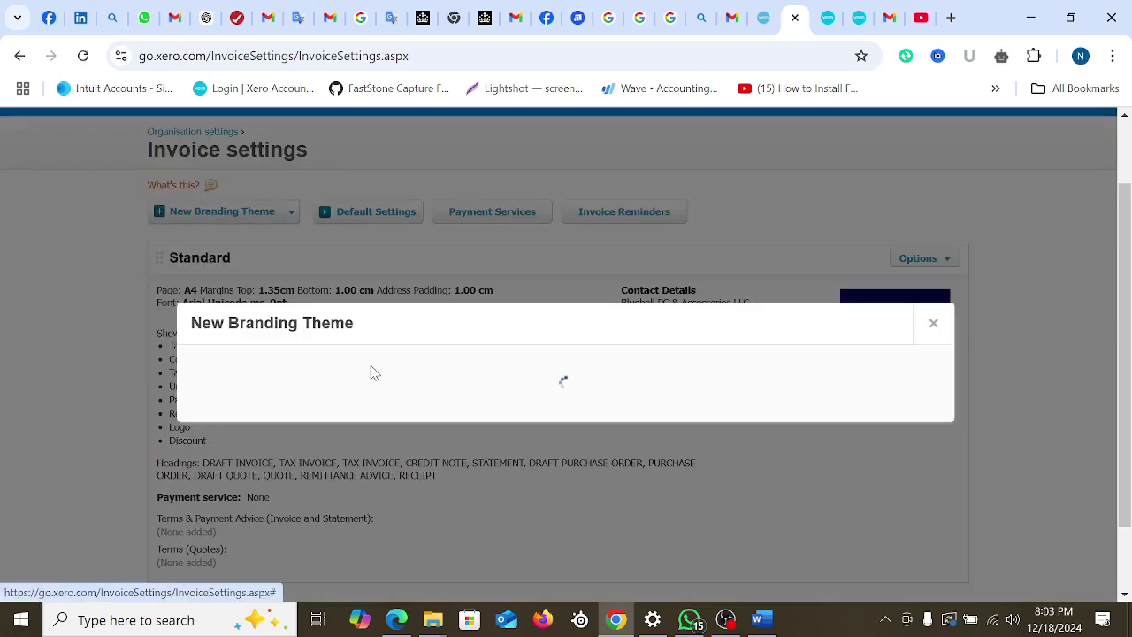
scroll(657, 366, down, 3)
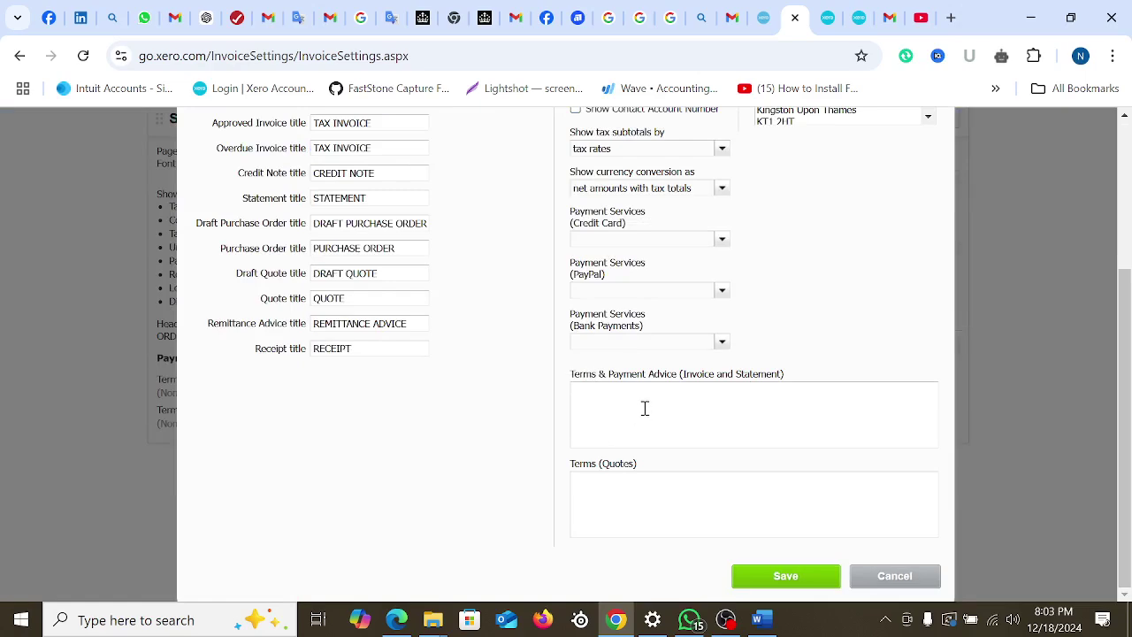
scroll(646, 413, up, 3)
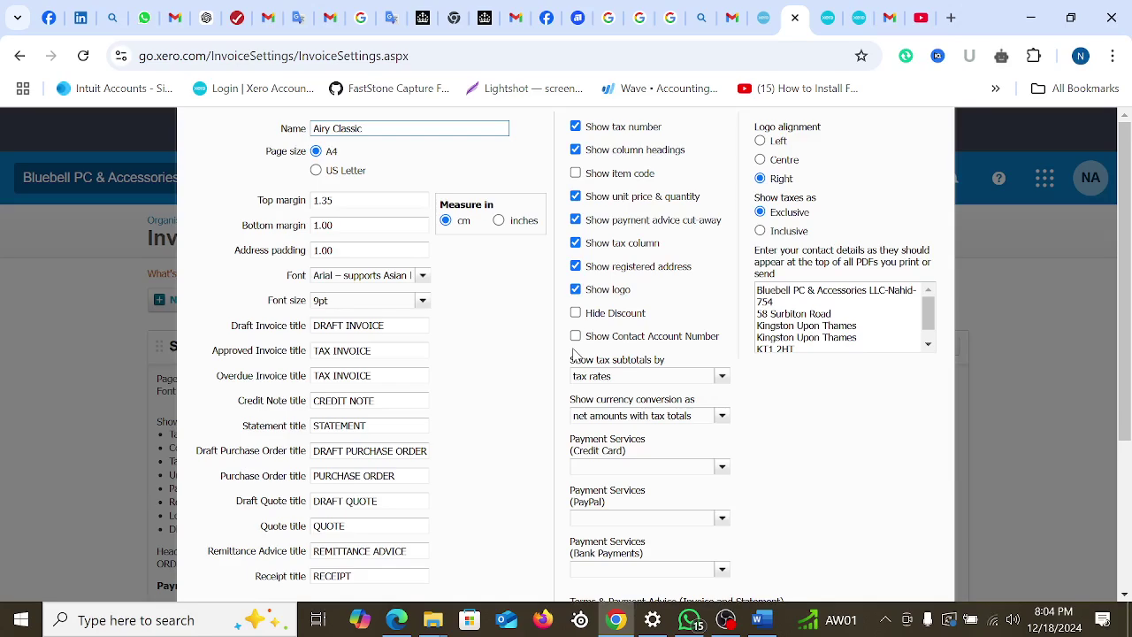
scroll(507, 412, down, 3)
scroll(478, 434, up, 3)
Set the new theme's font to Times New Roman and its font size to 10pt
click(365, 226)
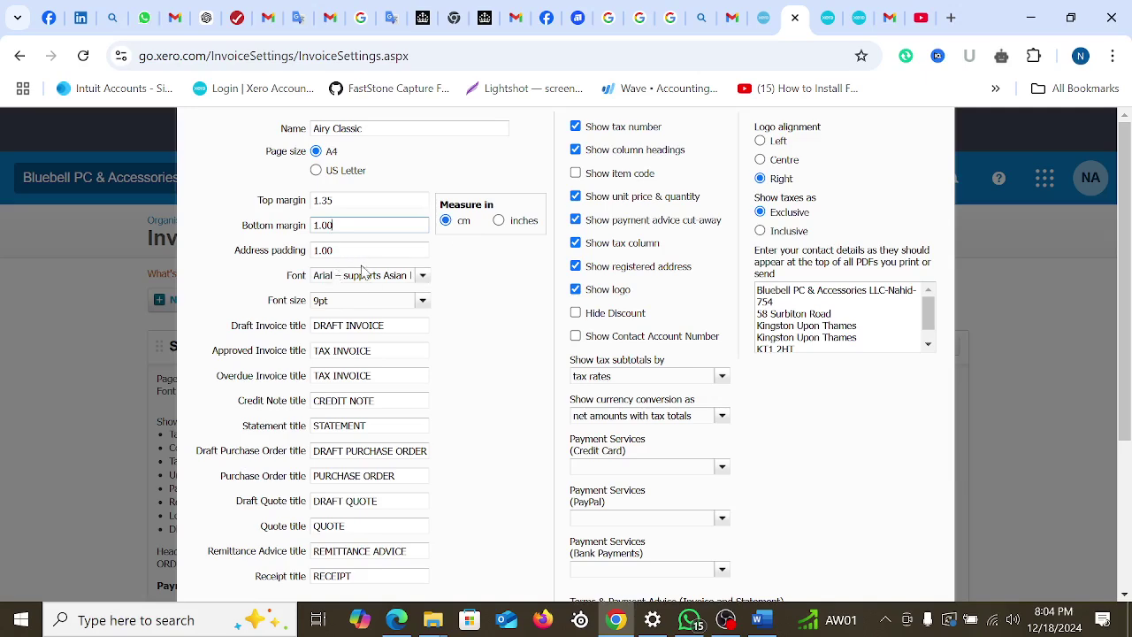
click(423, 275)
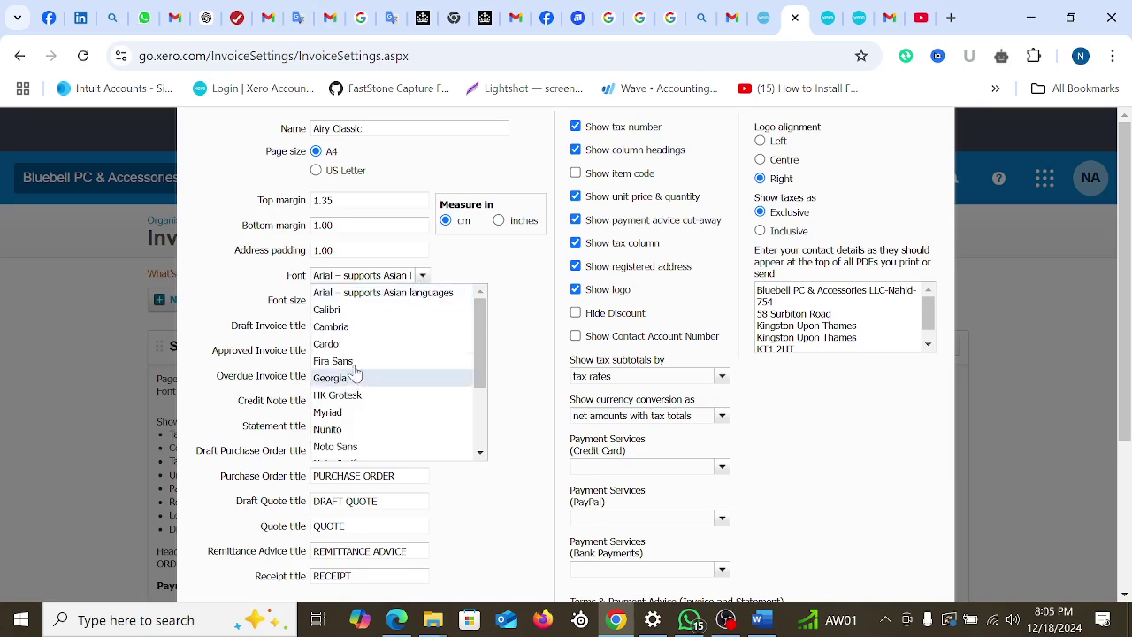
scroll(373, 403, down, 3)
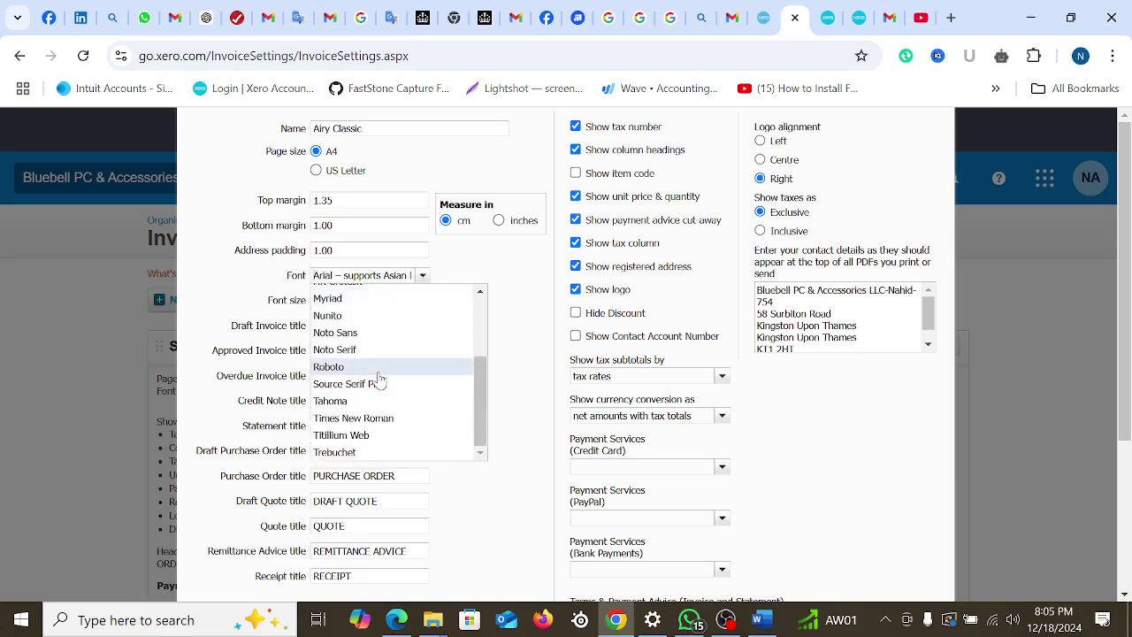
scroll(378, 378, up, 3)
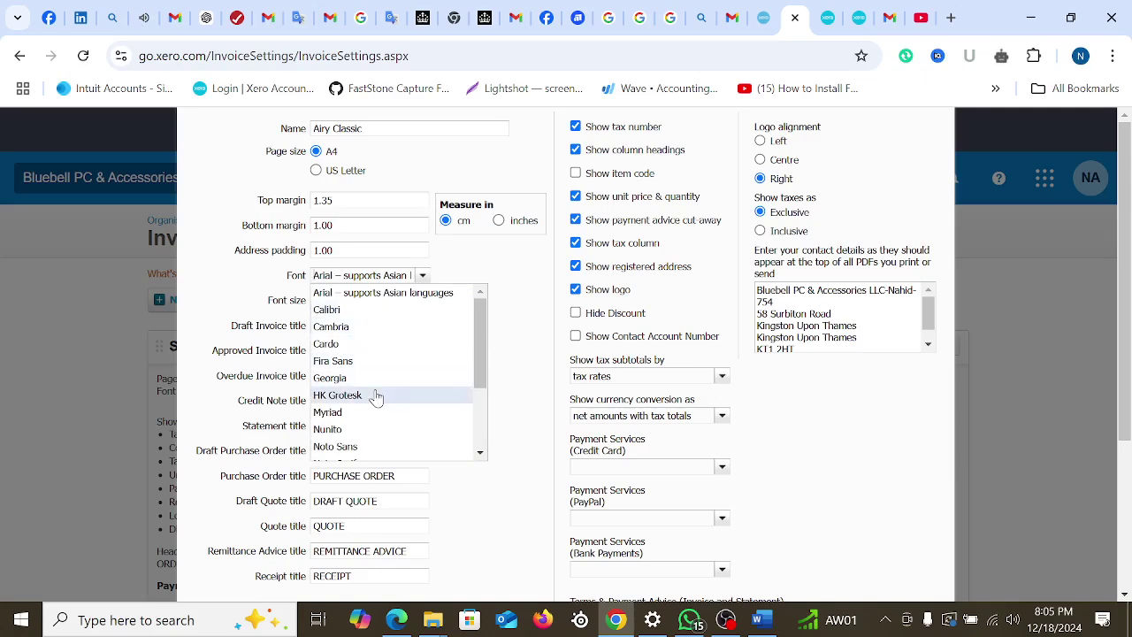
scroll(379, 397, down, 3)
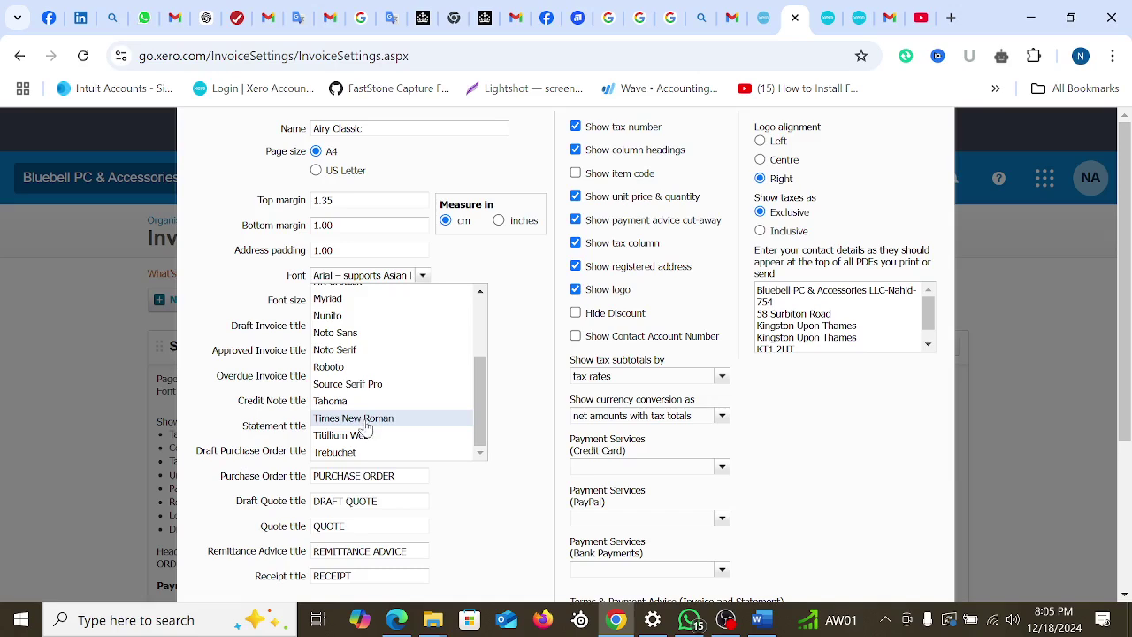
scroll(394, 340, up, 3)
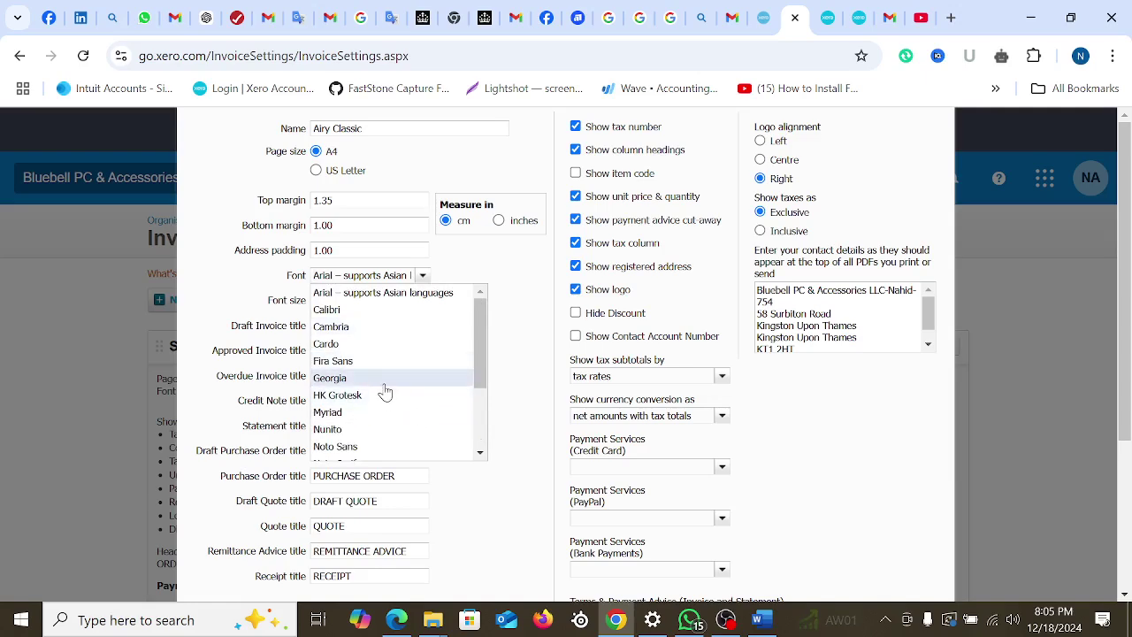
scroll(386, 389, down, 3)
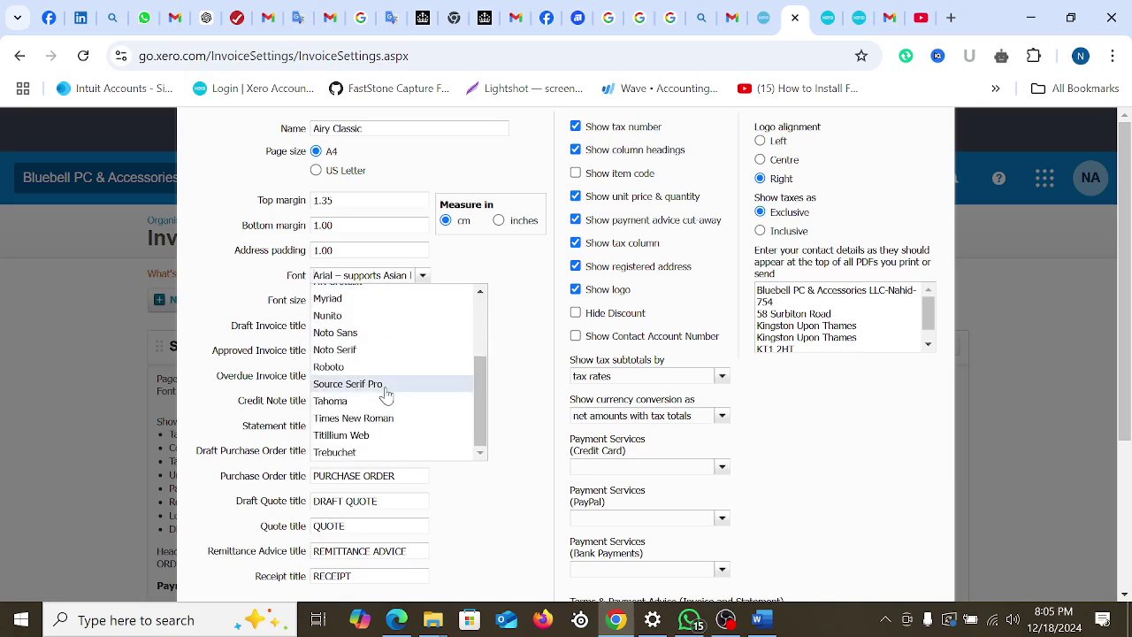
click(376, 414)
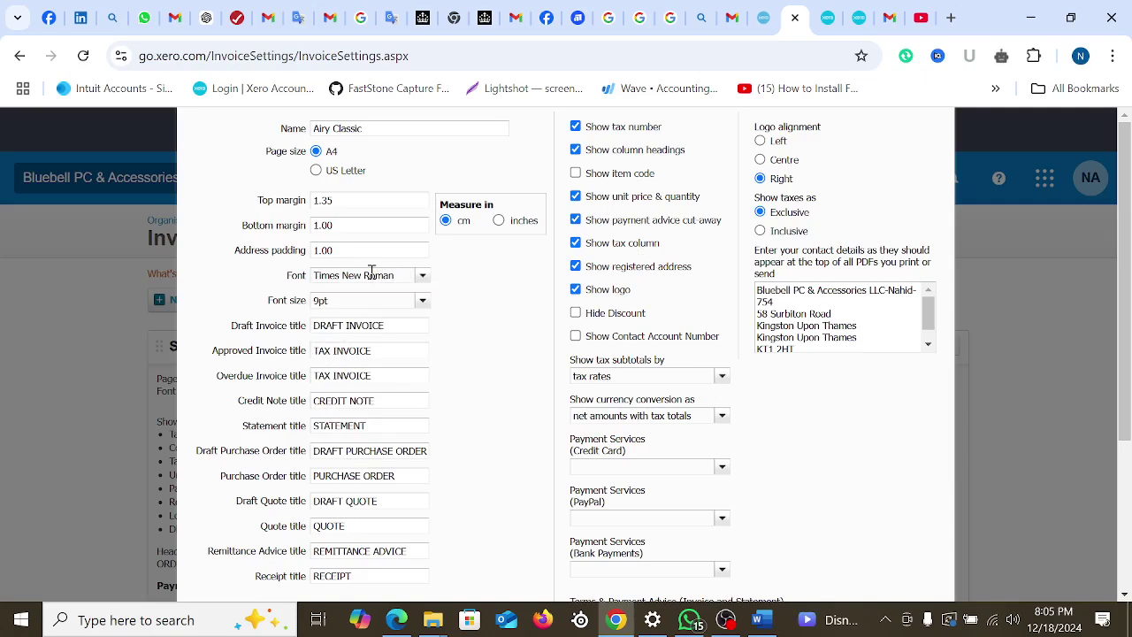
click(422, 304)
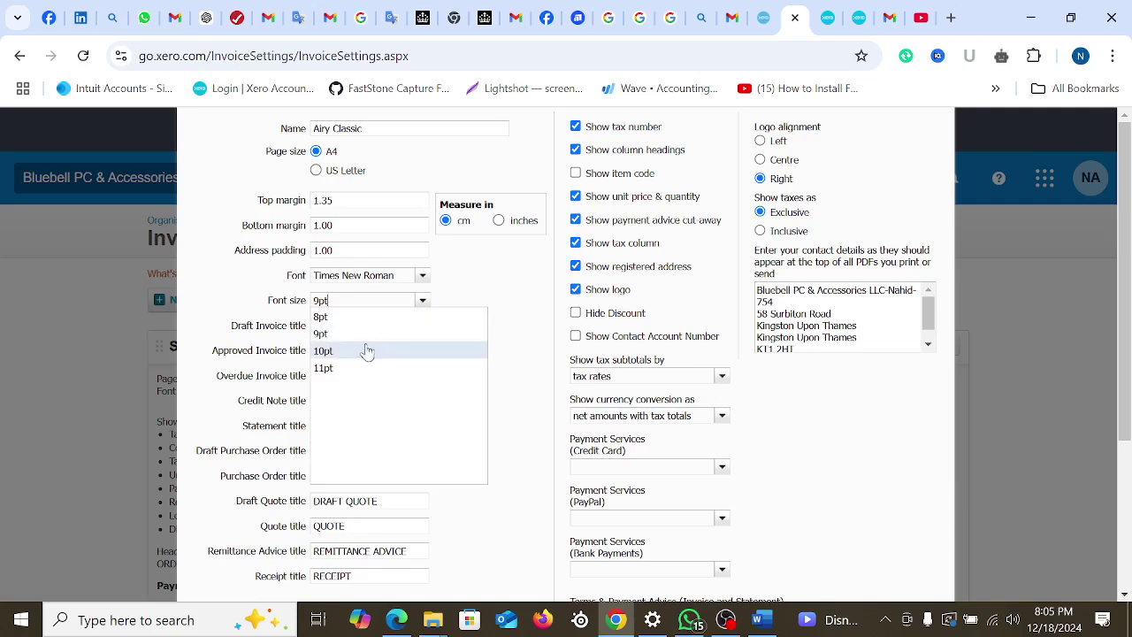
click(325, 354)
Change the approved invoice title to SALES INVOICE
scroll(459, 357, down, 1)
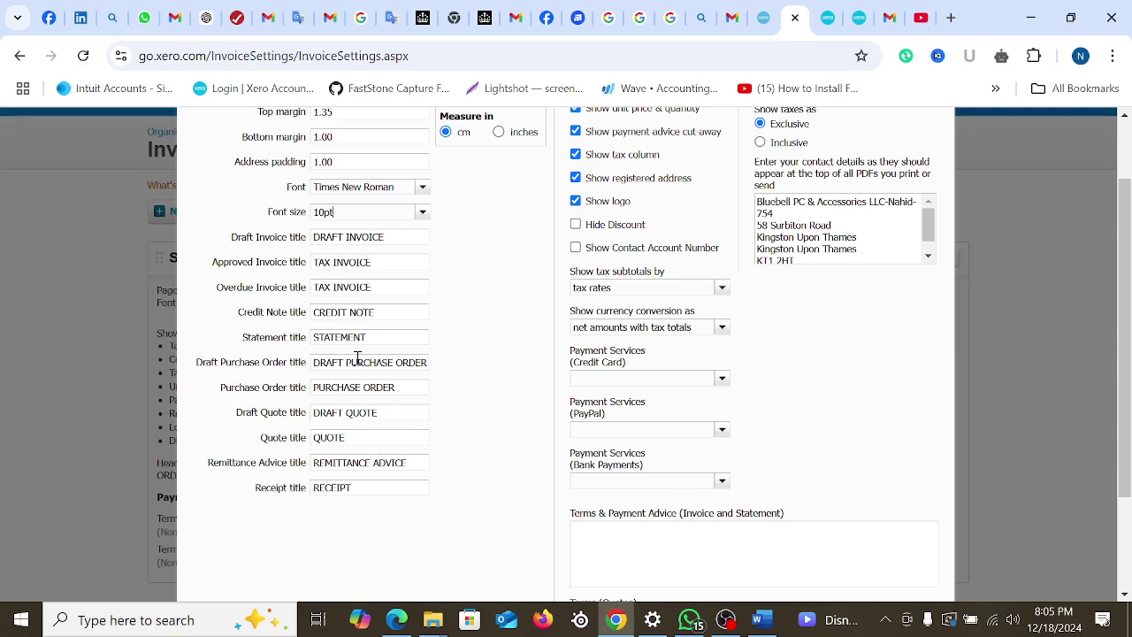
click(258, 238)
drag(389, 237, 311, 237)
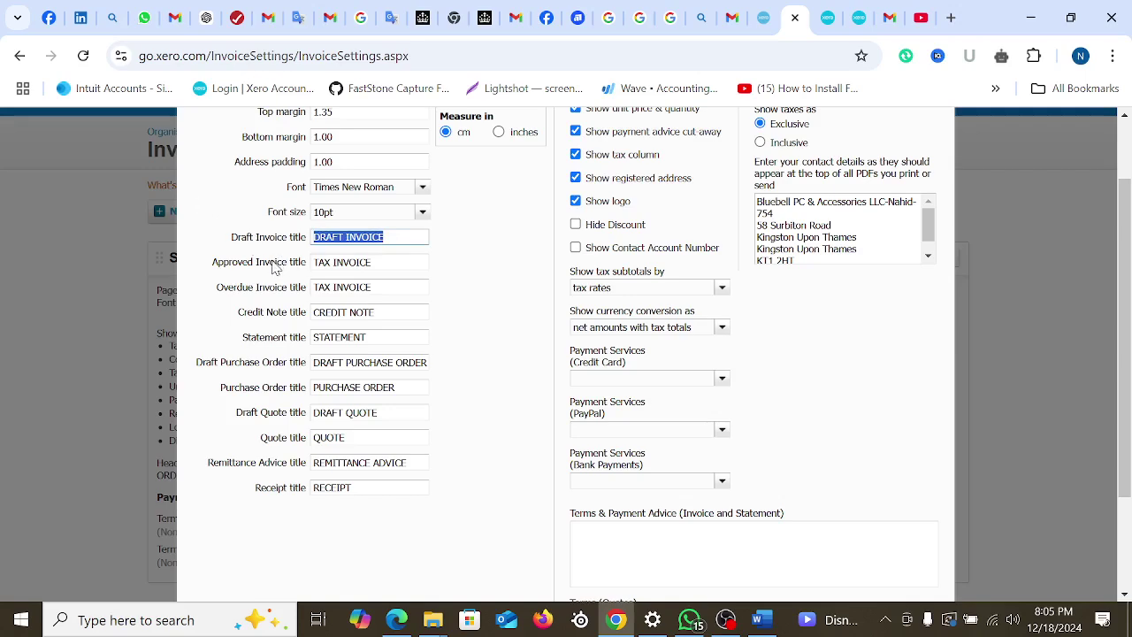
click(275, 265)
drag(382, 285, 312, 286)
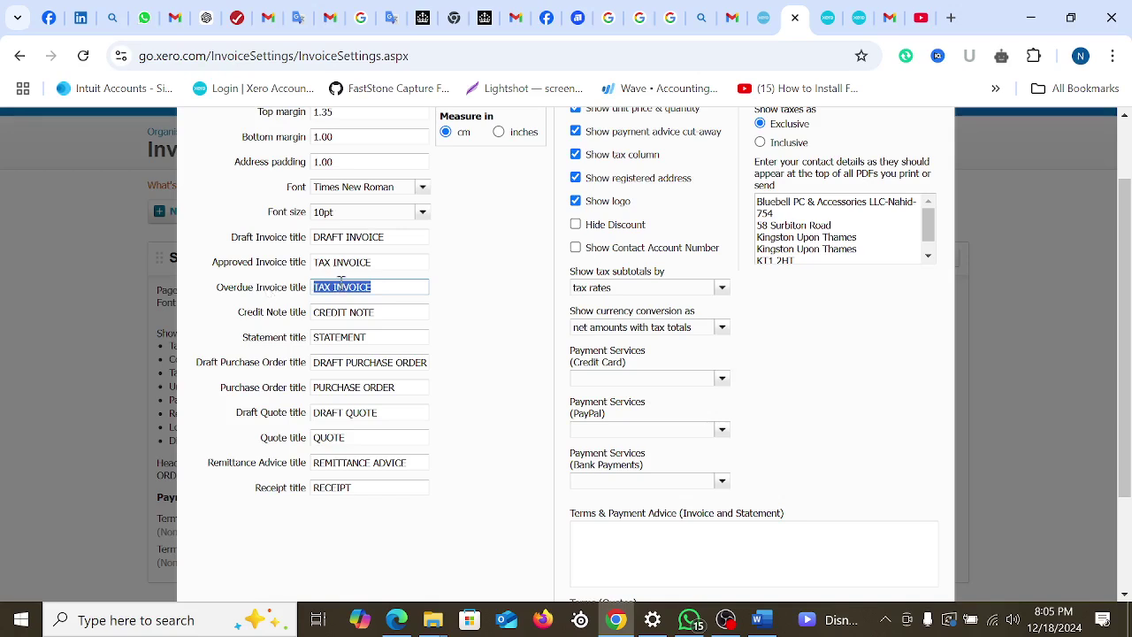
drag(381, 261, 292, 290)
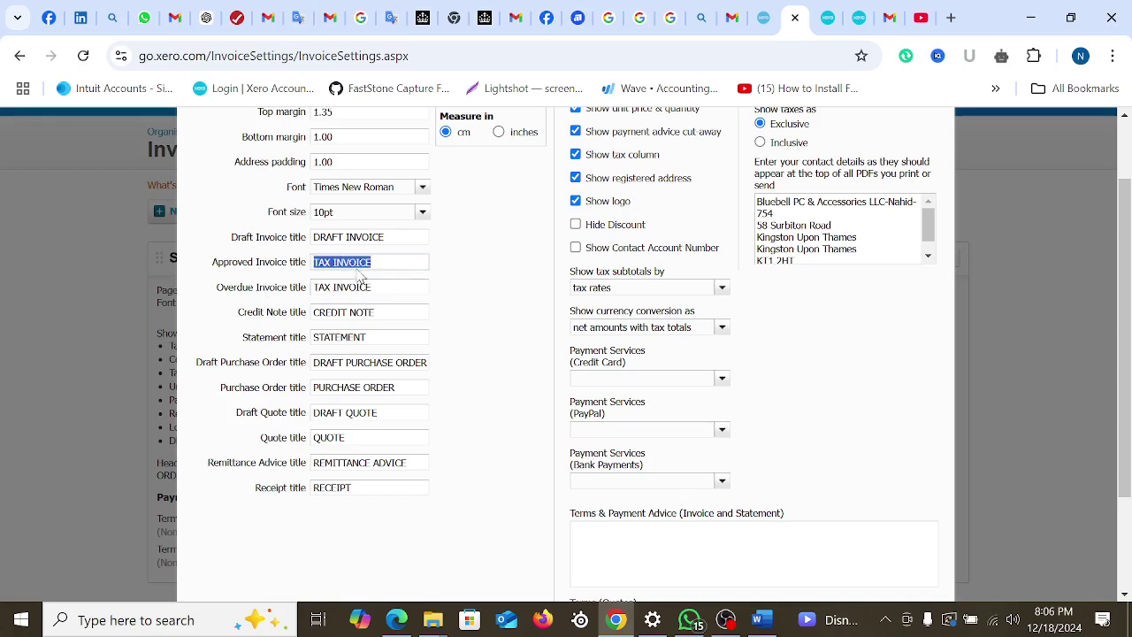
click(386, 263)
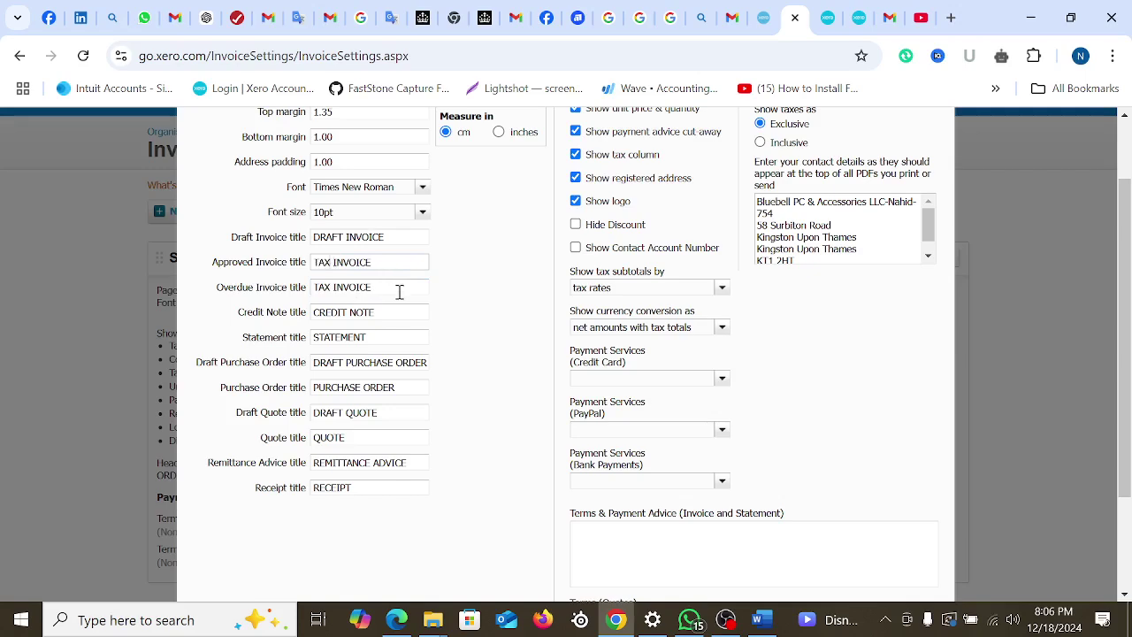
key(BackSpace)
key(BackSpace)
key(BackSpace)
text(SALES)
Change the overdue invoice title to SALES INVOICE
click(329, 288)
key(BackSpace)
key(BackSpace)
key(BackSpace)
text(SALES)
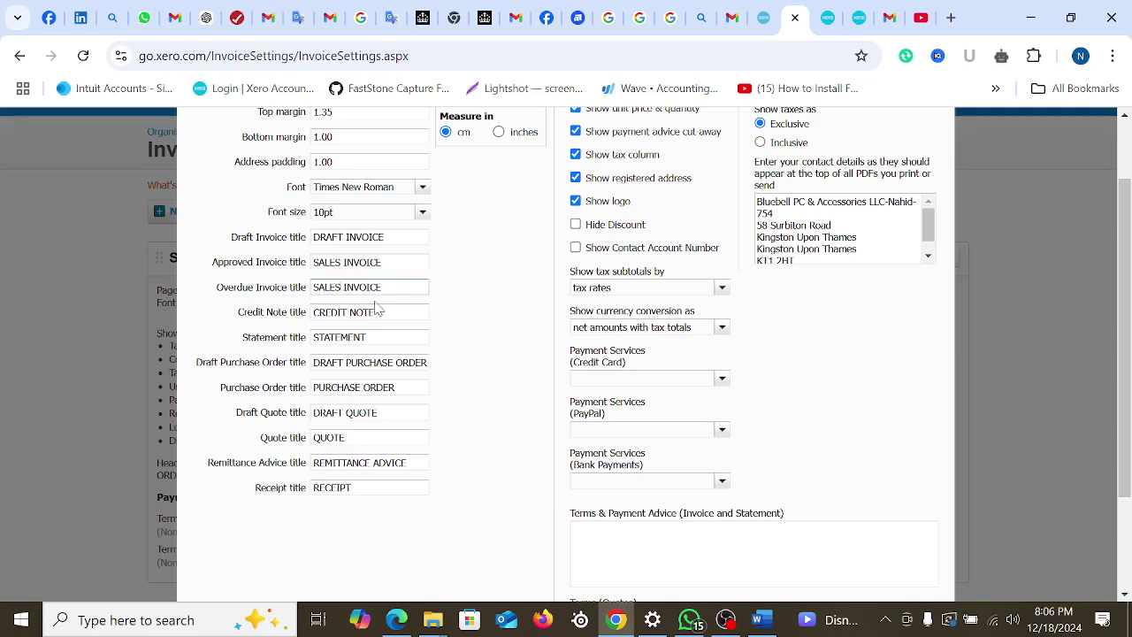
click(379, 313)
click(380, 339)
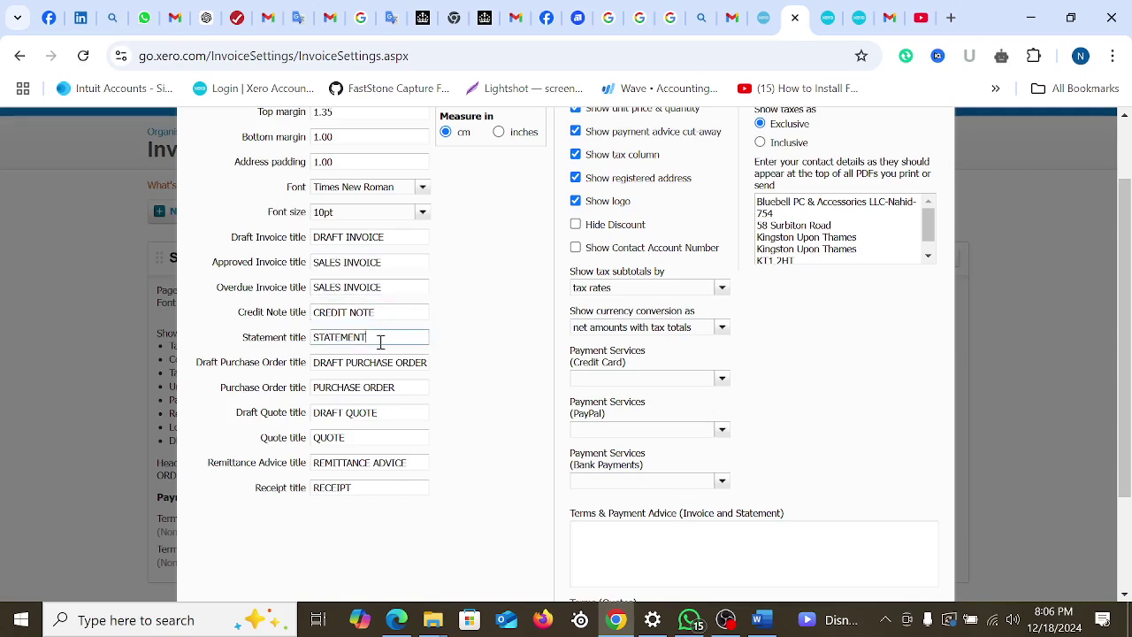
click(399, 367)
click(412, 389)
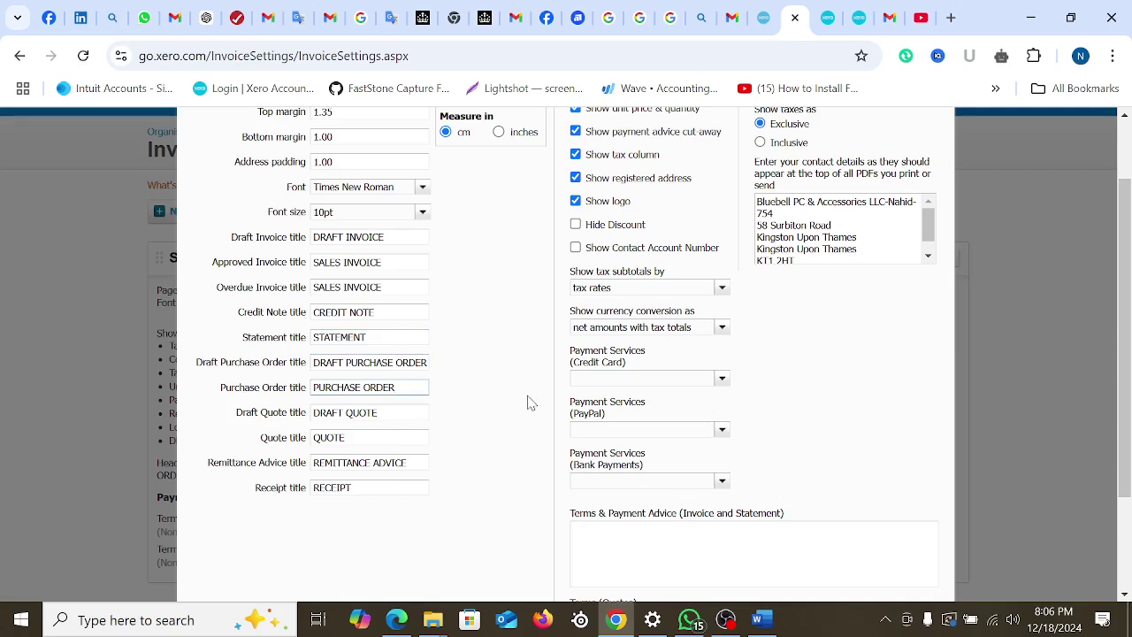
Review the Airy Classic theme's remaining settings and save the new branding theme
scroll(531, 403, up, 1)
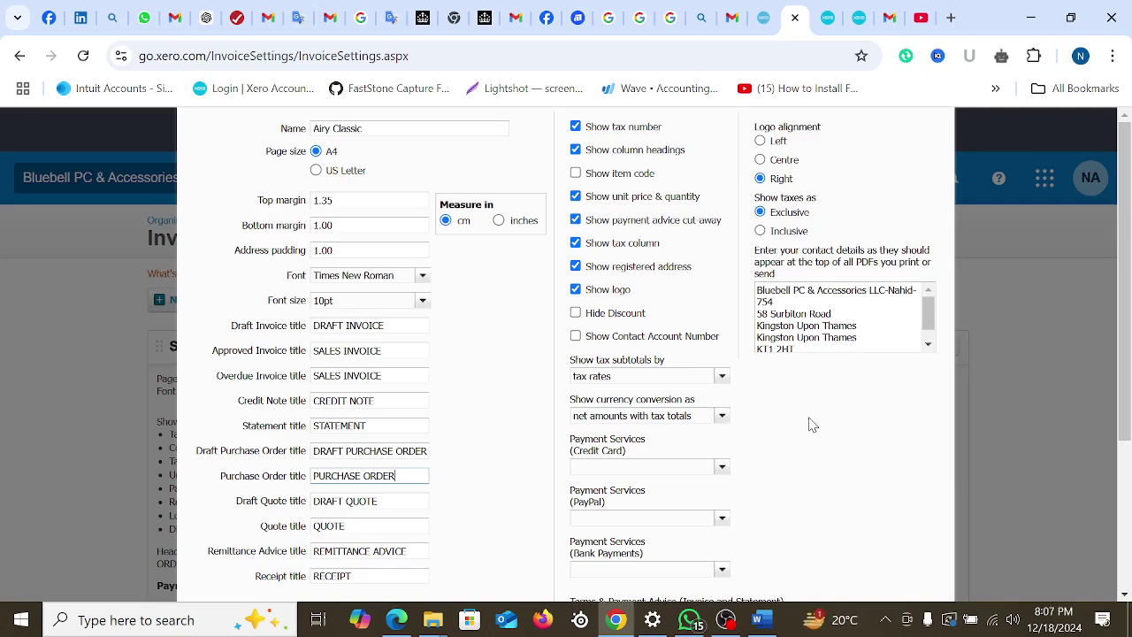
scroll(771, 425, down, 3)
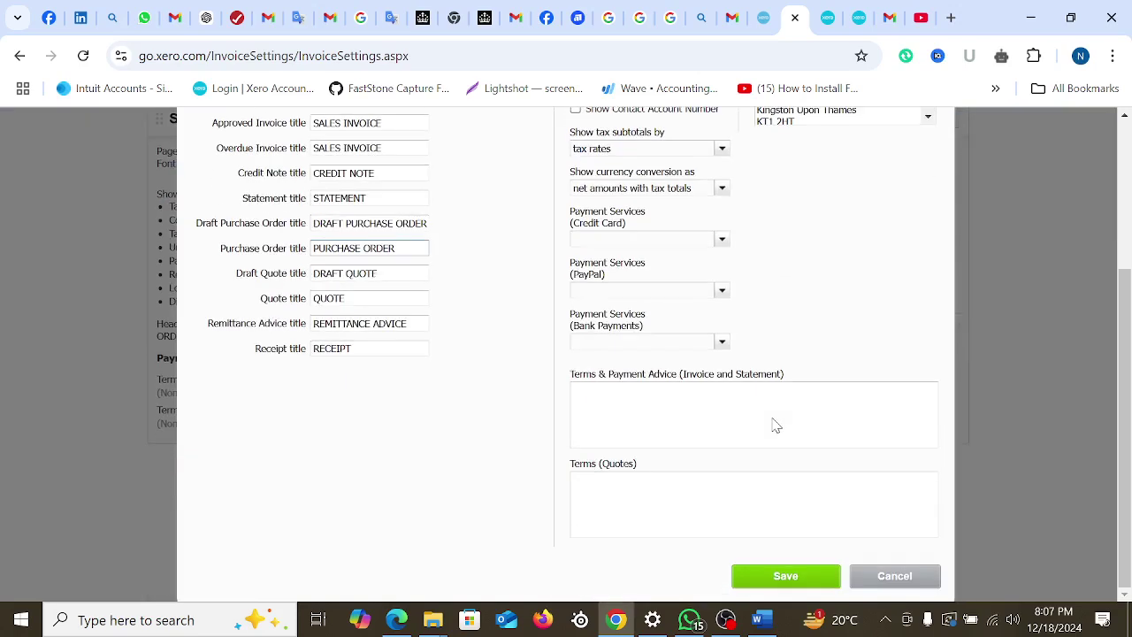
click(784, 576)
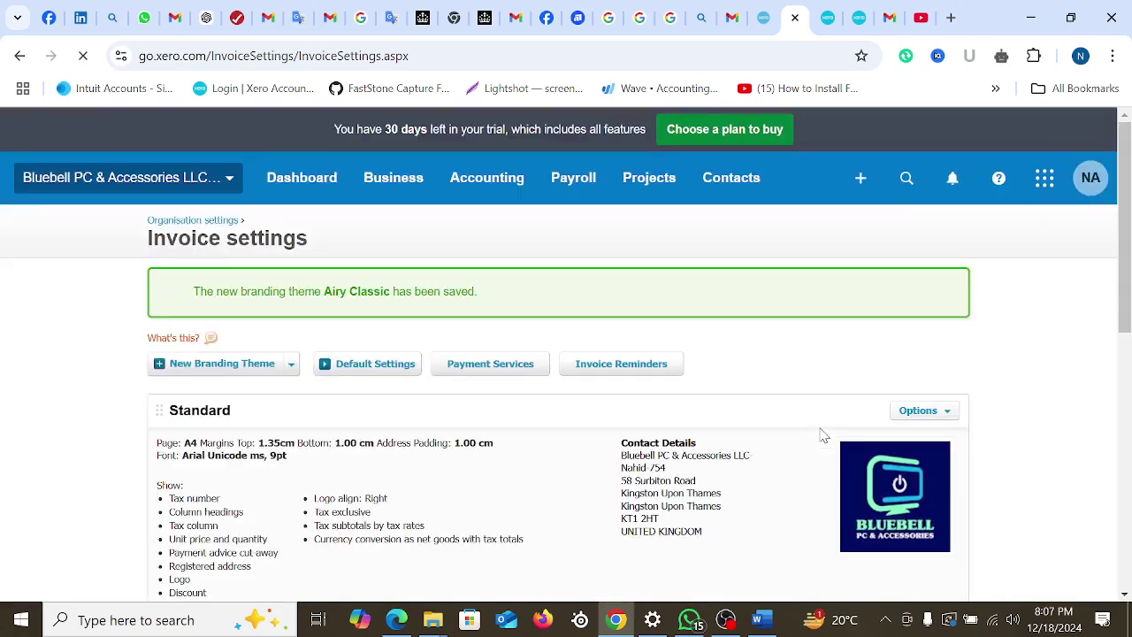
Upload the Blubell-Logo image from the Xero-BlueBell Accessories & PC LLC-UK folder as the Airy Classic theme's logo
scroll(823, 435, down, 5)
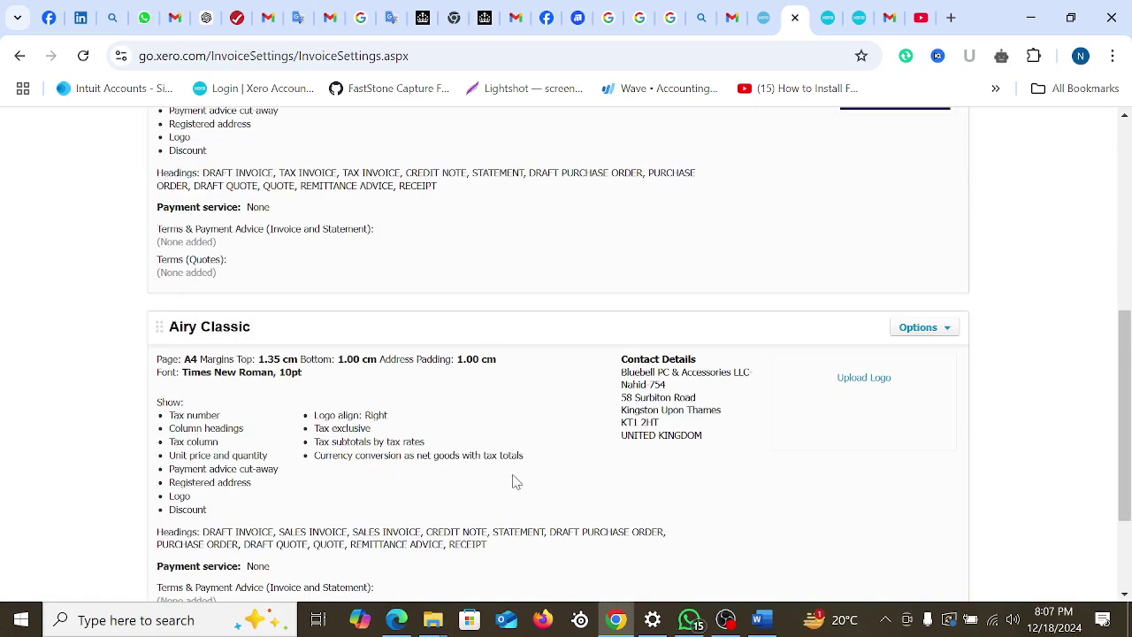
click(950, 331)
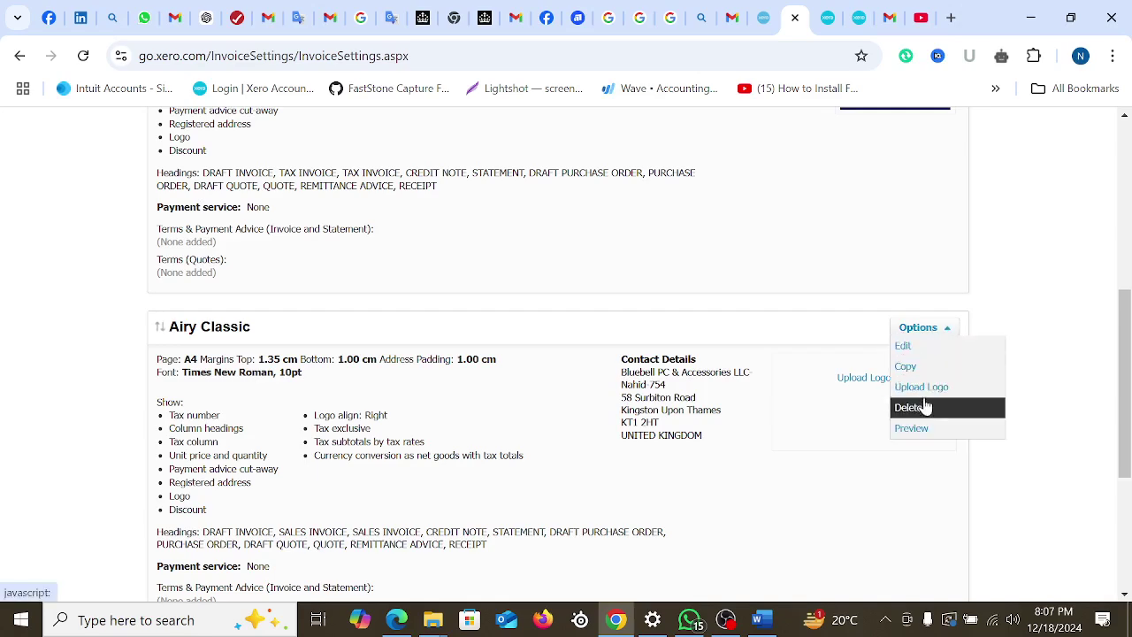
click(924, 393)
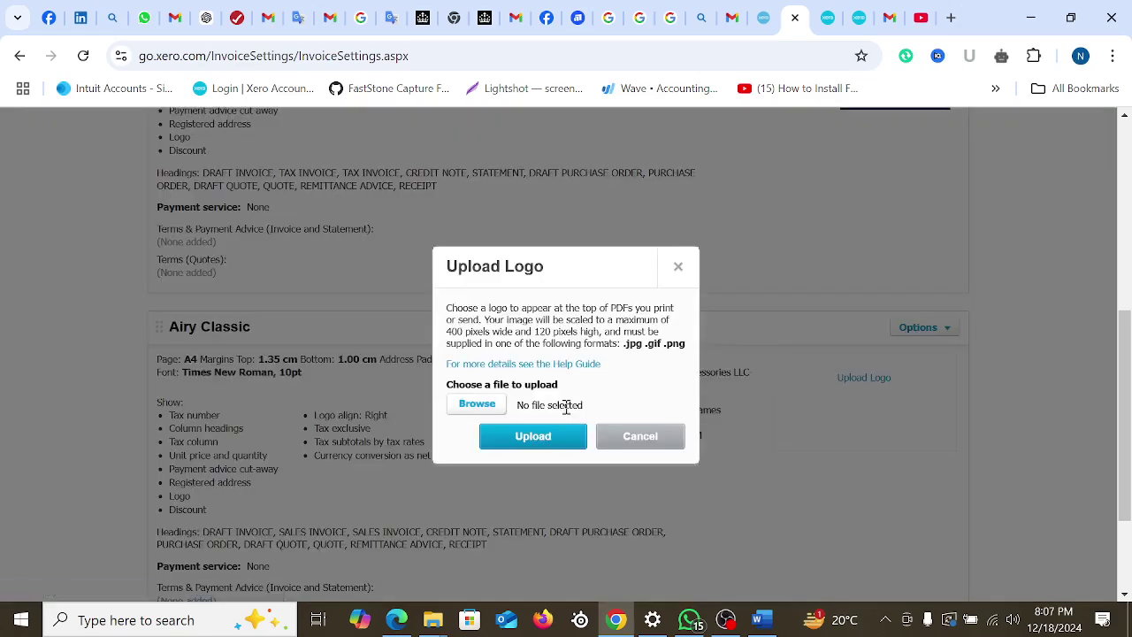
click(476, 409)
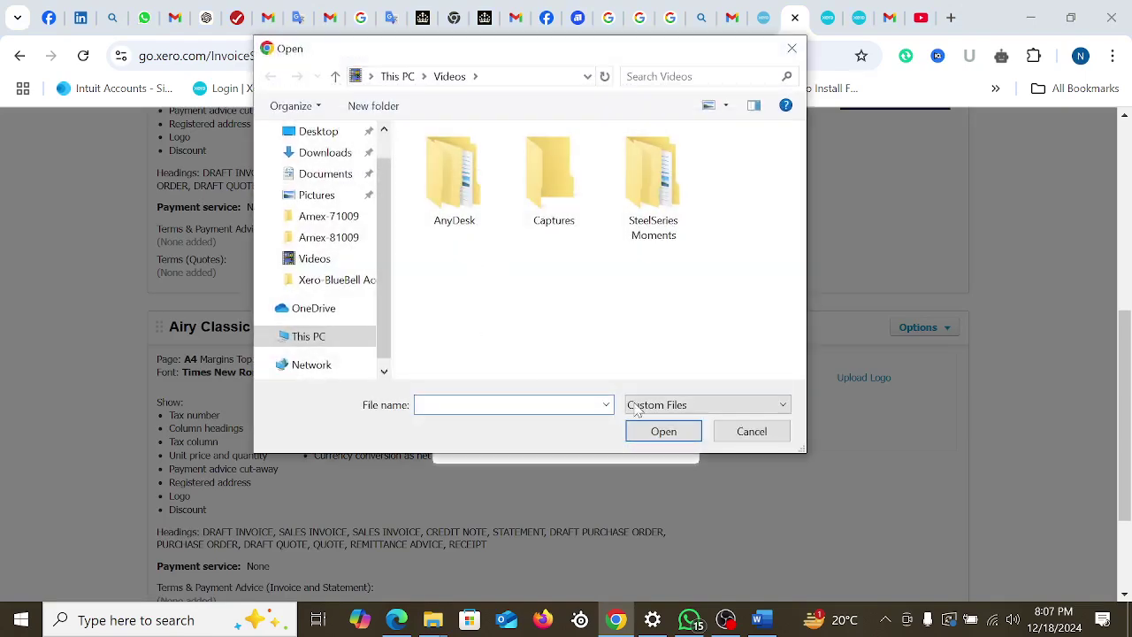
click(782, 405)
click(655, 434)
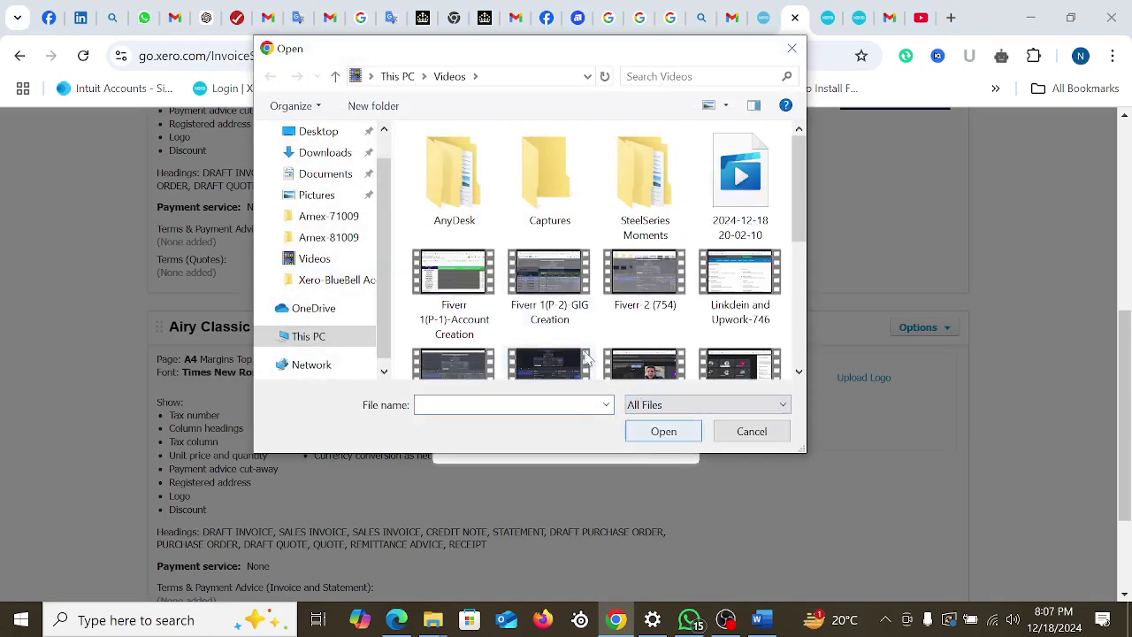
scroll(329, 273, down, 1)
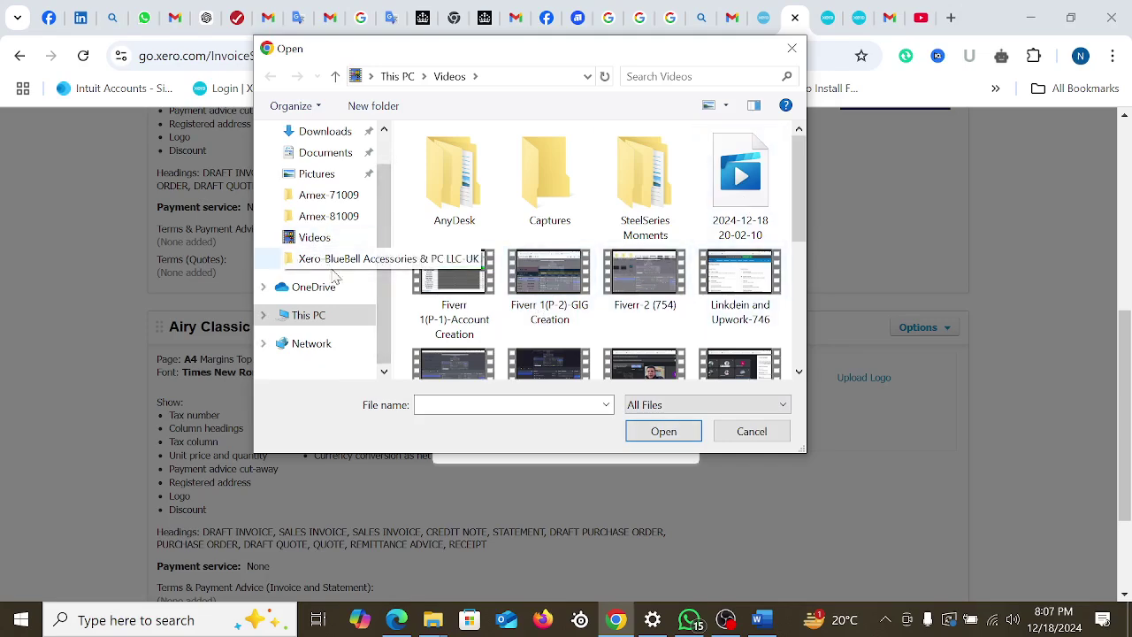
click(328, 268)
click(457, 160)
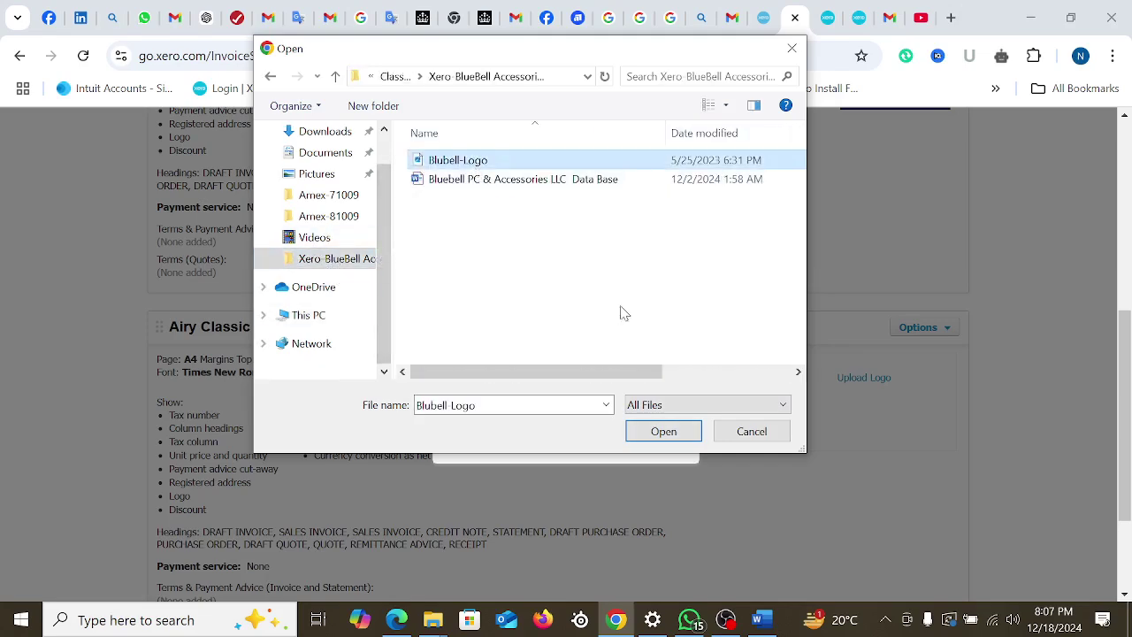
click(681, 435)
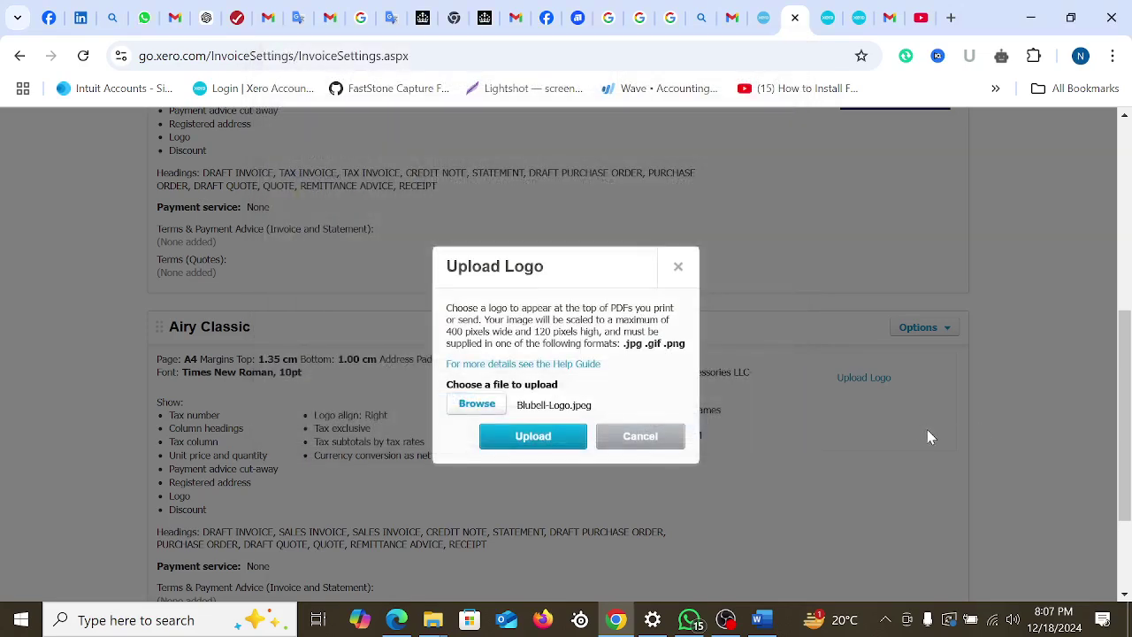
click(538, 436)
Preview an invoice in the Airy Classic theme, checking its title and logo, and close the preview
scroll(646, 450, down, 2)
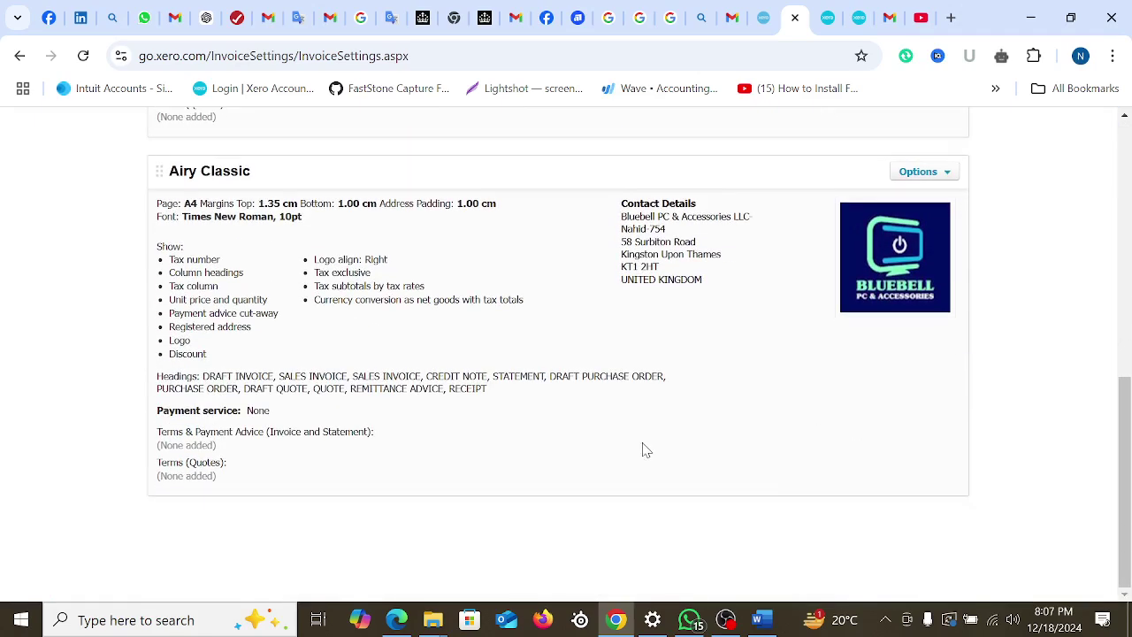
click(943, 173)
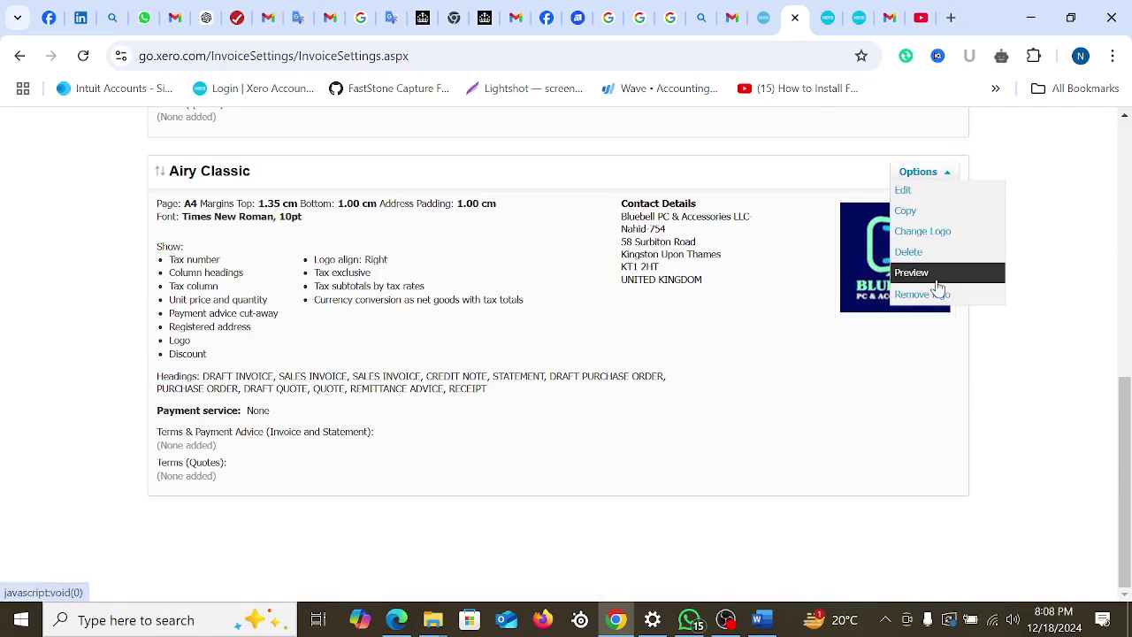
click(920, 273)
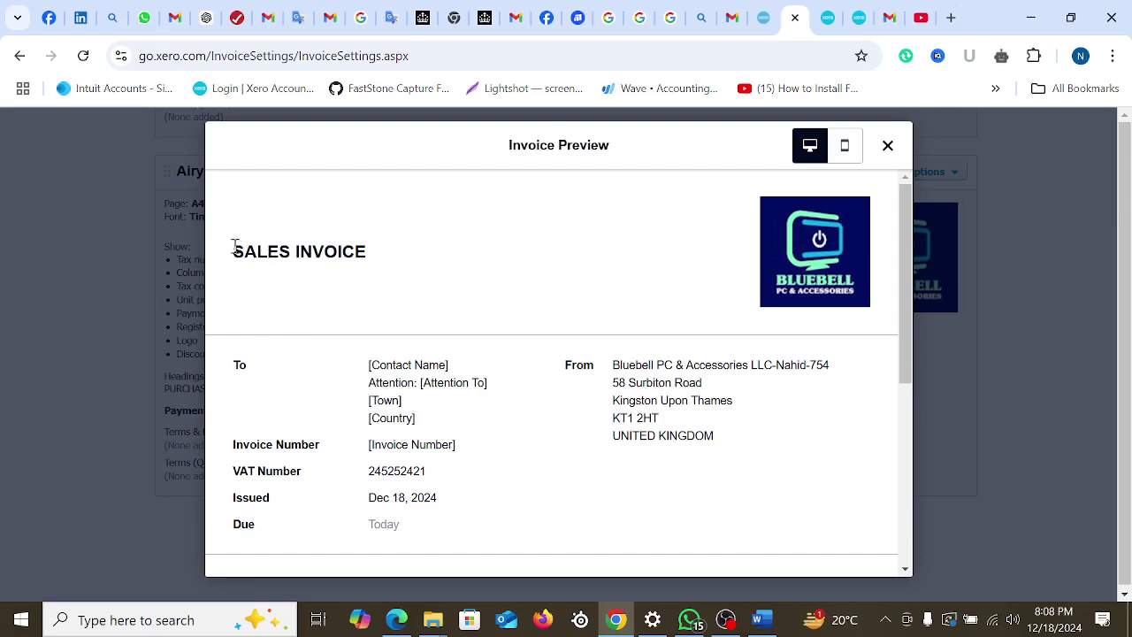
key(Escape)
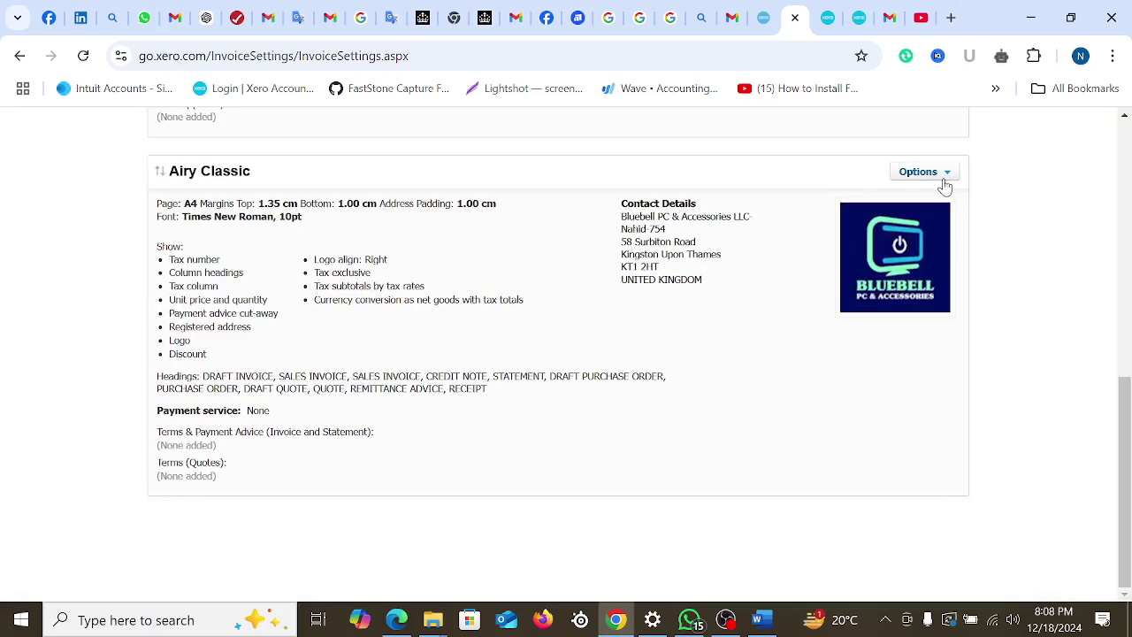
click(943, 173)
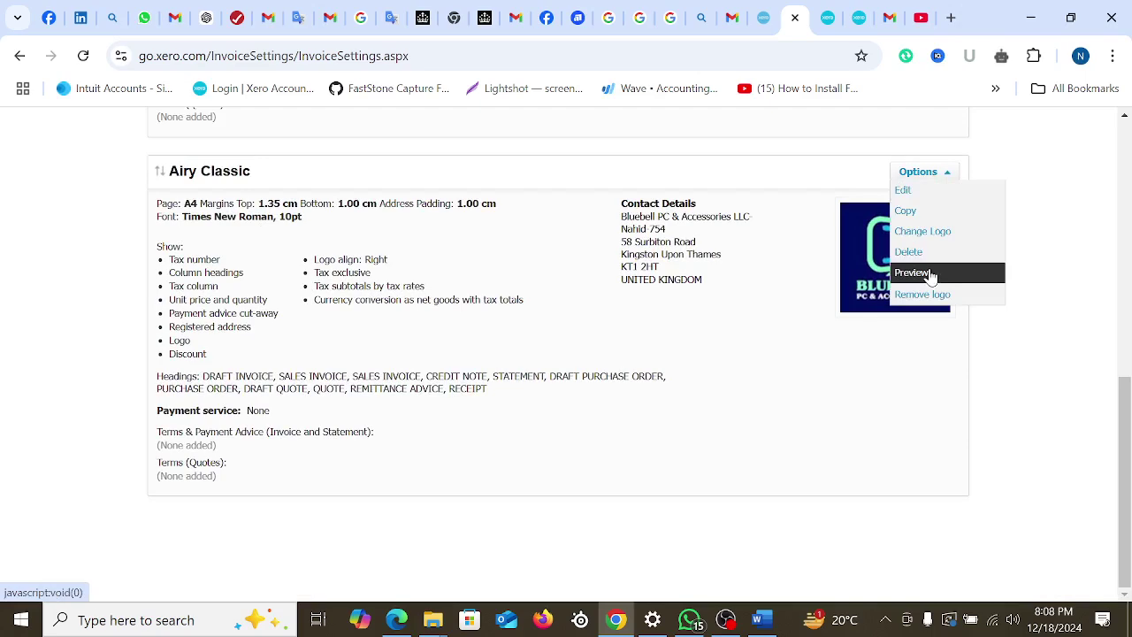
click(931, 277)
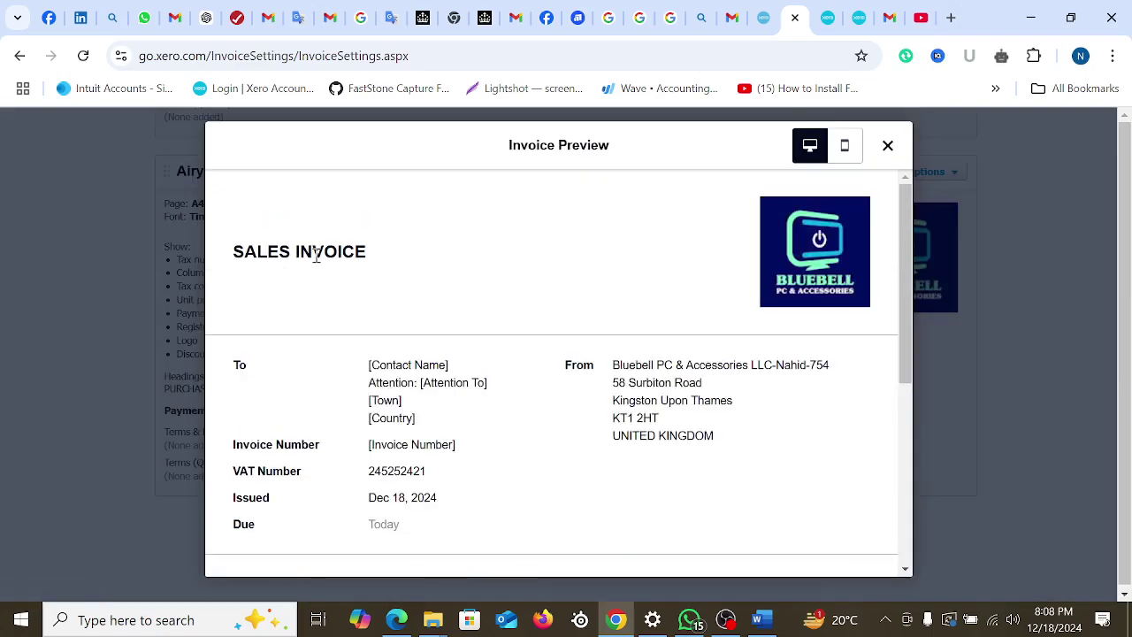
click(888, 145)
Preview the Standard theme's invoice, close it, and compare that theme's listed settings with Airy Classic
scroll(947, 266, up, 5)
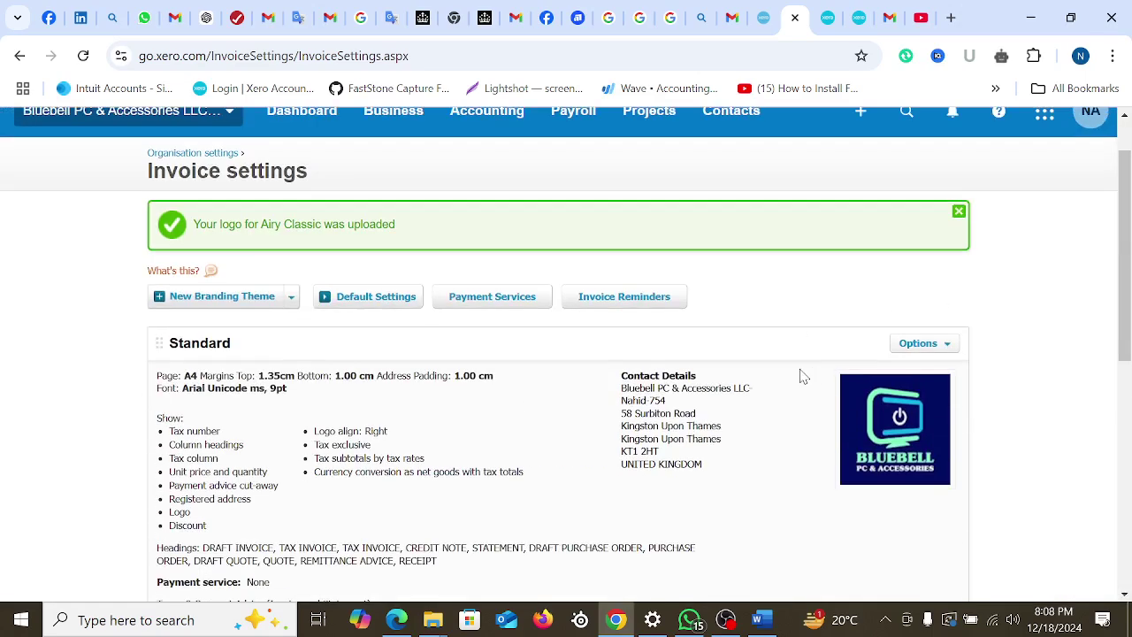
click(947, 347)
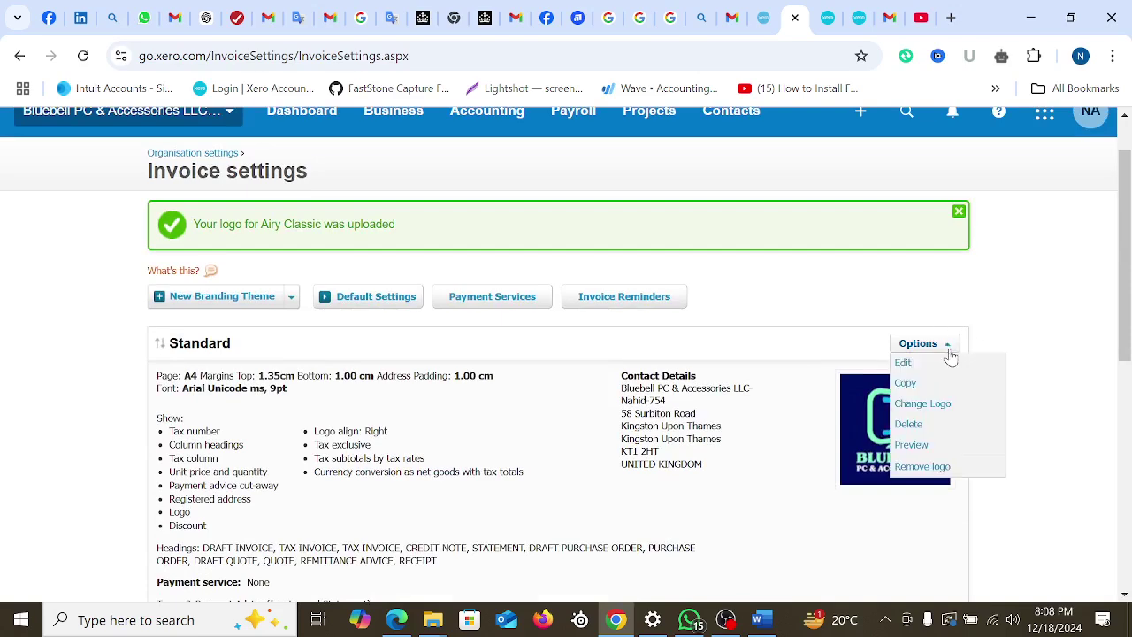
click(928, 448)
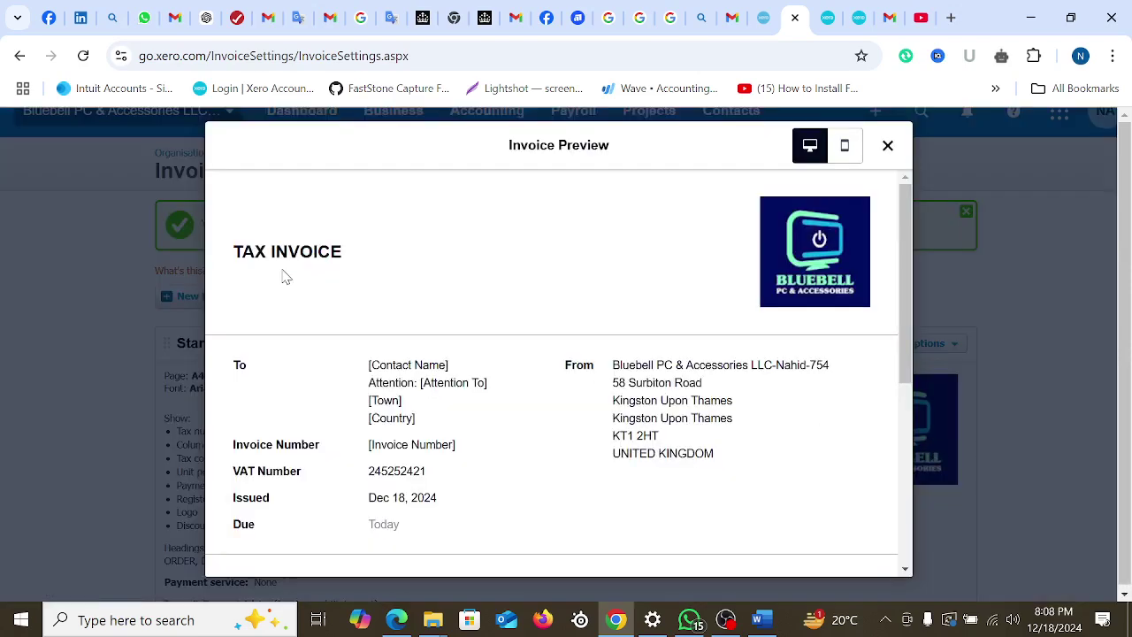
click(889, 146)
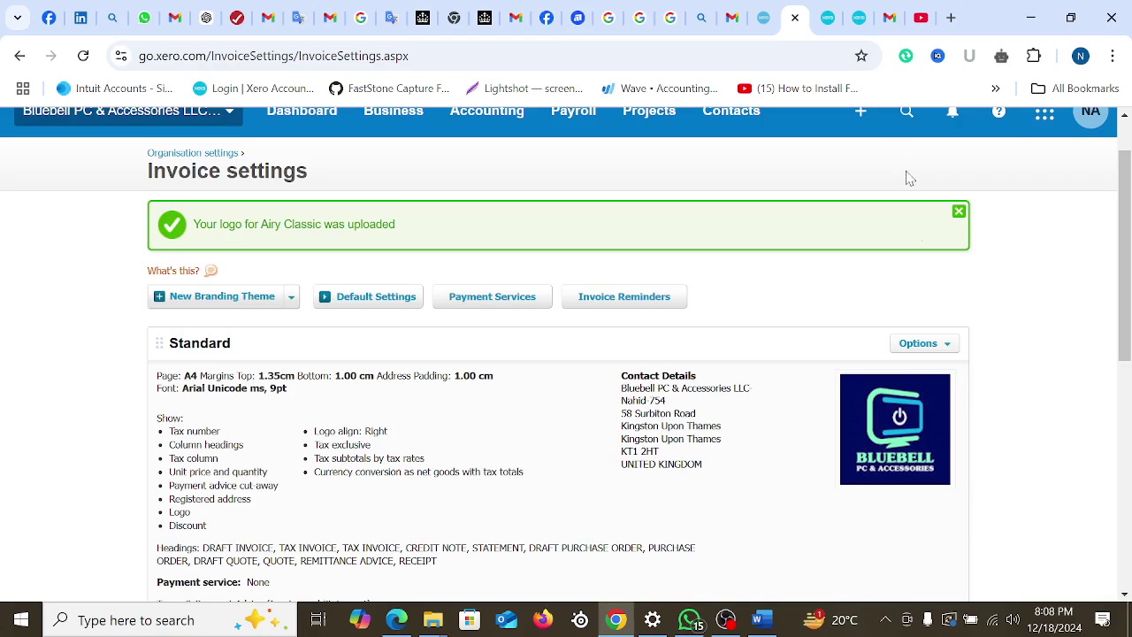
scroll(884, 397, down, 5)
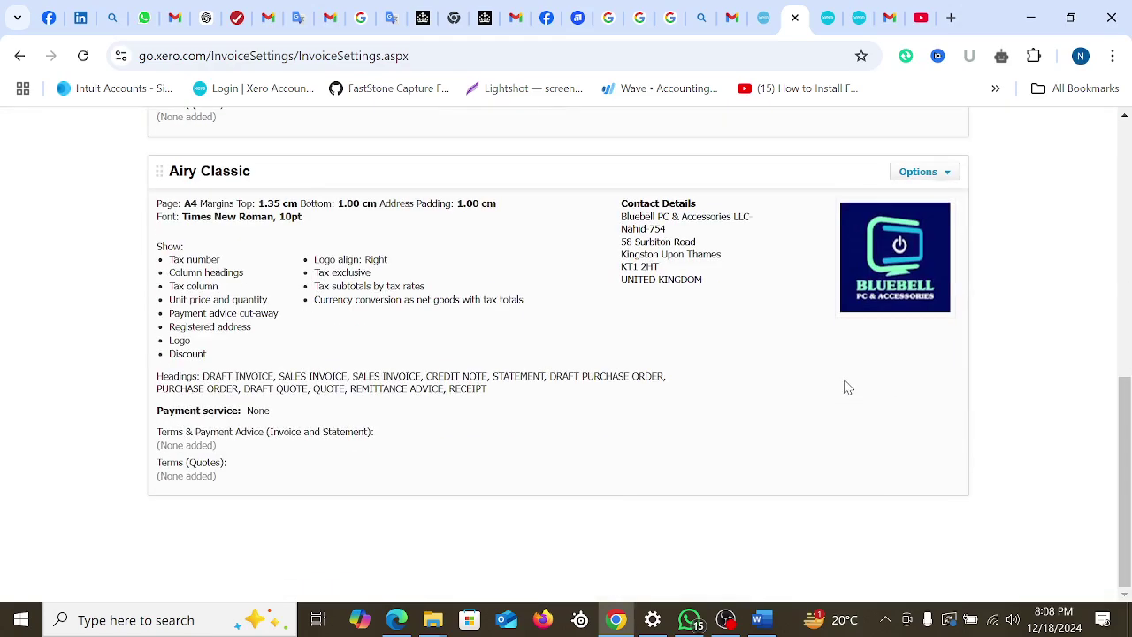
scroll(766, 439, up, 6)
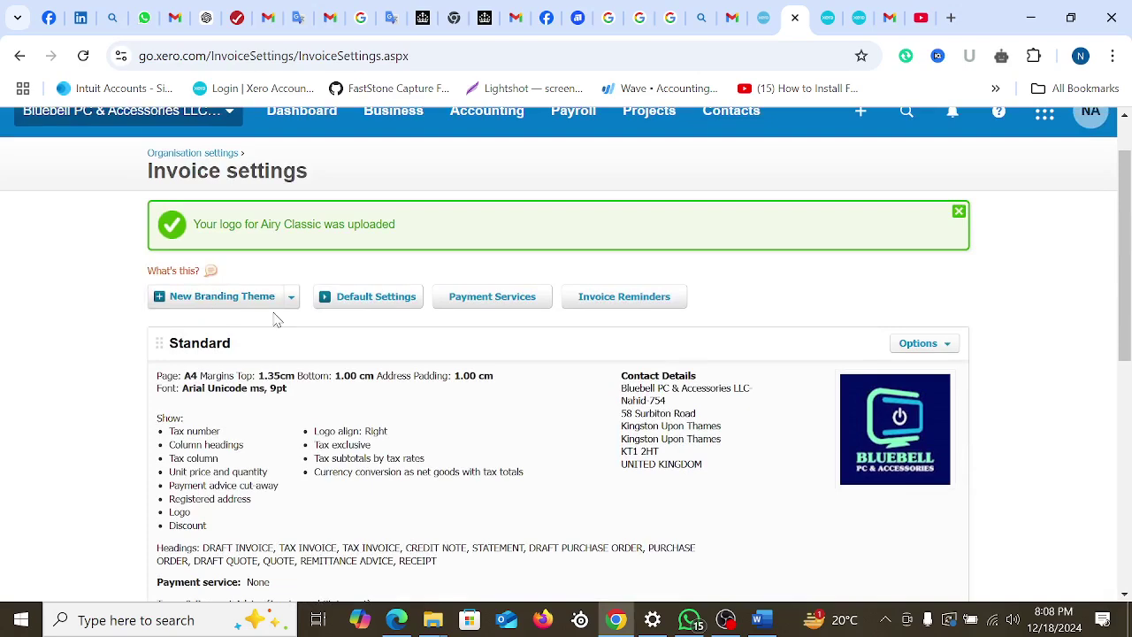
Dismiss the logo upload notice, then open the invoice default settings and look through their sections
click(958, 211)
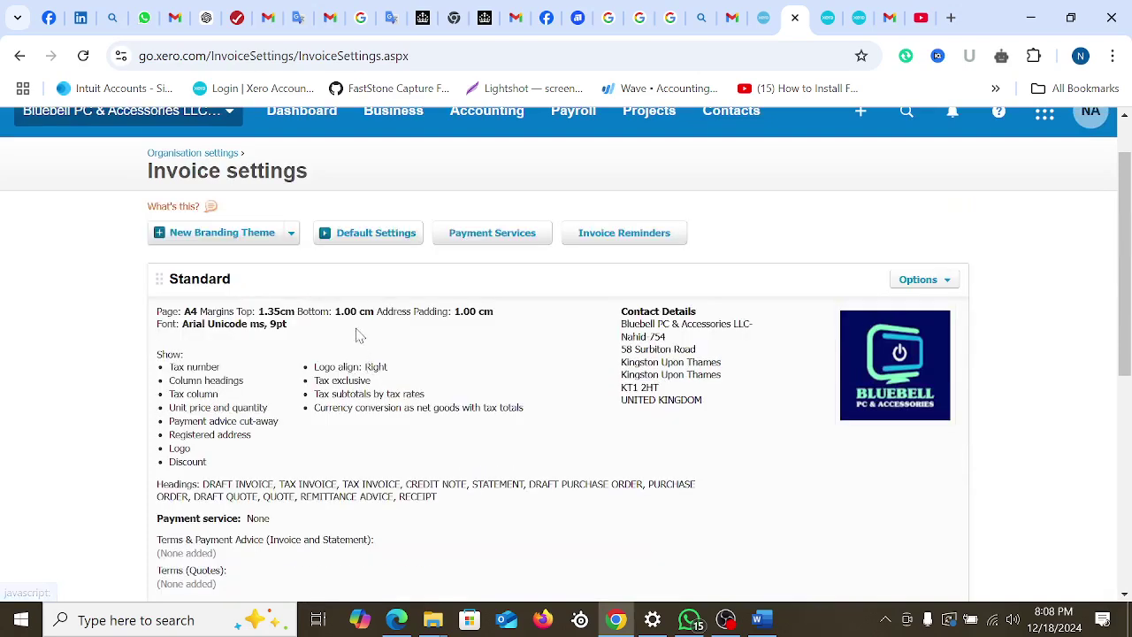
click(386, 237)
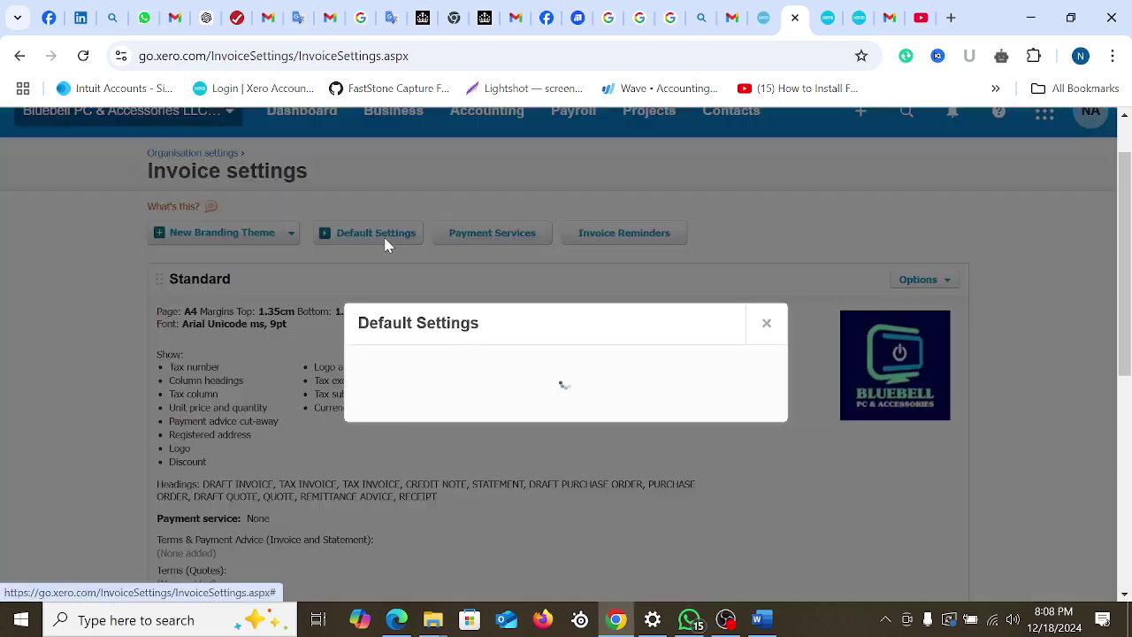
scroll(590, 370, down, 1)
scroll(590, 370, down, 3)
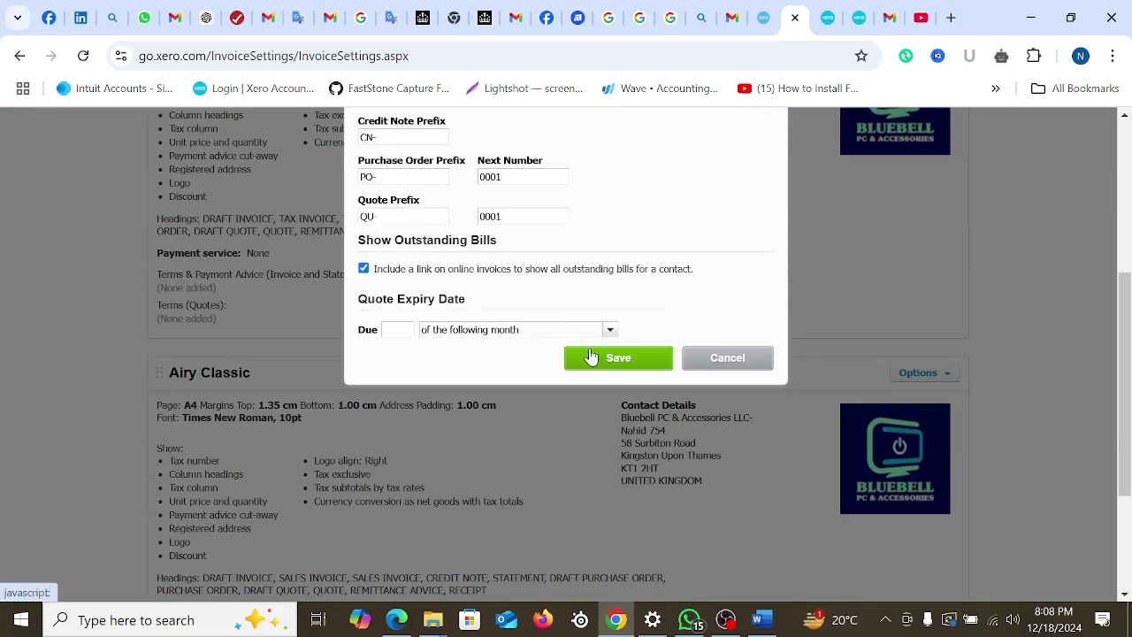
scroll(589, 357, up, 4)
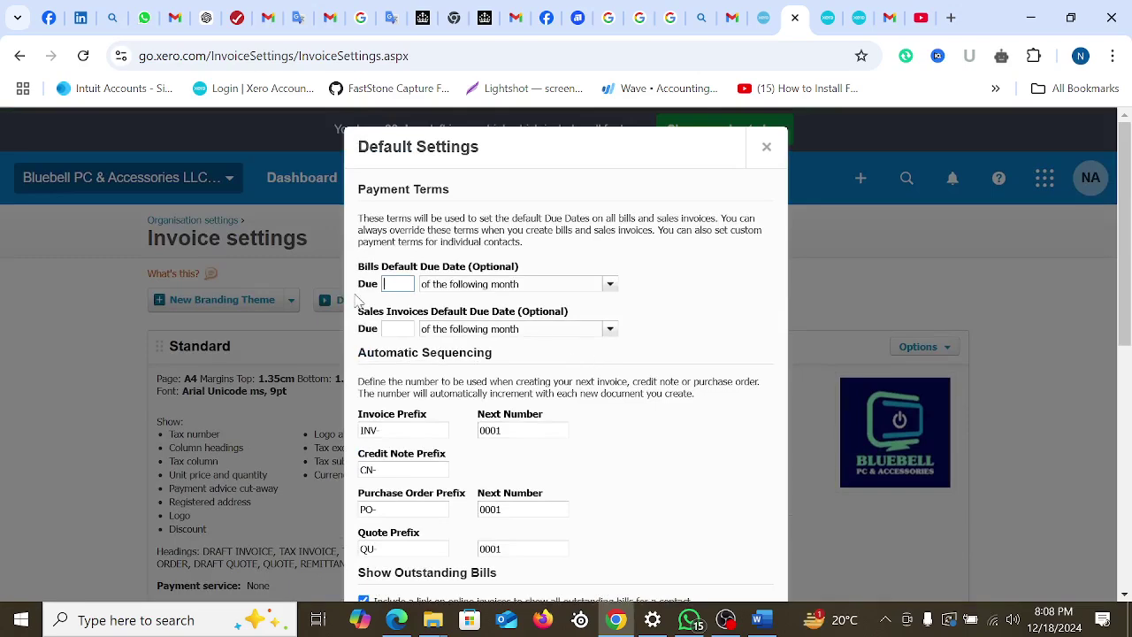
scroll(412, 248, down, 1)
Set the sales invoices default due date to 30 day(s) after the invoice date
click(401, 240)
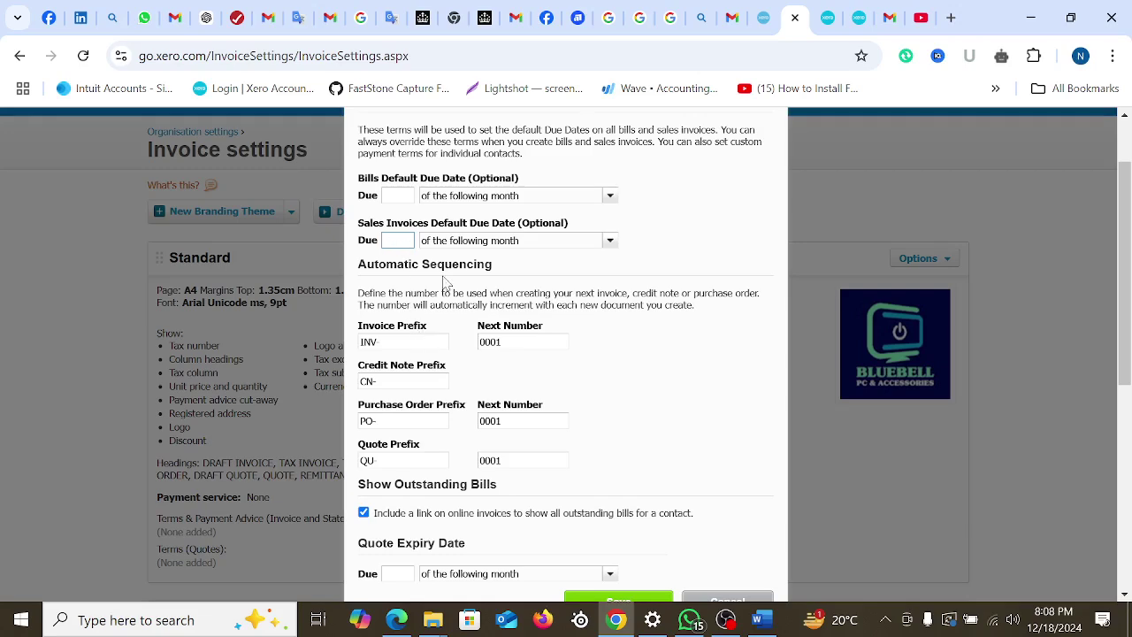
scroll(518, 329, up, 1)
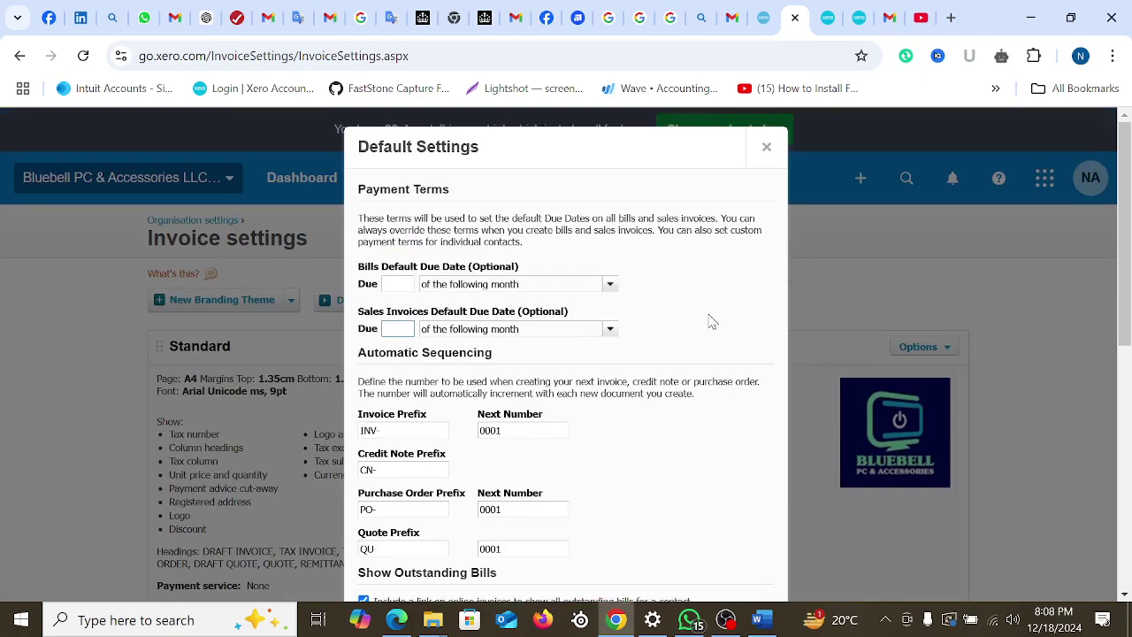
click(397, 284)
click(404, 329)
click(609, 329)
click(530, 362)
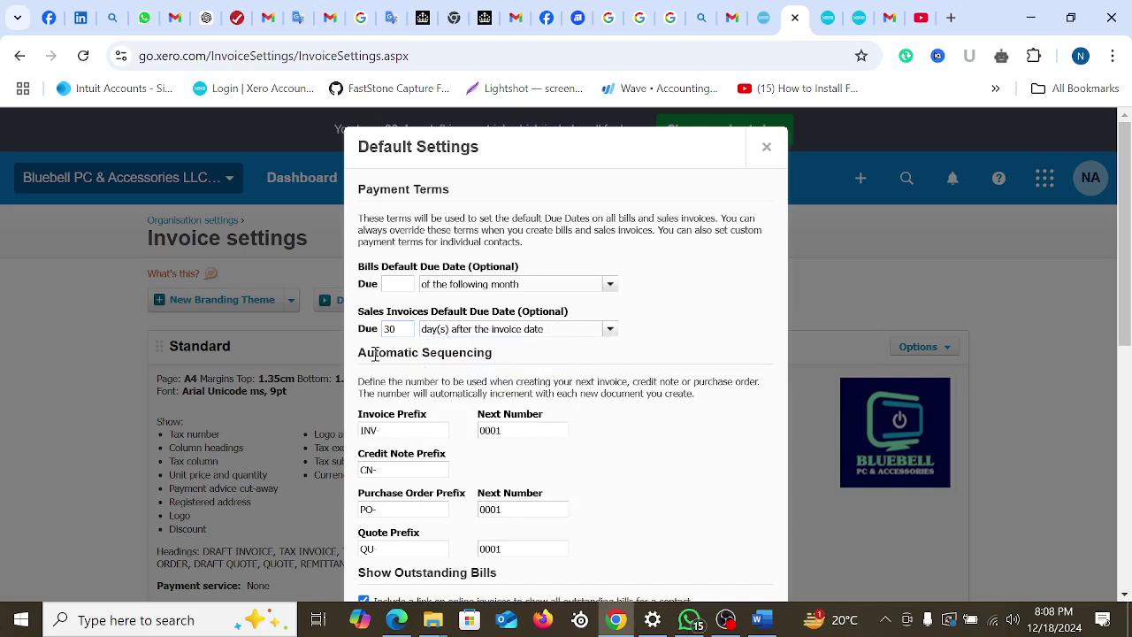
Set the bills default due date to 30 day(s) after the bill date
click(402, 283)
click(610, 284)
click(513, 321)
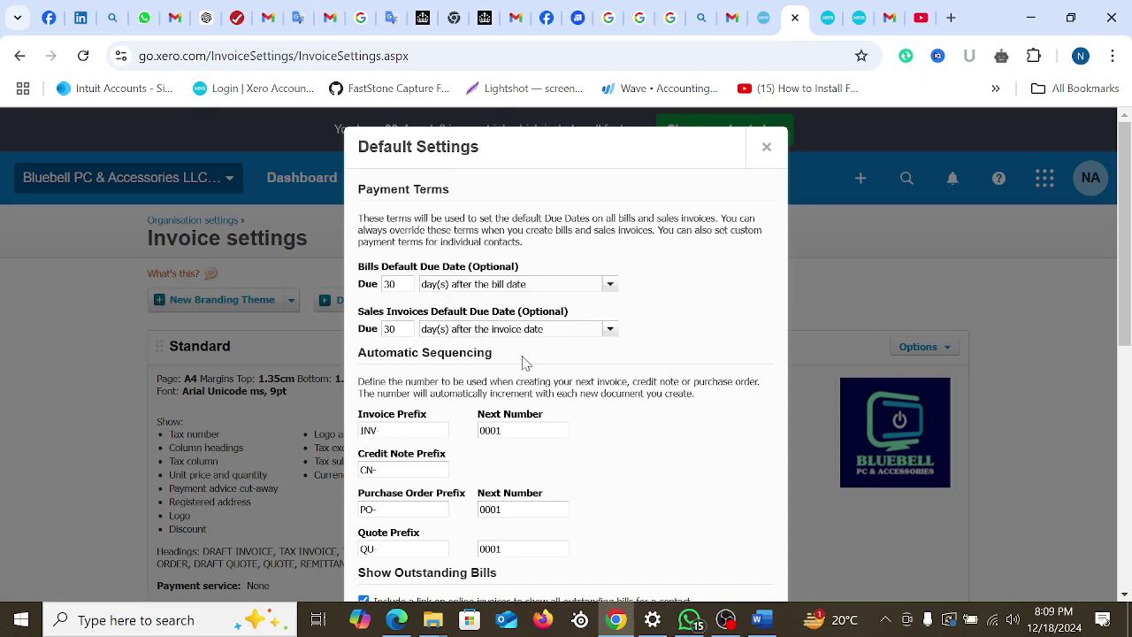
Examine the automatic sequencing prefixes and next numbers for invoices, credit notes, purchase orders and quotes
scroll(525, 363, down, 1)
scroll(418, 288, down, 1)
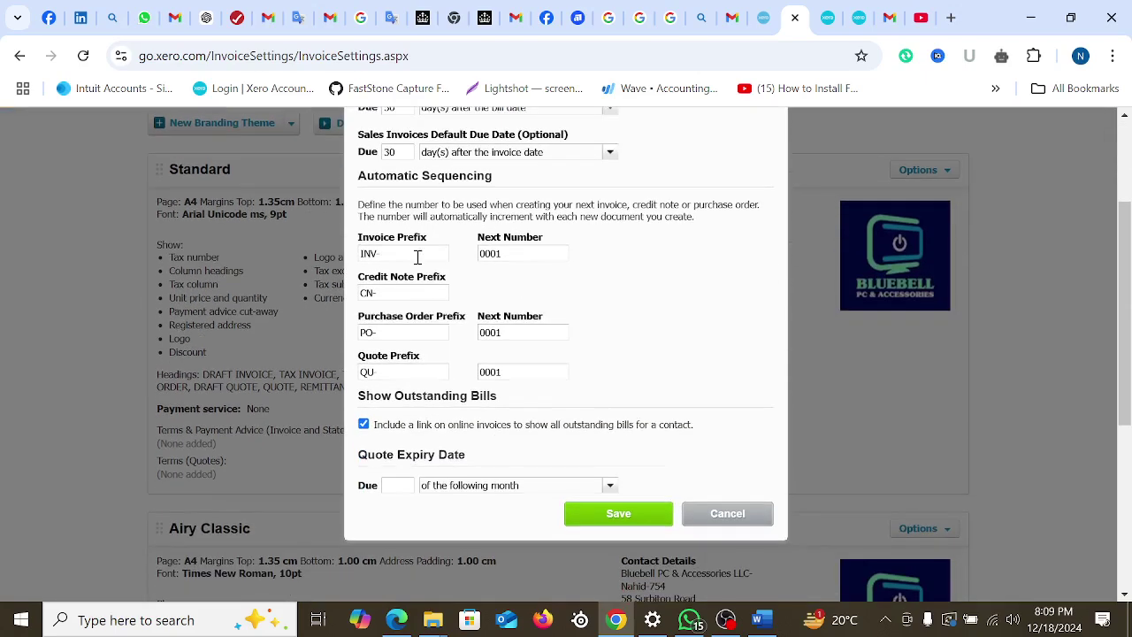
click(408, 251)
double_click(528, 252)
click(392, 294)
click(408, 334)
click(543, 329)
click(417, 375)
click(523, 373)
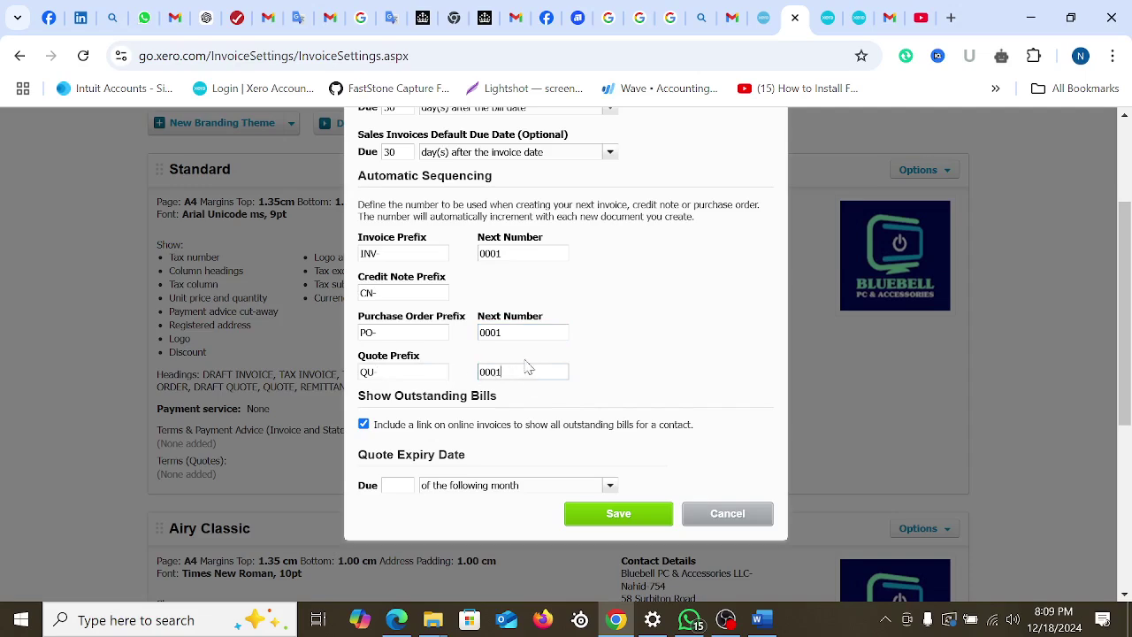
click(528, 331)
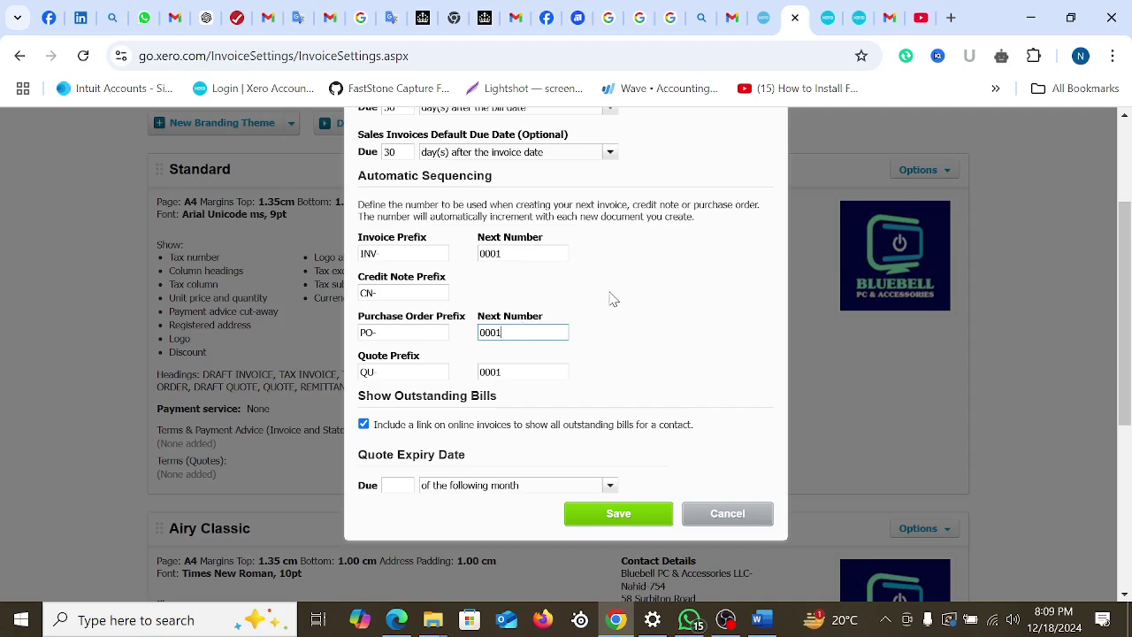
click(398, 290)
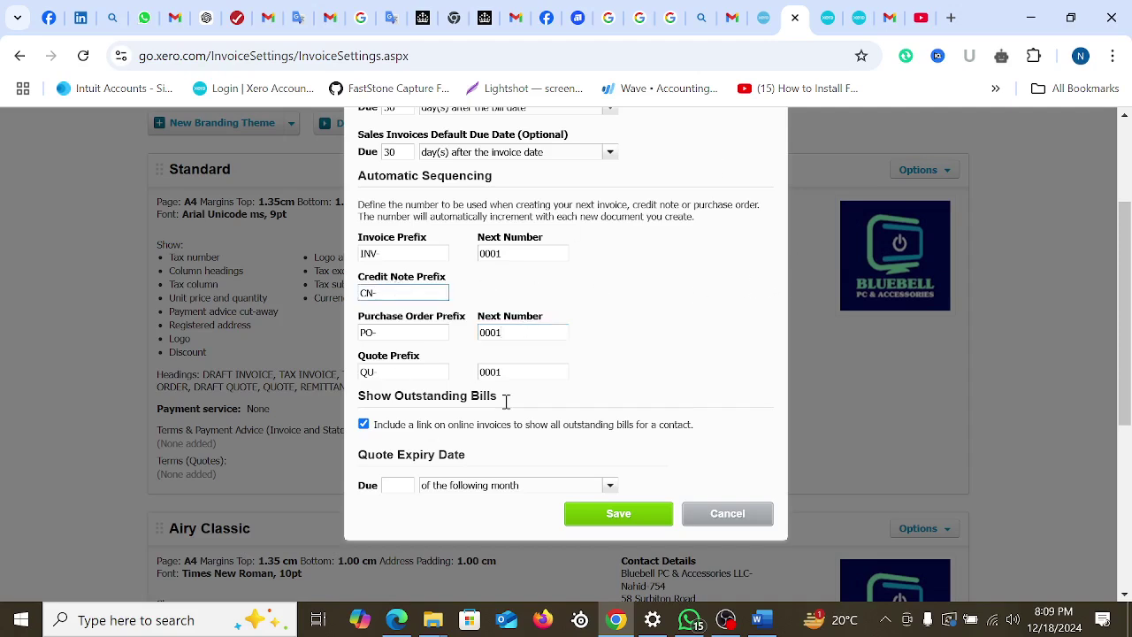
Review the numbering fields for invoices, credit notes, purchase orders and quotes once more, together with the outstanding bills option
scroll(505, 399, up, 2)
click(413, 432)
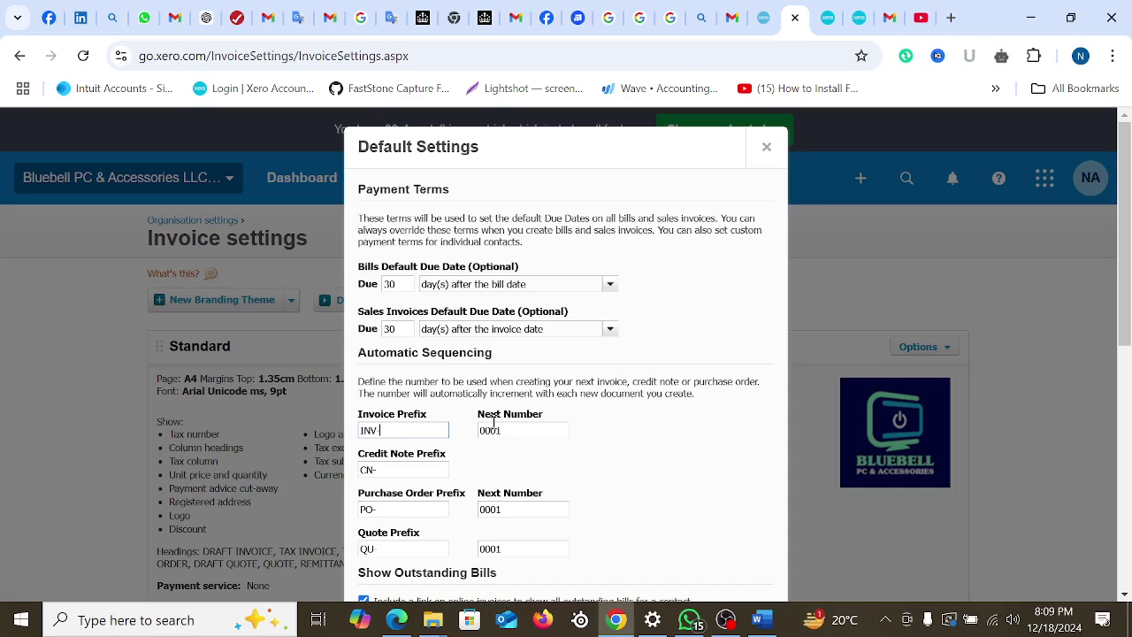
scroll(488, 427, down, 3)
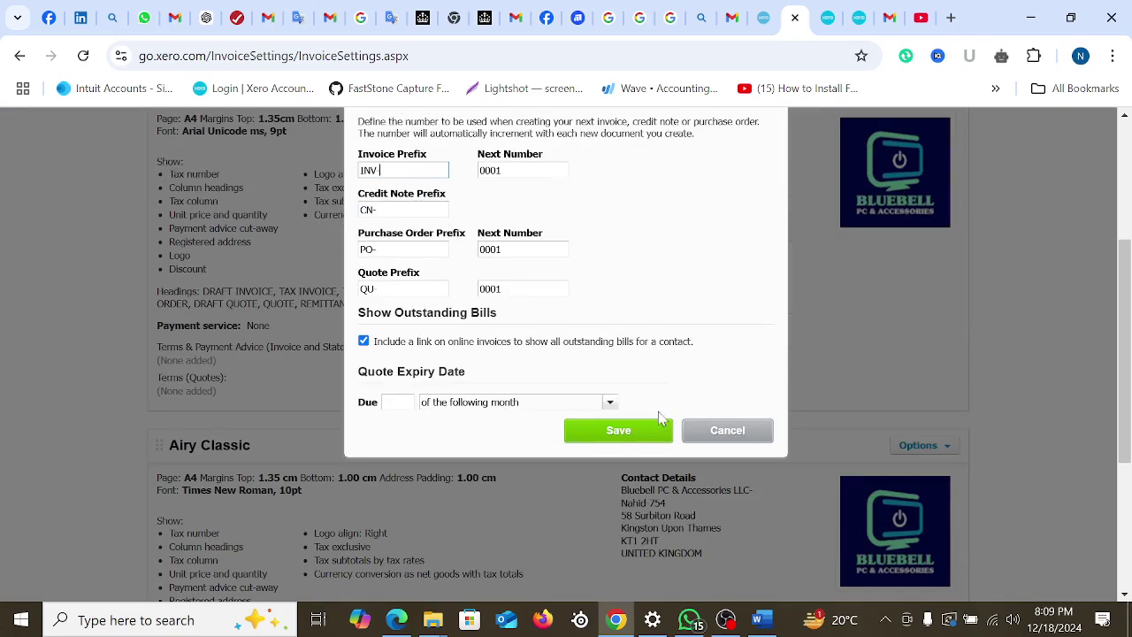
scroll(620, 402, up, 2)
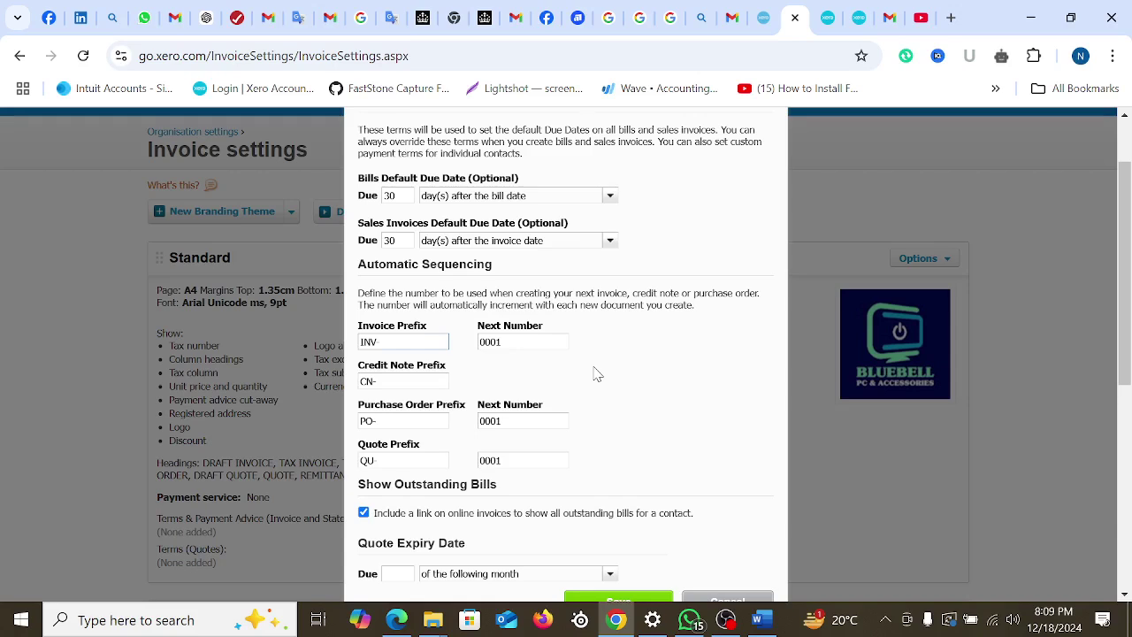
click(505, 343)
click(413, 383)
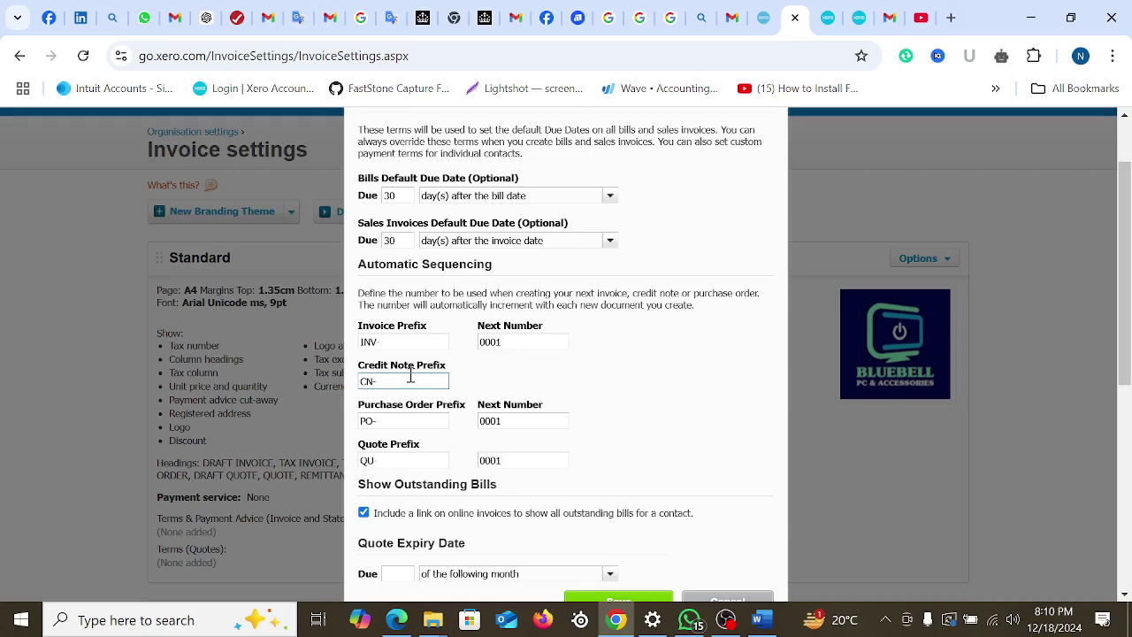
click(524, 342)
click(403, 379)
scroll(569, 369, down, 2)
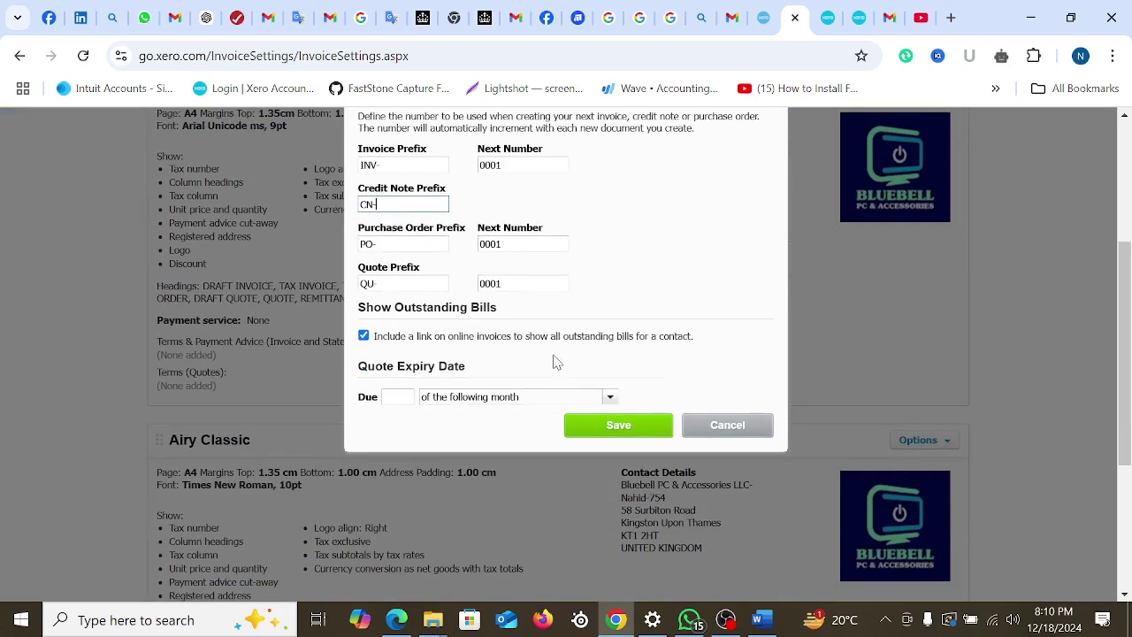
click(429, 245)
click(528, 245)
click(525, 281)
Set the quote expiry date to 45 day(s) after the quote date and save the default settings
scroll(610, 283, down, 1)
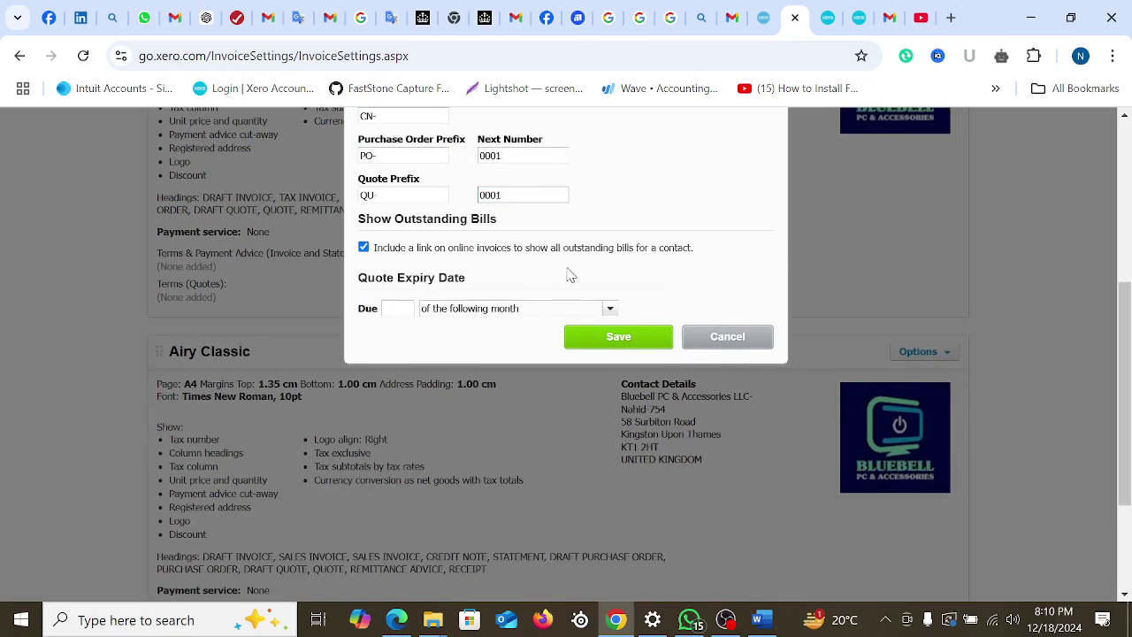
click(395, 308)
text(3)
key(BackSpace)
text(45)
click(610, 309)
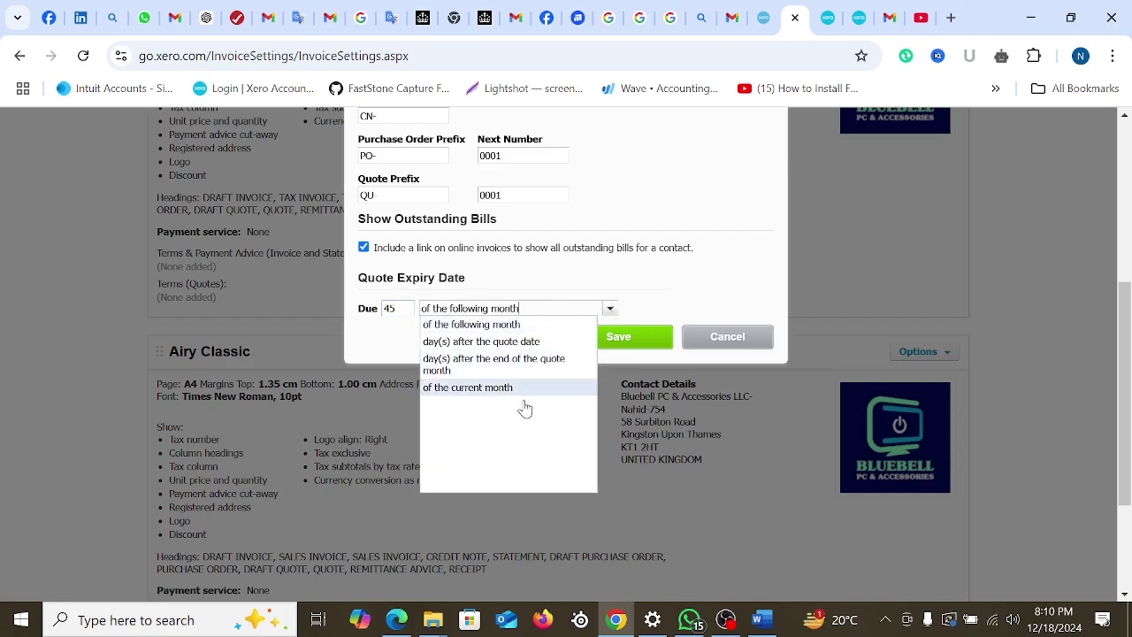
click(489, 368)
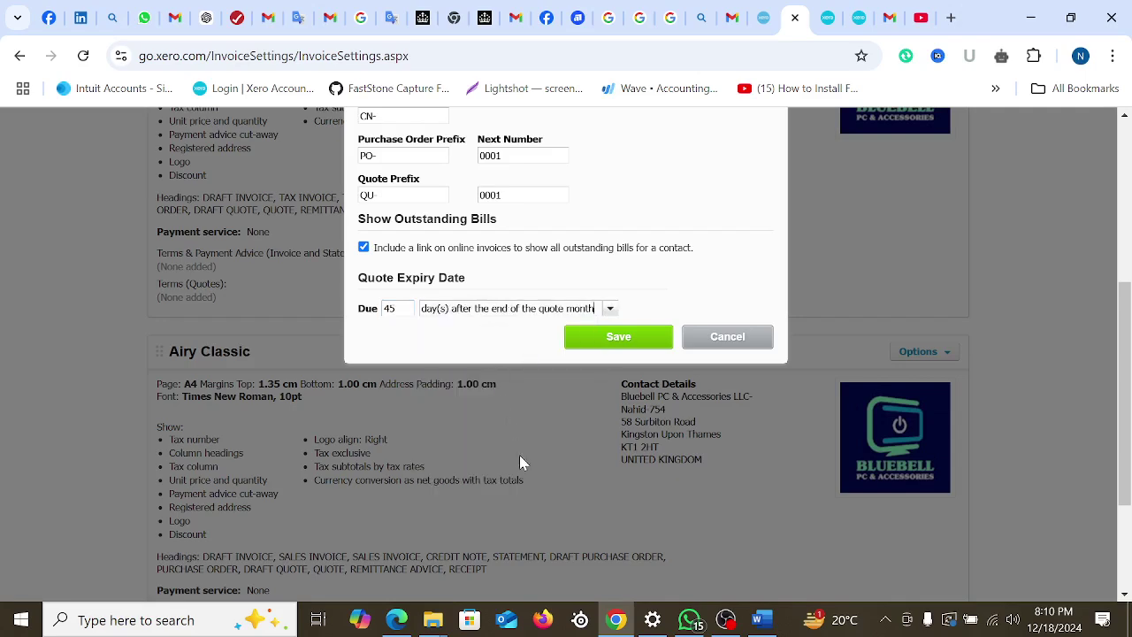
click(612, 315)
click(498, 344)
click(619, 343)
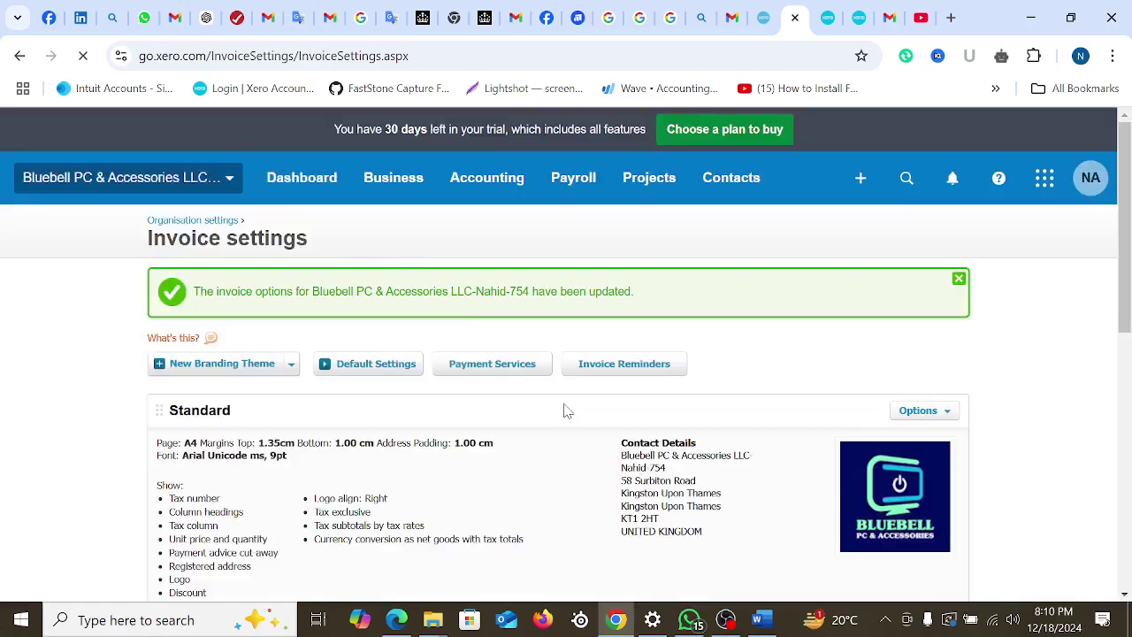
Open the payment services page from the invoice settings and compare the bank, card and wallet payment options
scroll(601, 413, down, 5)
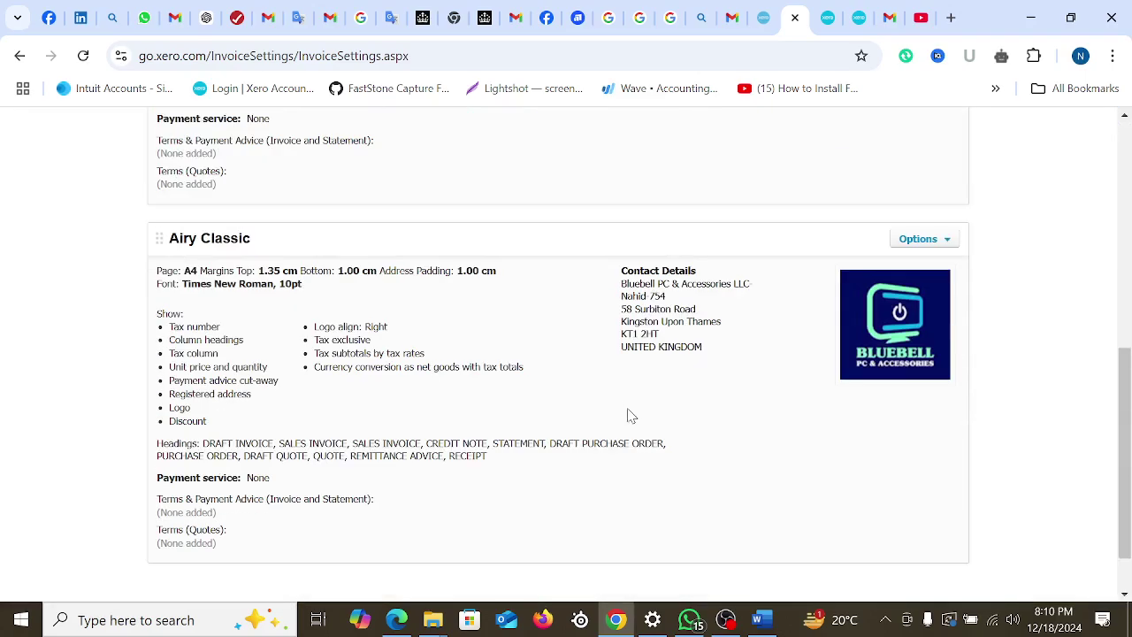
scroll(566, 394, up, 5)
click(496, 368)
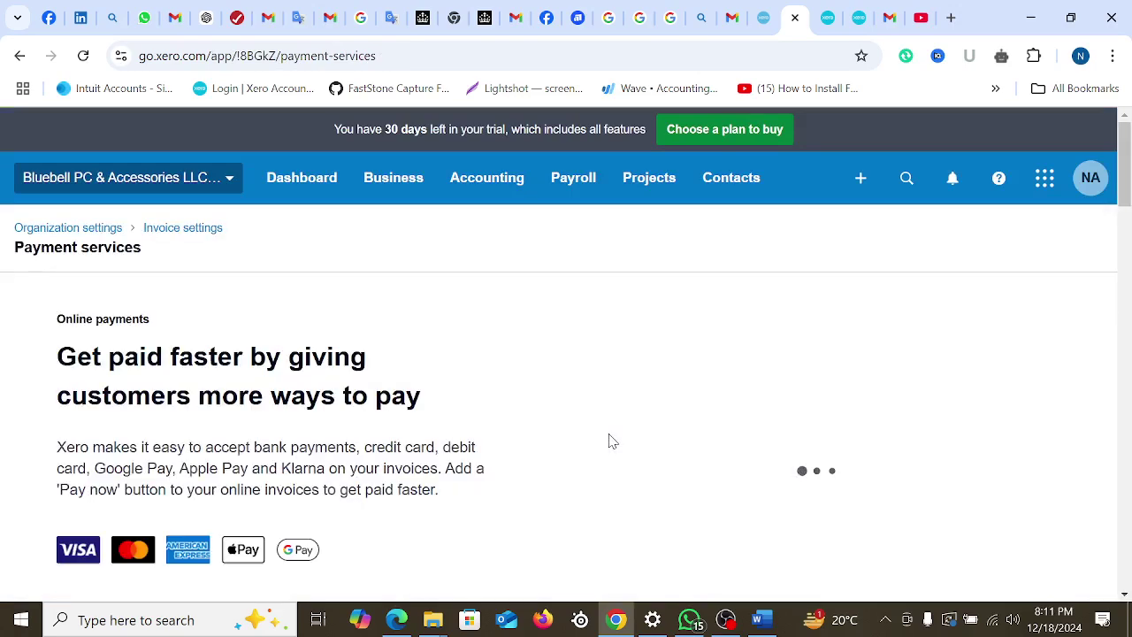
scroll(548, 452, down, 2)
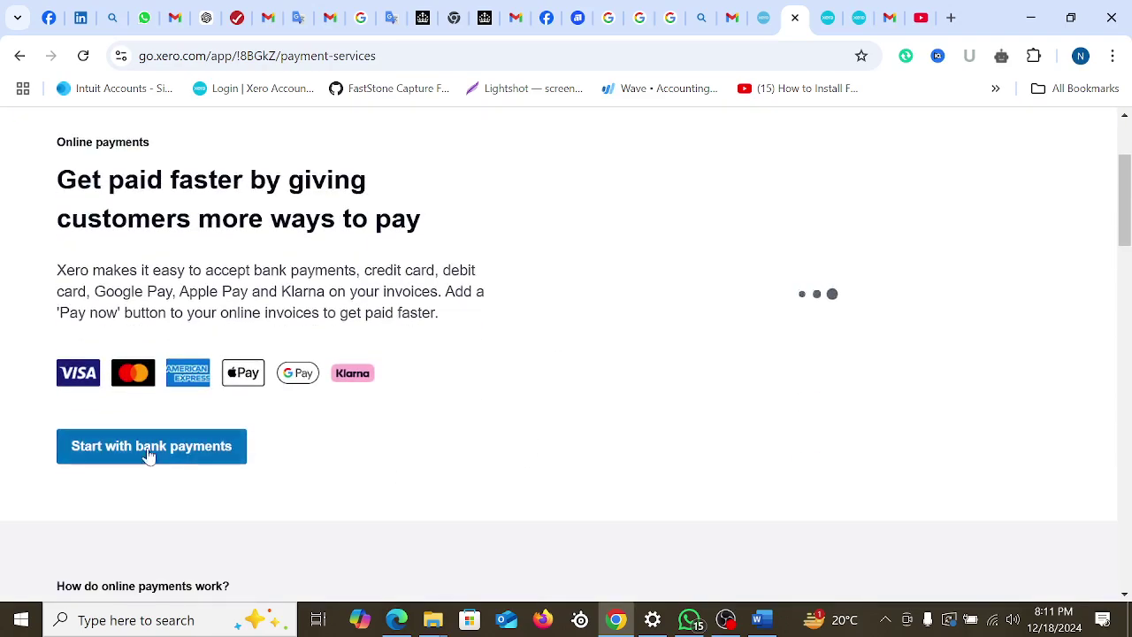
scroll(533, 457, down, 12)
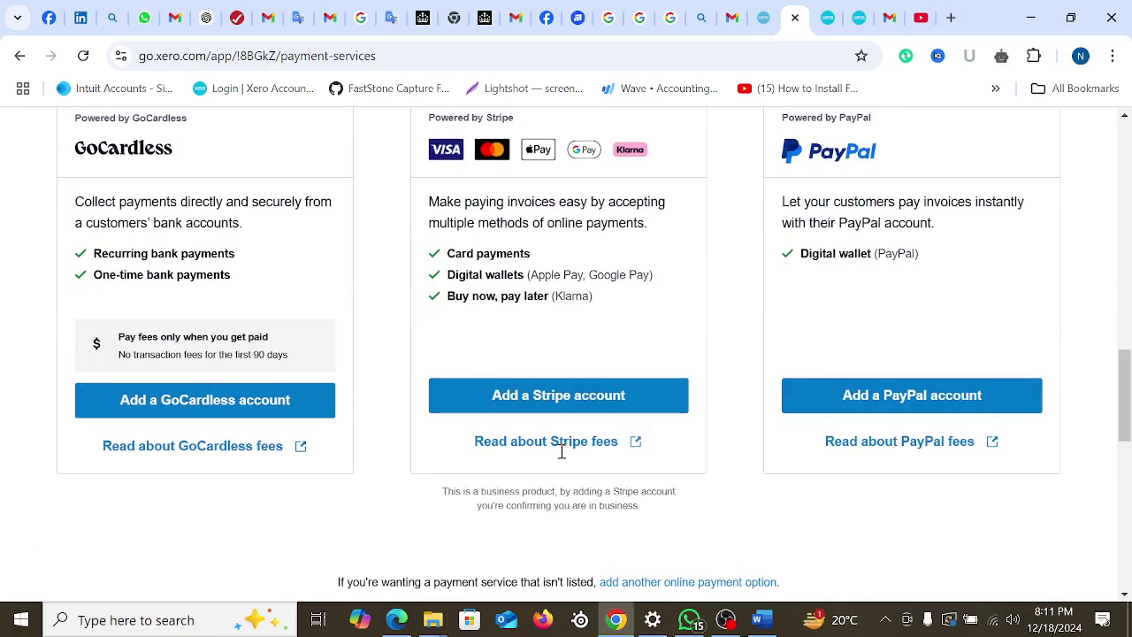
scroll(561, 451, up, 2)
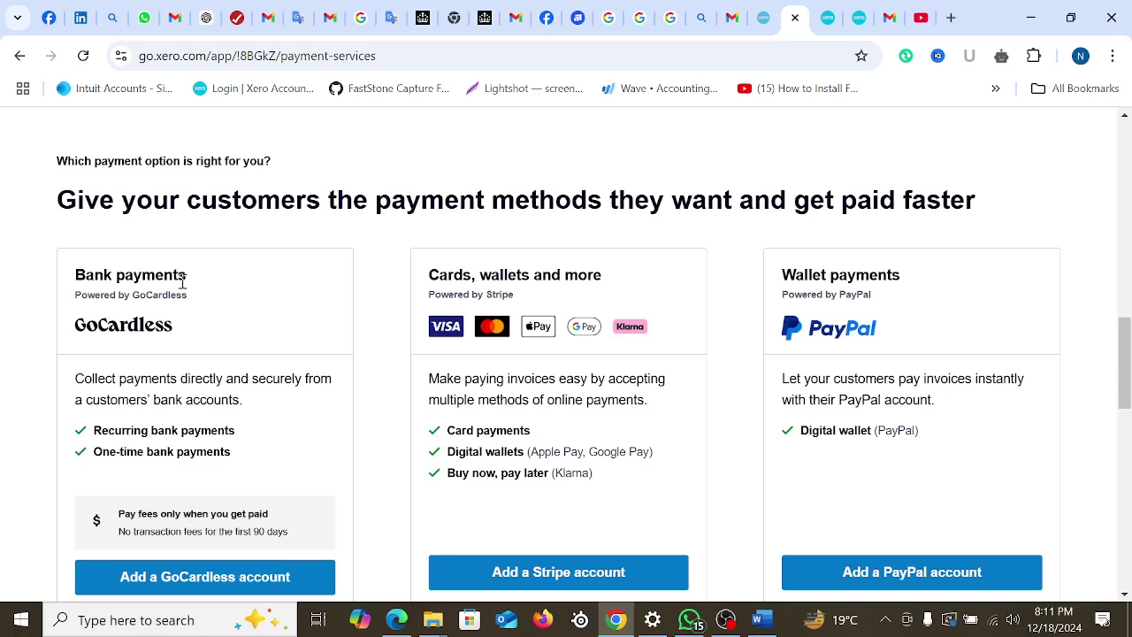
drag(426, 276, 614, 283)
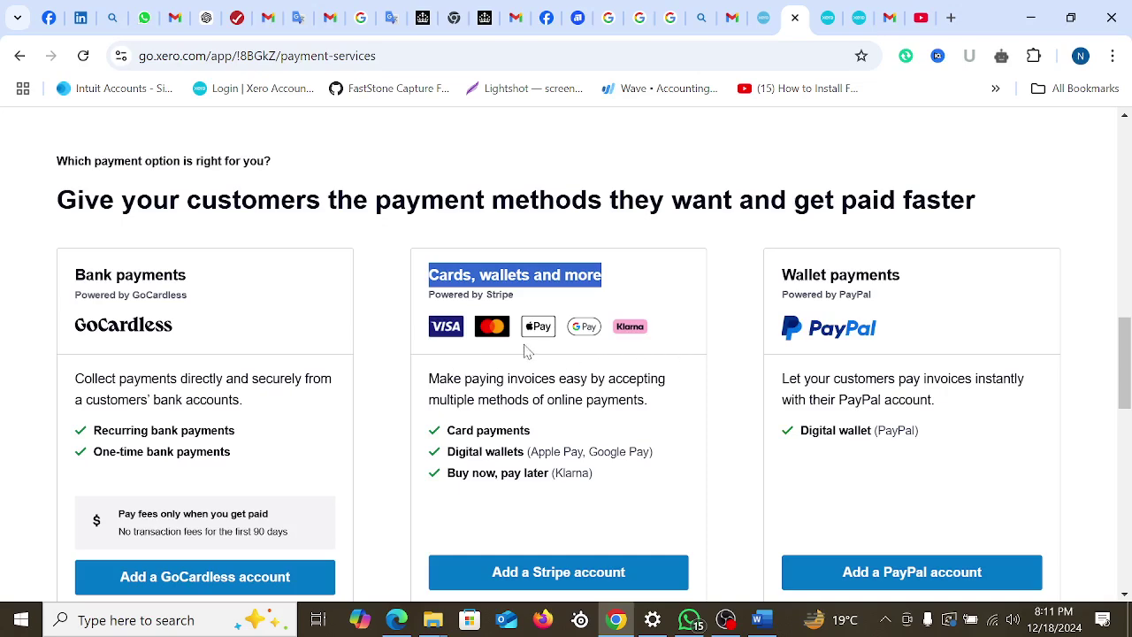
scroll(566, 441, down, 1)
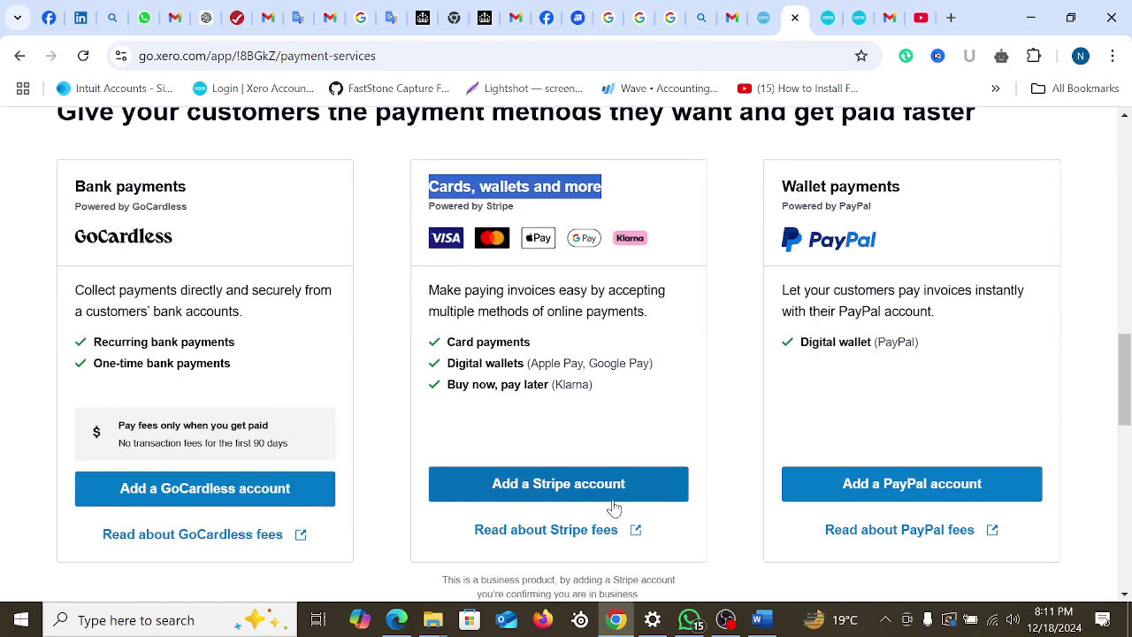
scroll(862, 442, up, 2)
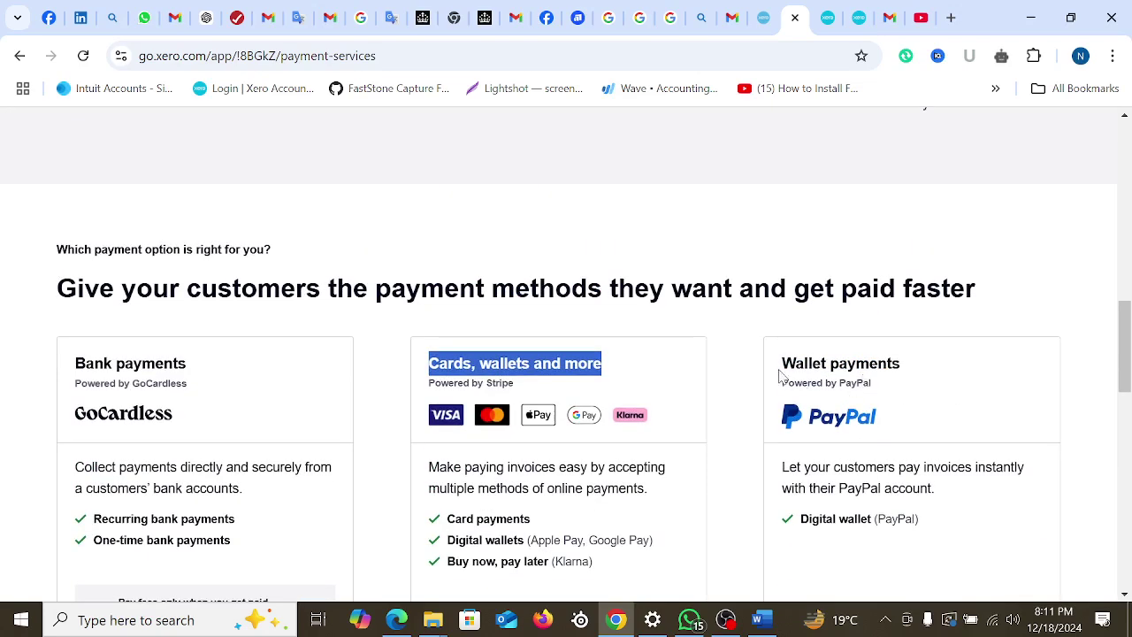
drag(781, 364, 995, 363)
scroll(911, 391, down, 2)
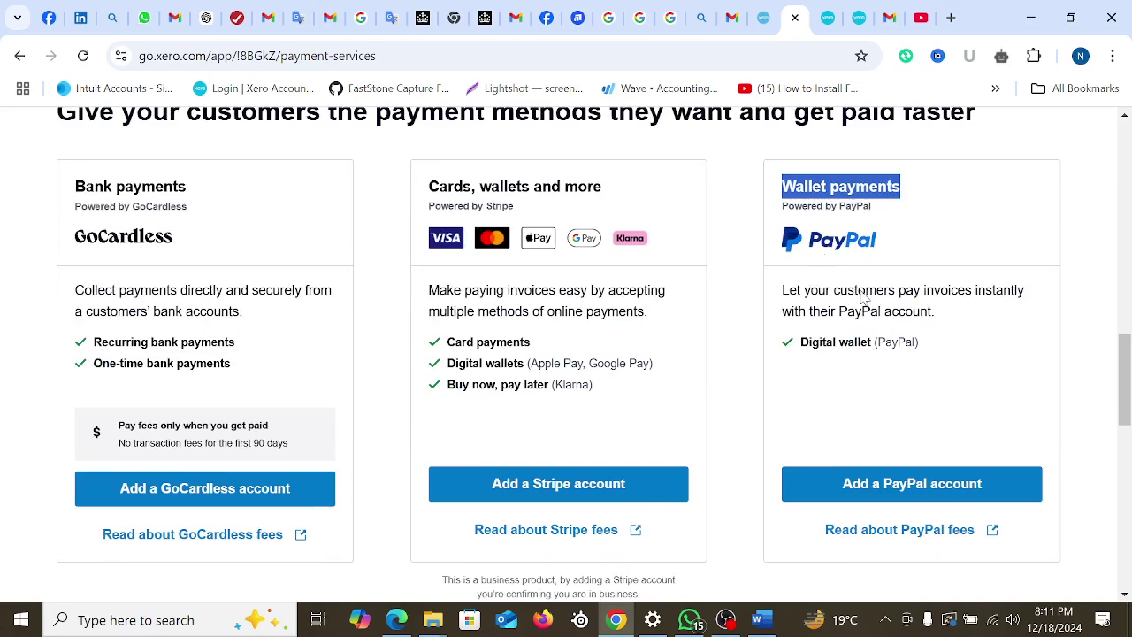
Examine the account setup and fee information offered for GoCardless, Stripe and PayPal
scroll(958, 501, down, 1)
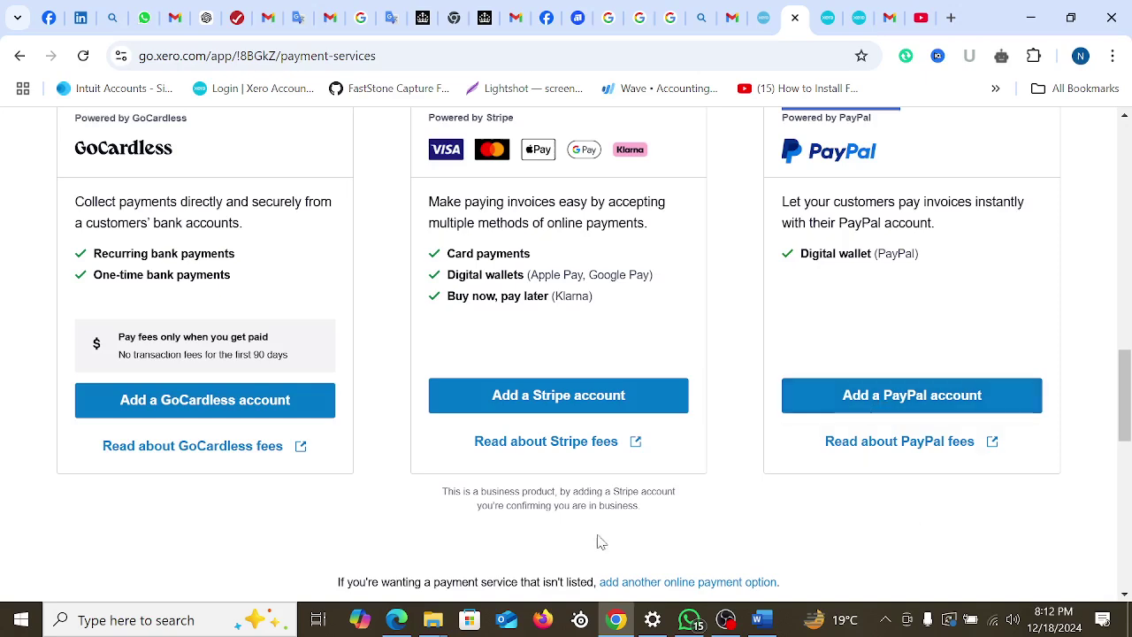
scroll(589, 480, up, 2)
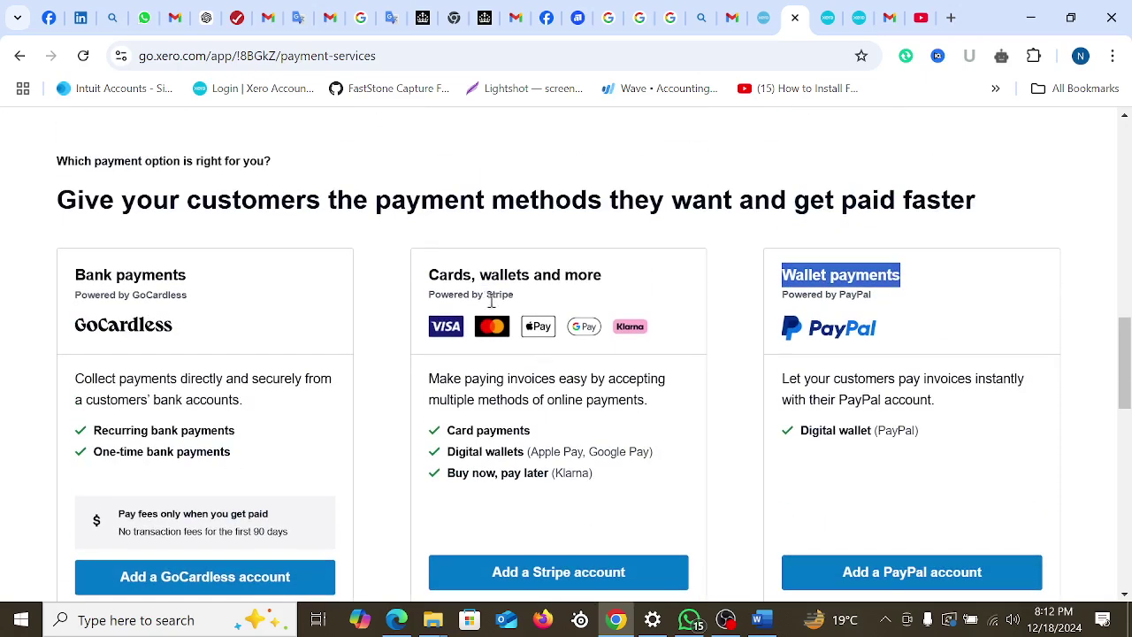
scroll(844, 330, down, 2)
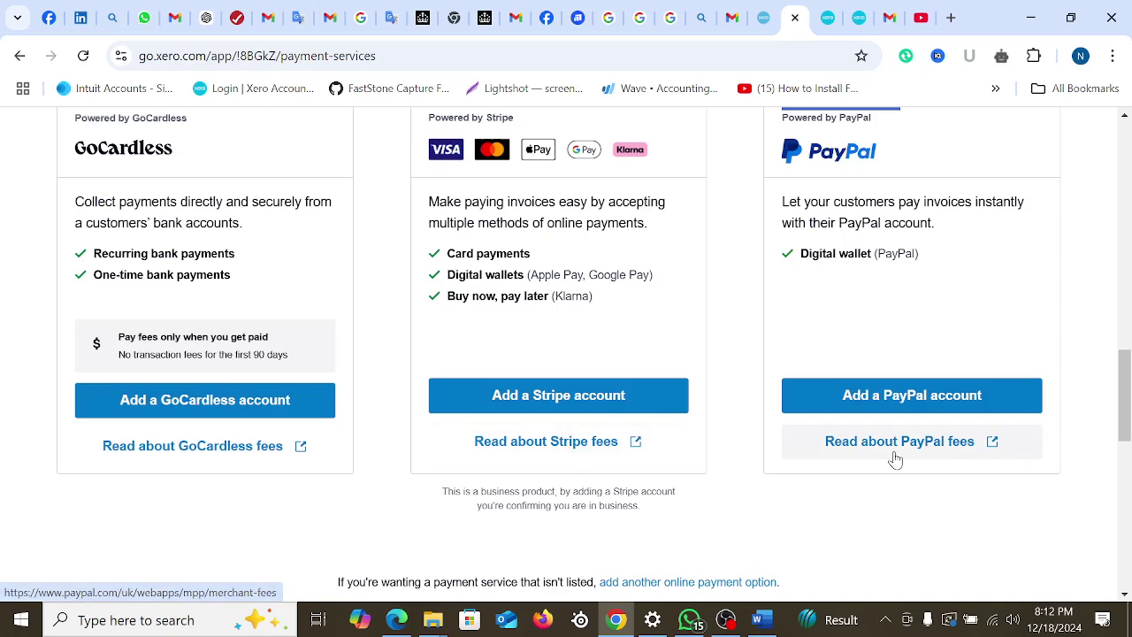
scroll(480, 410, up, 1)
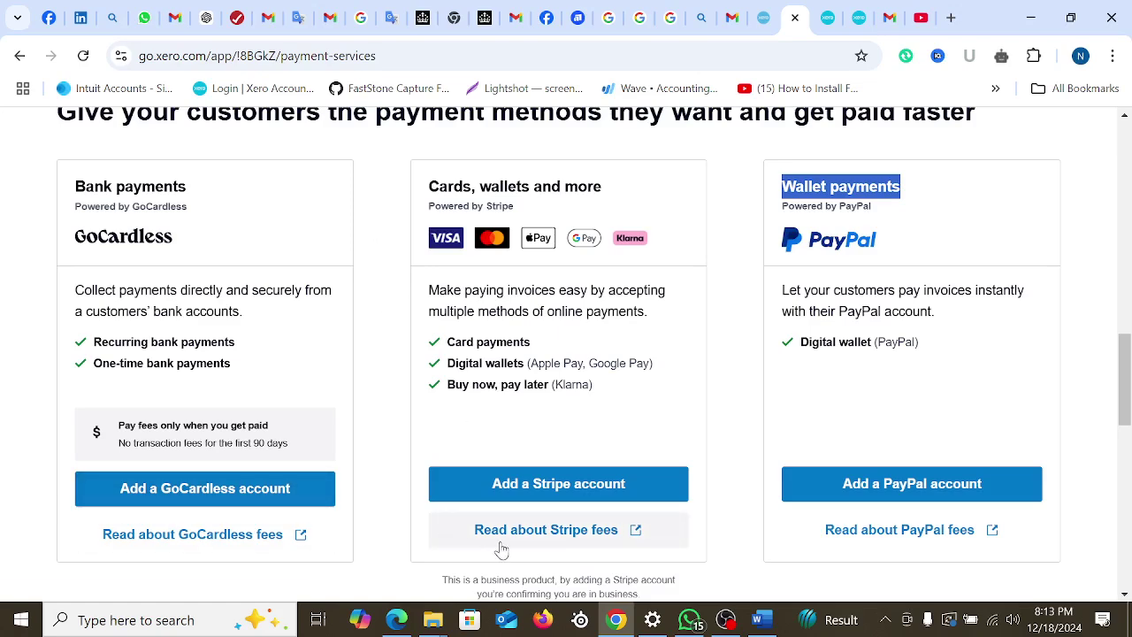
scroll(548, 502, down, 1)
scroll(548, 503, down, 1)
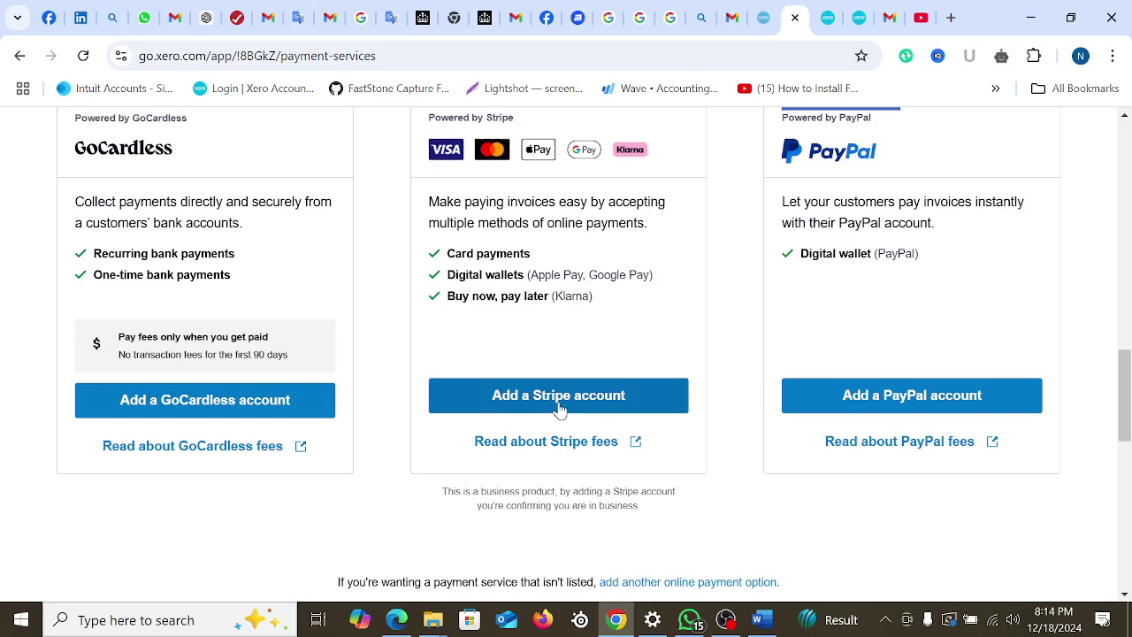
Look over the whole payment services page, from the online payments introduction and video to the provider options
scroll(584, 414, up, 1)
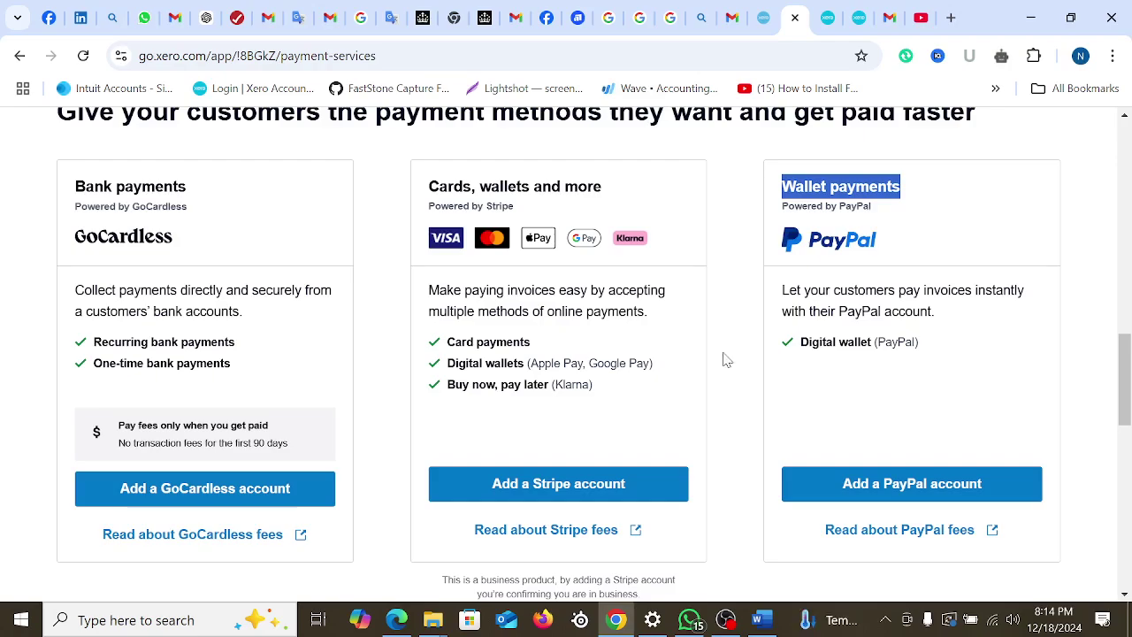
scroll(726, 359, down, 4)
scroll(654, 434, up, 5)
scroll(563, 402, up, 10)
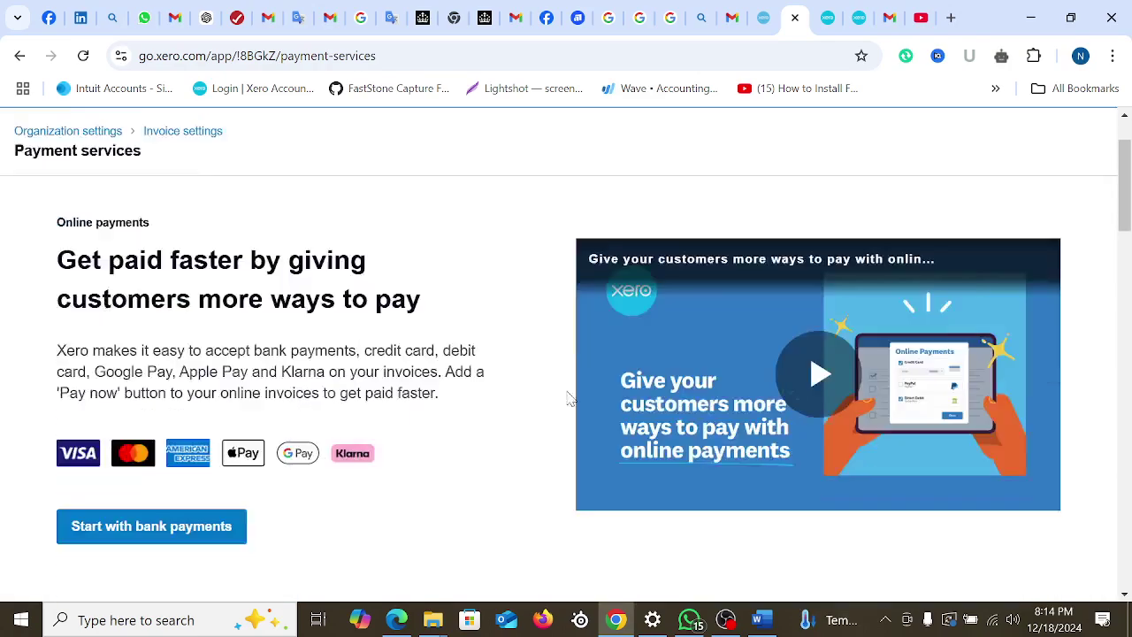
scroll(572, 397, down, 6)
scroll(551, 490, down, 6)
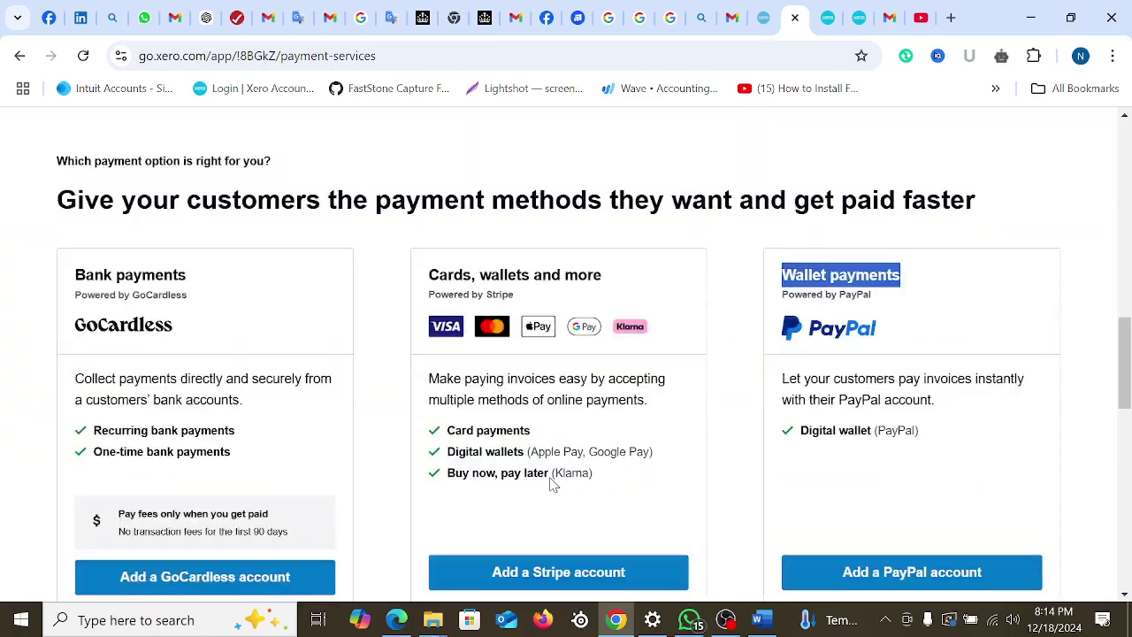
scroll(706, 453, up, 6)
scroll(706, 453, up, 5)
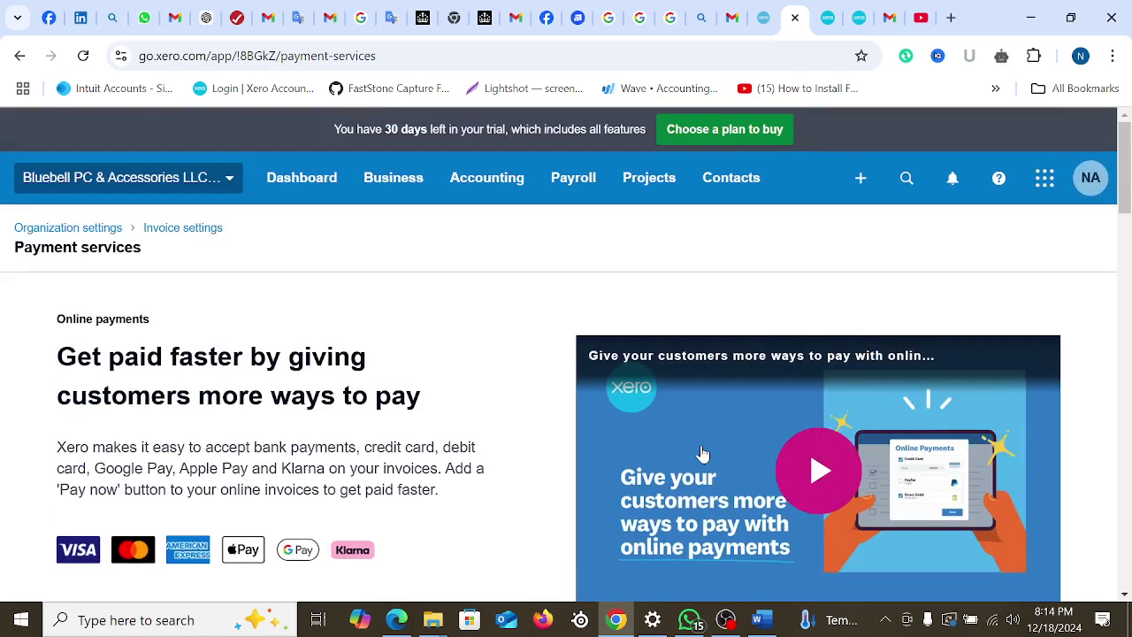
scroll(702, 455, down, 2)
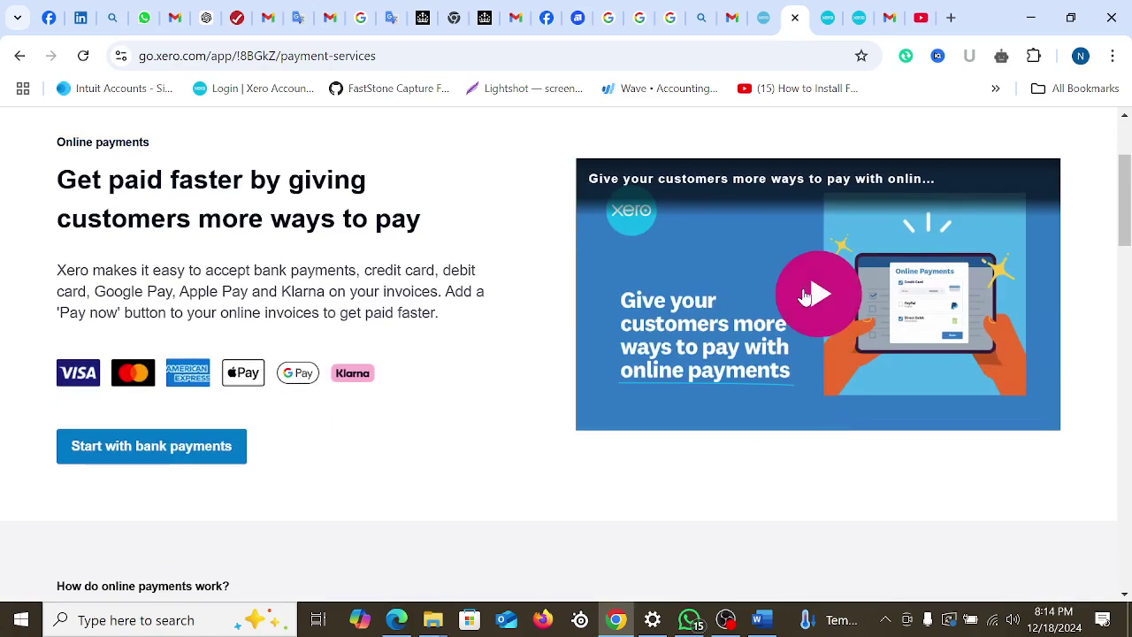
scroll(808, 309, up, 2)
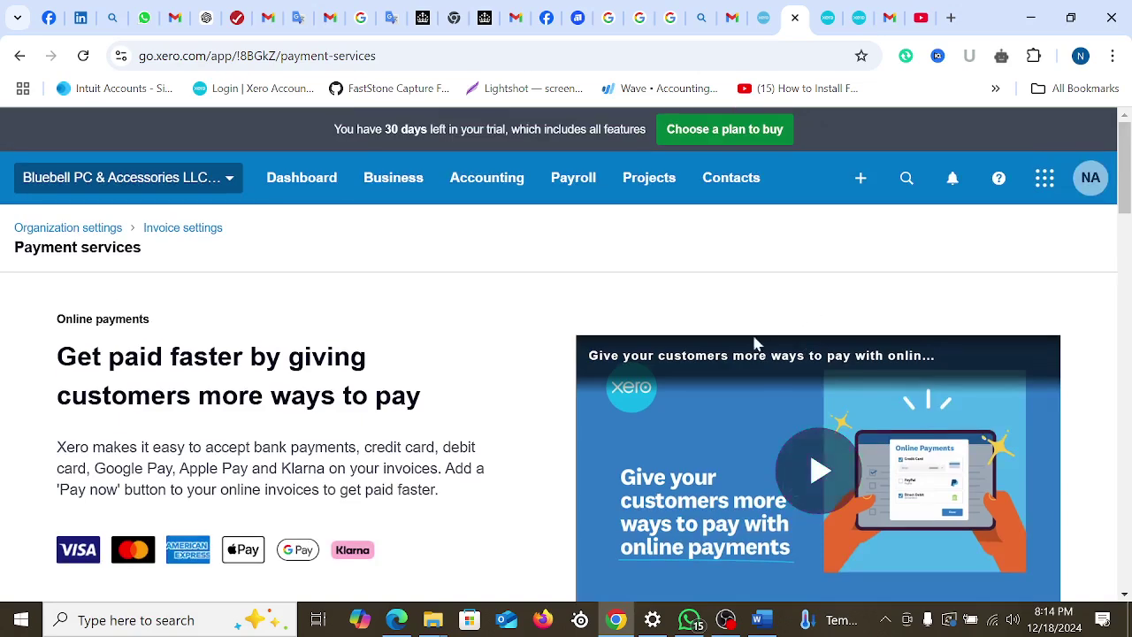
Return to the invoice settings, open the invoice reminders page and hide its help banner
click(183, 230)
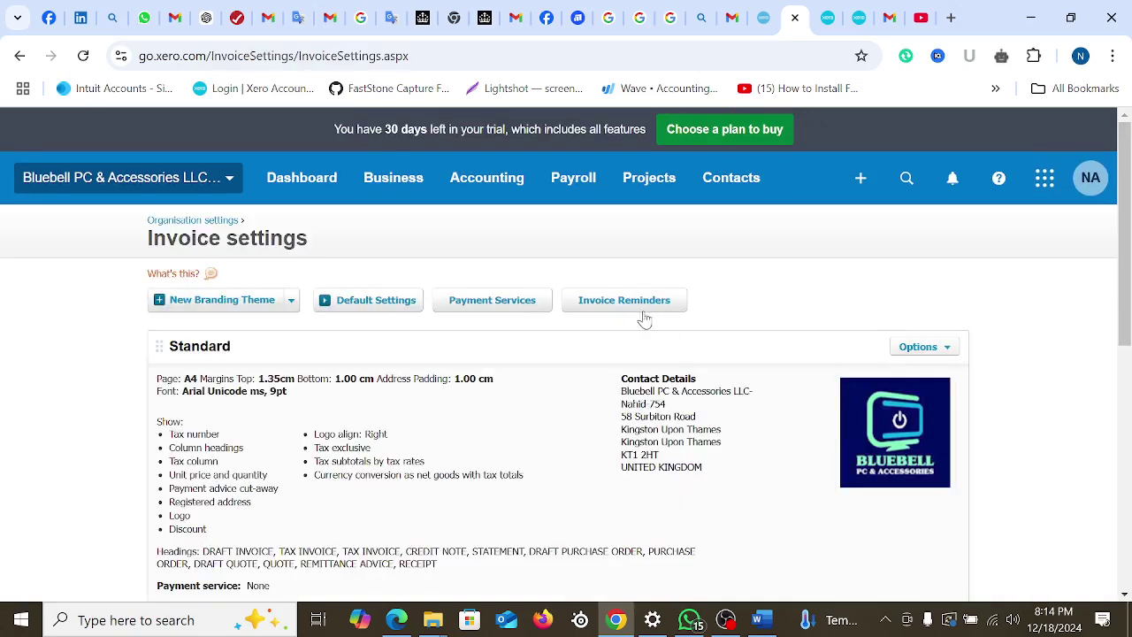
click(641, 308)
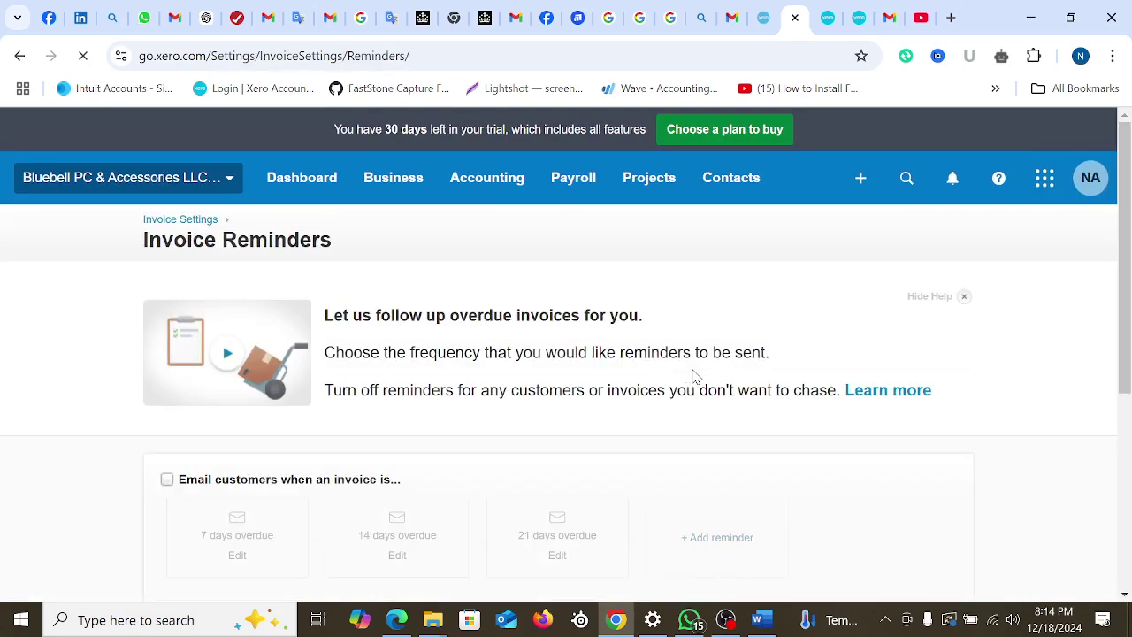
click(964, 296)
scroll(660, 473, down, 2)
scroll(88, 318, up, 2)
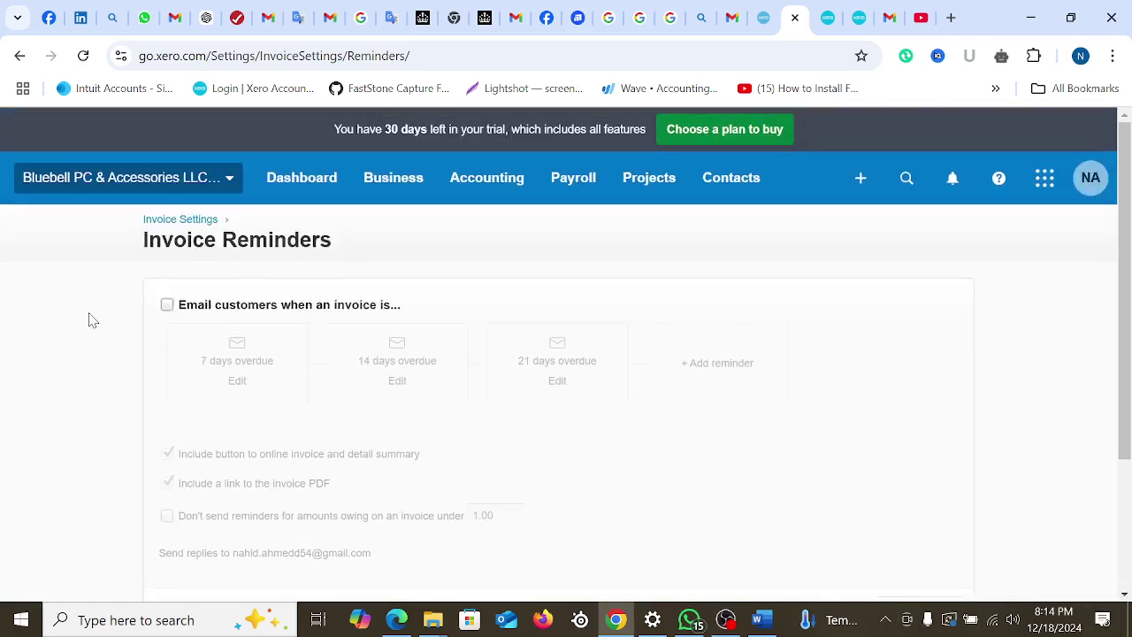
Turn on customer email reminders for invoices and change the 7-day reminder to overdue by 3 days, saving it
click(167, 304)
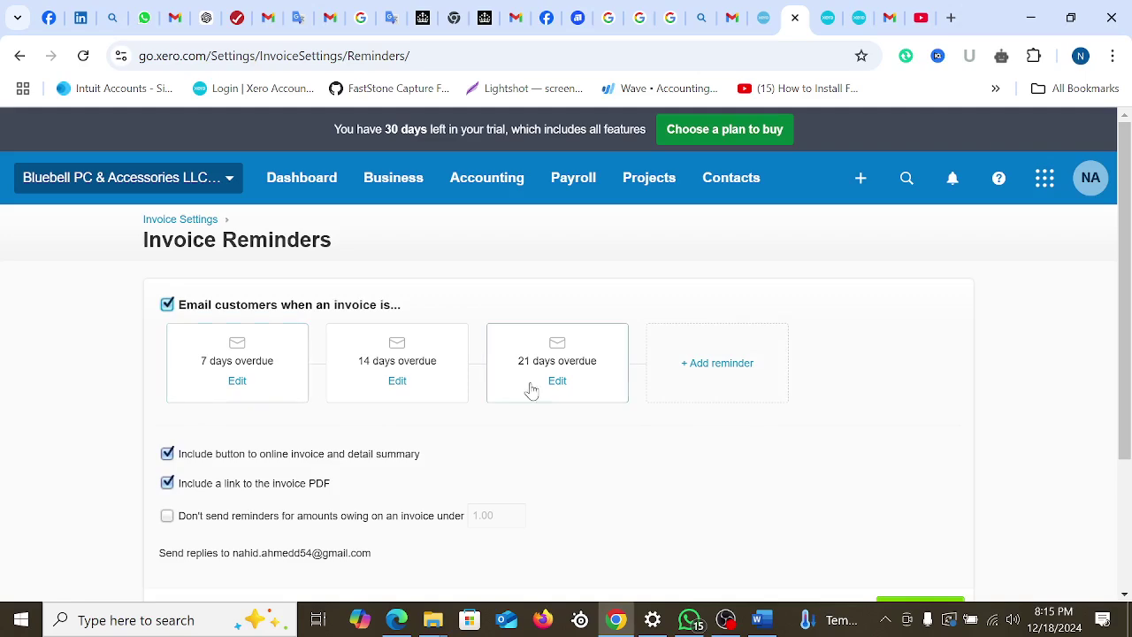
click(237, 382)
click(542, 223)
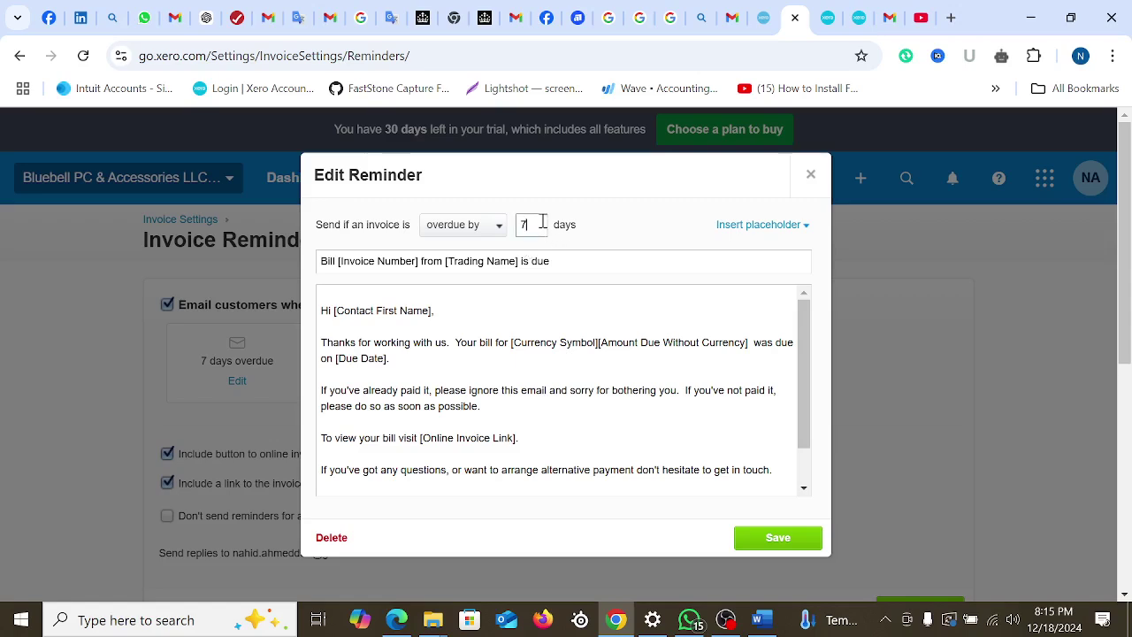
key(BackSpace)
text(3)
click(795, 543)
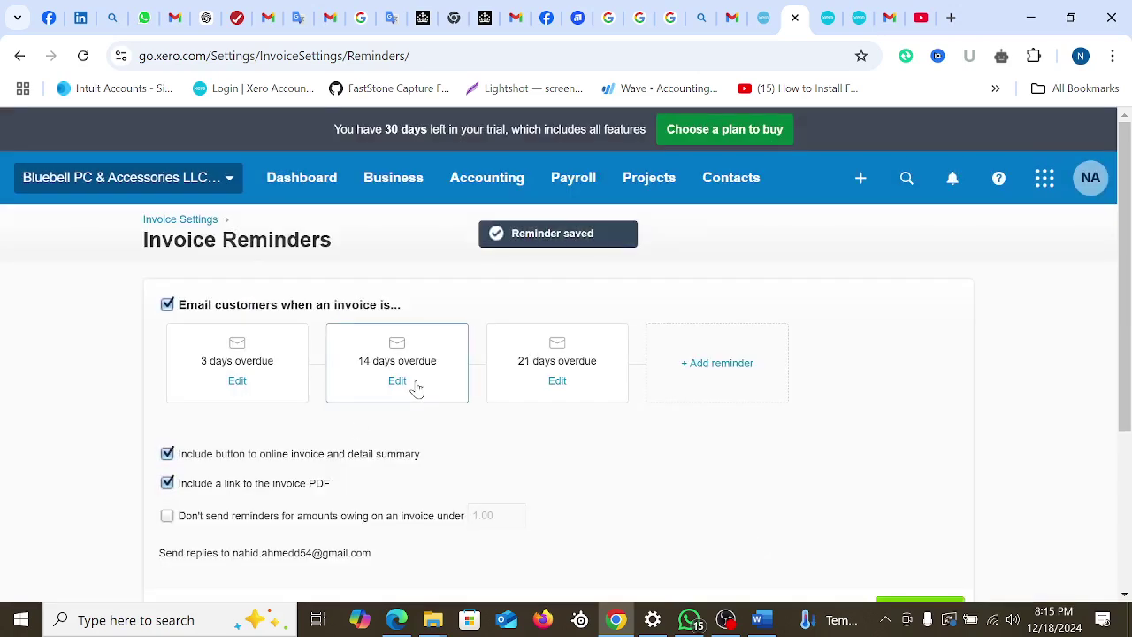
Change the 14-day invoice reminder to send when overdue by 7 days and save it
click(416, 389)
click(531, 227)
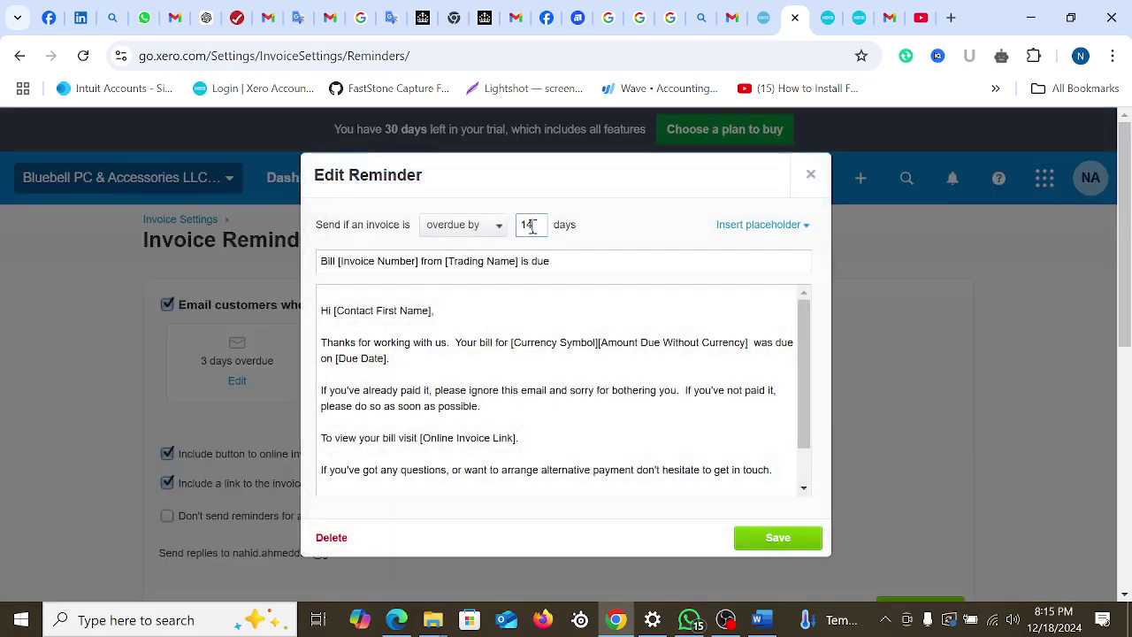
double_click(531, 226)
text(7)
click(762, 539)
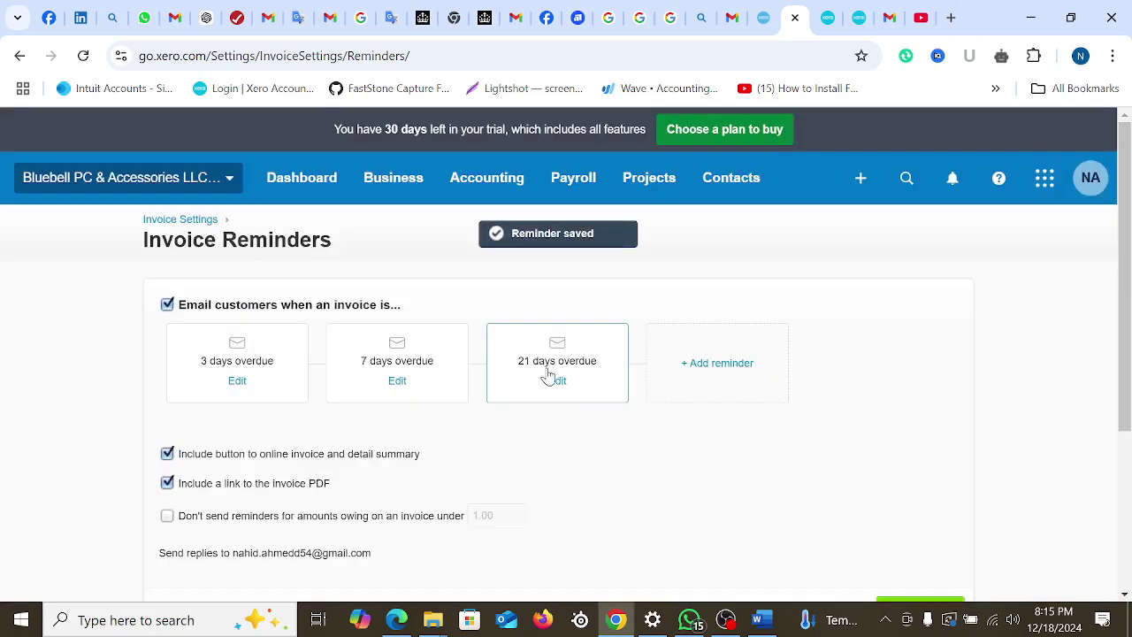
Change the 21-day invoice reminder to send when overdue by 15 days and save it
click(554, 382)
click(527, 225)
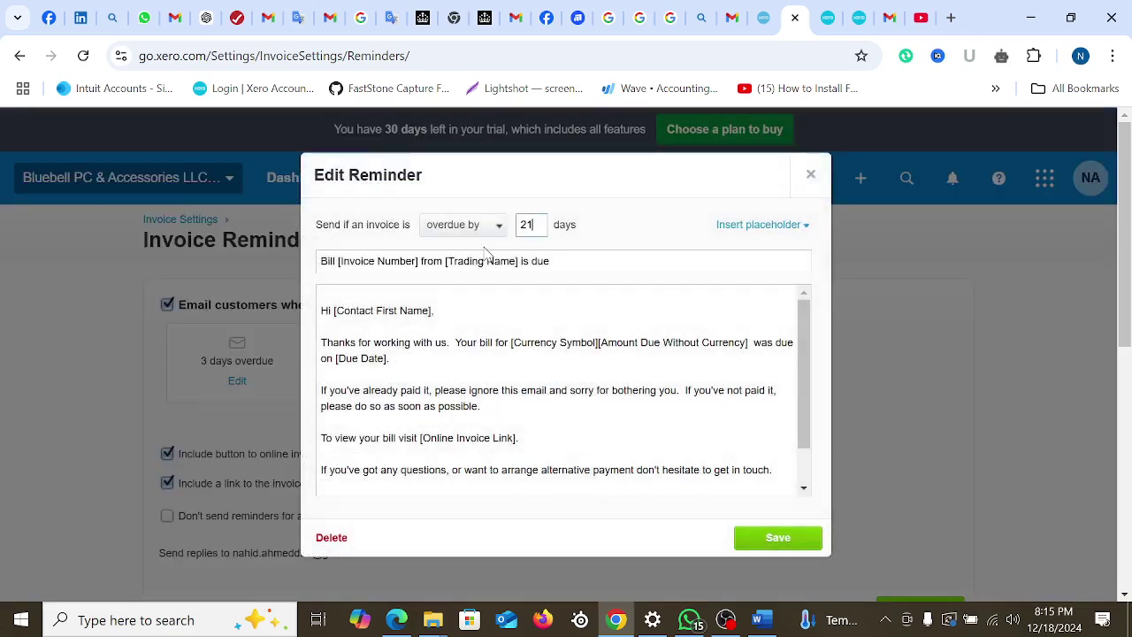
key(BackSpace)
key(BackSpace)
text(15)
click(778, 541)
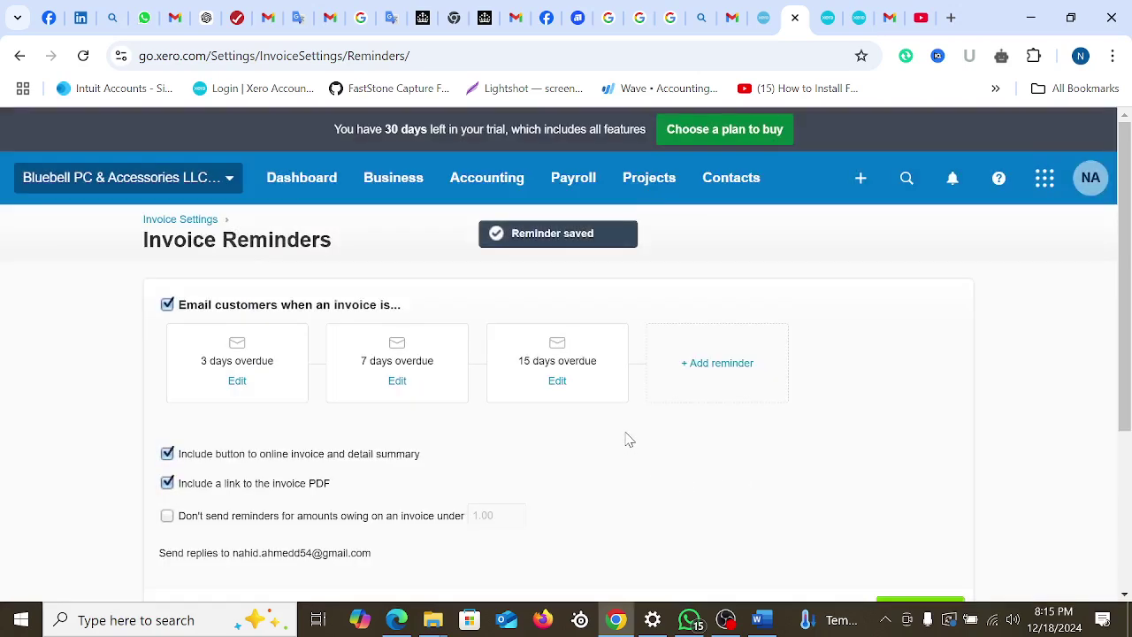
Add a reminder that emails customers when an invoice is due in 3 days, and save it
click(717, 368)
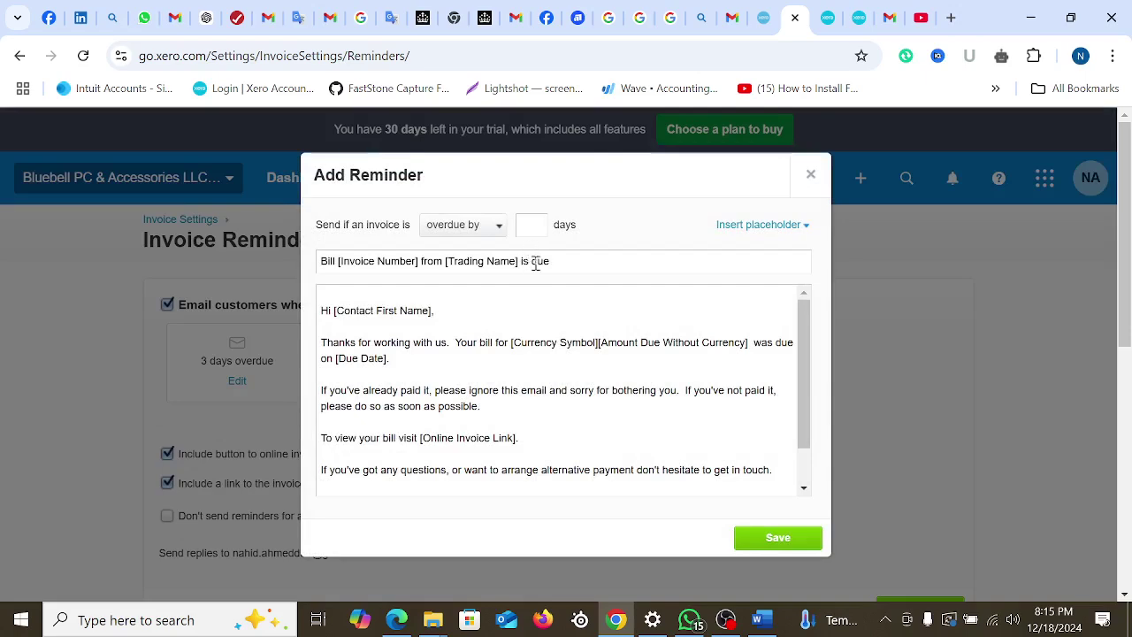
click(492, 234)
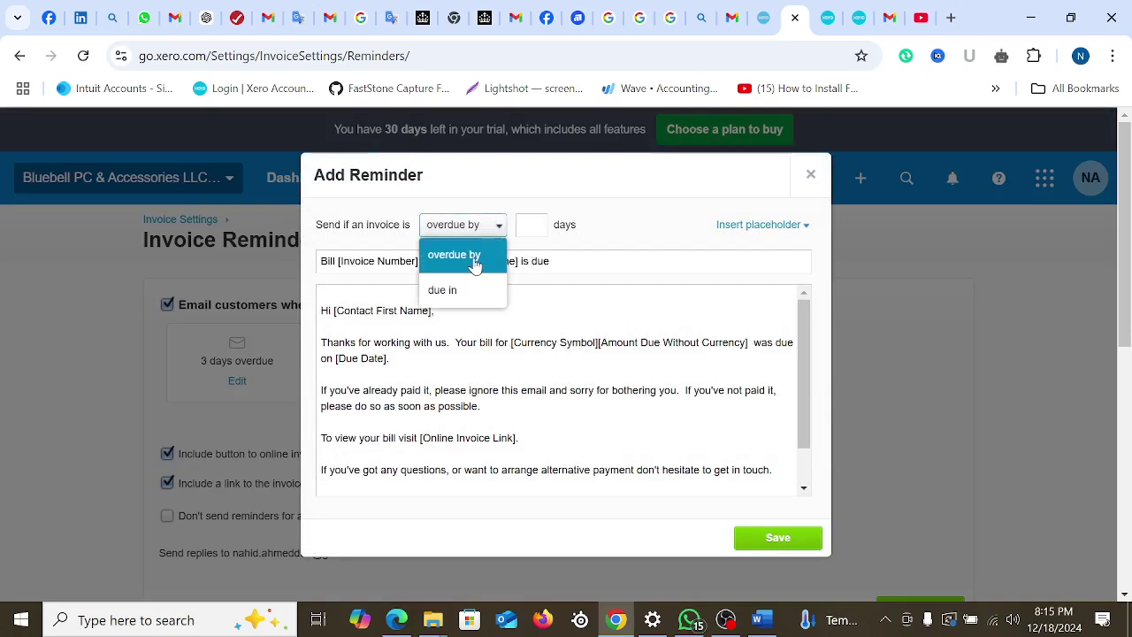
click(475, 294)
click(544, 229)
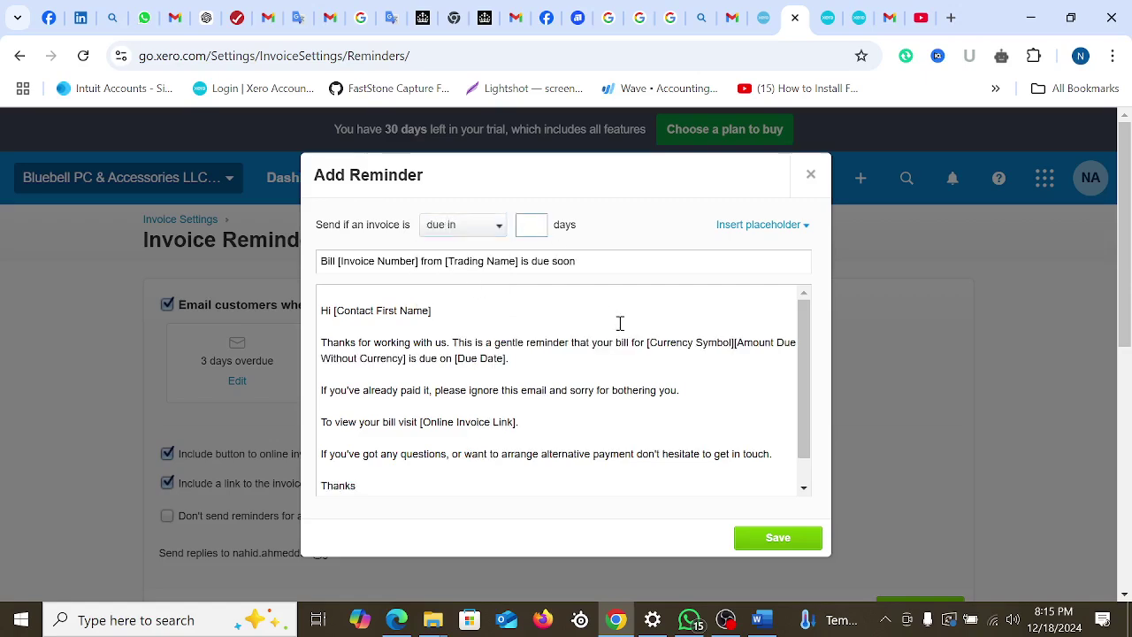
text(3)
click(783, 542)
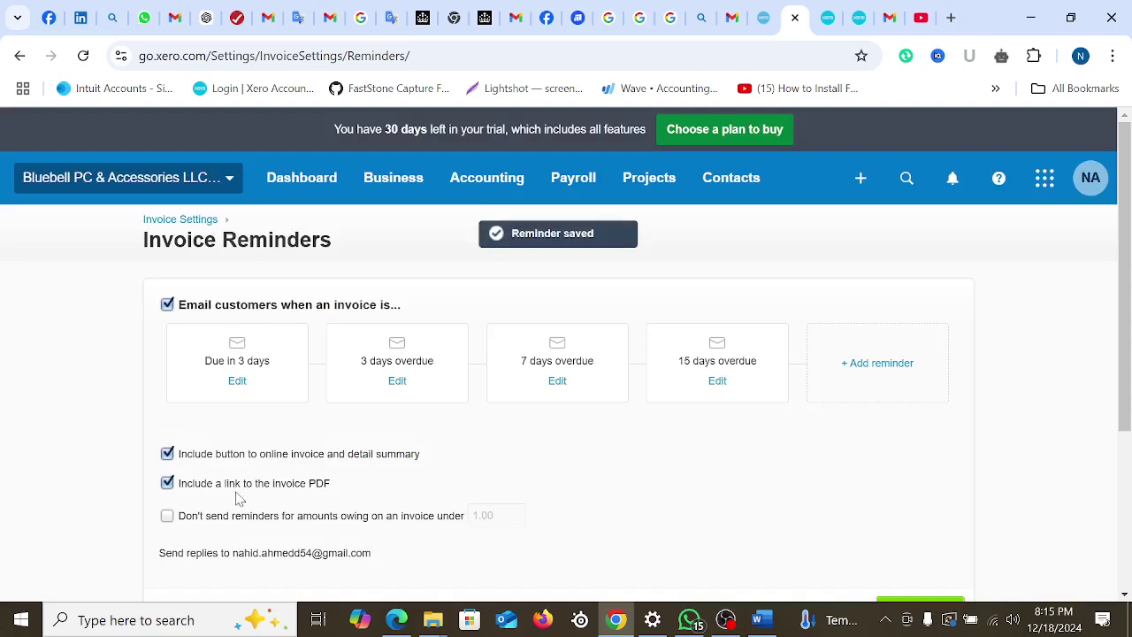
Add another reminder that is sent when an invoice is due in 0 days, and save it
click(869, 363)
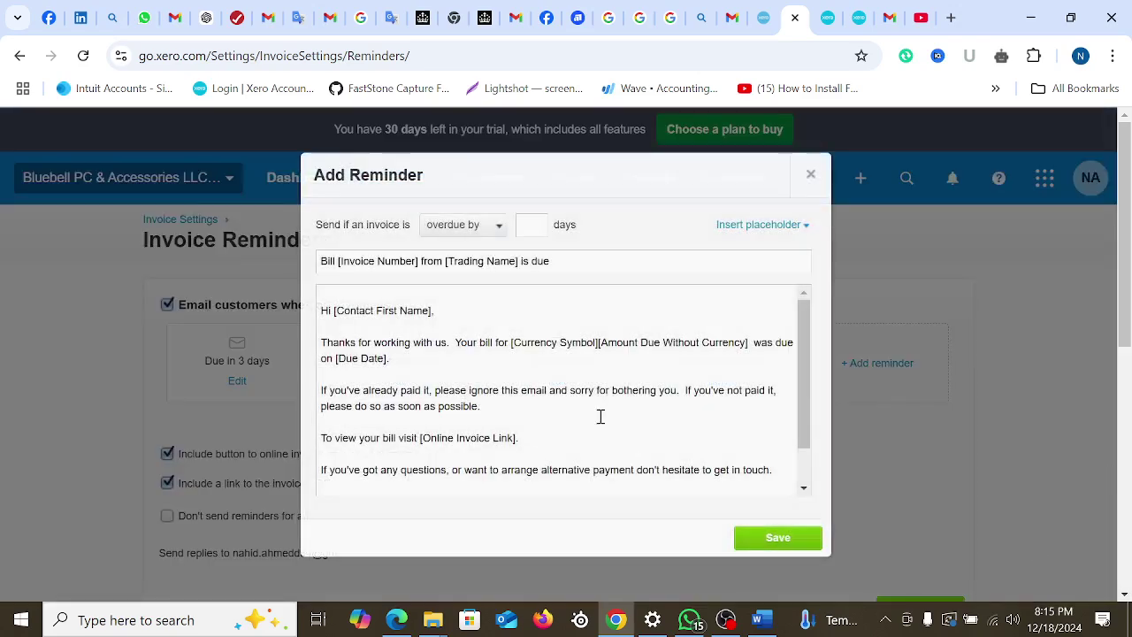
click(501, 232)
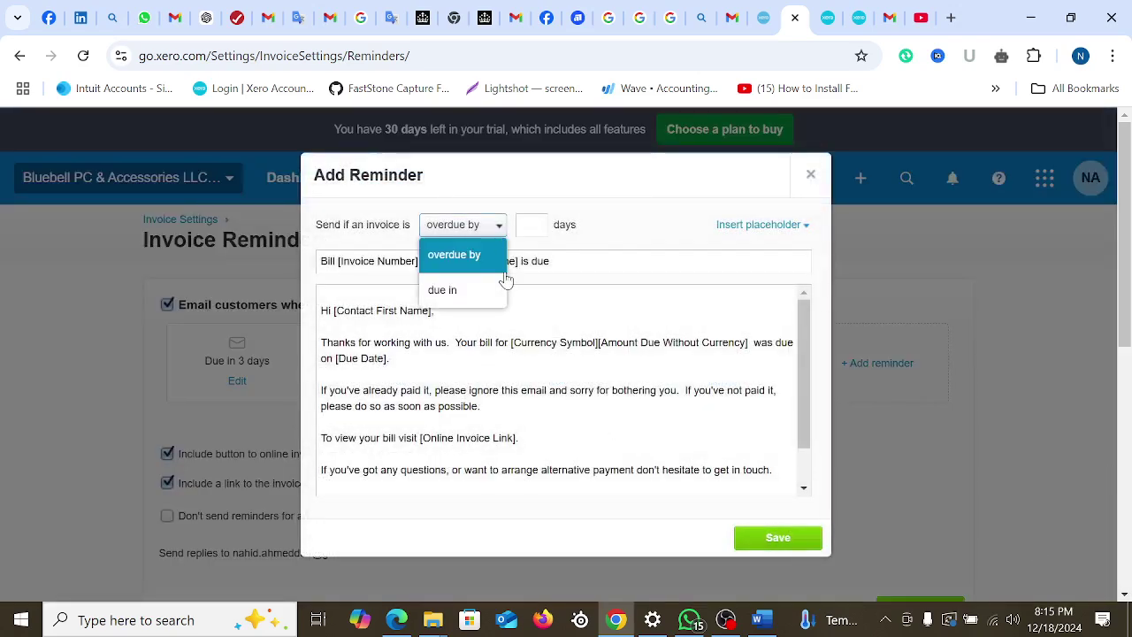
click(440, 291)
click(541, 231)
text(0)
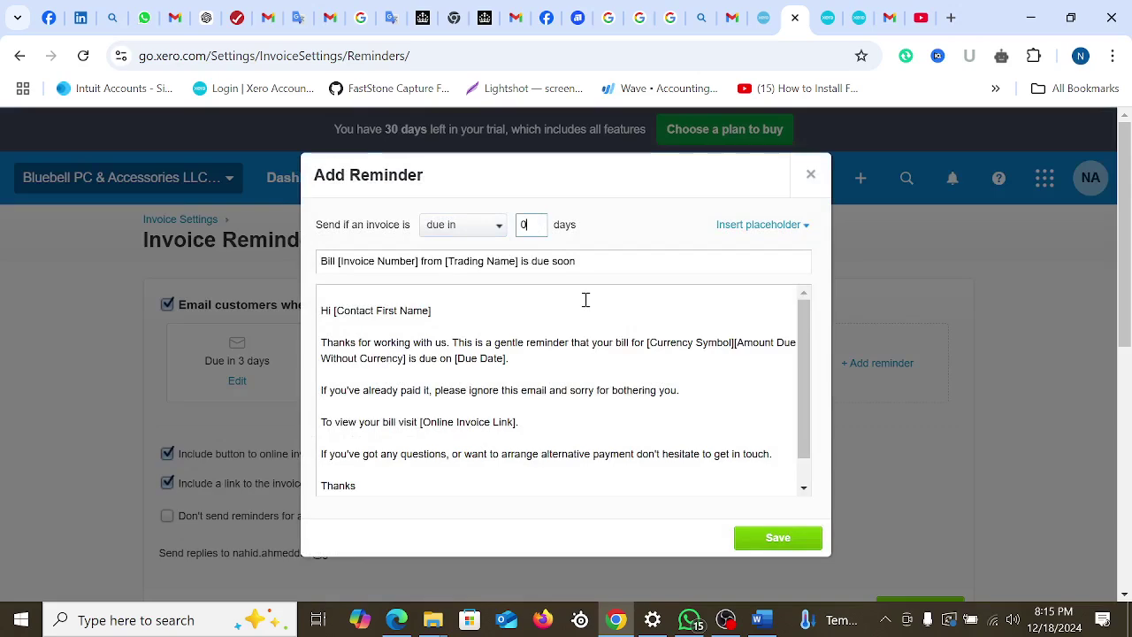
click(785, 541)
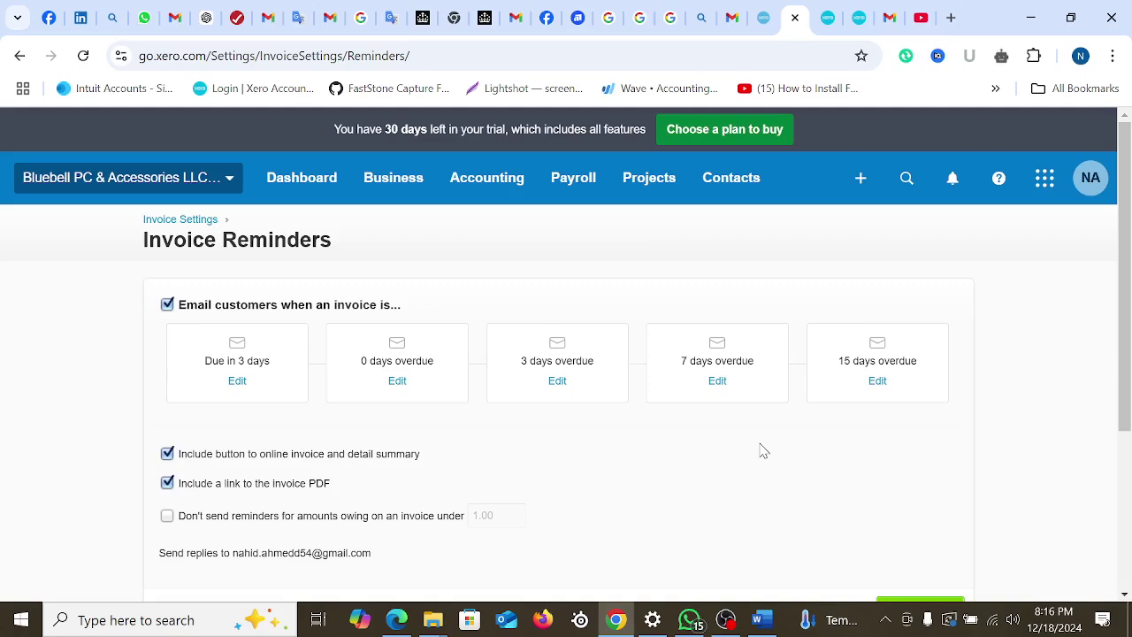
Exclude invoices with amounts owing under 5.00 from reminders and save the reminder settings
scroll(761, 451, down, 3)
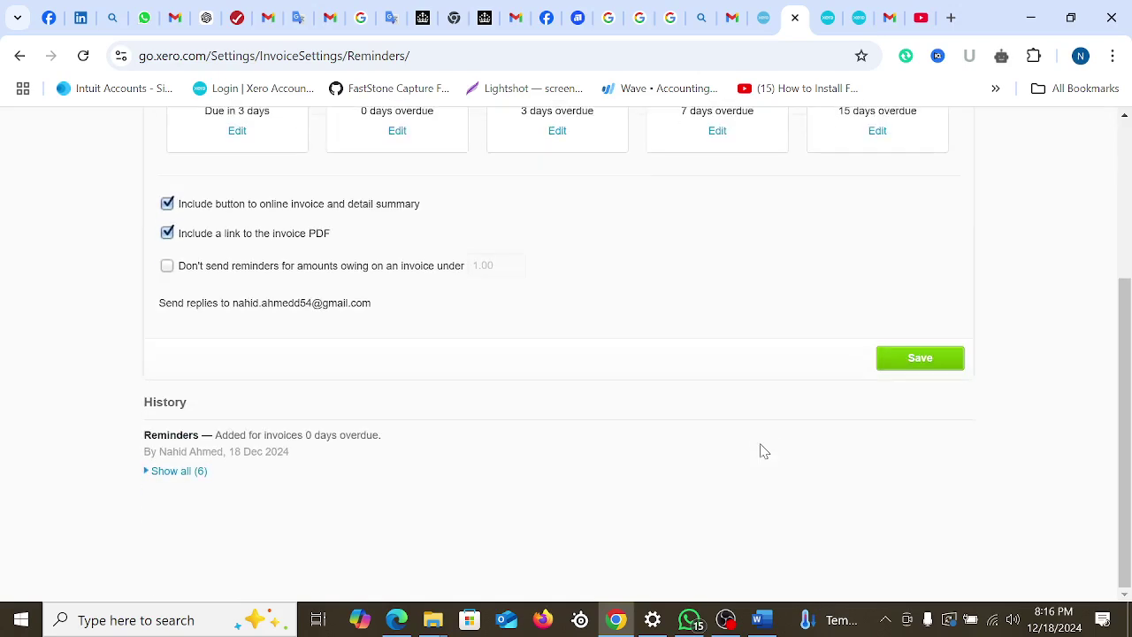
scroll(721, 455, up, 1)
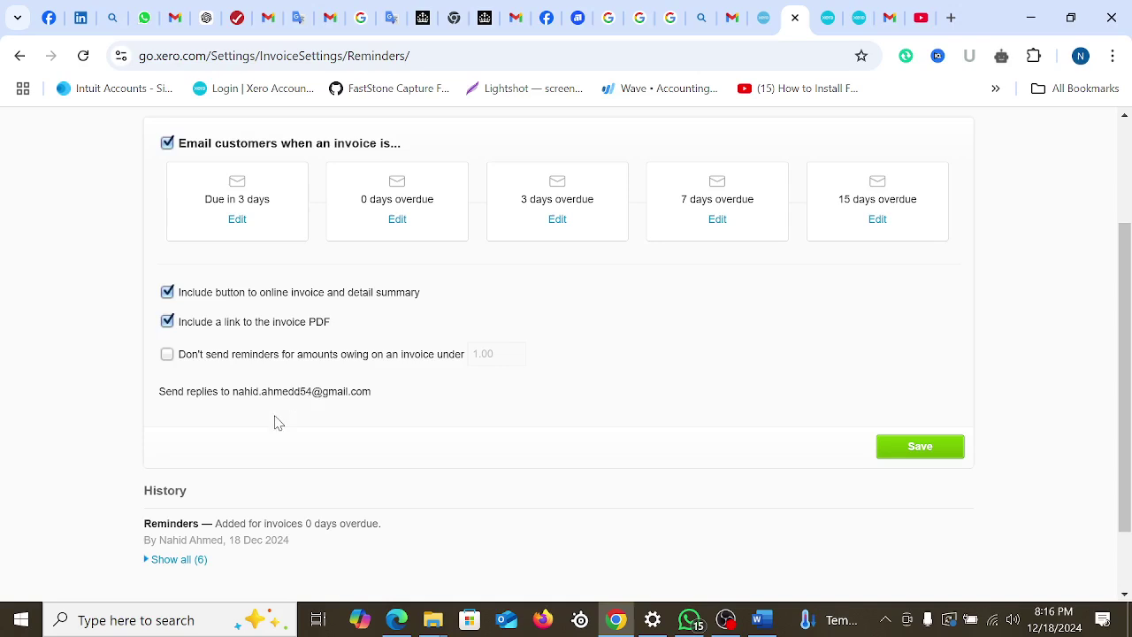
click(167, 355)
drag(497, 345, 448, 369)
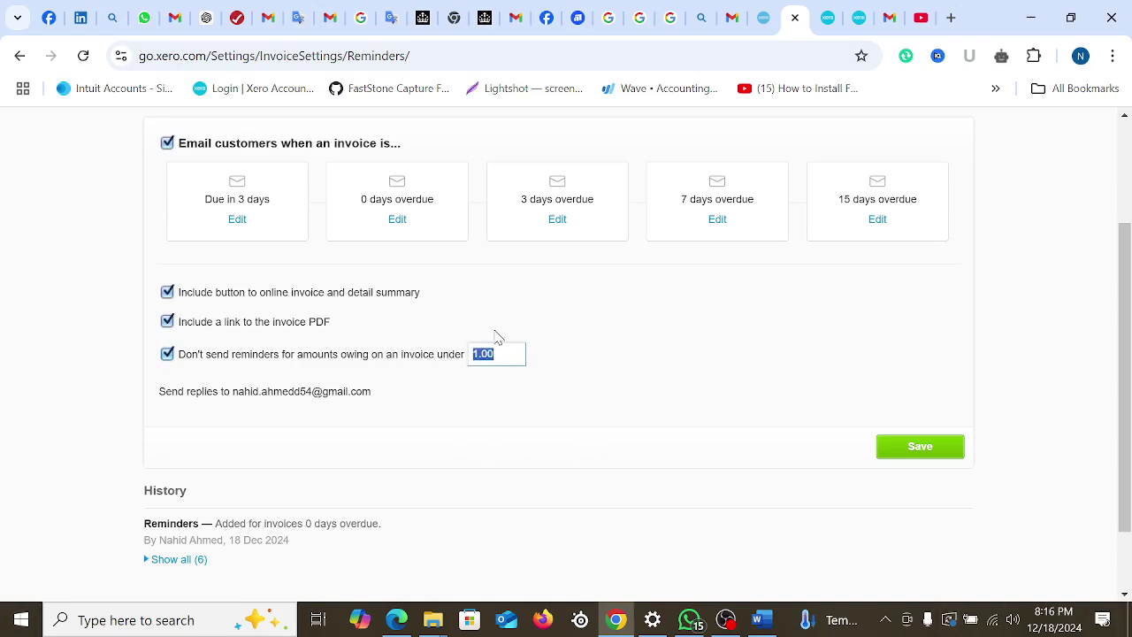
text(5)
click(680, 354)
click(933, 446)
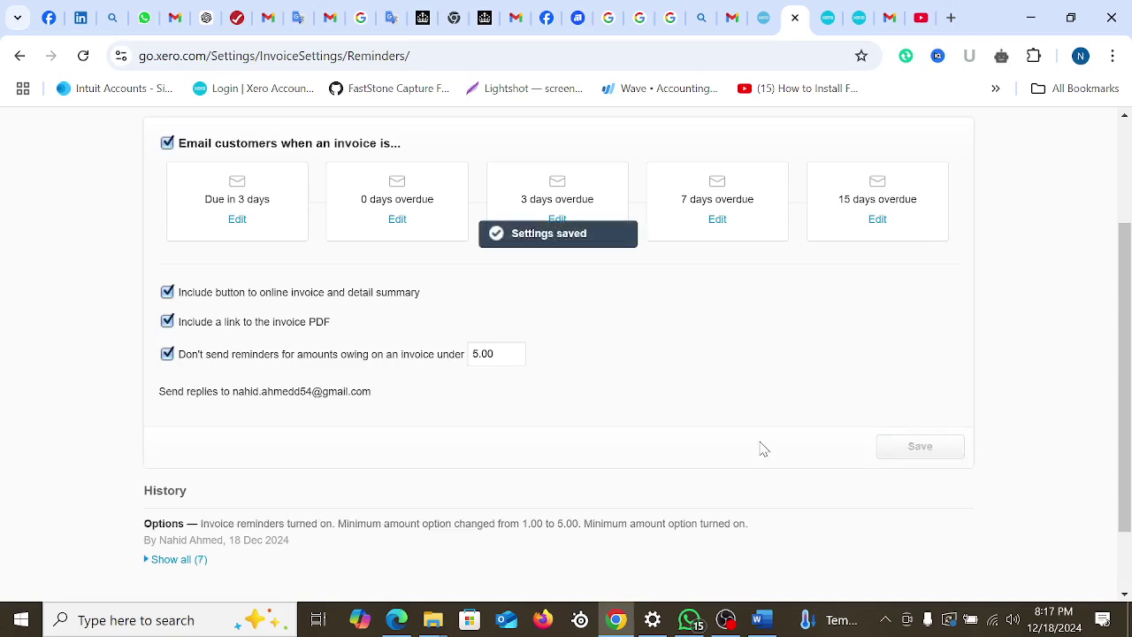
scroll(759, 449, up, 2)
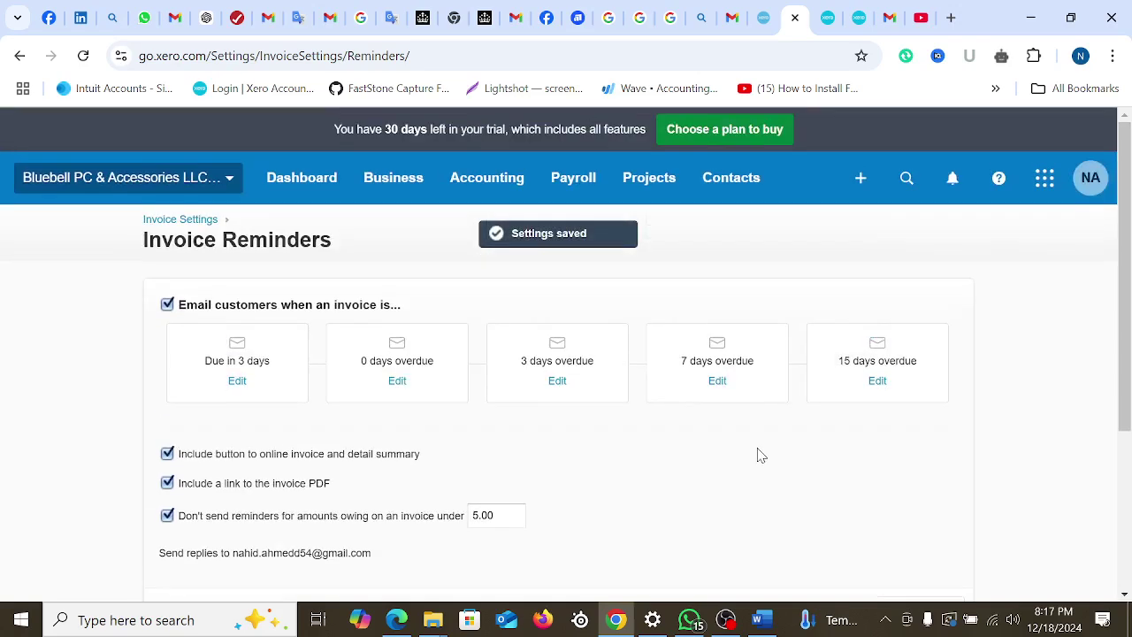
Return to the invoice settings, go on to the advanced accounting settings and open the tax rates page
click(197, 223)
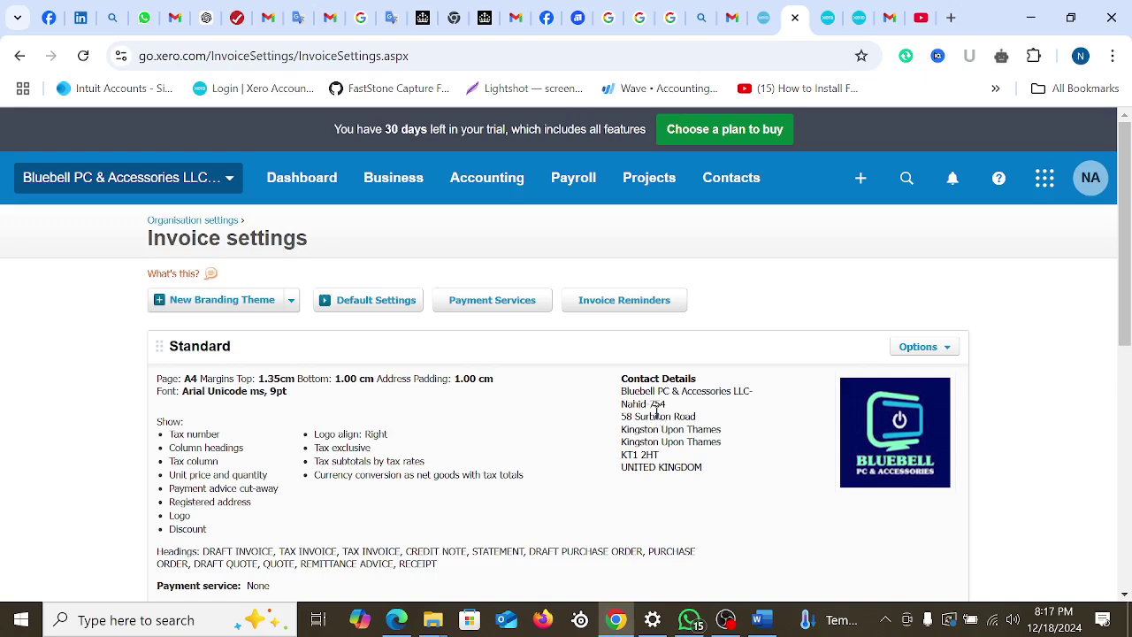
click(500, 305)
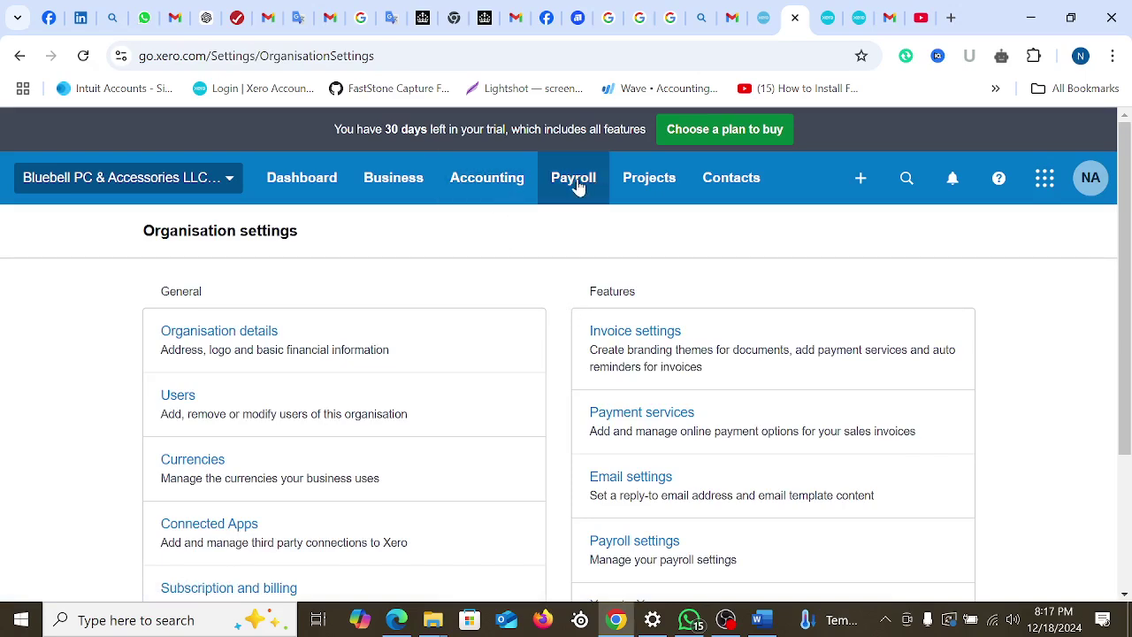
click(494, 183)
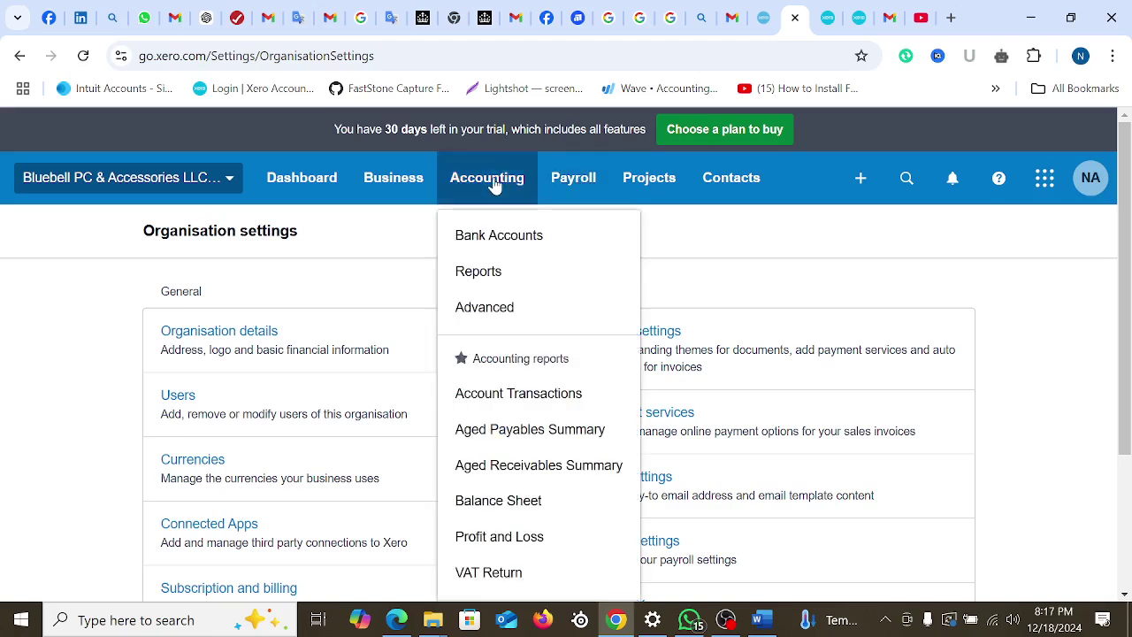
click(488, 317)
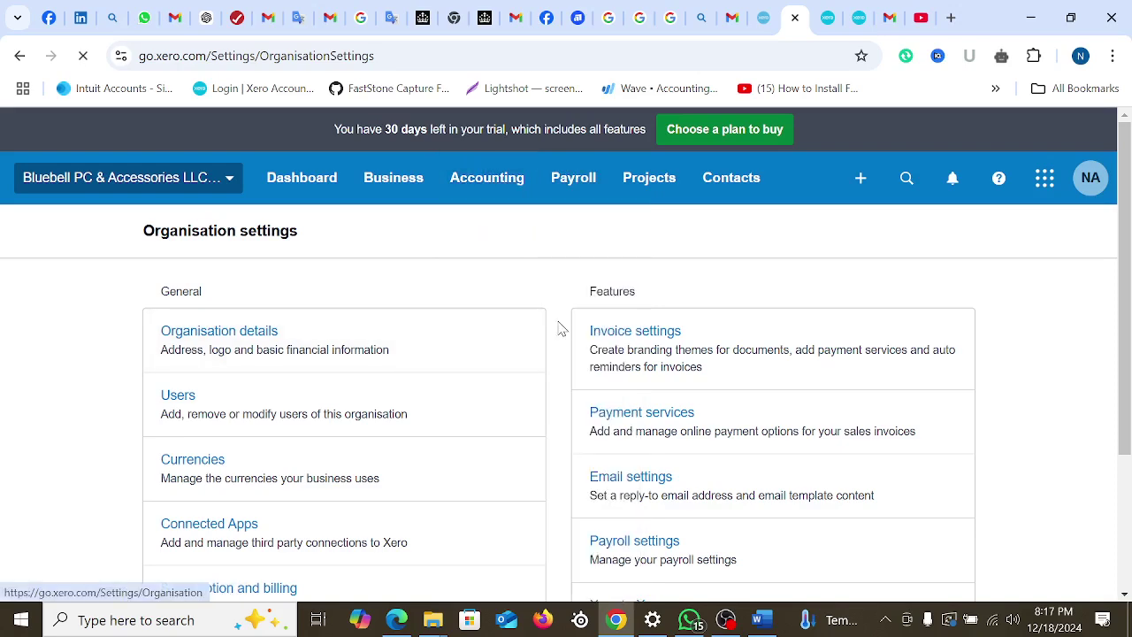
scroll(720, 336, down, 3)
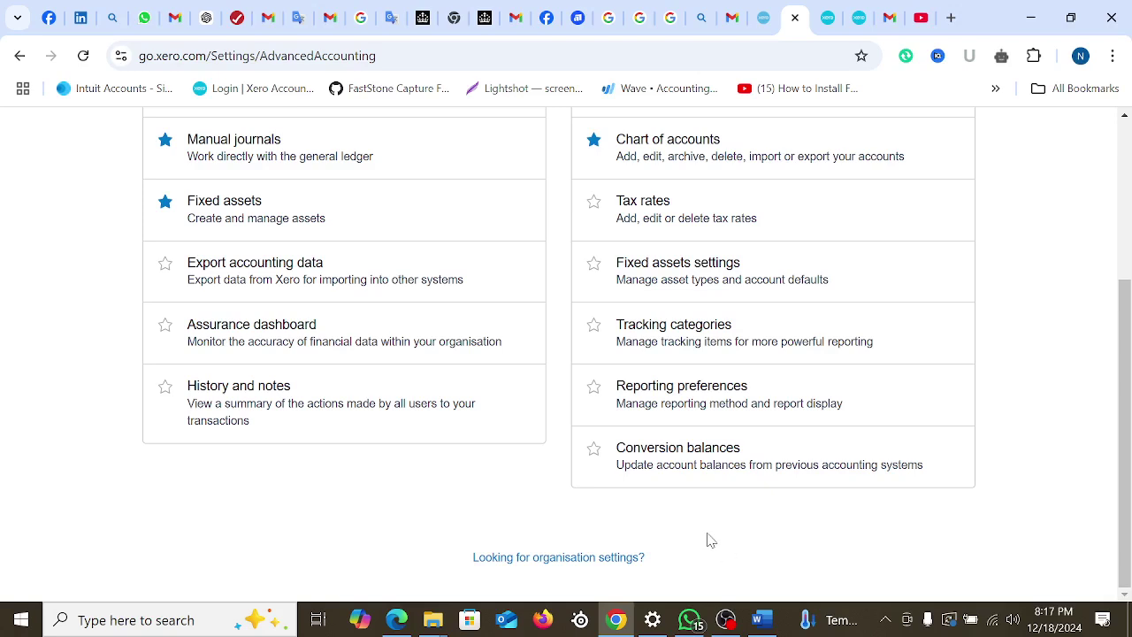
click(657, 218)
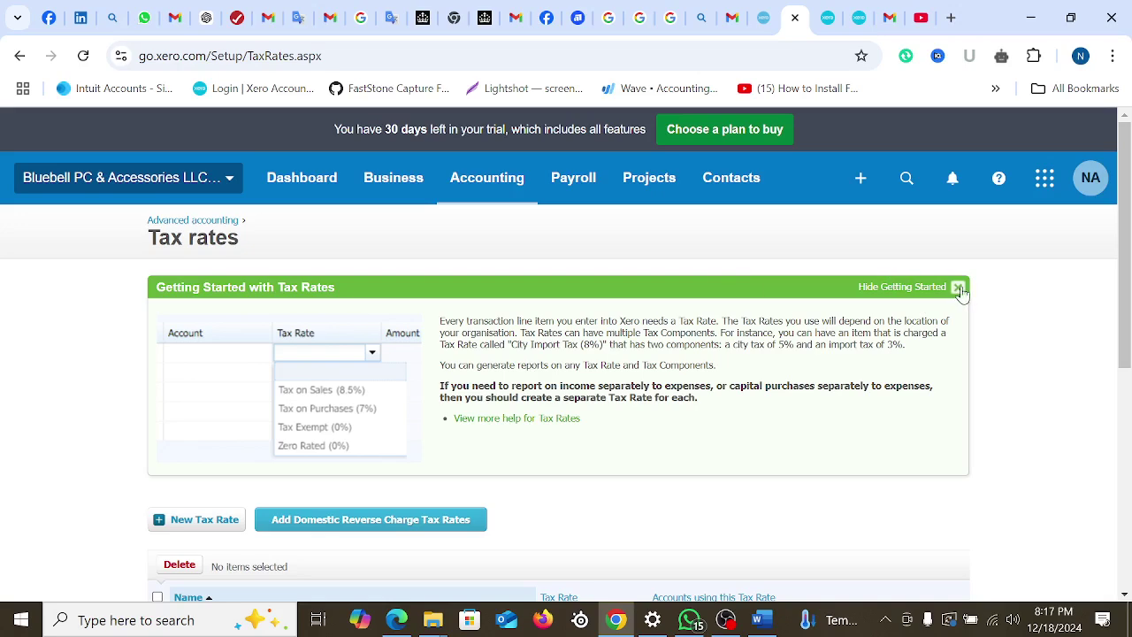
Look through the list of existing tax rates, their percentages and the accounts that use them
scroll(381, 442, down, 3)
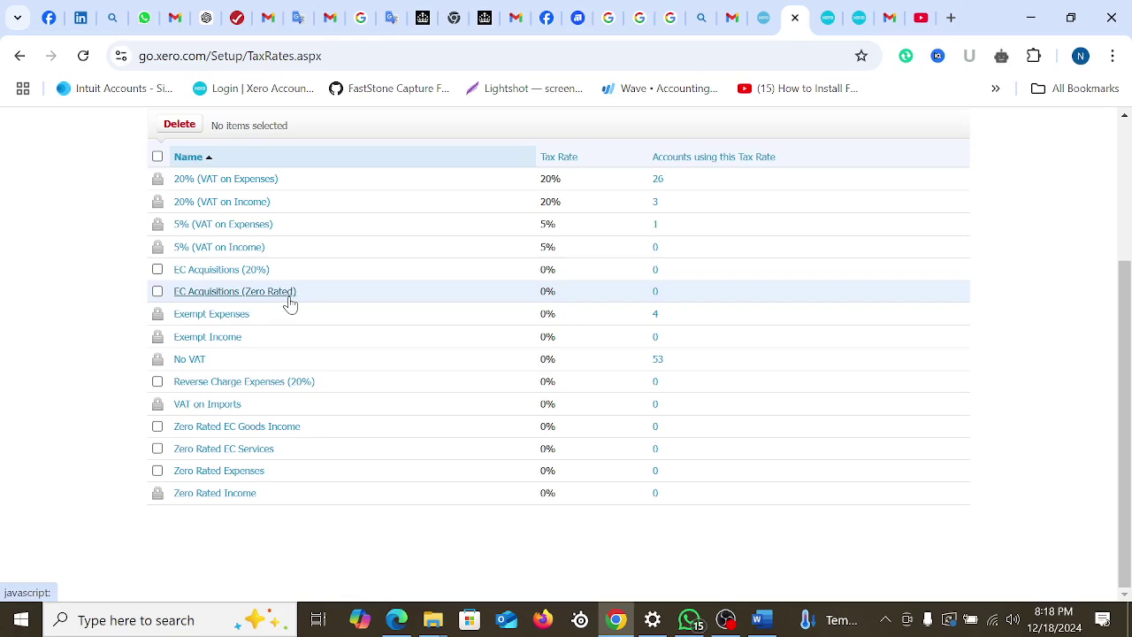
scroll(412, 321, up, 2)
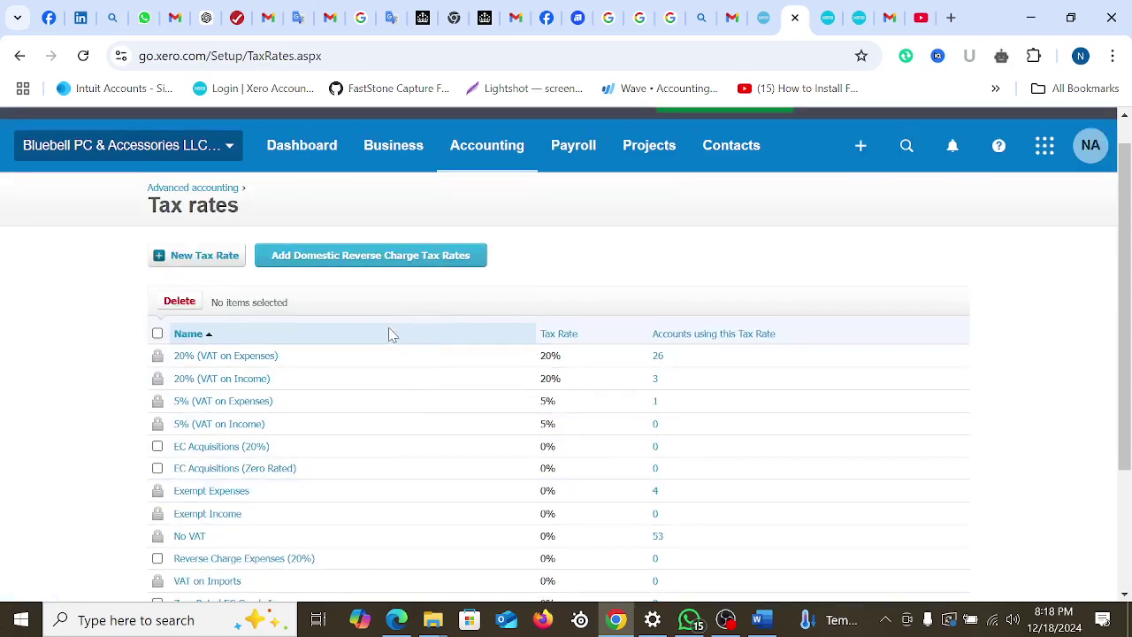
scroll(387, 330, down, 1)
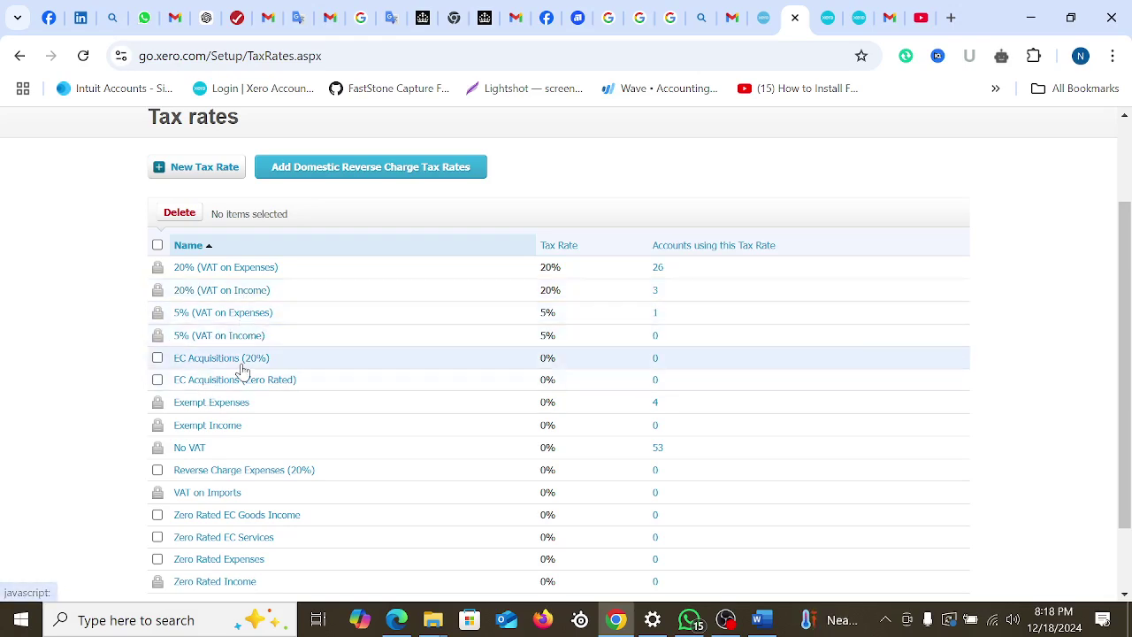
scroll(239, 445, down, 1)
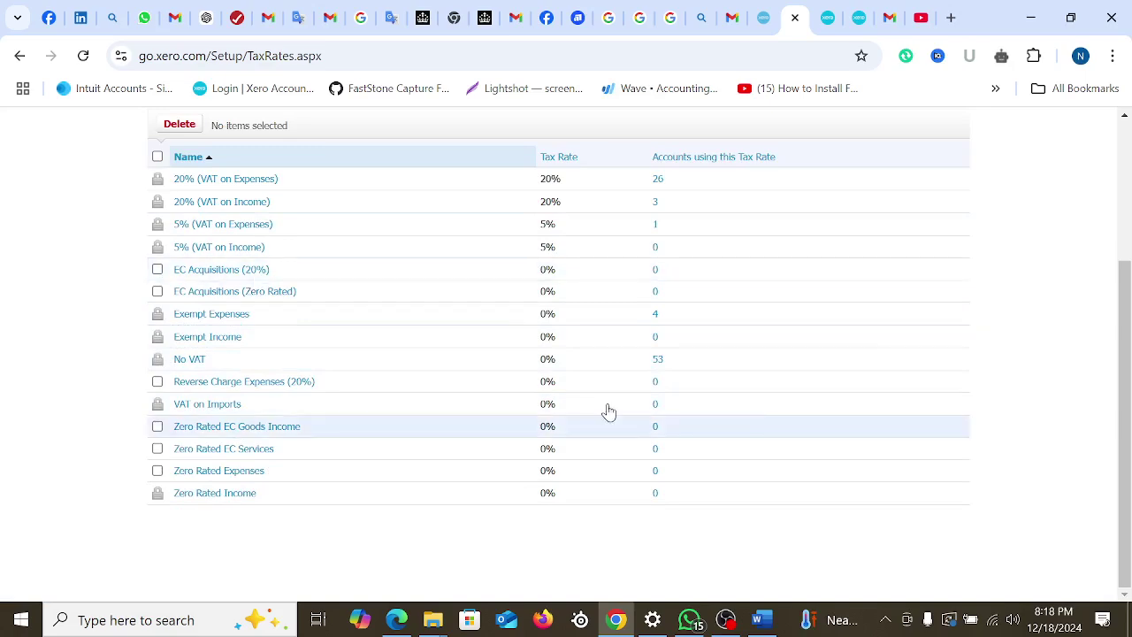
scroll(620, 370, up, 2)
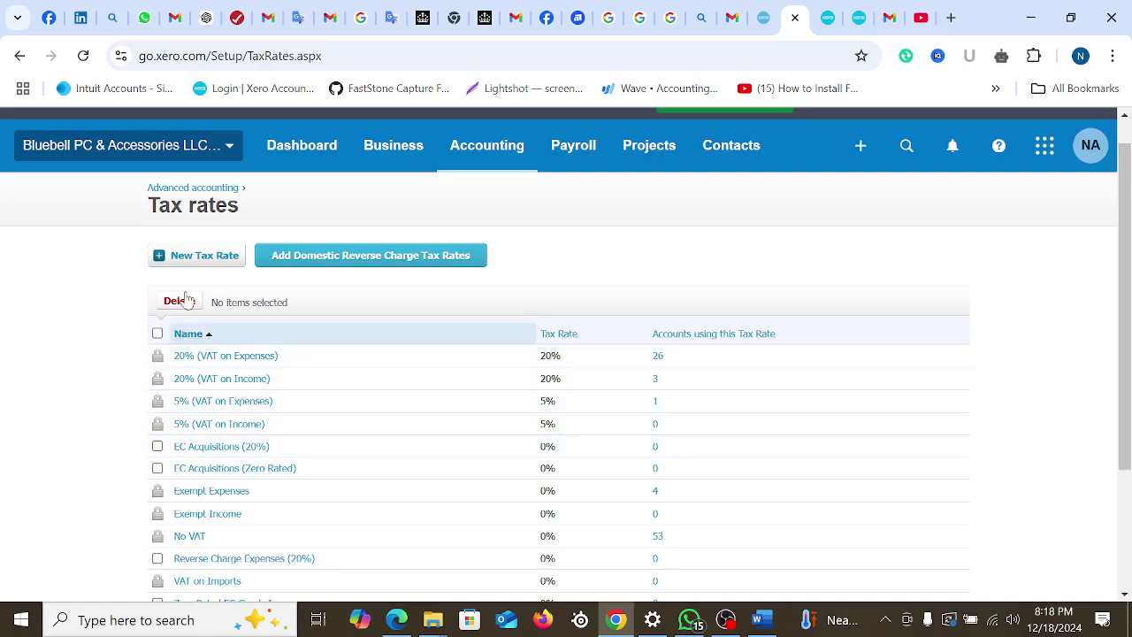
Start a new tax rate with the display name "10% (VAT on Income)"
click(202, 260)
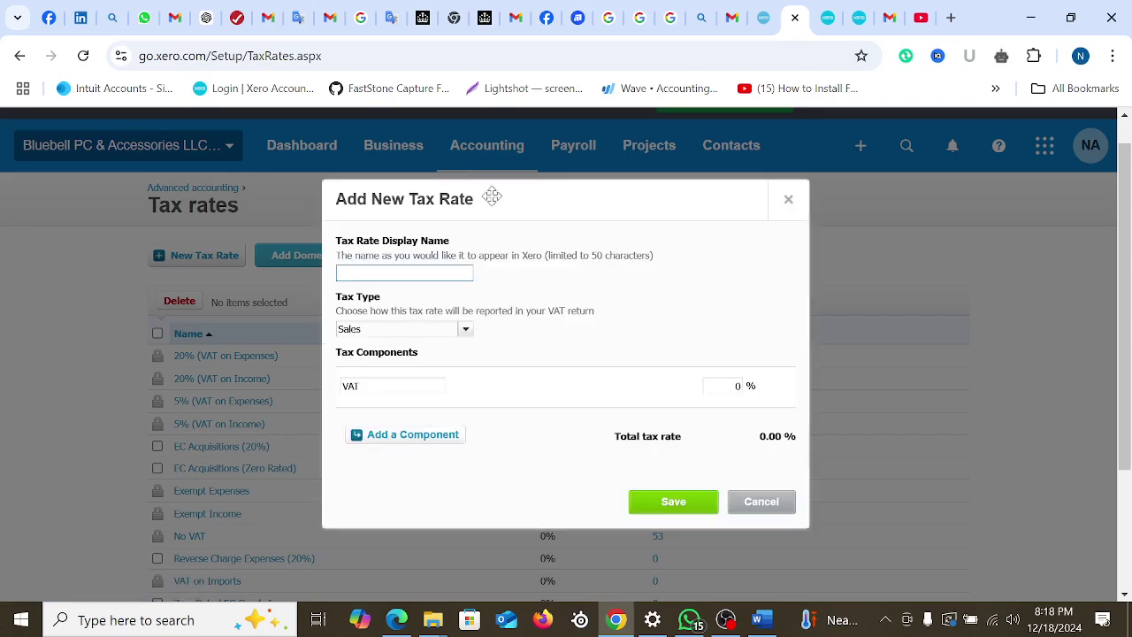
drag(495, 196, 590, 168)
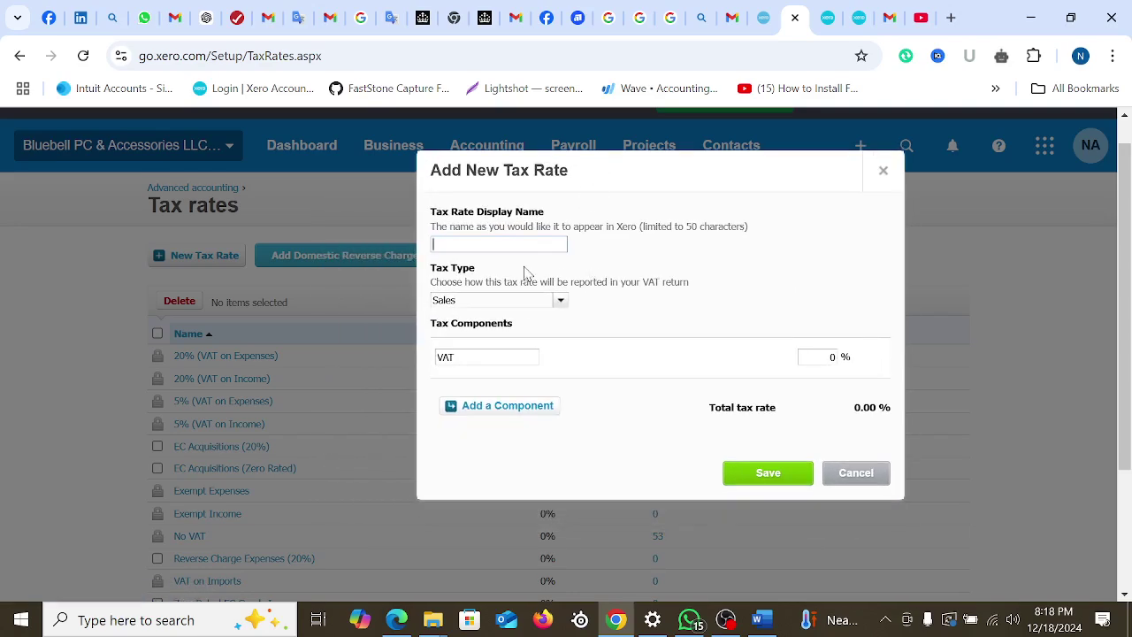
text(10%VAT on Income))
click(453, 241)
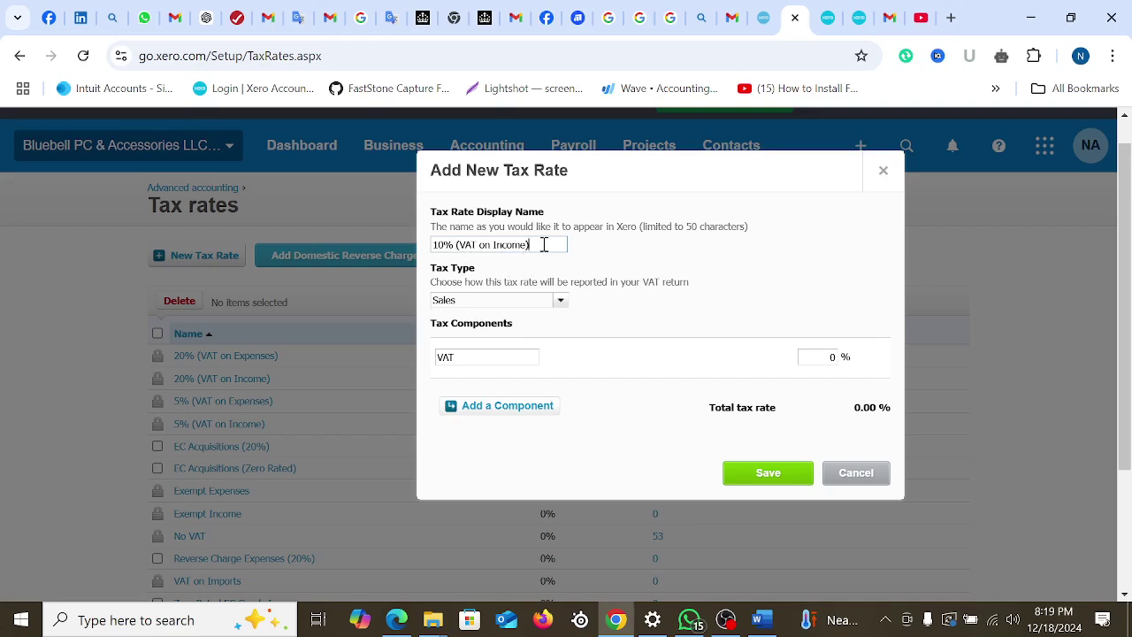
drag(551, 242, 378, 241)
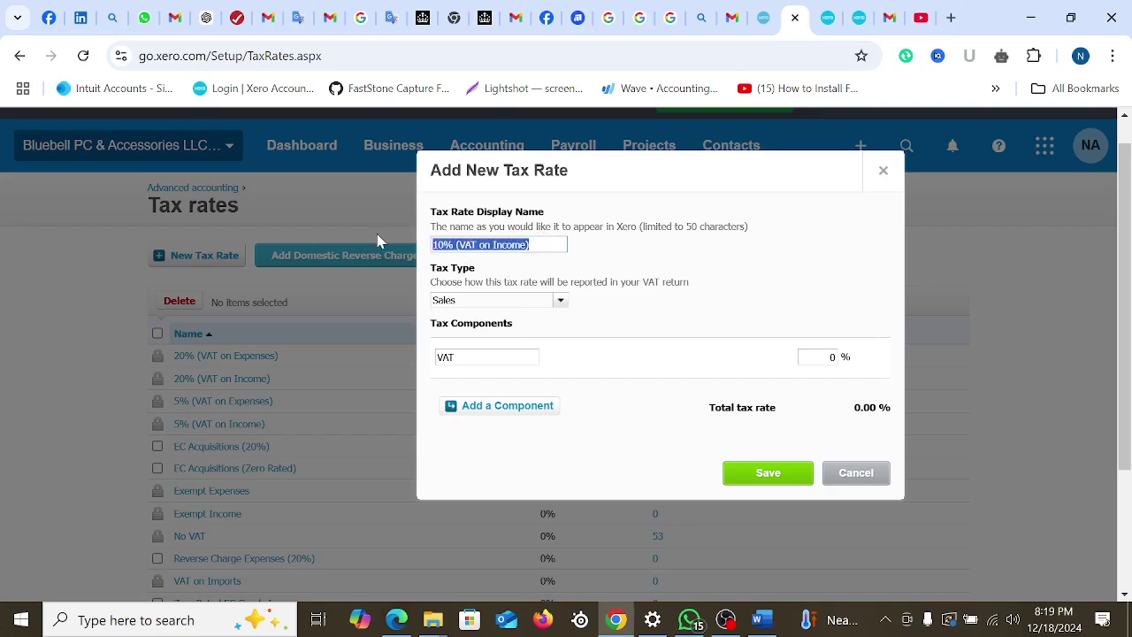
Keep Sales as the new rate's tax type, set its VAT component to 15%, save it and dismiss the notice
click(492, 303)
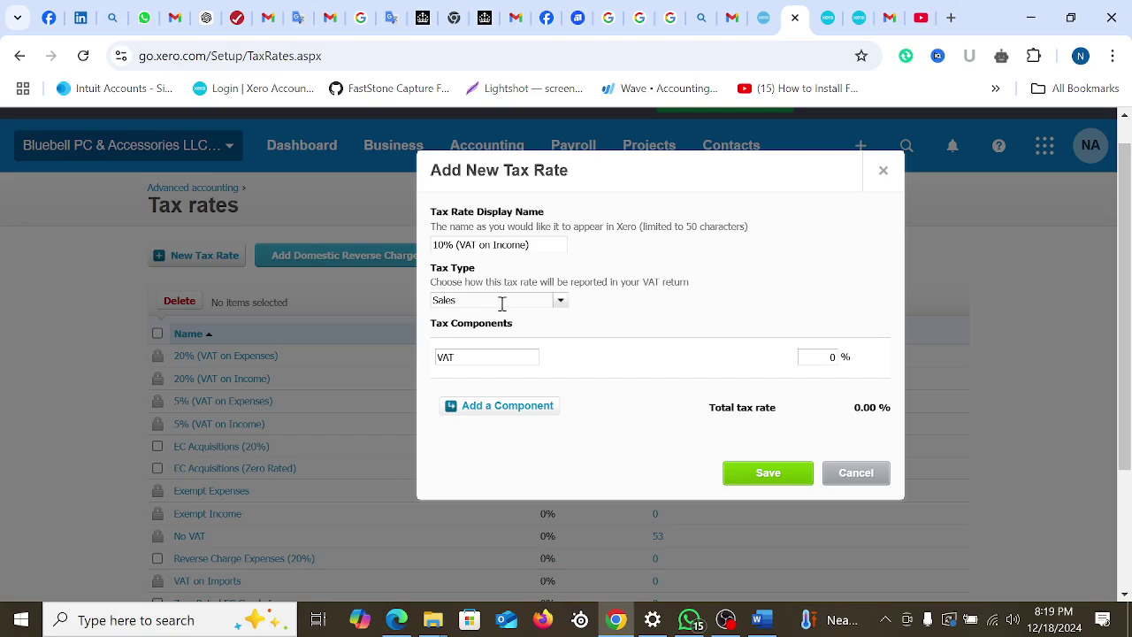
click(561, 301)
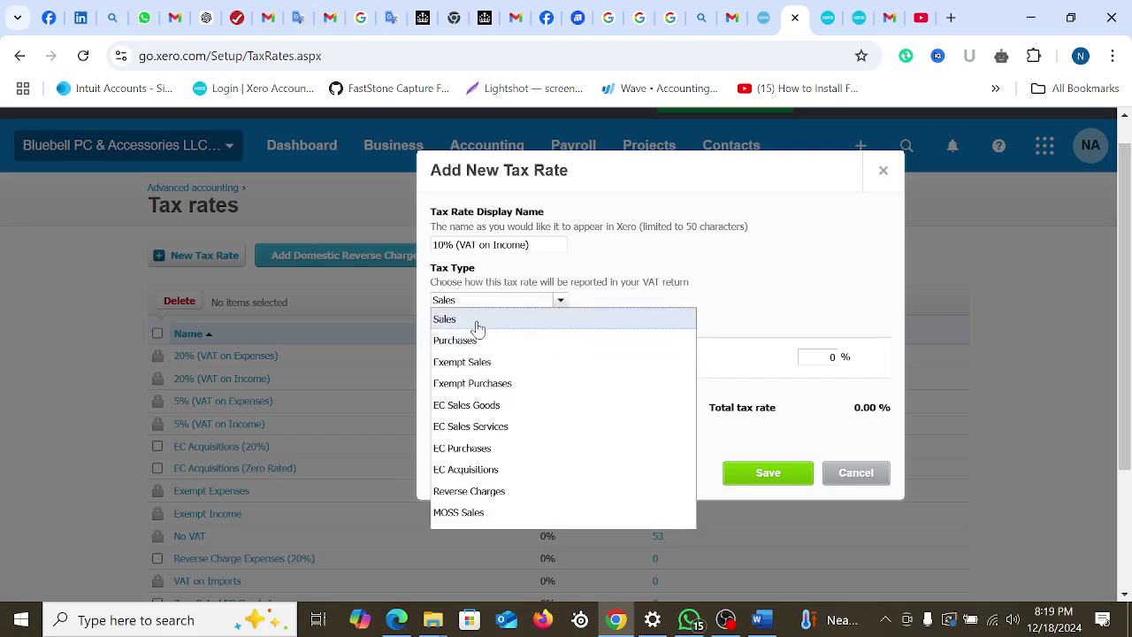
click(800, 279)
click(493, 361)
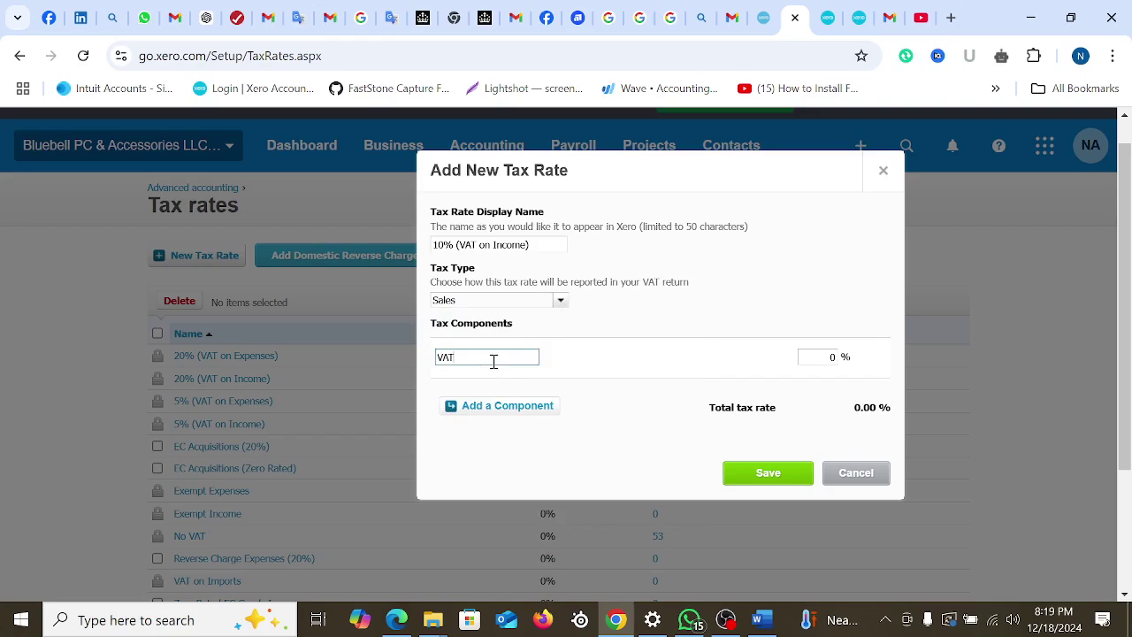
click(819, 361)
text(15)
click(770, 472)
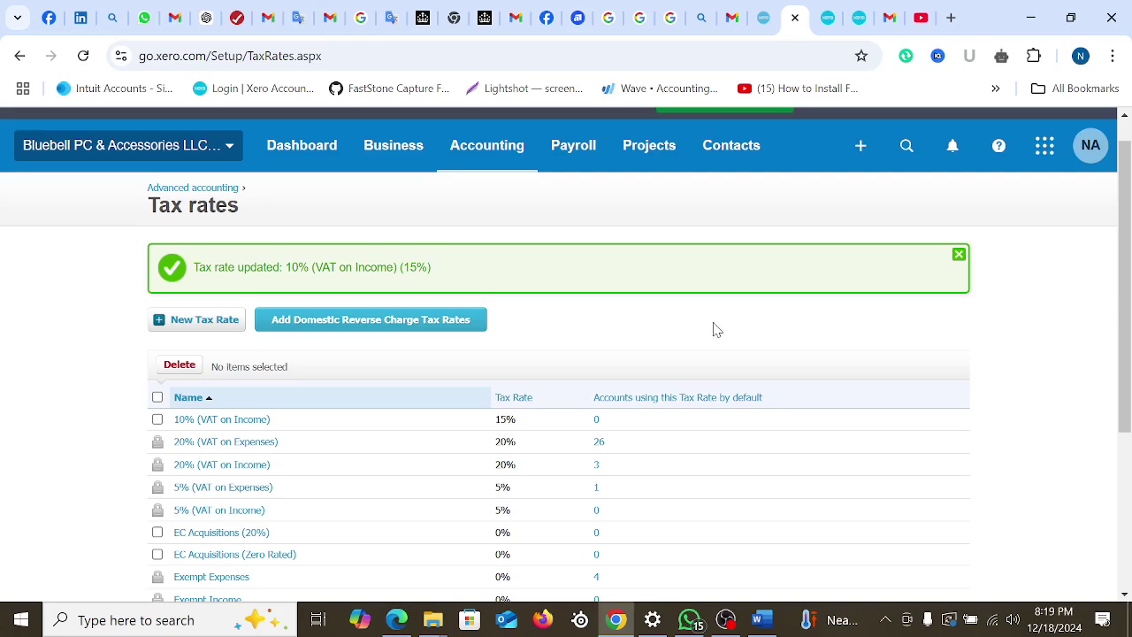
click(958, 255)
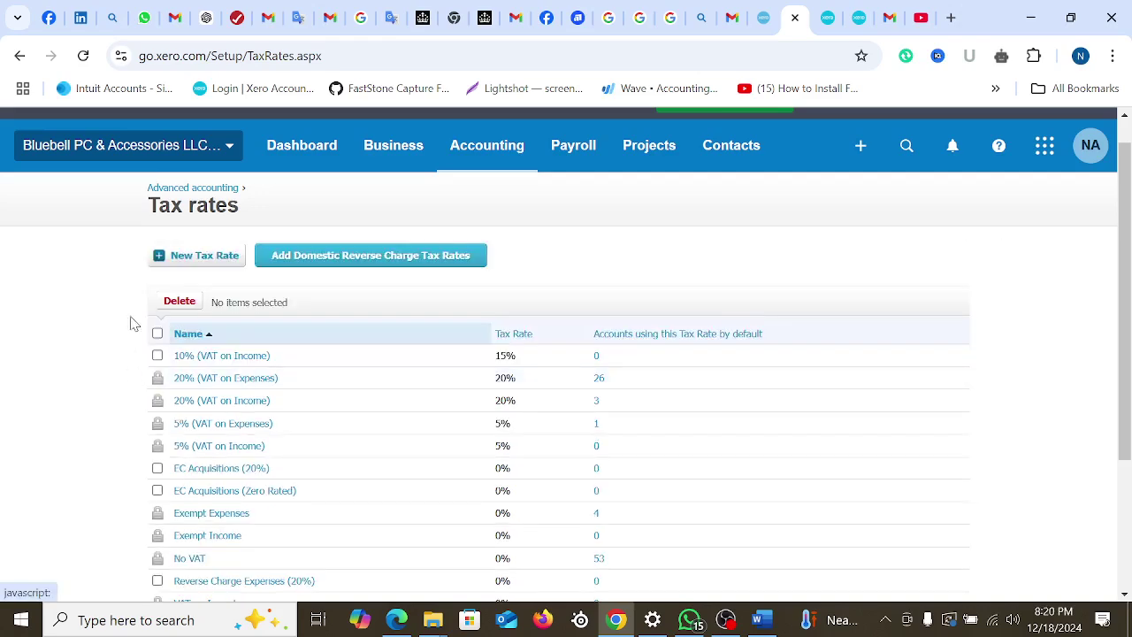
Add a new tax rate named "10% (VAT on Expenses)" with tax type Purchases and a 10% VAT component, and save it
click(205, 265)
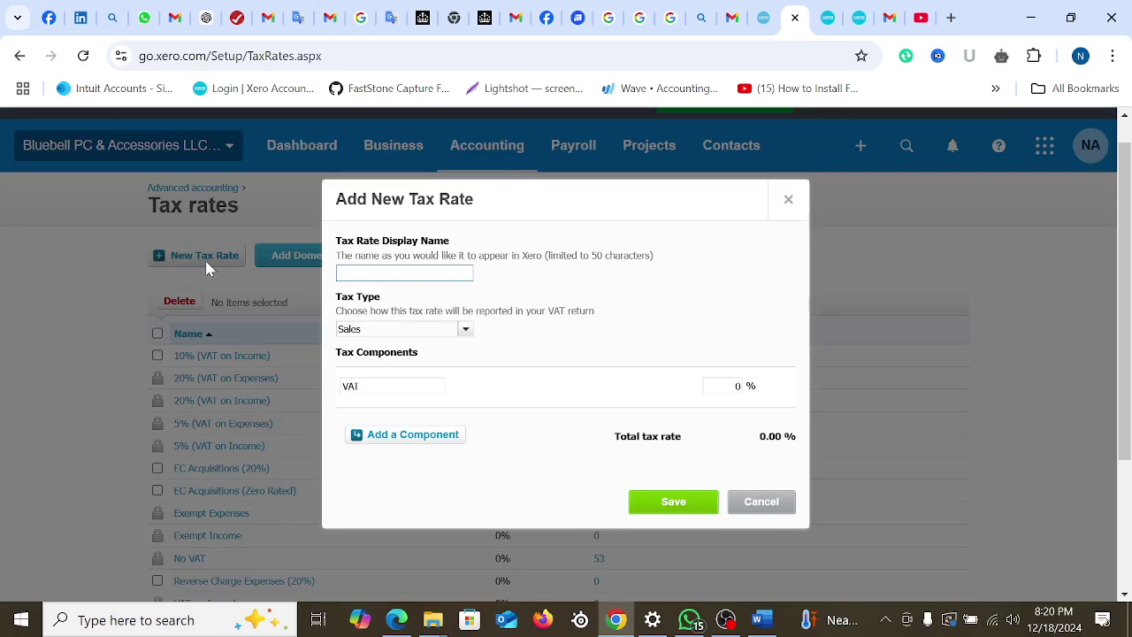
text(10% (VAT on Expenses)
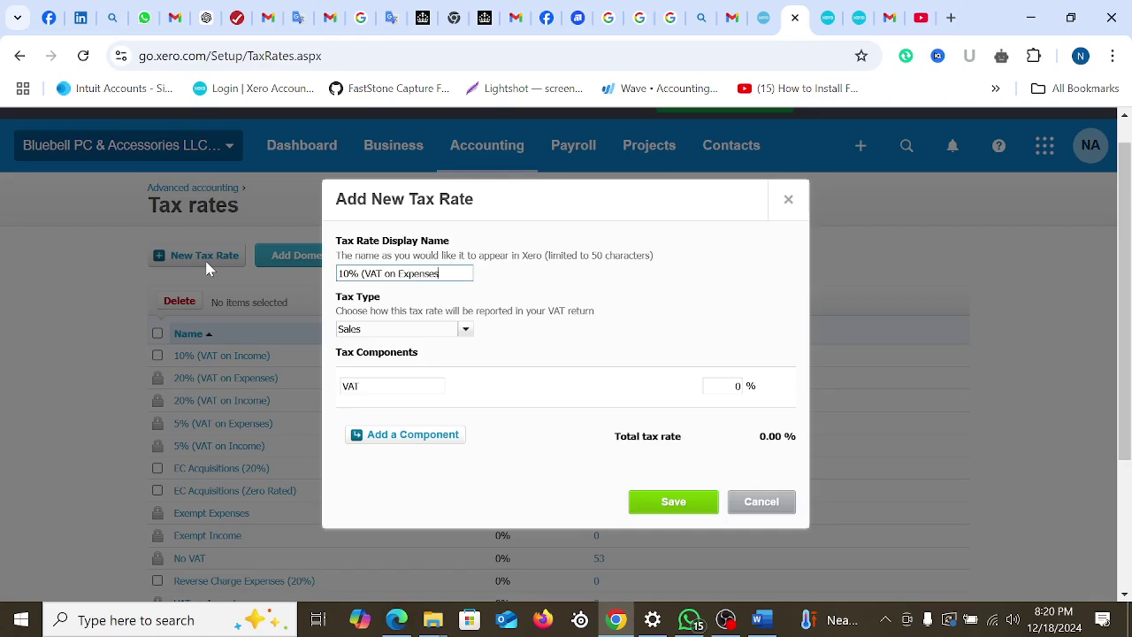
text())
click(466, 331)
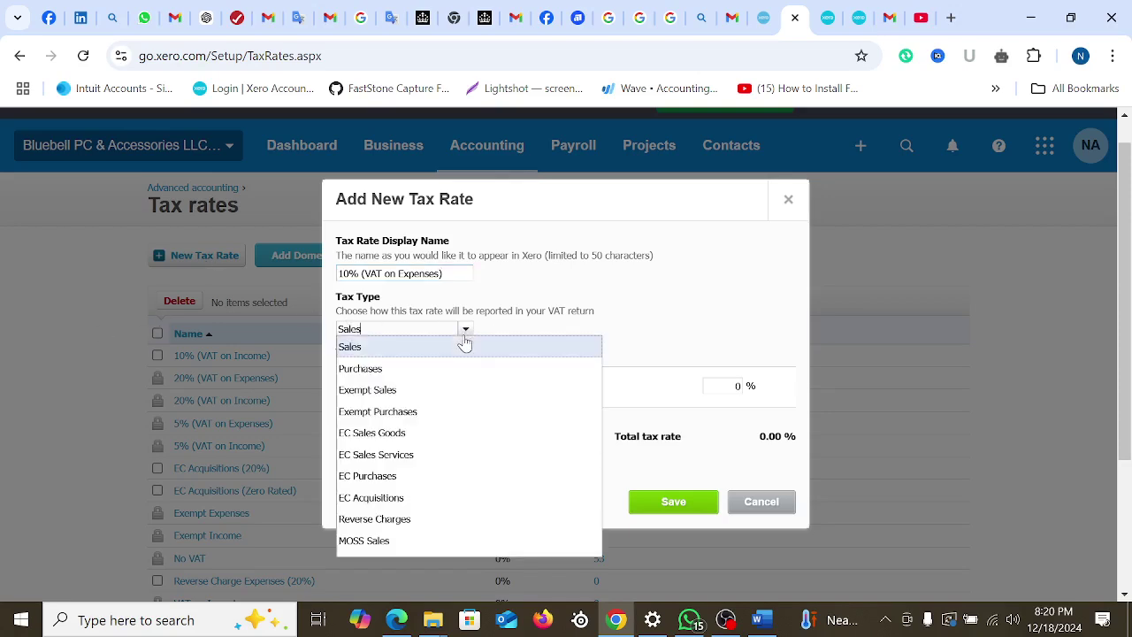
click(380, 368)
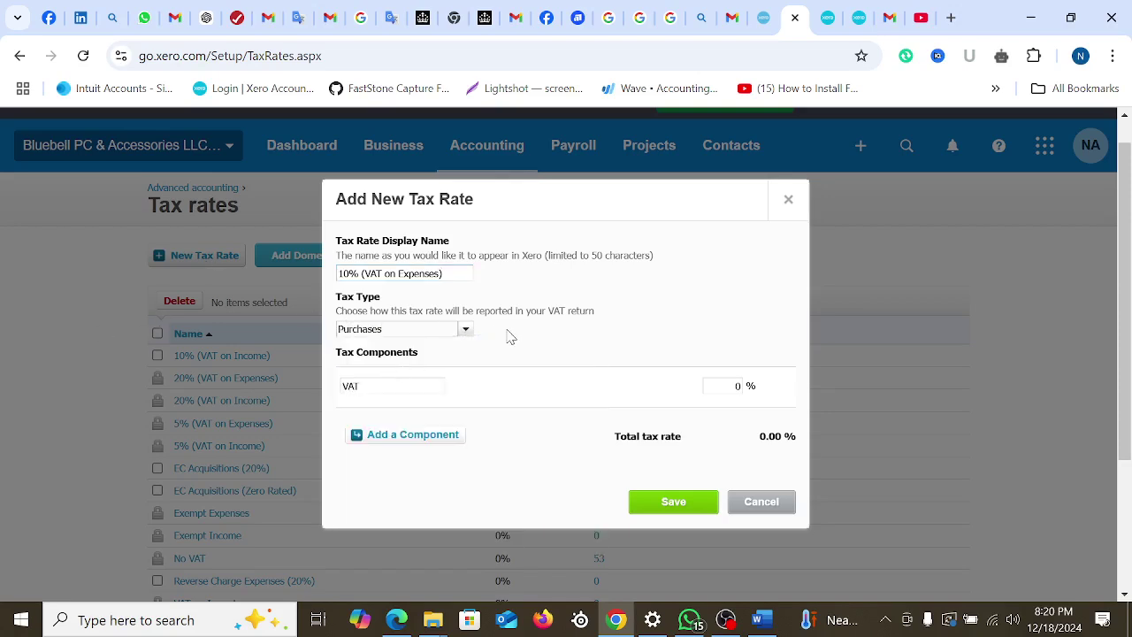
click(729, 386)
text(1)
click(670, 508)
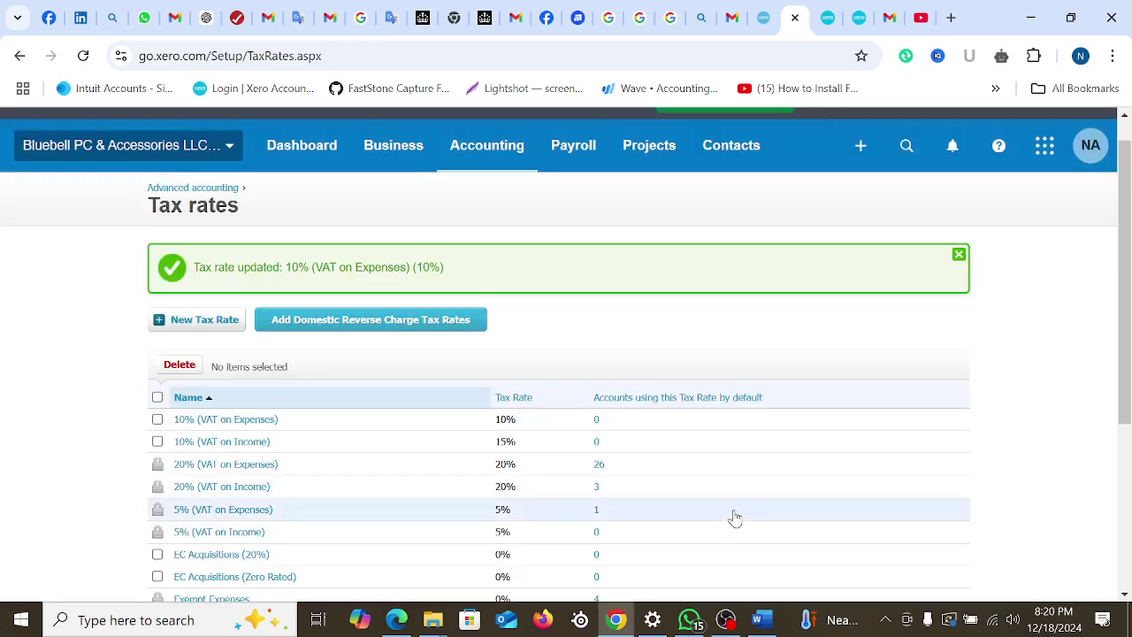
View the settings of the 20% (VAT on Income) and 10% (VAT on Income) rates, closing each without changes
scroll(493, 480, down, 3)
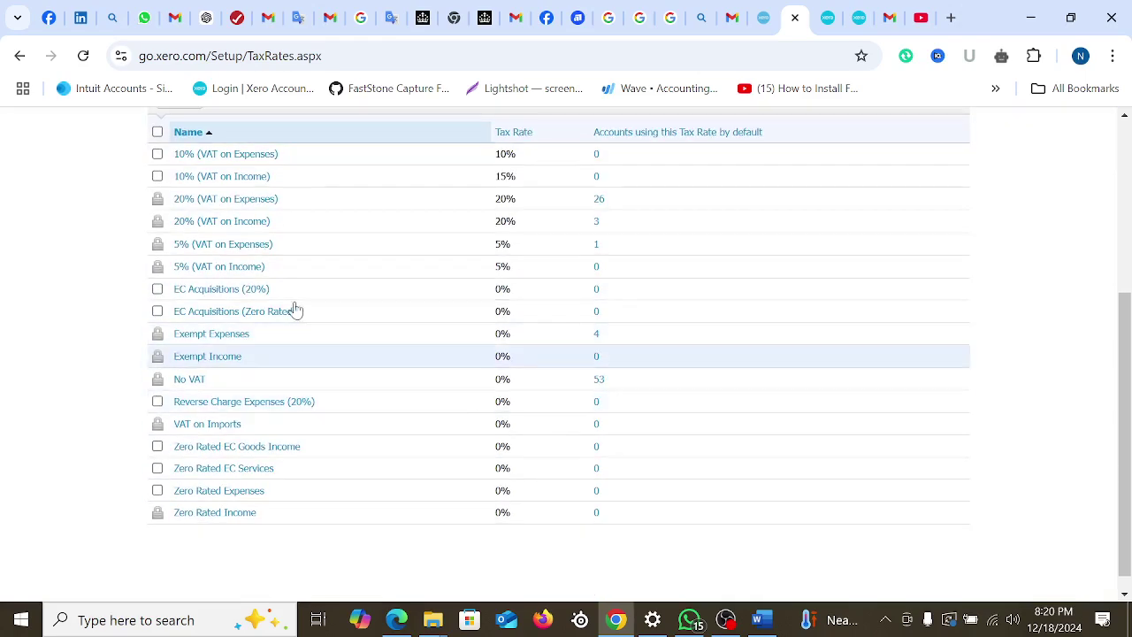
click(178, 227)
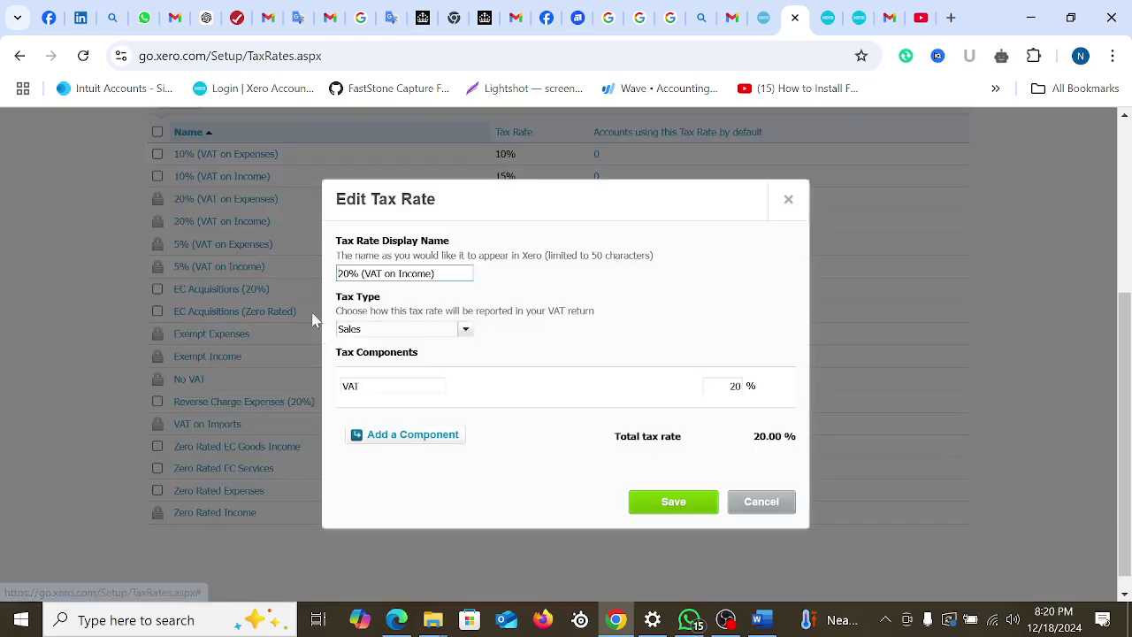
click(389, 386)
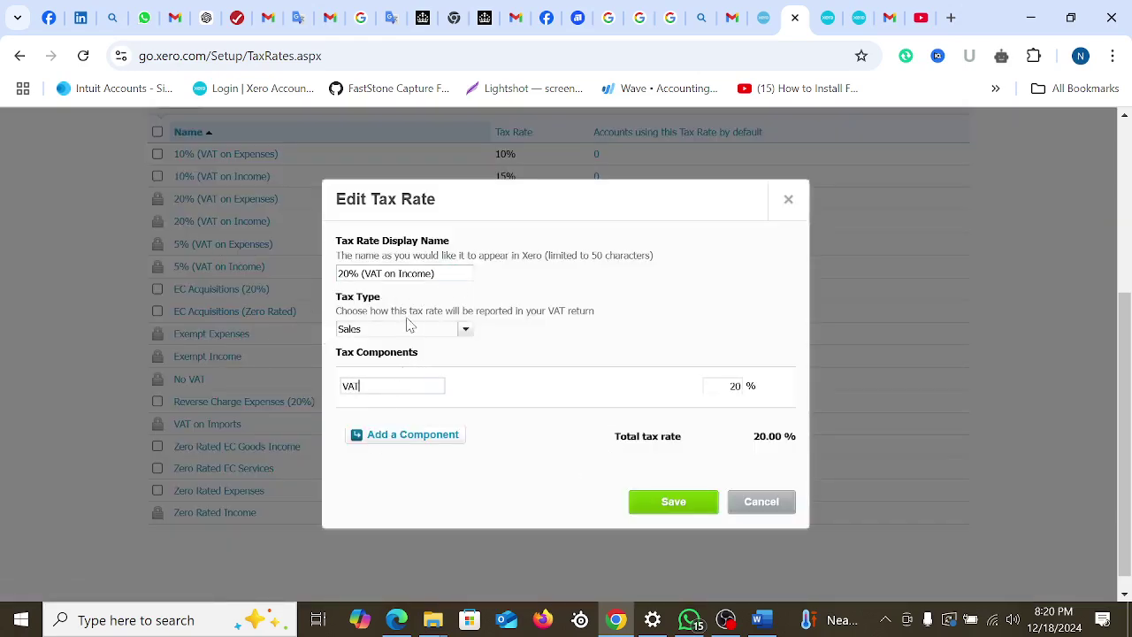
click(788, 199)
click(222, 178)
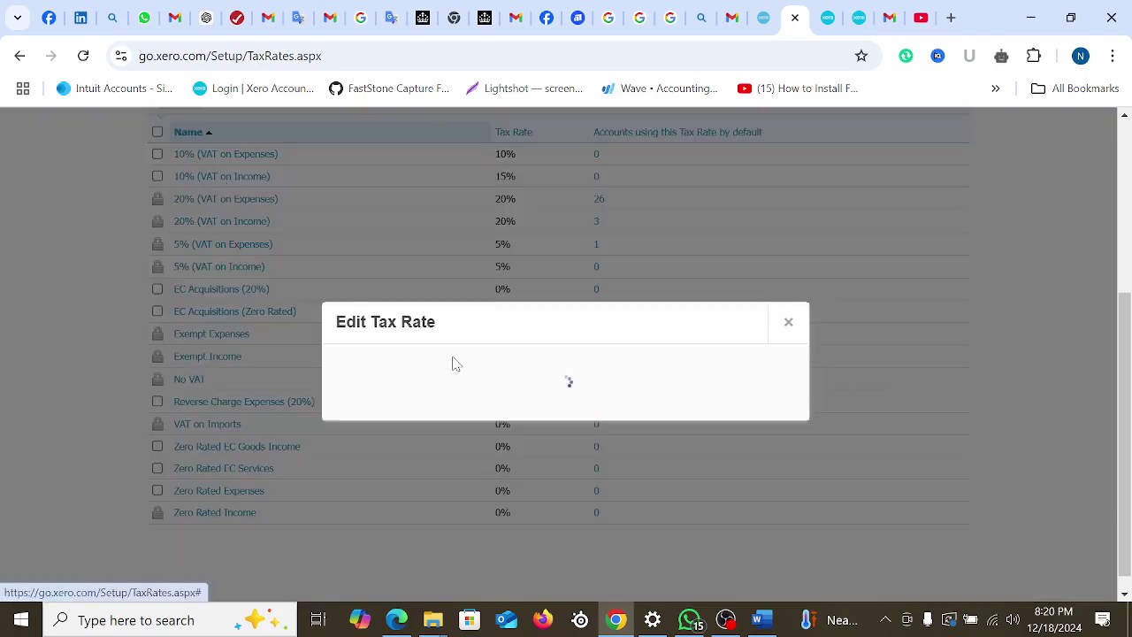
click(786, 199)
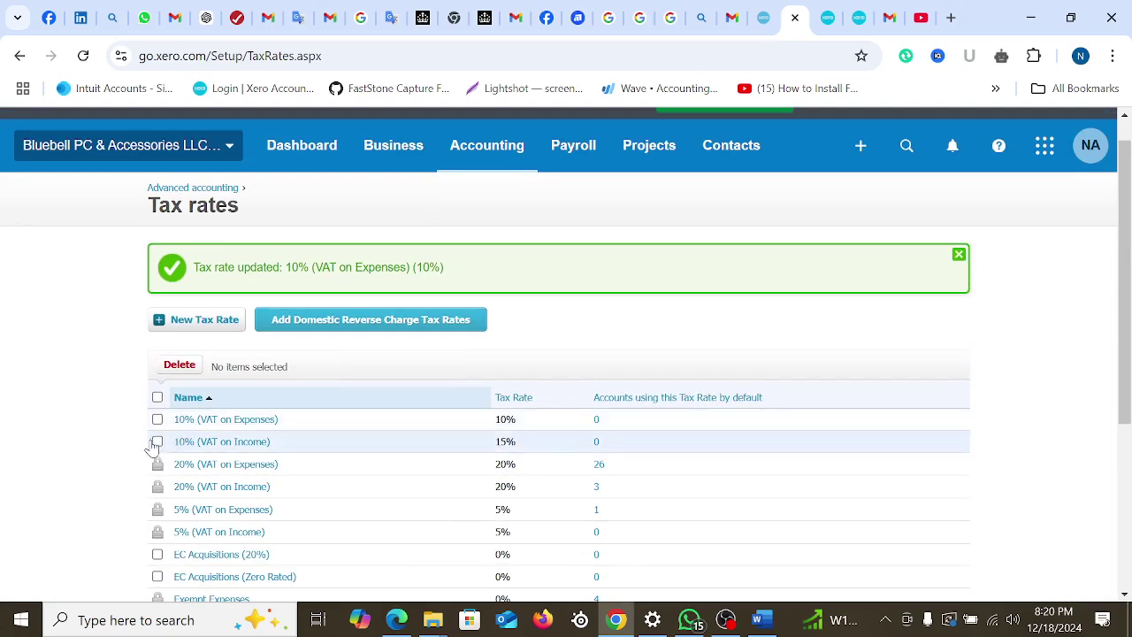
Add a Sales tax rate named "12% (VAT on Income)" with a 12% VAT component and save it
click(186, 326)
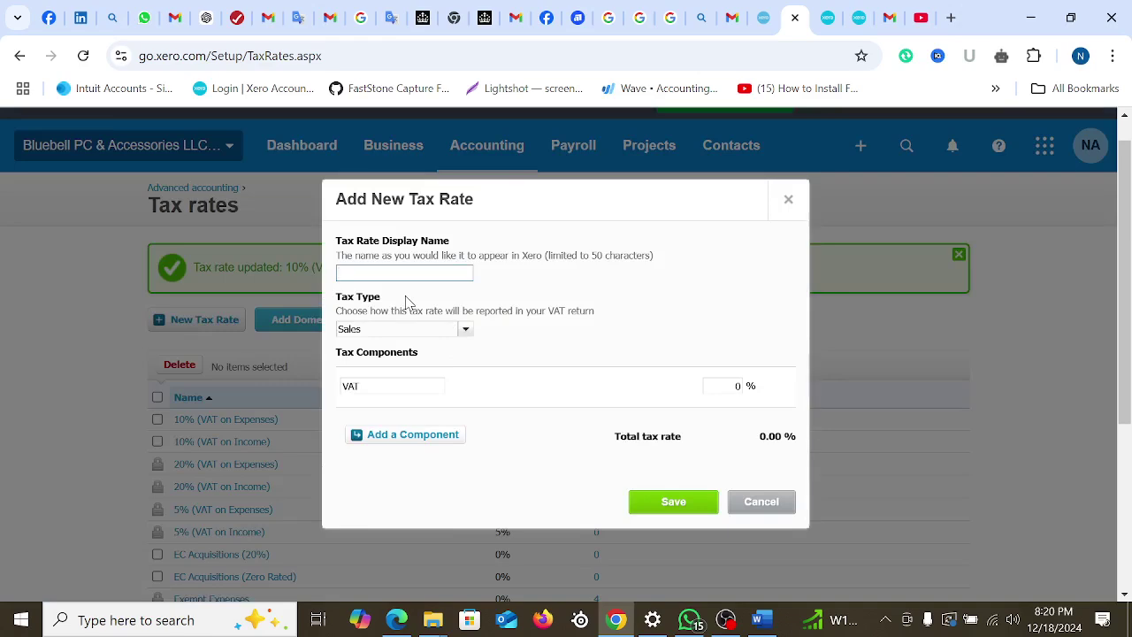
text(1)
key(BackSpace)
text(12% (VAT on Income)
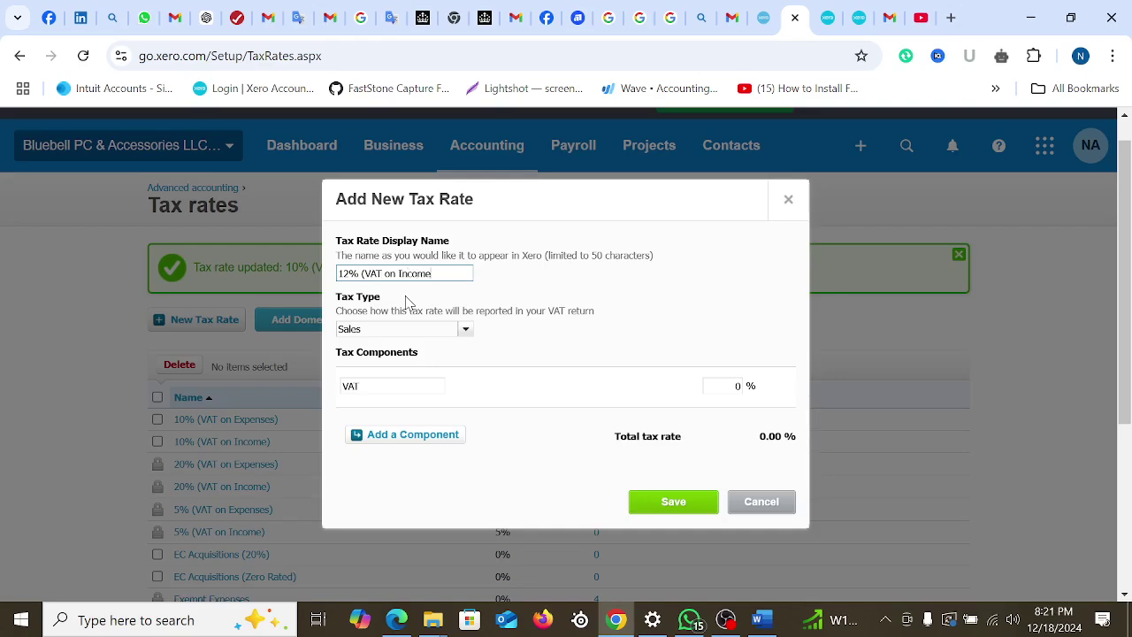
text())
click(733, 389)
key(BackSpace)
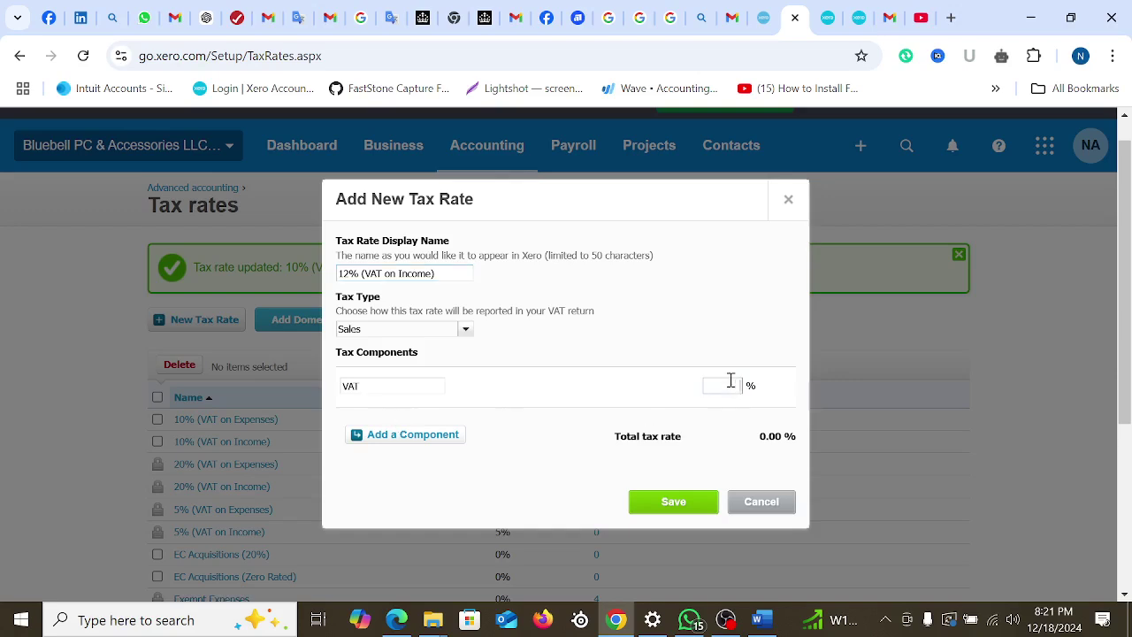
text(12)
click(674, 506)
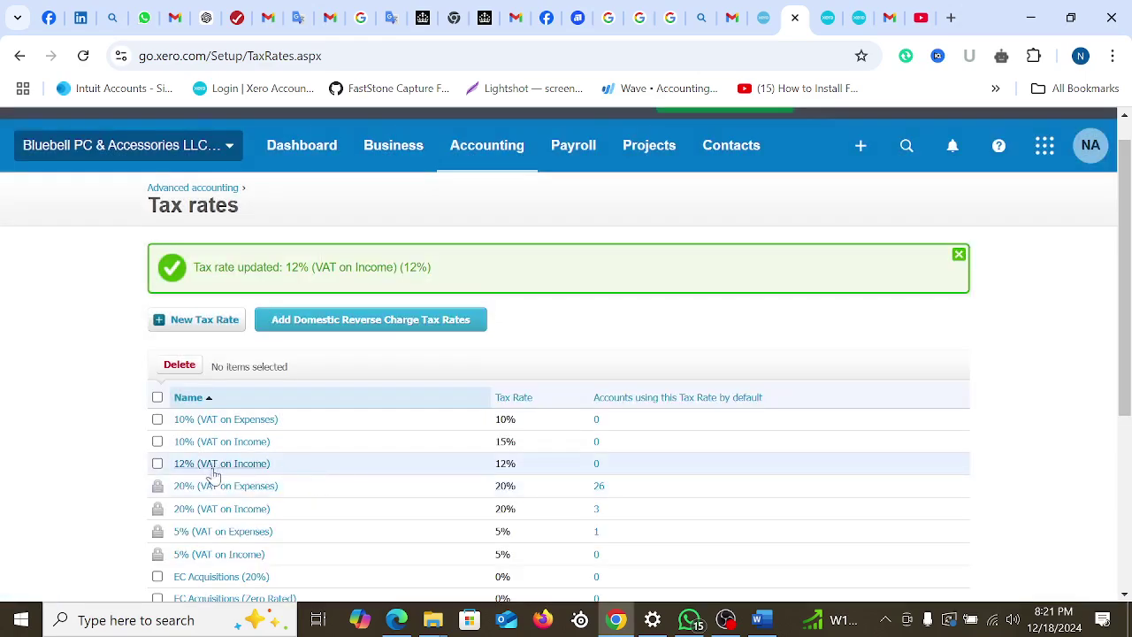
Delete the 12% (VAT on Income) tax rate, confirm the deletion and dismiss the notice
click(157, 464)
click(181, 368)
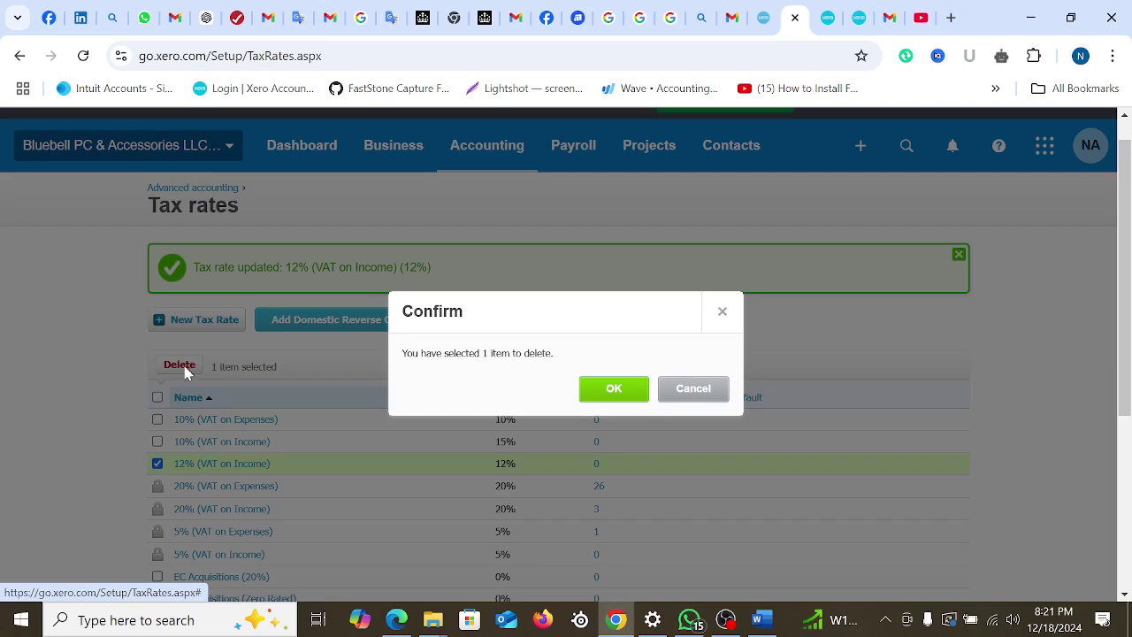
click(586, 398)
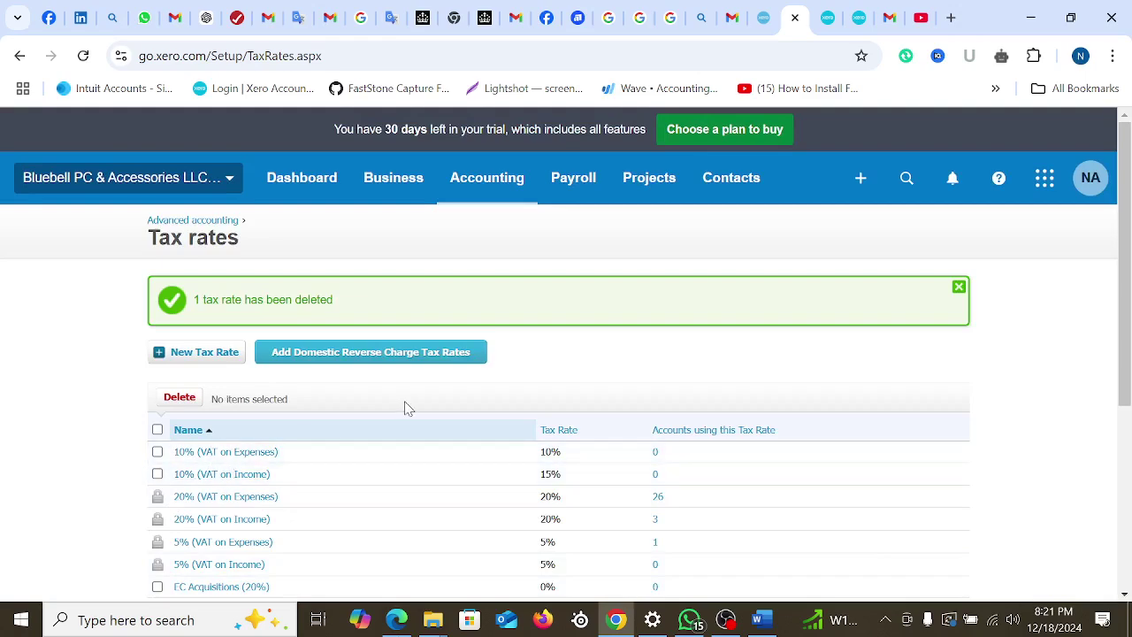
click(960, 288)
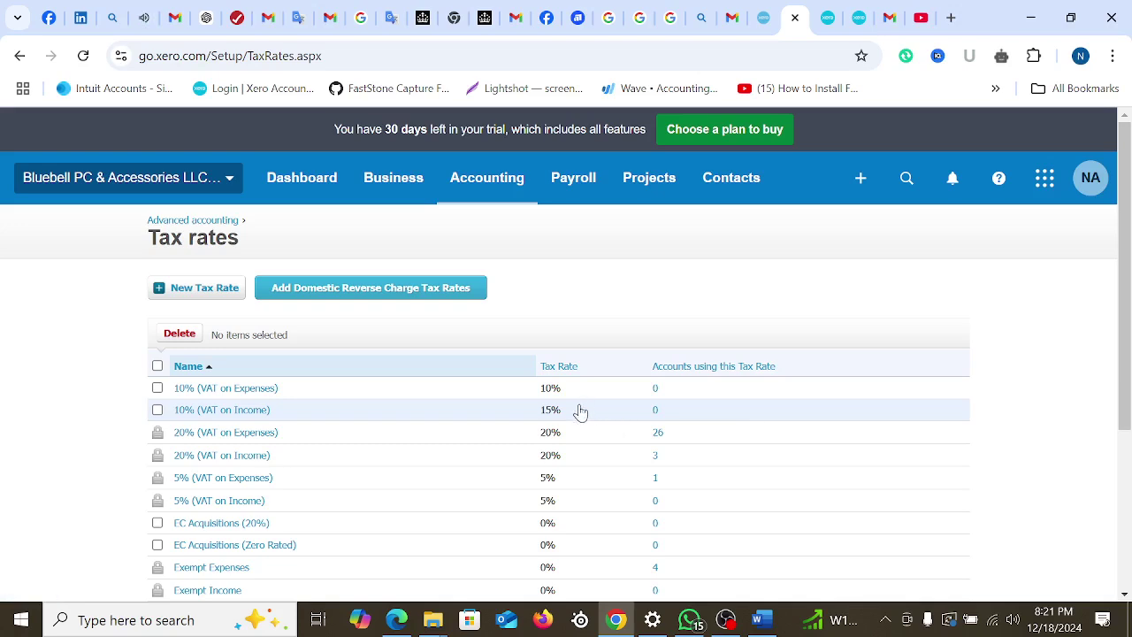
Change the VAT component of the 10% (VAT on Income) rate to 10%, save it, check the list and dismiss the notice
click(245, 412)
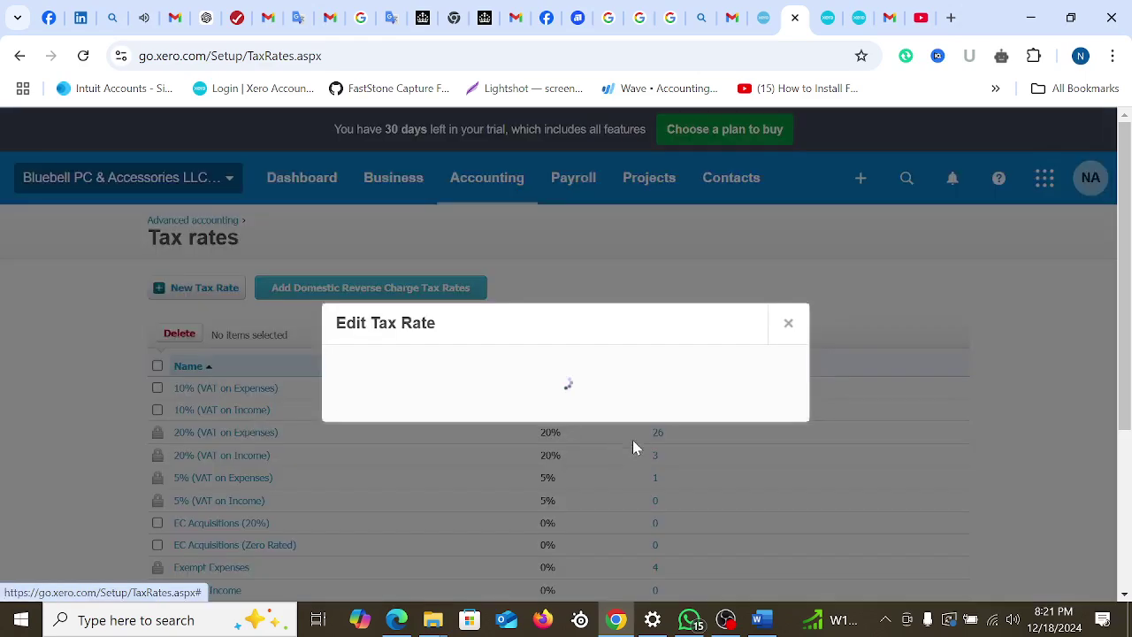
click(736, 389)
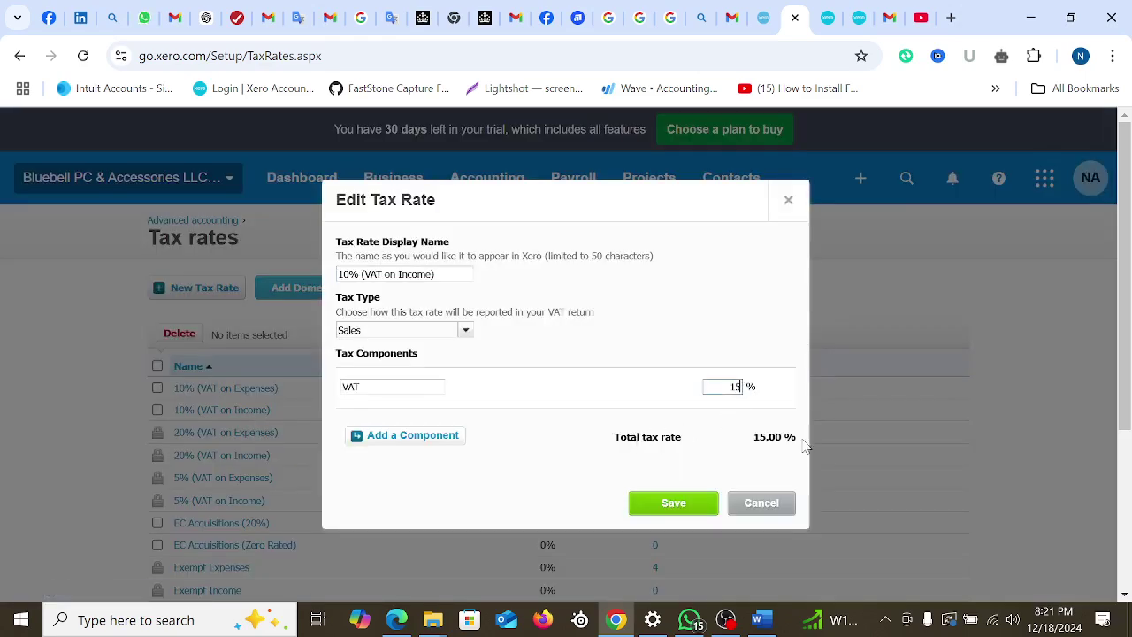
key(BackSpace)
key(BackSpace)
text(10)
click(686, 505)
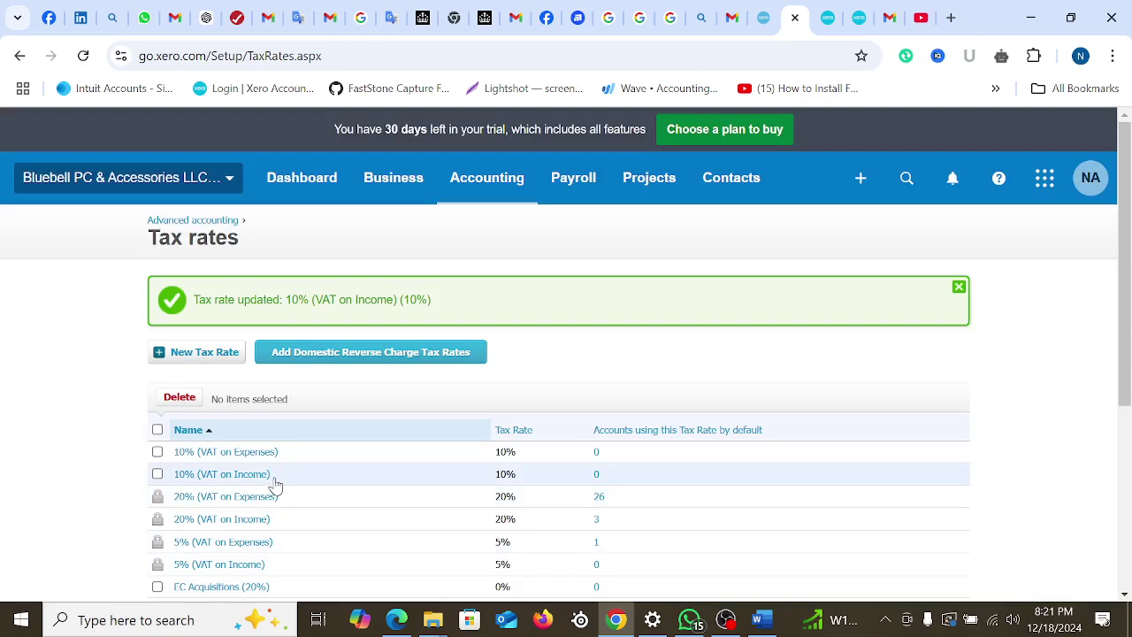
scroll(597, 442, down, 3)
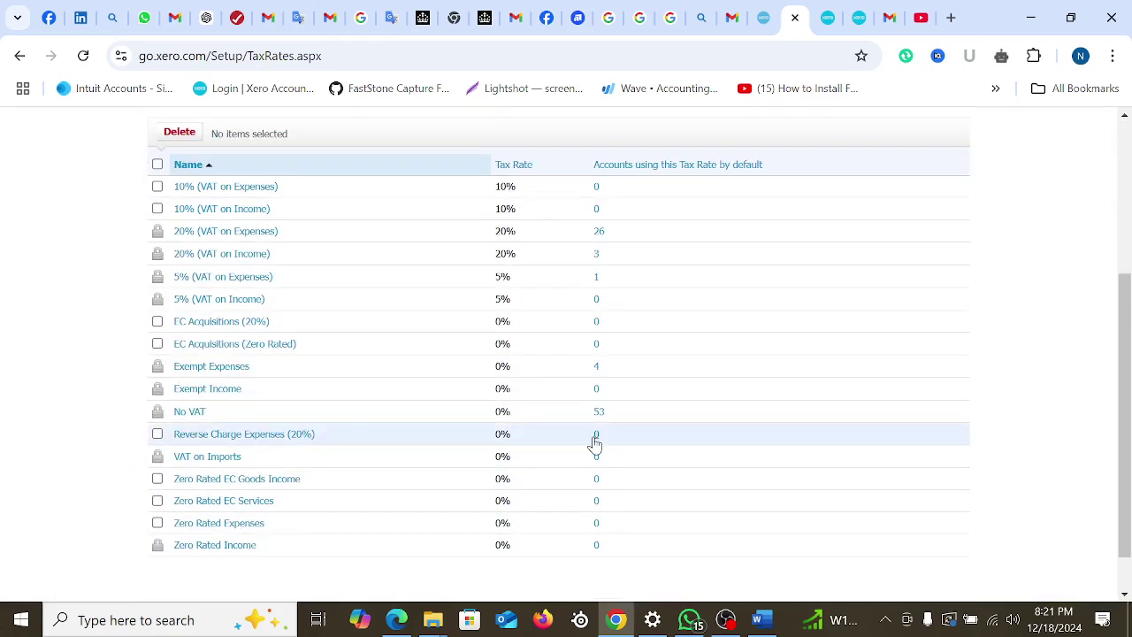
scroll(619, 424, up, 3)
click(959, 289)
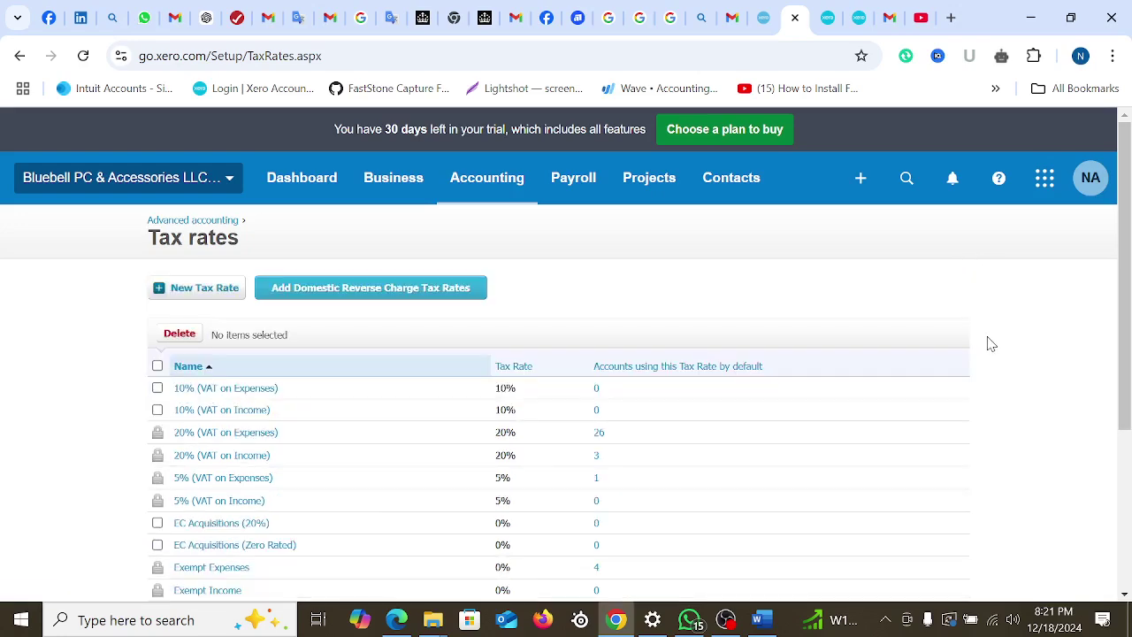
Check the tax rates page in the print preview, close it without saving and return to the advanced accounting settings
key(ctrl+p)
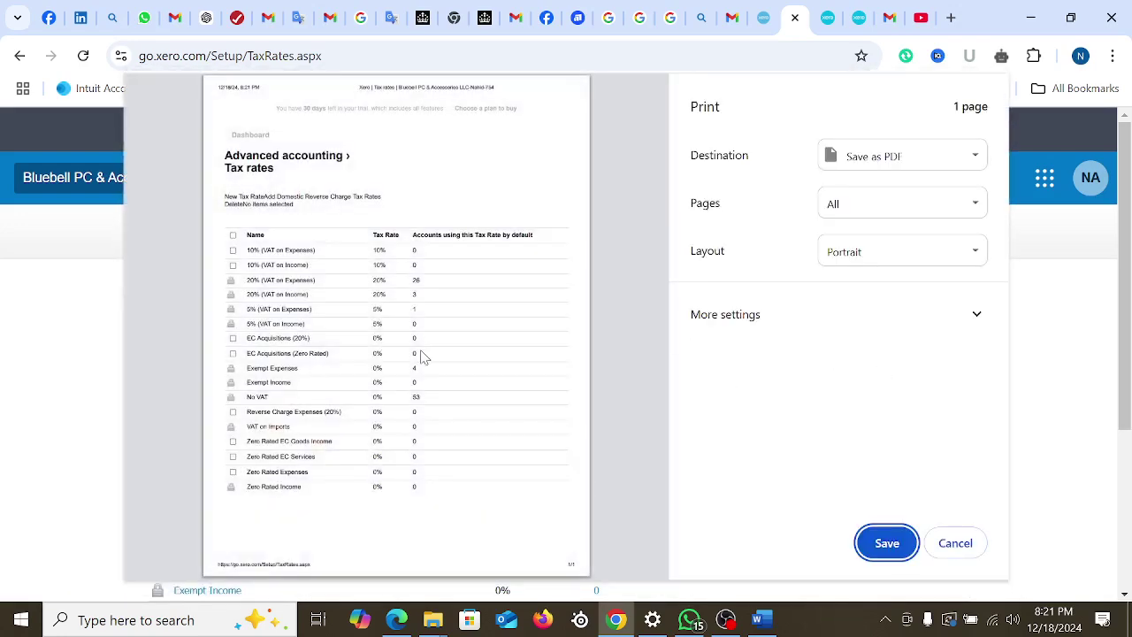
click(963, 546)
scroll(809, 430, down, 3)
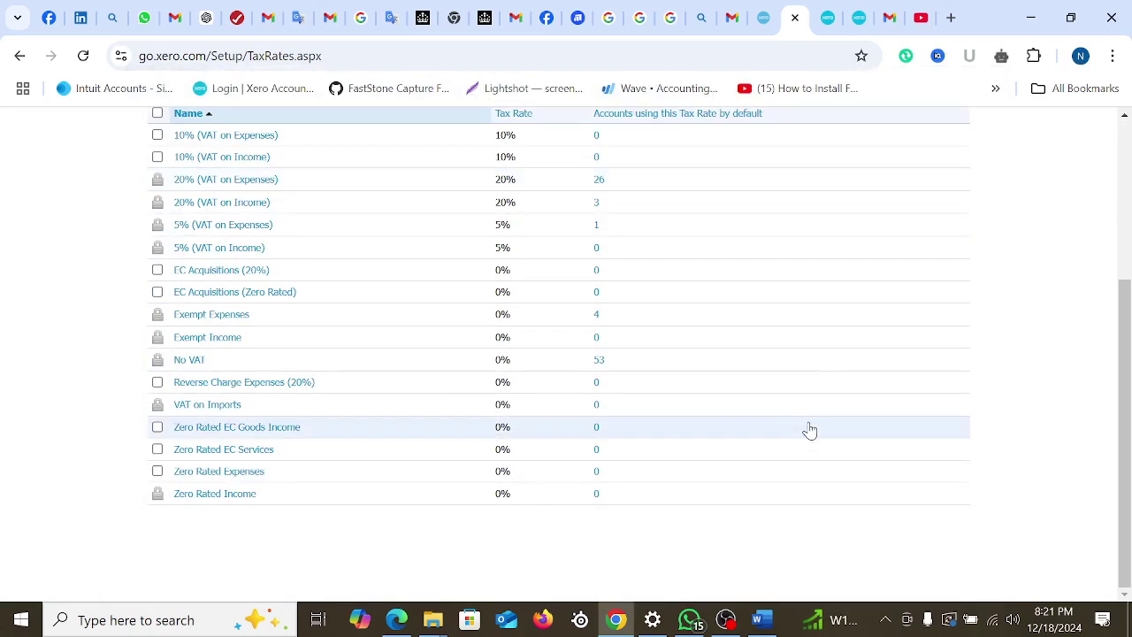
scroll(822, 430, up, 3)
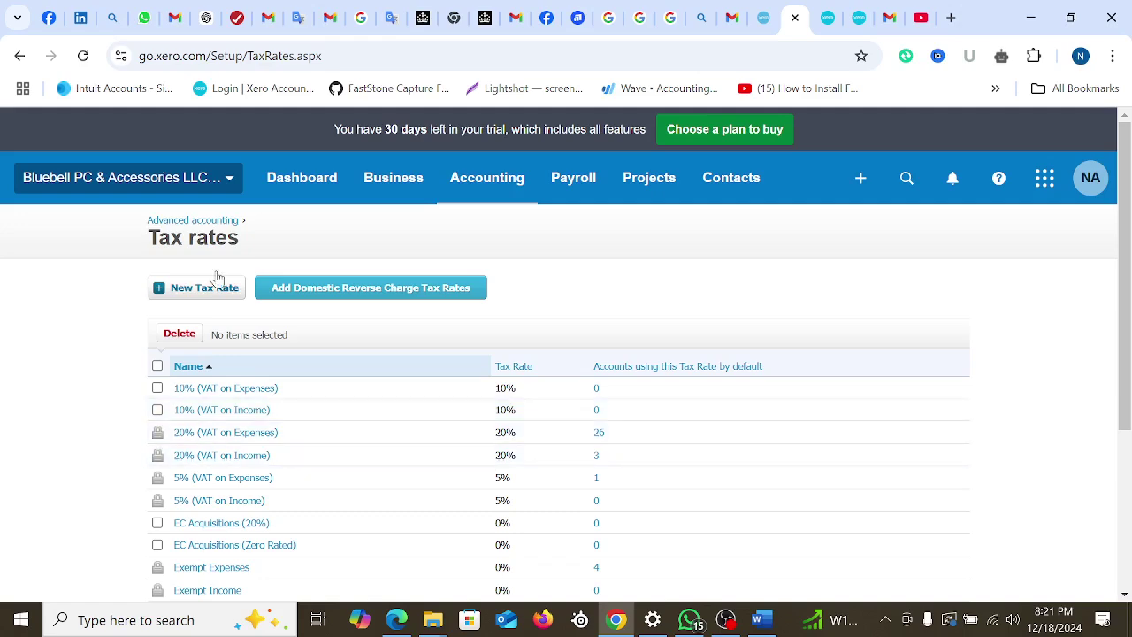
click(231, 223)
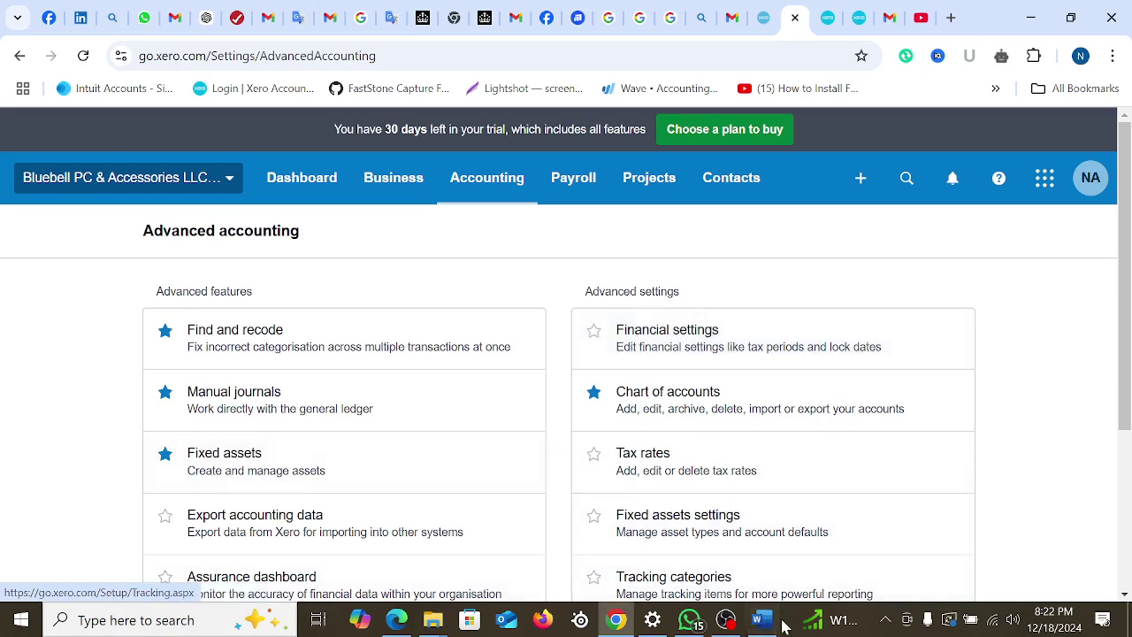
click(723, 621)
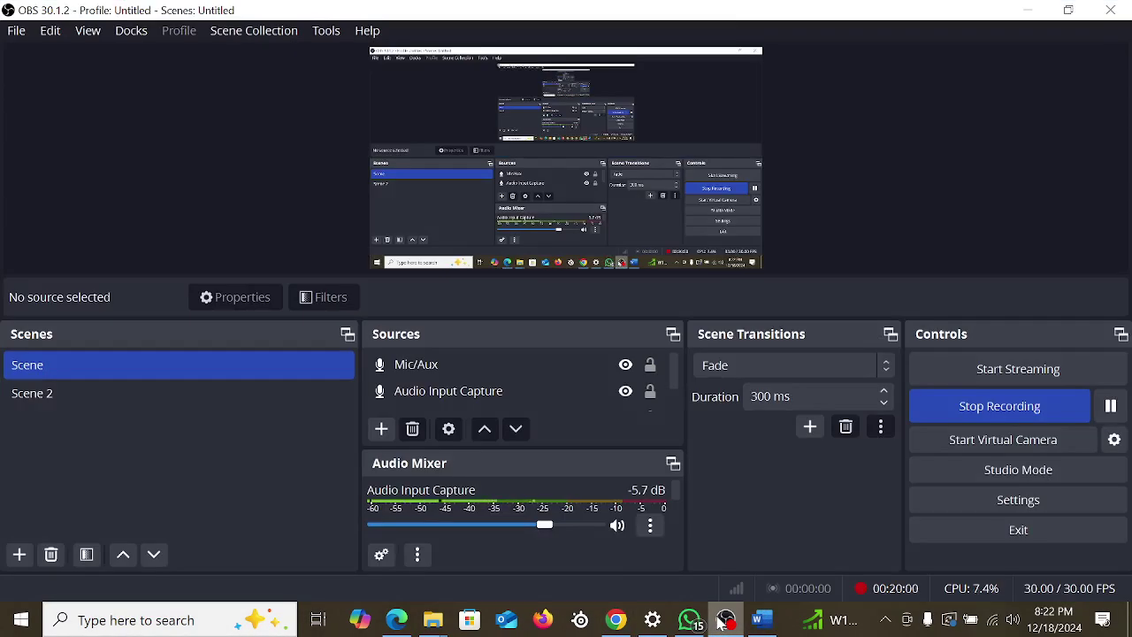
click(725, 619)
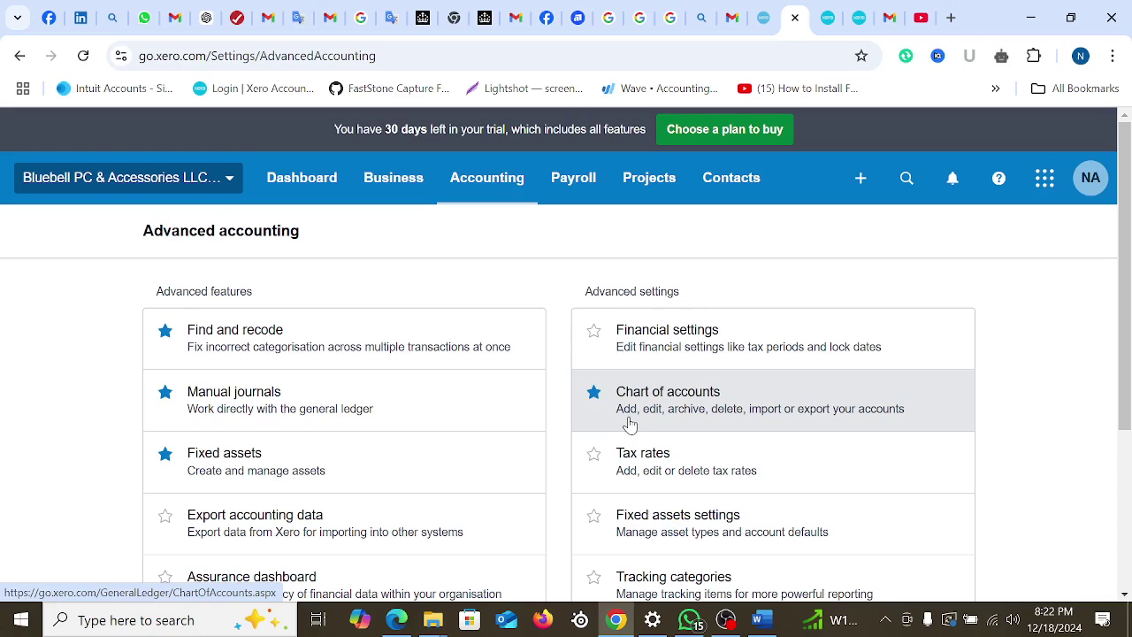
Open the chart of accounts from the advanced accounting settings and look through the page
scroll(646, 424, down, 3)
scroll(647, 425, up, 3)
click(699, 407)
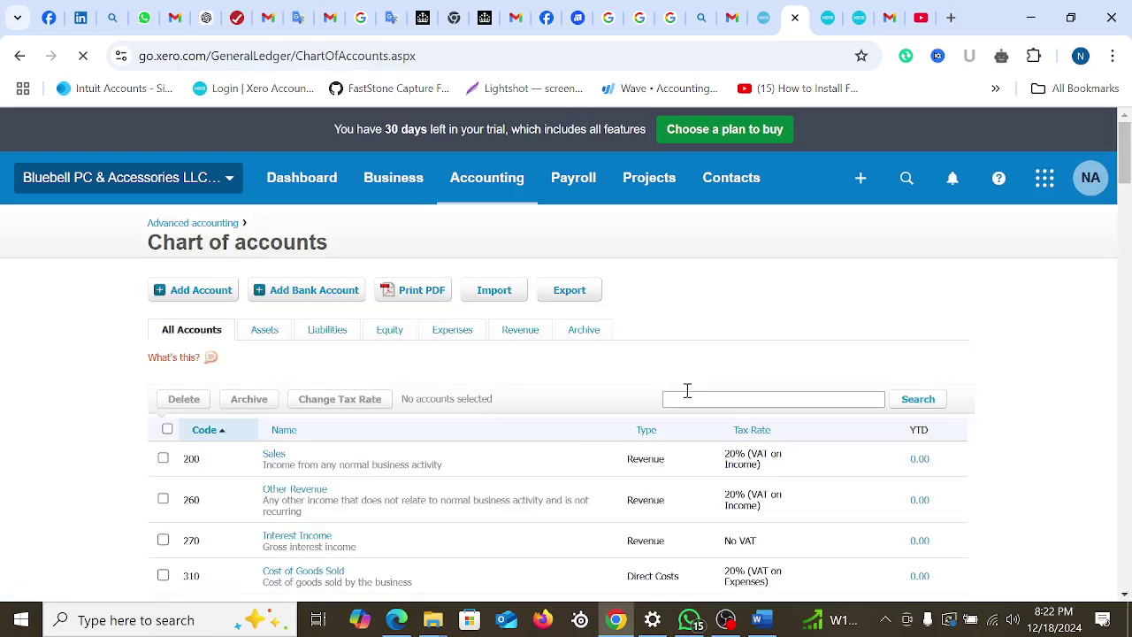
scroll(768, 405, down, 5)
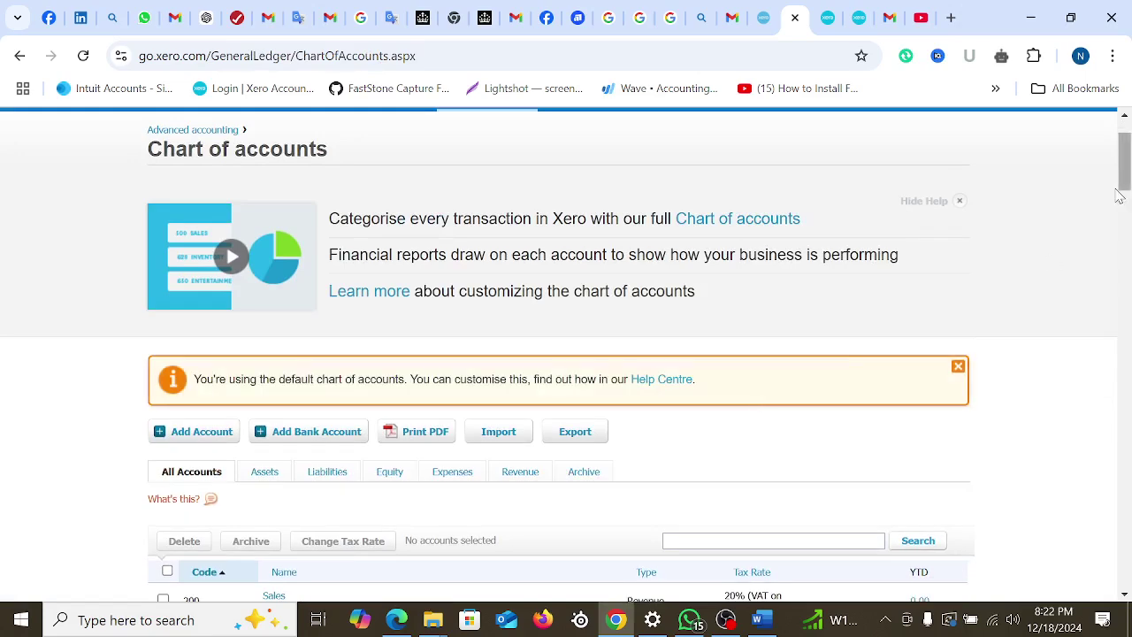
Close the chart of accounts help banner and the notice about using the default chart of accounts
click(961, 203)
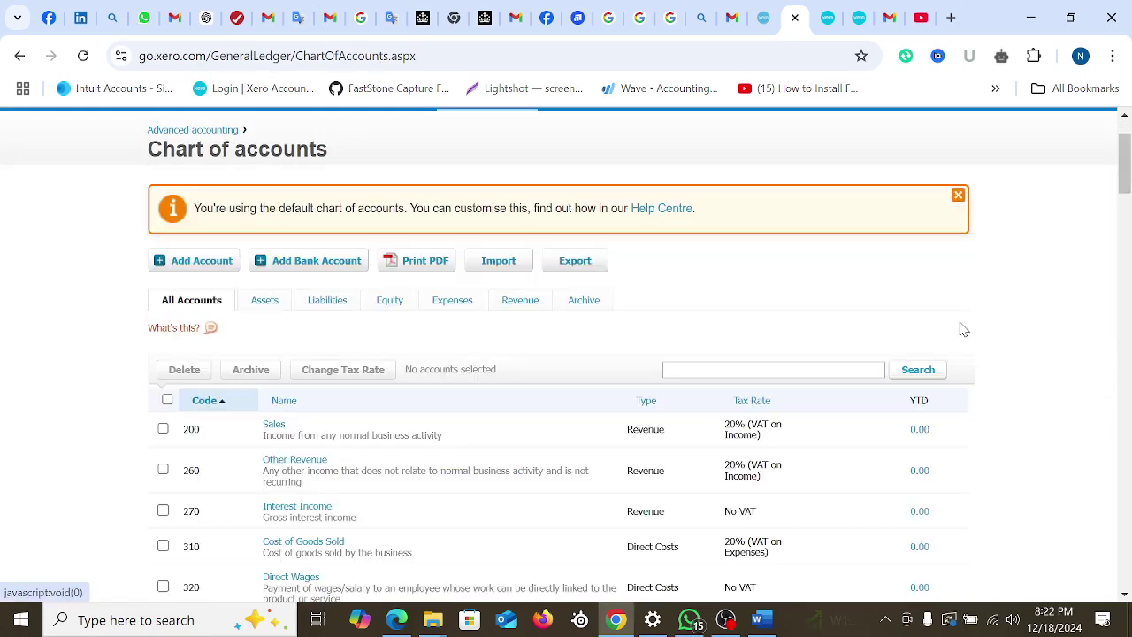
click(959, 192)
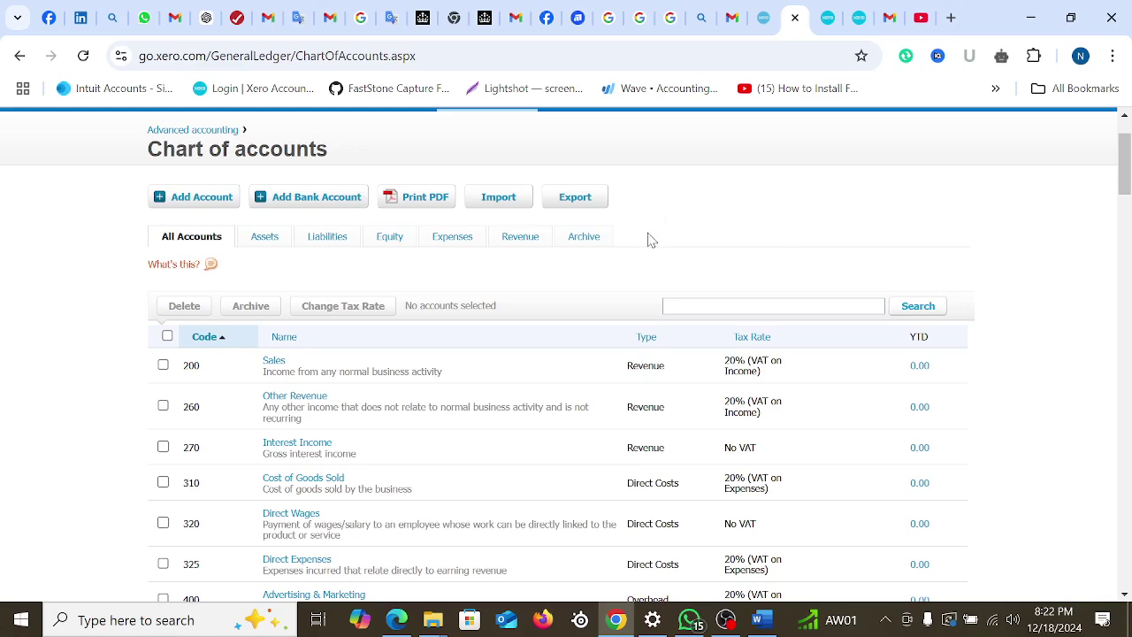
Capture the full screen and draw red rectangles around the row of account actions and the row of account categories
key(Print)
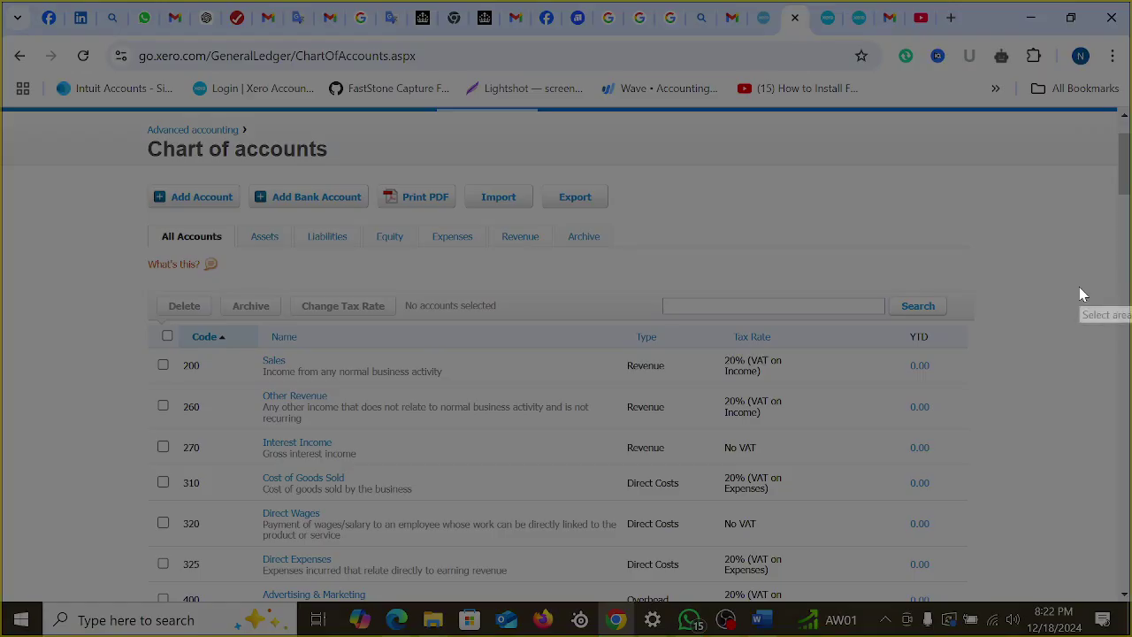
drag(2, 4, 1129, 615)
click(866, 478)
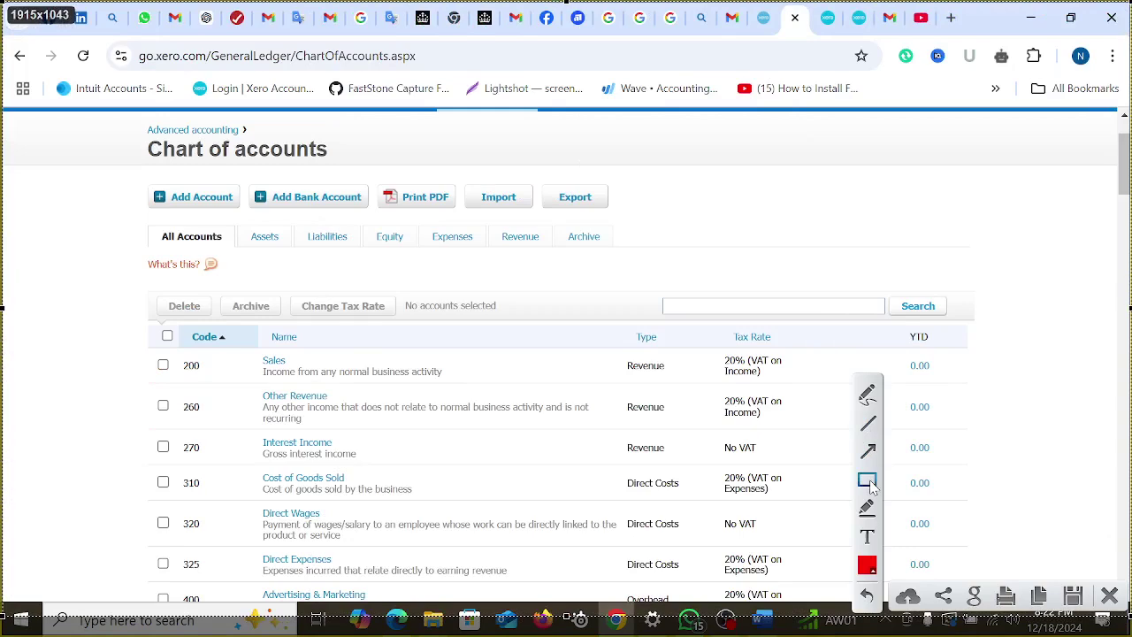
drag(135, 184, 258, 202)
drag(323, 215, 682, 215)
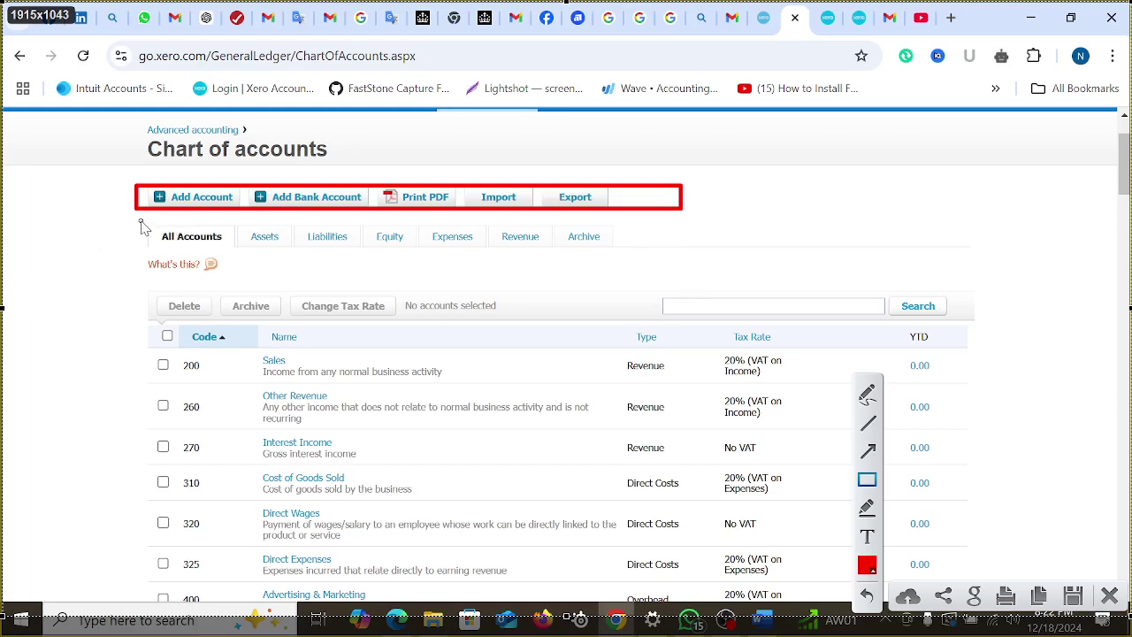
drag(140, 221, 659, 250)
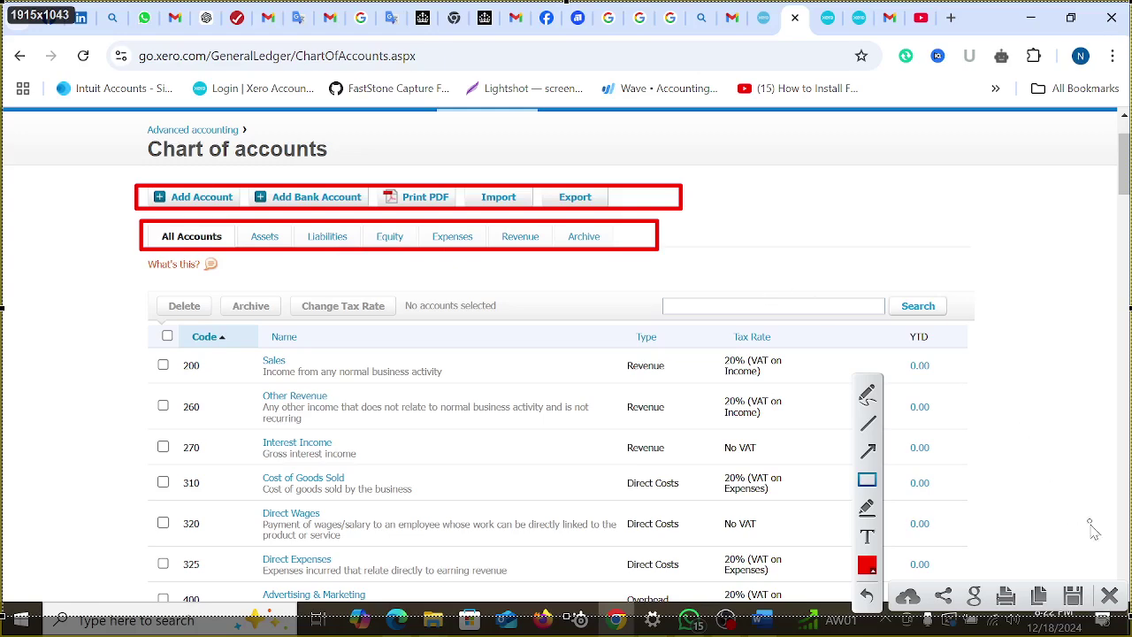
Mark the account categories from All Accounts to Revenue with freehand red ticks and circles, and discard the screen capture
click(867, 394)
drag(654, 241, 775, 188)
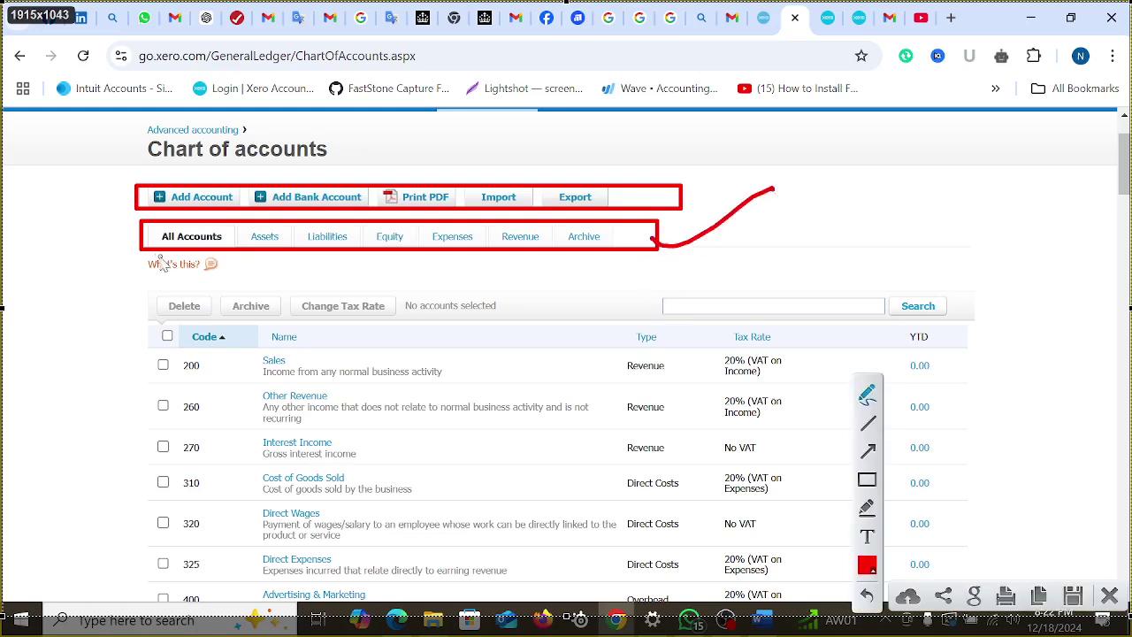
mouse_move(159, 256)
mouse_down()
mouse_move(158, 240)
mouse_move(190, 258)
mouse_move(168, 248)
mouse_up()
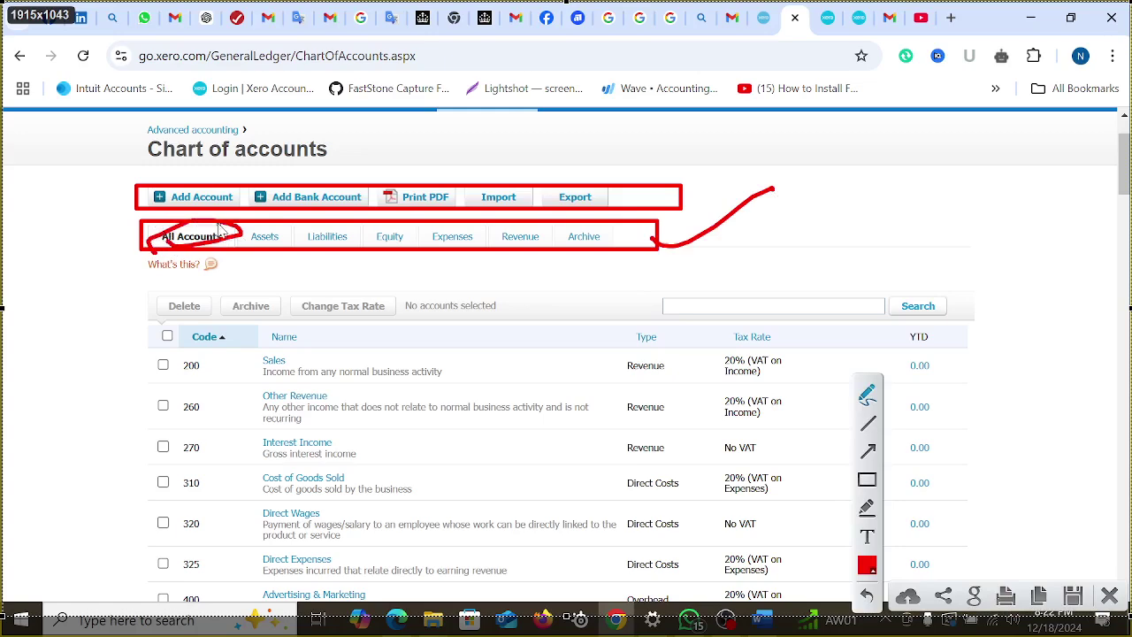
mouse_move(254, 227)
mouse_down()
mouse_move(268, 235)
mouse_move(320, 196)
mouse_move(336, 227)
mouse_move(356, 215)
mouse_move(391, 228)
mouse_move(411, 213)
mouse_move(461, 234)
mouse_move(492, 214)
mouse_move(529, 234)
mouse_move(539, 217)
mouse_up()
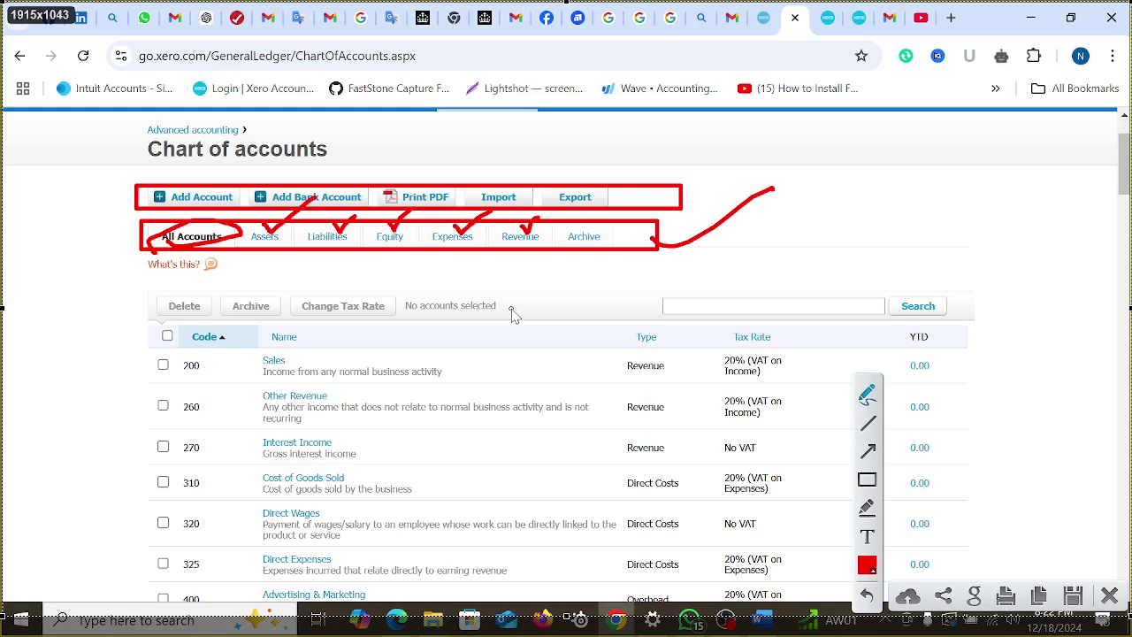
mouse_move(261, 270)
mouse_down()
mouse_move(266, 229)
mouse_move(281, 262)
mouse_move(263, 268)
mouse_up()
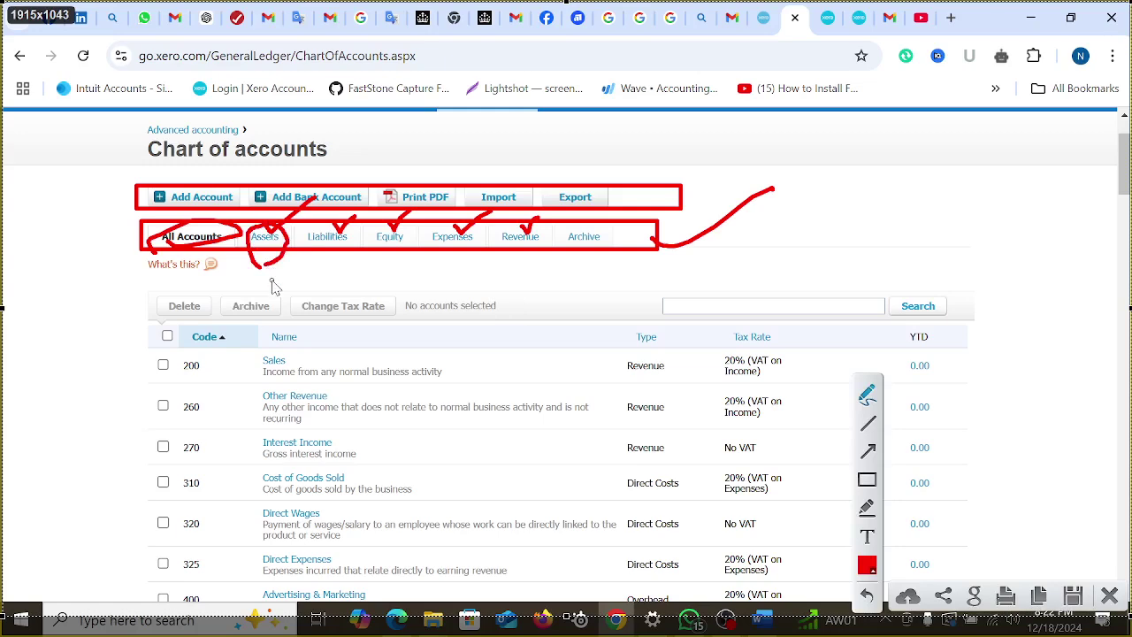
mouse_move(345, 263)
mouse_down()
mouse_move(302, 237)
mouse_move(355, 247)
mouse_move(341, 268)
mouse_up()
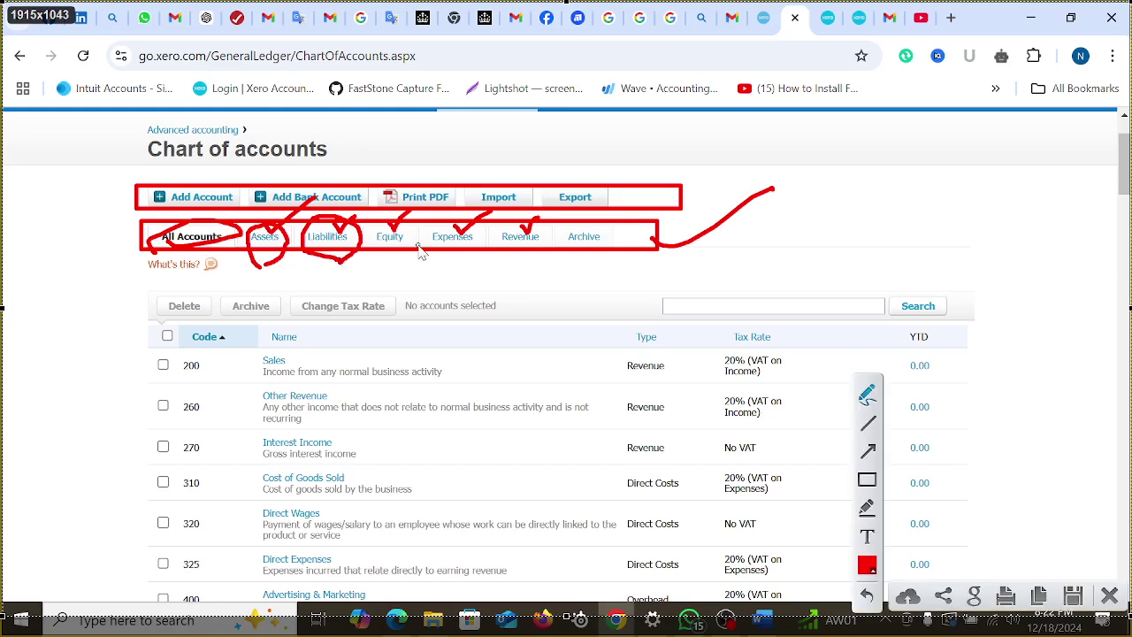
mouse_move(413, 254)
mouse_down()
mouse_move(395, 226)
mouse_move(402, 254)
mouse_up()
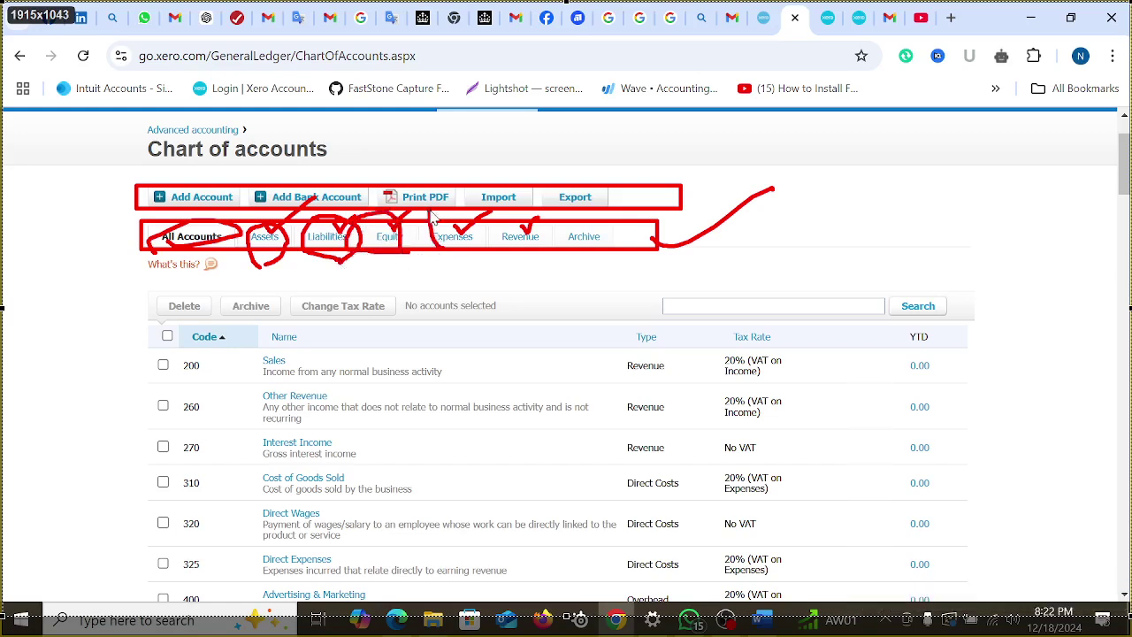
mouse_move(431, 210)
mouse_down()
mouse_move(489, 250)
mouse_move(558, 228)
mouse_move(536, 251)
mouse_up()
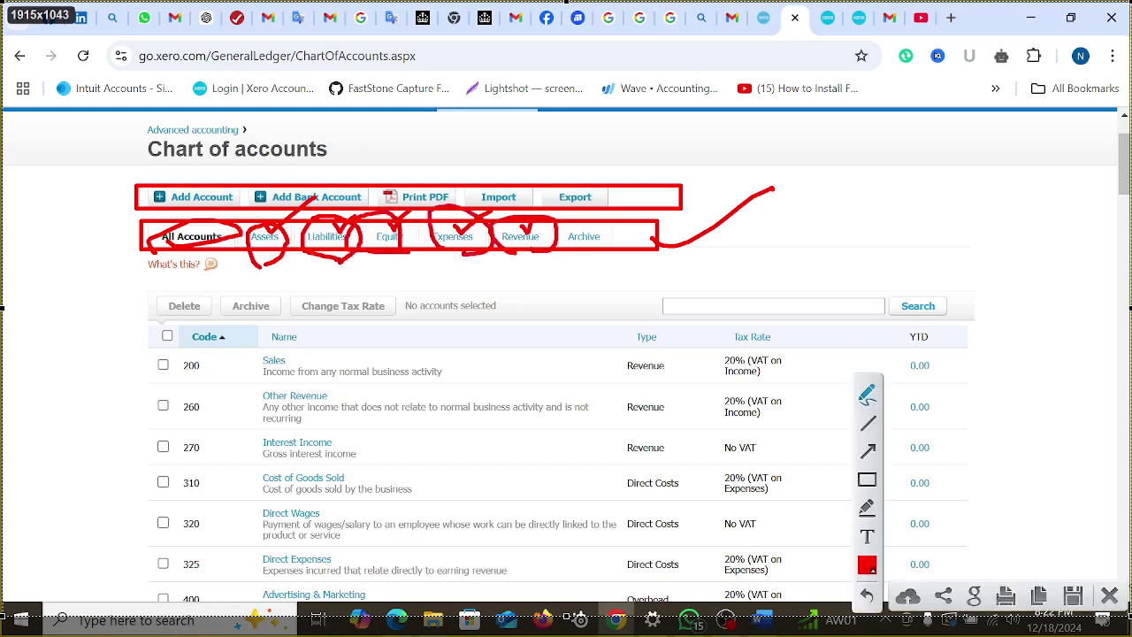
click(1111, 598)
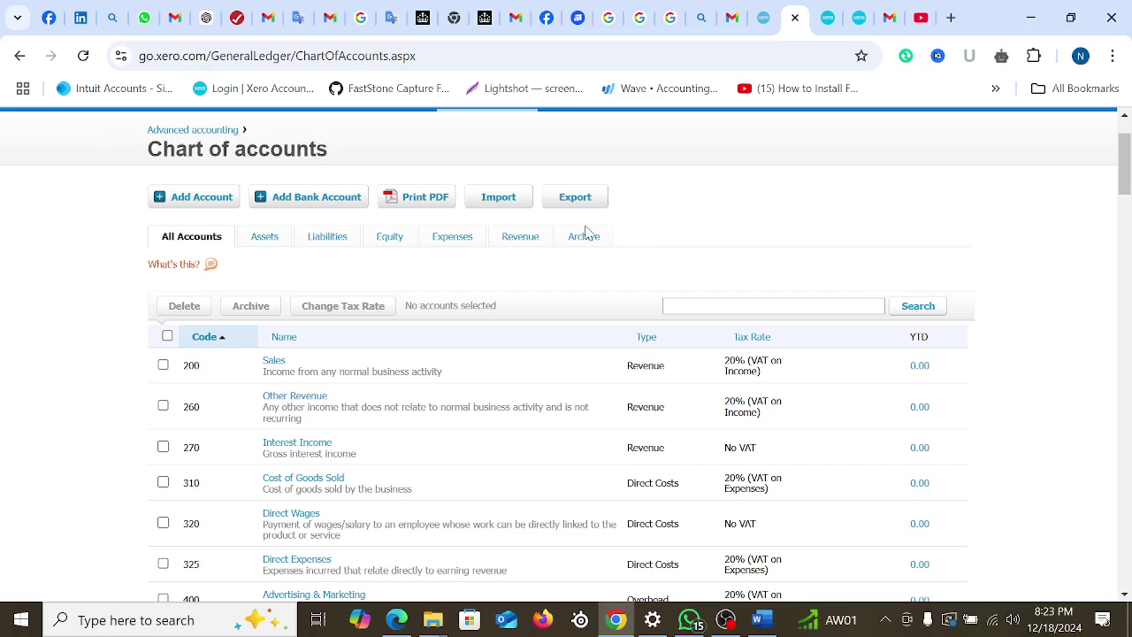
Look through the complete list of all accounts down to the last entry and return to its beginning
scroll(557, 462, down, 15)
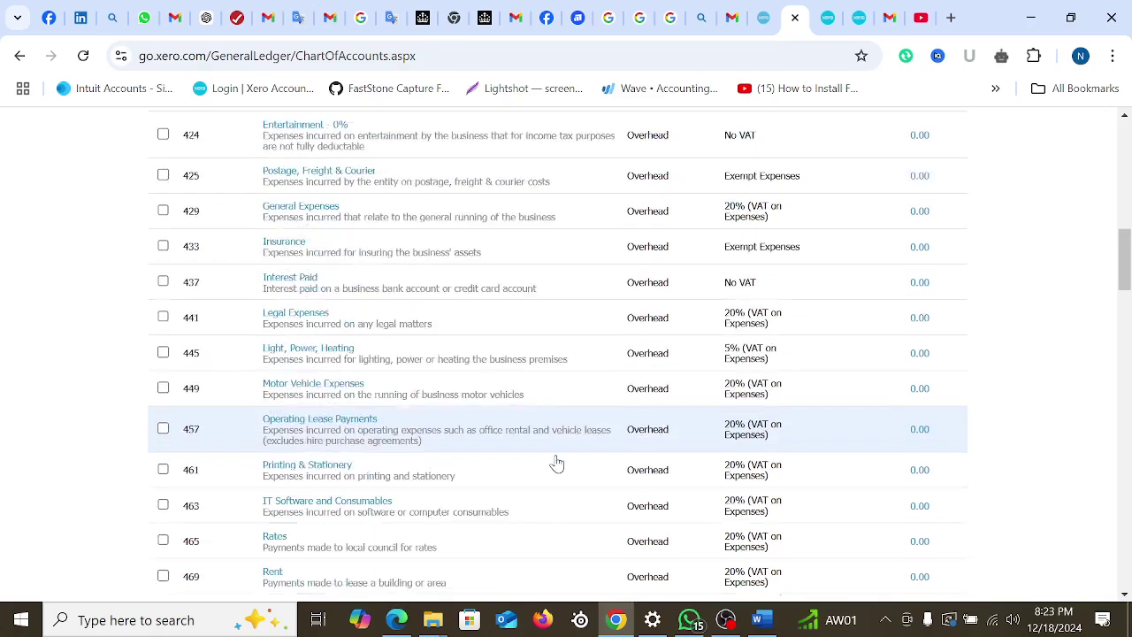
scroll(530, 500, down, 20)
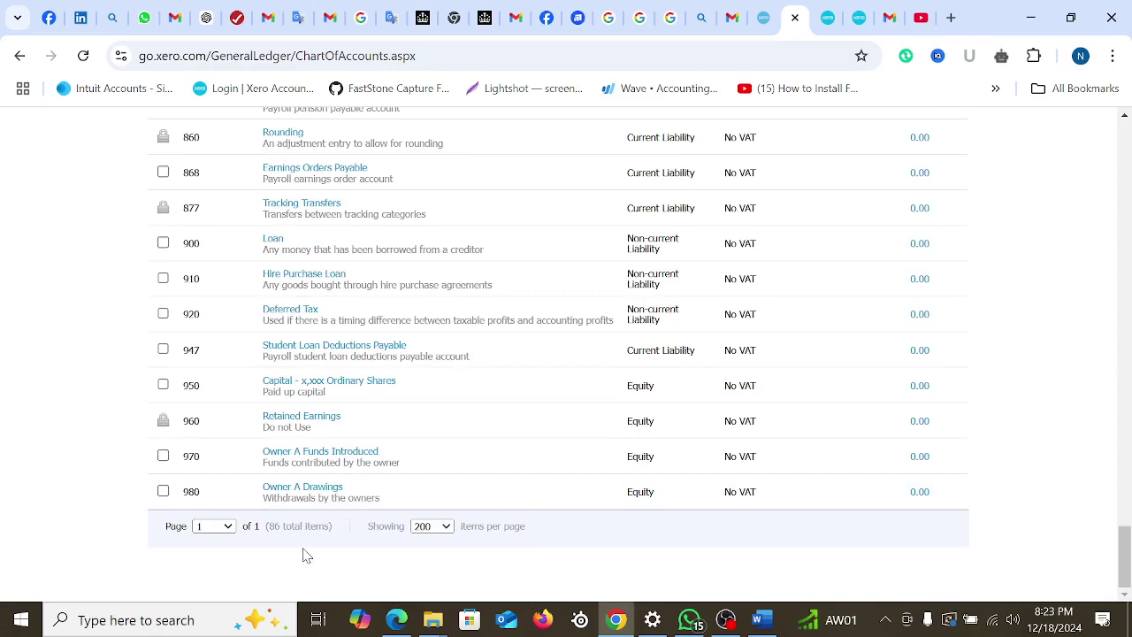
scroll(348, 316, up, 15)
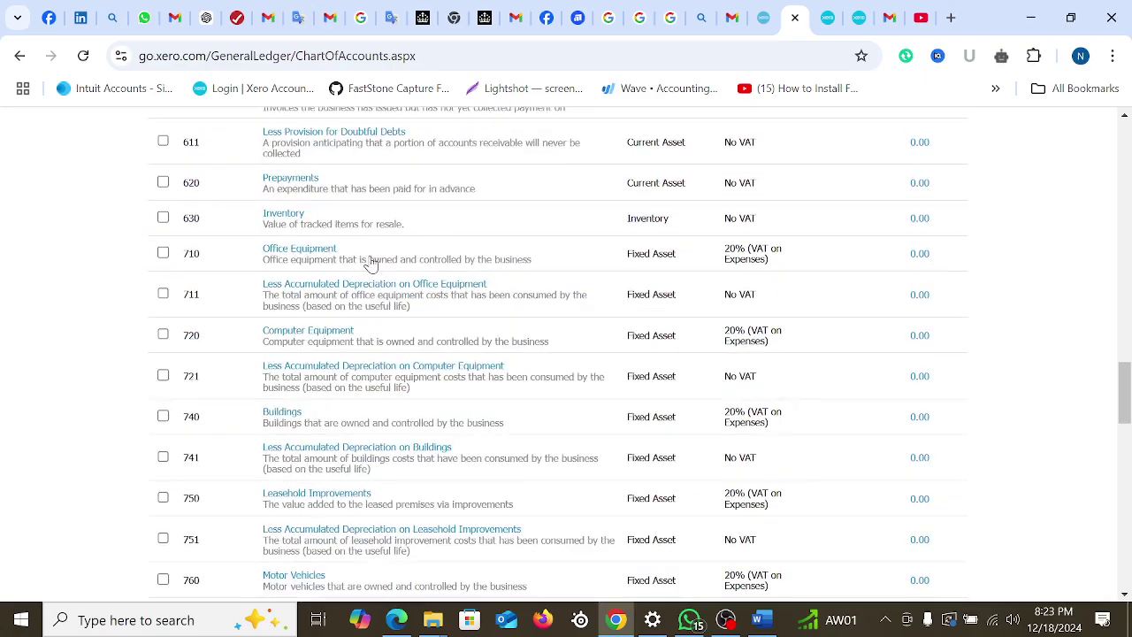
scroll(367, 265, up, 15)
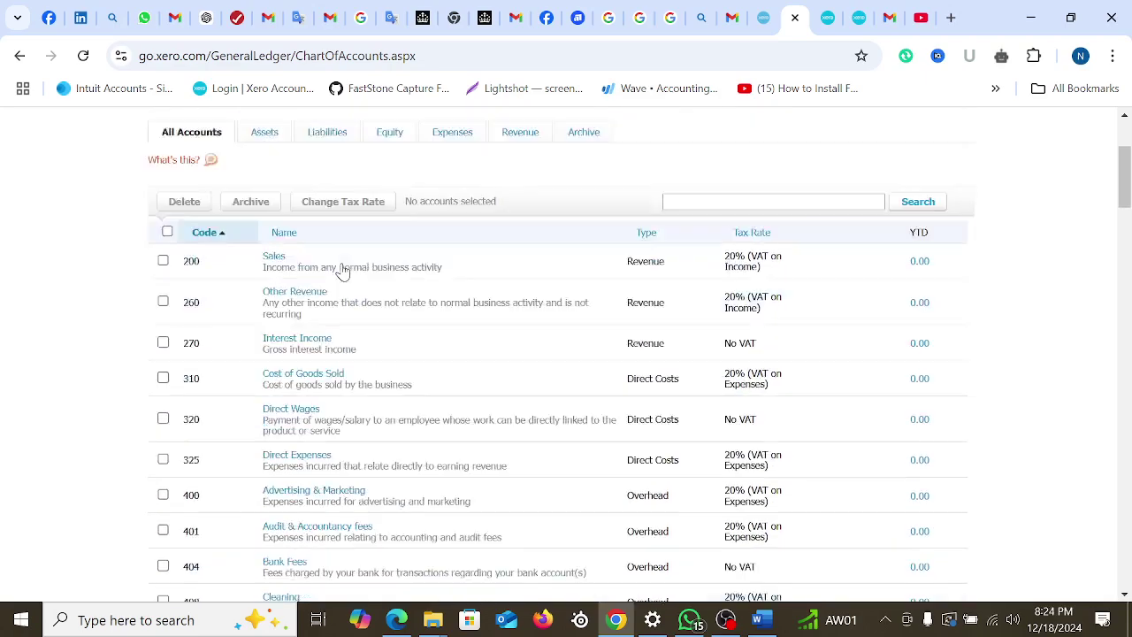
scroll(343, 272, up, 3)
Show only the asset accounts and examine their codes, names, types and tax rates
click(264, 329)
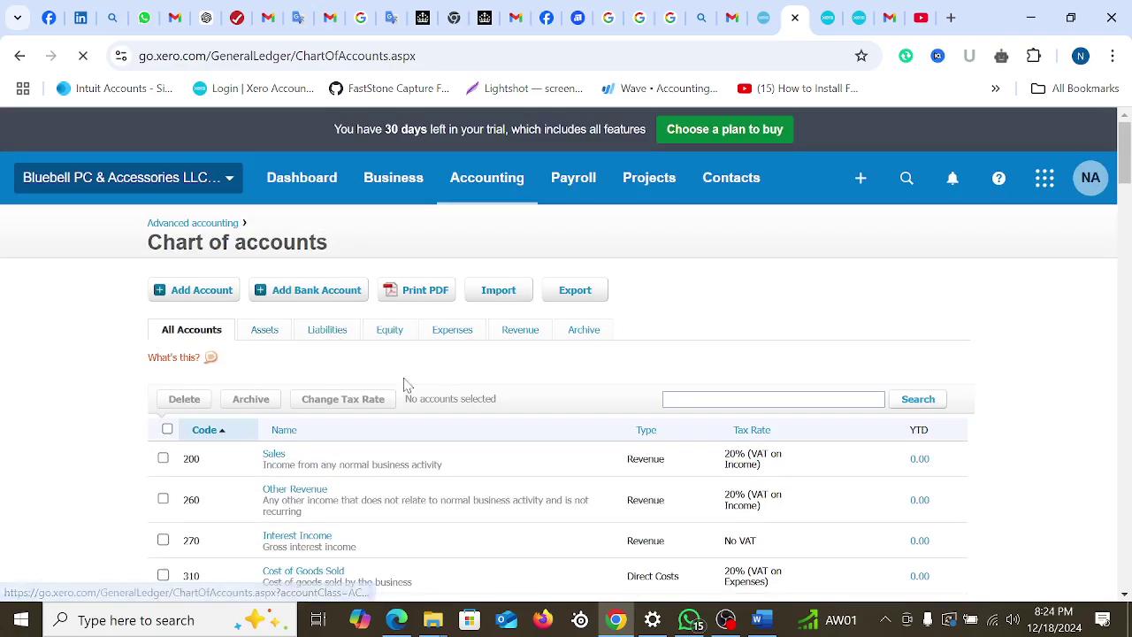
scroll(557, 332, down, 2)
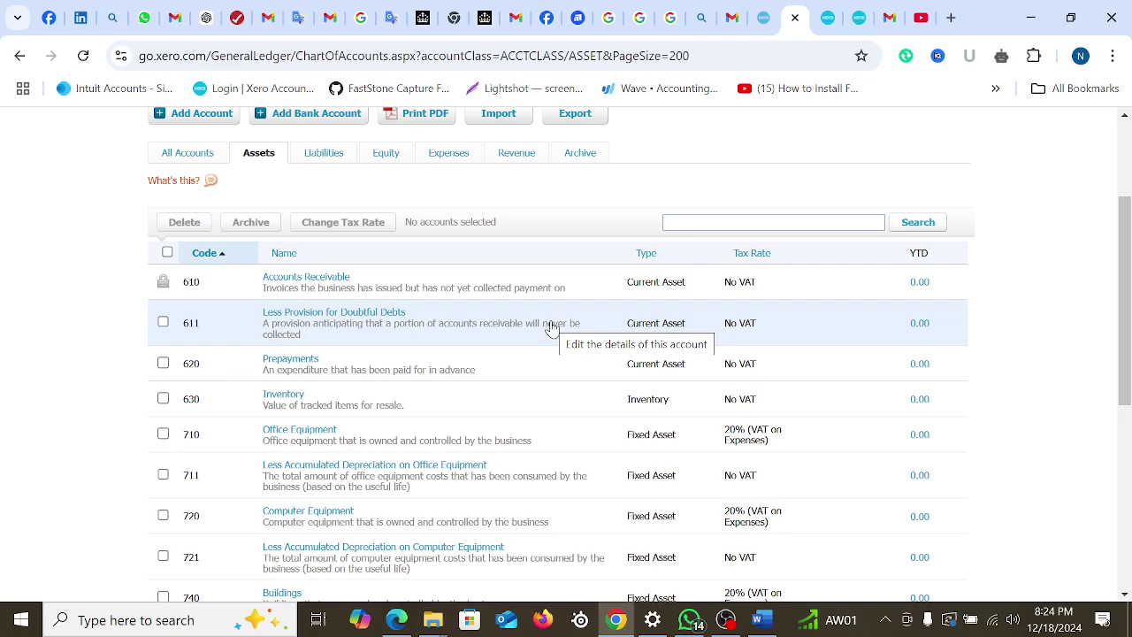
scroll(487, 354, down, 4)
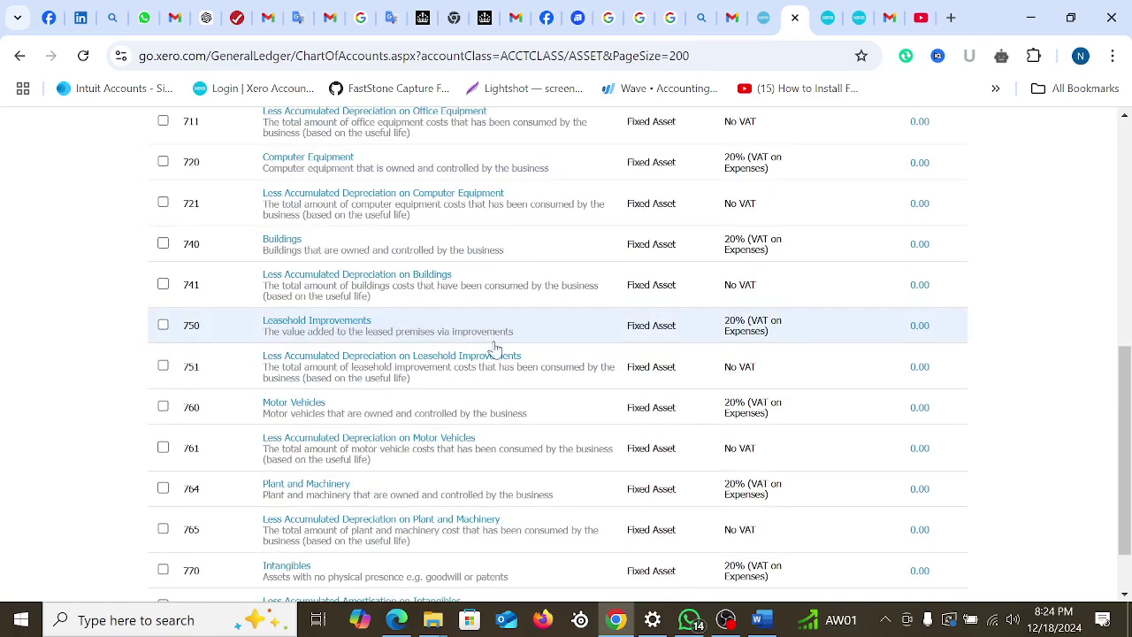
scroll(509, 363, up, 6)
scroll(498, 359, down, 4)
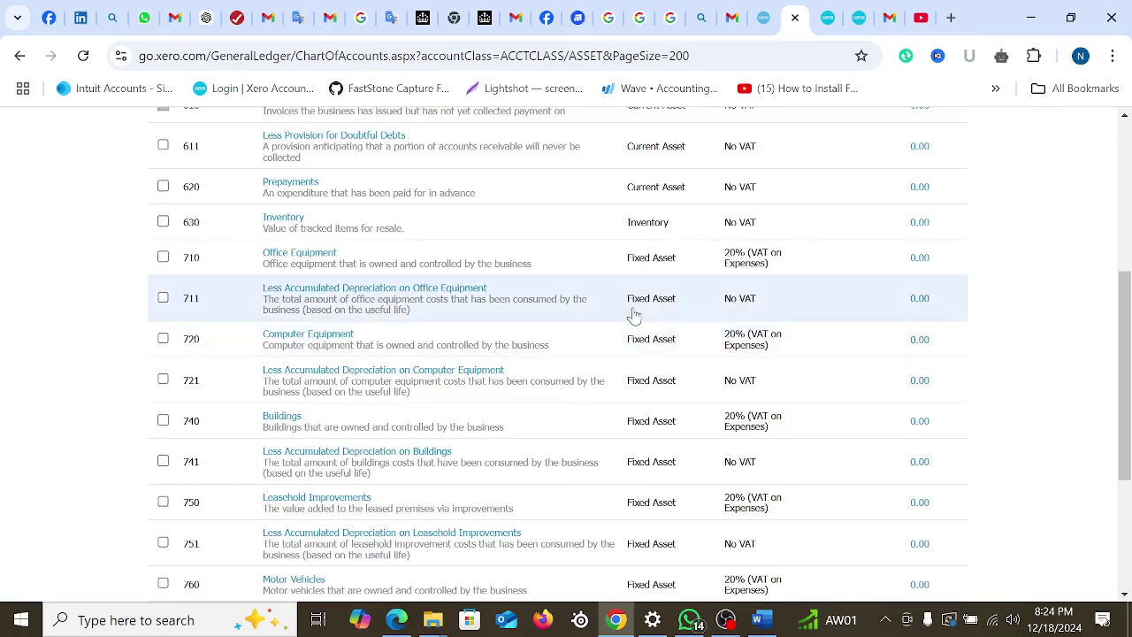
scroll(628, 305, up, 2)
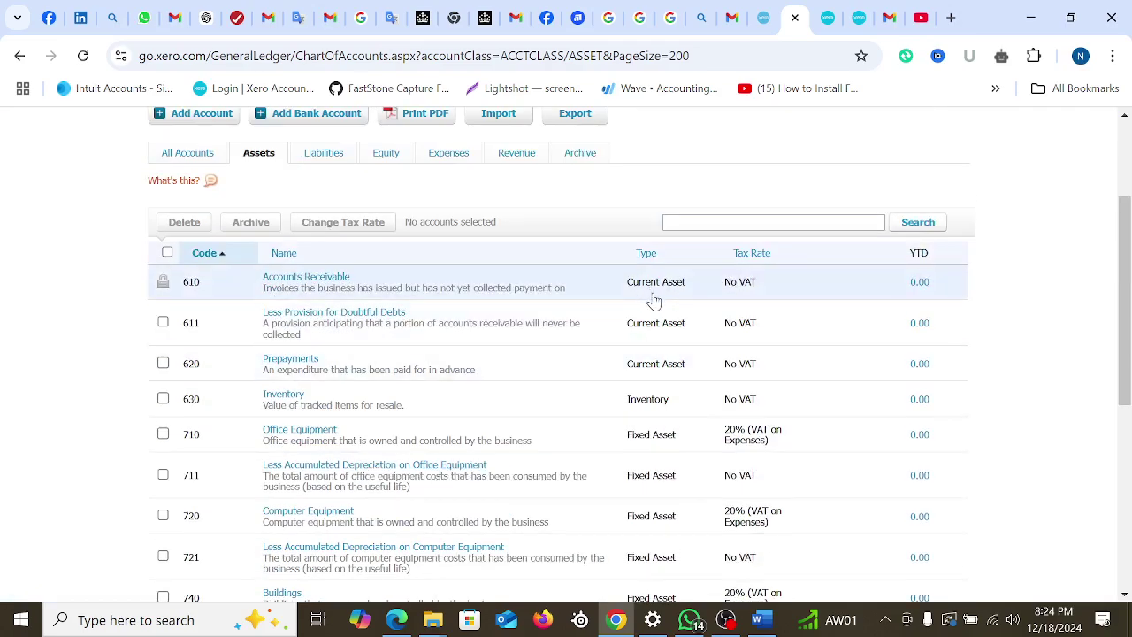
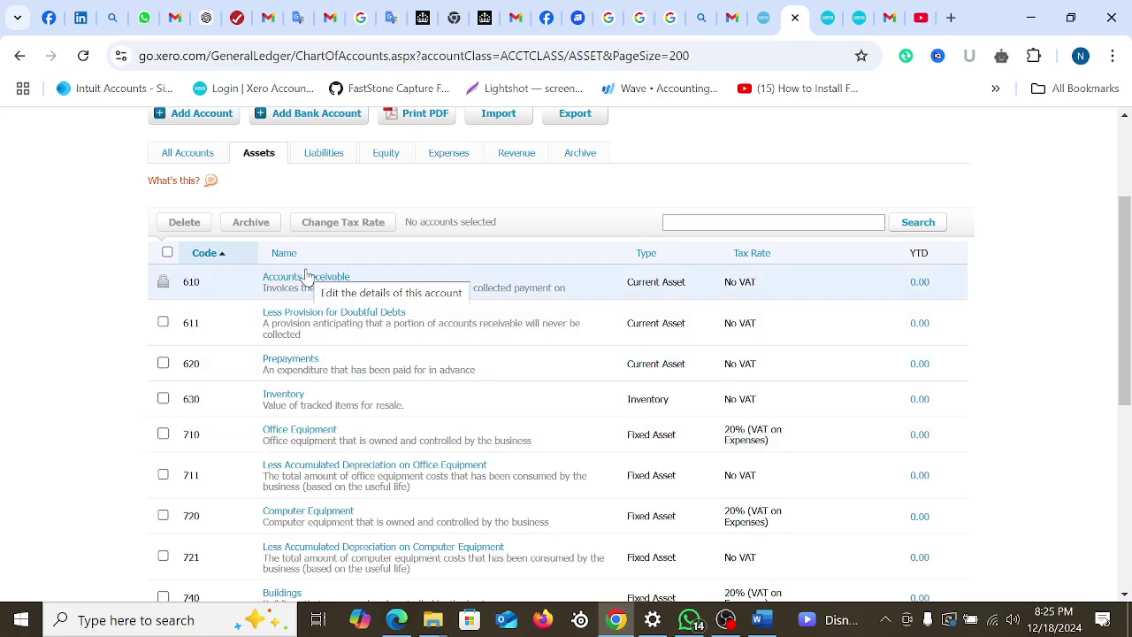
scroll(220, 280, down, 4)
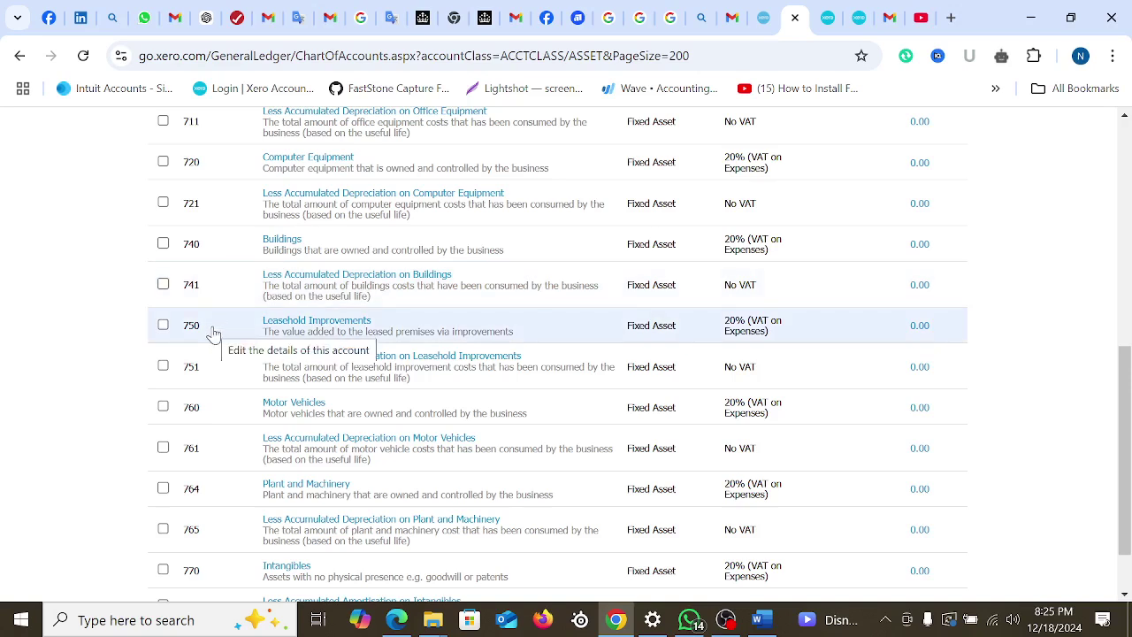
scroll(328, 324, up, 3)
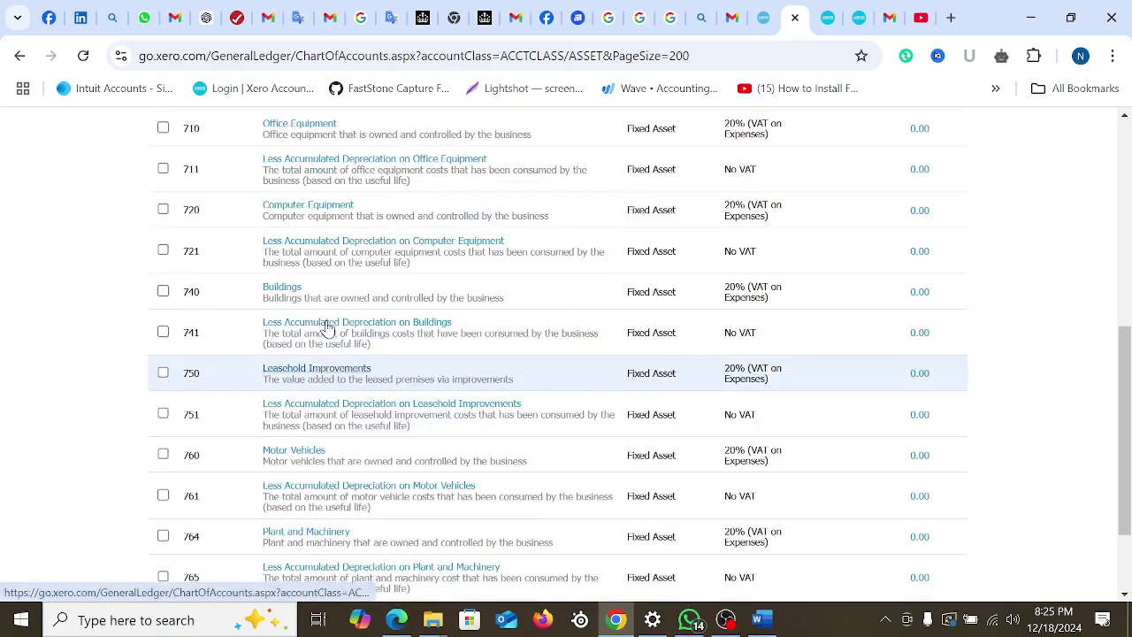
scroll(318, 326, up, 2)
scroll(466, 301, down, 2)
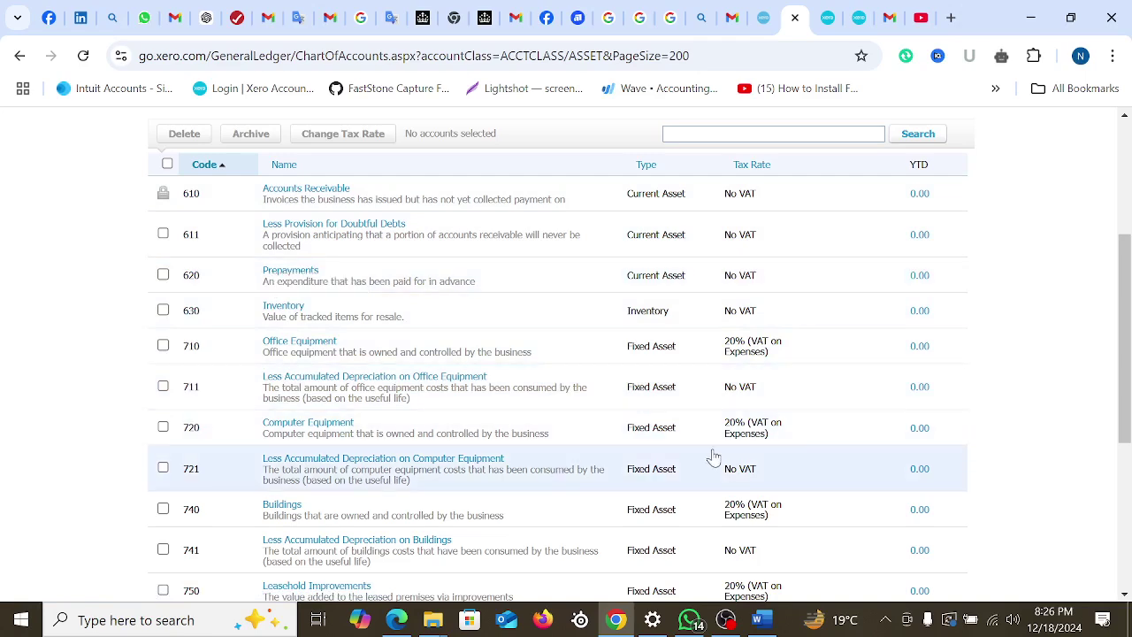
scroll(715, 459, down, 1)
scroll(702, 455, down, 1)
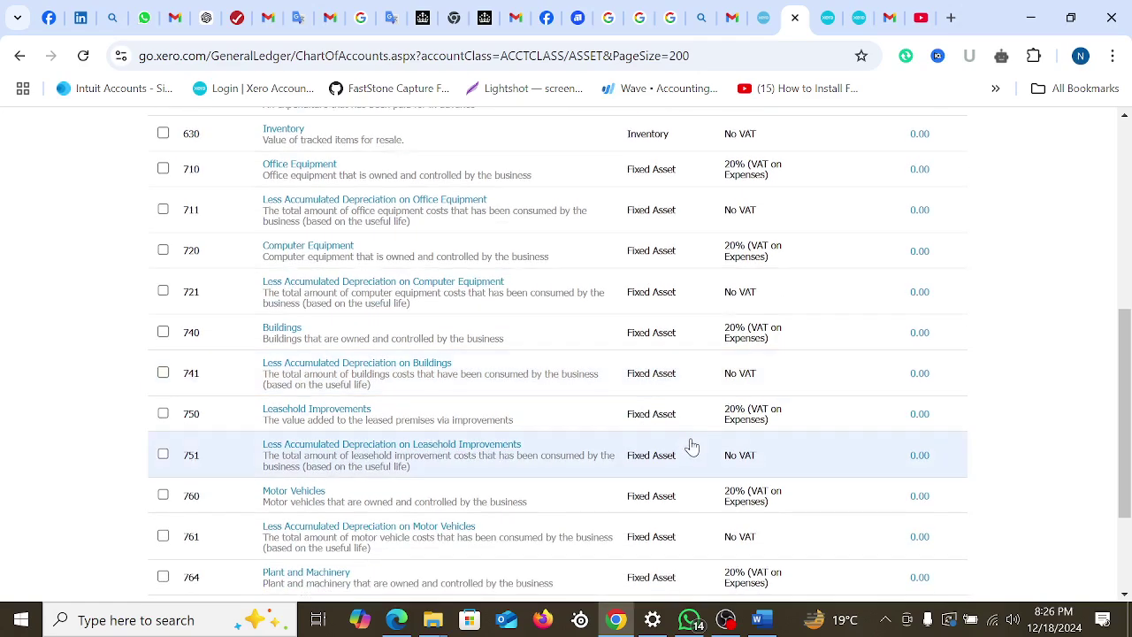
scroll(531, 411, up, 5)
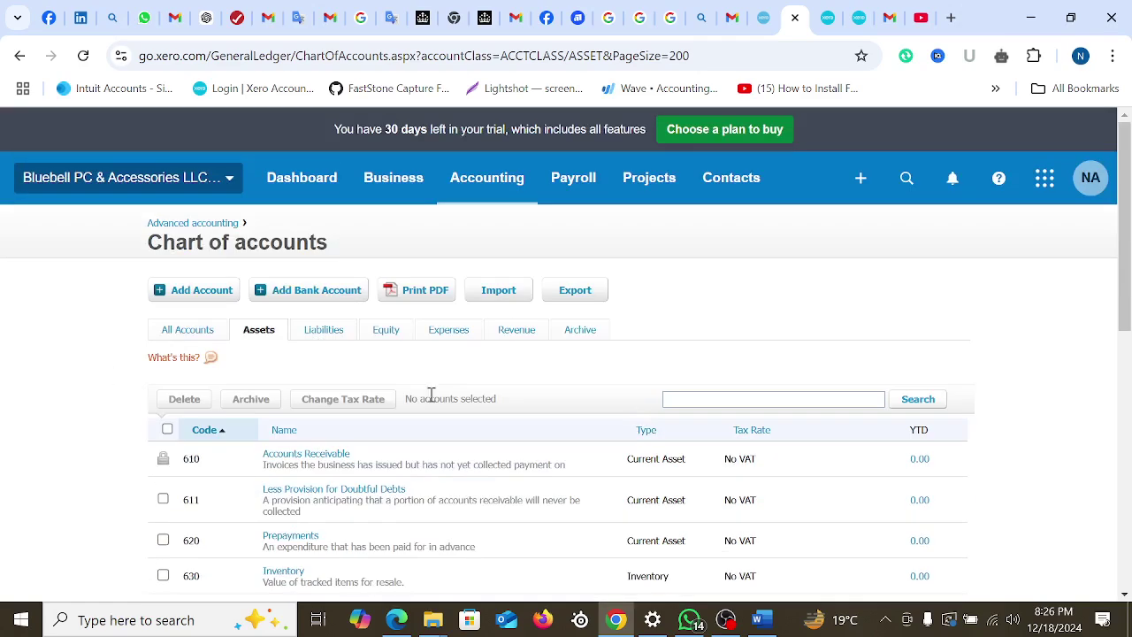
Show only the liability accounts and look through the current and non-current liabilities
click(324, 330)
scroll(491, 379, down, 3)
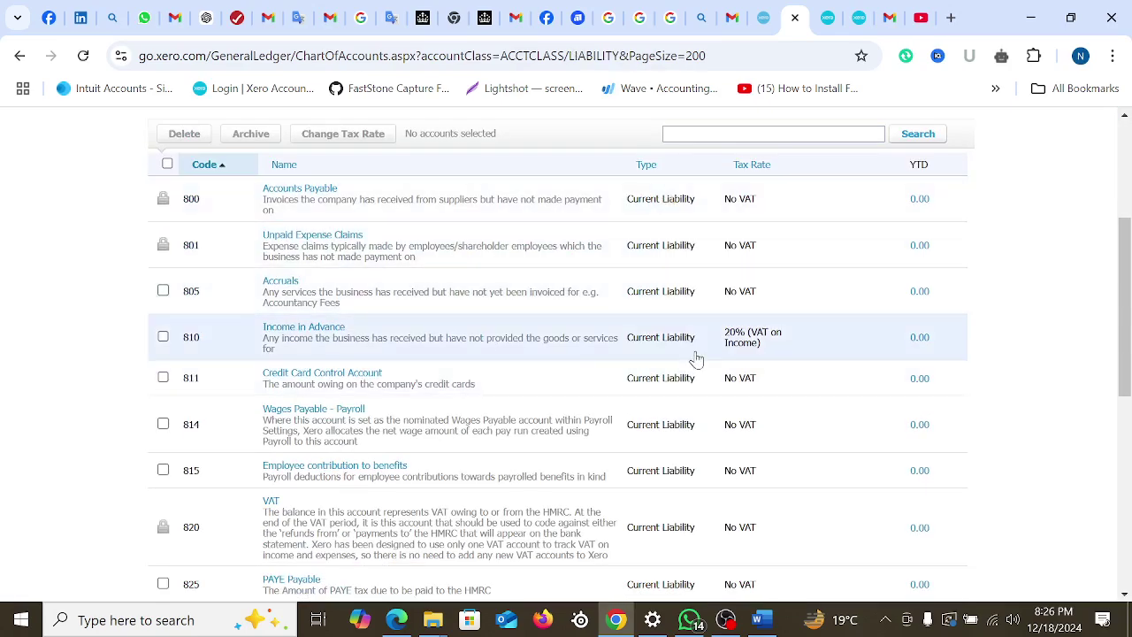
scroll(677, 374, down, 5)
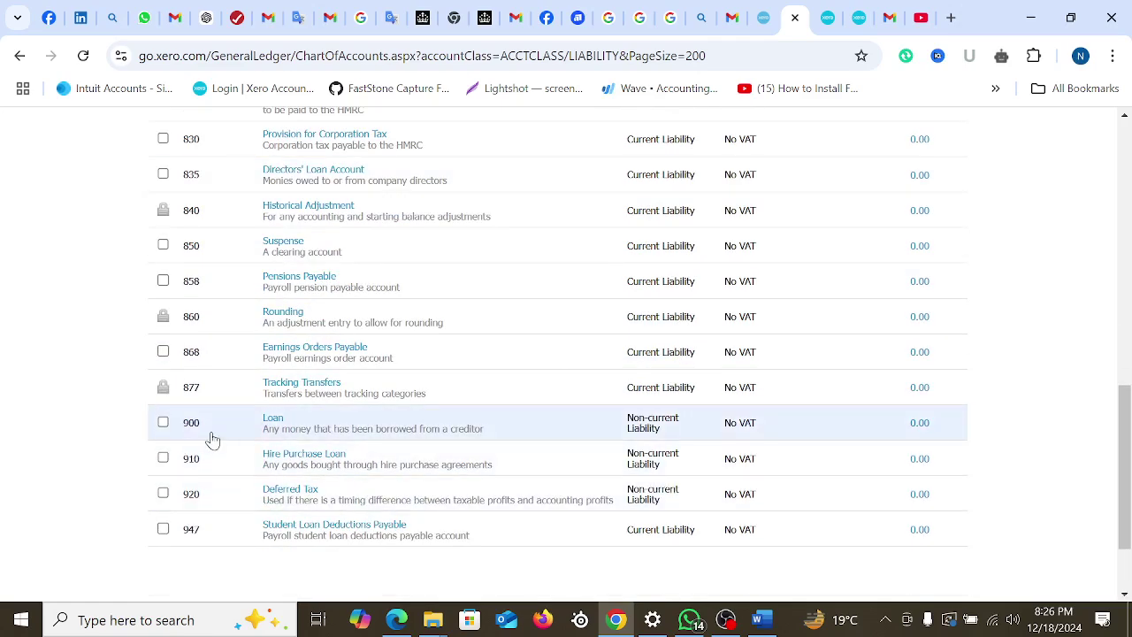
scroll(693, 391, up, 10)
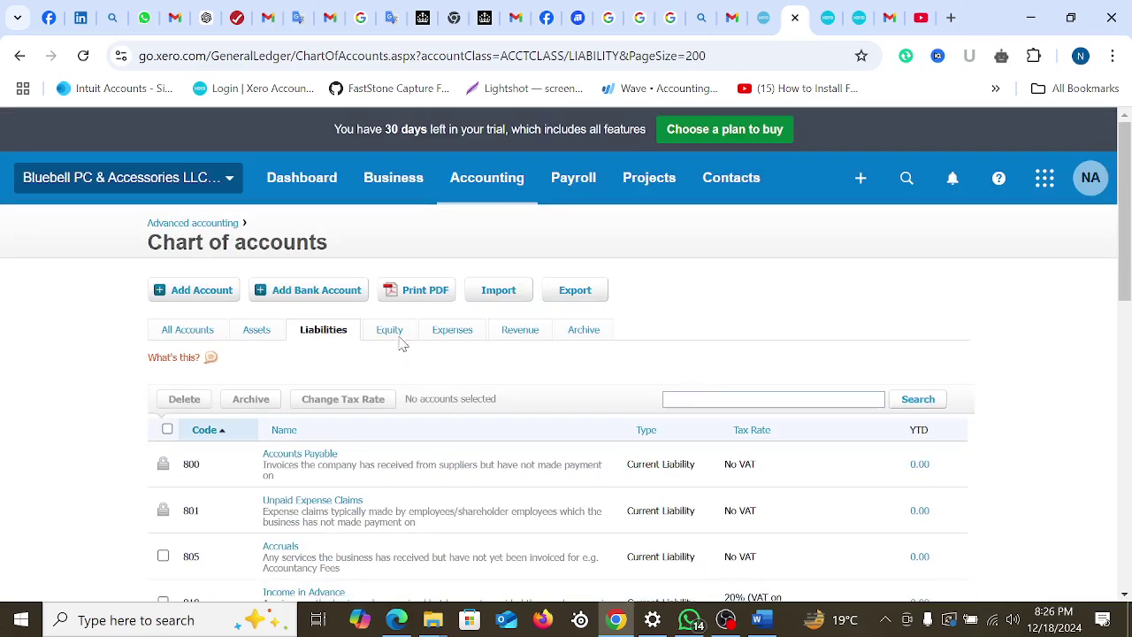
Show the equity accounts and the expense accounts in turn, looking through the expense list down to its last entry
click(398, 338)
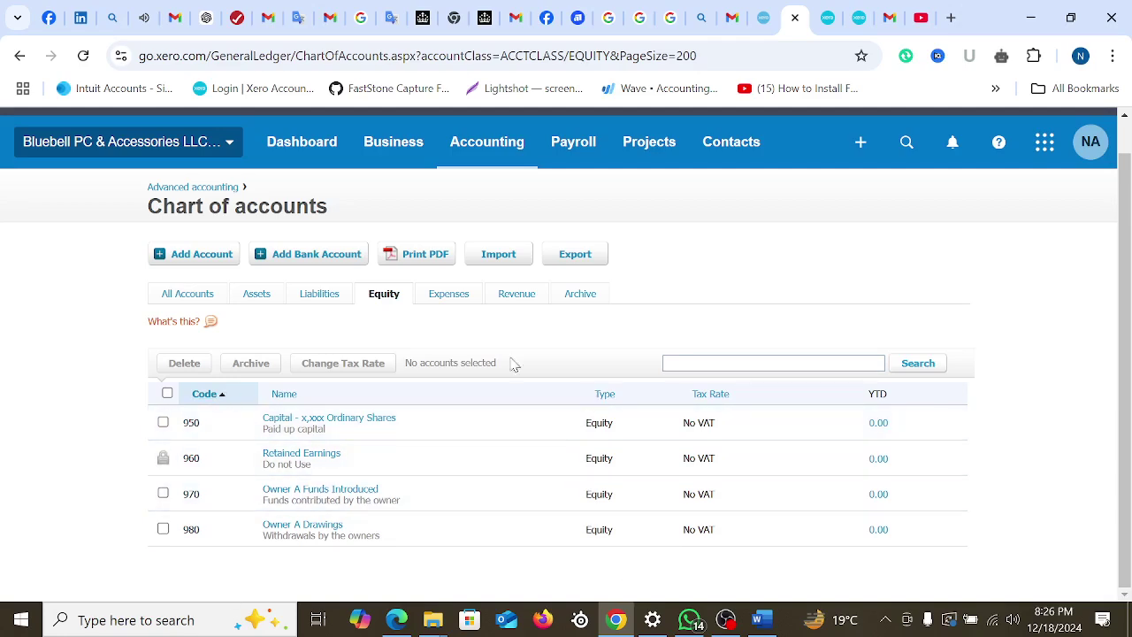
click(445, 295)
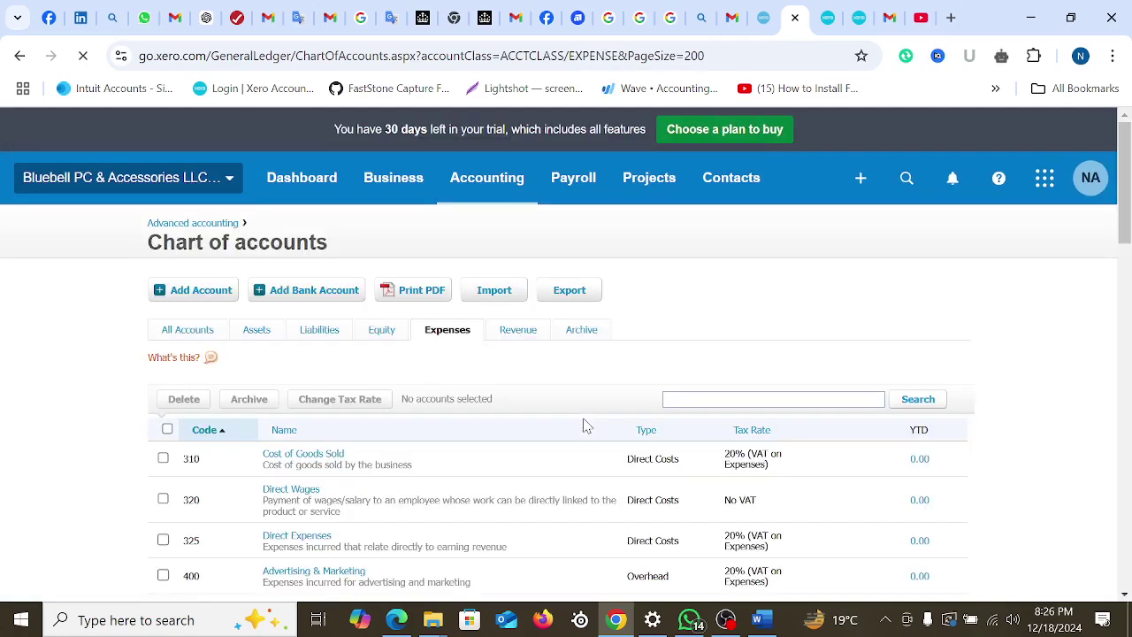
scroll(593, 416, down, 3)
scroll(681, 336, down, 2)
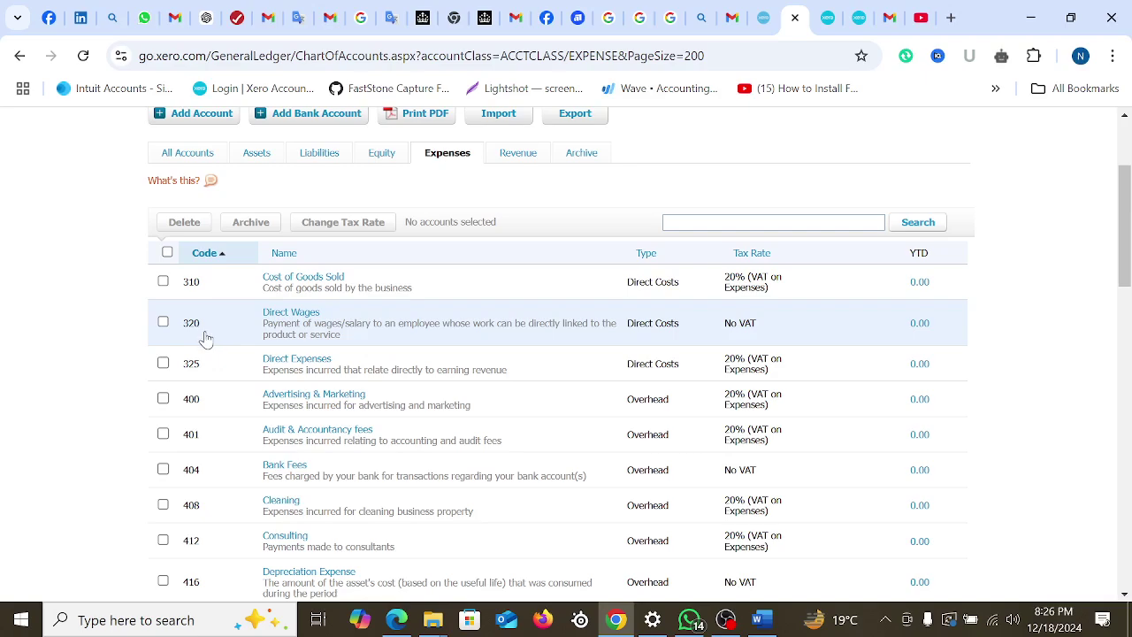
scroll(657, 292, down, 2)
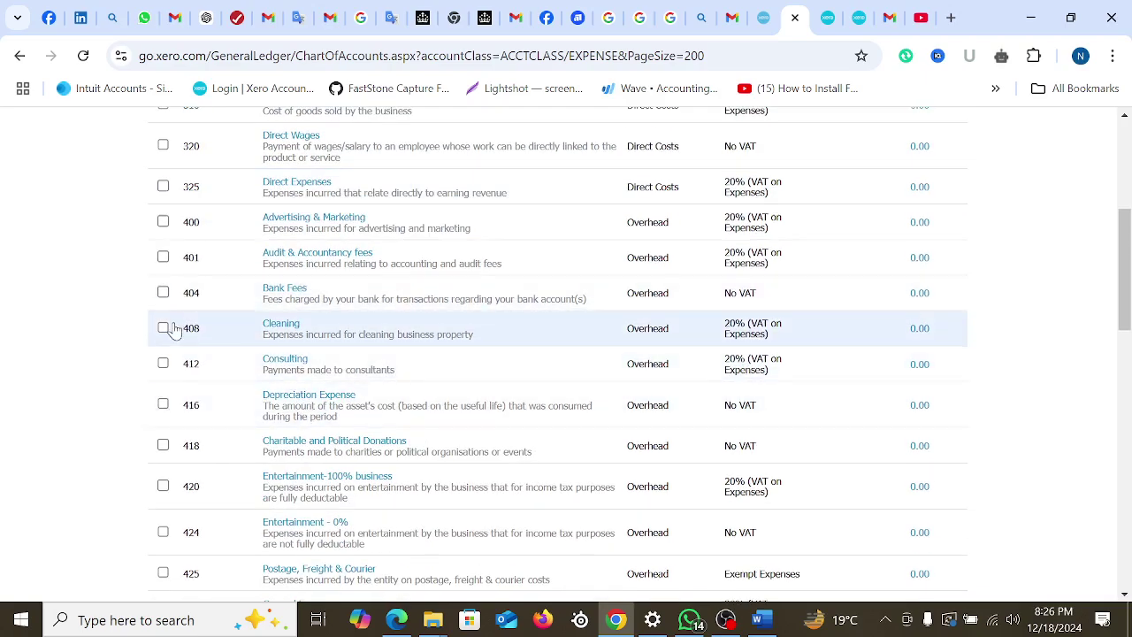
scroll(469, 460, down, 5)
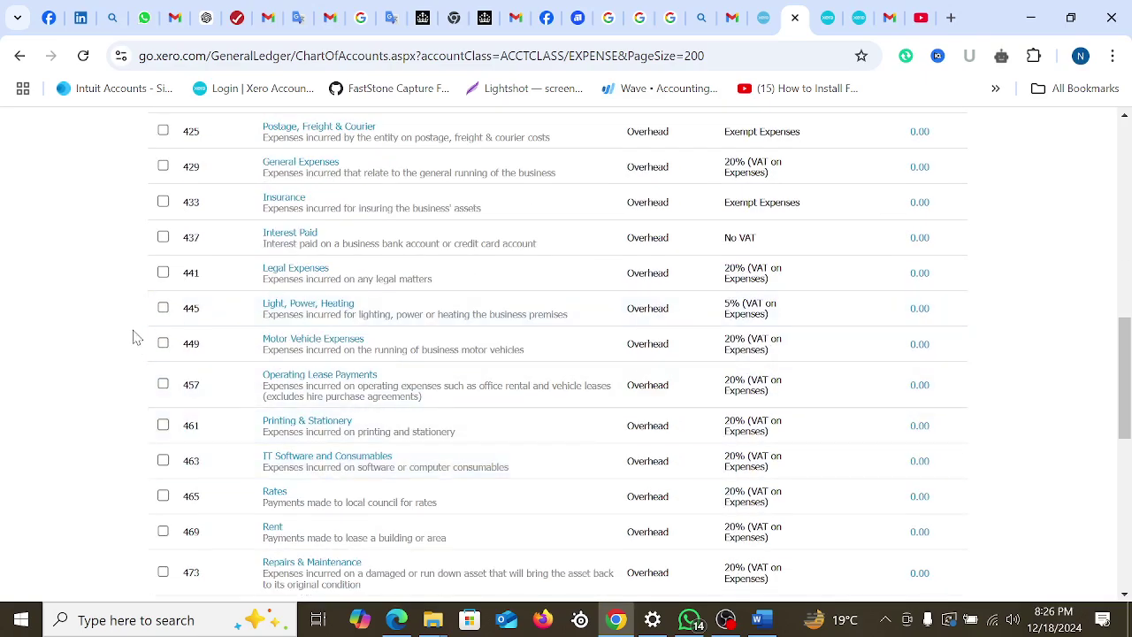
scroll(429, 379, down, 8)
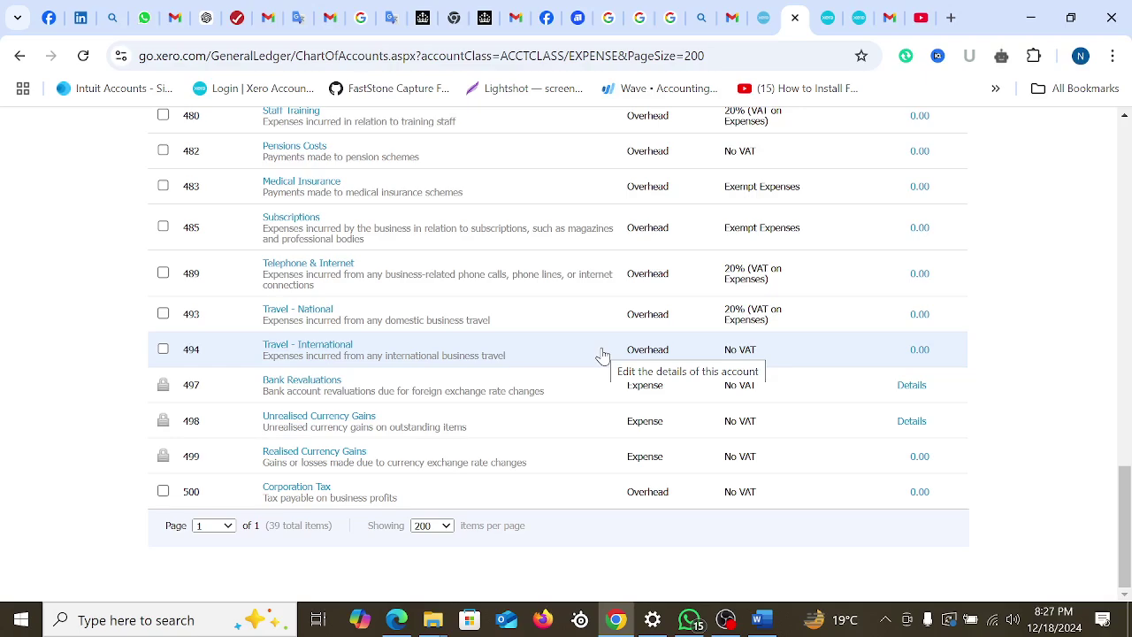
scroll(632, 409, up, 20)
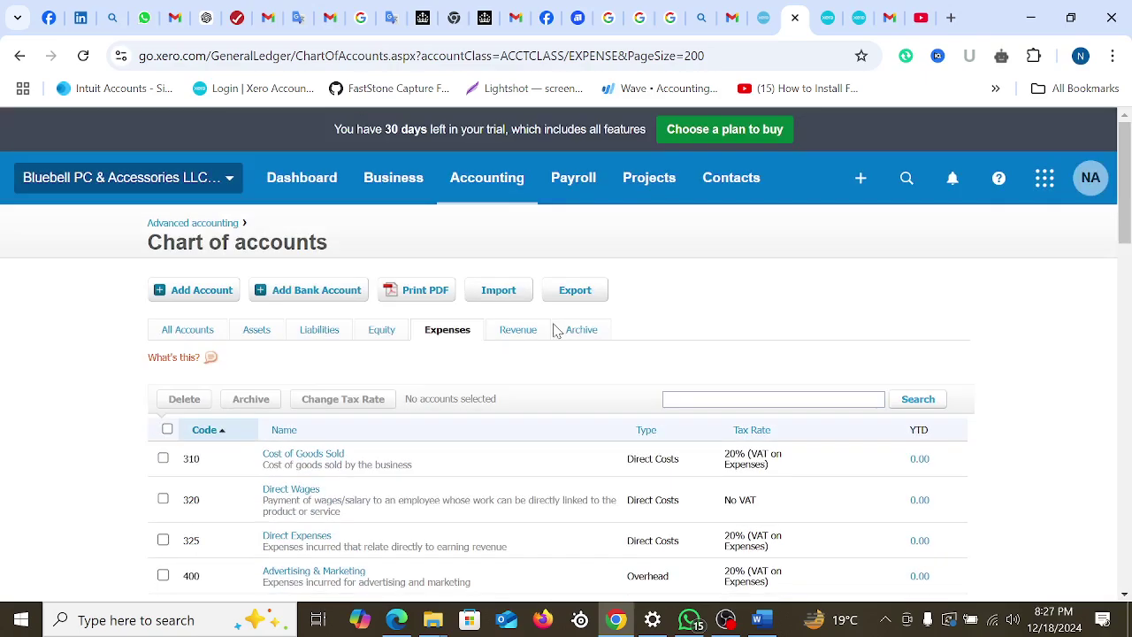
Show the revenue accounts and the archived accounts in turn to examine their names, types and tax rates
click(519, 331)
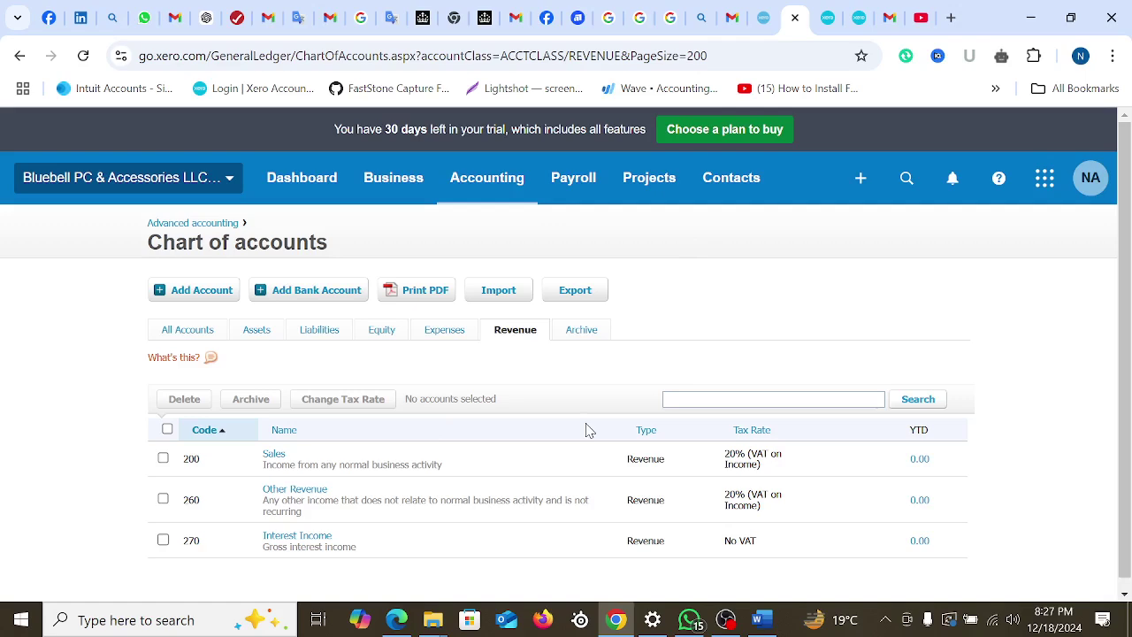
scroll(561, 439, down, 1)
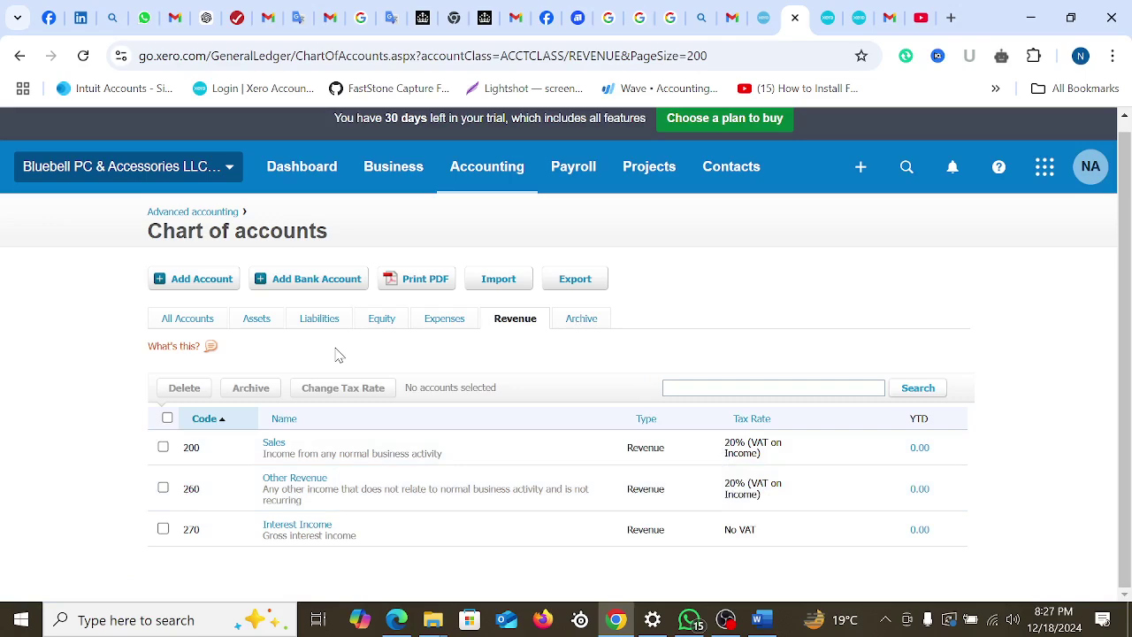
click(581, 320)
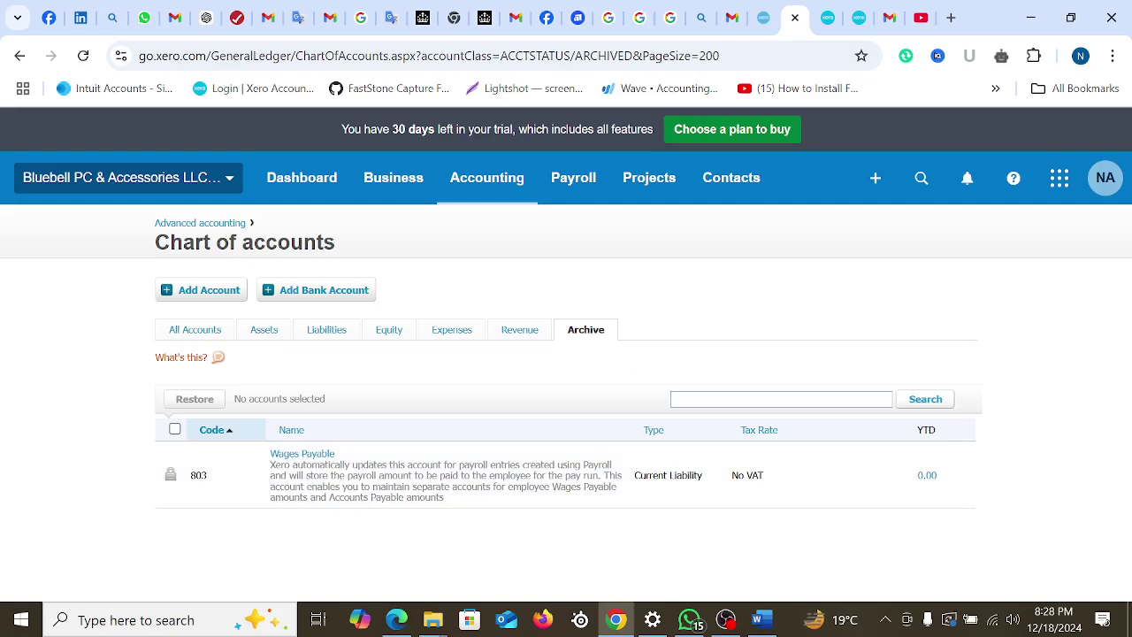
Return to the list of all accounts and examine the first revenue, direct cost and overhead entries with their tax rates
click(195, 330)
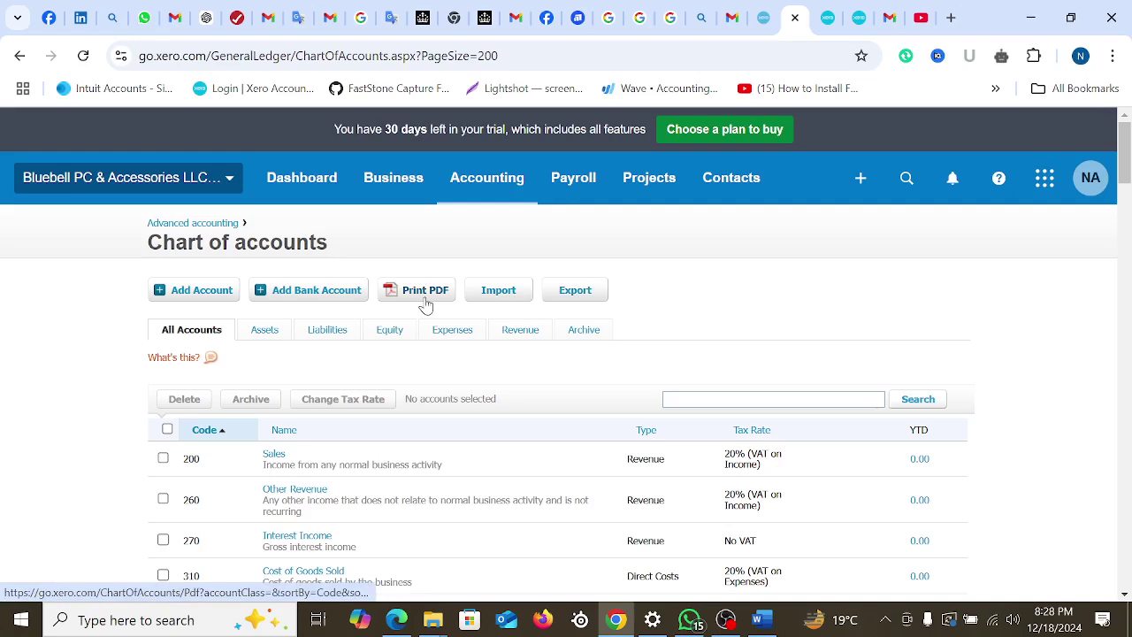
scroll(652, 513, down, 5)
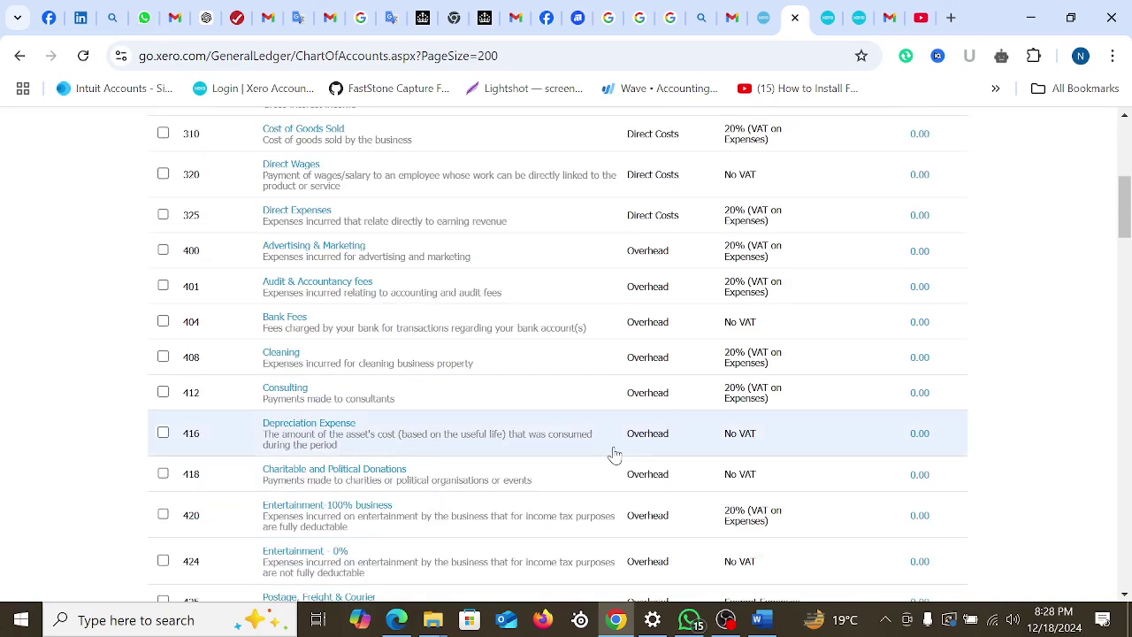
scroll(615, 454, up, 2)
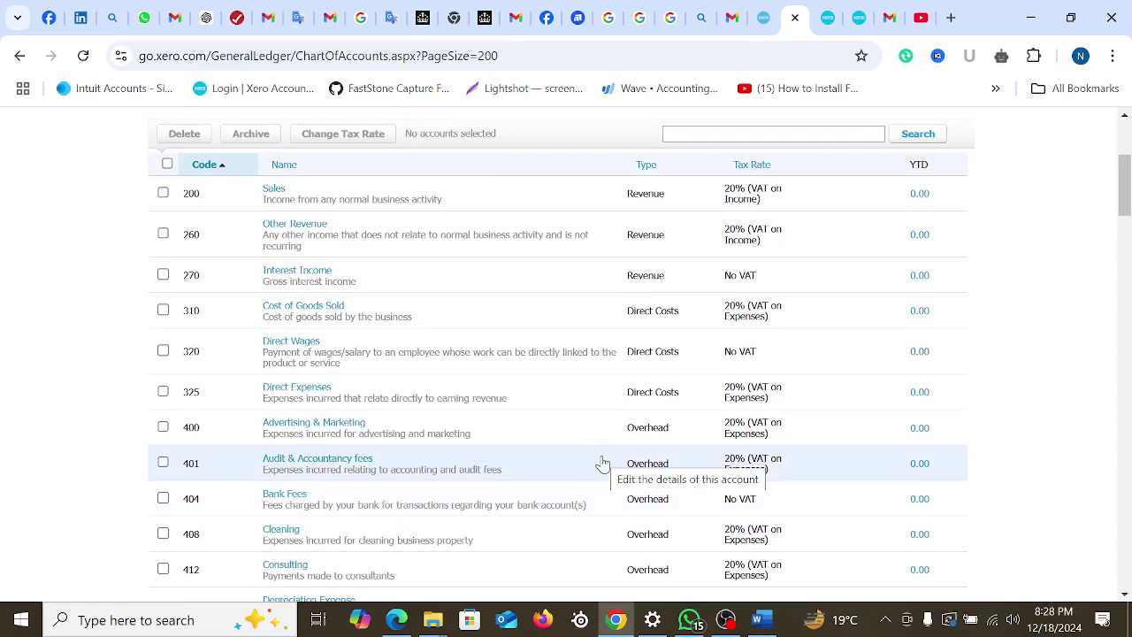
scroll(600, 463, up, 3)
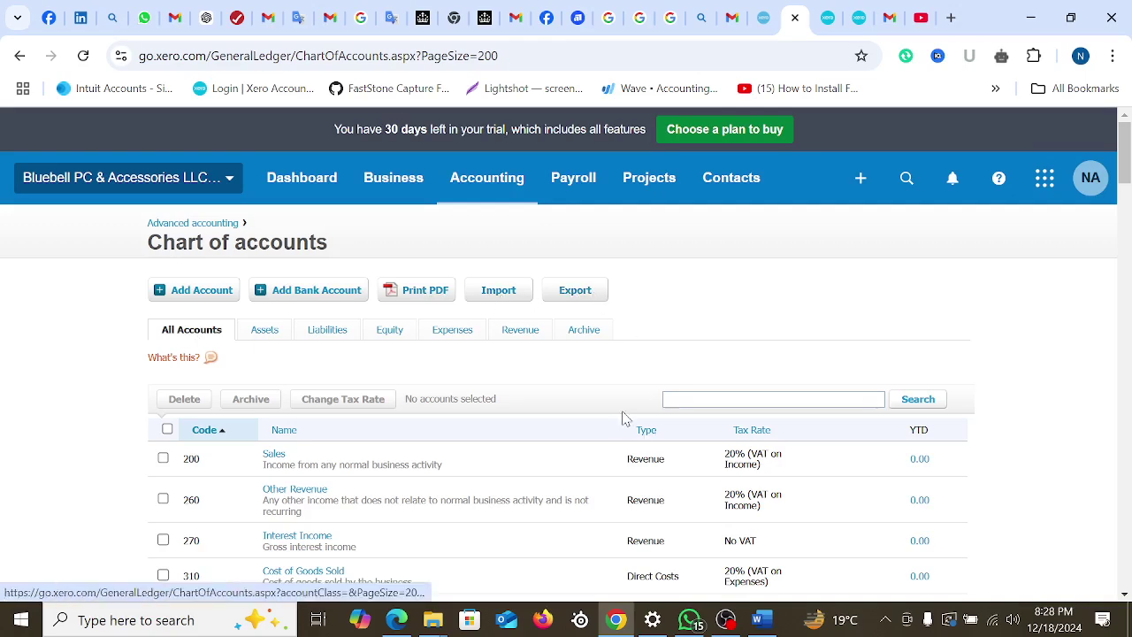
scroll(623, 418, down, 3)
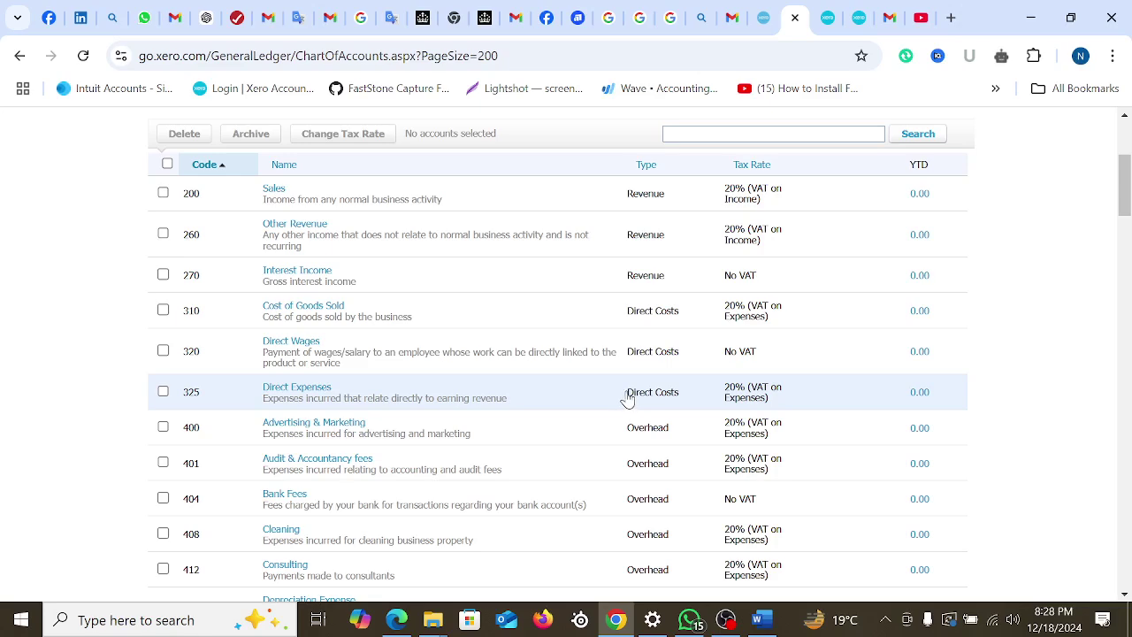
scroll(614, 397, up, 3)
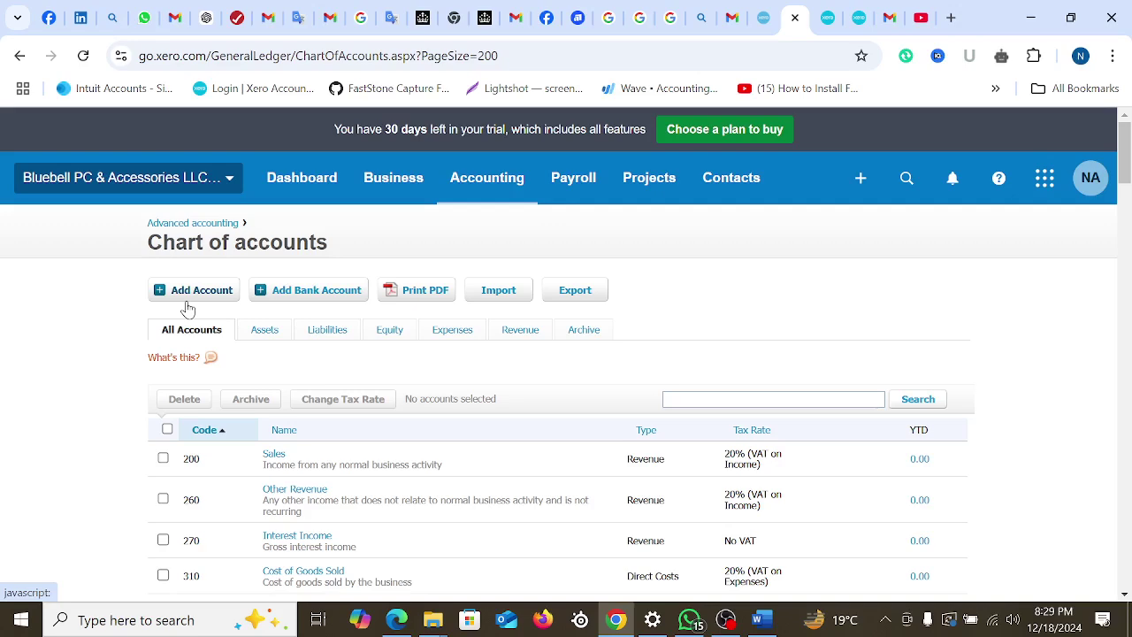
scroll(791, 475, down, 4)
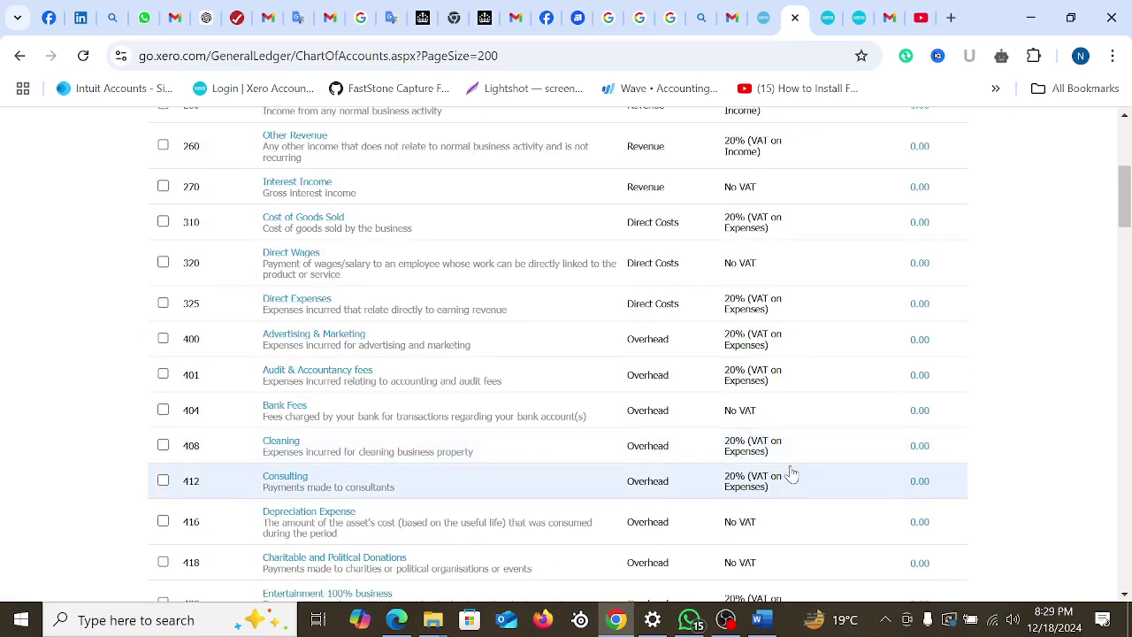
scroll(792, 475, up, 2)
scroll(791, 475, up, 2)
scroll(789, 474, down, 1)
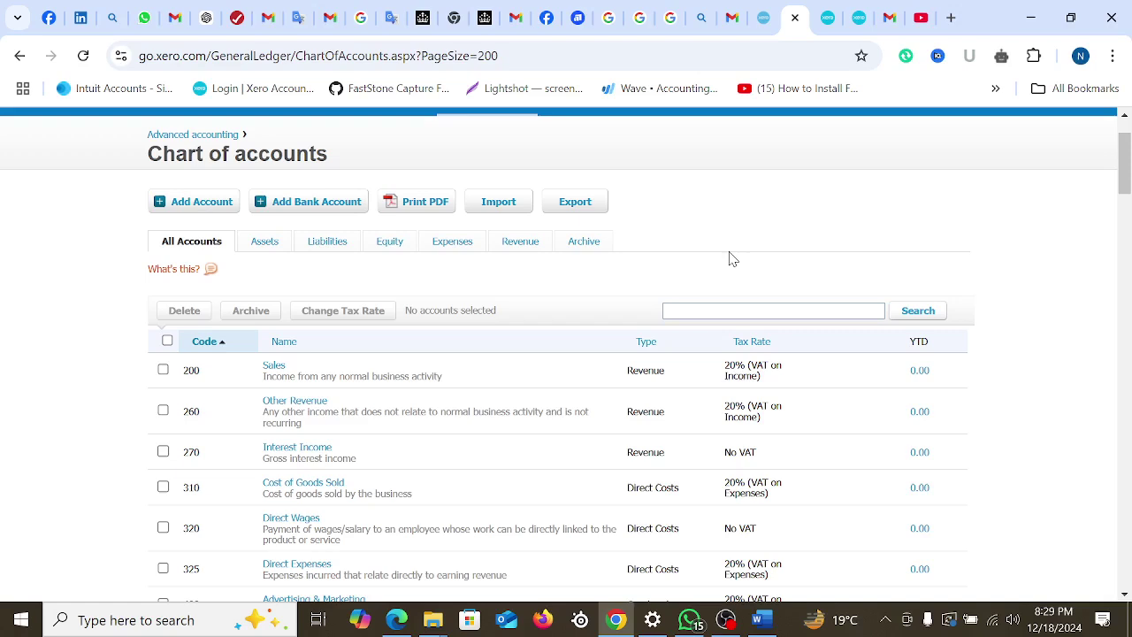
From the chart of accounts import page, download the example CSV for a VAT registered company and view it in Excel
click(502, 209)
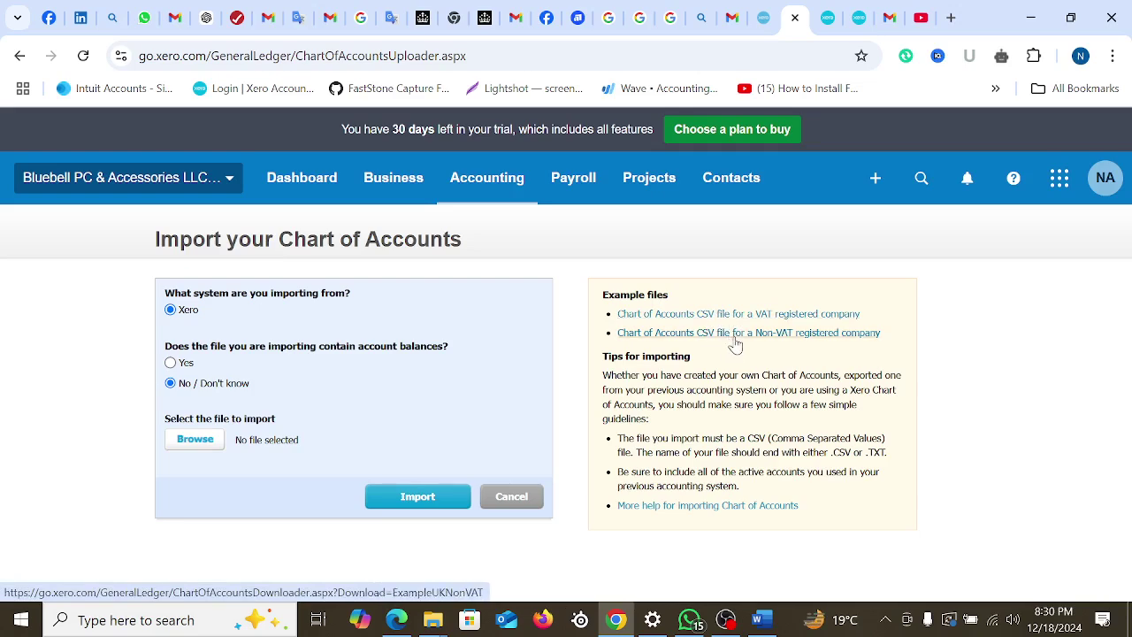
click(732, 316)
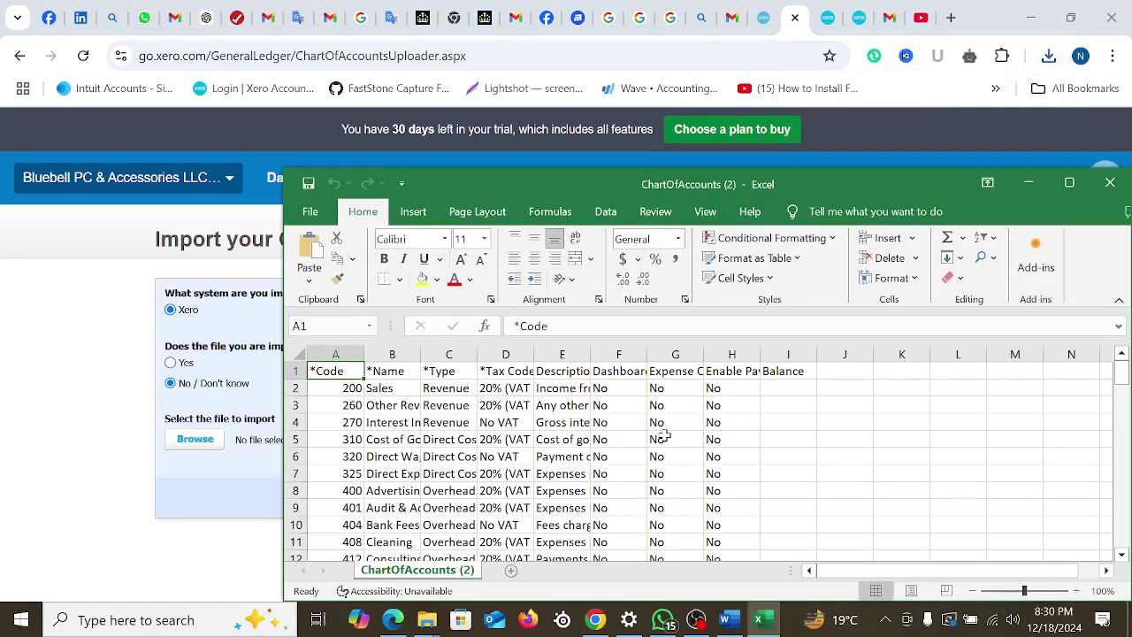
click(1069, 183)
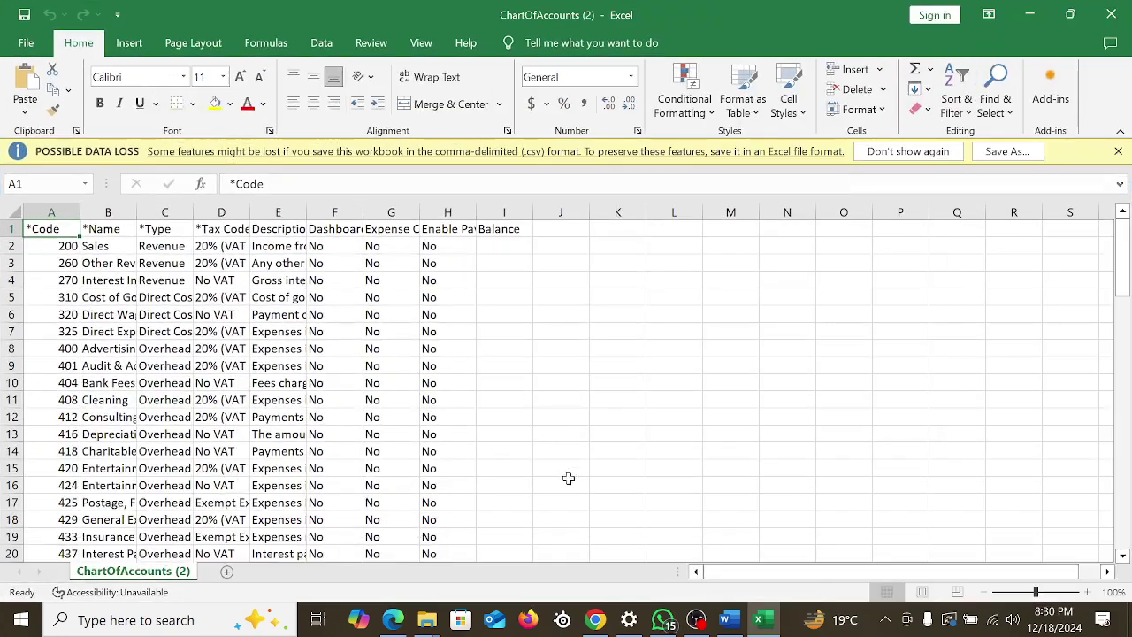
click(718, 382)
click(1030, 15)
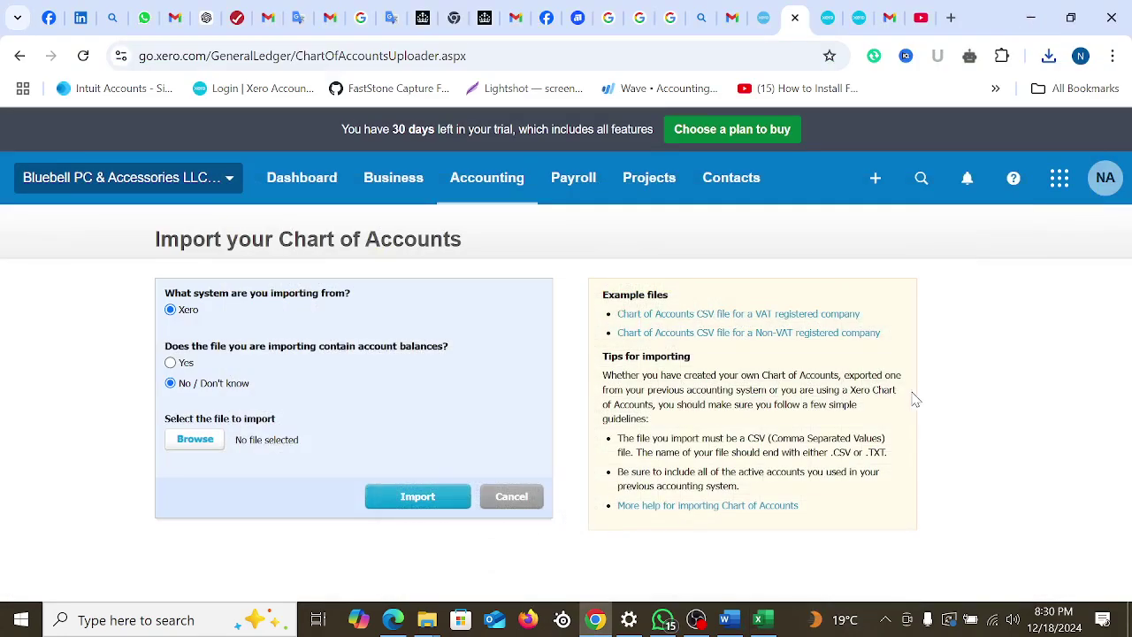
Download the example chart of accounts CSV for a Non-VAT registered company and open it in Excel
click(764, 332)
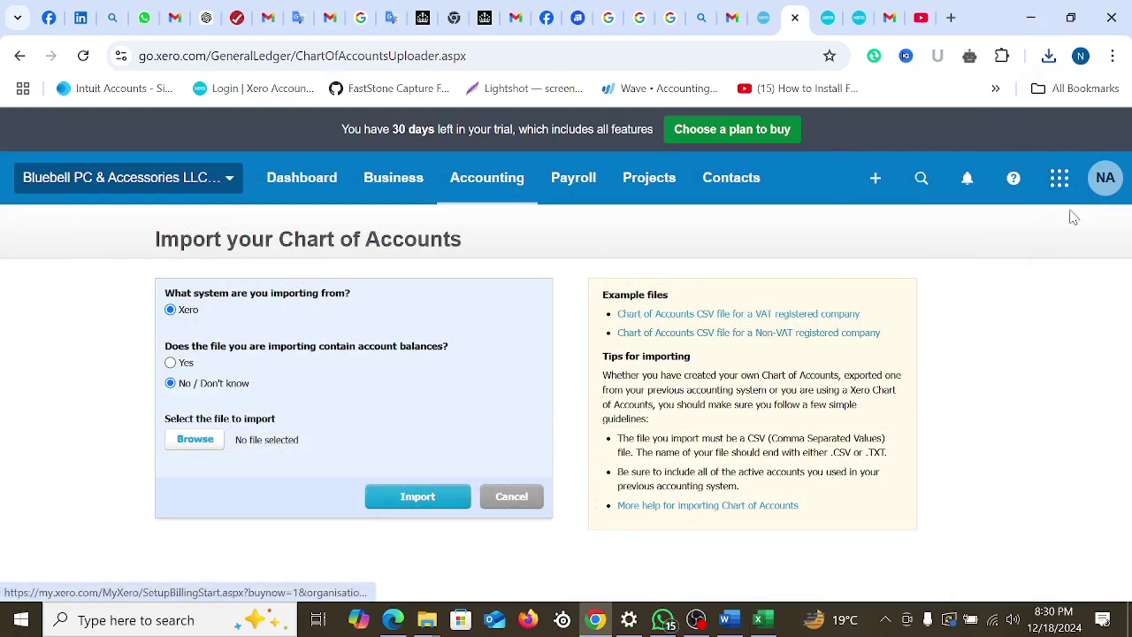
click(1049, 57)
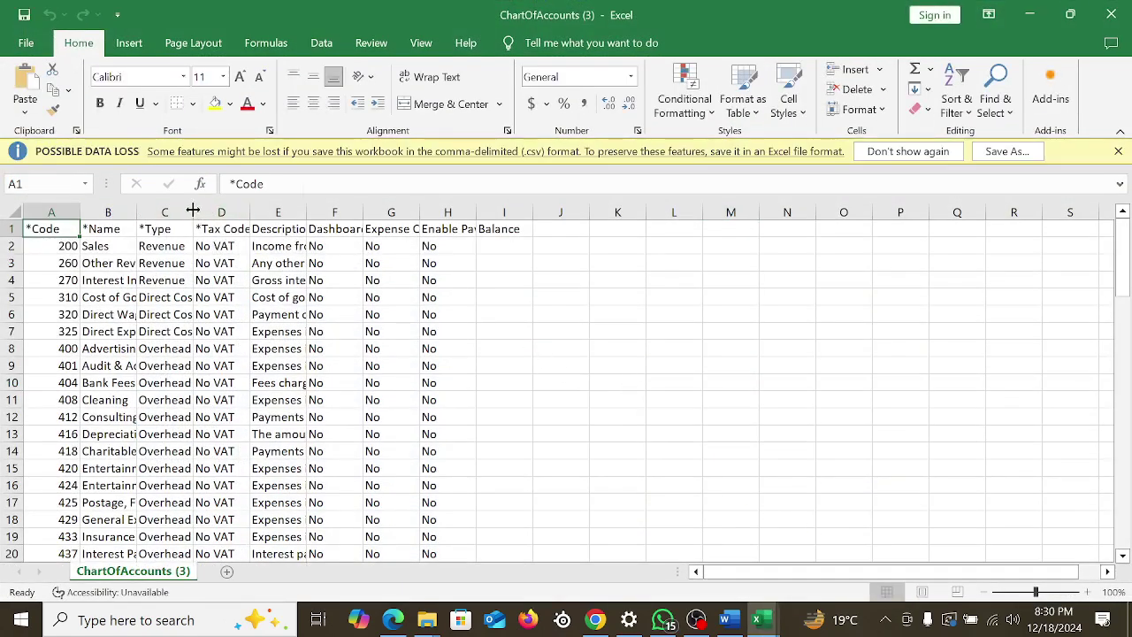
Widen the Type and Tax Code columns and review their entries down to the last account
drag(193, 212, 269, 212)
drag(150, 247, 283, 553)
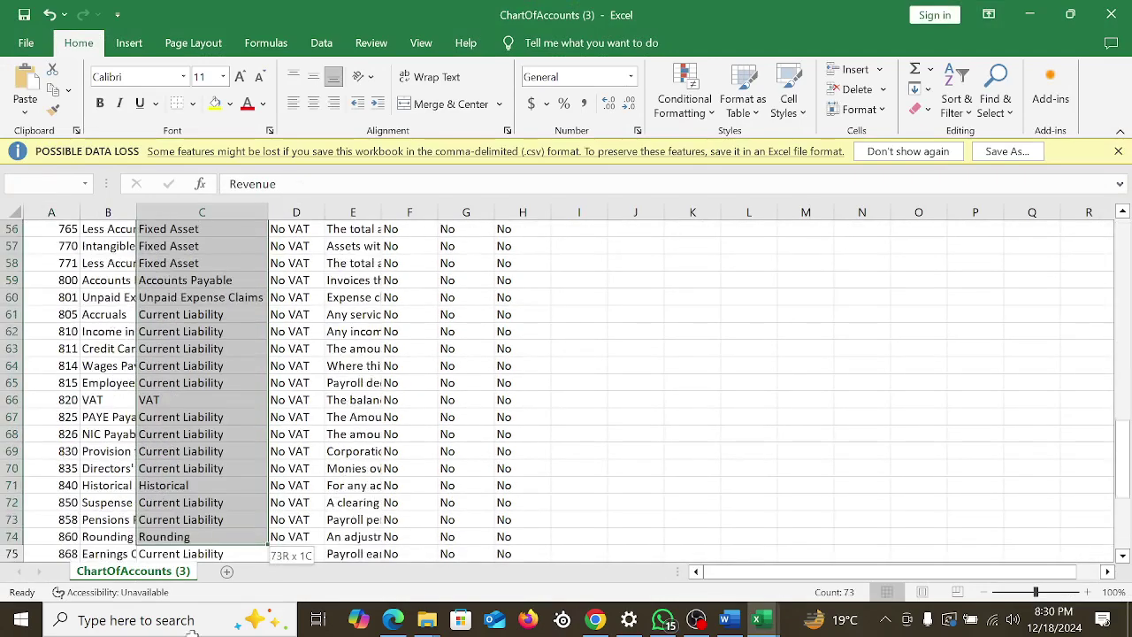
scroll(328, 336, up, 19)
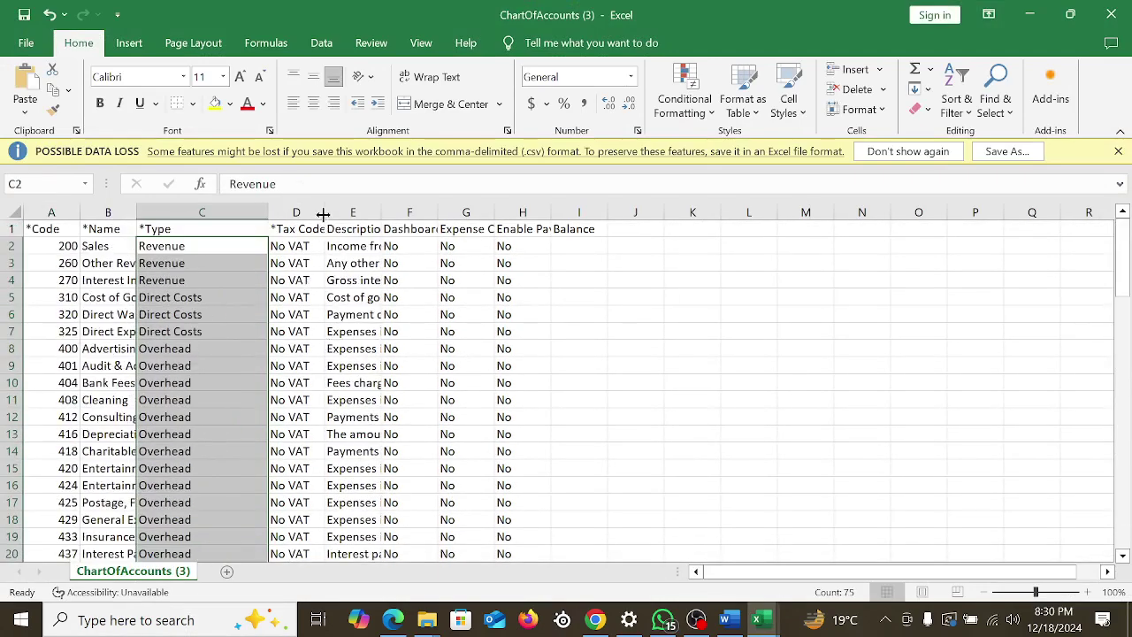
drag(325, 212, 300, 503)
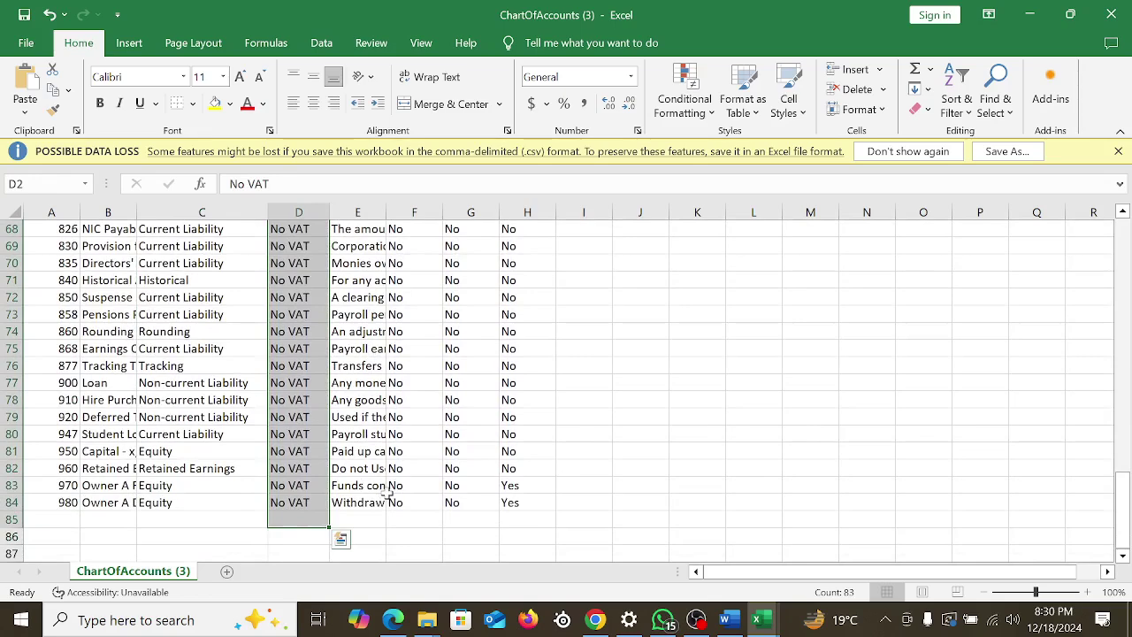
click(872, 432)
Switch to the ChartOfAccounts (2) workbook, fit the Tax Code column to its contents and review the tax codes
mouse_move(766, 627)
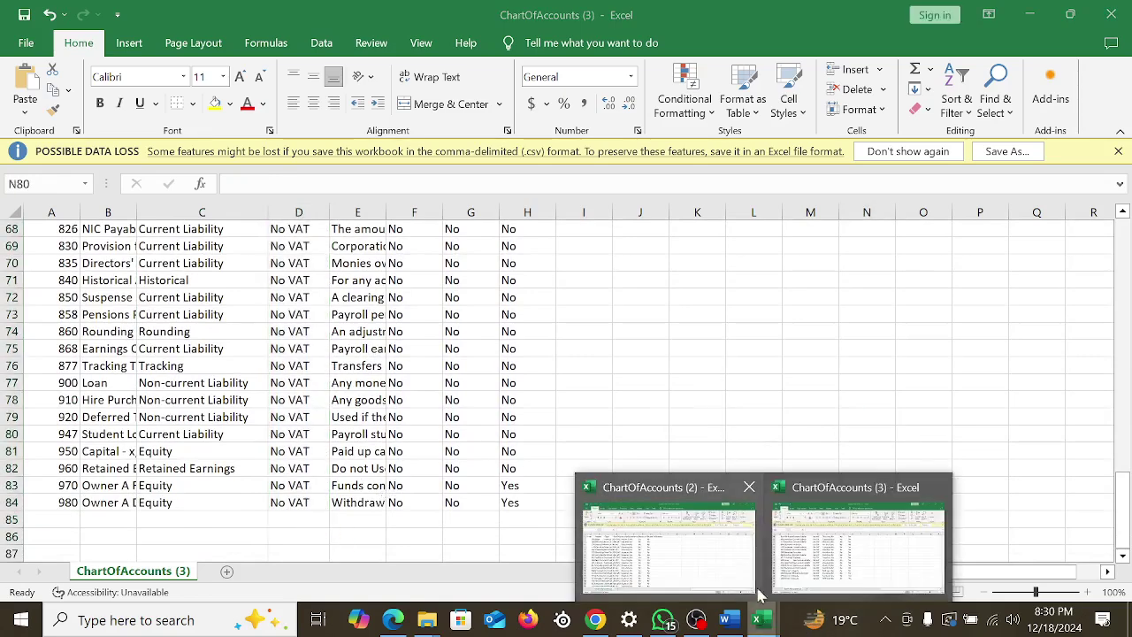
click(669, 533)
double_click(247, 209)
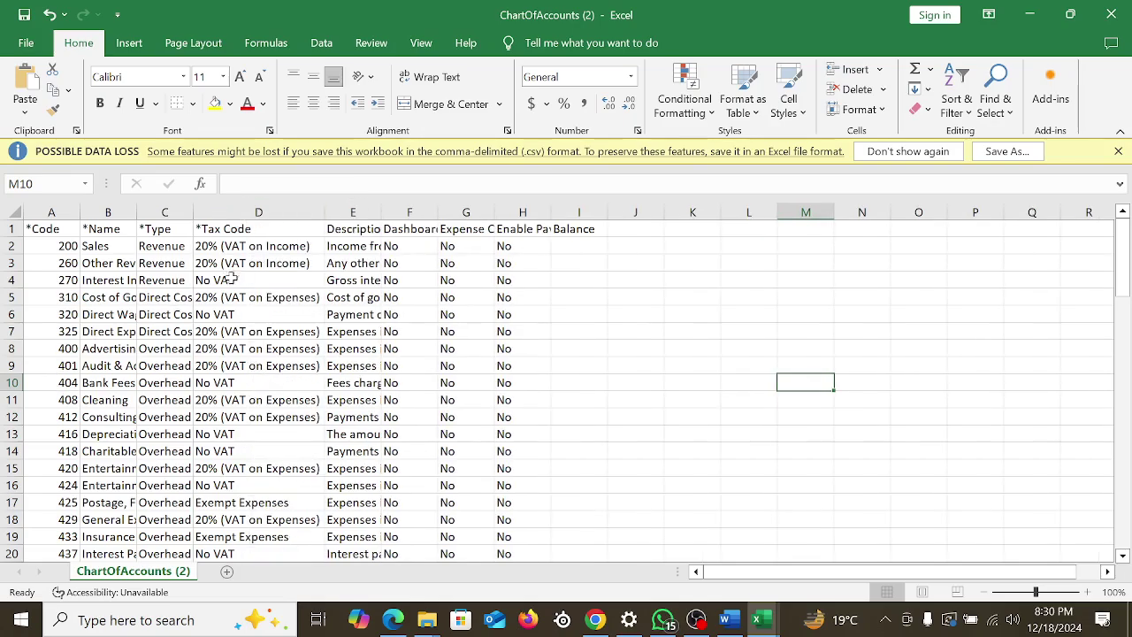
drag(234, 247, 221, 632)
scroll(202, 553, up, 5)
scroll(201, 553, up, 10)
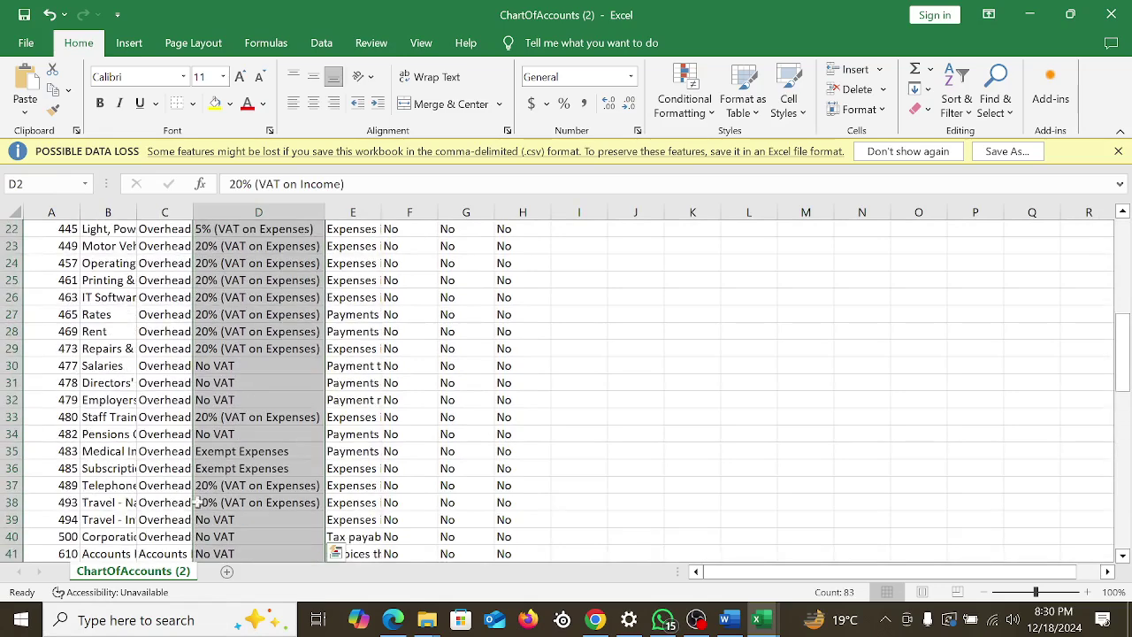
drag(248, 319, 271, 393)
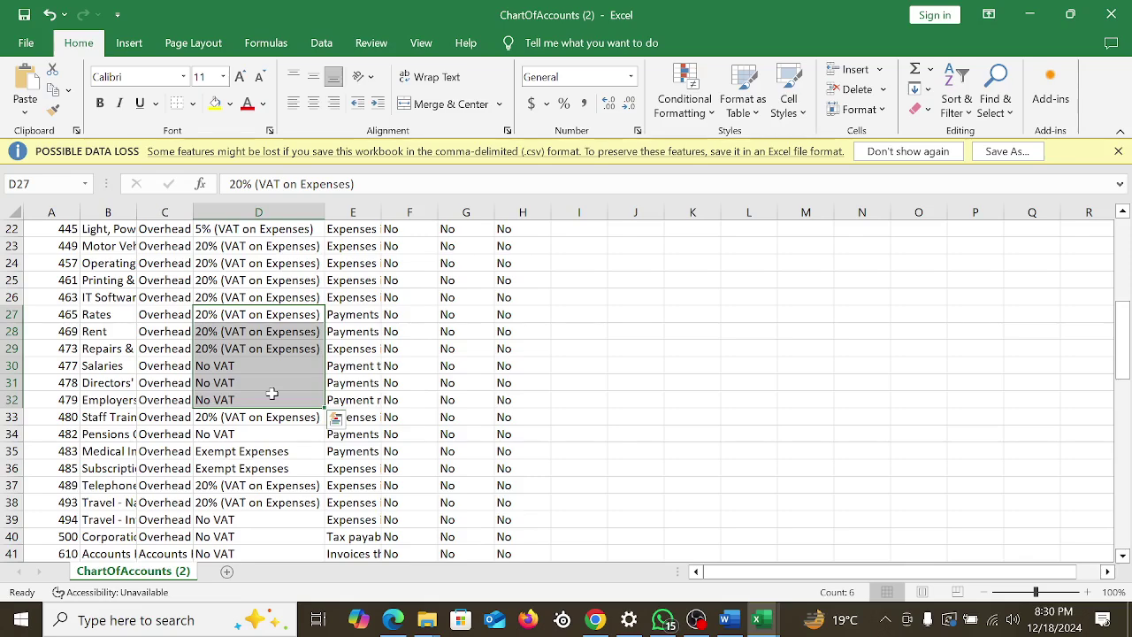
Dismiss the possible data loss notice and return to the beginning of the account list
click(1120, 152)
click(680, 349)
scroll(680, 341, up, 7)
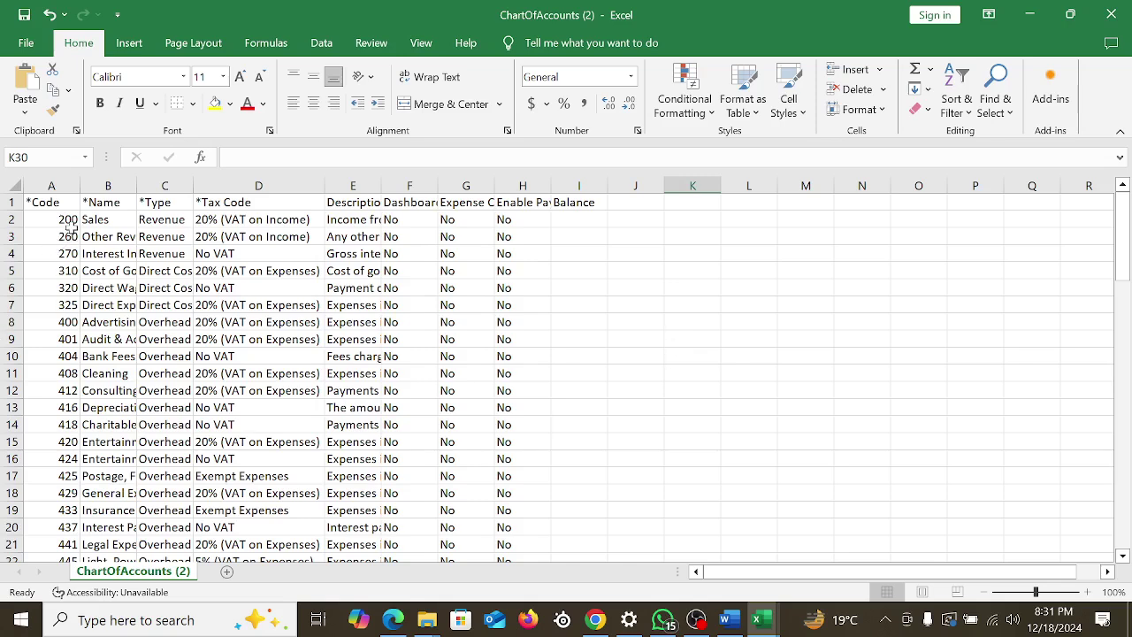
Look through the account codes down the Code column and return to the first accounts to examine their types
drag(68, 219, 70, 511)
scroll(168, 420, up, 6)
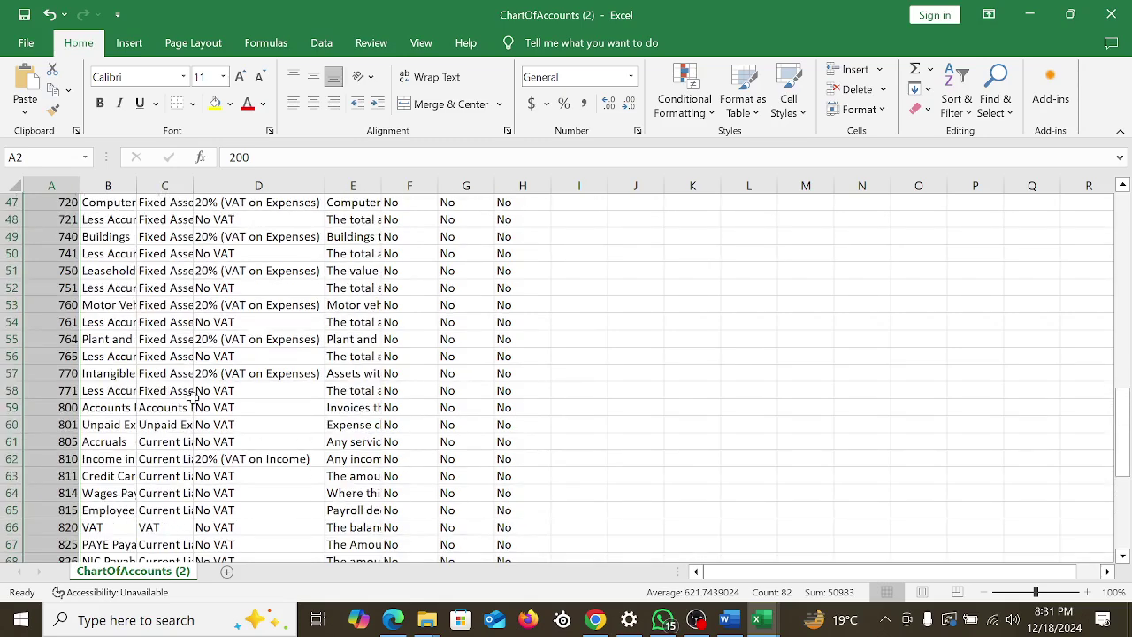
click(183, 357)
click(76, 322)
scroll(100, 338, up, 15)
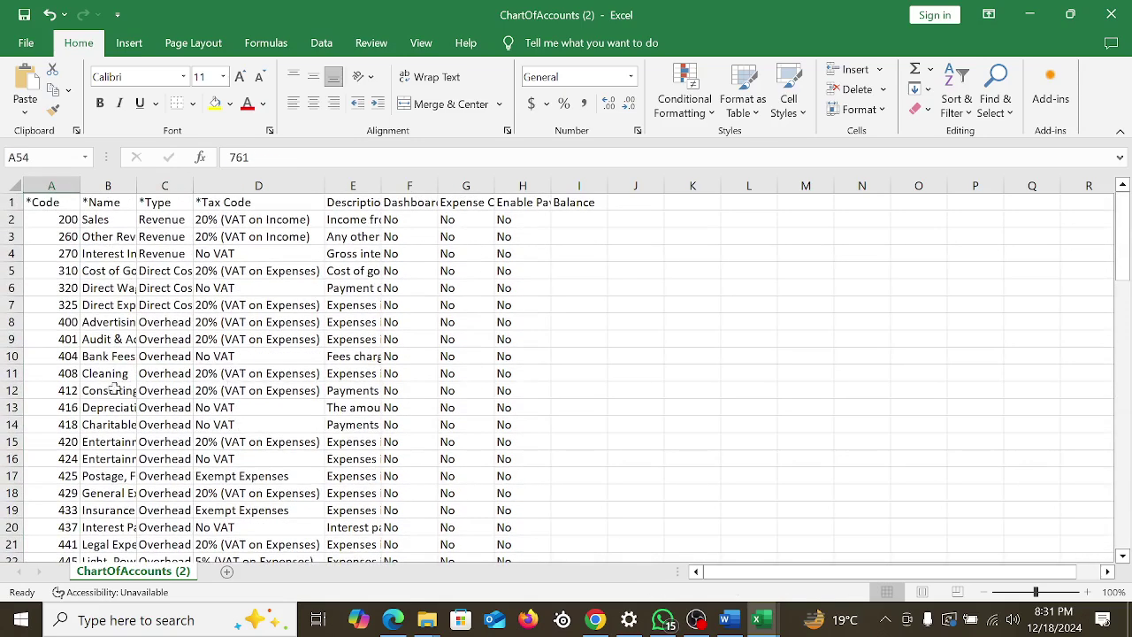
click(171, 370)
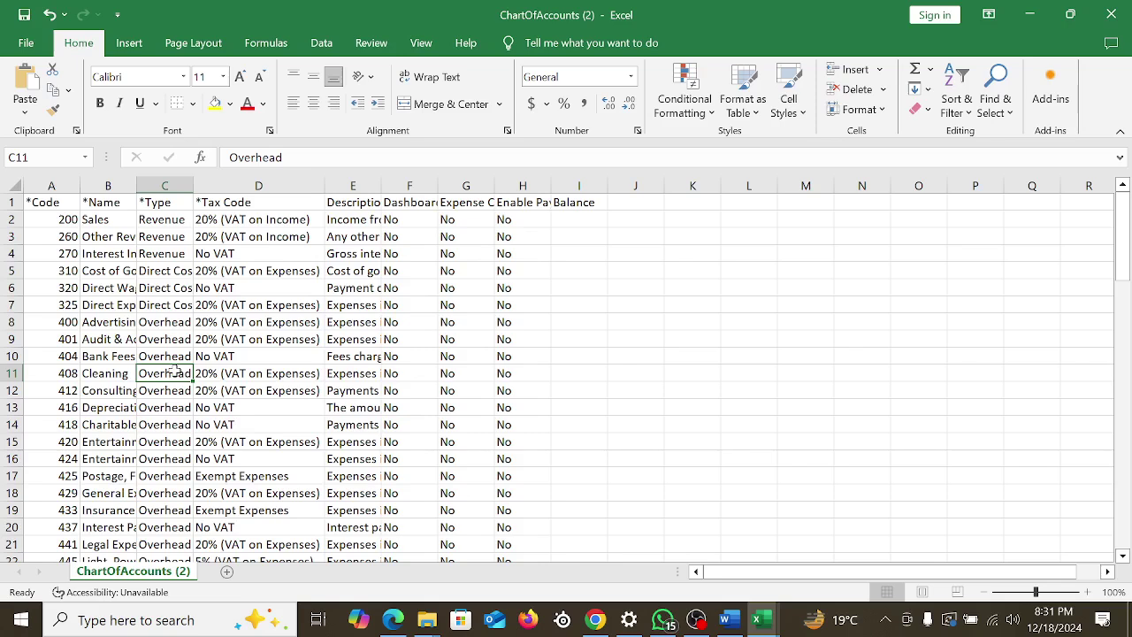
Highlight account rows 2 to 18 below the header row and clear the selection
click(694, 354)
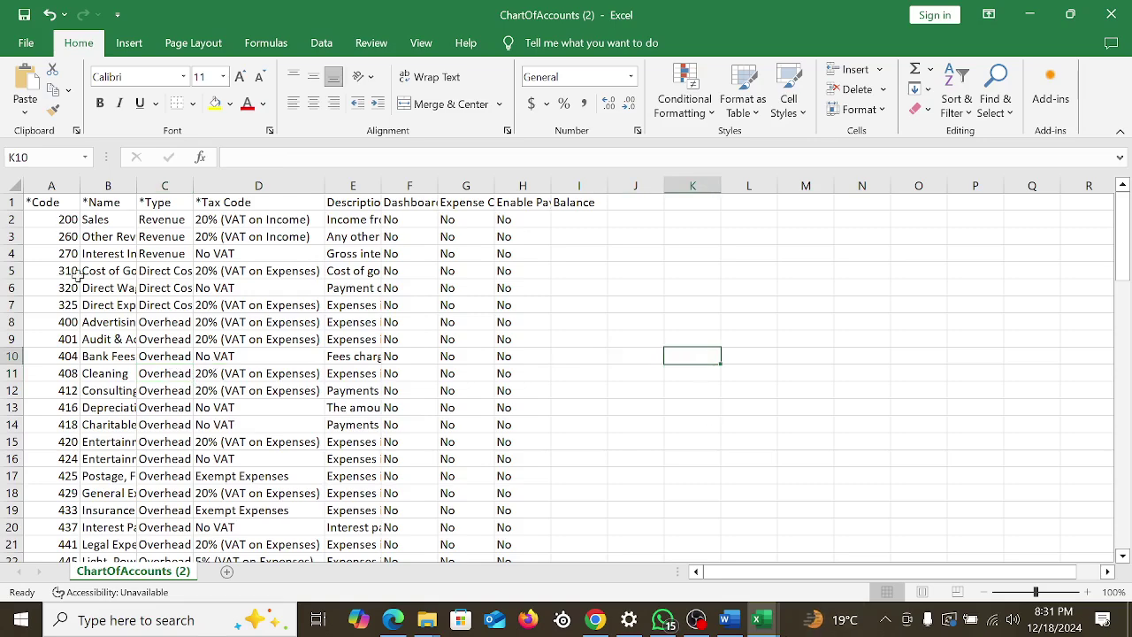
drag(12, 220, 11, 493)
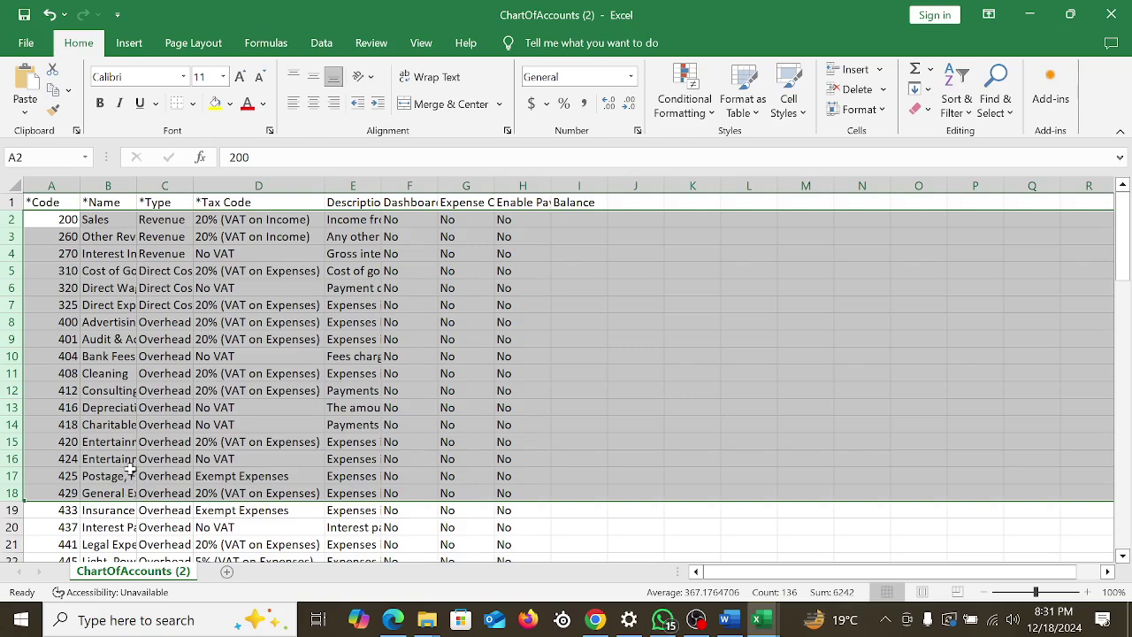
click(200, 389)
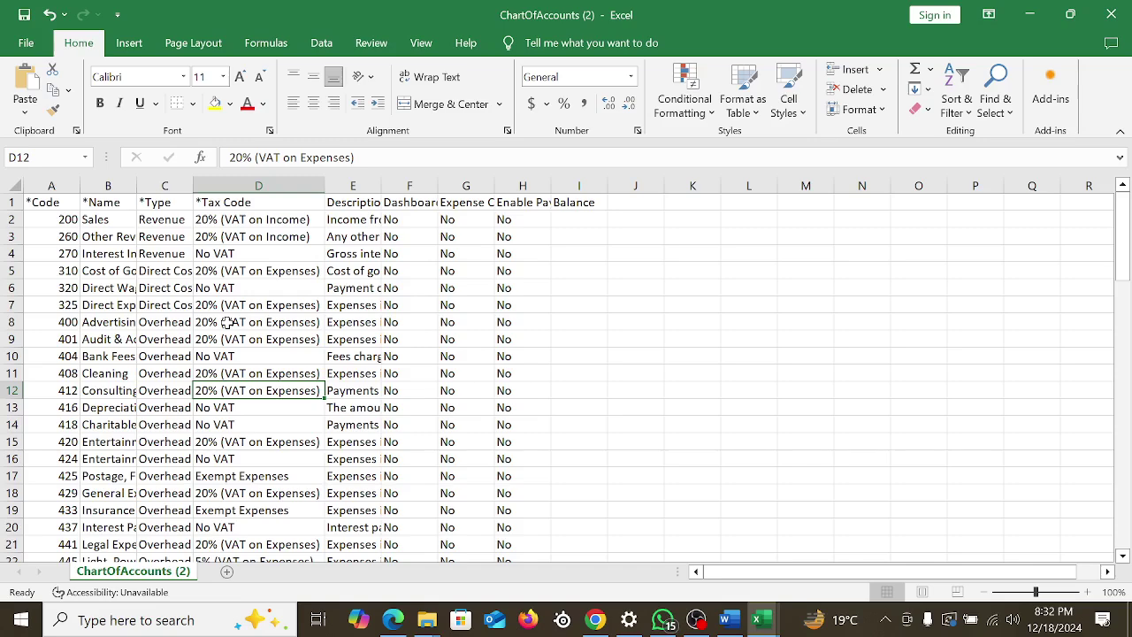
Delete all account rows below the header, rows 2 to 84, and undo the deletion
drag(10, 219, 316, 604)
right_click(579, 466)
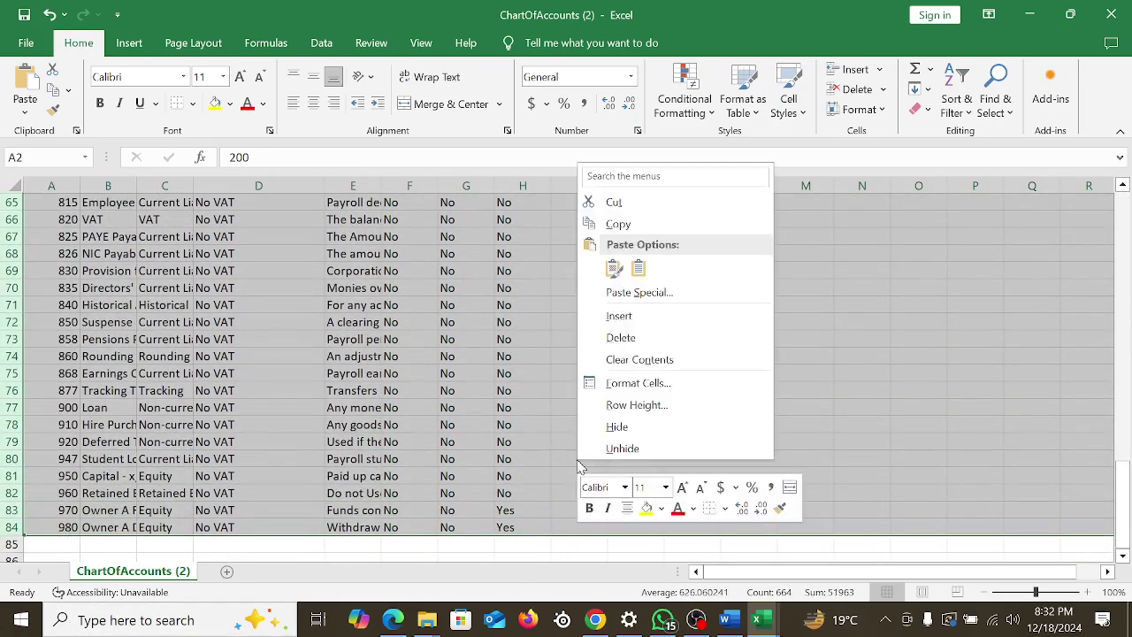
click(620, 339)
drag(53, 253, 487, 473)
click(673, 403)
key(ctrl+z)
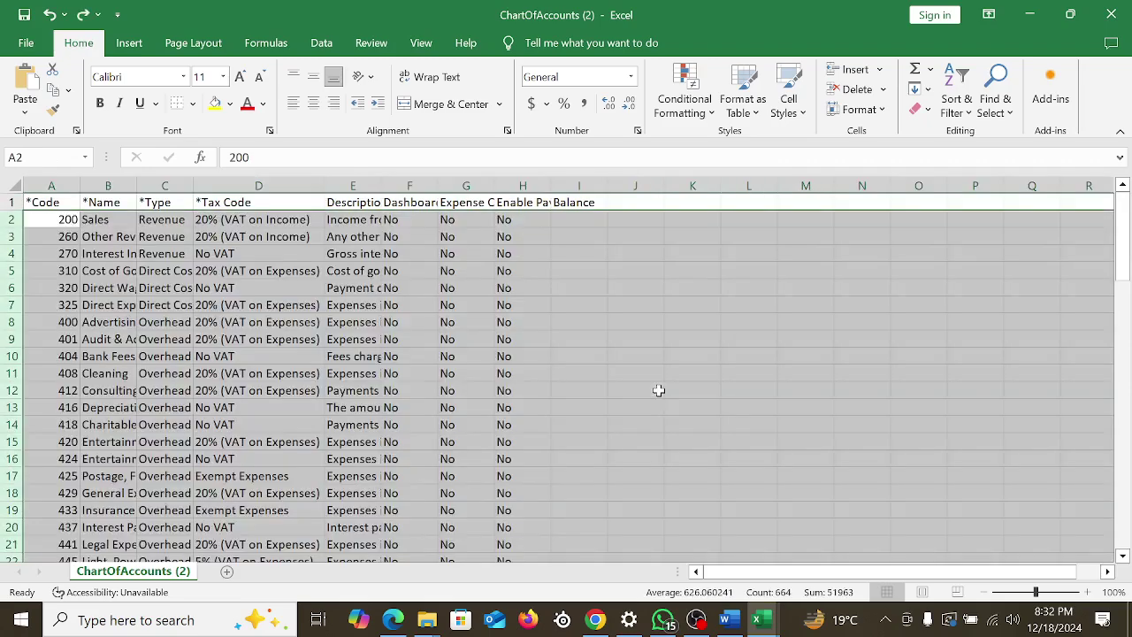
click(573, 366)
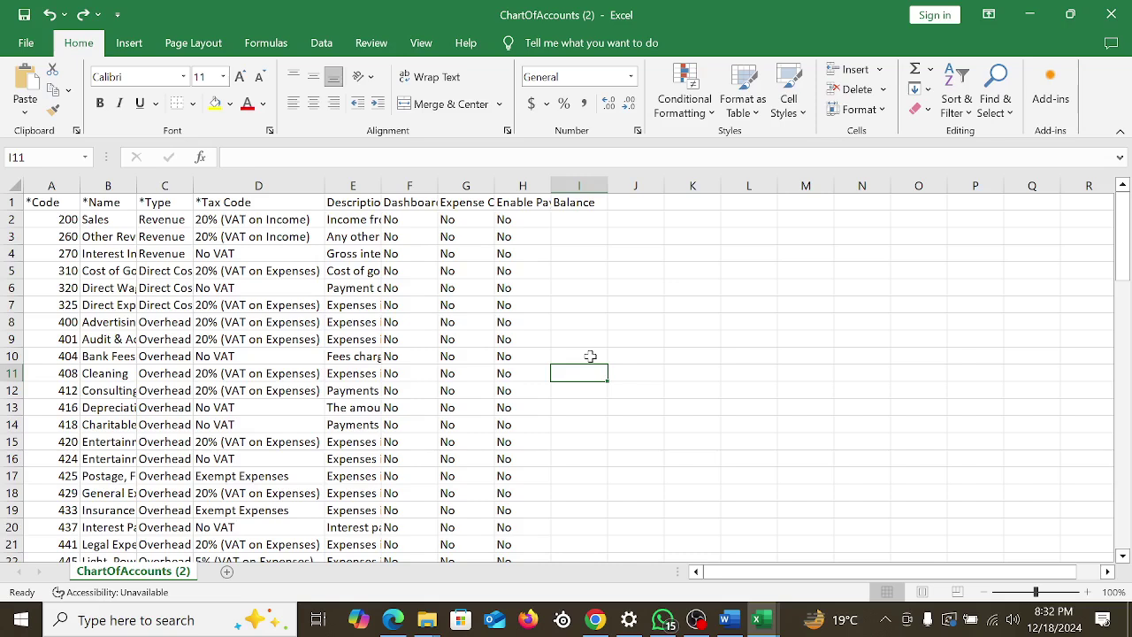
Switch to Xero in Chrome and open the chart of accounts from the advanced accounting settings
click(743, 405)
scroll(535, 451, down, 3)
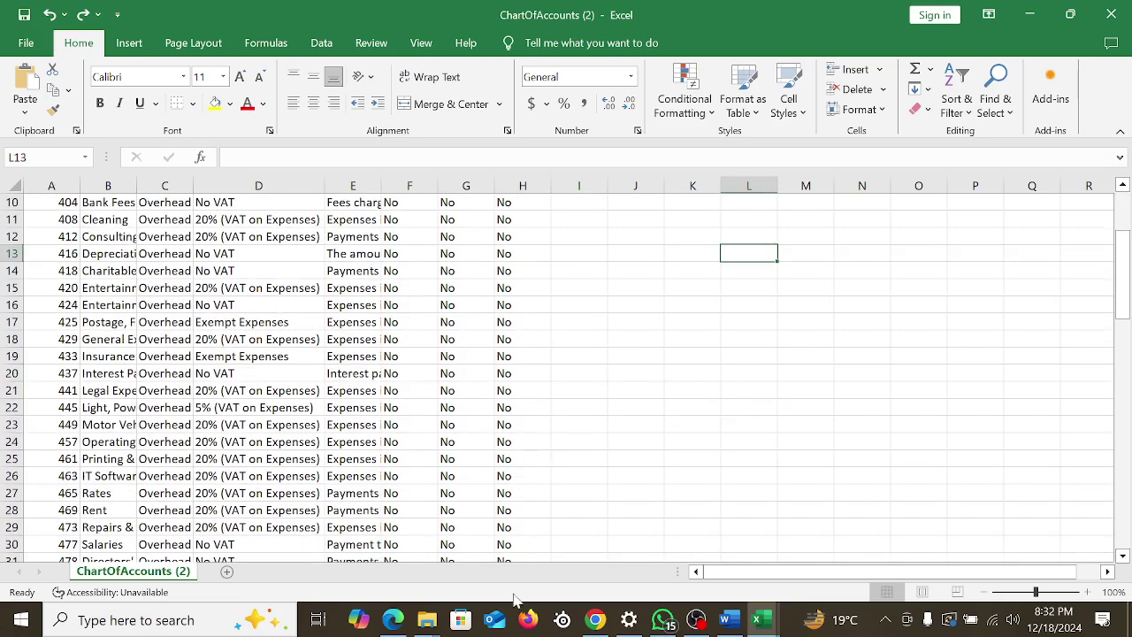
click(595, 620)
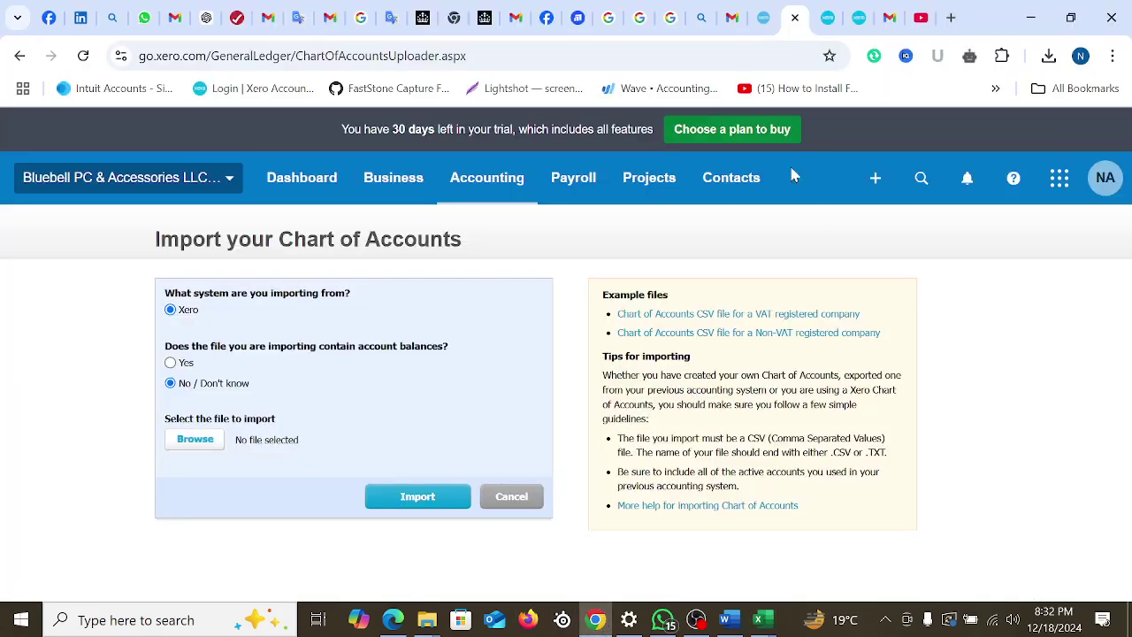
click(828, 18)
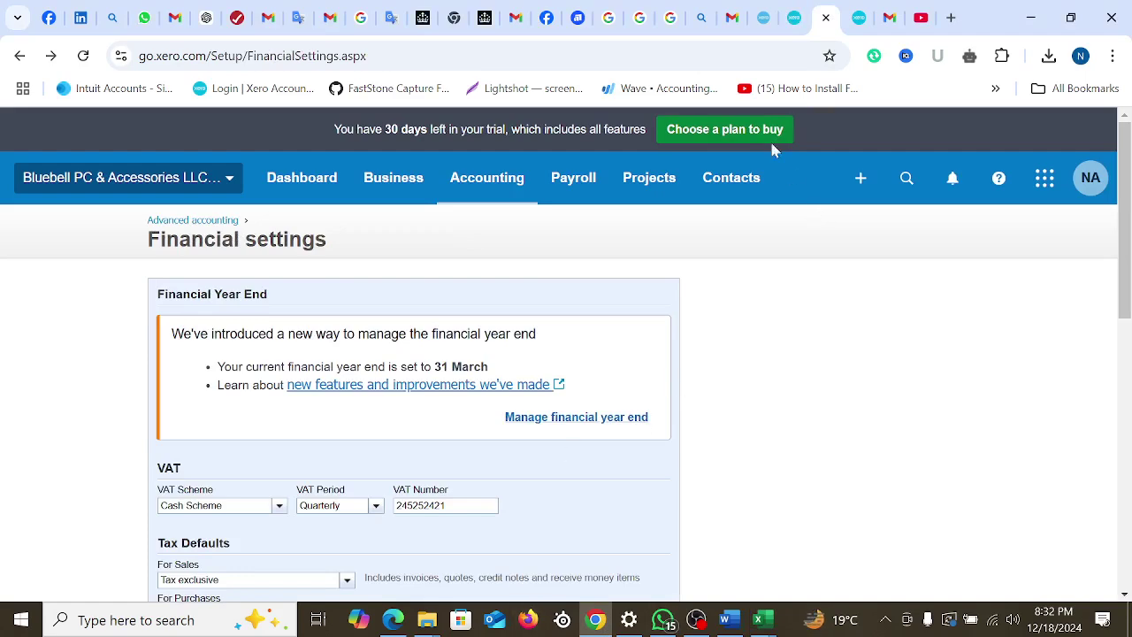
click(859, 18)
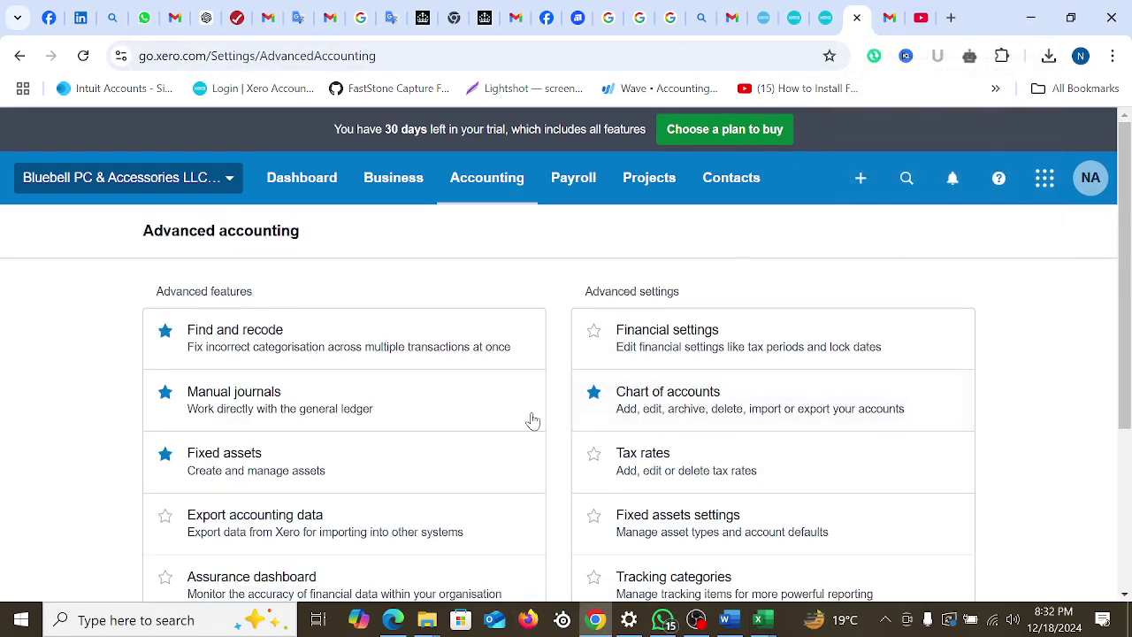
scroll(733, 546, down, 3)
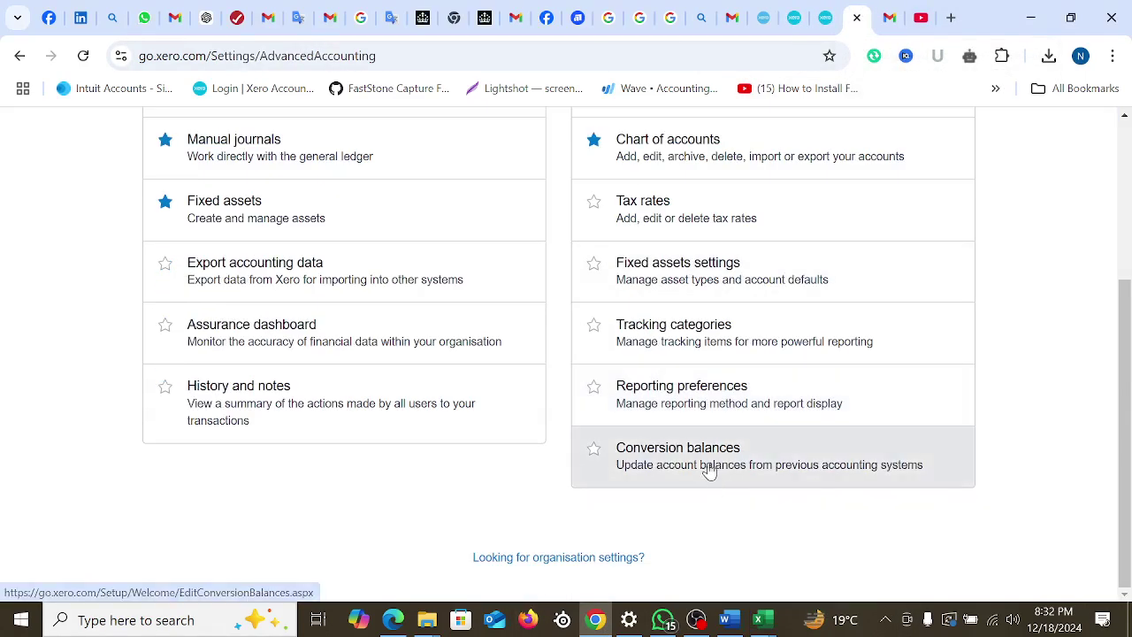
scroll(679, 390, up, 1)
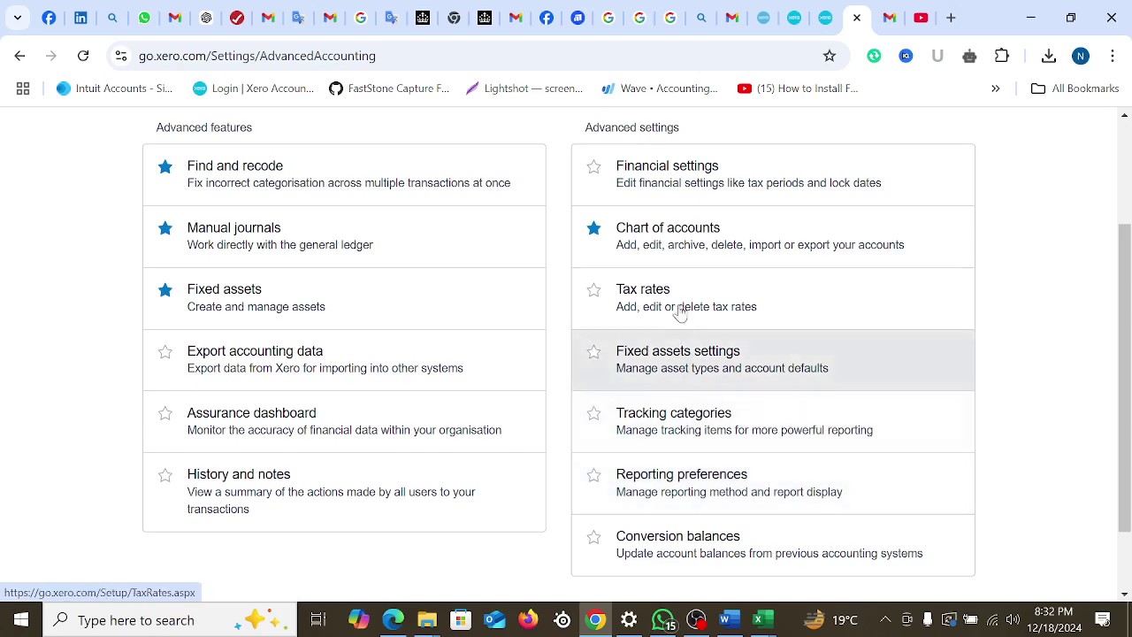
click(672, 250)
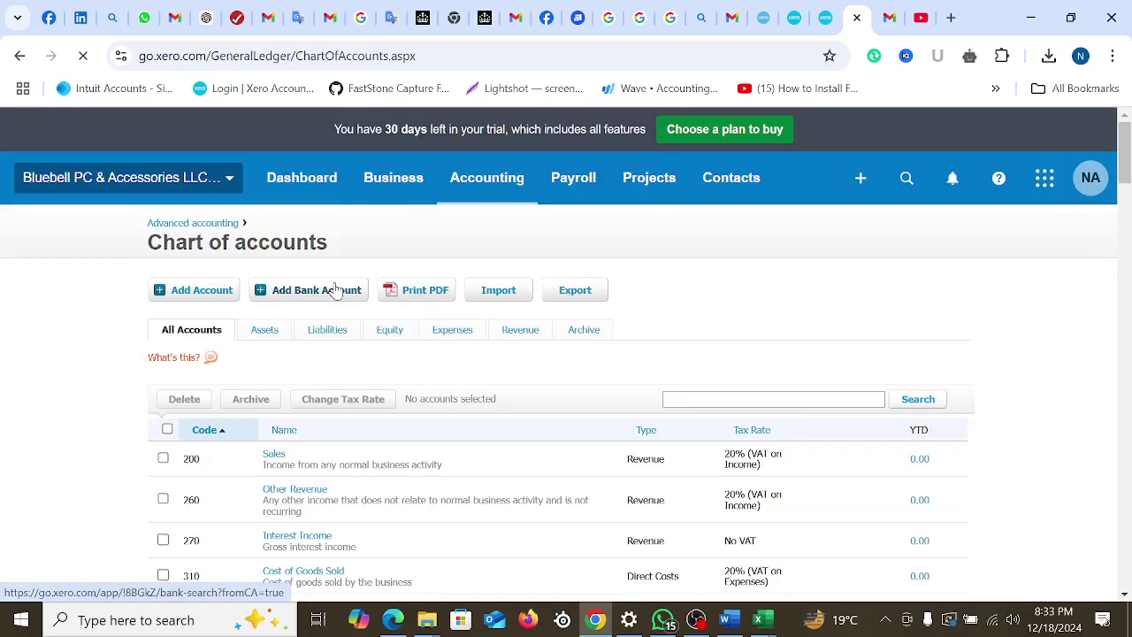
Review the listed accounts from Sales through the overheads, currency gains and current assets
scroll(321, 390, down, 4)
scroll(318, 381, up, 2)
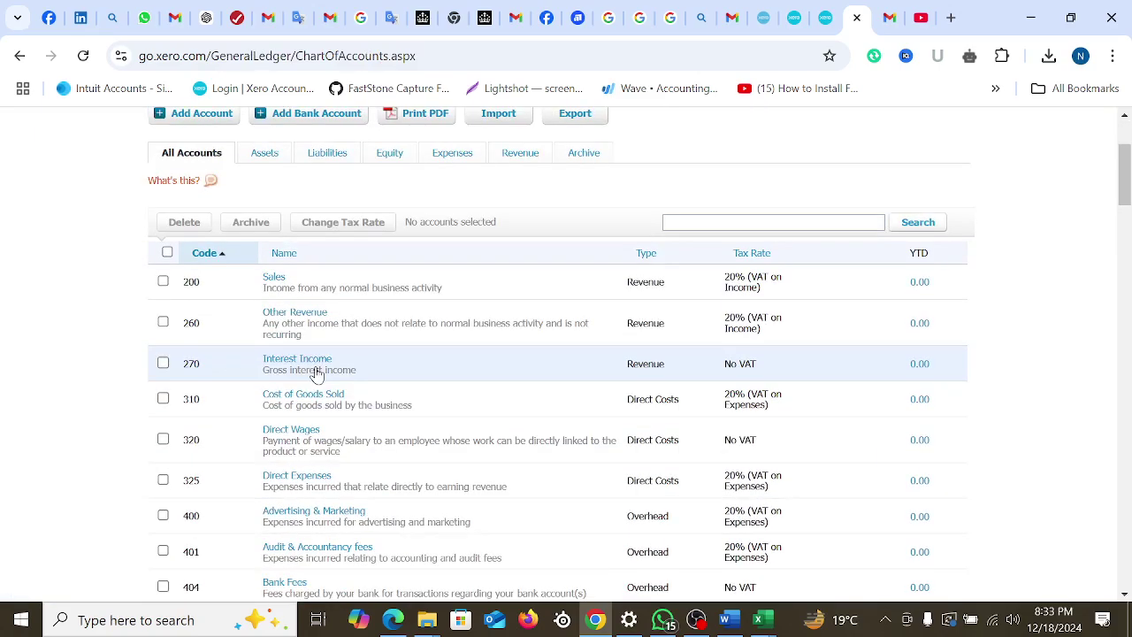
scroll(317, 374, down, 7)
scroll(317, 374, down, 9)
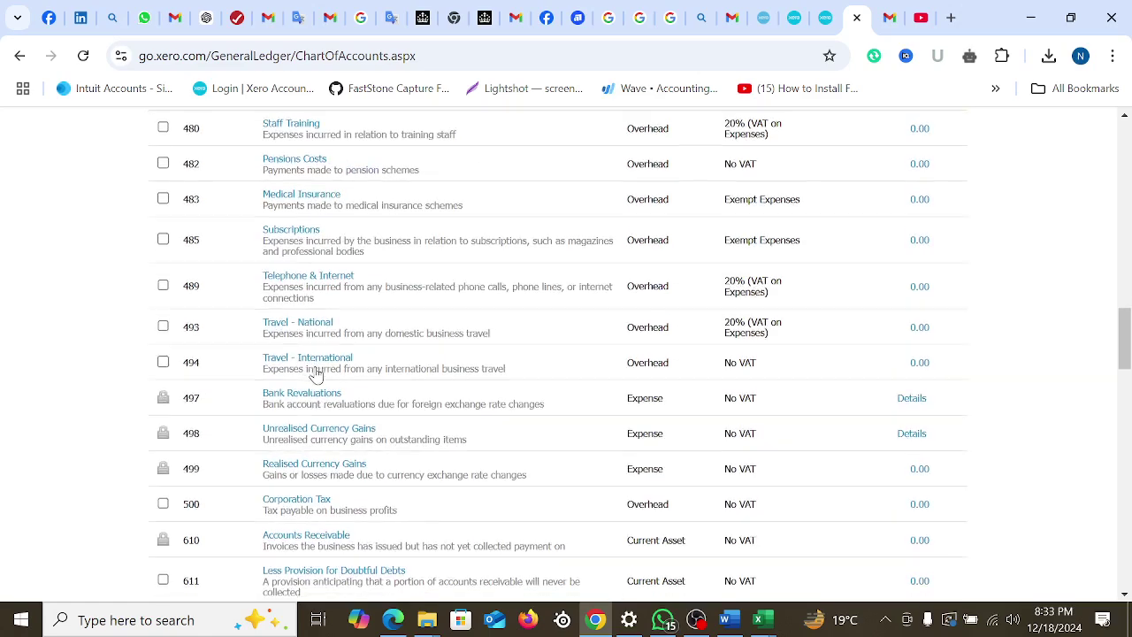
scroll(317, 375, up, 1)
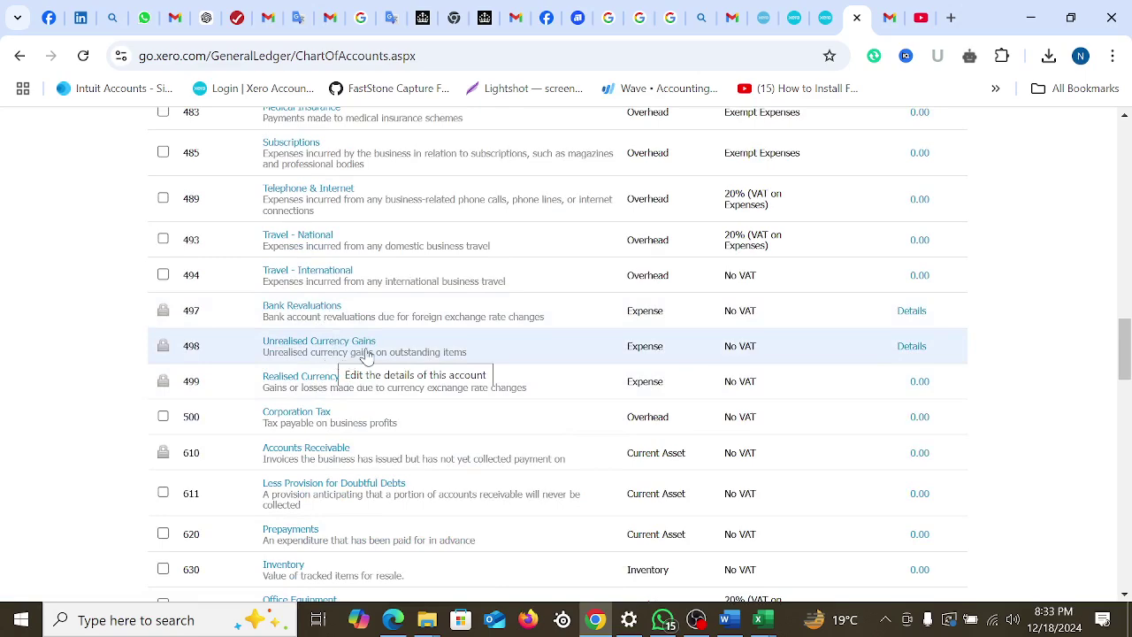
scroll(327, 354, down, 1)
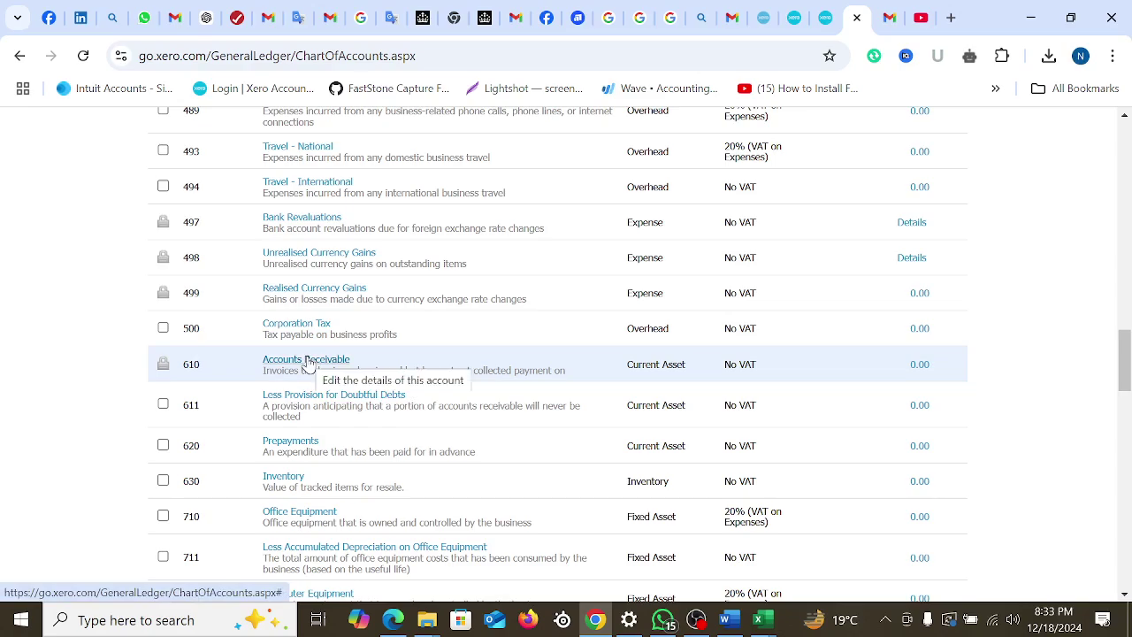
Return to the beginning of the chart of accounts and open the Customers contact list
scroll(593, 404, up, 20)
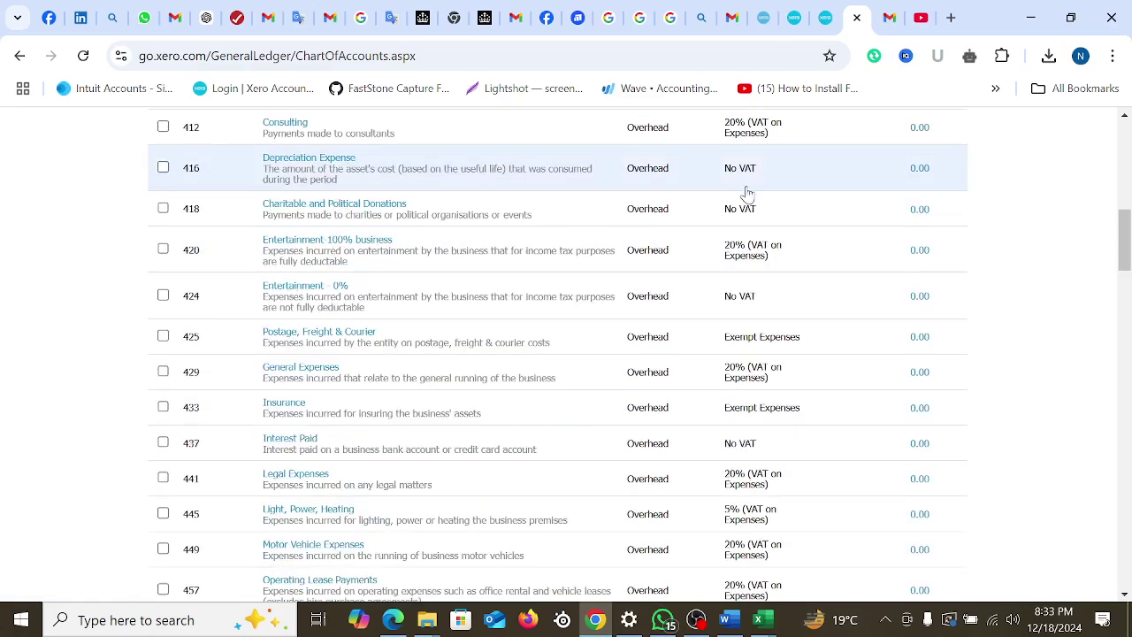
click(725, 189)
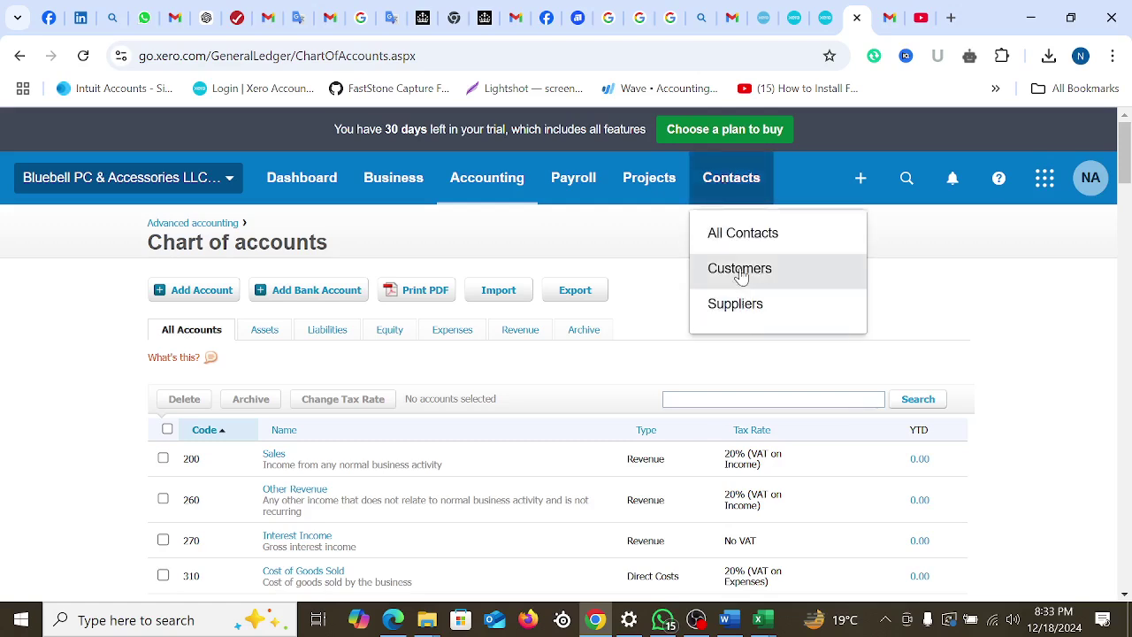
click(740, 271)
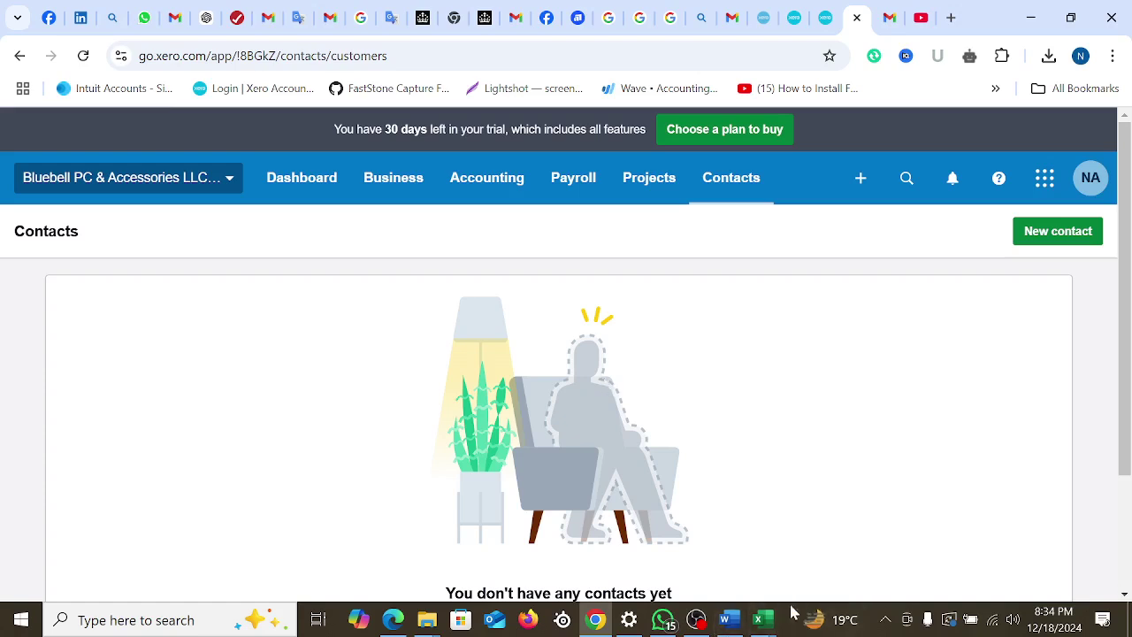
Switch to the ChartOfAccounts (3) workbook in Excel, dismiss the possible data loss notice and return to the header row
mouse_move(760, 619)
click(831, 580)
scroll(614, 293, up, 11)
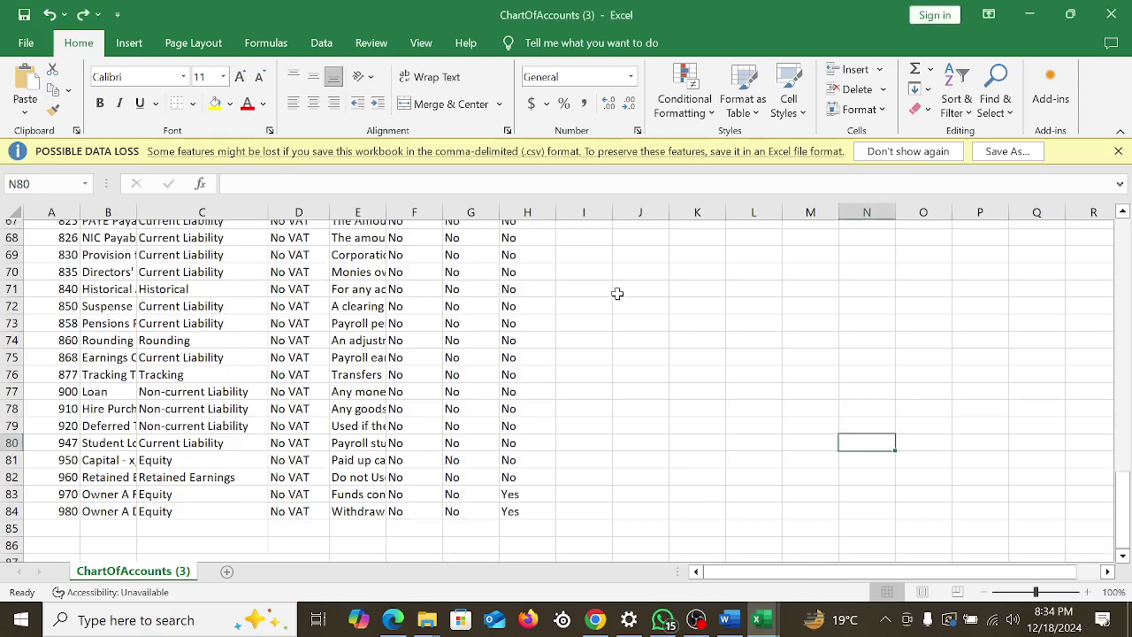
scroll(804, 390, up, 10)
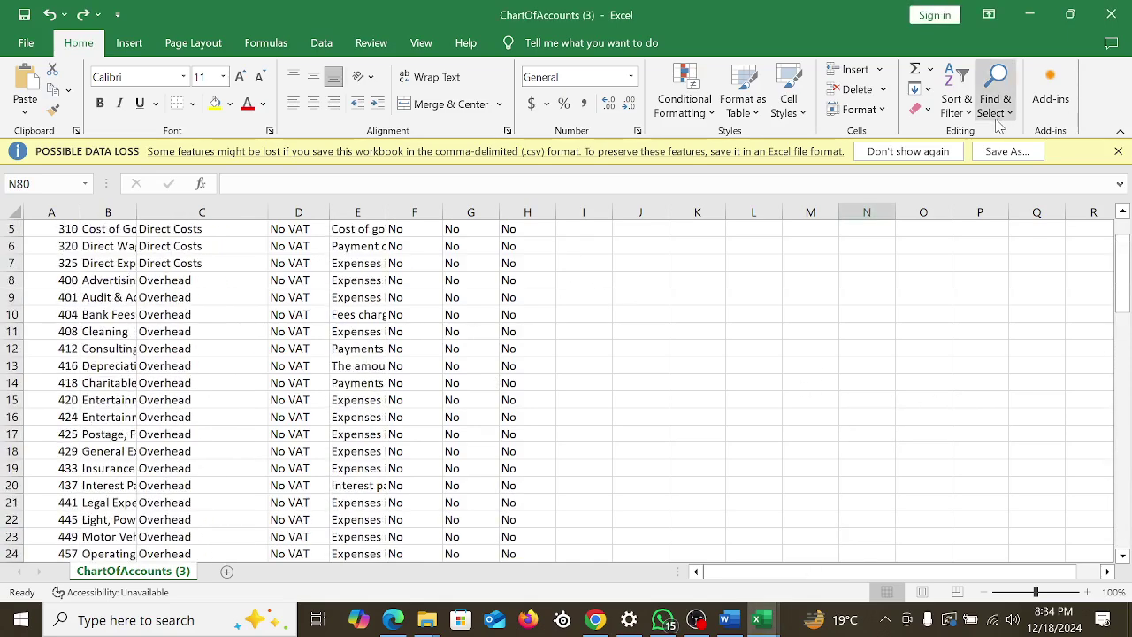
click(1118, 152)
click(728, 419)
scroll(726, 417, up, 2)
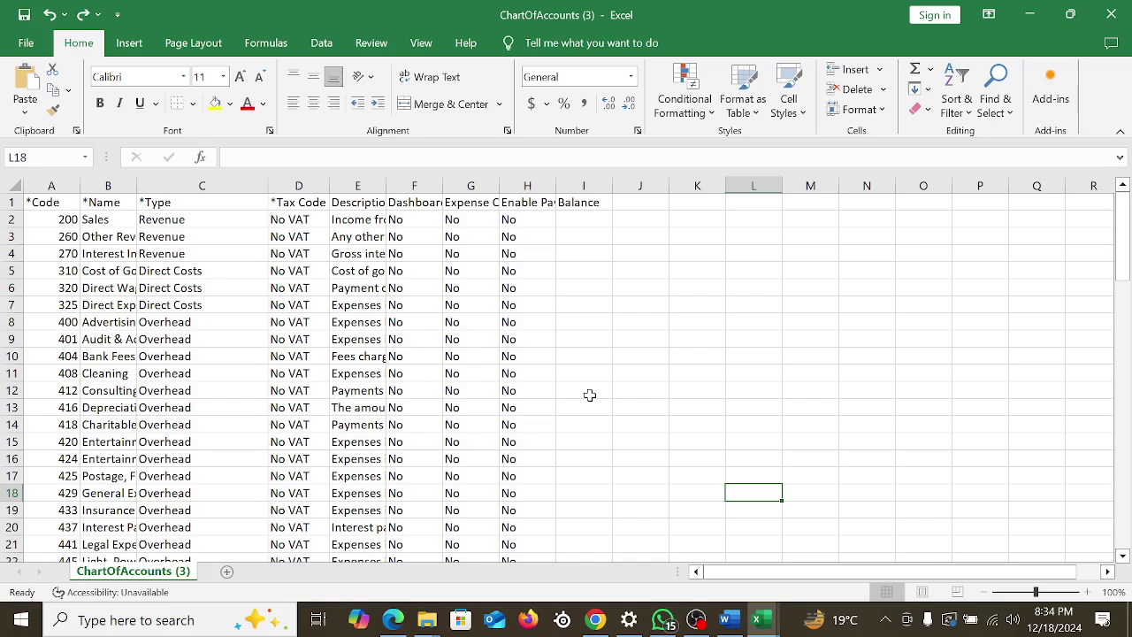
Switch back to Xero in Chrome and open the chart of accounts from the financial settings page
click(595, 619)
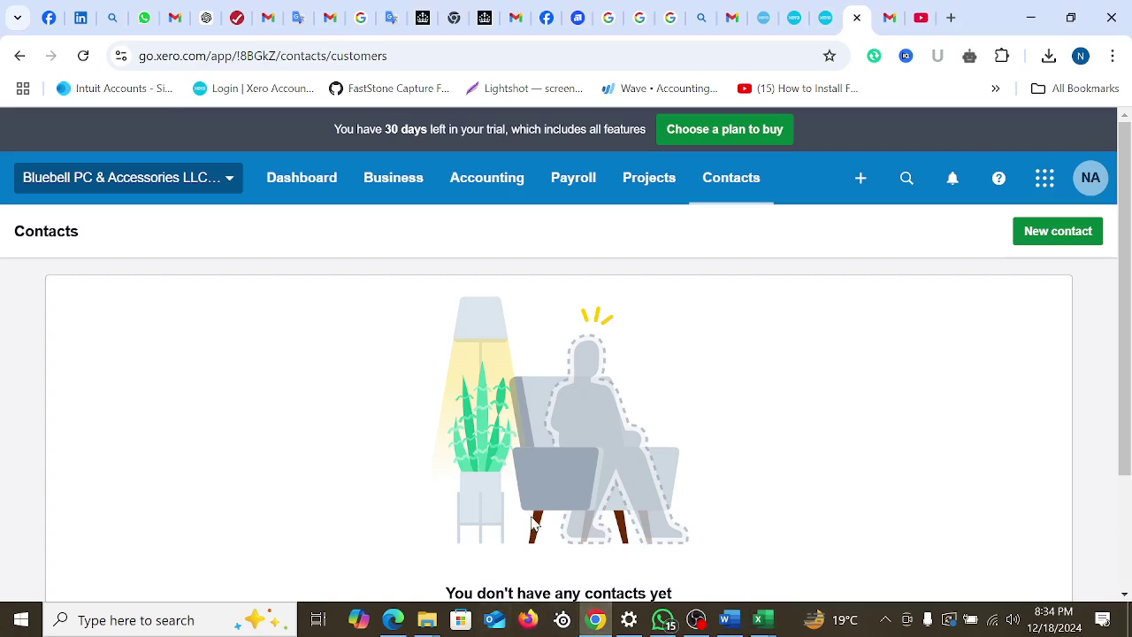
click(753, 26)
click(794, 20)
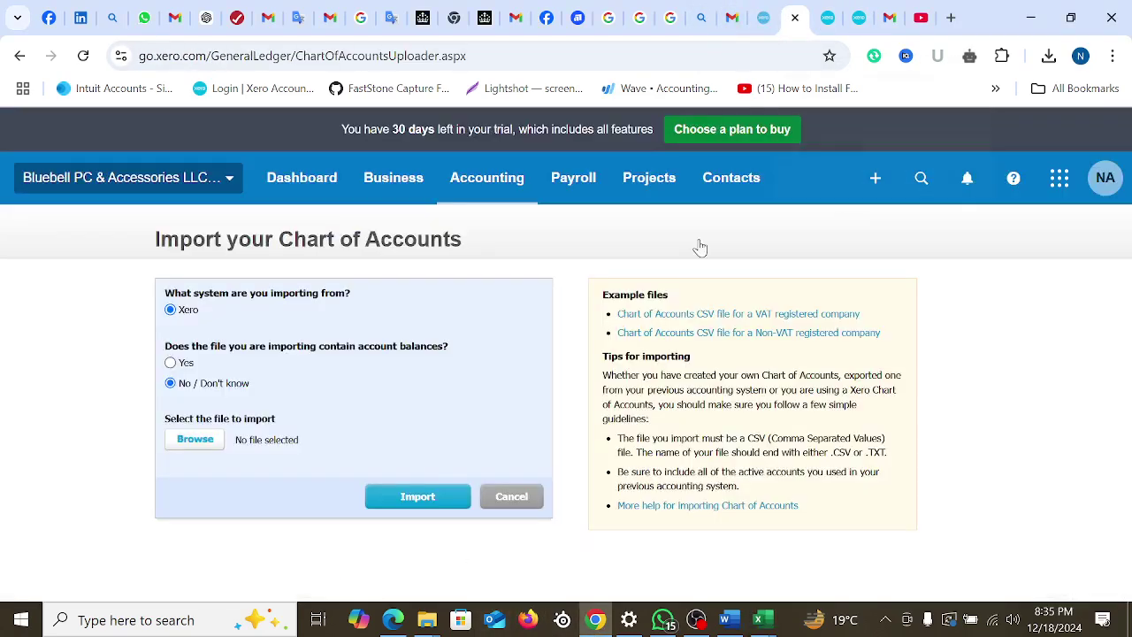
click(824, 21)
click(487, 182)
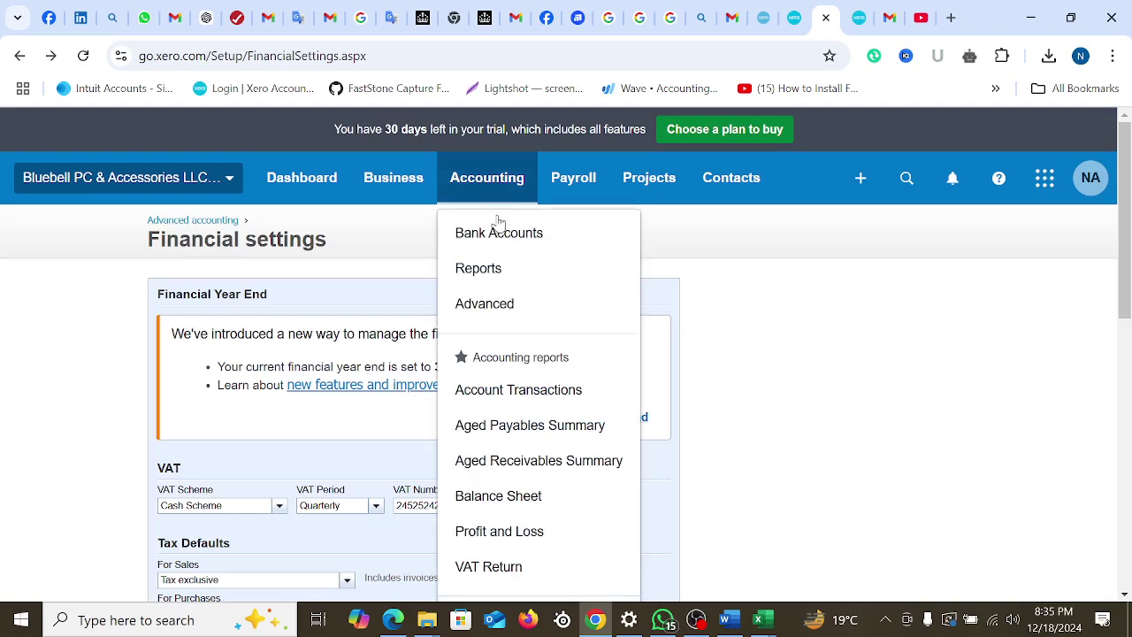
scroll(534, 437, down, 3)
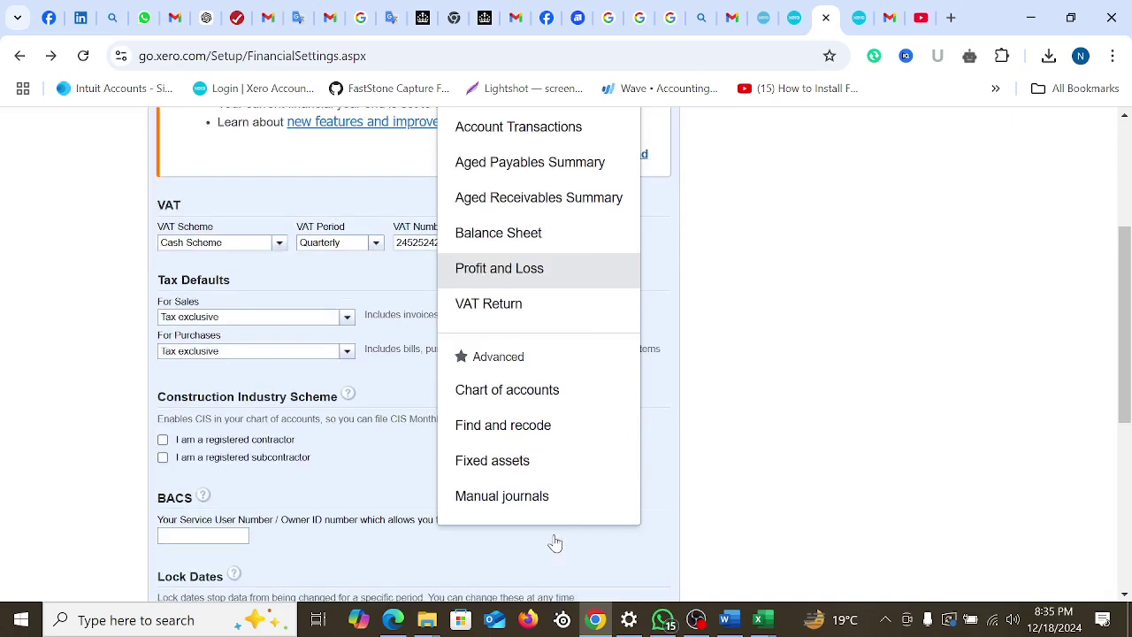
click(516, 389)
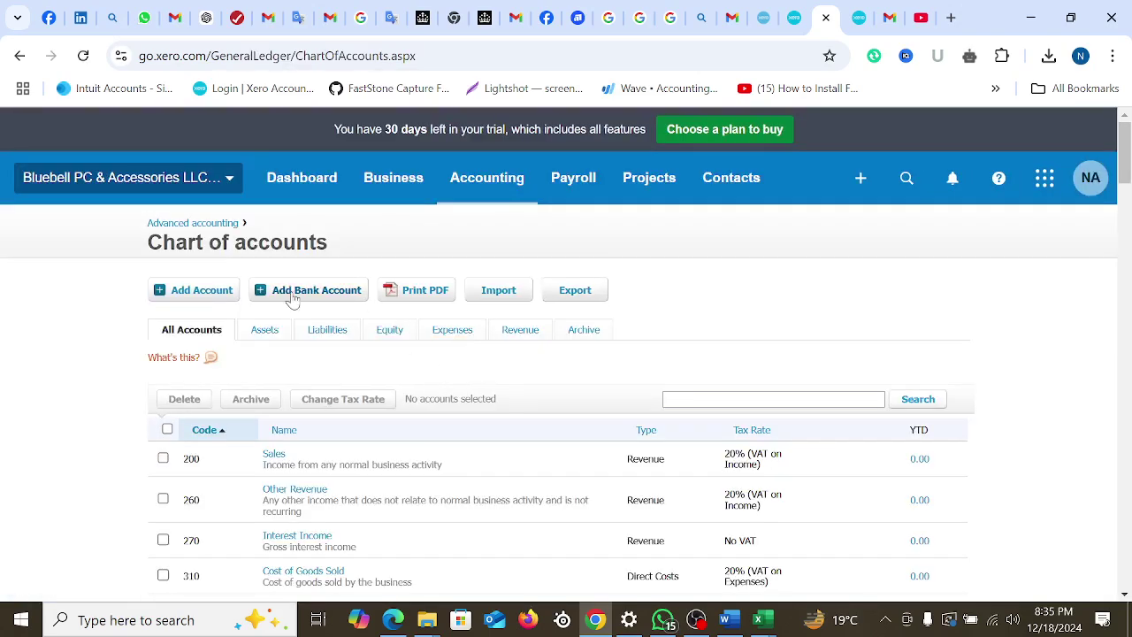
Start a new account with the account type Fixed Asset and the code 722
click(199, 294)
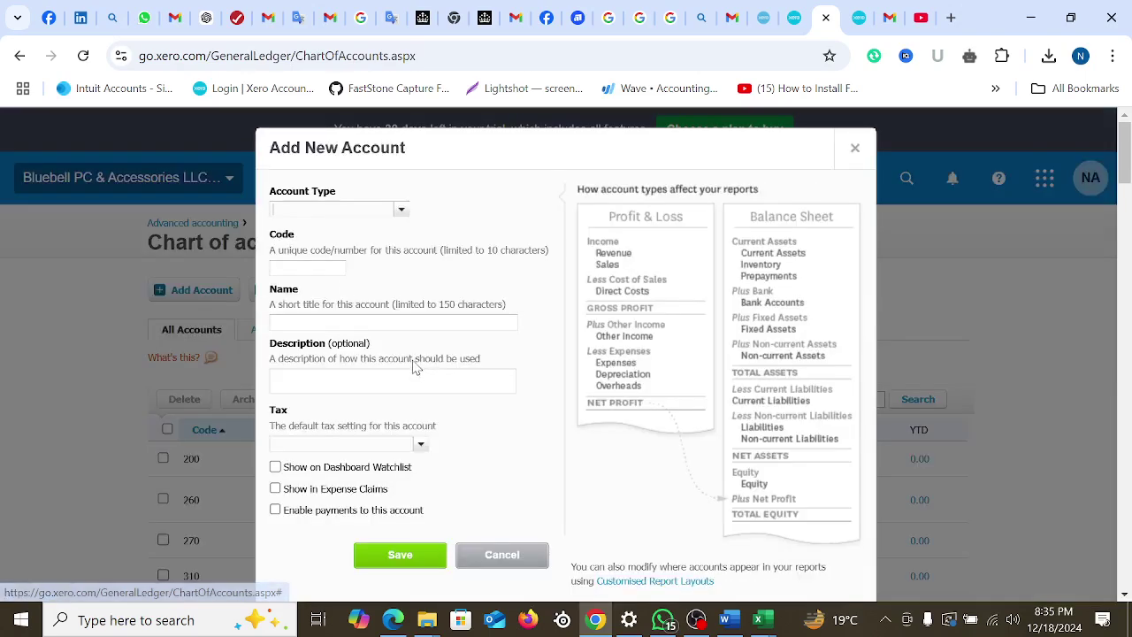
click(328, 215)
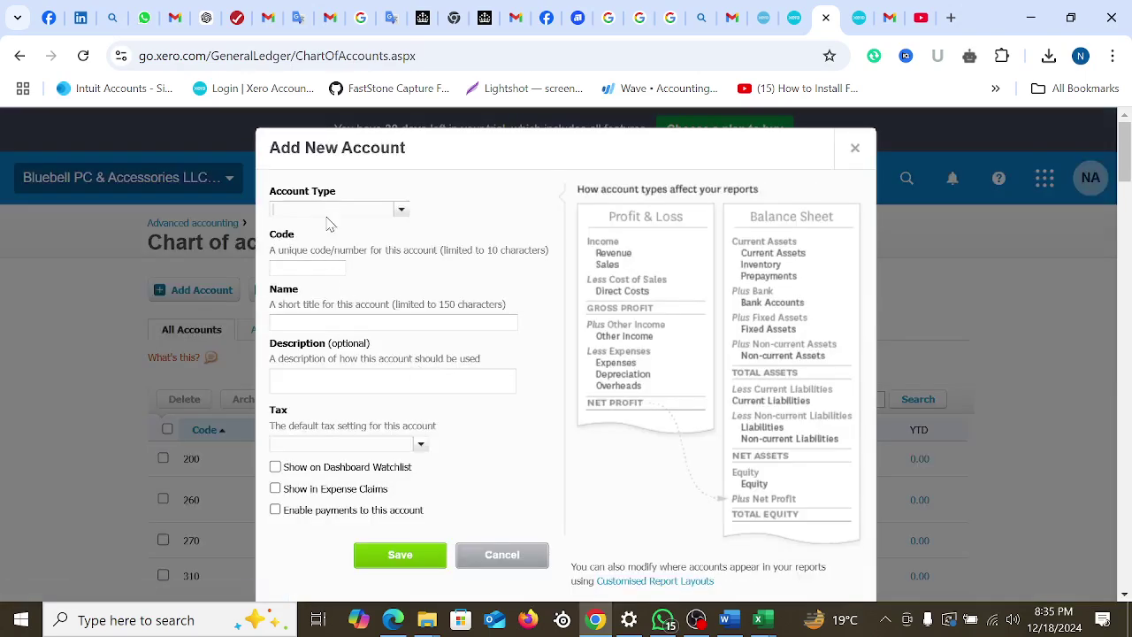
text(F)
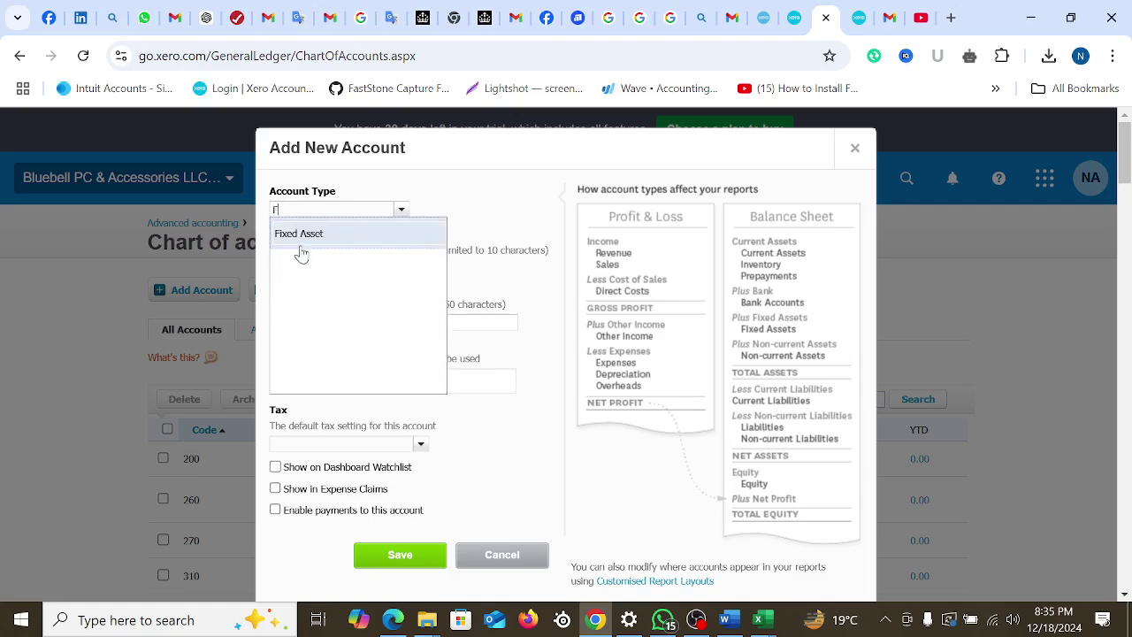
click(301, 233)
click(320, 269)
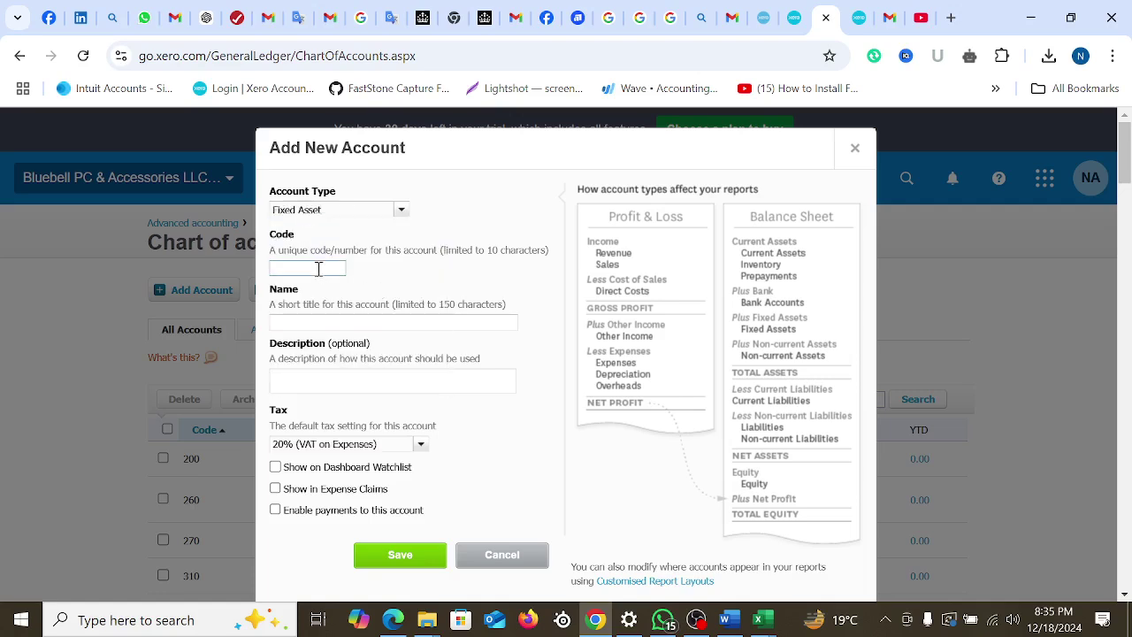
text(722)
Name the new account Air Conditioner, show it on the dashboard watchlist and save it
click(319, 327)
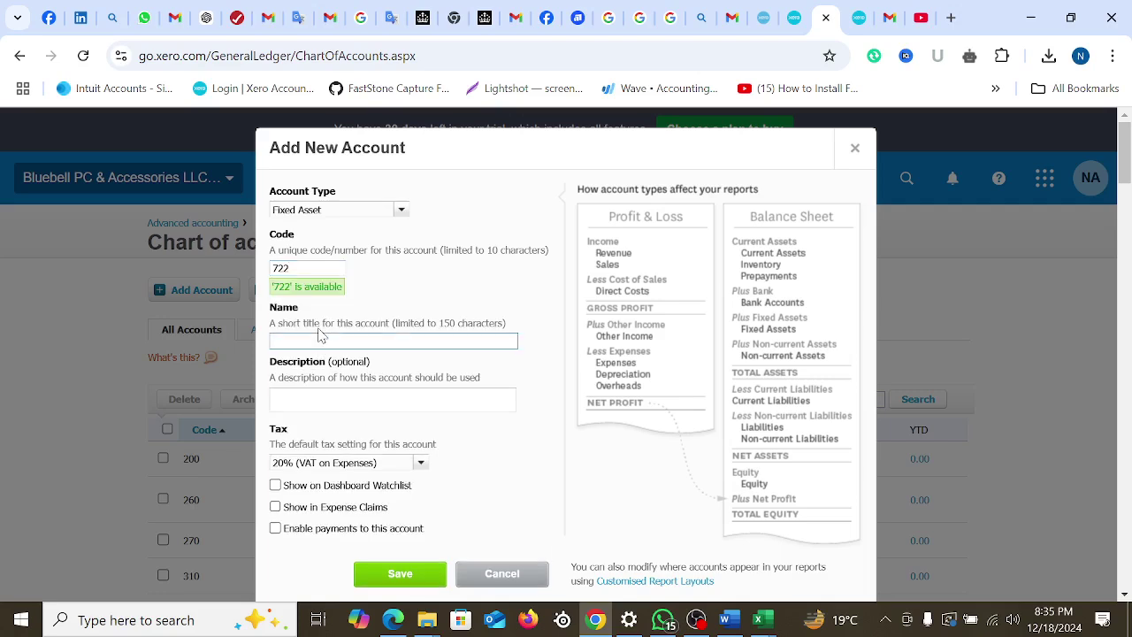
text(Air Conditioner)
click(278, 494)
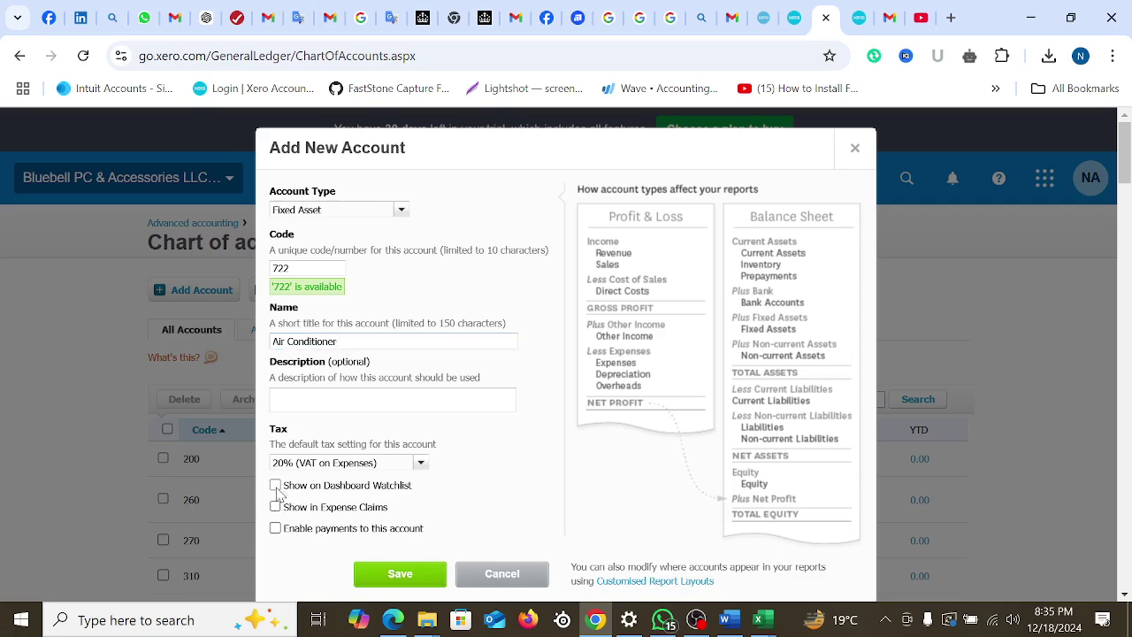
click(276, 487)
click(401, 575)
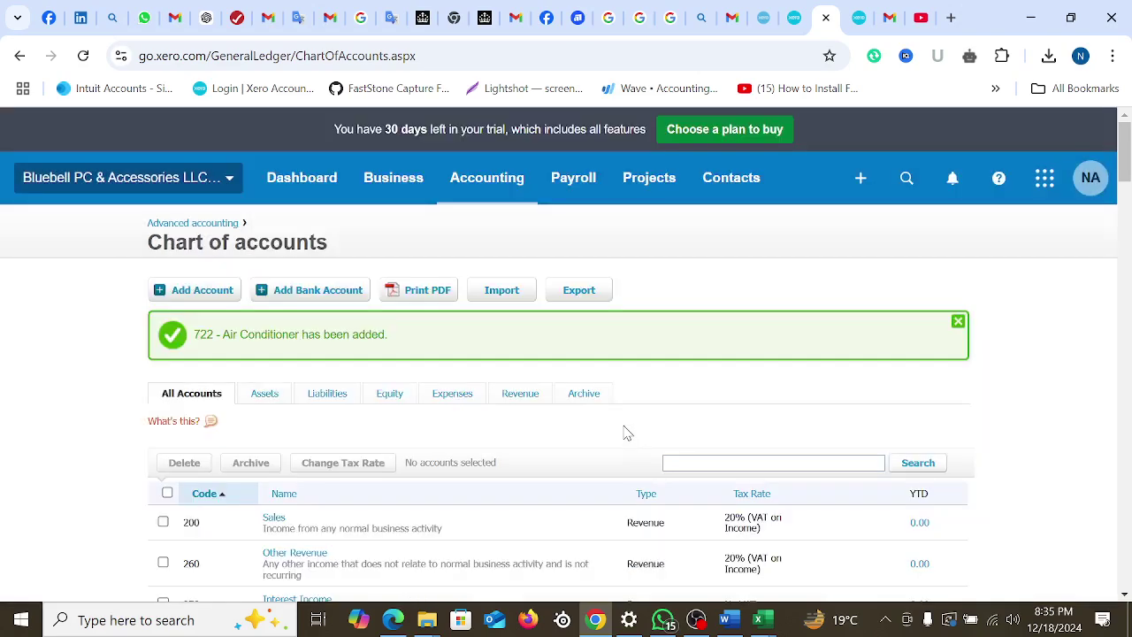
Open the organisation's dashboard and check the account watchlist for the new Air Conditioner account
click(859, 18)
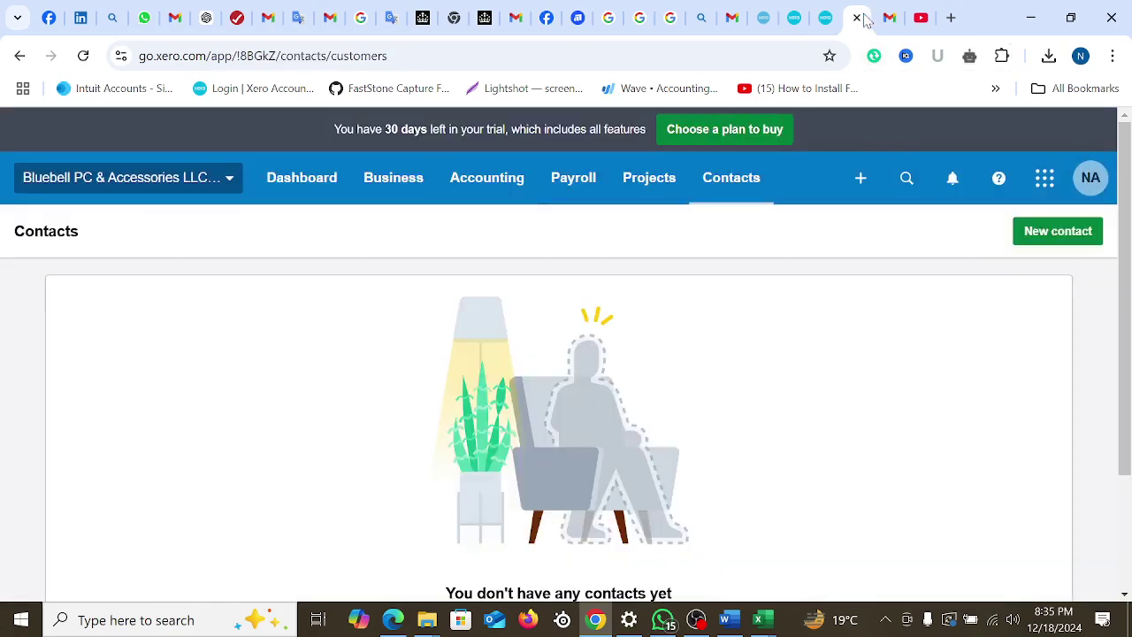
click(298, 182)
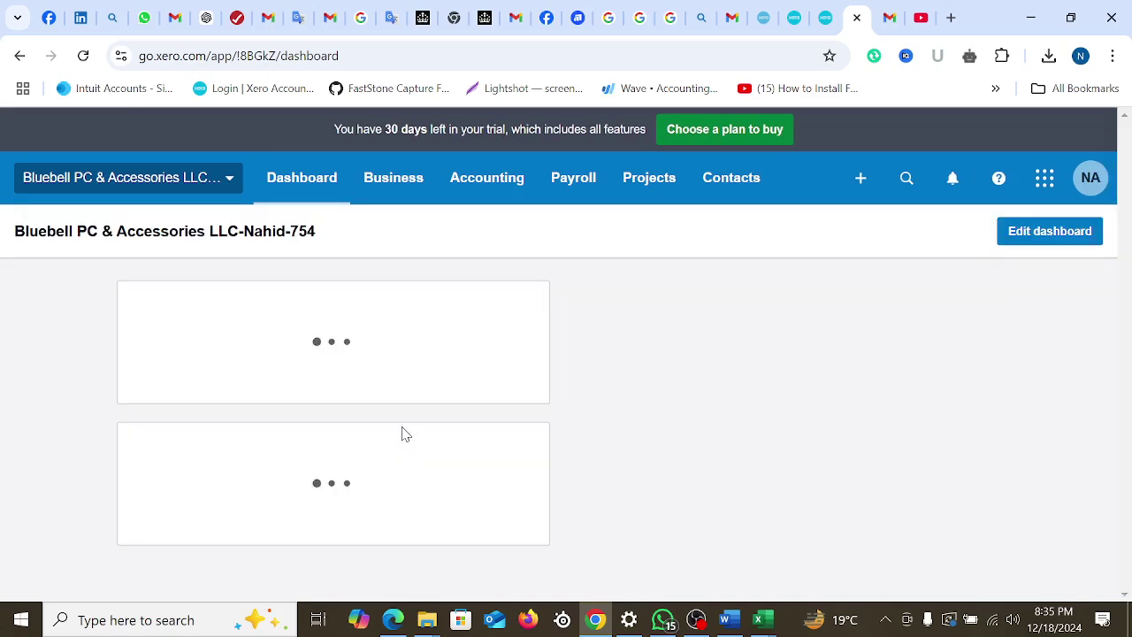
scroll(404, 434, down, 3)
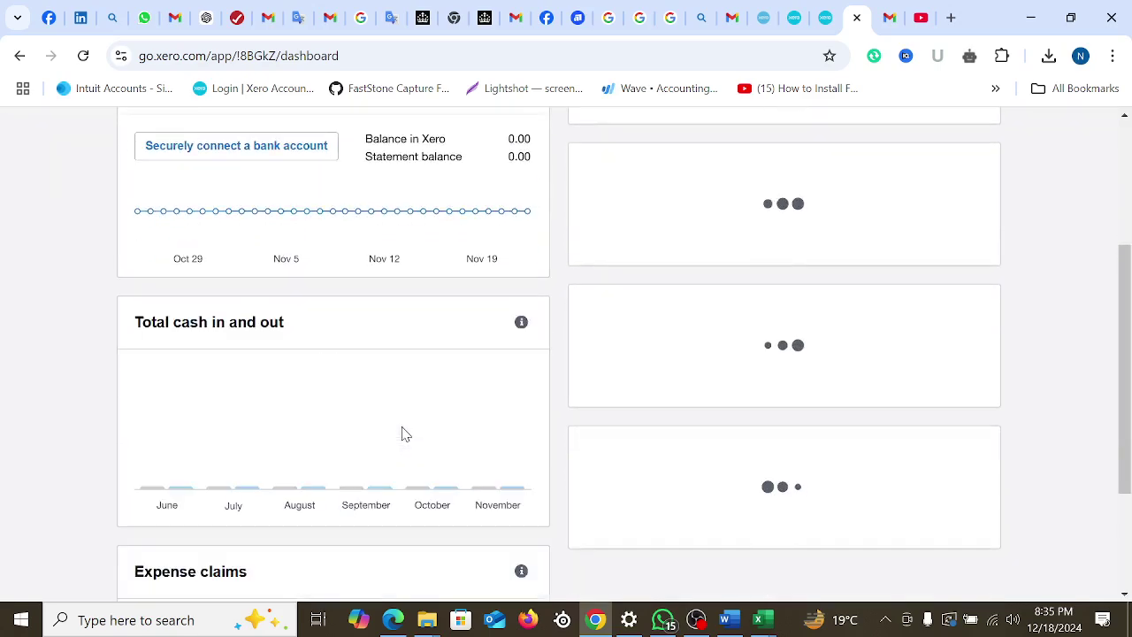
scroll(402, 433, down, 5)
scroll(405, 432, down, 2)
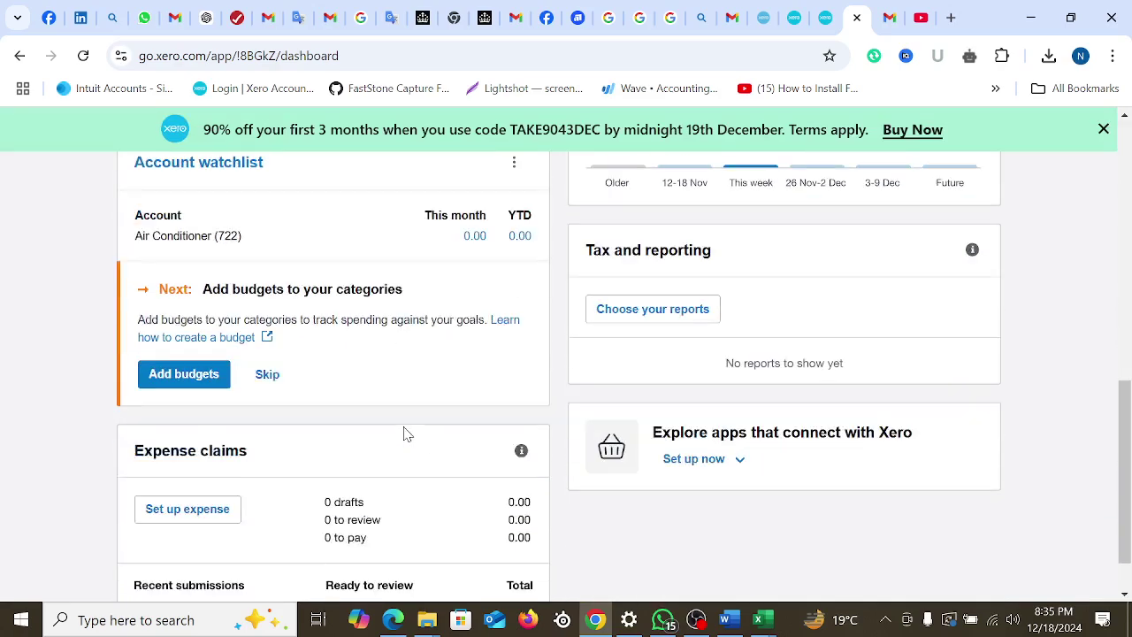
scroll(222, 511, up, 3)
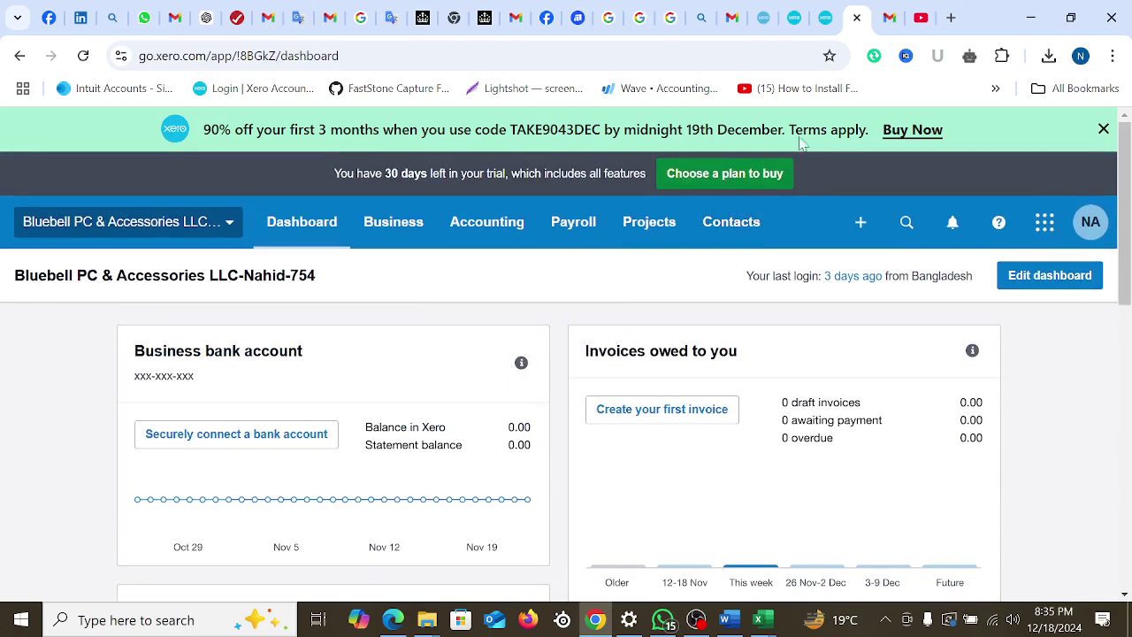
Download the example chart of accounts CSV for a VAT registered company, open it in Excel and dismiss the possible data loss notice
click(794, 15)
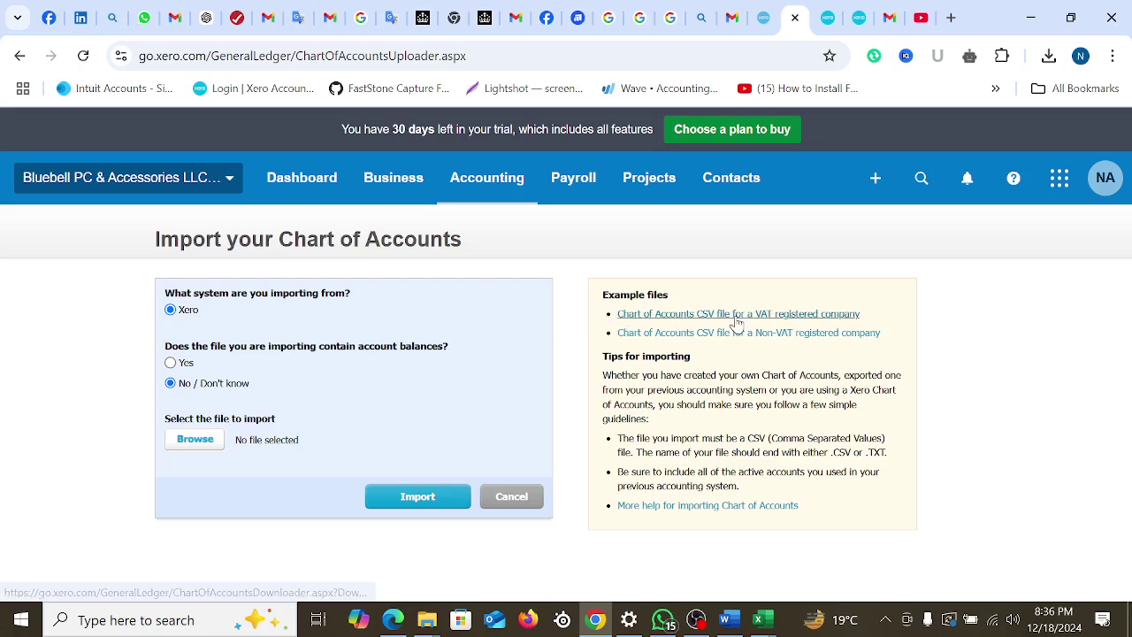
click(763, 317)
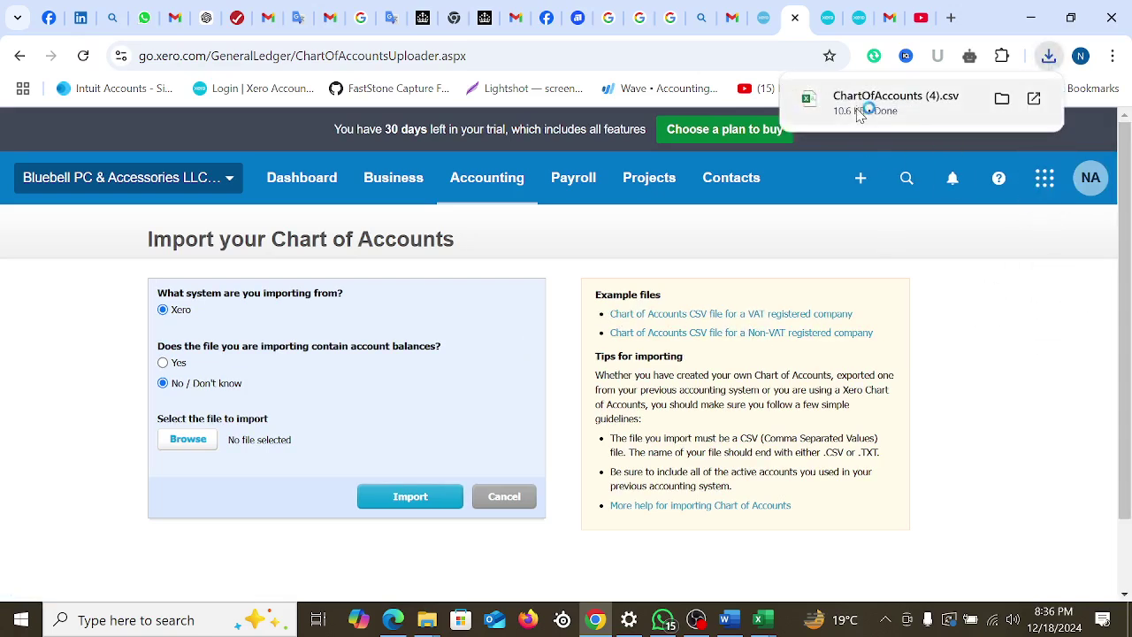
click(867, 104)
click(633, 376)
click(770, 306)
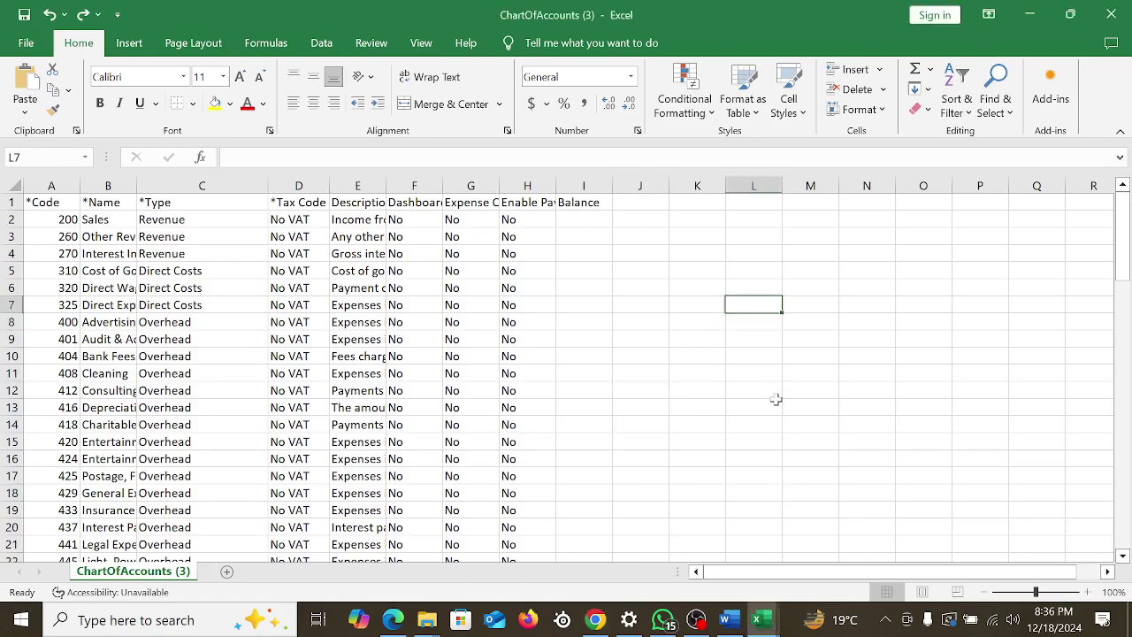
click(776, 403)
click(561, 330)
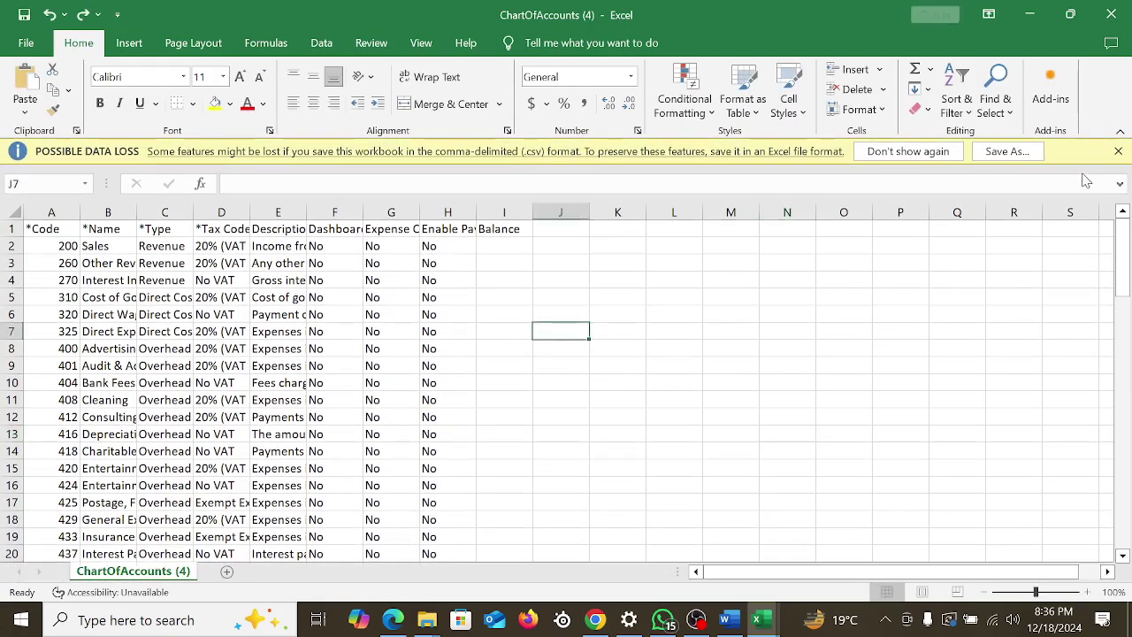
click(1117, 152)
click(731, 356)
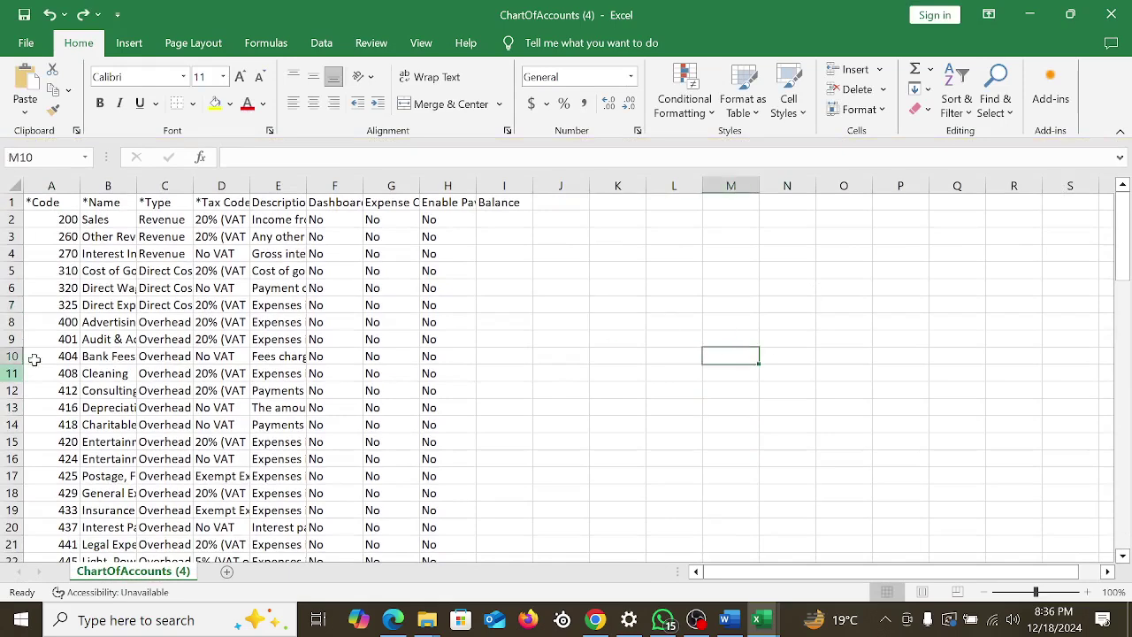
Review the account codes in the ChartOfAccounts (4) sheet, highlighting the fixed asset codes from 711 to 751
scroll(107, 365, down, 10)
scroll(106, 365, down, 8)
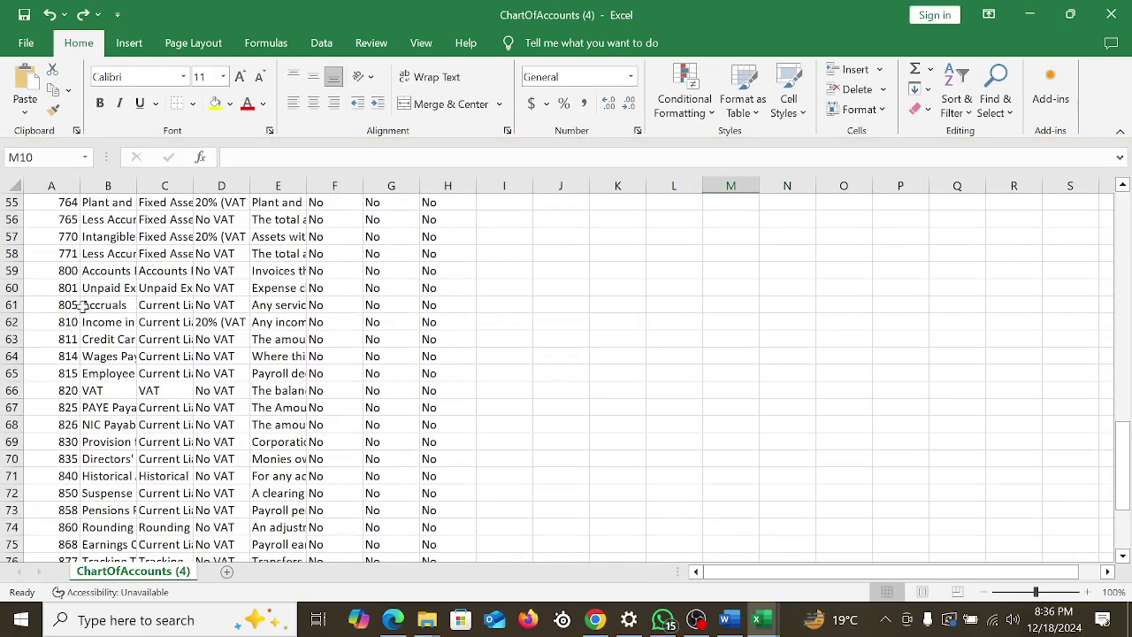
scroll(50, 224, up, 2)
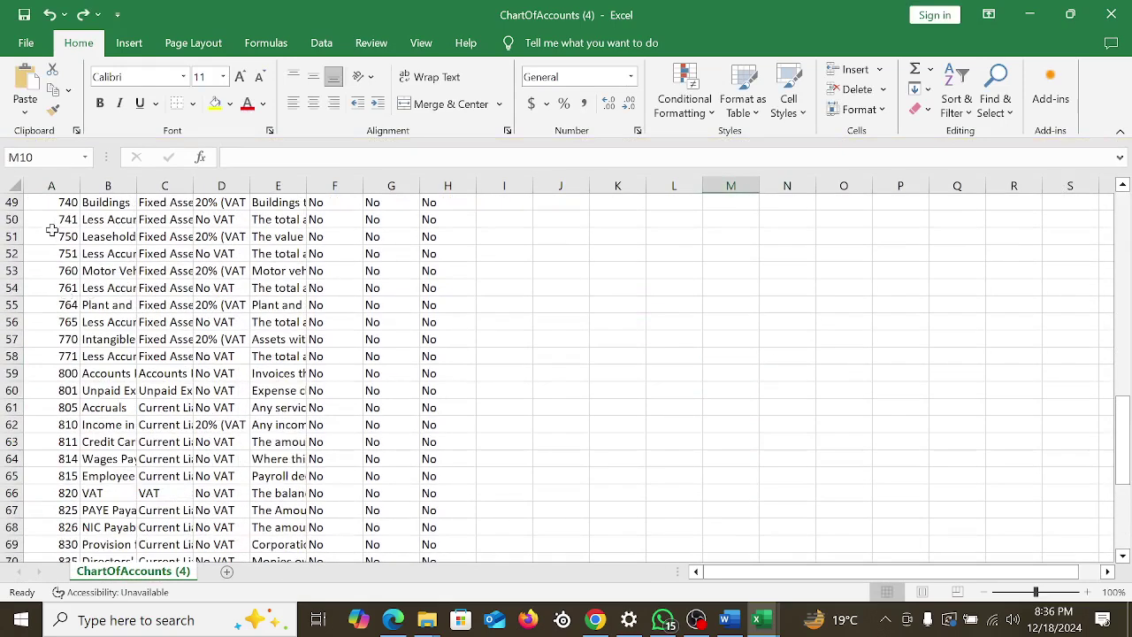
scroll(50, 211, up, 2)
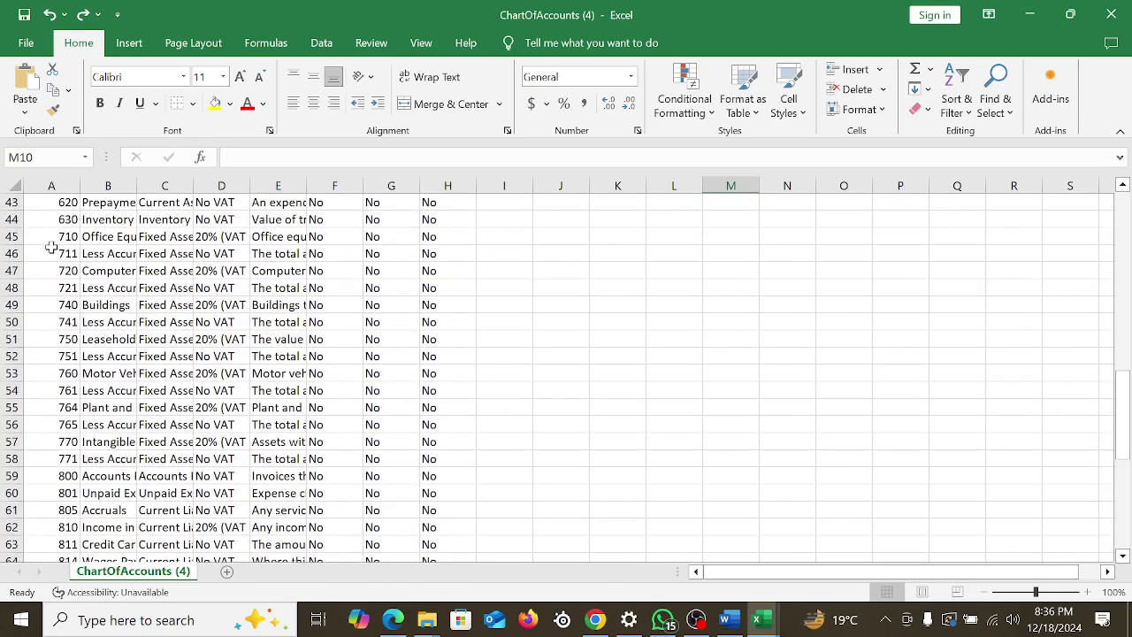
drag(50, 250, 53, 356)
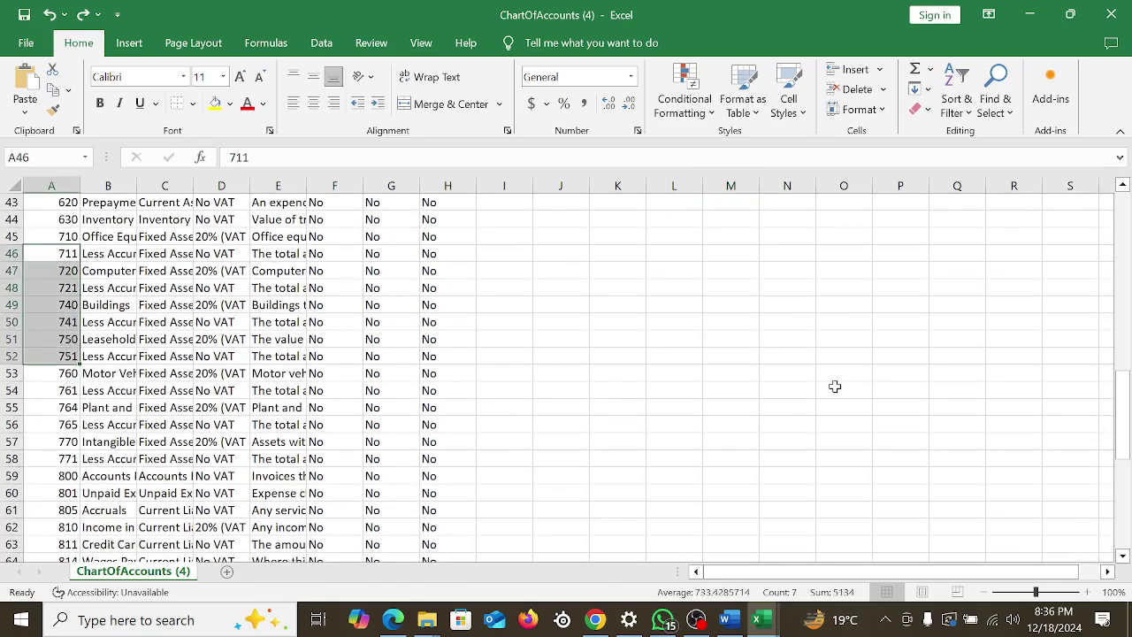
click(727, 338)
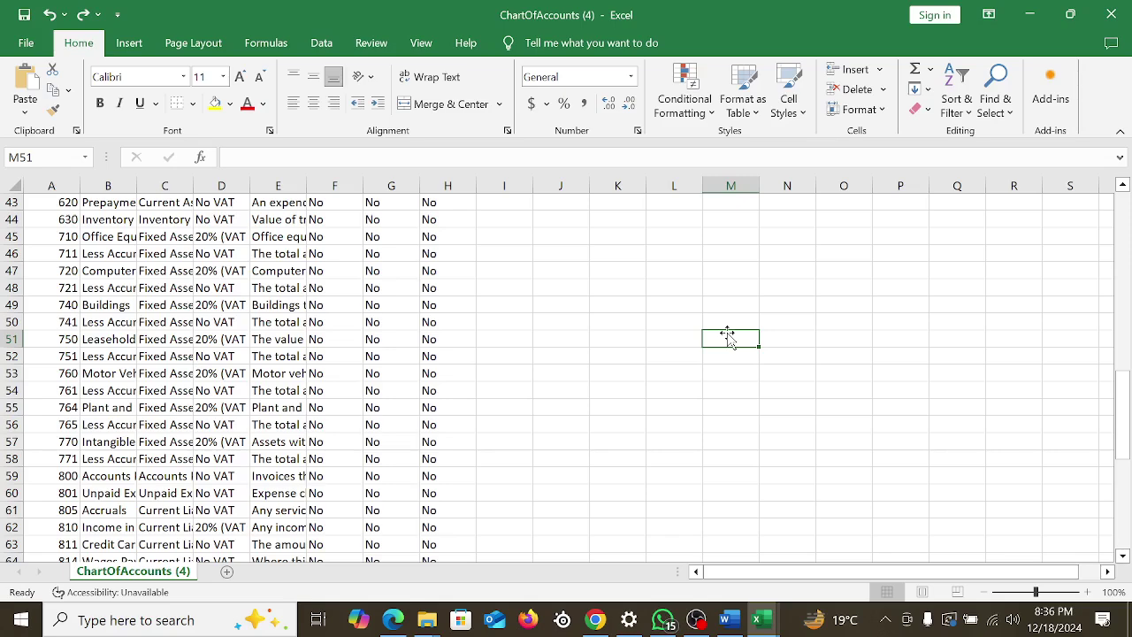
scroll(619, 354, up, 14)
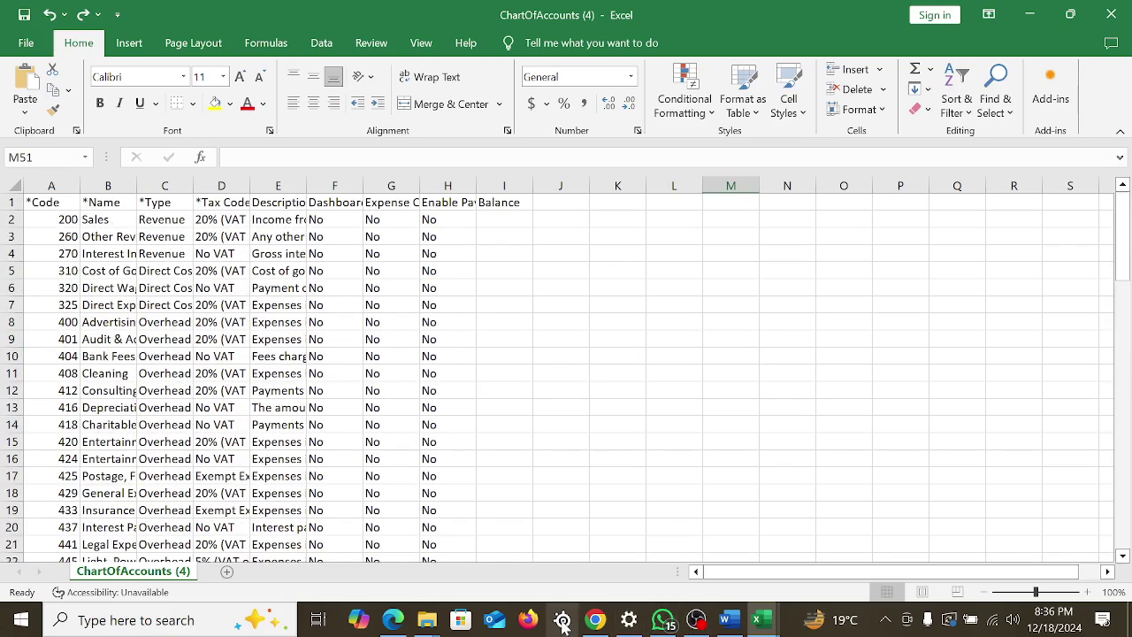
Switch to File Explorer and open the Xero-Computer Accessories Company name-UK folder within Class Data Base-QB & Xero
click(596, 620)
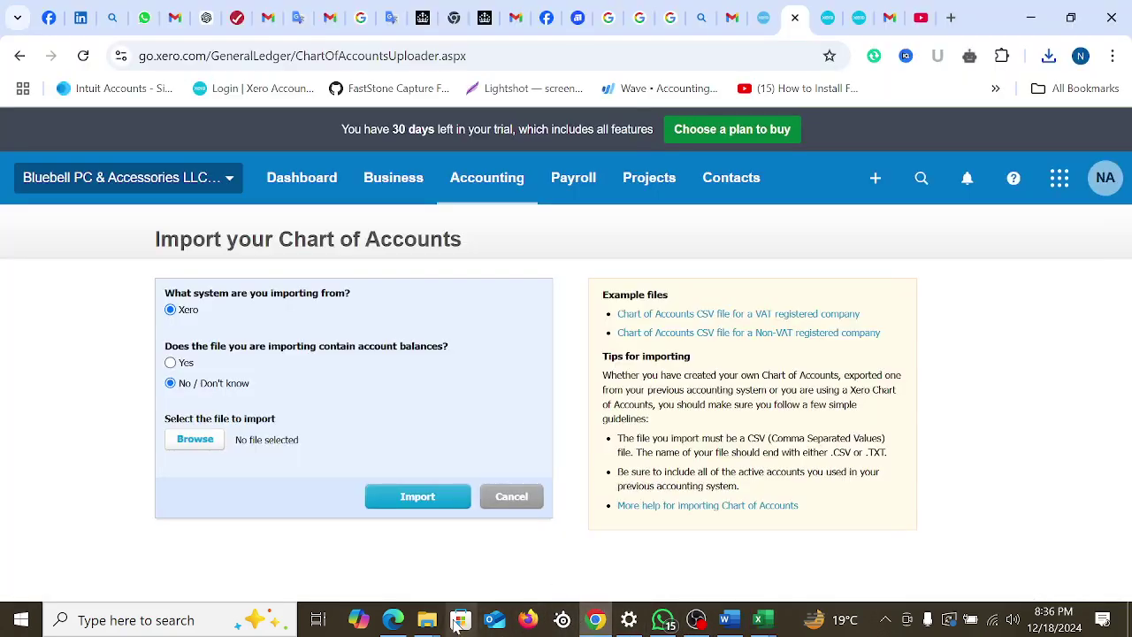
mouse_move(427, 619)
click(367, 574)
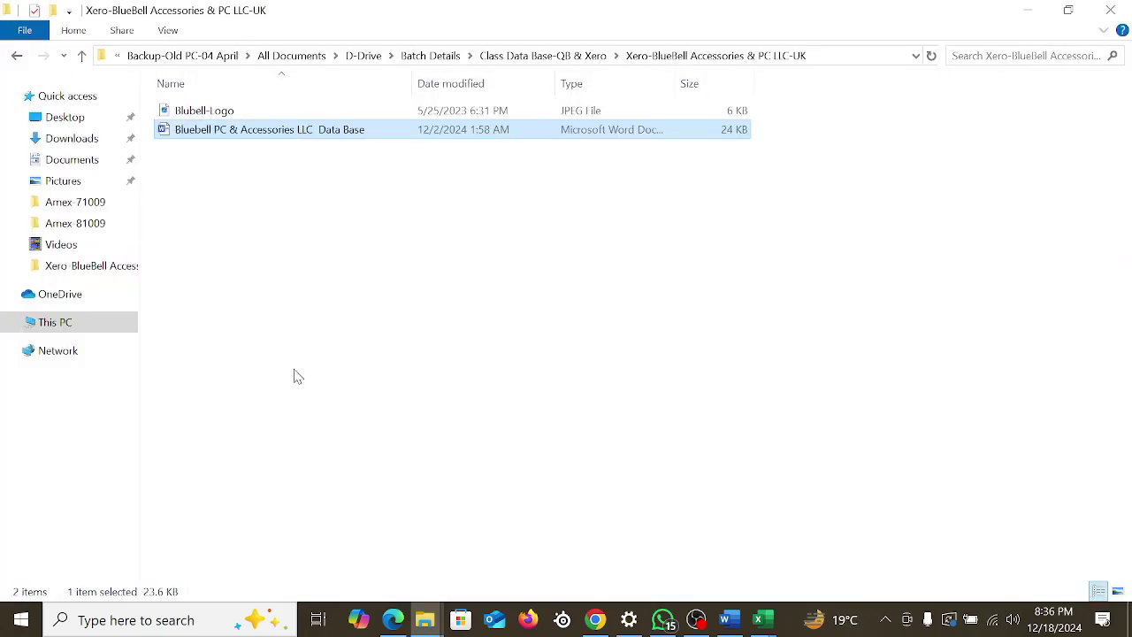
click(82, 56)
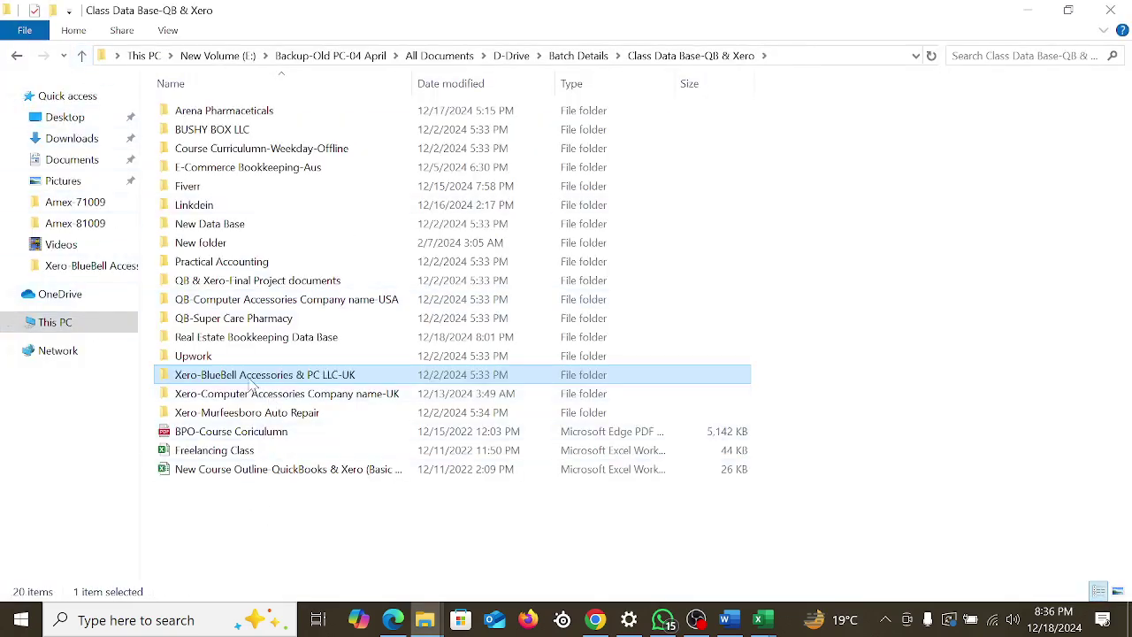
click(240, 416)
click(249, 396)
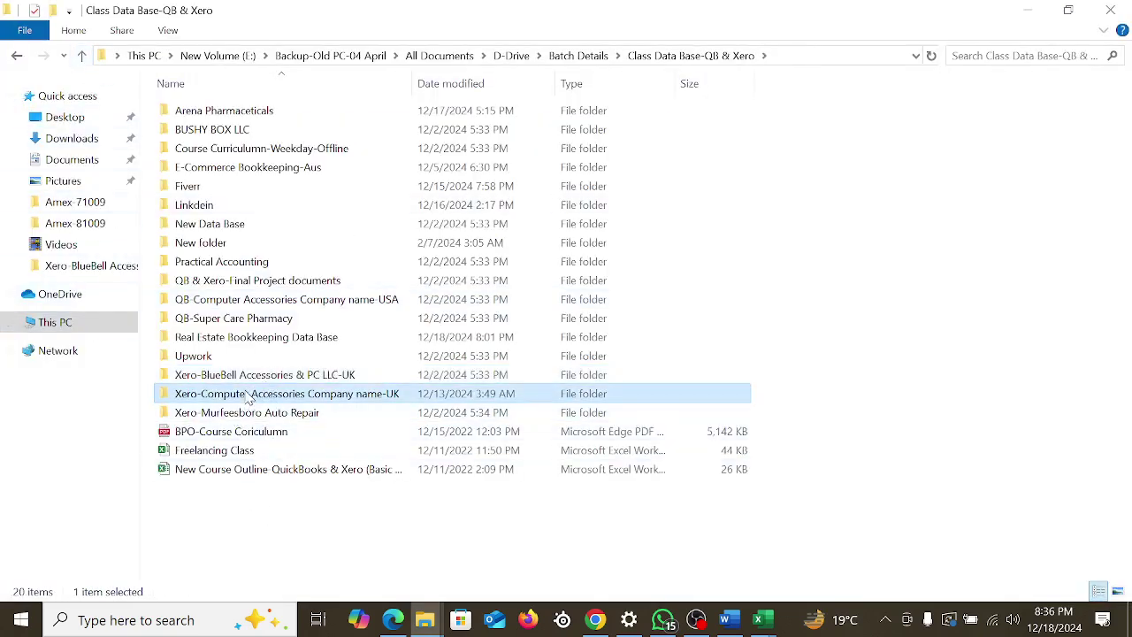
double_click(249, 398)
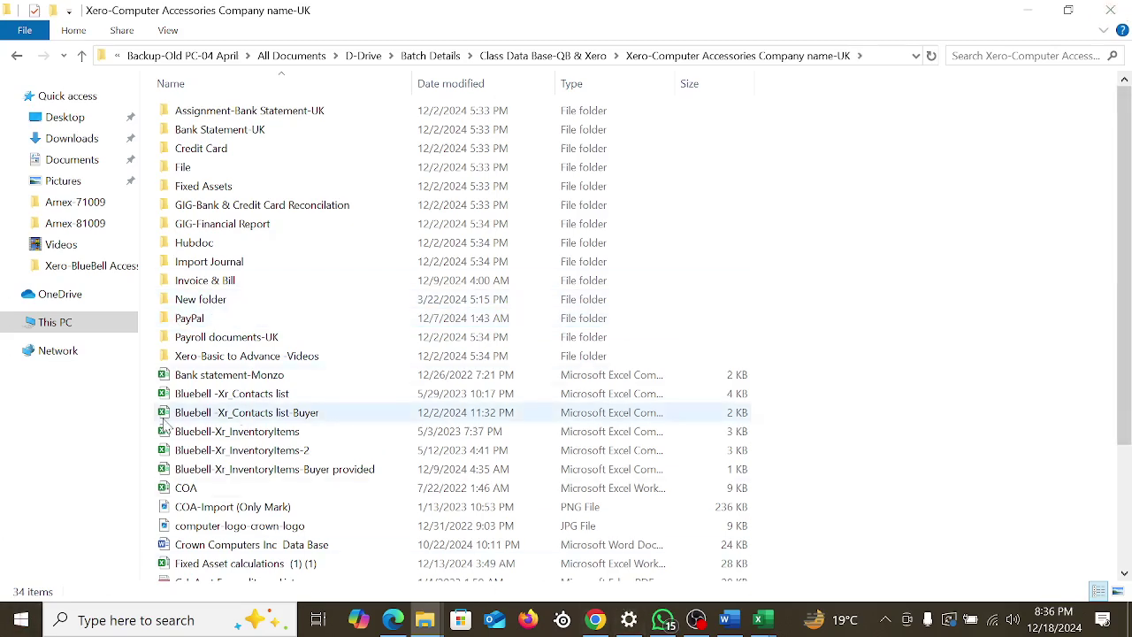
Open the G_L Acct Expenditures List PDF from the folder
scroll(164, 424, down, 3)
click(223, 422)
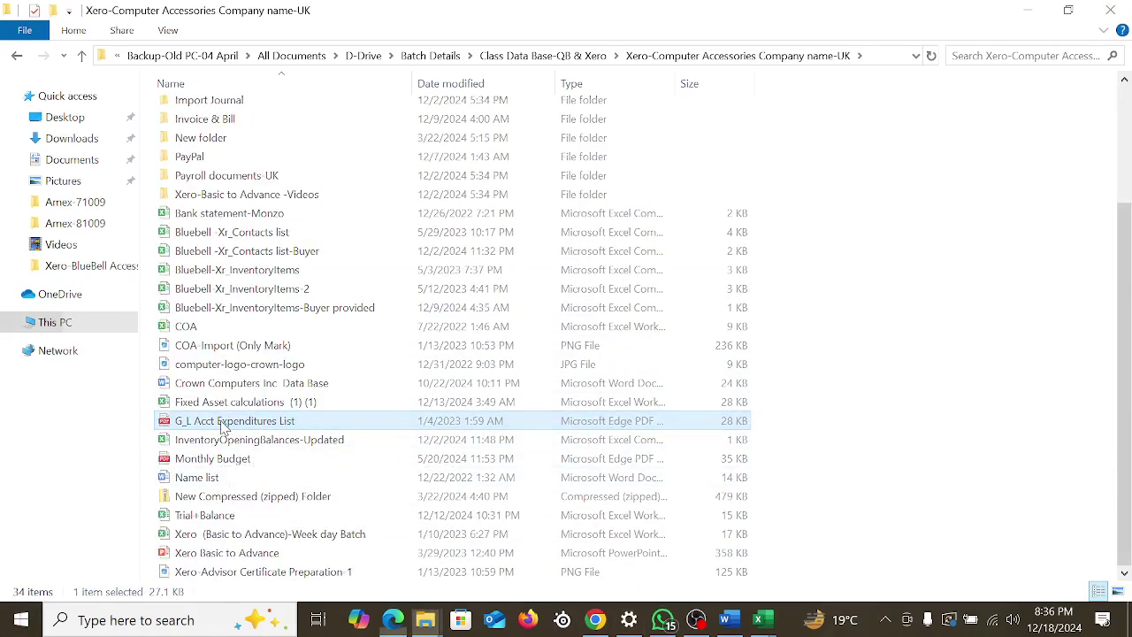
double_click(223, 423)
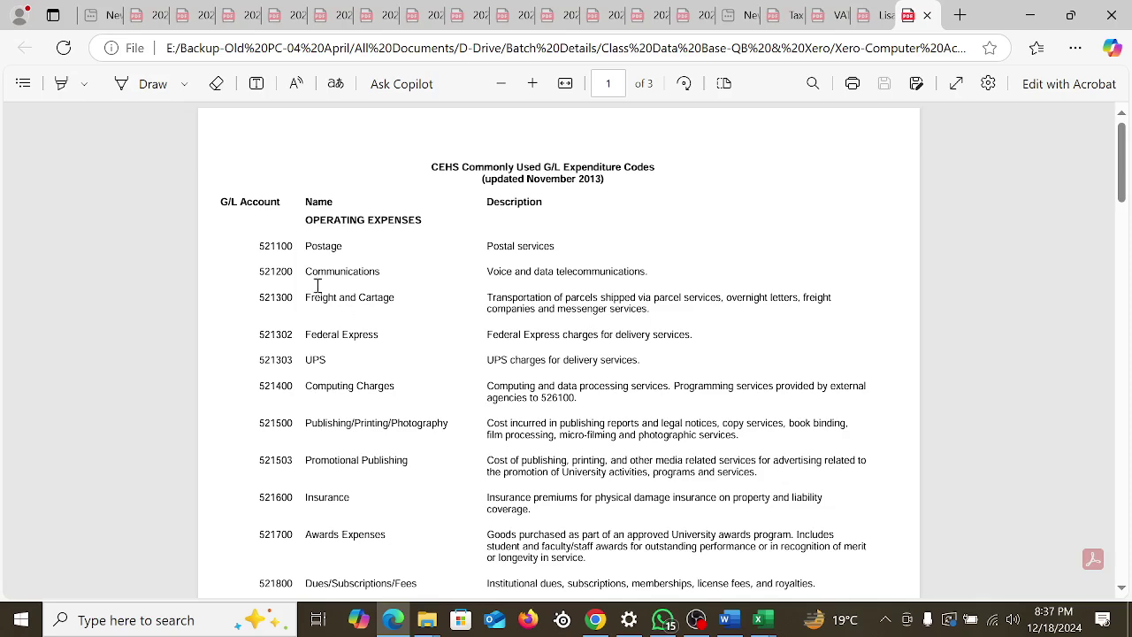
Copy the account name Insurance from the operating expenses in the G/L expenditure codes list
drag(308, 271, 398, 272)
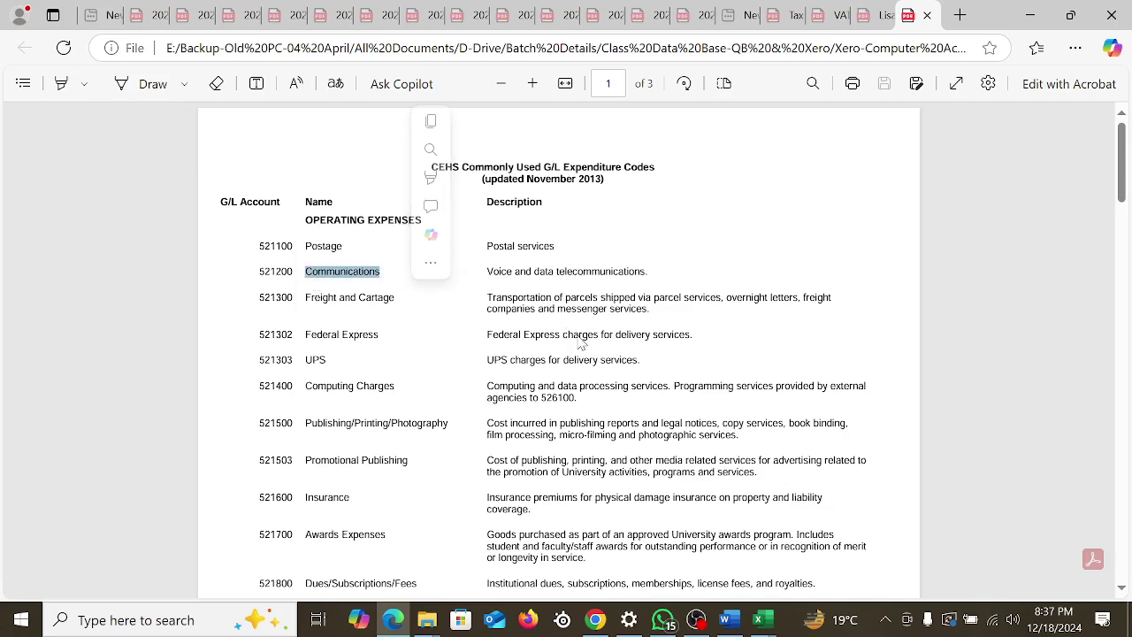
scroll(568, 343, down, 3)
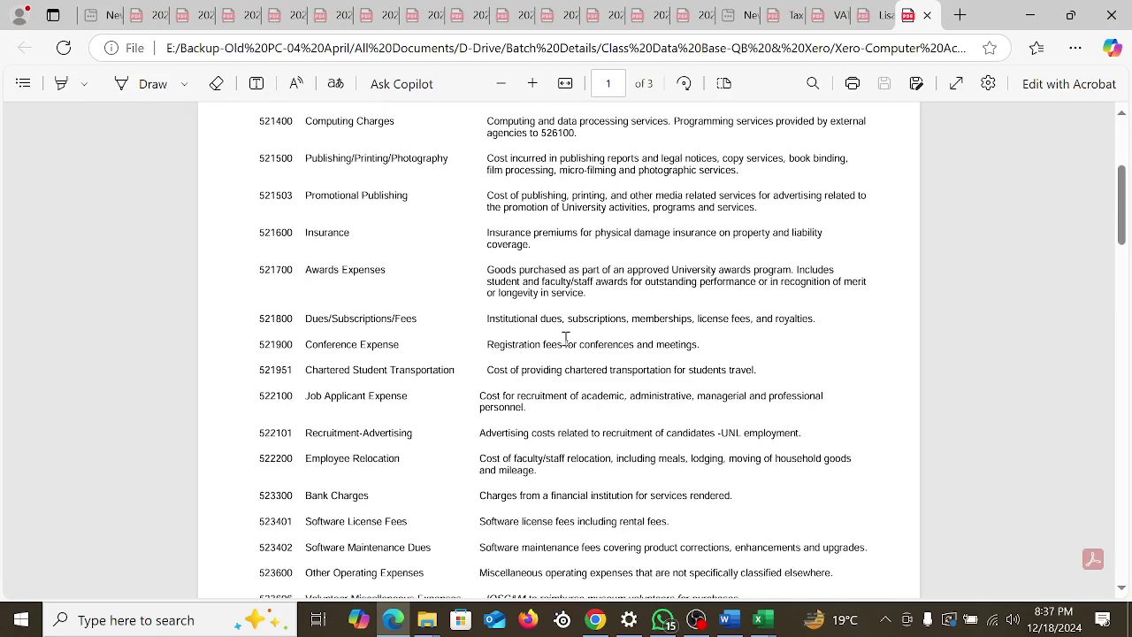
drag(307, 233, 371, 230)
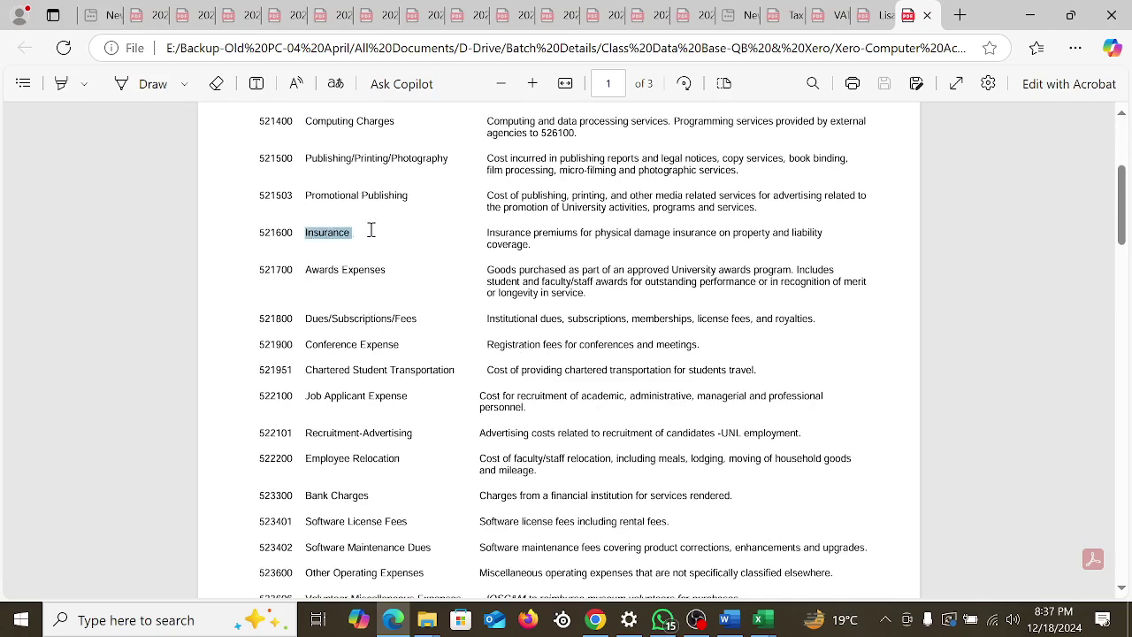
right_click(335, 236)
click(400, 313)
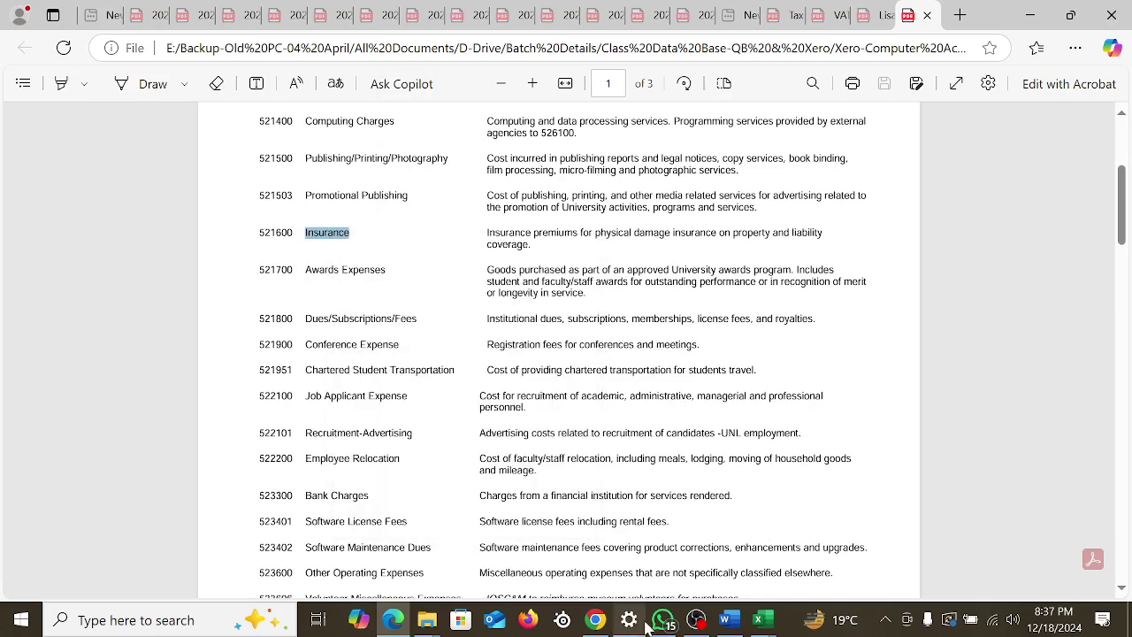
Switch back to the ChartOfAccounts (4) workbook in Excel
click(596, 620)
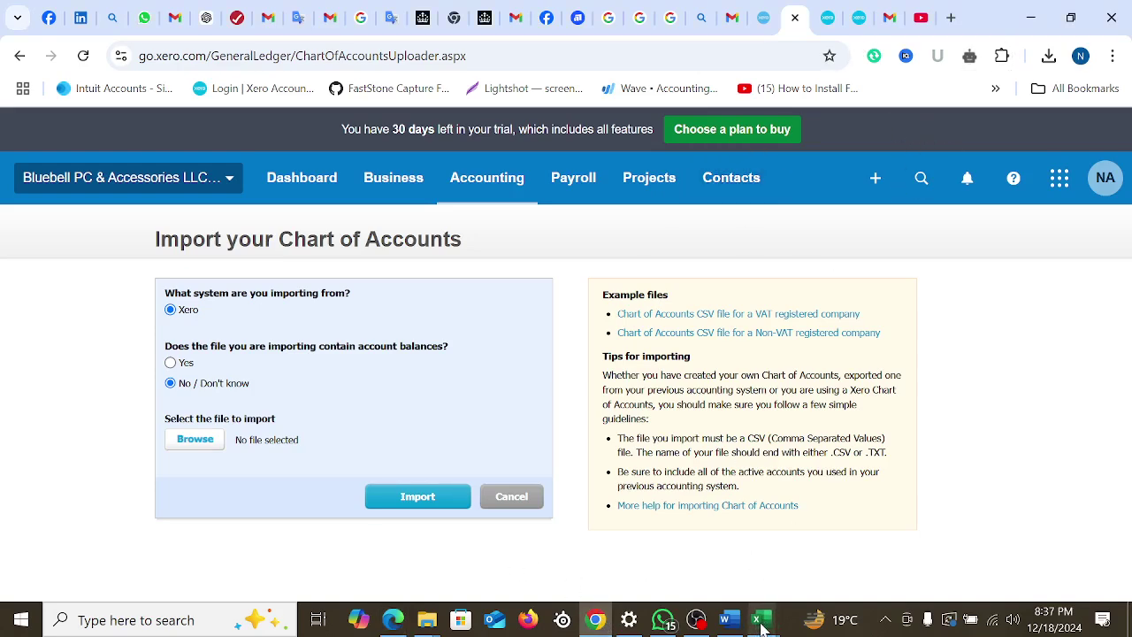
mouse_move(758, 619)
click(920, 547)
click(566, 390)
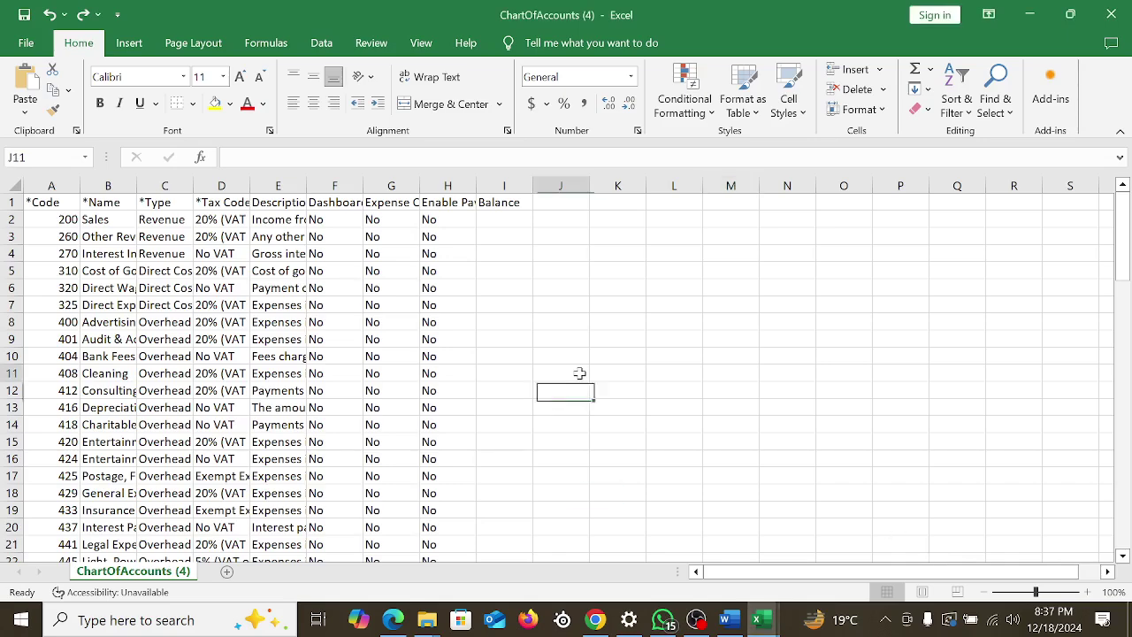
click(579, 373)
Find a gap among the overhead account codes and insert an empty row above the Rates account
click(76, 355)
scroll(190, 462, down, 4)
scroll(189, 462, down, 2)
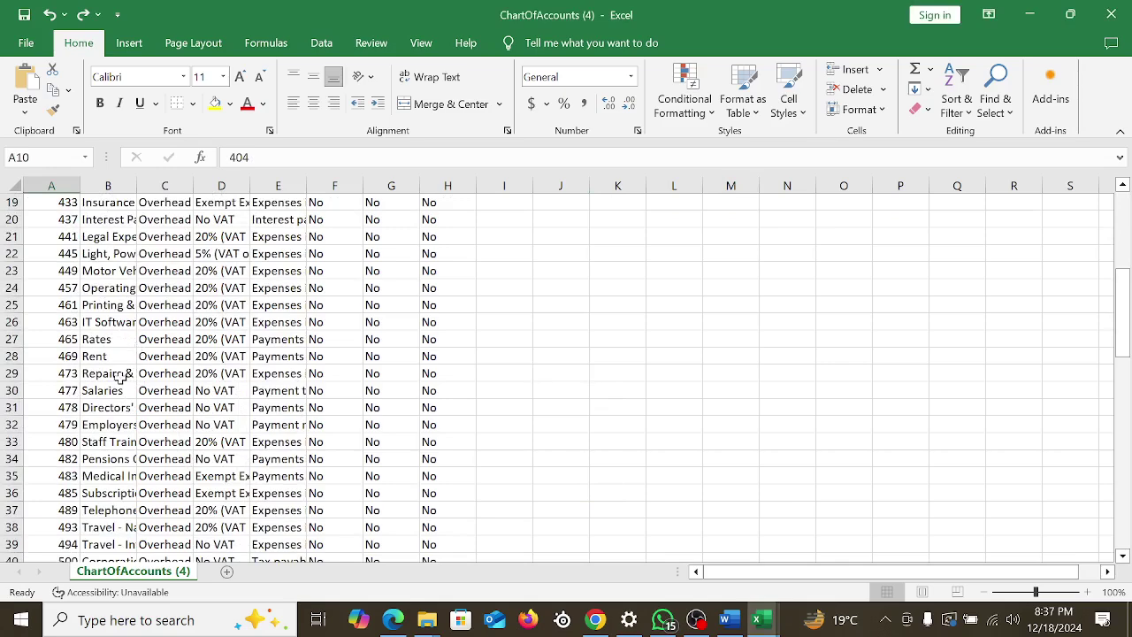
click(108, 312)
scroll(108, 311, down, 2)
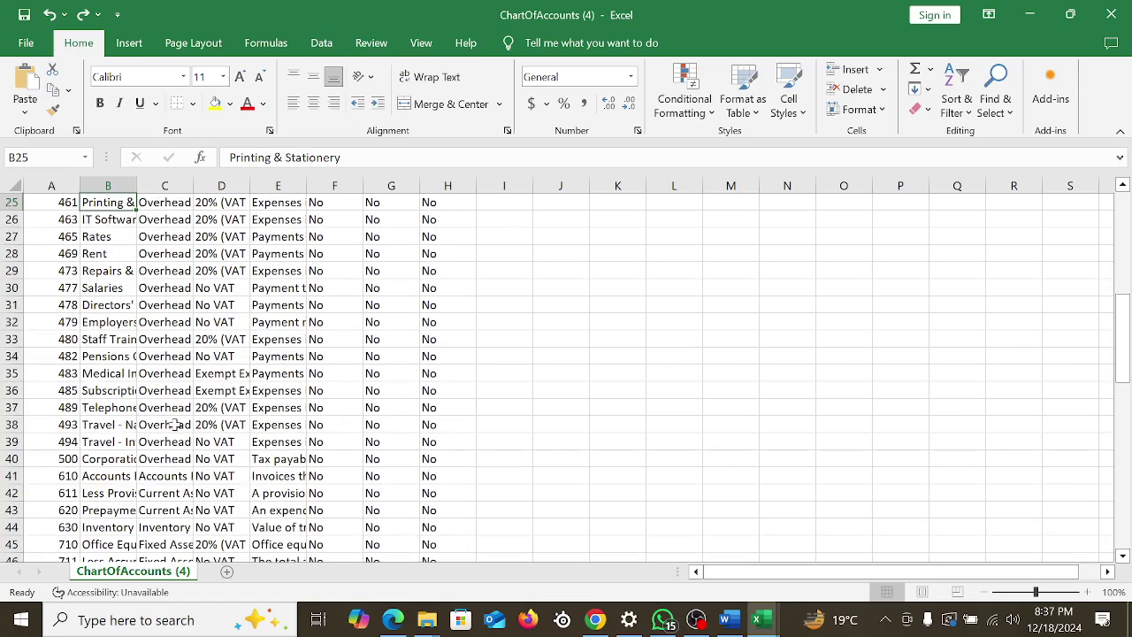
scroll(175, 428, up, 2)
click(101, 342)
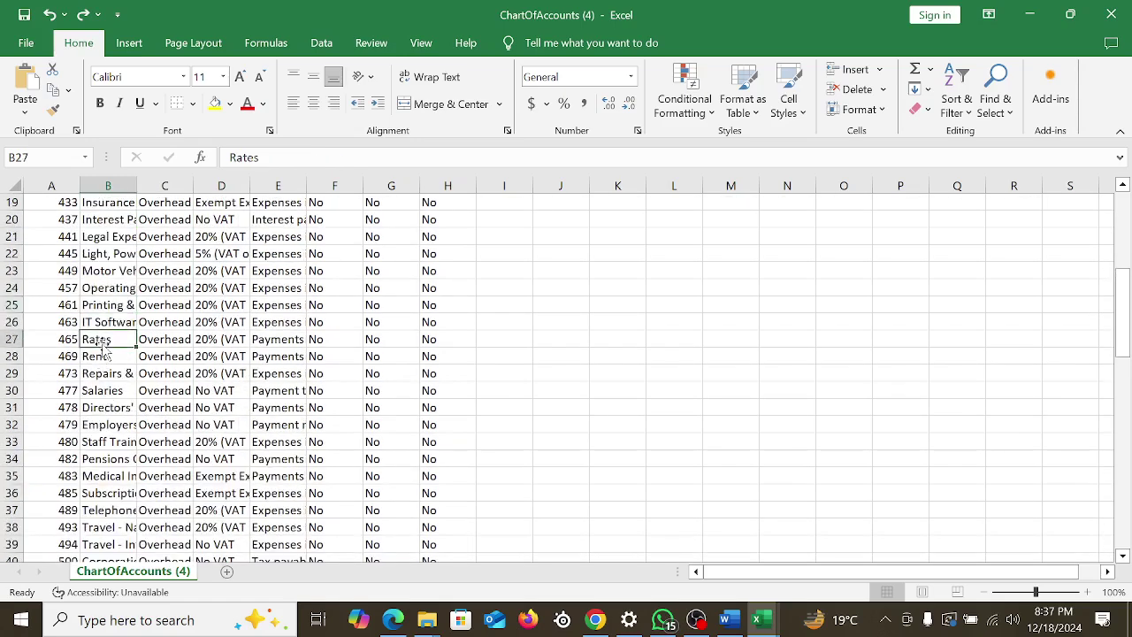
right_click(12, 338)
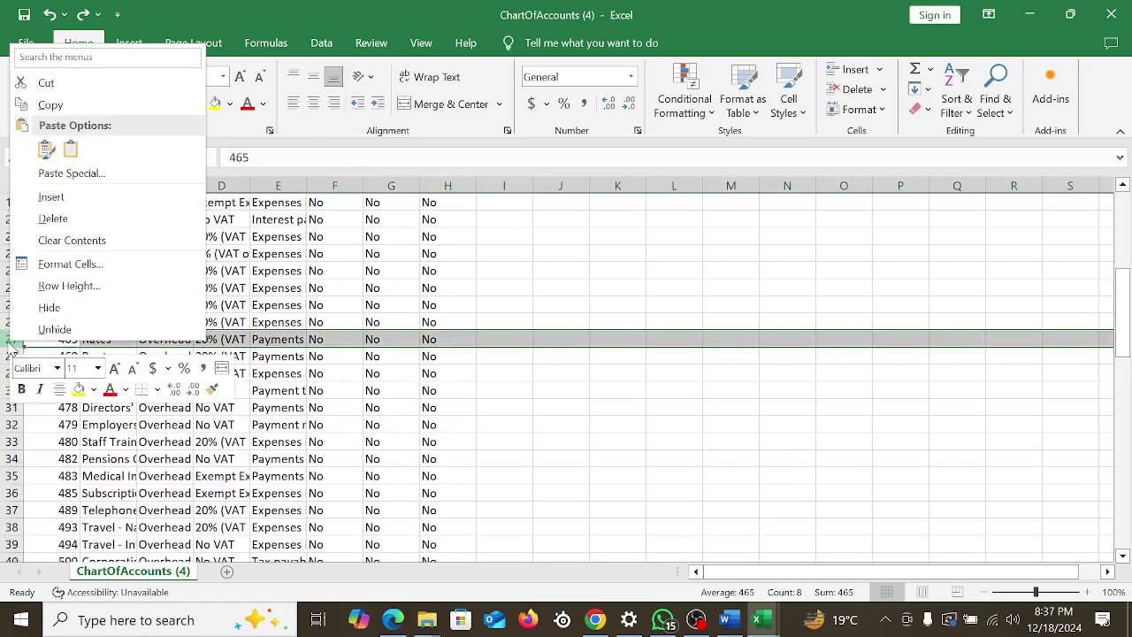
click(52, 196)
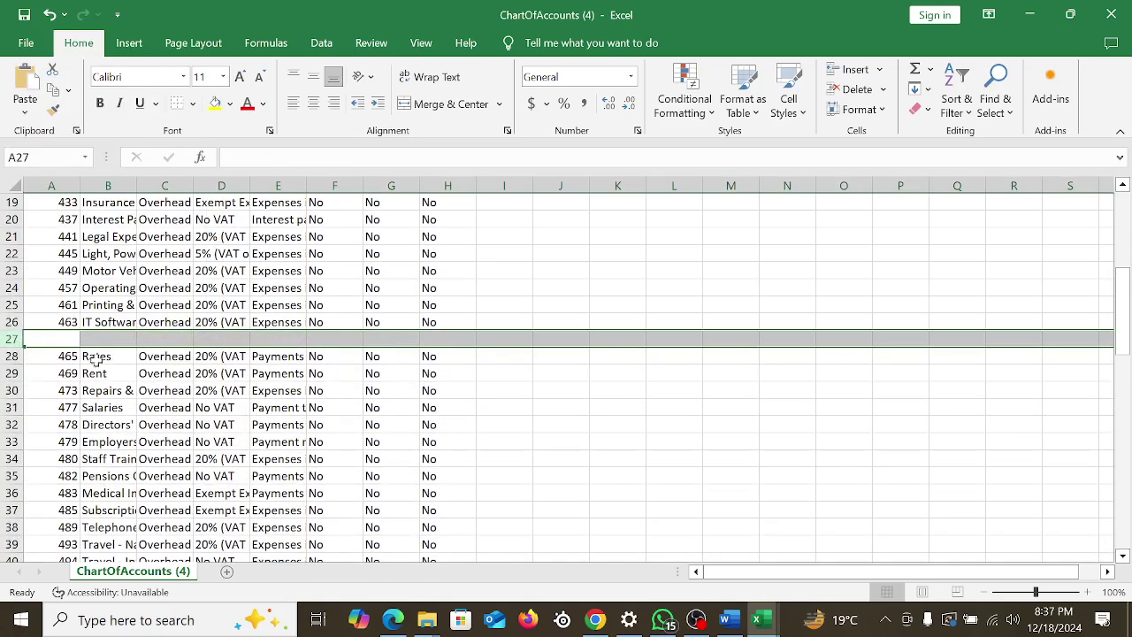
Enter the account code 464 in the new empty row
click(54, 320)
click(62, 344)
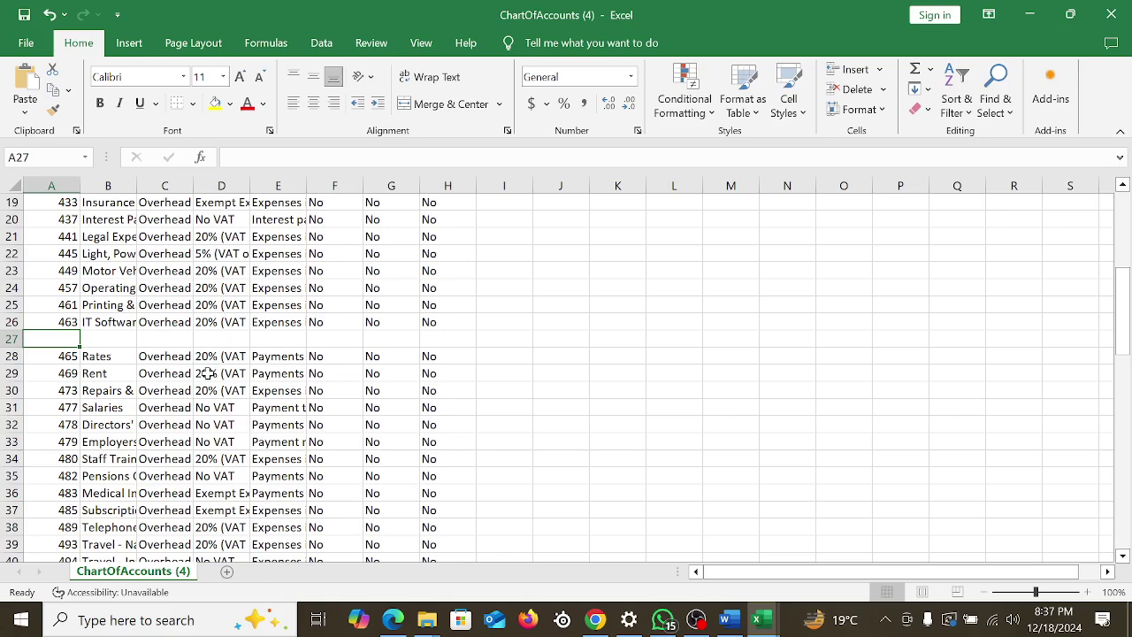
text(464)
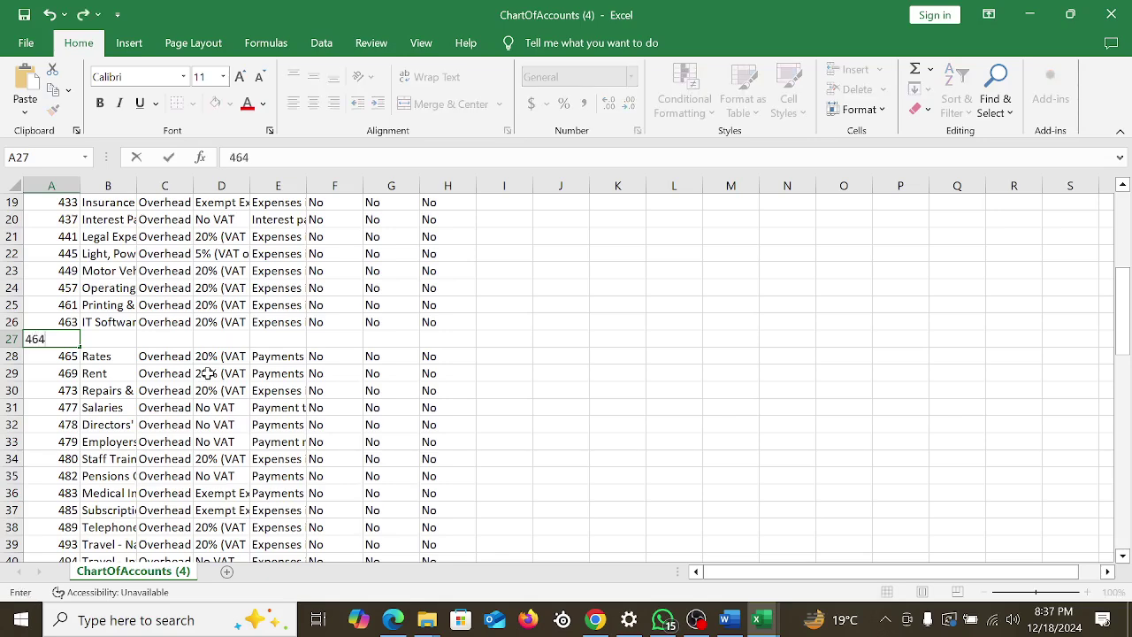
click(162, 373)
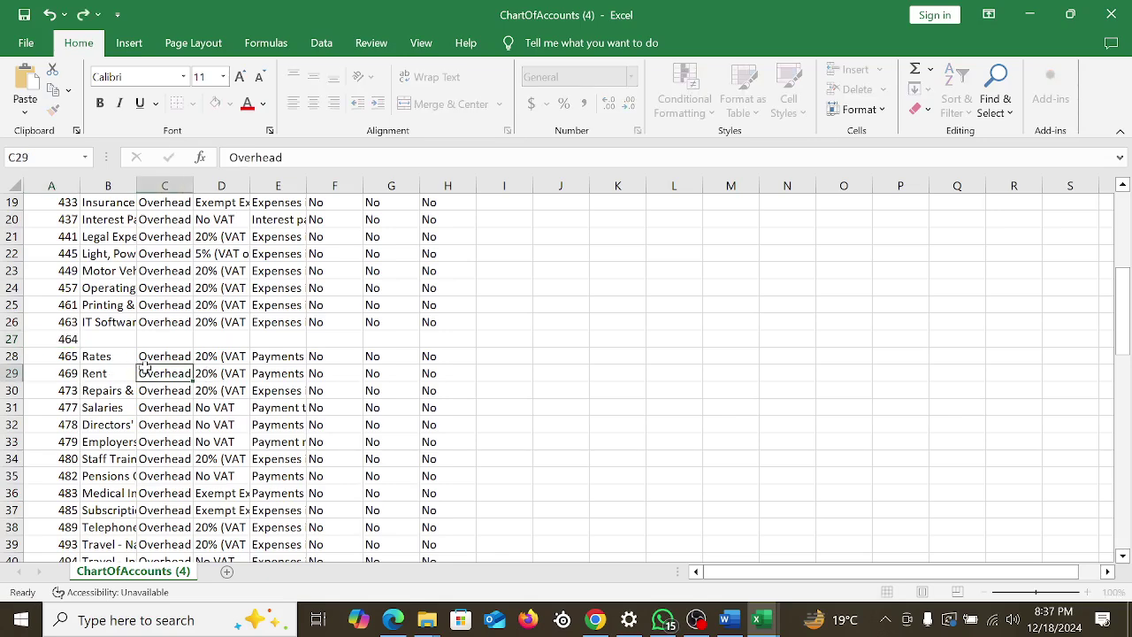
Paste the copied account name Insurance into the name cell of the 464 row
click(104, 341)
click(247, 155)
right_click(246, 155)
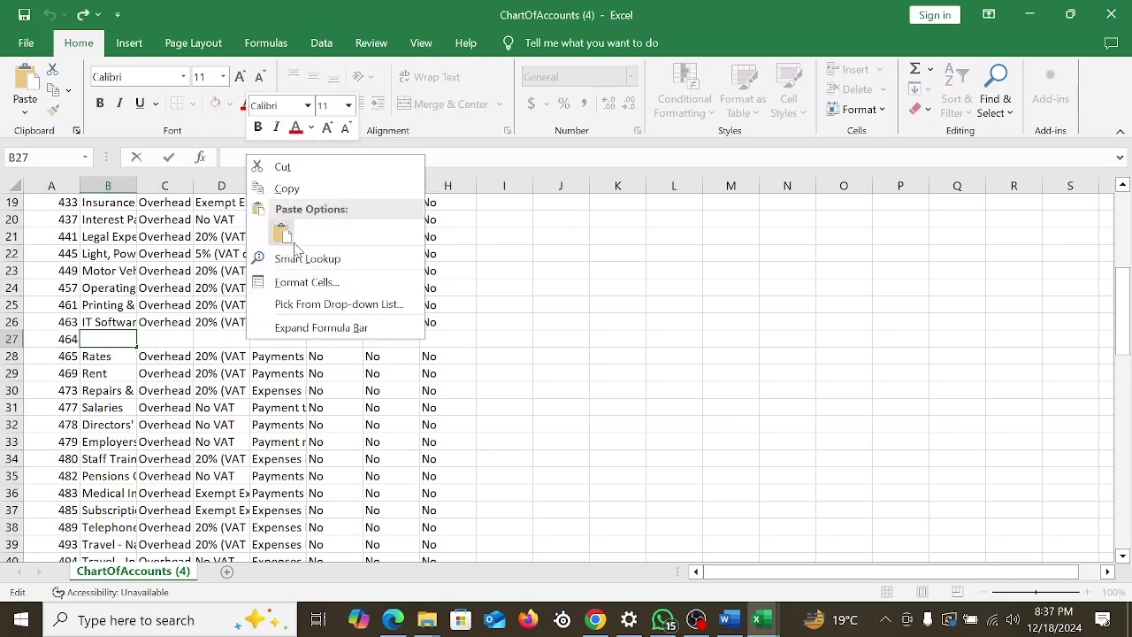
Paste the copied name Insurance into cell B27 as the account name for code 464
click(283, 233)
drag(651, 339, 619, 339)
scroll(127, 371, up, 4)
scroll(126, 371, up, 2)
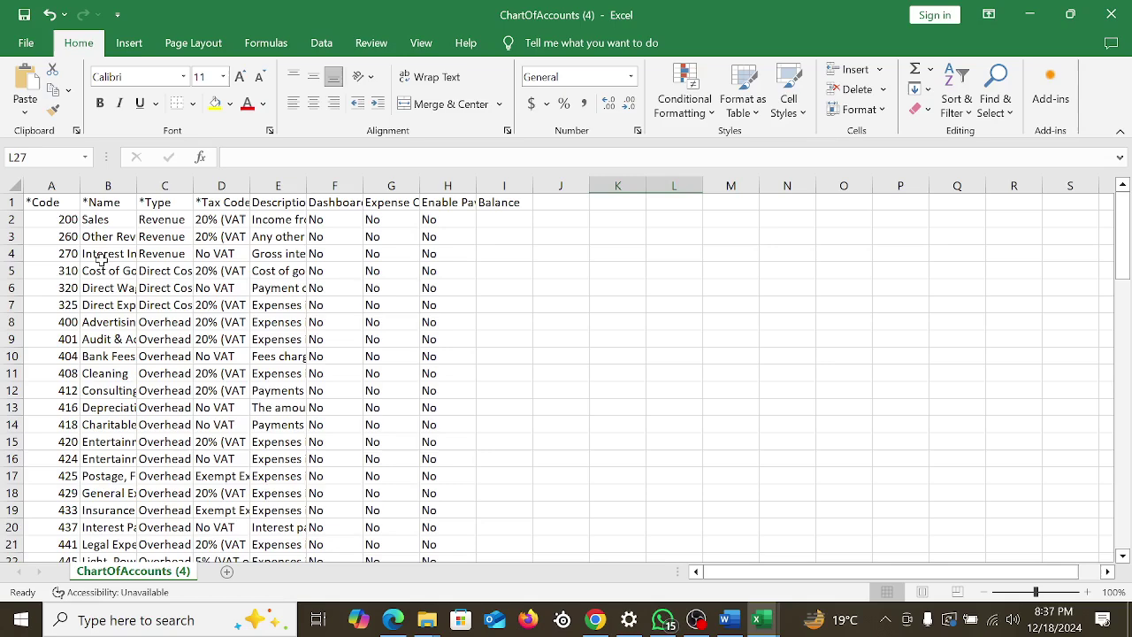
Highlight the whole row 27, the new Insurance account with code 464, in yellow
scroll(102, 259, down, 3)
scroll(127, 510, down, 1)
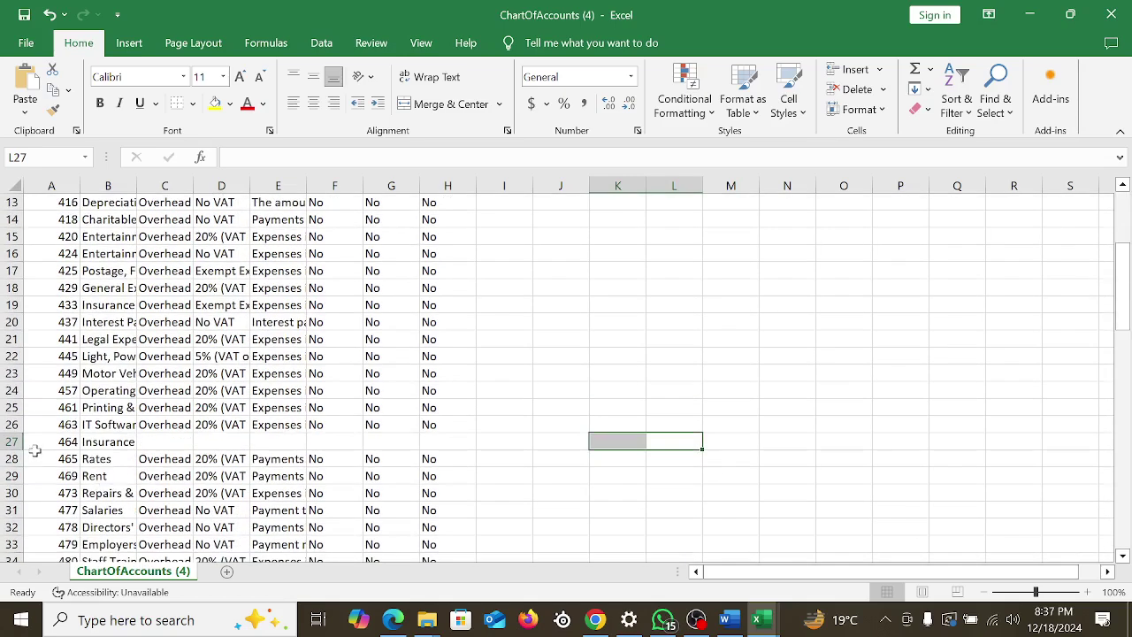
click(11, 442)
click(215, 103)
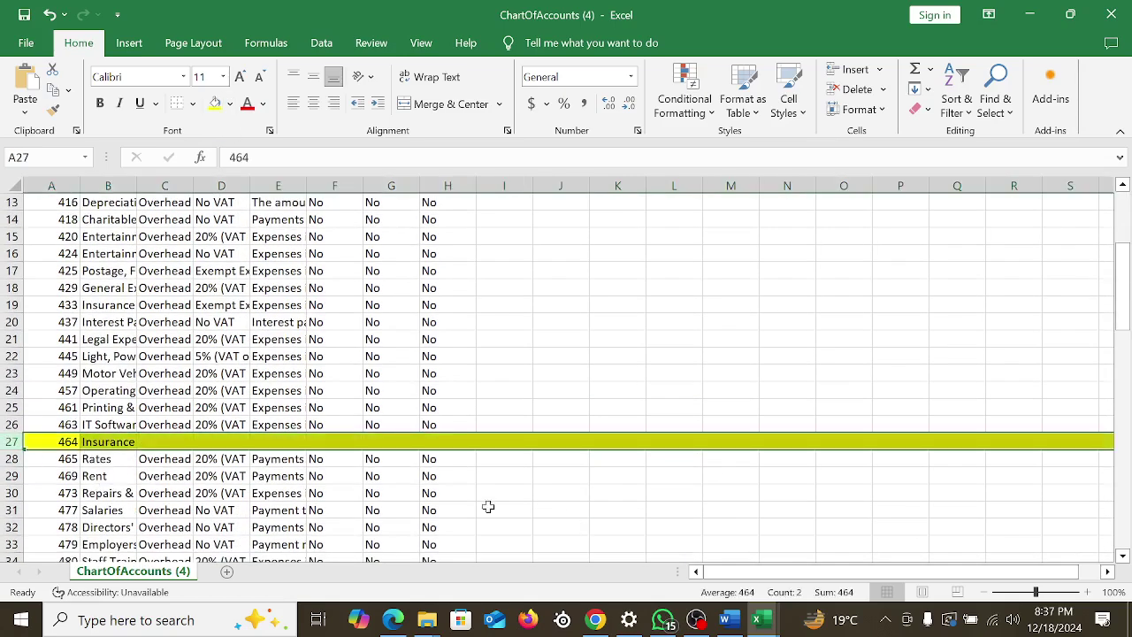
Fill the type Overhead and tax code 20% (VAT on Expenses) from row 26 down into row 27
click(190, 441)
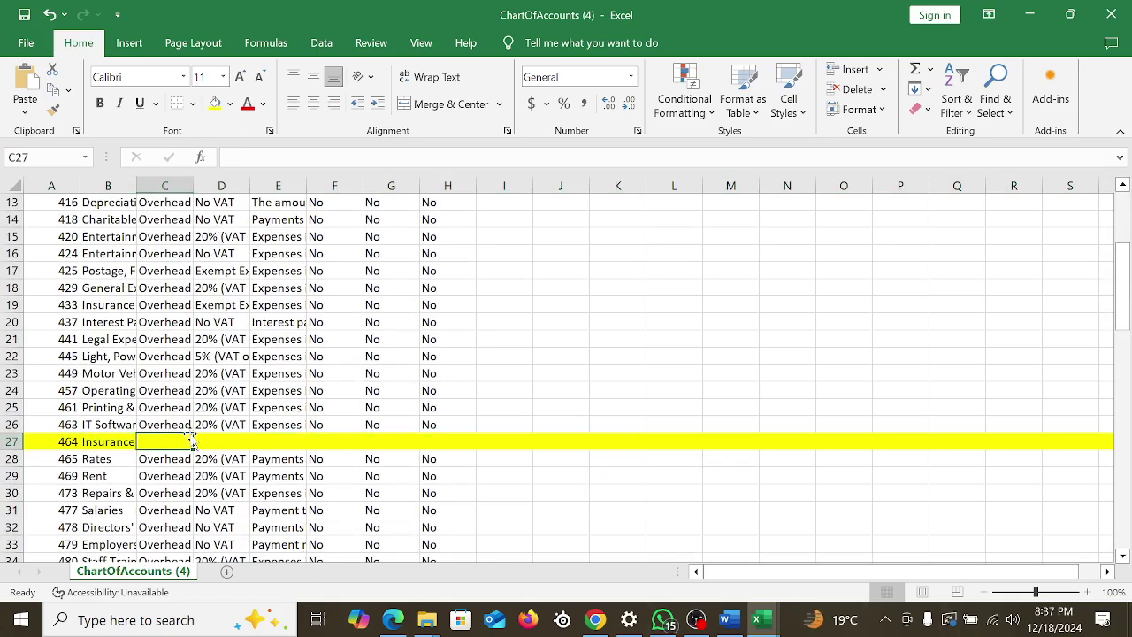
drag(172, 421, 212, 438)
click(179, 443)
click(186, 425)
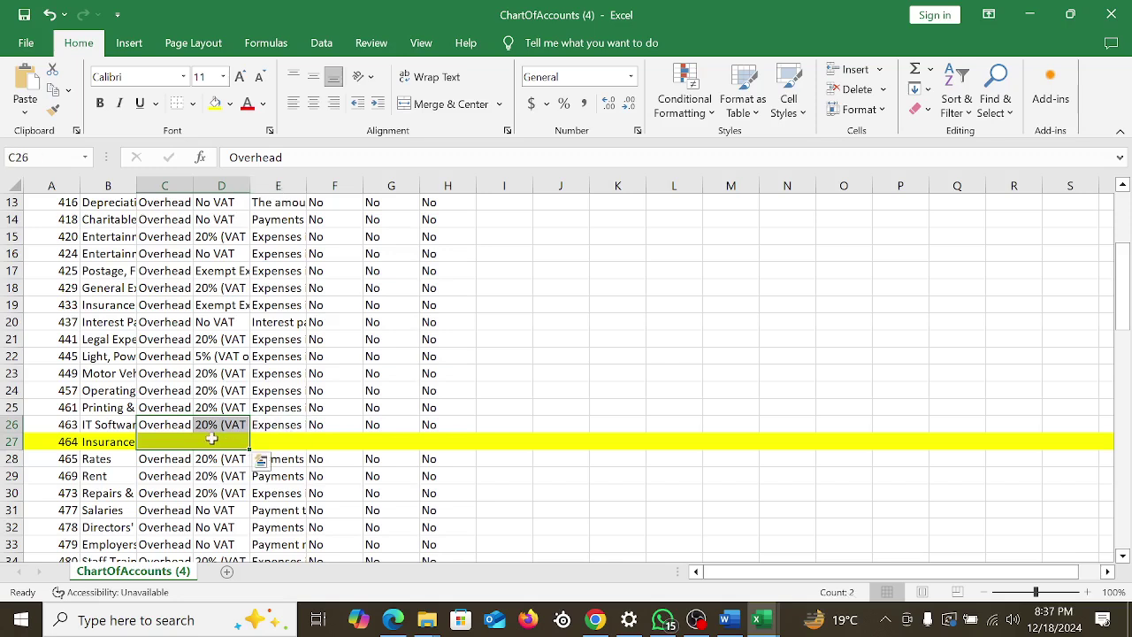
key(ctrl+d)
Switch to the PDF account list in Edge and copy the Insurance account's full description under code 521600
click(282, 424)
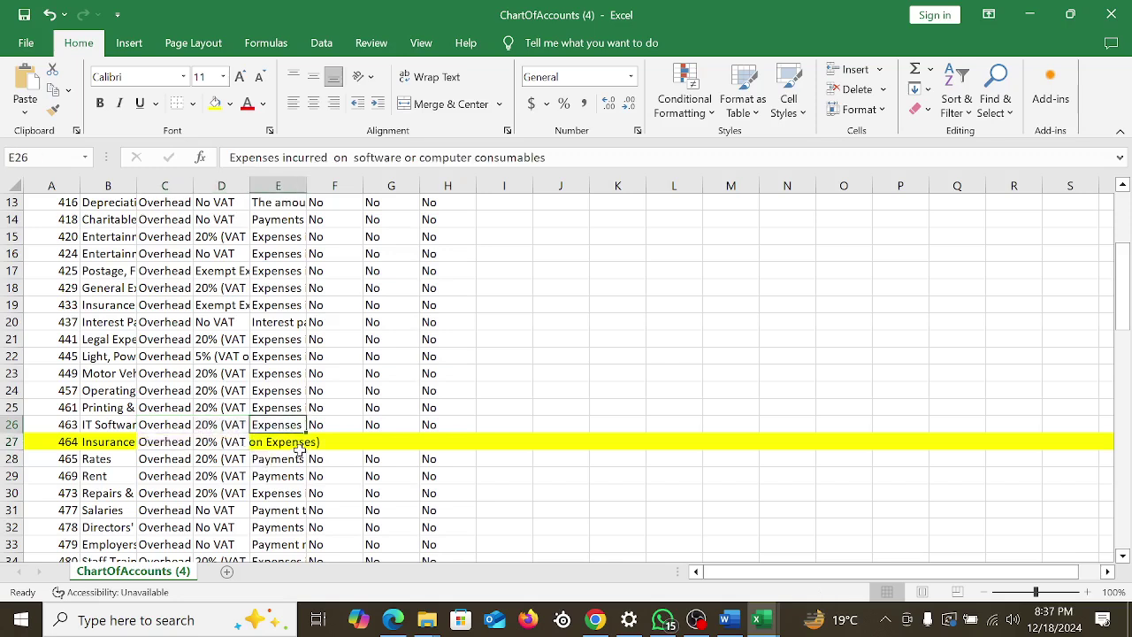
click(289, 443)
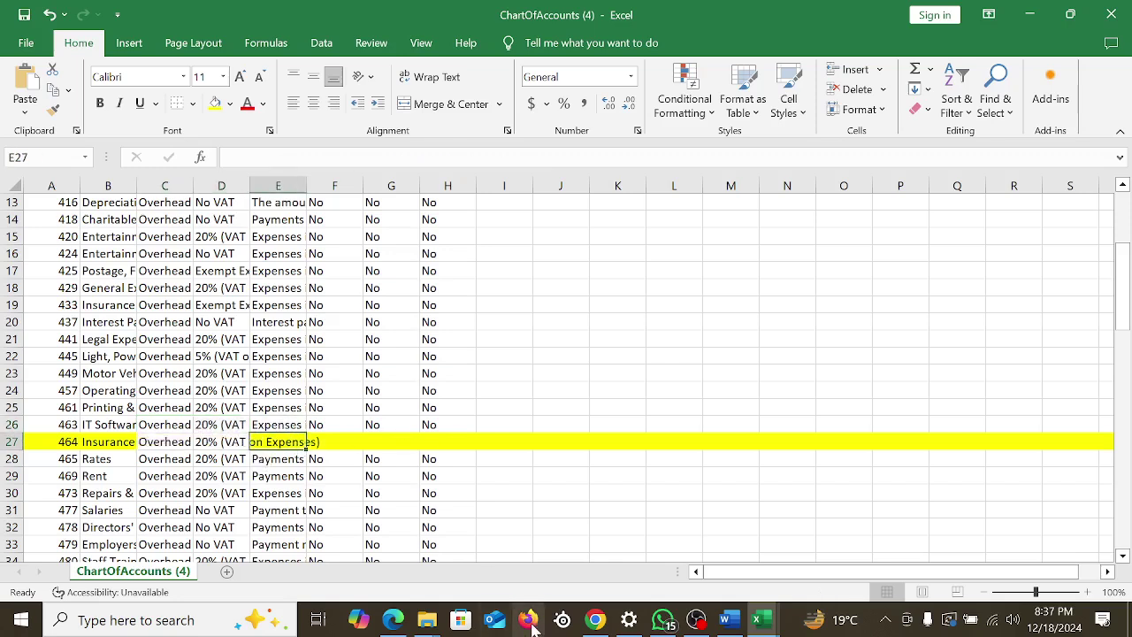
click(393, 621)
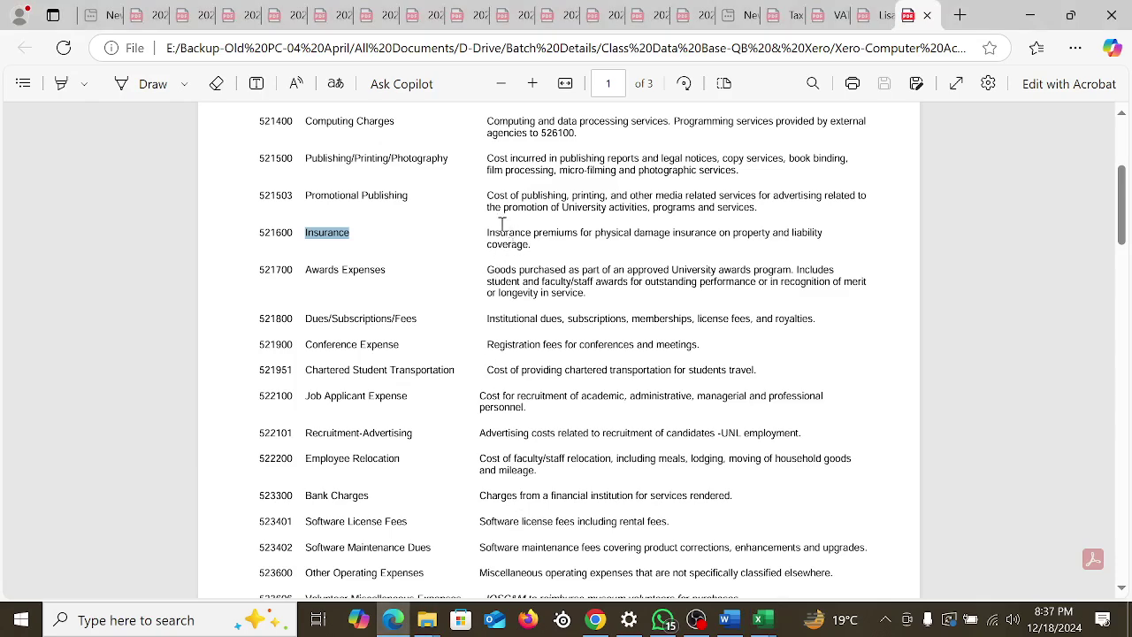
drag(483, 233, 538, 253)
right_click(529, 242)
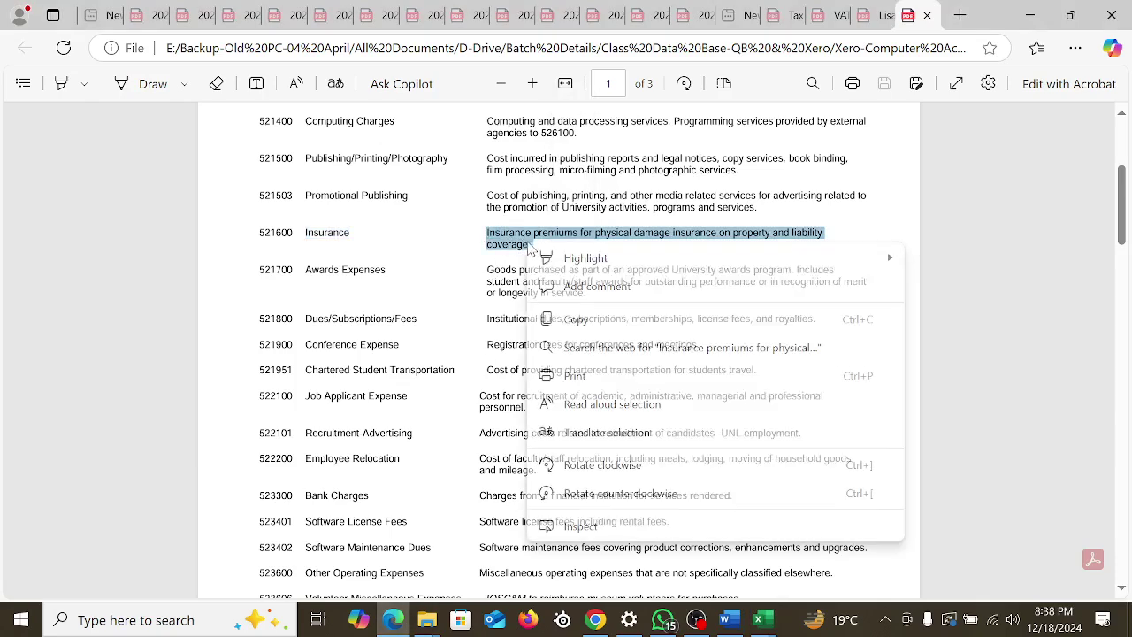
click(598, 317)
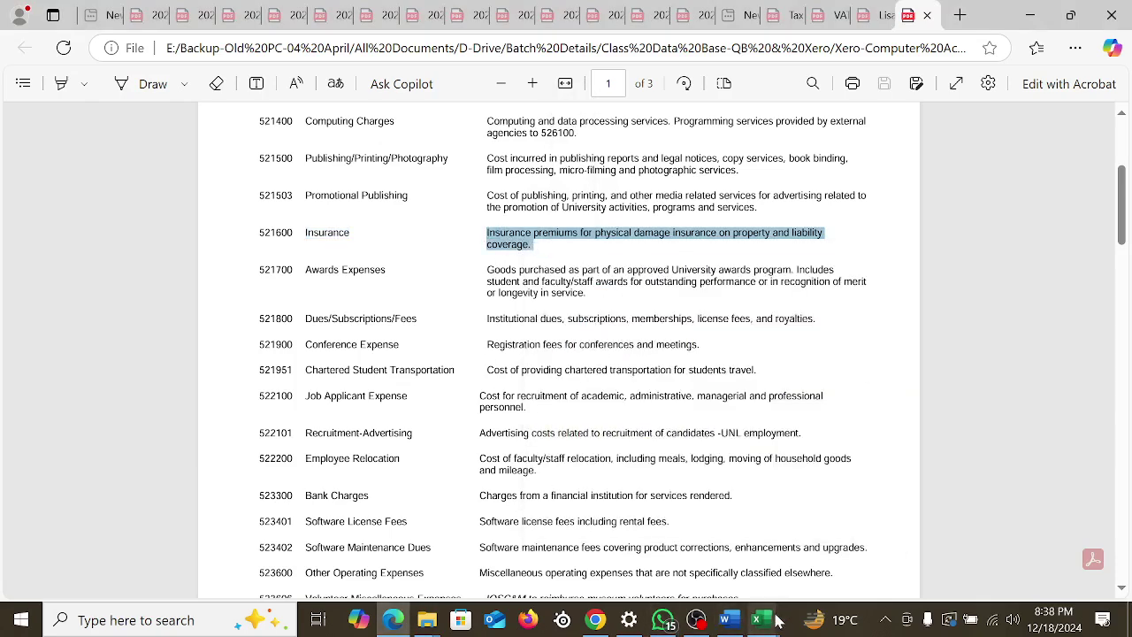
Return to the Excel sheet, paste the copied insurance description into cell E27 and turn off its text wrapping
mouse_move(758, 620)
click(867, 566)
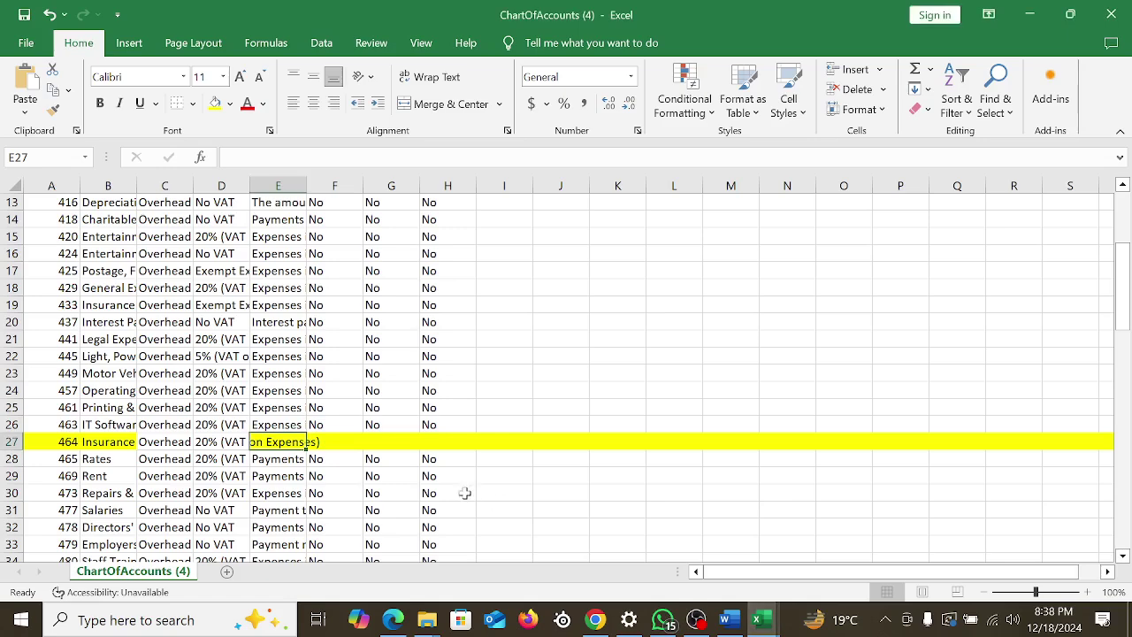
right_click(270, 155)
click(298, 233)
click(674, 339)
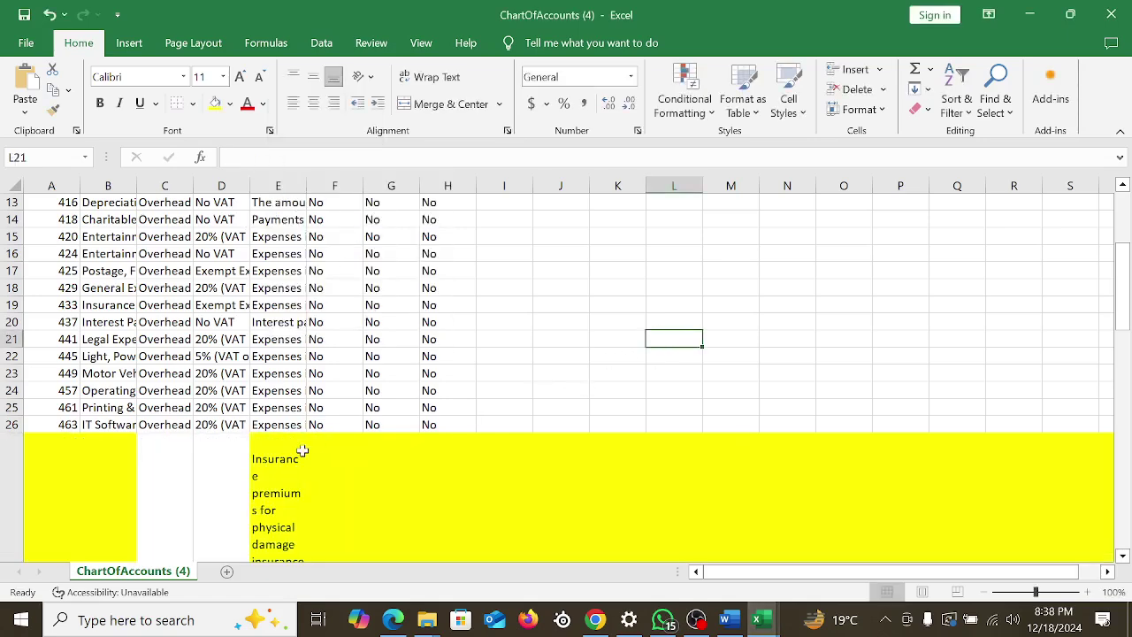
click(284, 468)
click(431, 77)
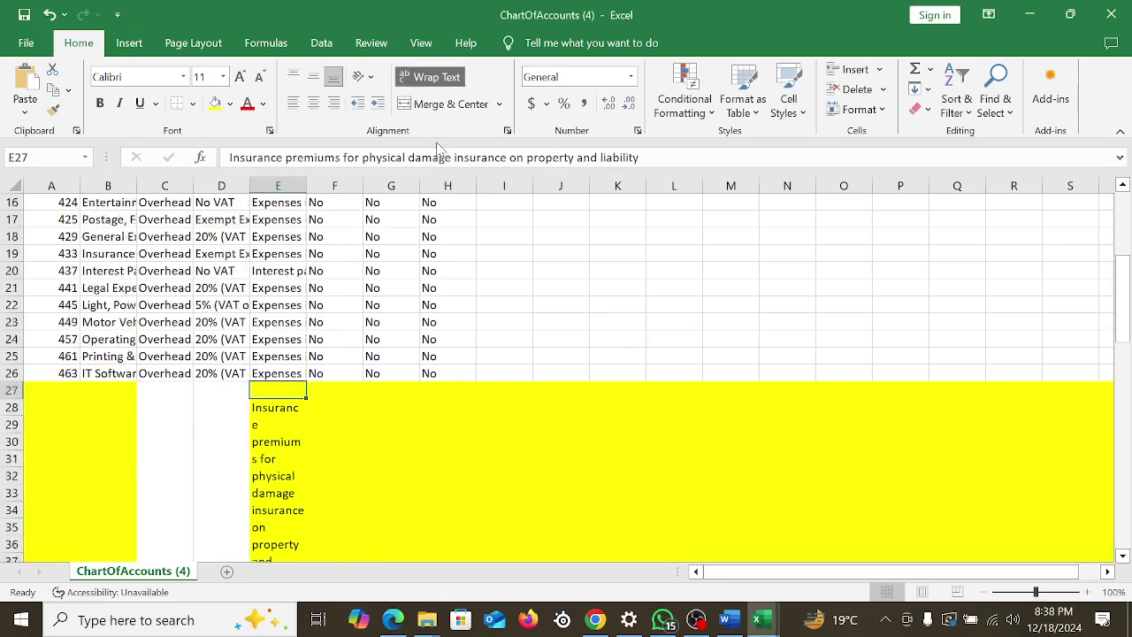
Fill the No values in columns F to H from row 26 down into row 27
drag(324, 326, 437, 337)
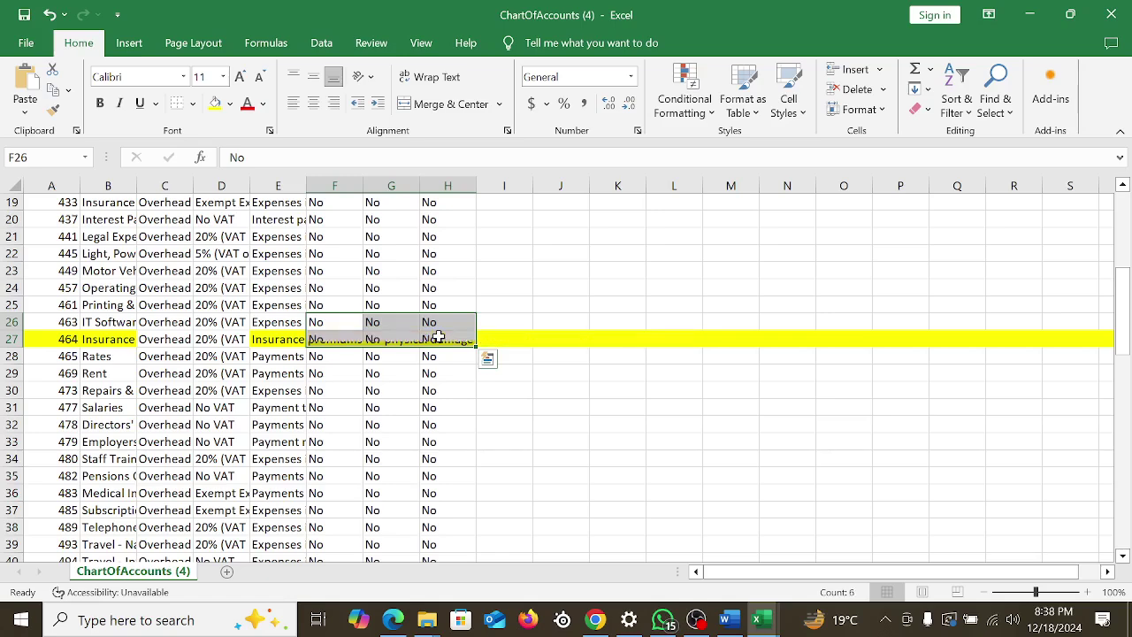
click(540, 405)
scroll(482, 376, up, 6)
scroll(482, 376, up, 1)
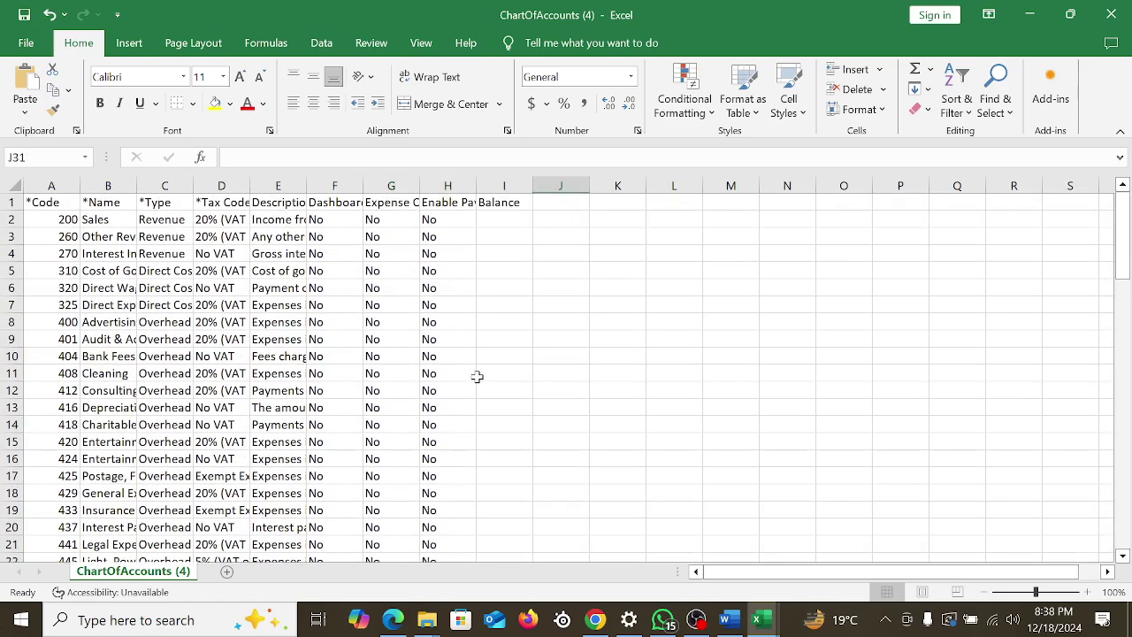
Set the Dashboard value of the Insurance account in cell F27 to Yes and save the file
click(345, 206)
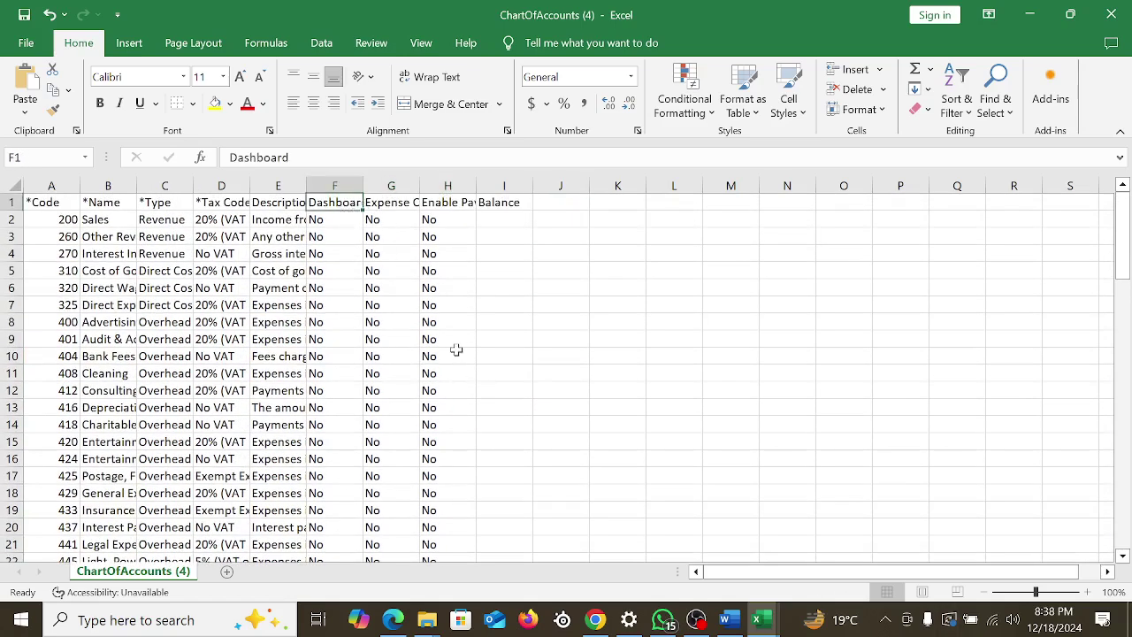
scroll(452, 359, down, 6)
click(320, 339)
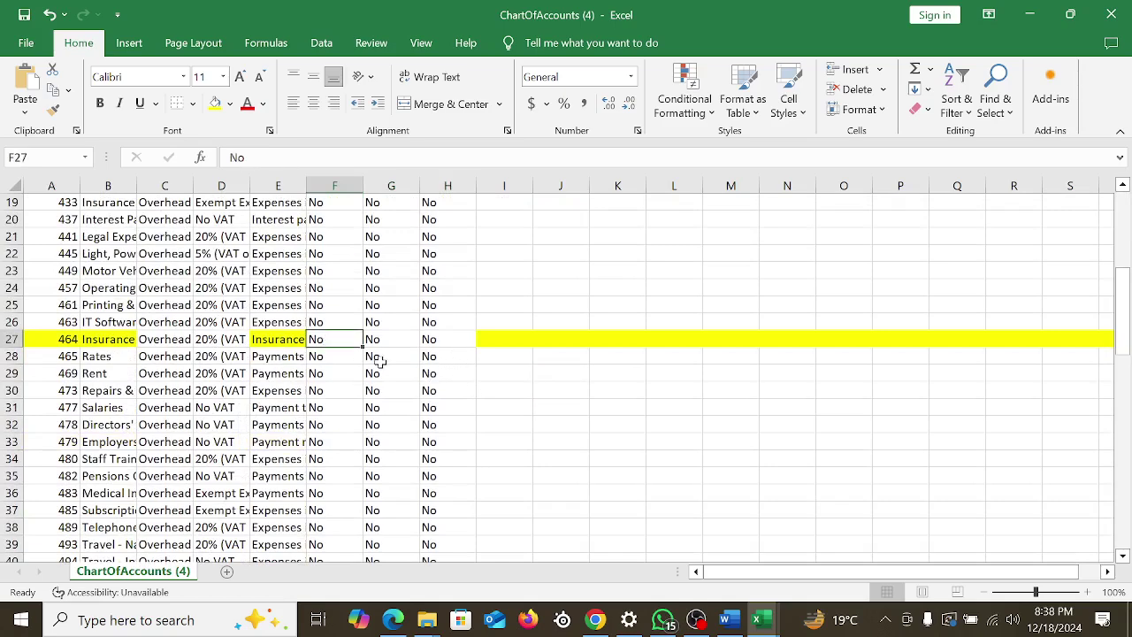
text(Y)
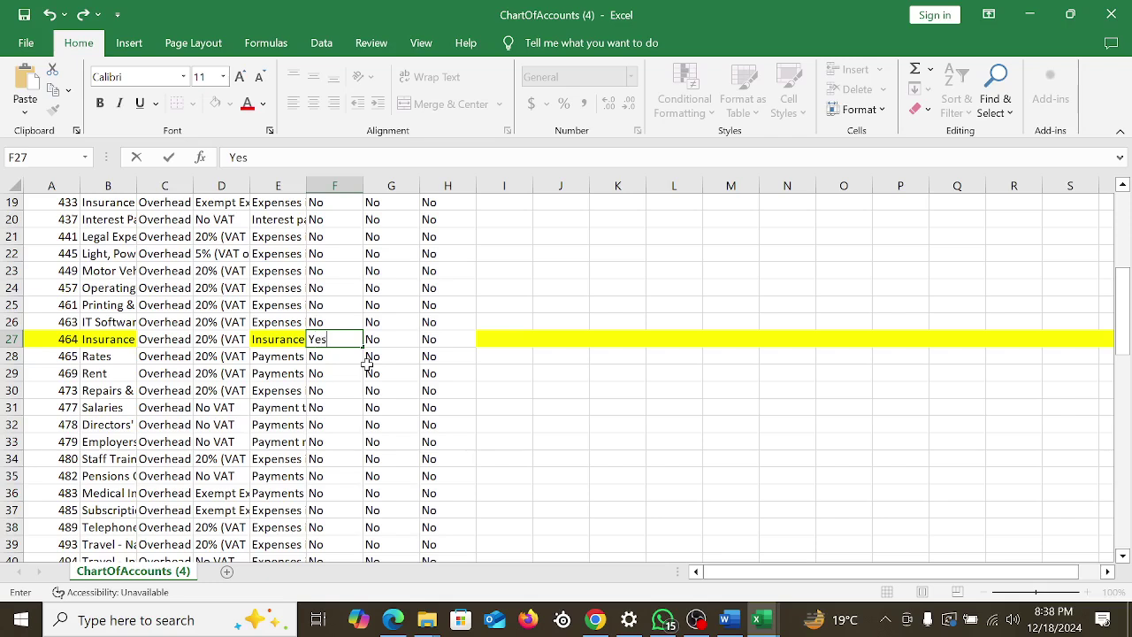
text(es)
click(537, 441)
click(597, 476)
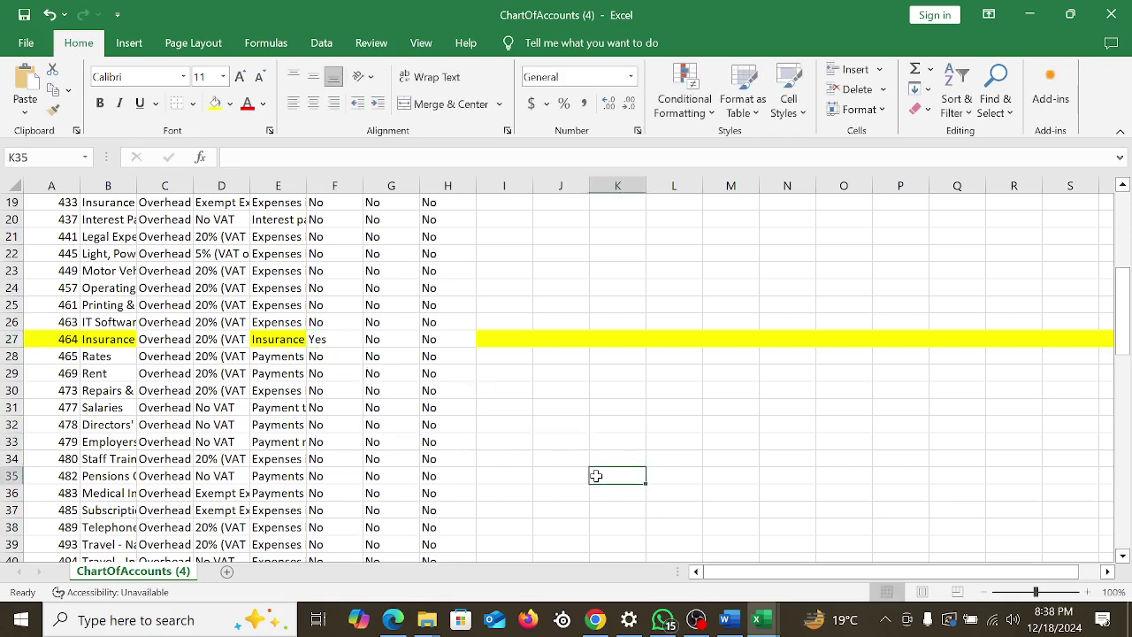
click(325, 341)
click(677, 421)
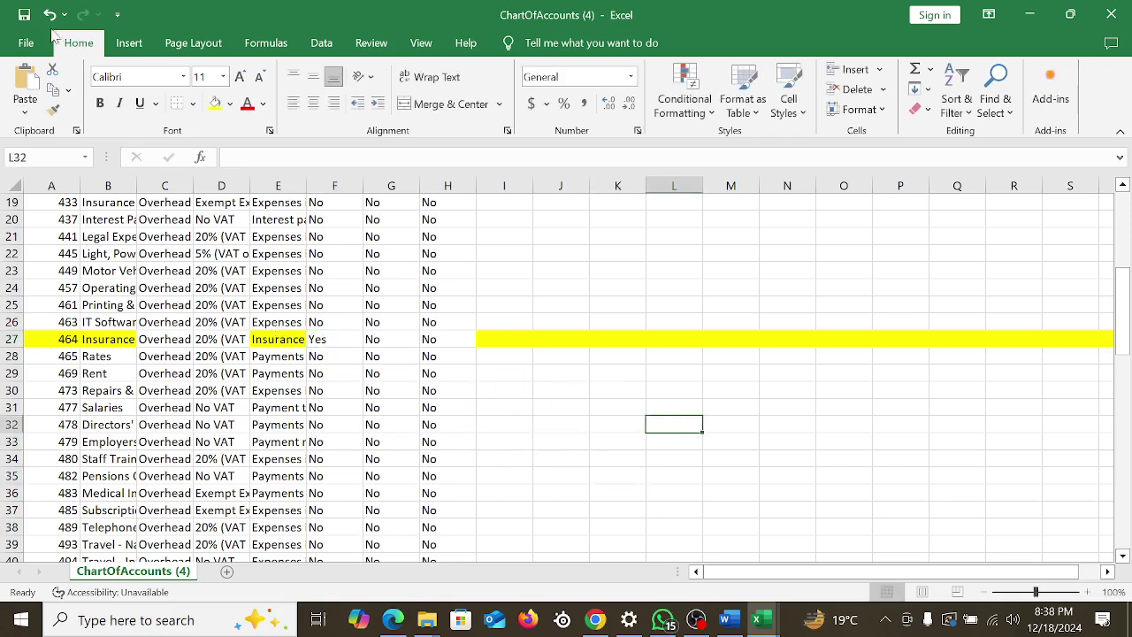
click(24, 14)
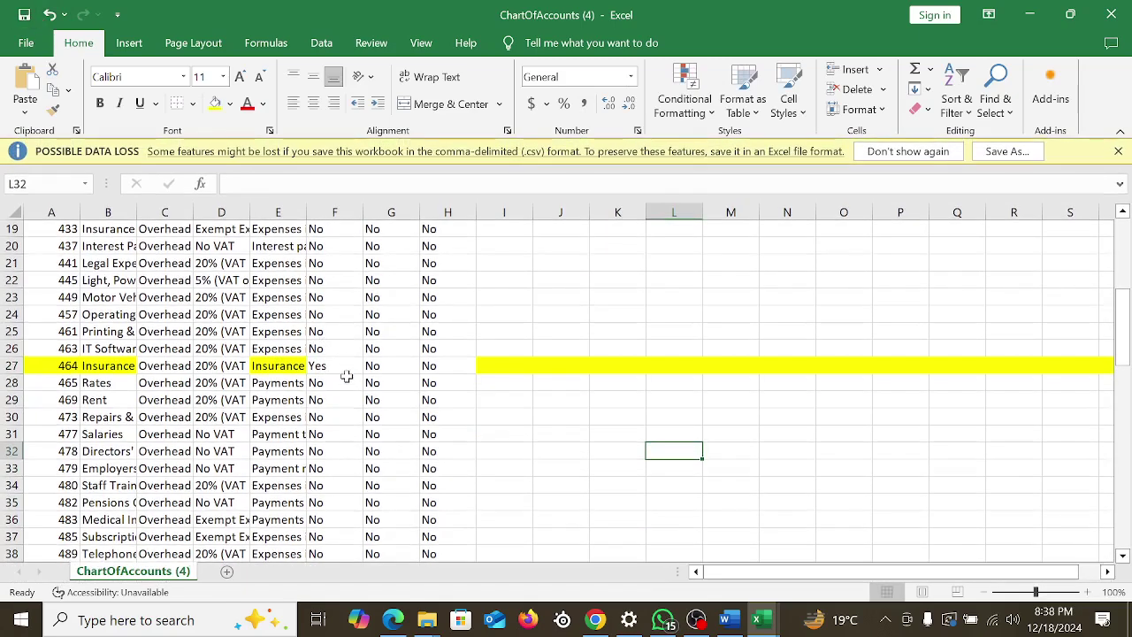
Set the Dashboard value of the Insurance account in cell F27 to No
click(348, 366)
text(No)
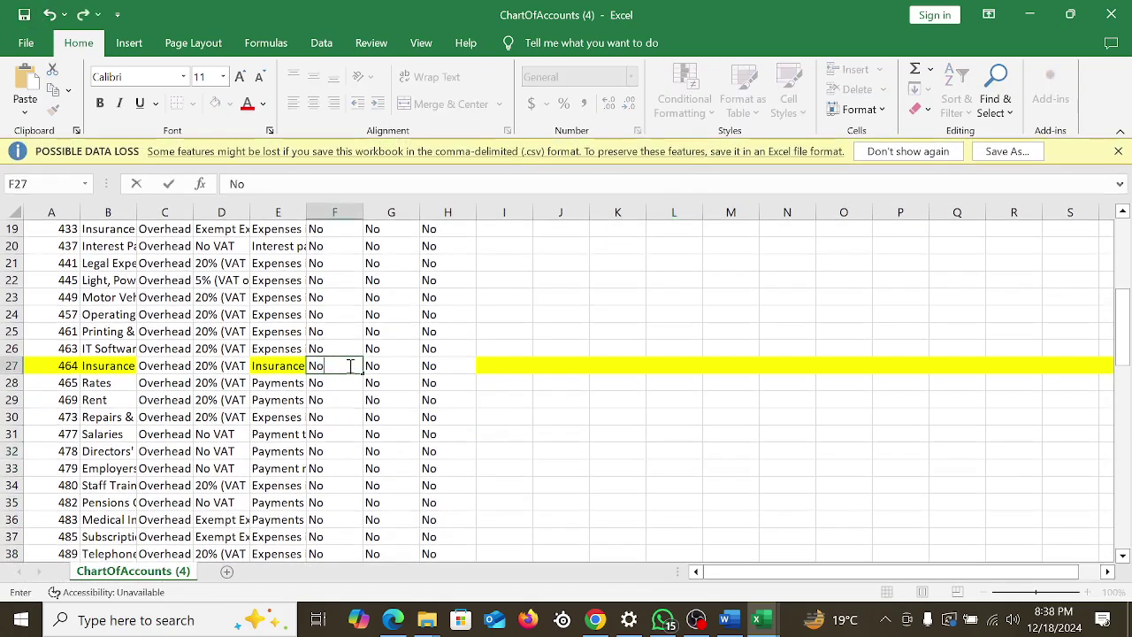
click(598, 416)
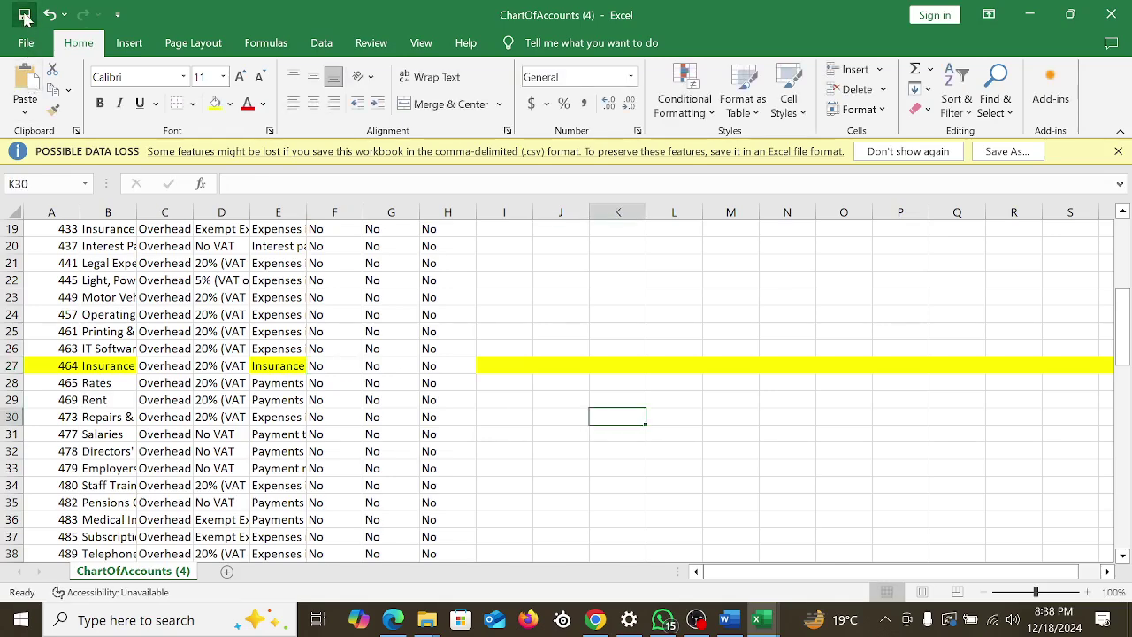
click(666, 440)
scroll(666, 439, down, 6)
scroll(666, 440, up, 7)
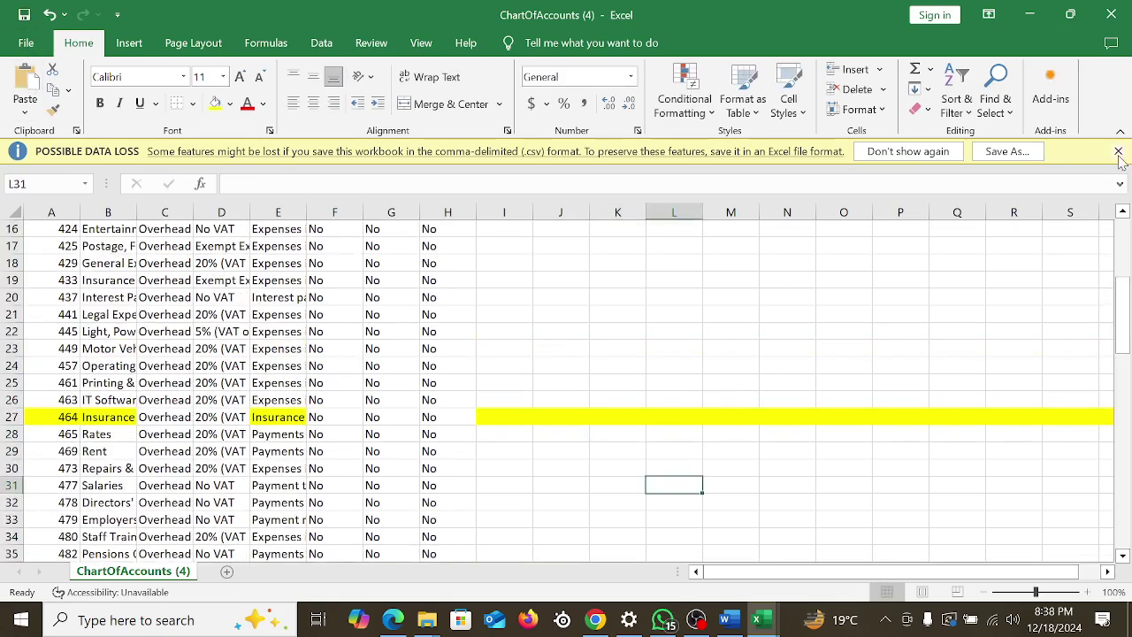
Save the ChartOfAccounts (4) CSV file and dismiss the possible data loss notices
click(1118, 152)
click(813, 456)
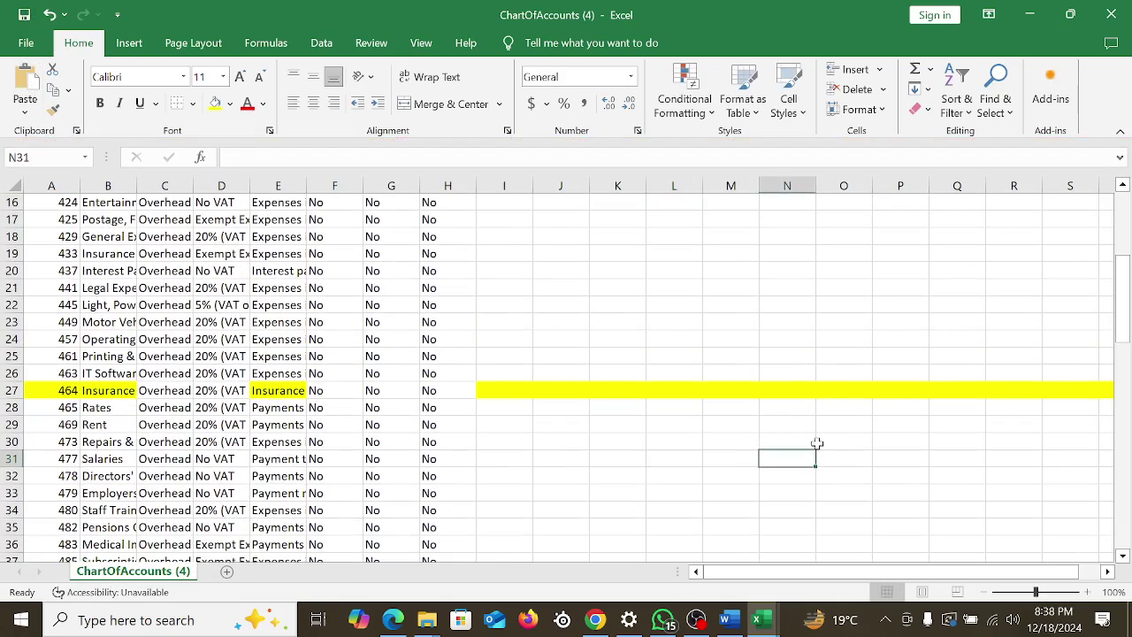
click(24, 15)
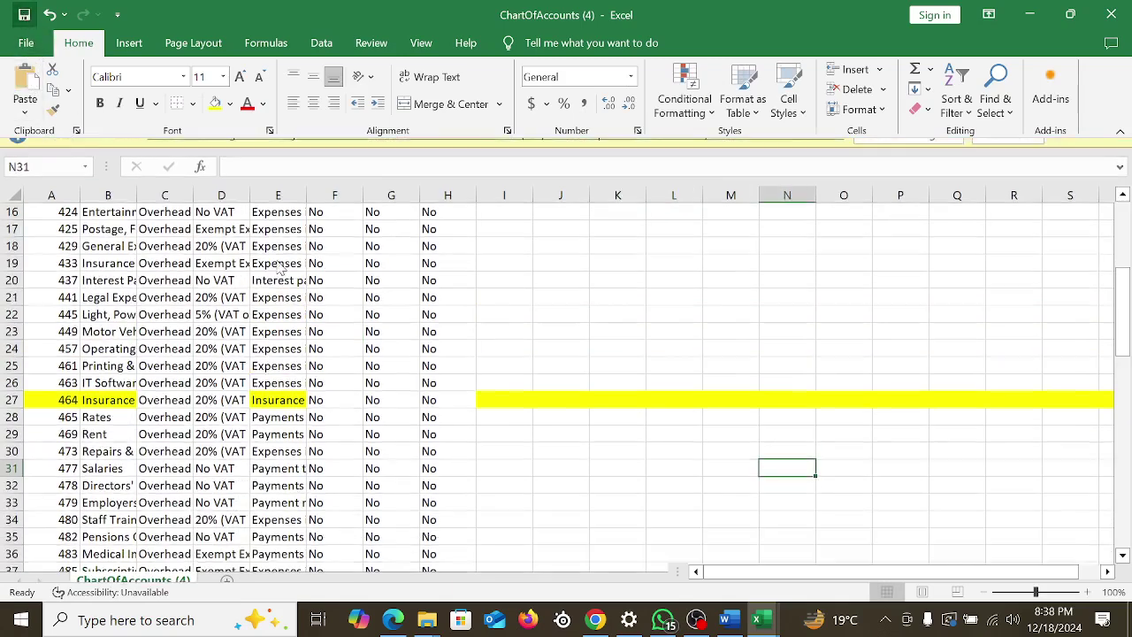
click(593, 284)
click(1118, 152)
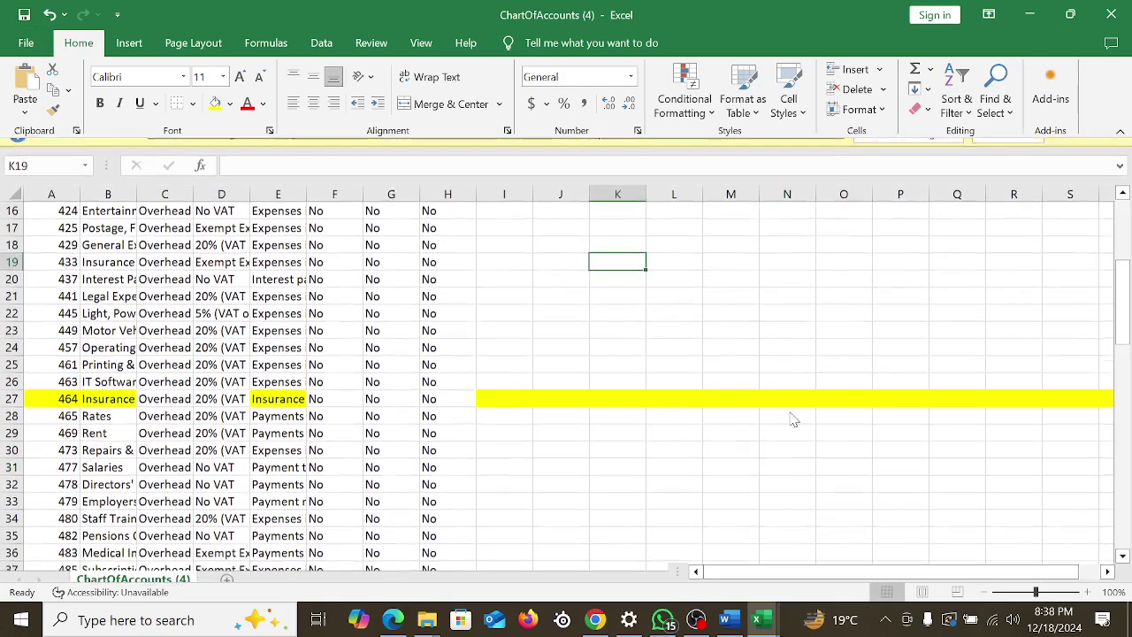
Switch to Xero's chart of accounts import page in Chrome and choose ChartOfAccounts (4).csv from the Downloads folder
click(596, 620)
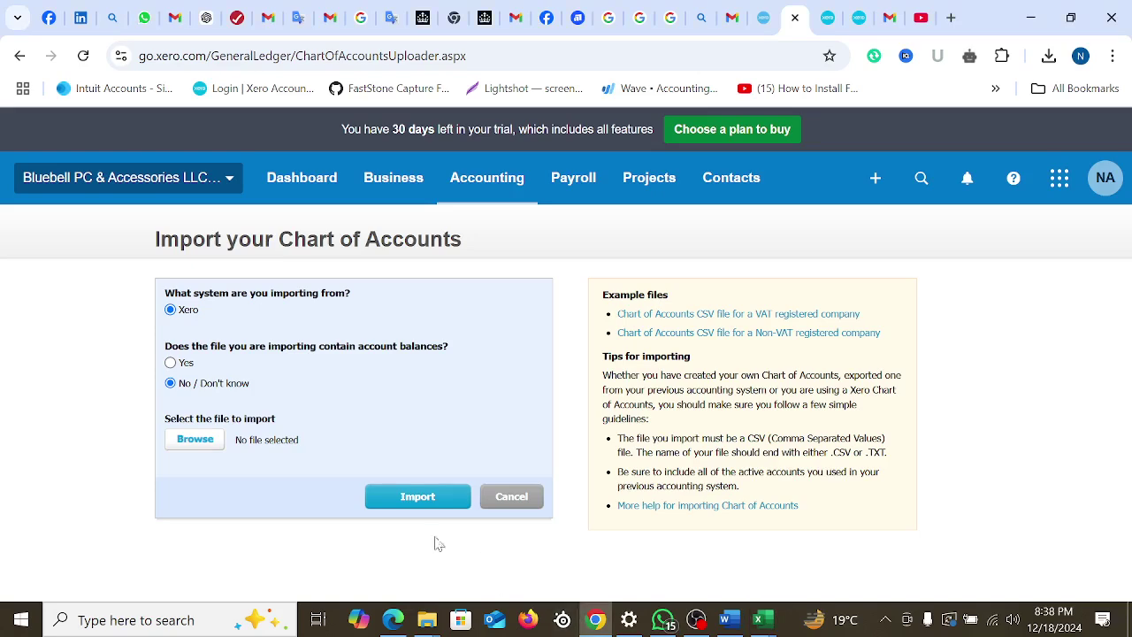
click(197, 439)
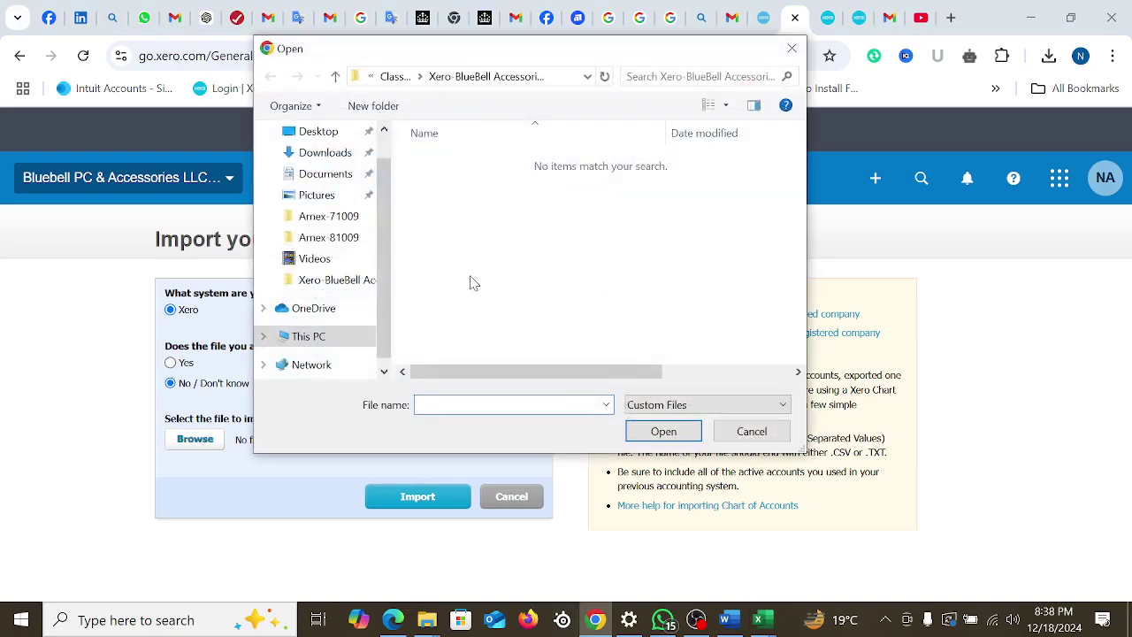
scroll(346, 339, down, 1)
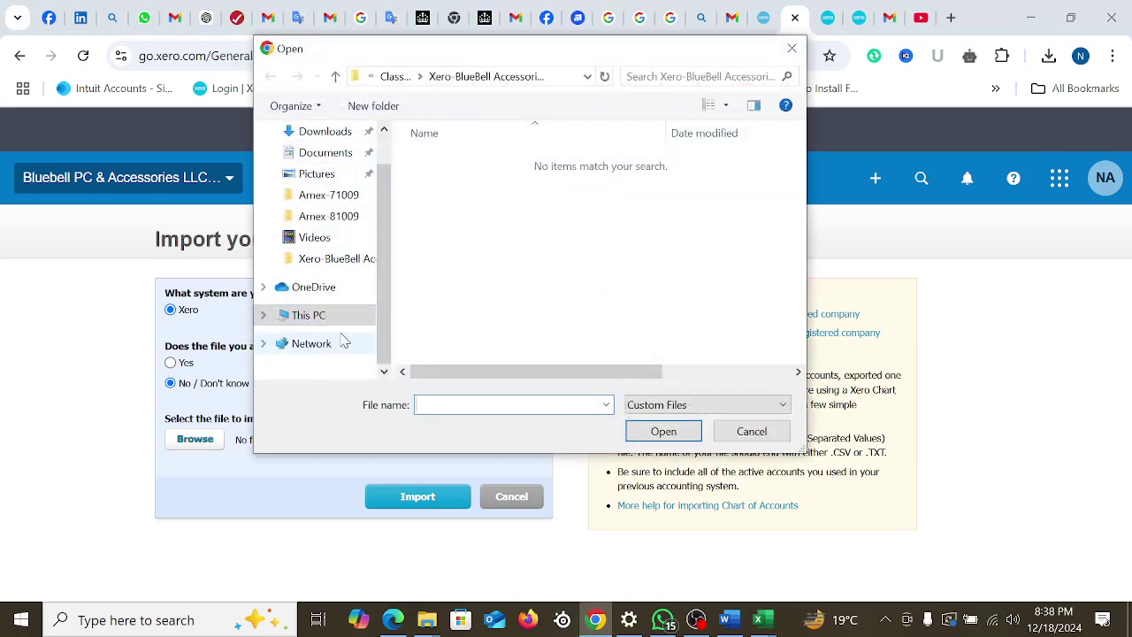
scroll(326, 232, up, 2)
click(325, 188)
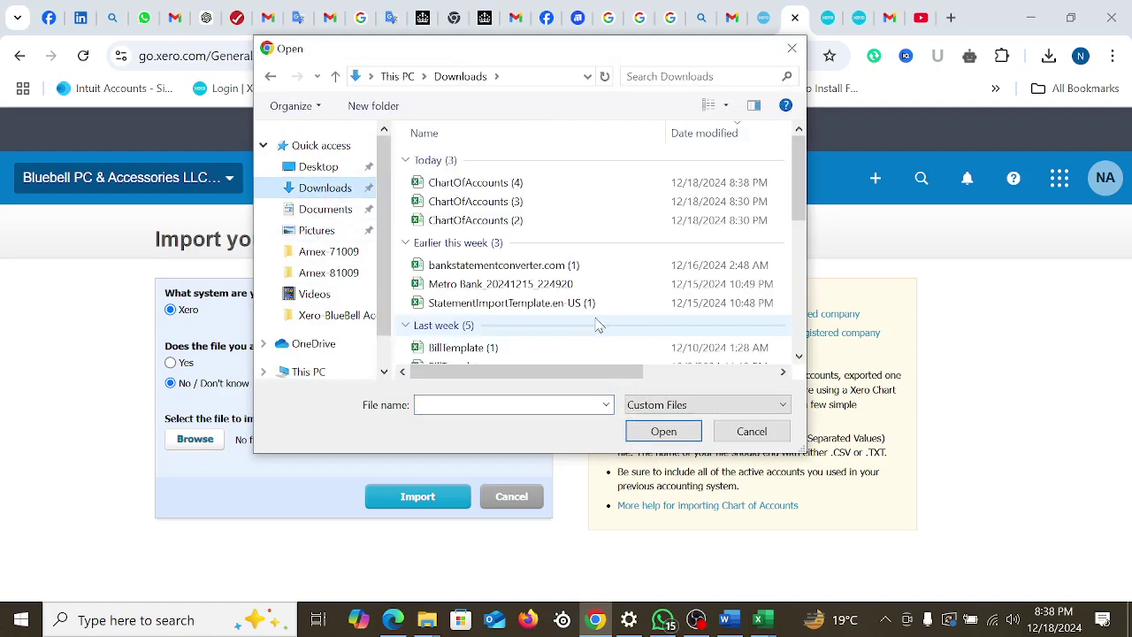
click(528, 183)
click(664, 430)
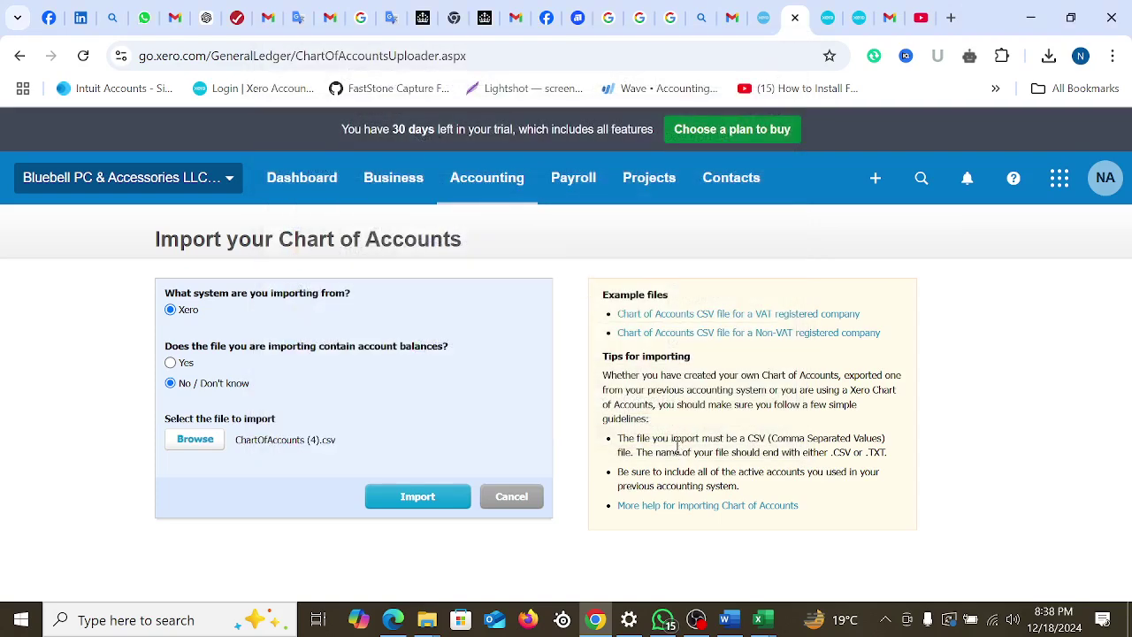
Import the selected chart of accounts file and review the line on deleted or archived accounts in the summary
click(398, 498)
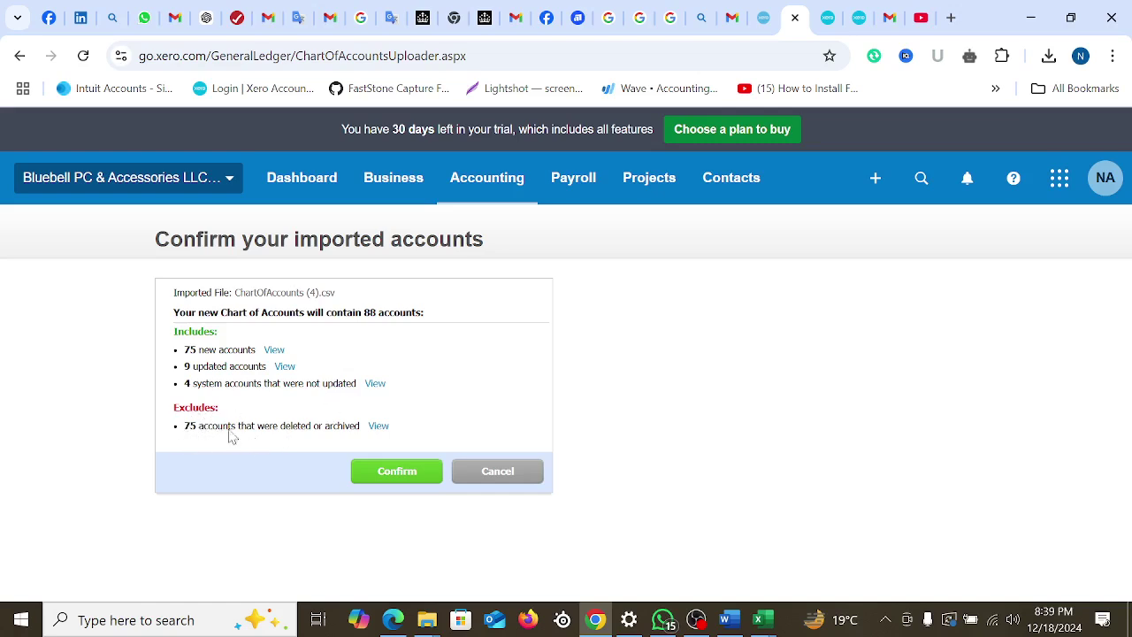
drag(177, 430, 362, 430)
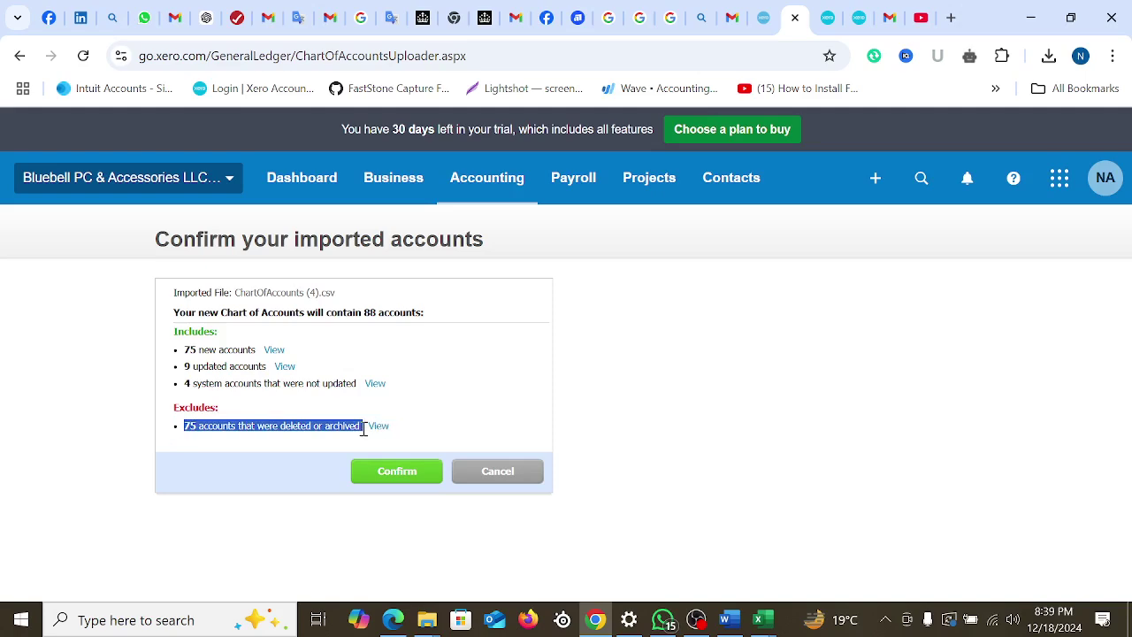
click(299, 425)
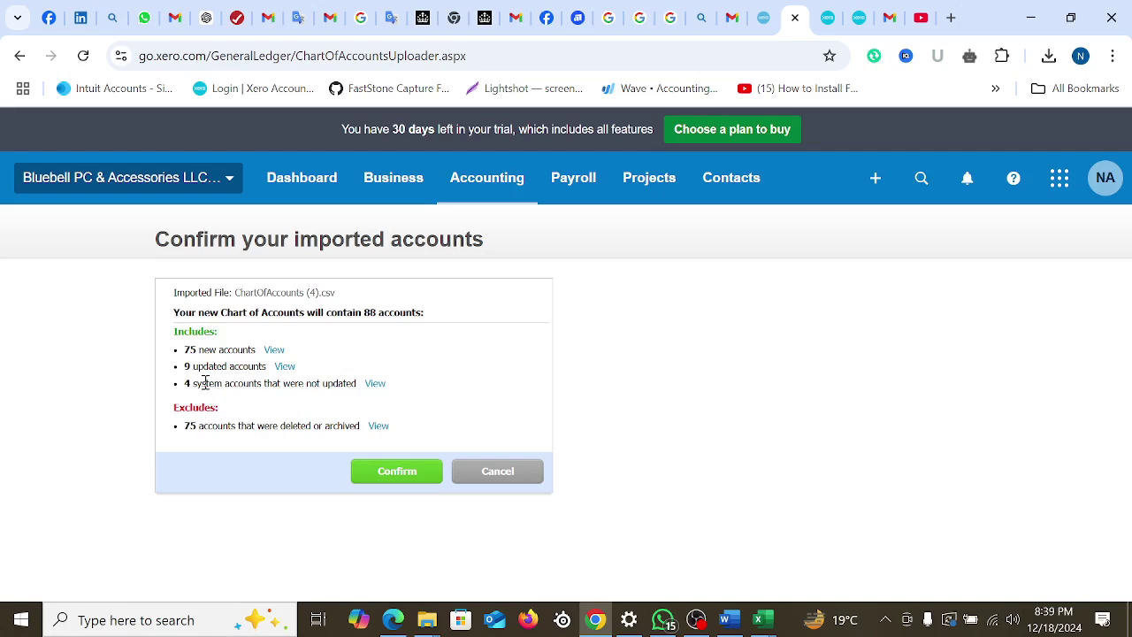
Review the new, updated, system and excluded account lines in the import summary and confirm the imported accounts
drag(207, 383, 325, 386)
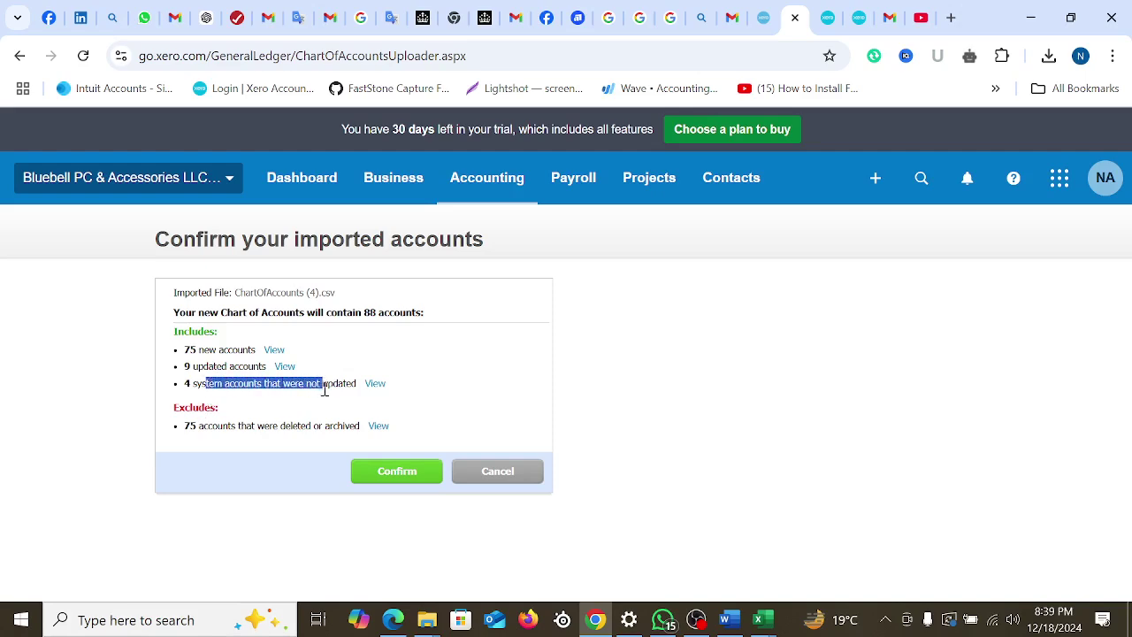
drag(198, 367, 250, 368)
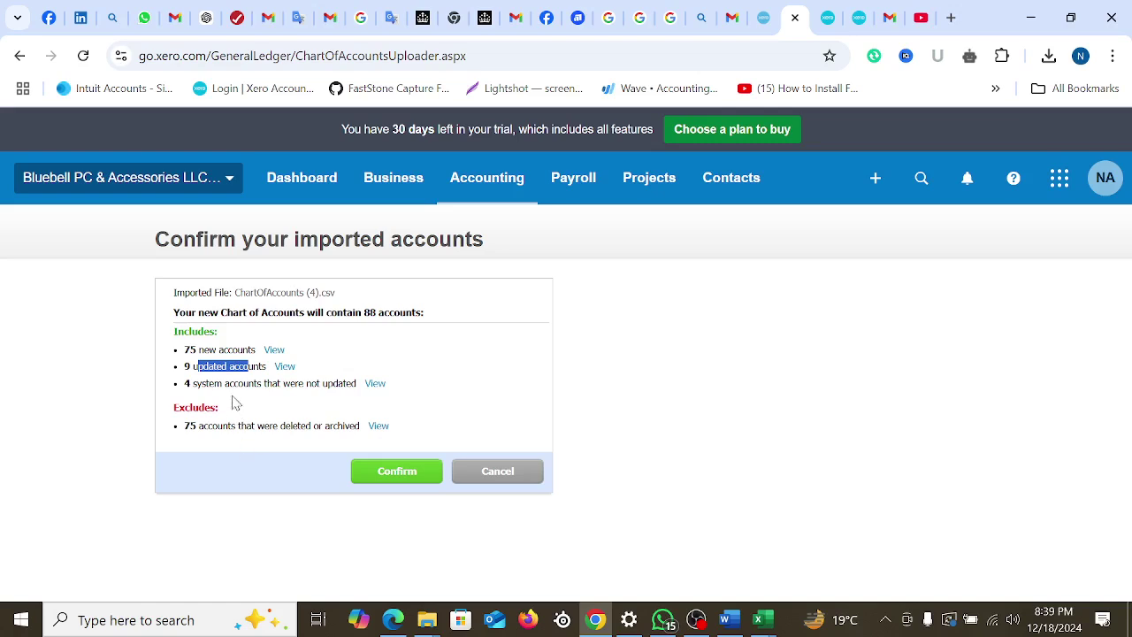
drag(202, 351, 254, 351)
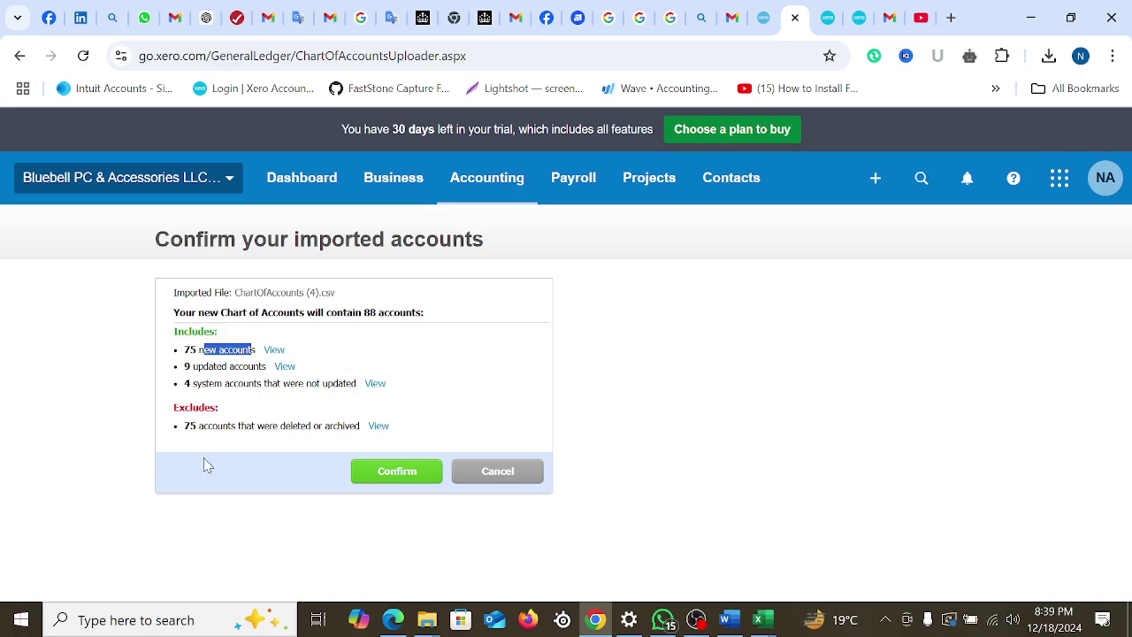
drag(212, 427, 307, 429)
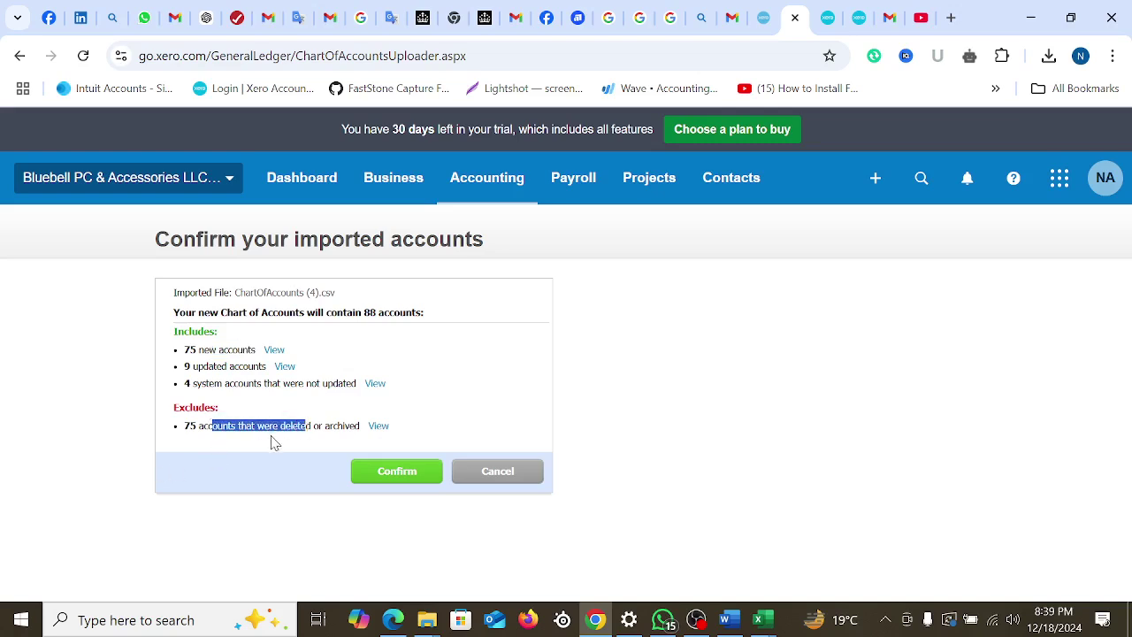
click(248, 365)
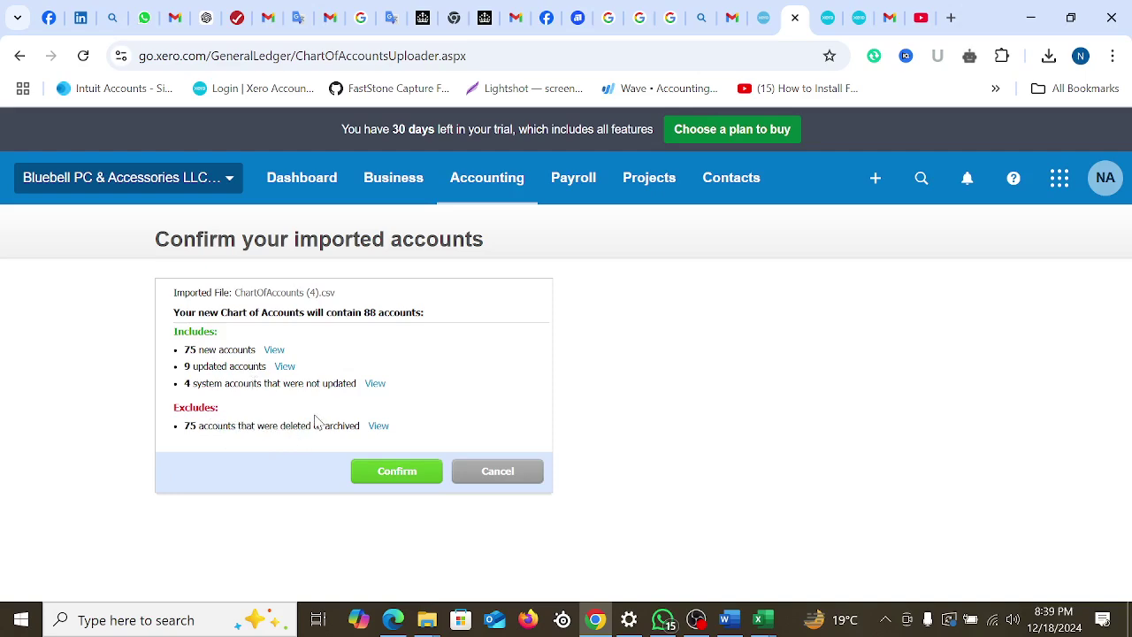
click(392, 485)
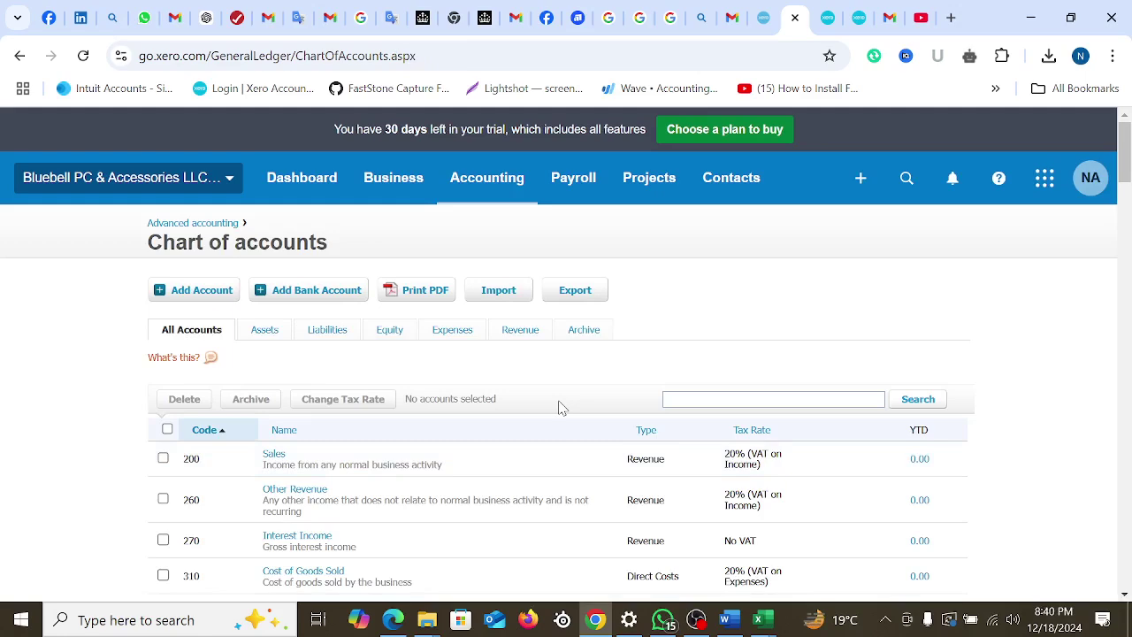
Examine the full chart of accounts list for the imported Insurance (464) account and its neighbouring entries
scroll(559, 407, down, 11)
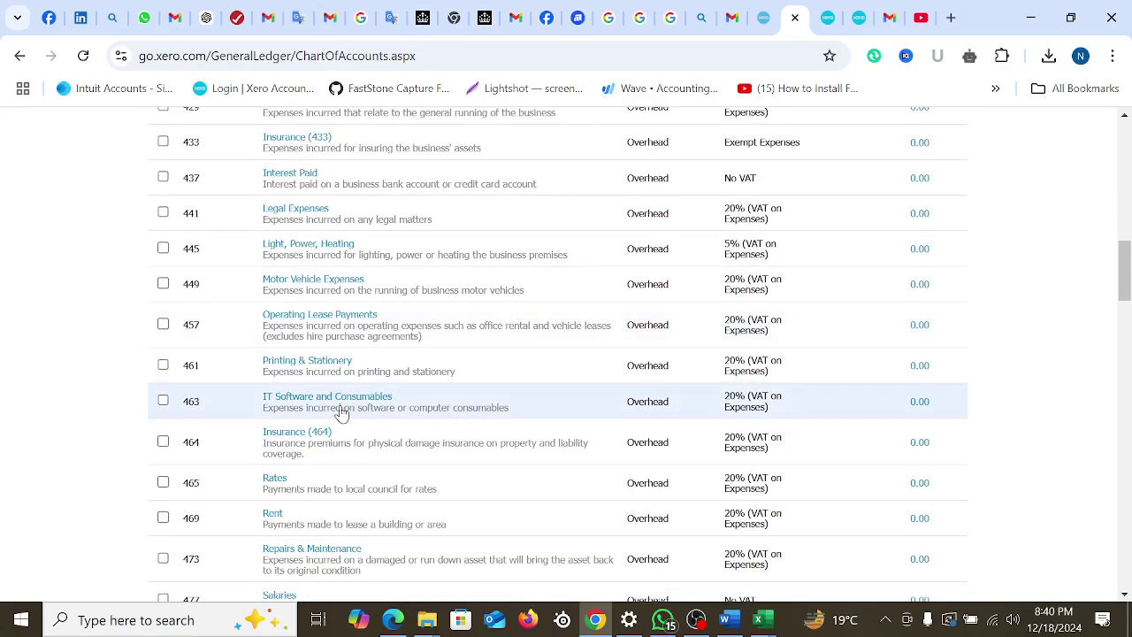
scroll(255, 417, up, 3)
scroll(255, 417, down, 5)
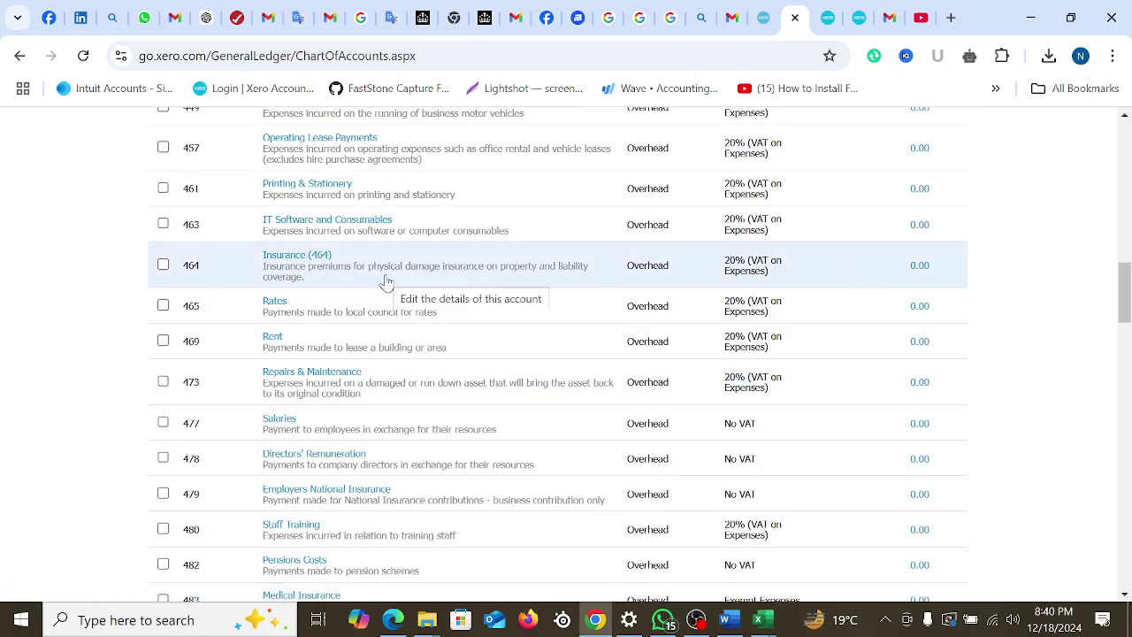
scroll(523, 427, up, 4)
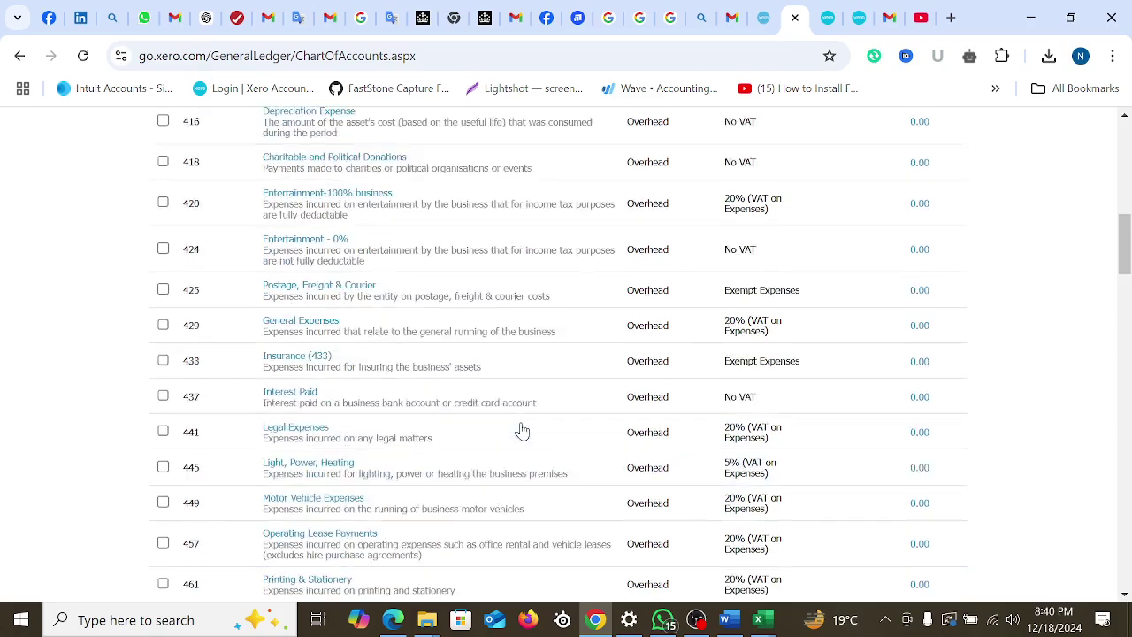
scroll(523, 431, up, 3)
scroll(488, 434, down, 16)
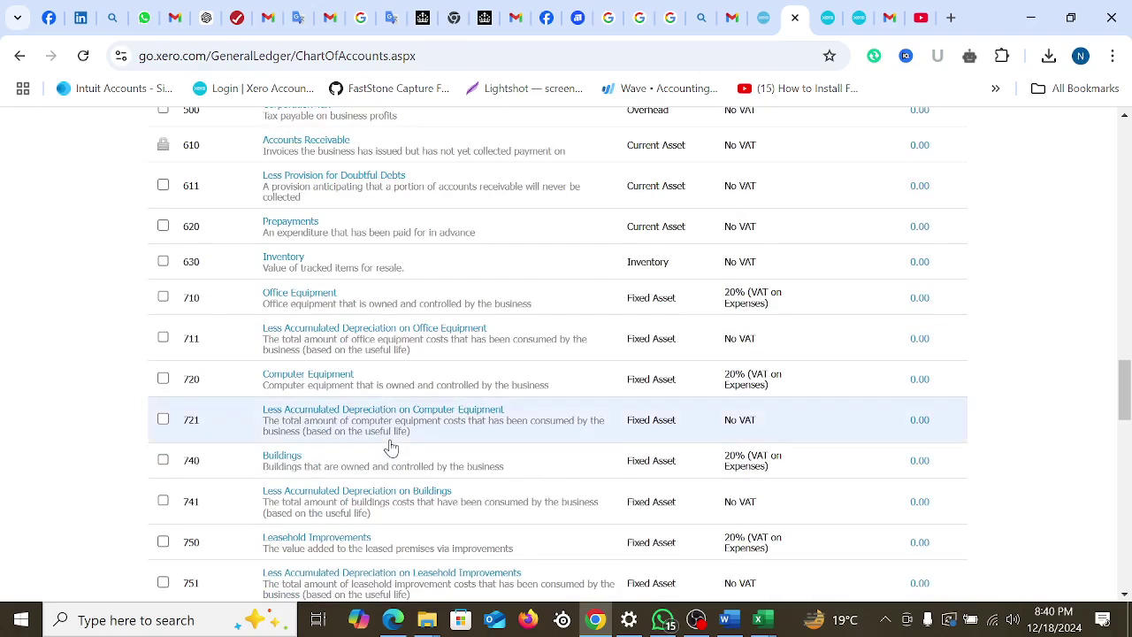
scroll(443, 447, down, 4)
scroll(194, 331, up, 2)
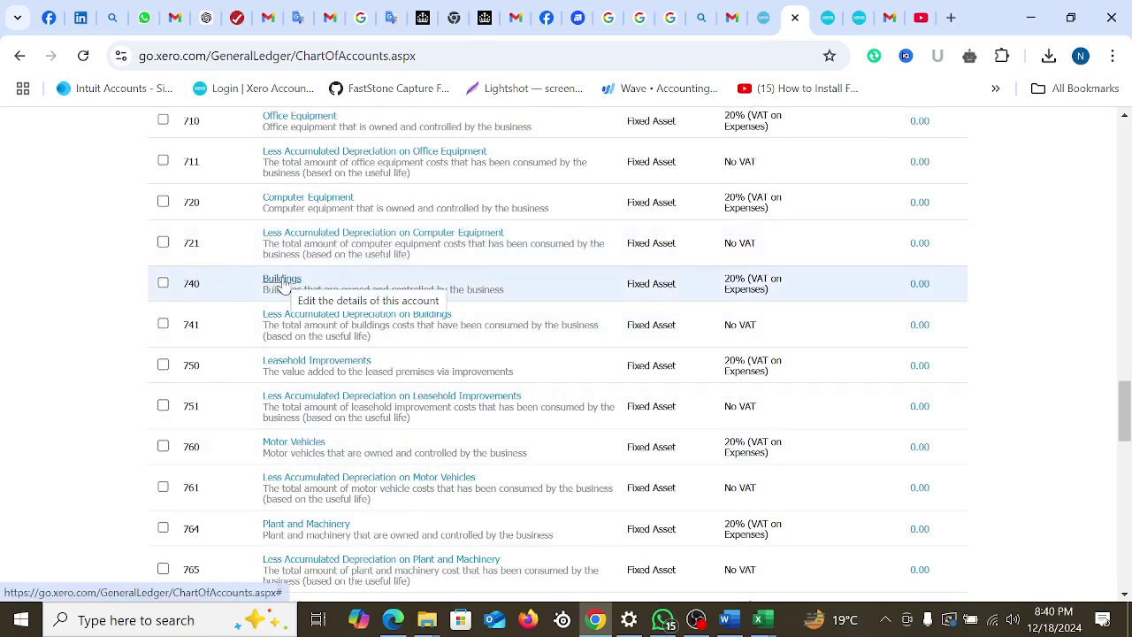
scroll(684, 412, up, 20)
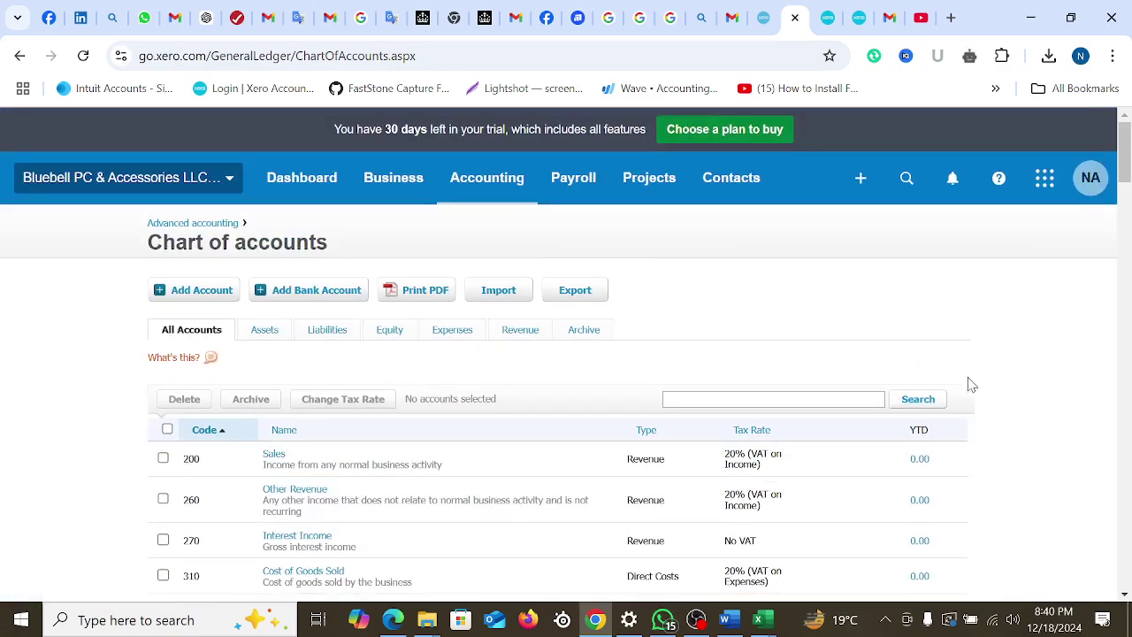
Export the chart of accounts as a PDF, look through the downloaded document and close it
click(421, 296)
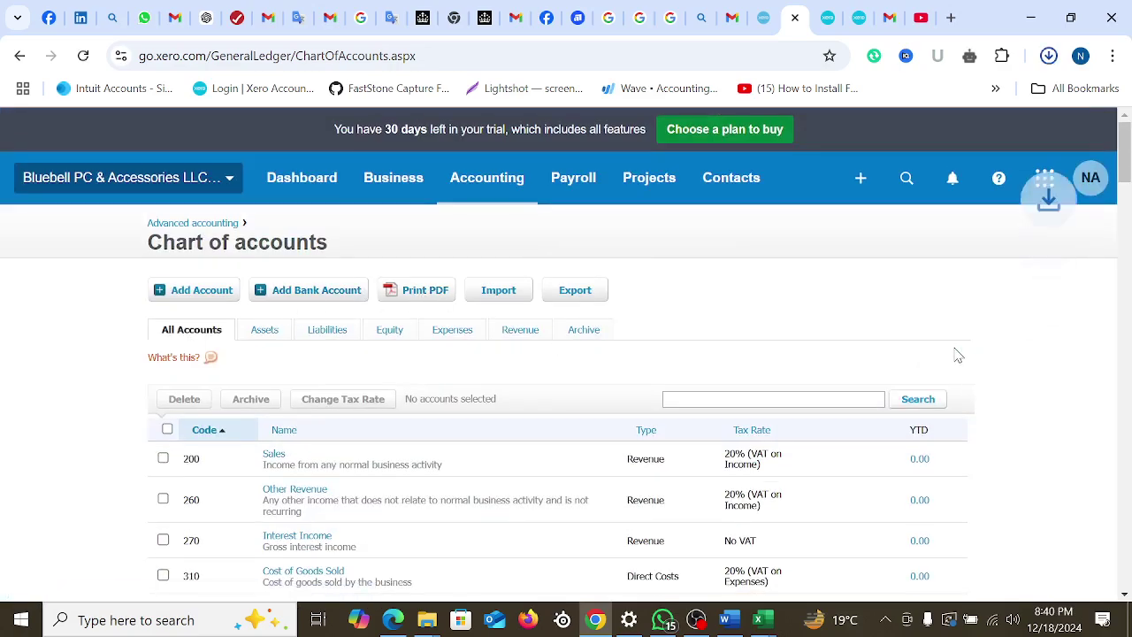
click(953, 122)
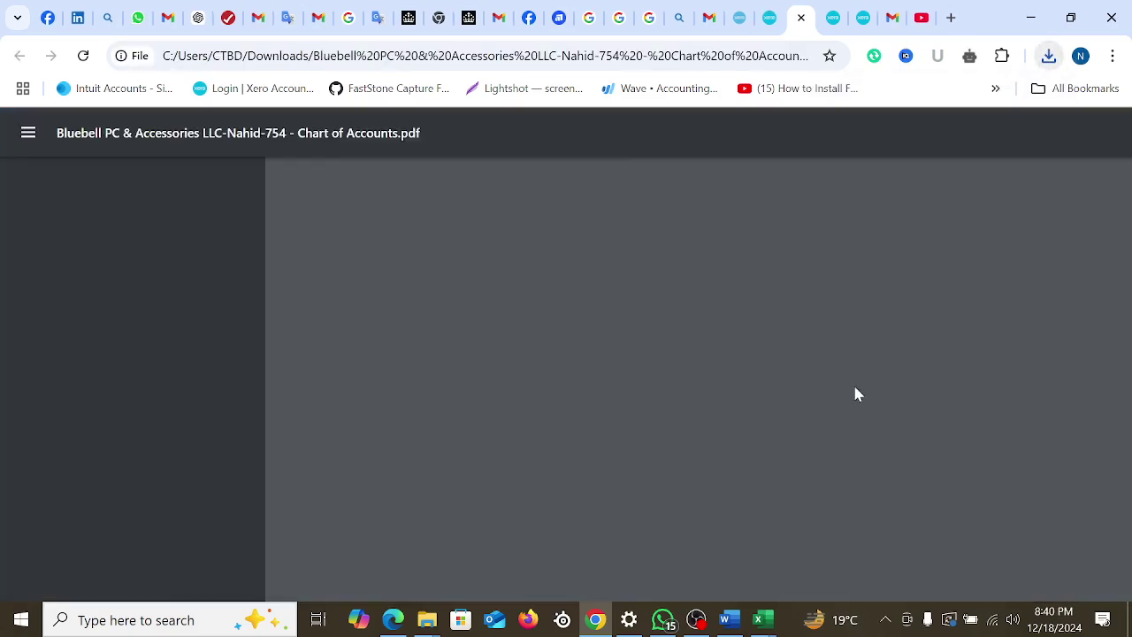
scroll(834, 379, down, 10)
scroll(703, 431, up, 2)
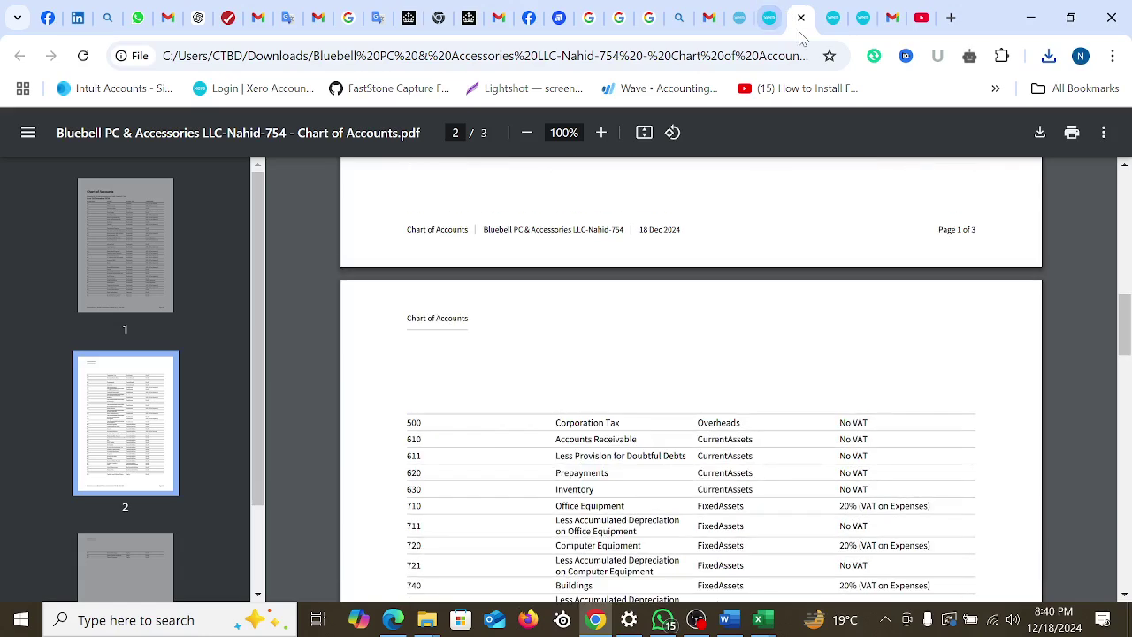
click(801, 17)
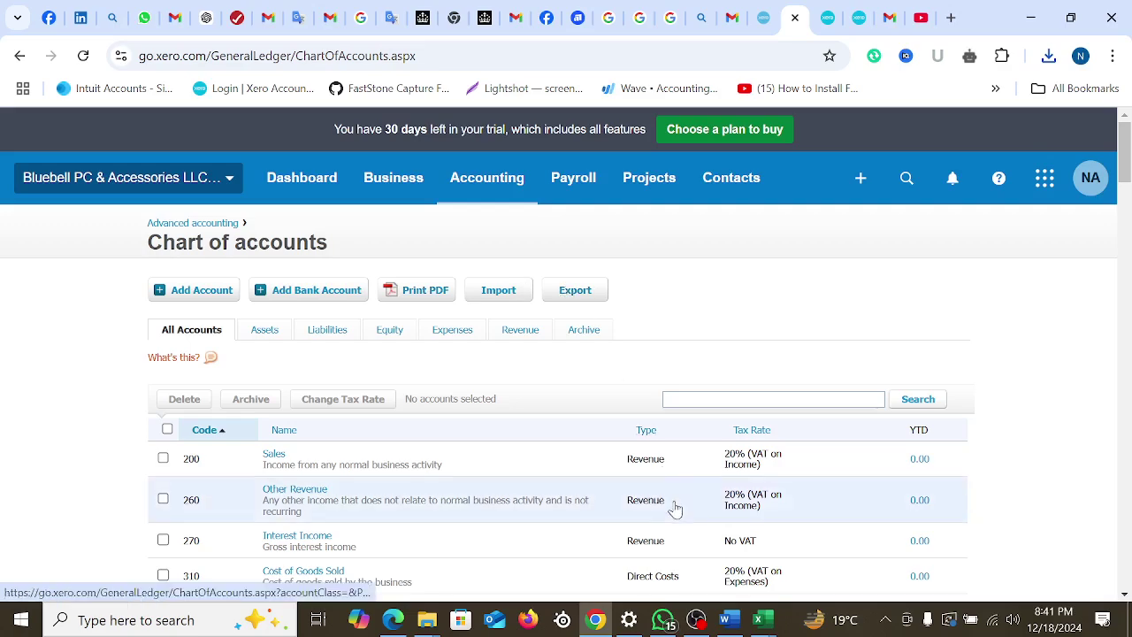
Switch to the Bluebell PC & Accessories LLC Data Base document in Word and copy Owners Contribution from the Owner's Equity list
scroll(609, 435, down, 3)
scroll(609, 435, up, 3)
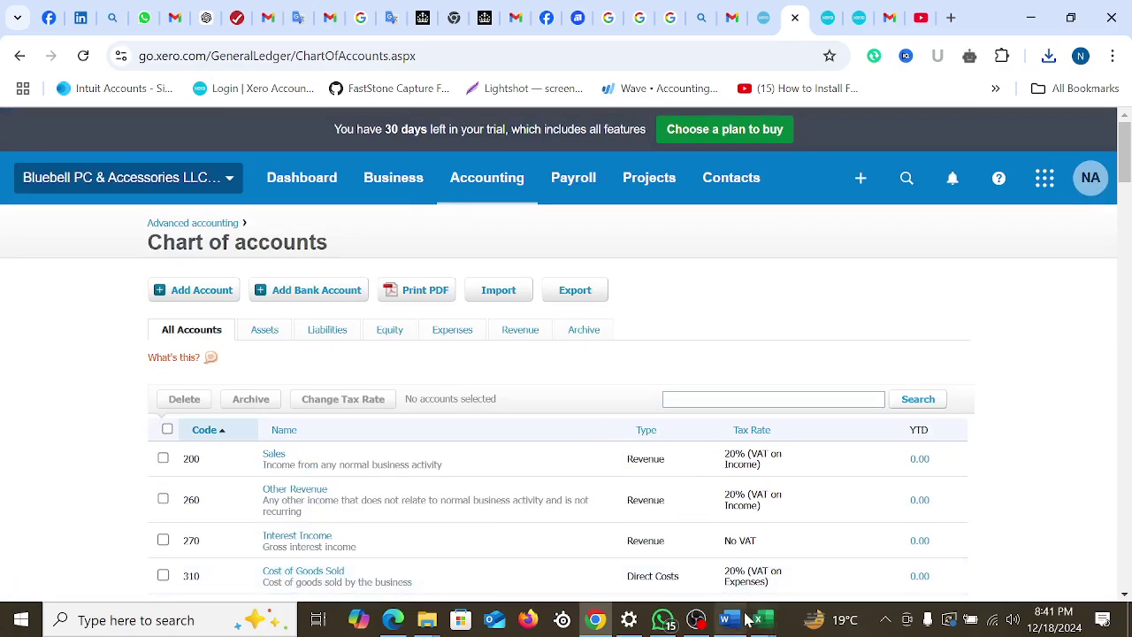
click(727, 619)
scroll(581, 444, down, 3)
scroll(581, 444, down, 6)
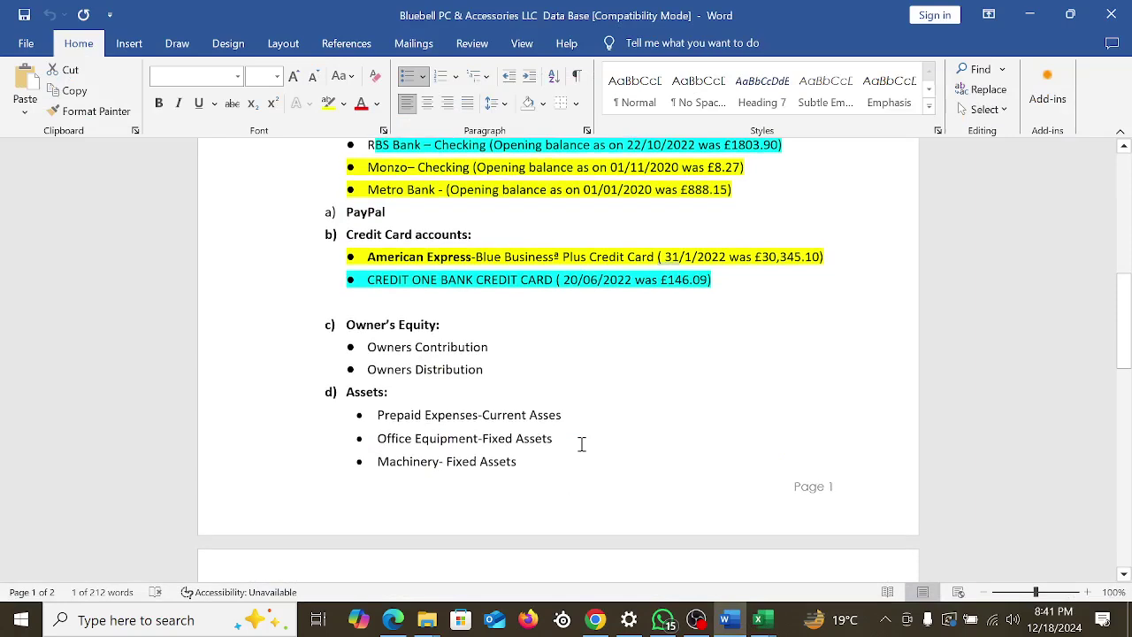
click(452, 241)
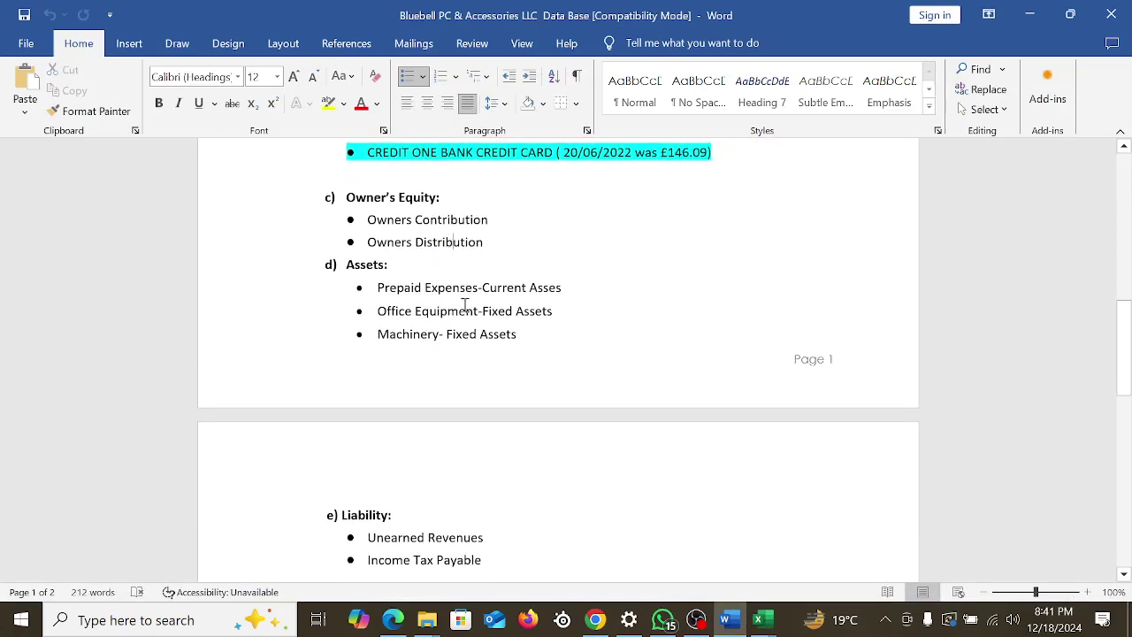
drag(369, 219, 467, 218)
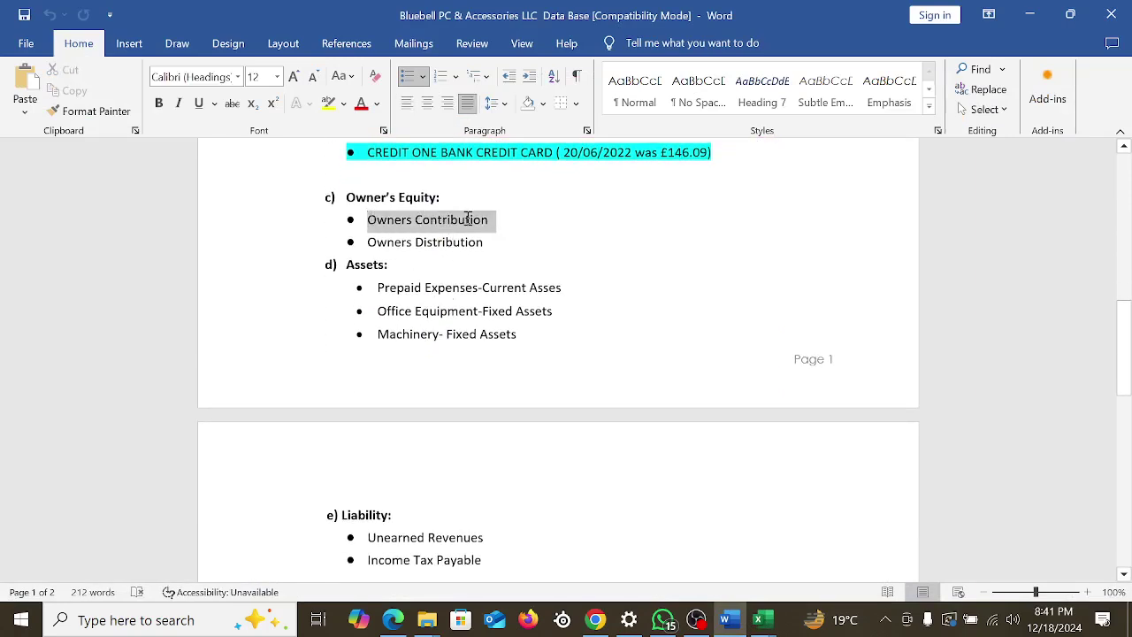
right_click(467, 219)
click(530, 280)
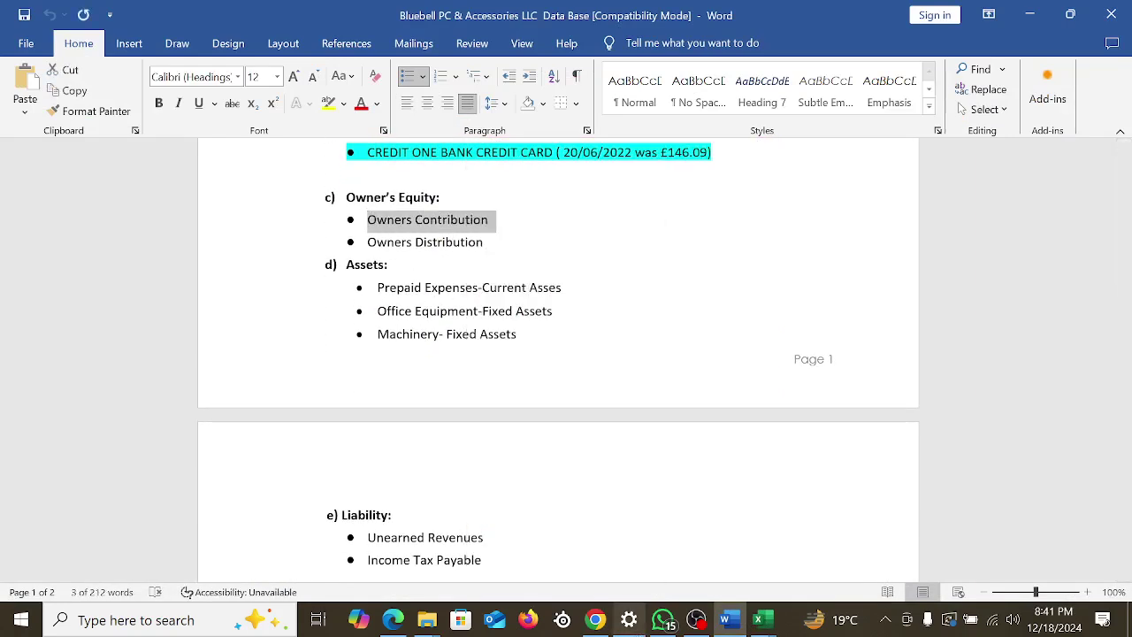
Return to Xero in Chrome and show only the Equity accounts in the chart of accounts
click(595, 619)
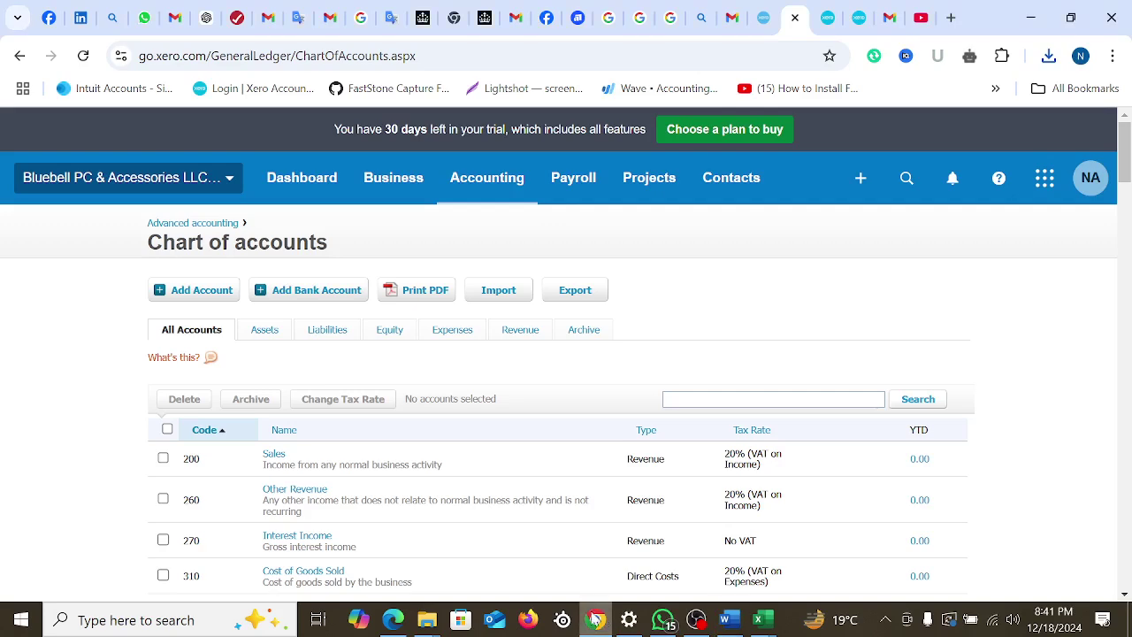
click(391, 332)
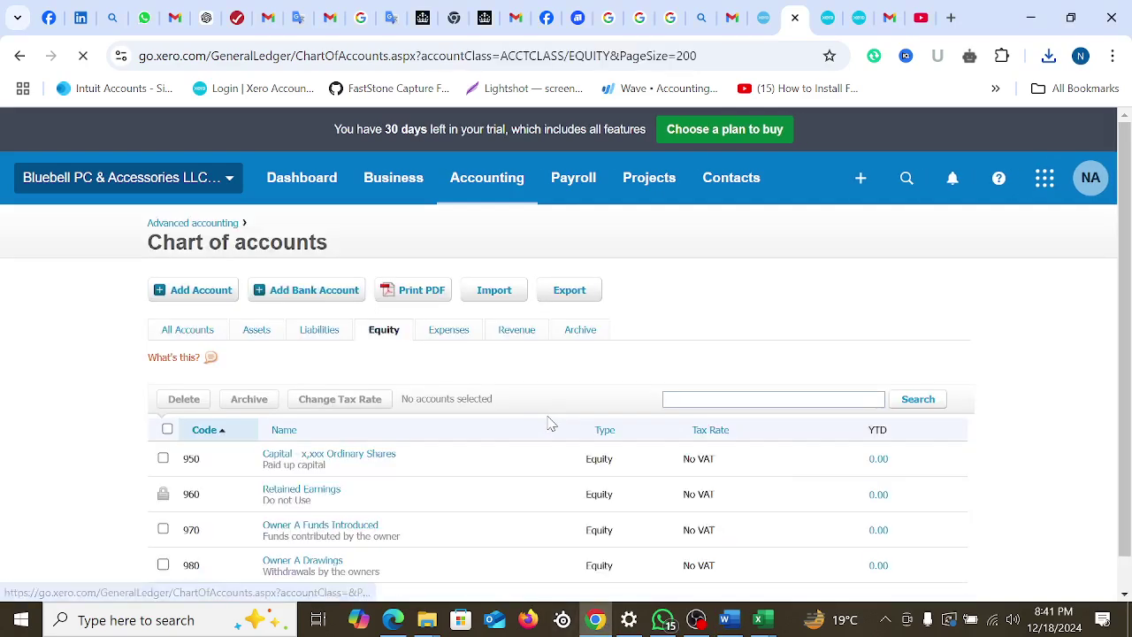
scroll(531, 407, down, 1)
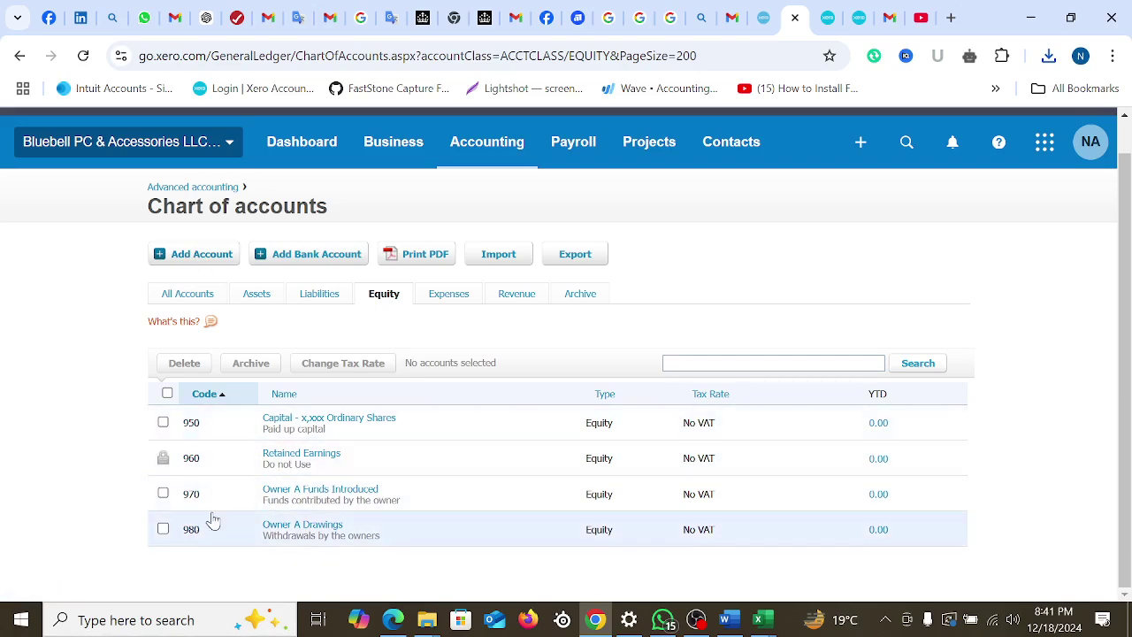
Start a new account with the account type Equity and the code 940
click(196, 257)
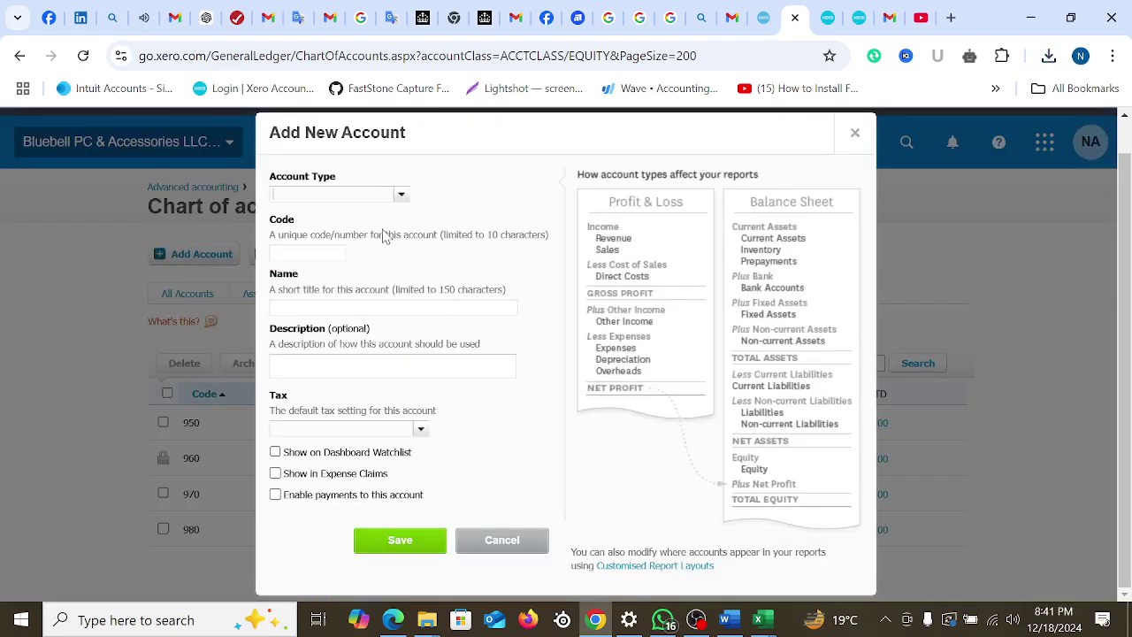
click(278, 219)
click(311, 253)
text(940)
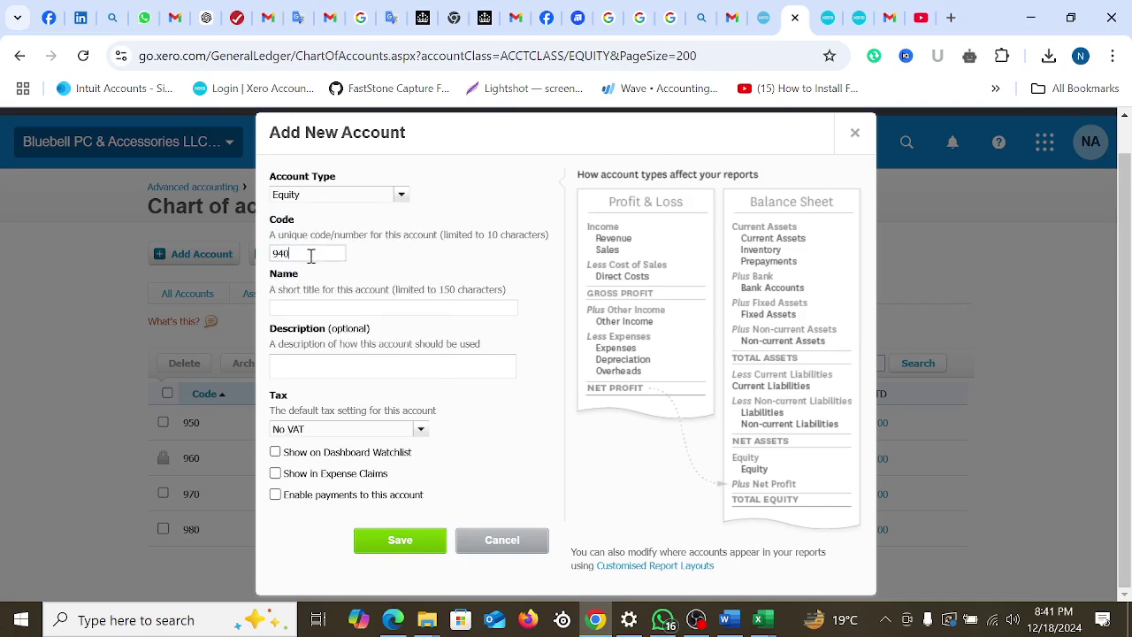
Name the new account Owners Contribution with the copied text, enable Show on Dashboard Watchlist and save it
click(310, 308)
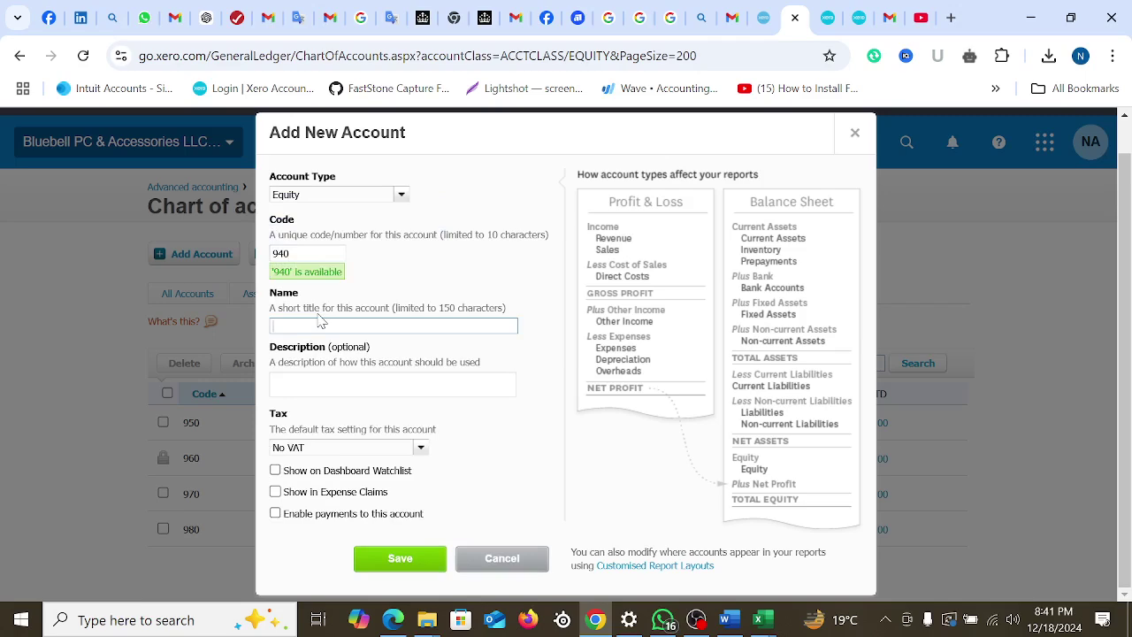
key(ctrl+v)
key(Home)
key(Delete)
key(Delete)
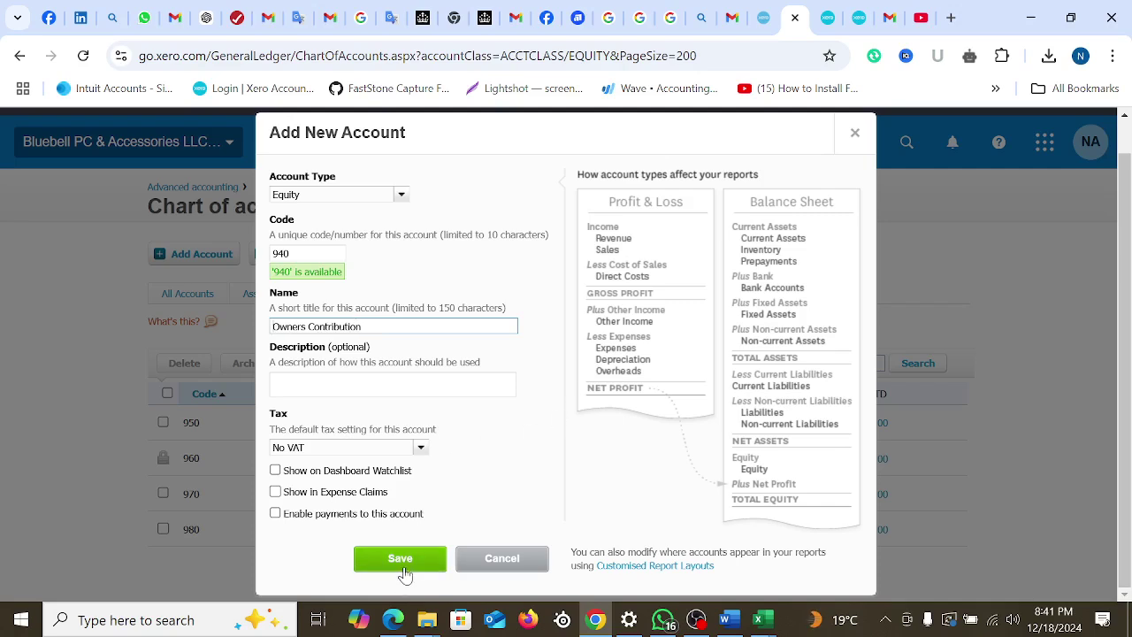
click(275, 470)
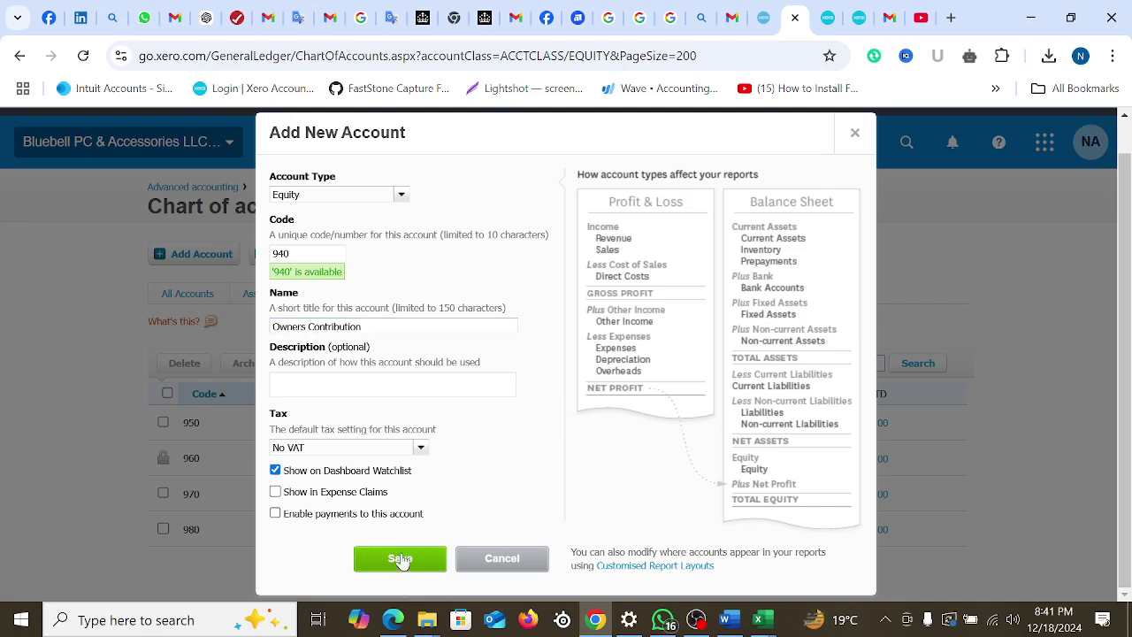
click(398, 559)
scroll(656, 514, down, 2)
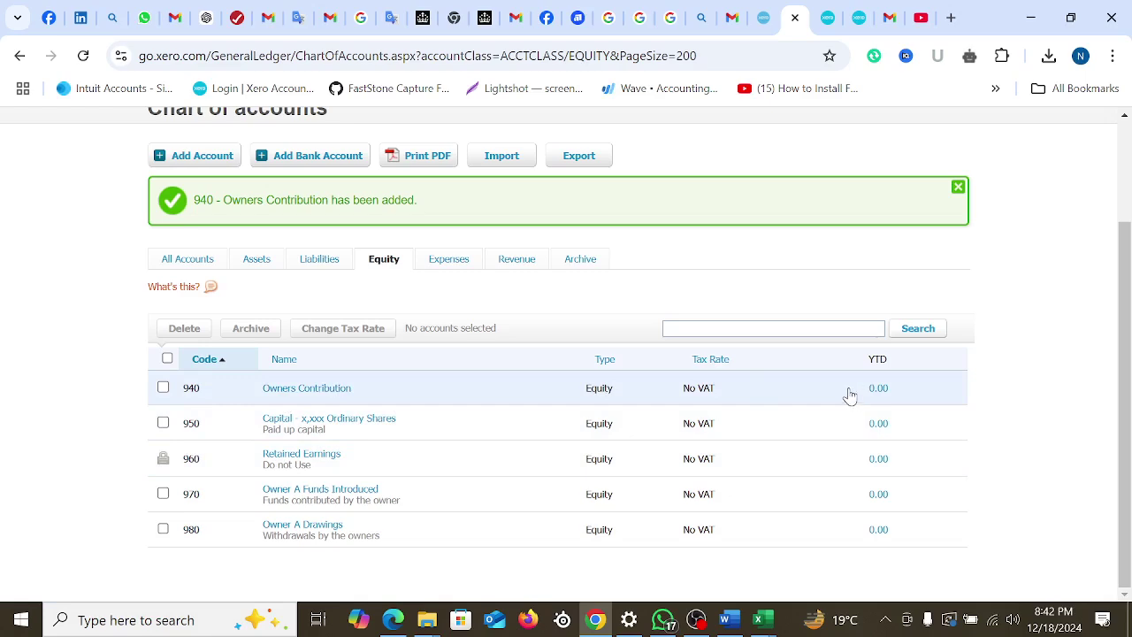
scroll(818, 425, up, 1)
Switch to the Bluebell PC & Accessories LLC Data Base document in Word and copy Legal/Professional Expenses from the Expenses list
mouse_move(759, 627)
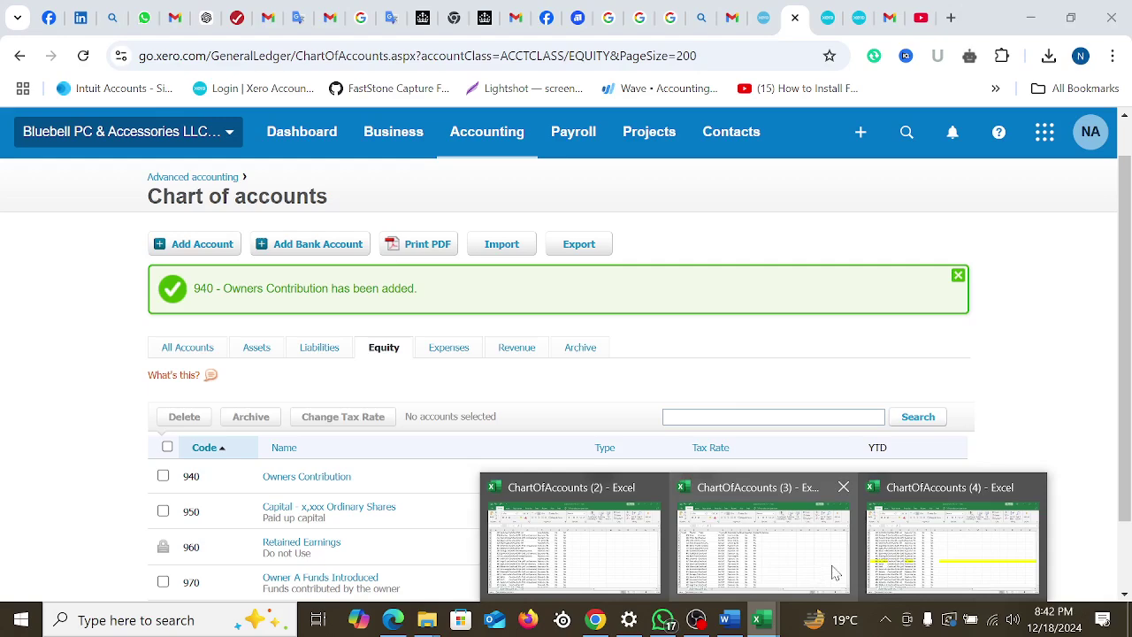
click(930, 550)
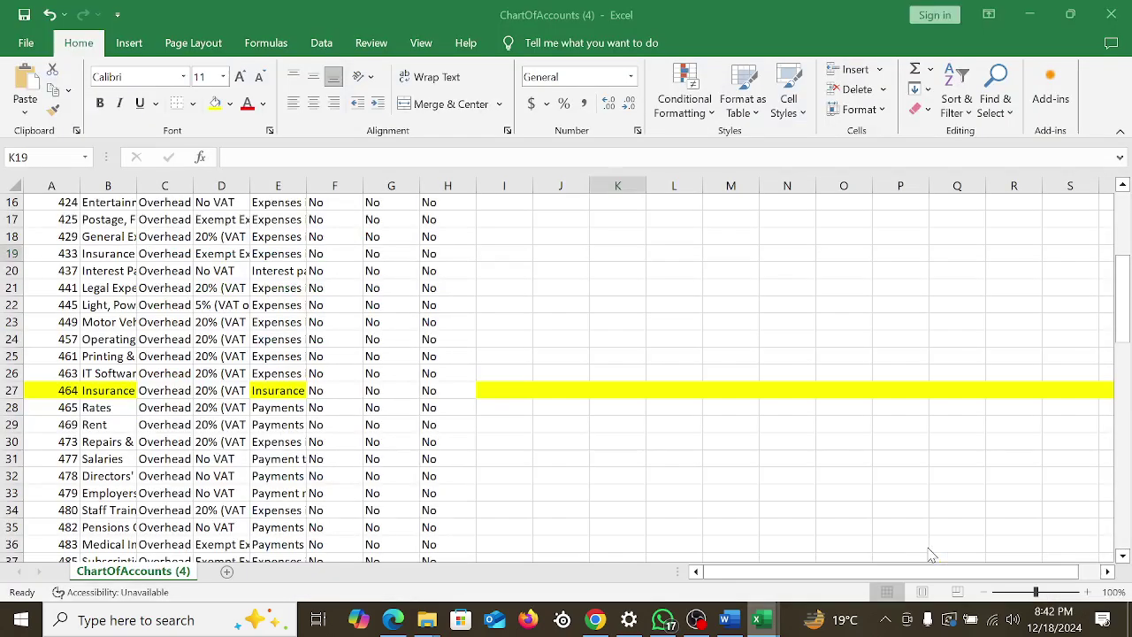
click(725, 619)
scroll(586, 450, down, 5)
scroll(536, 392, down, 3)
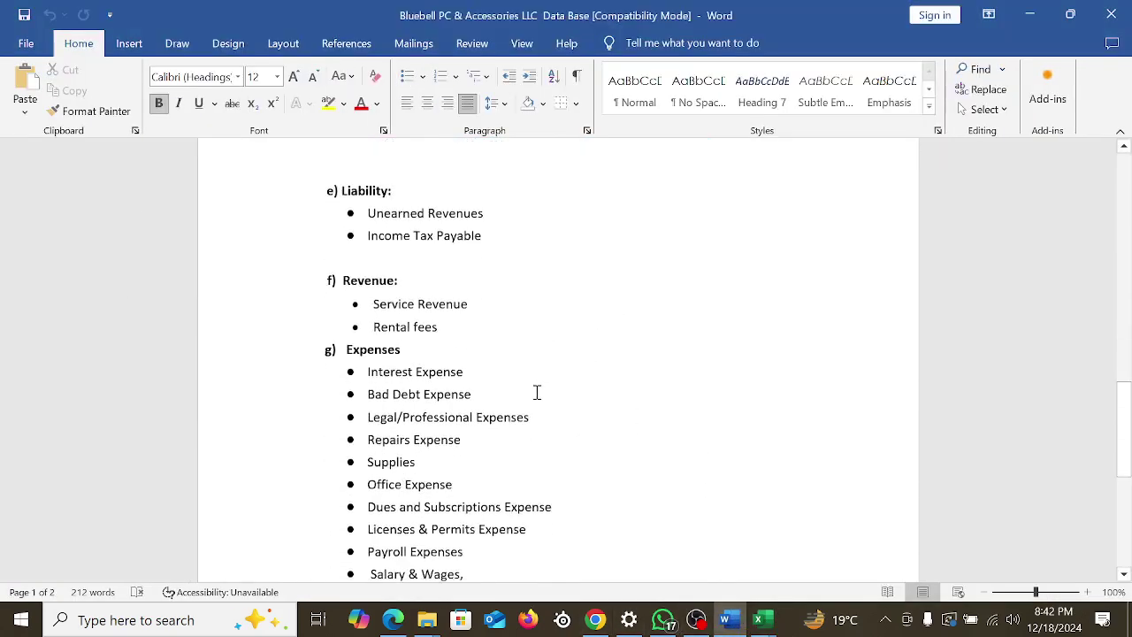
drag(371, 359, 523, 359)
right_click(522, 359)
click(599, 282)
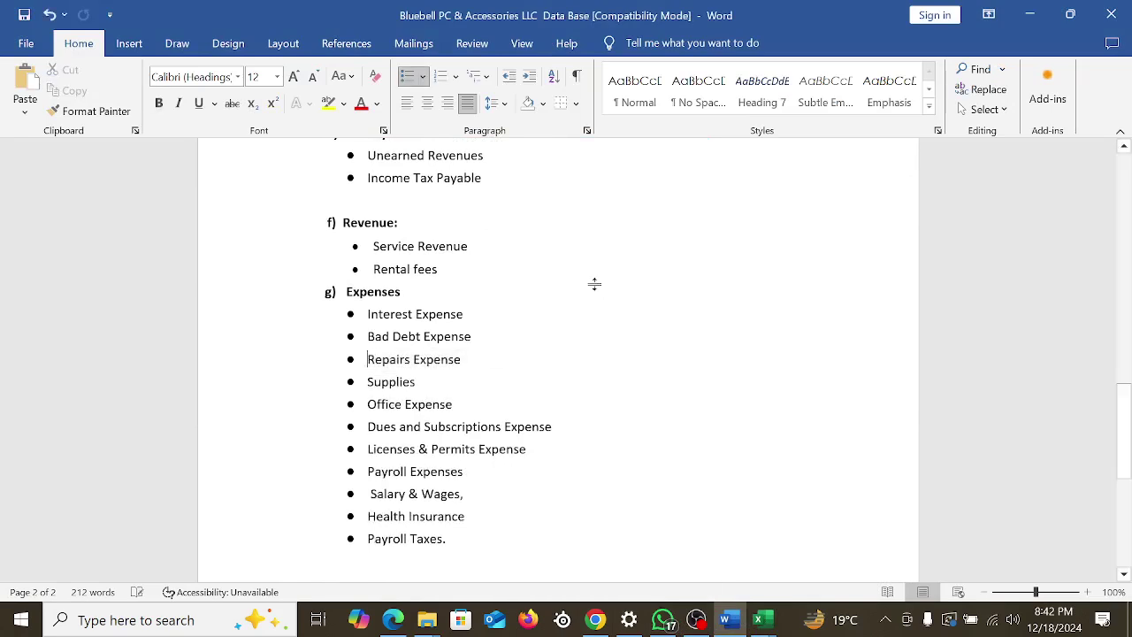
key(ctrl+z)
right_click(501, 366)
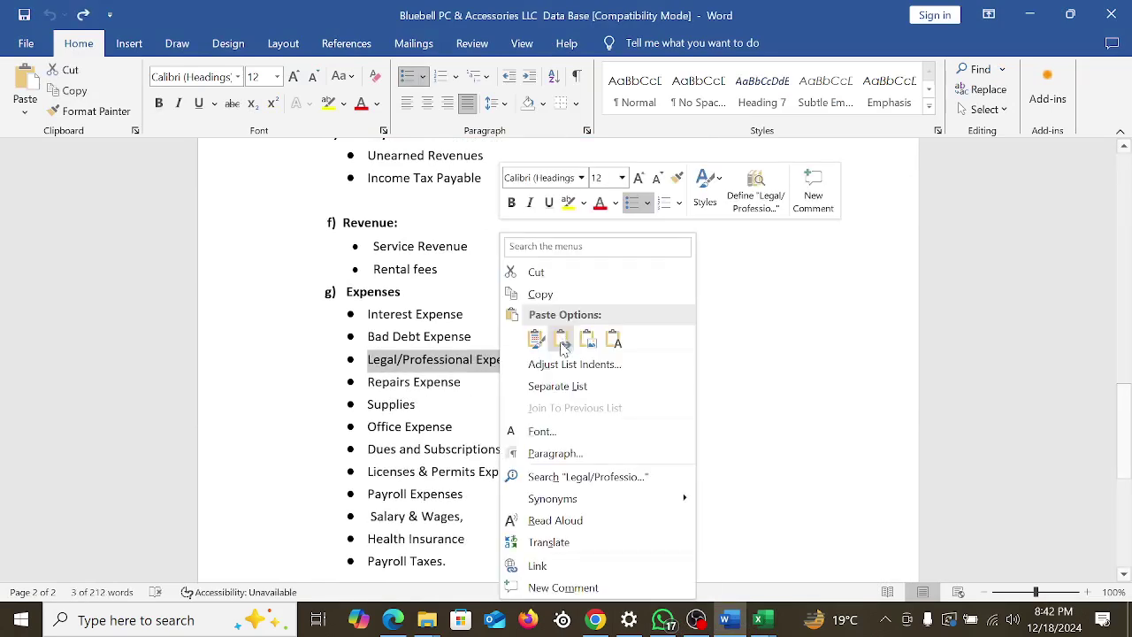
click(567, 295)
Return to Xero in Chrome, show only the Expenses accounts and search them for Legal/Professional Expenses
click(596, 619)
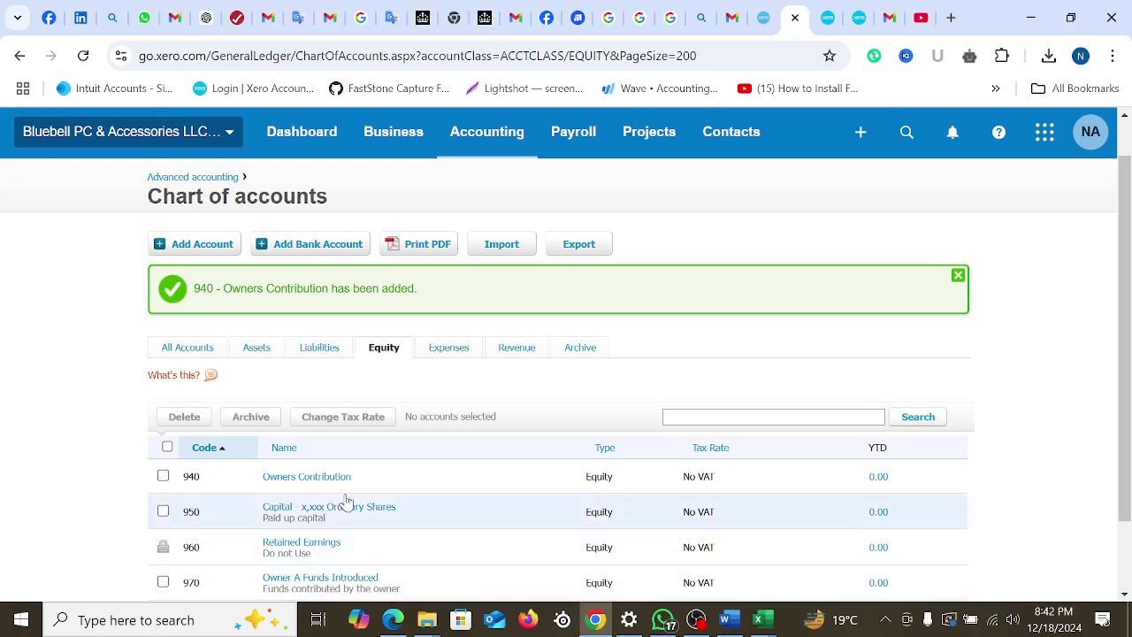
click(456, 351)
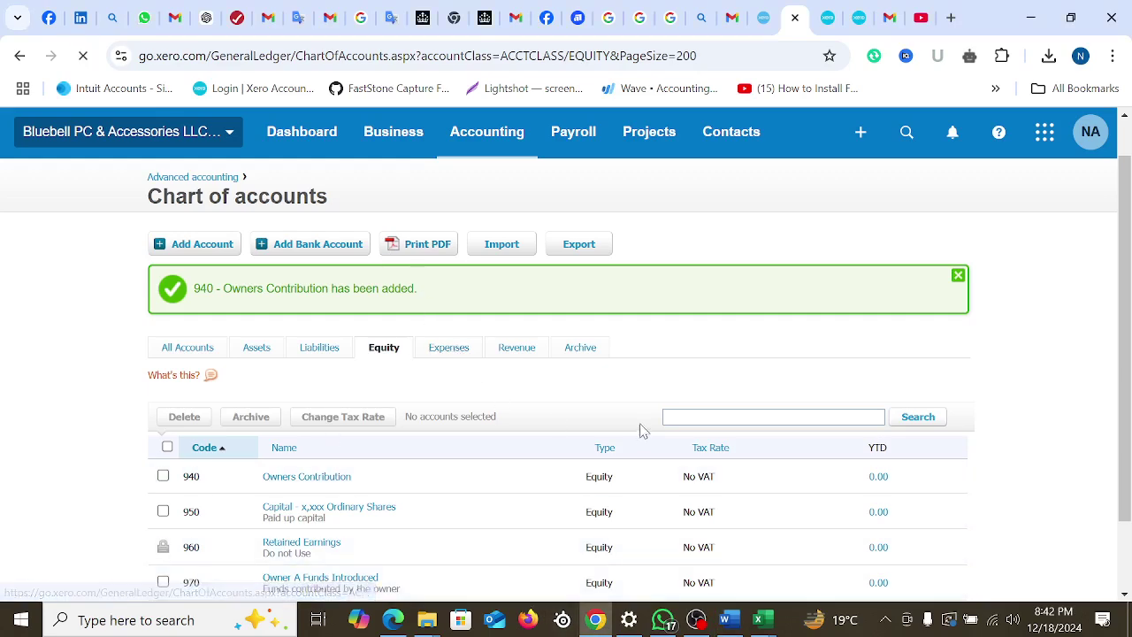
click(728, 405)
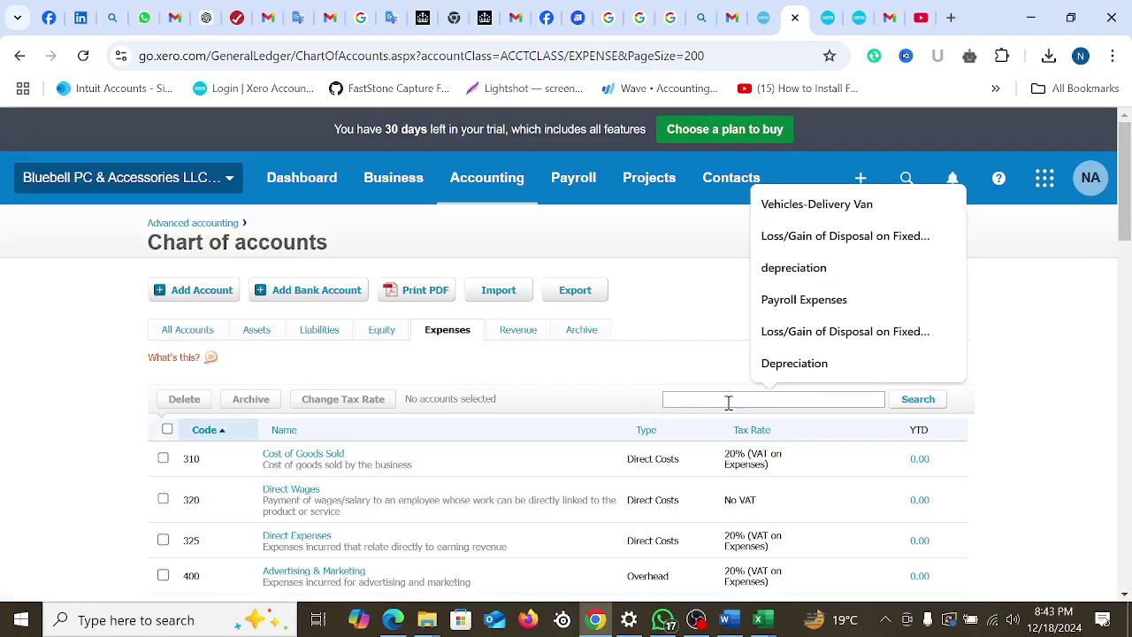
key(ctrl+v)
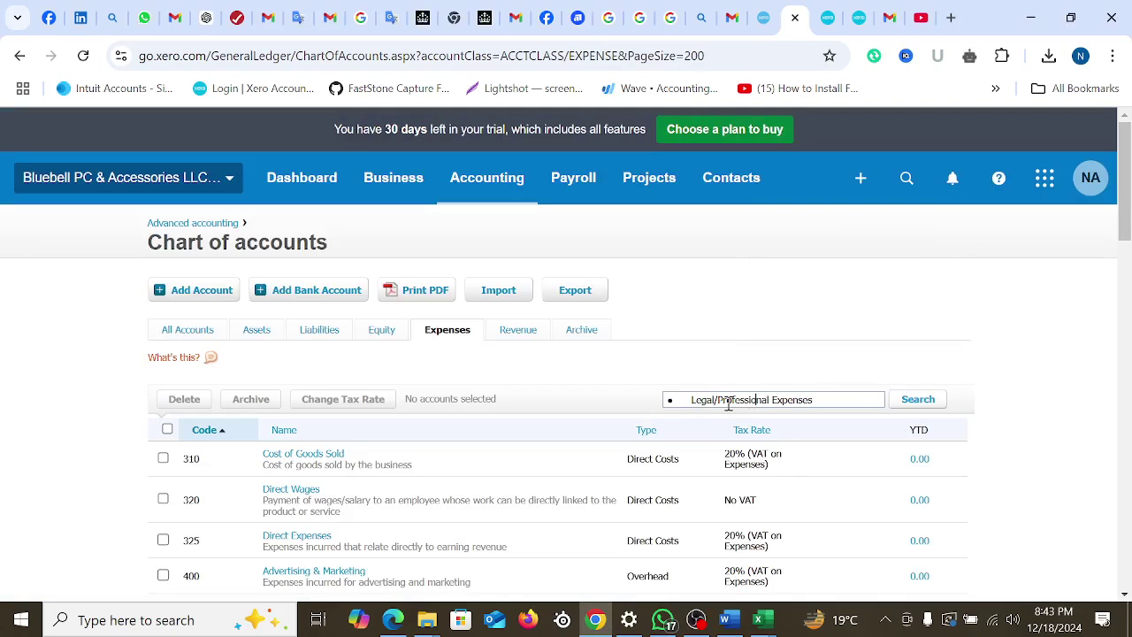
key(BackSpace)
key(BackSpace)
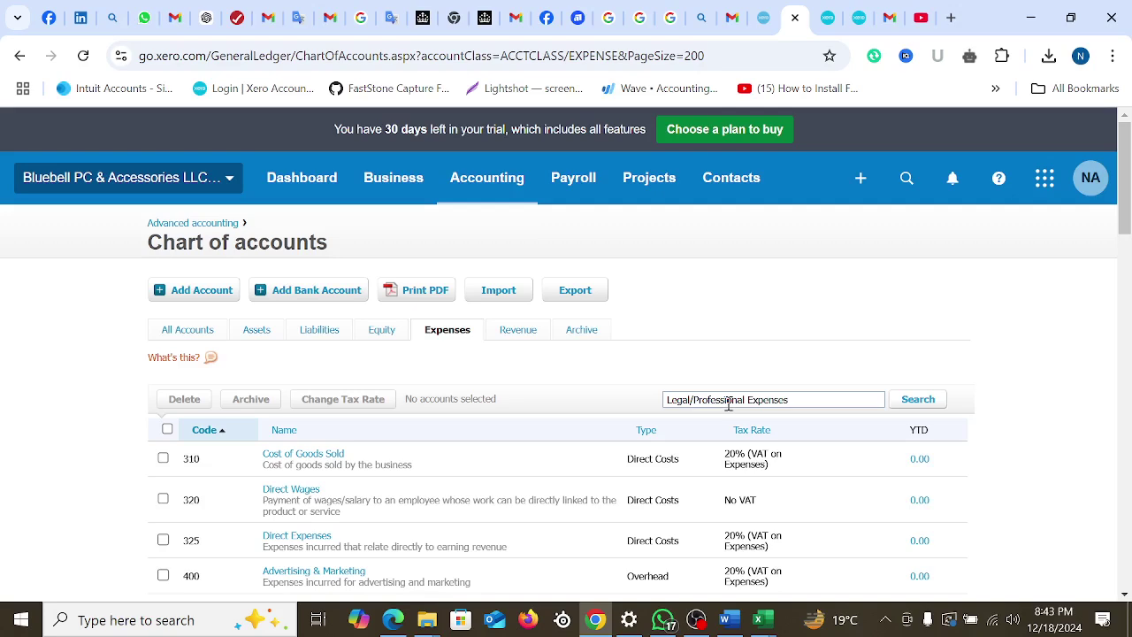
key(Return)
Start a new account with the account type Expense and the code 487
click(204, 293)
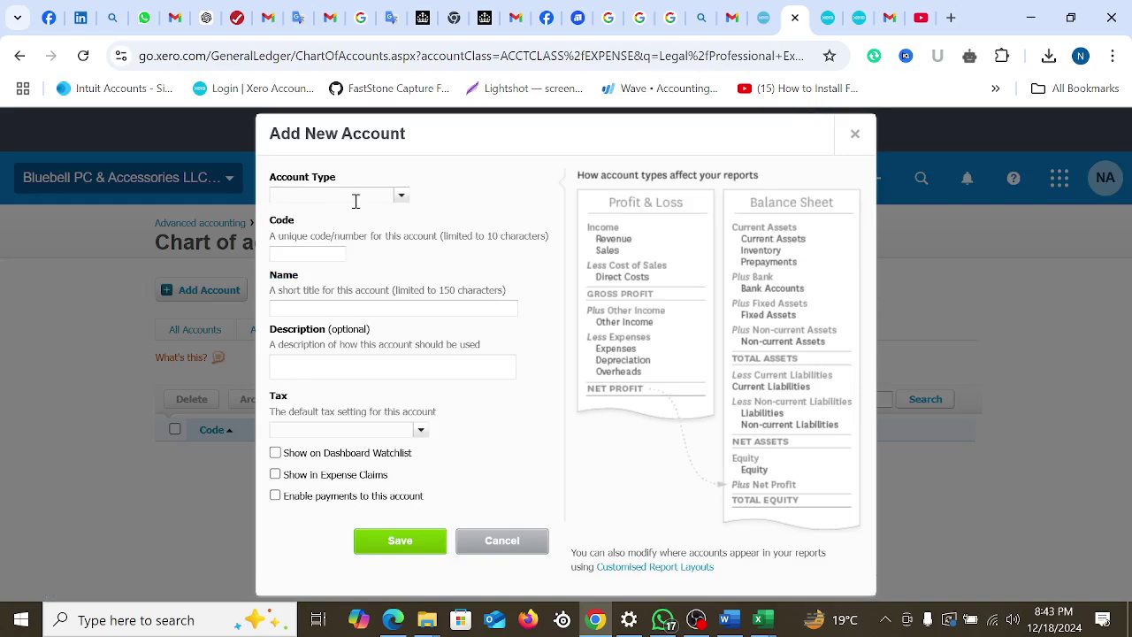
text(e)
click(329, 251)
click(341, 255)
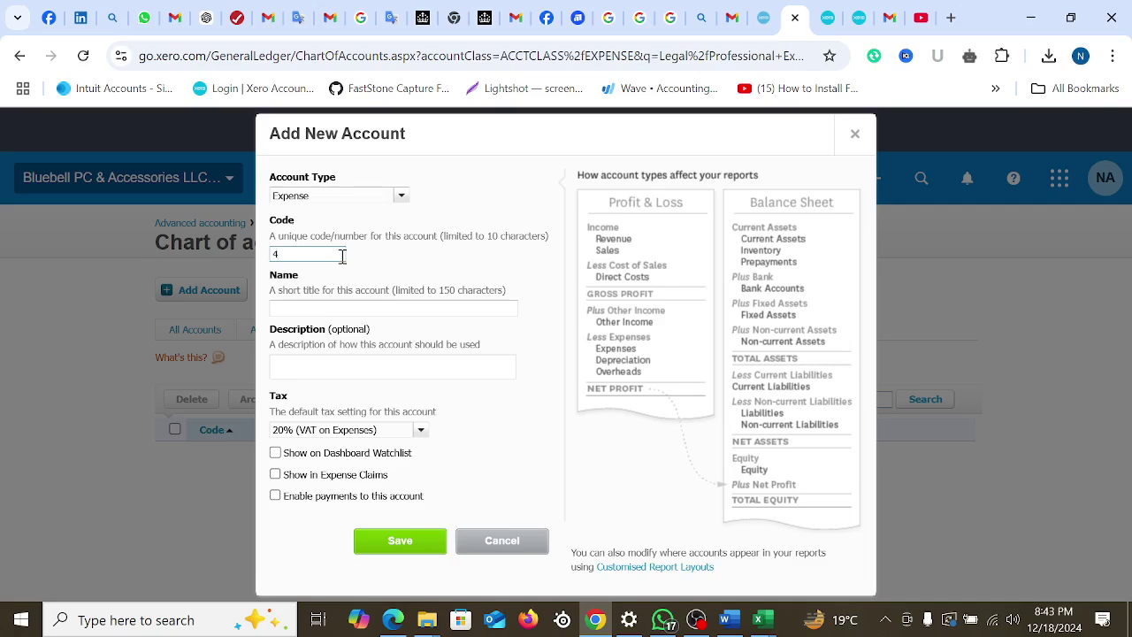
Name the new account Legal/Professional Expenses with the copied text, clearing the spacing pasted before the name
click(307, 314)
key(ctrl+v)
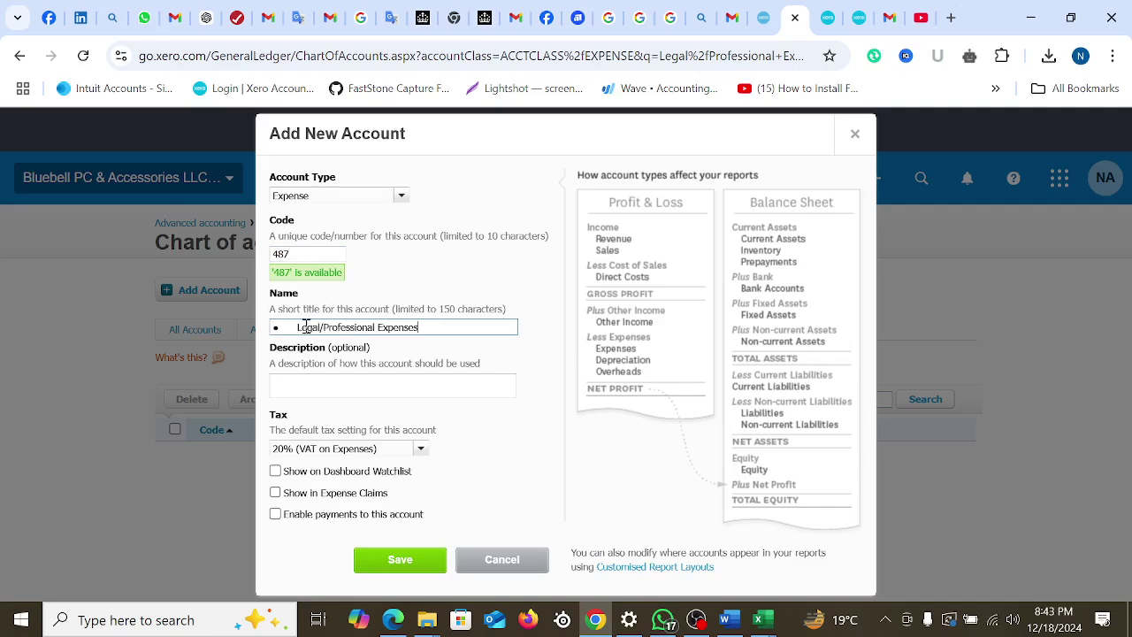
click(298, 328)
key(BackSpace)
key(BackSpace)
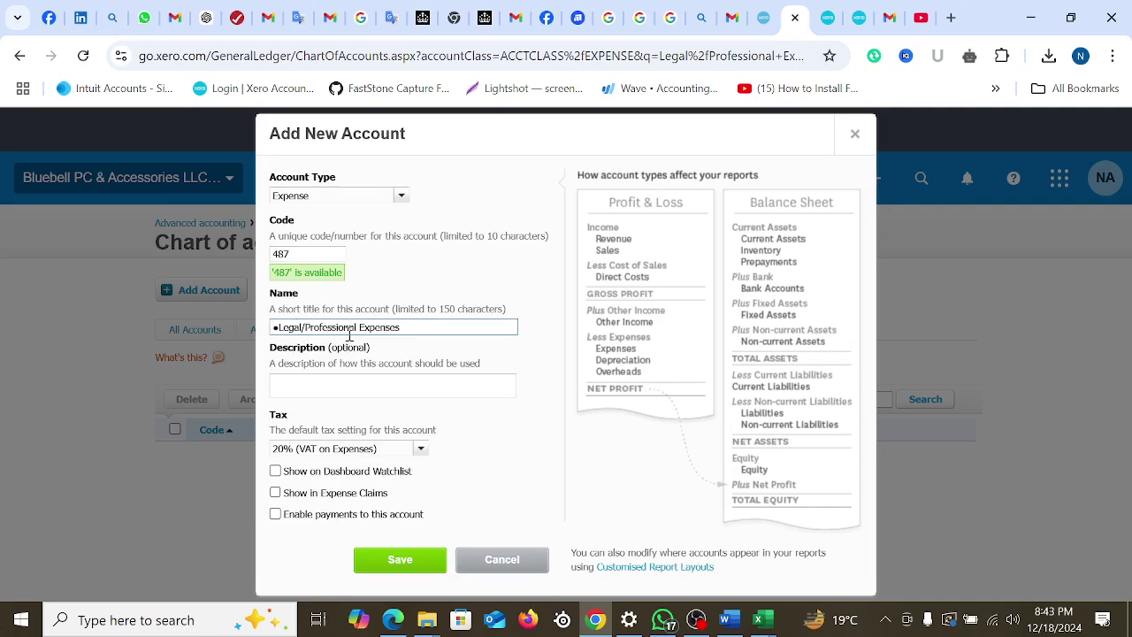
Enable Show on Dashboard Watchlist and copy the account name, without its bullet, into the description as Legal/Professional Expenses
click(276, 471)
drag(413, 326, 271, 325)
key(ctrl+c)
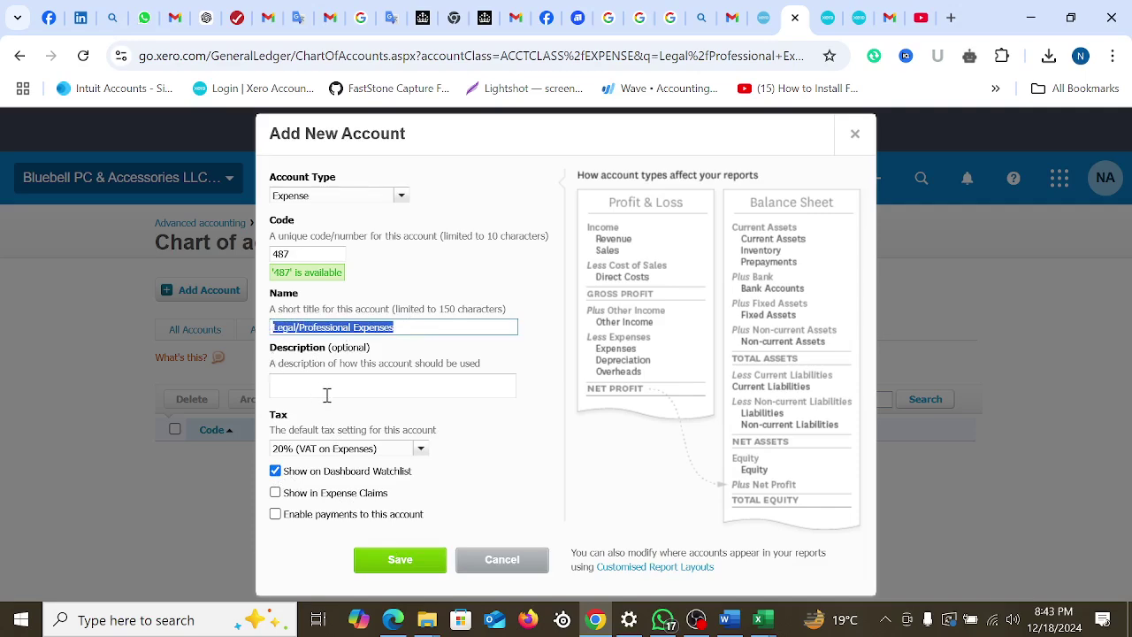
click(333, 393)
key(ctrl+v)
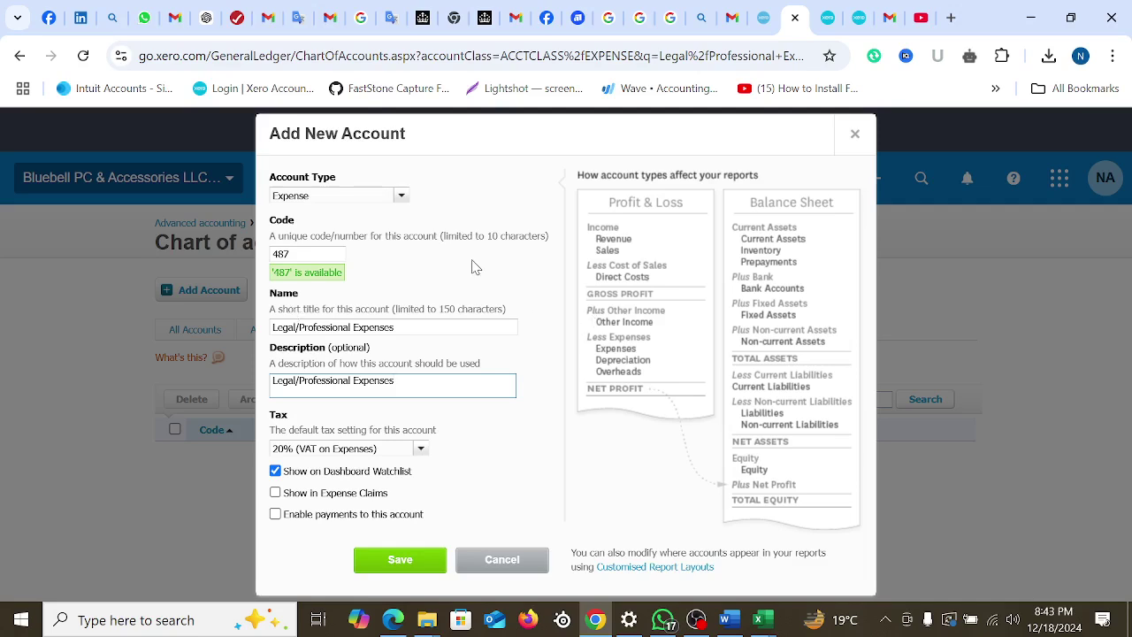
click(421, 289)
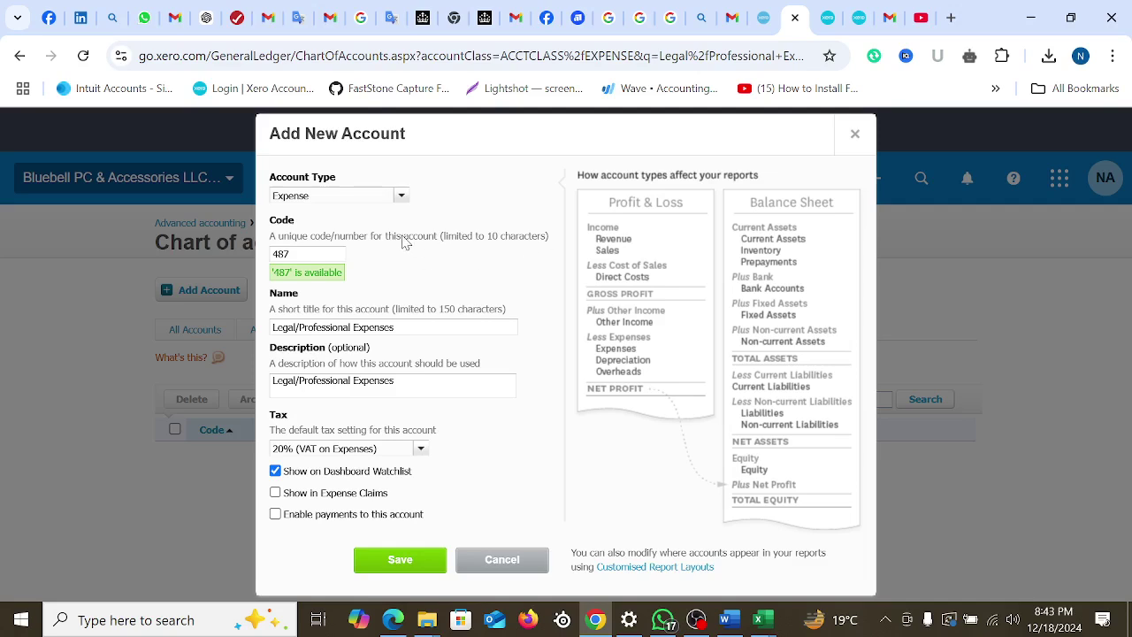
Review the available account types, keep Expense, and save the new Legal/Professional Expenses account
click(400, 195)
scroll(371, 321, down, 3)
scroll(369, 319, down, 1)
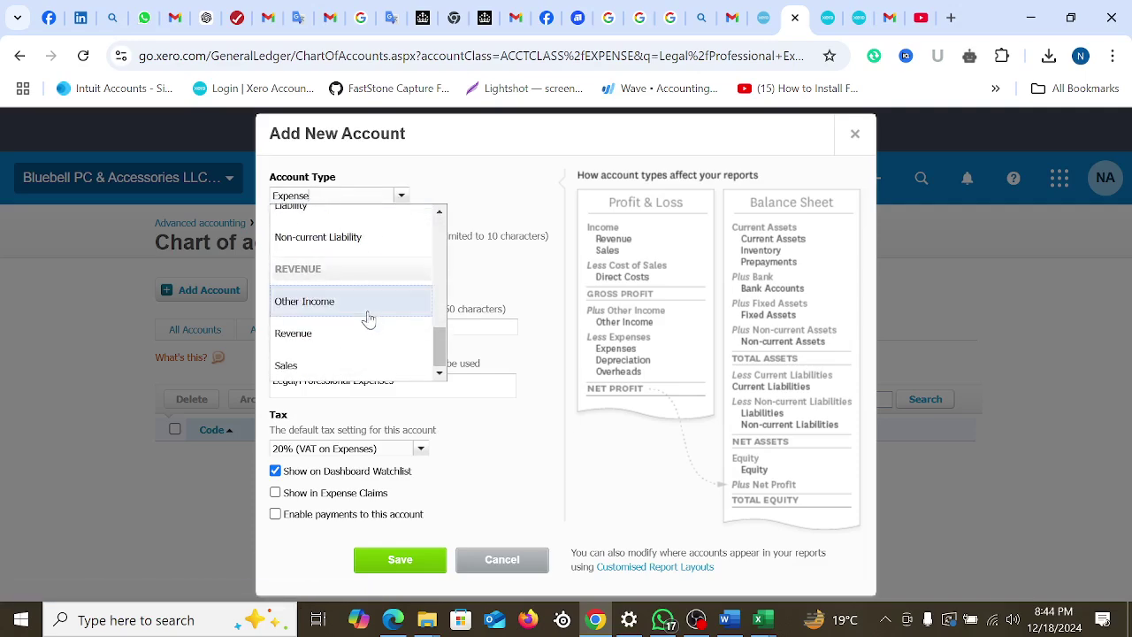
scroll(342, 285, up, 5)
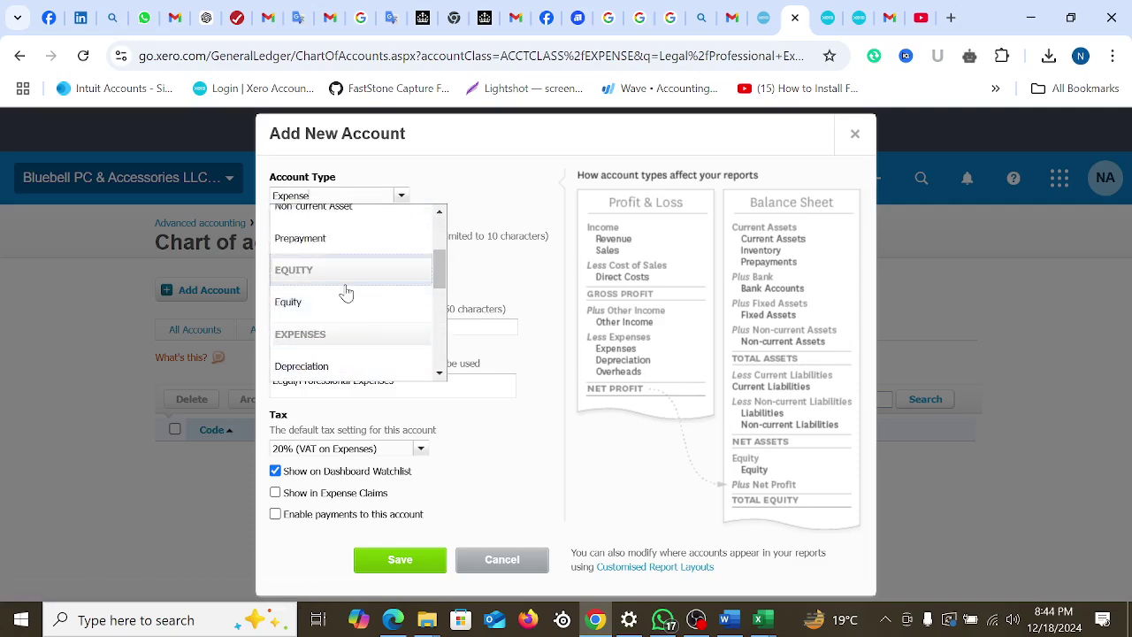
scroll(345, 296, down, 3)
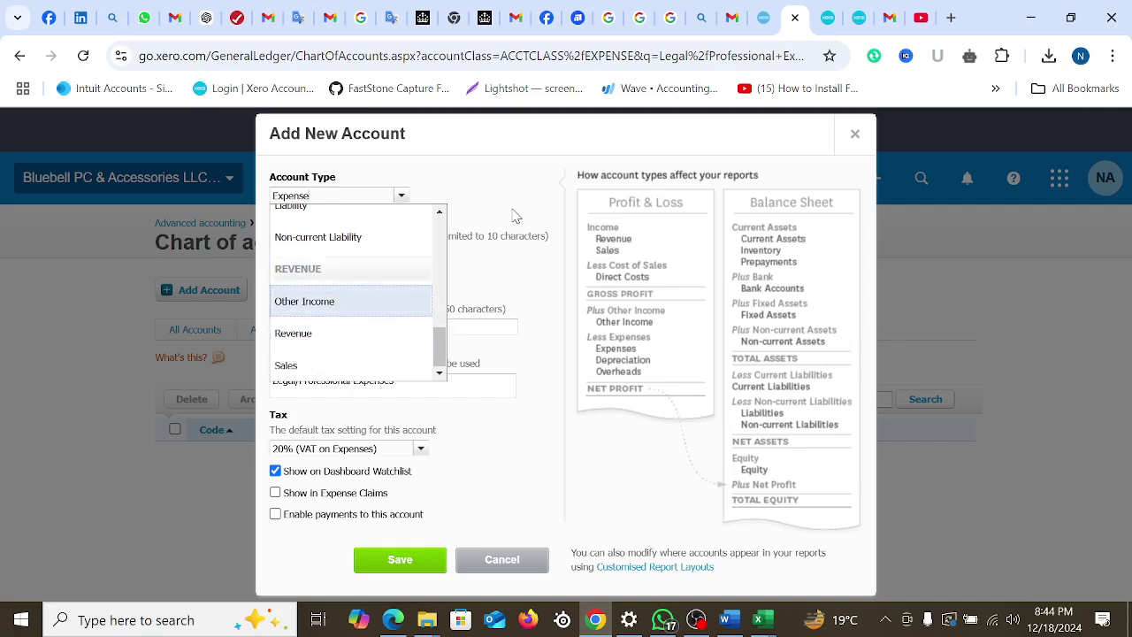
click(542, 437)
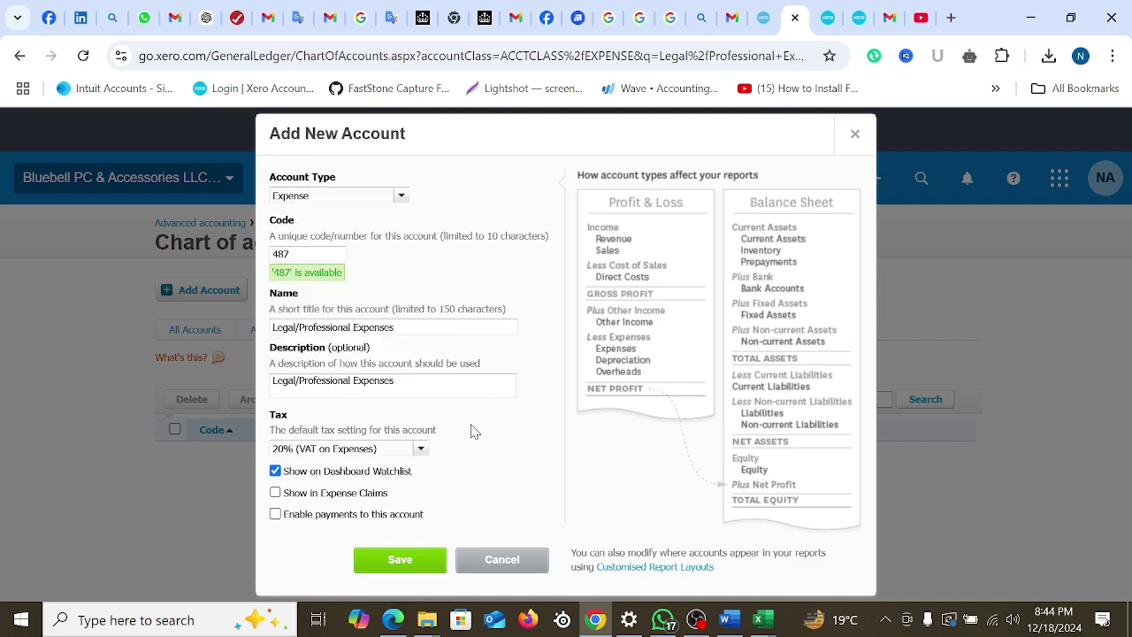
click(417, 566)
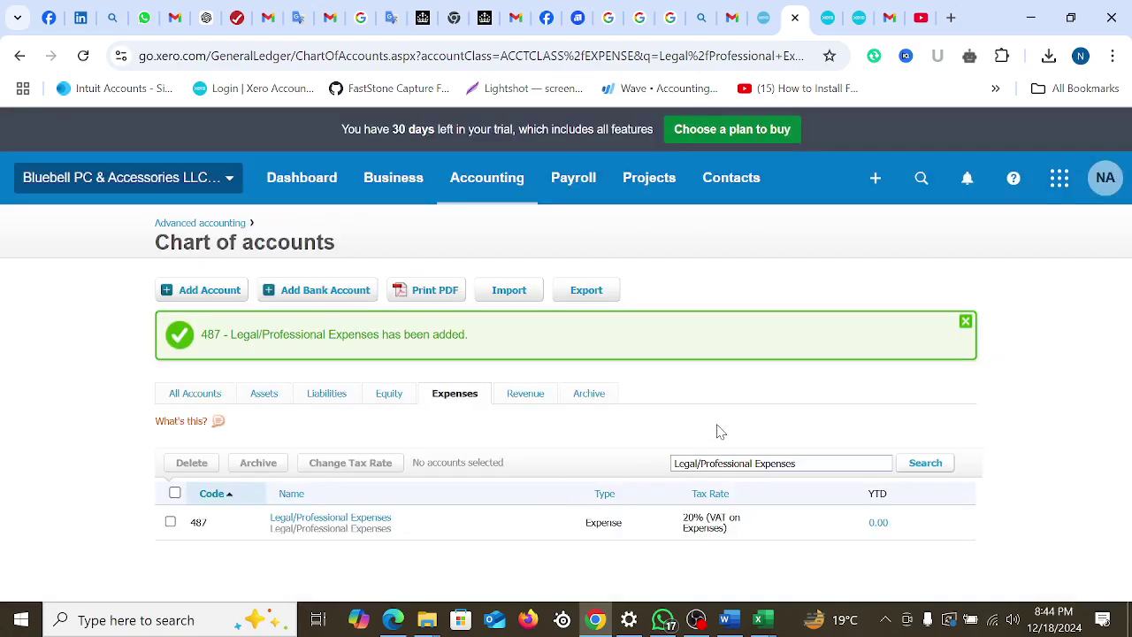
click(965, 322)
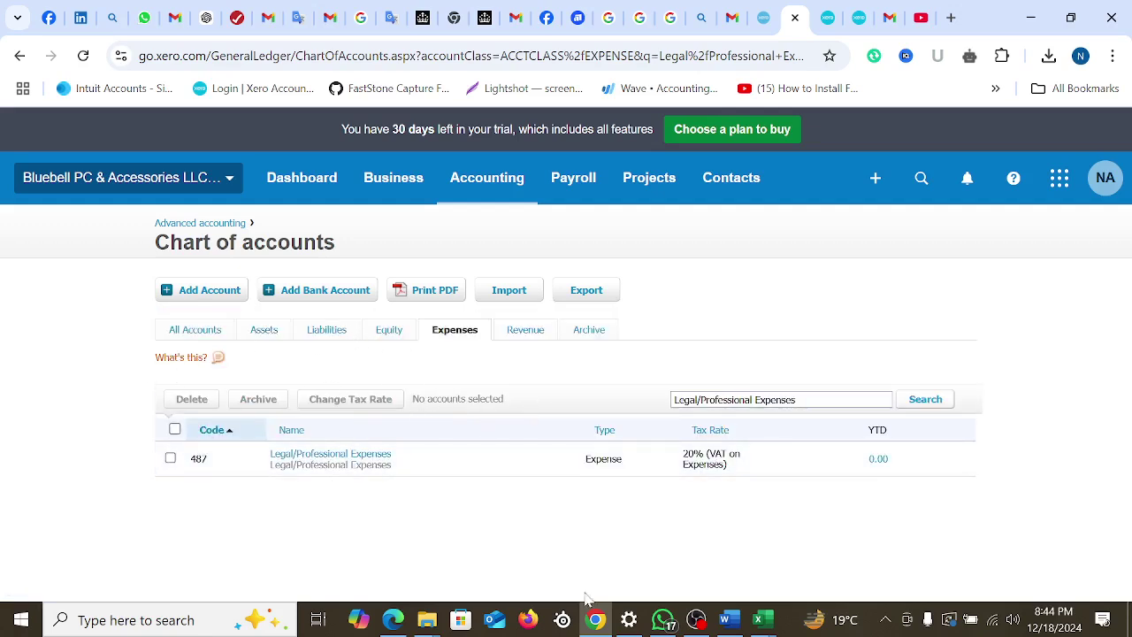
Check the account lists in the Word document, return to Xero in Chrome and start adding a bank account
click(726, 619)
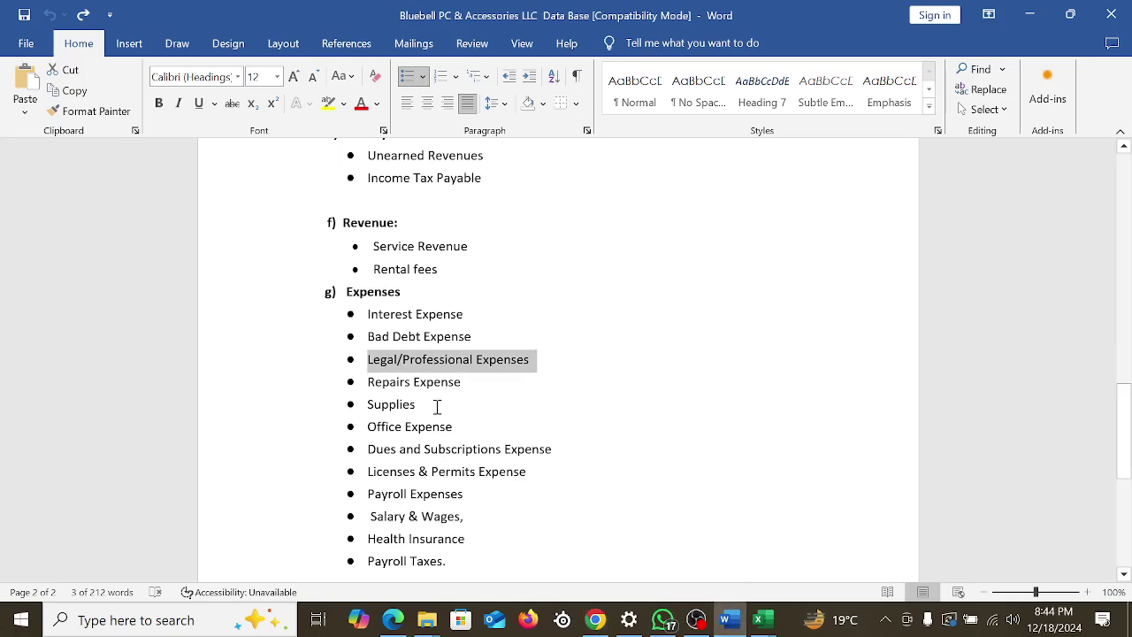
scroll(451, 398, down, 3)
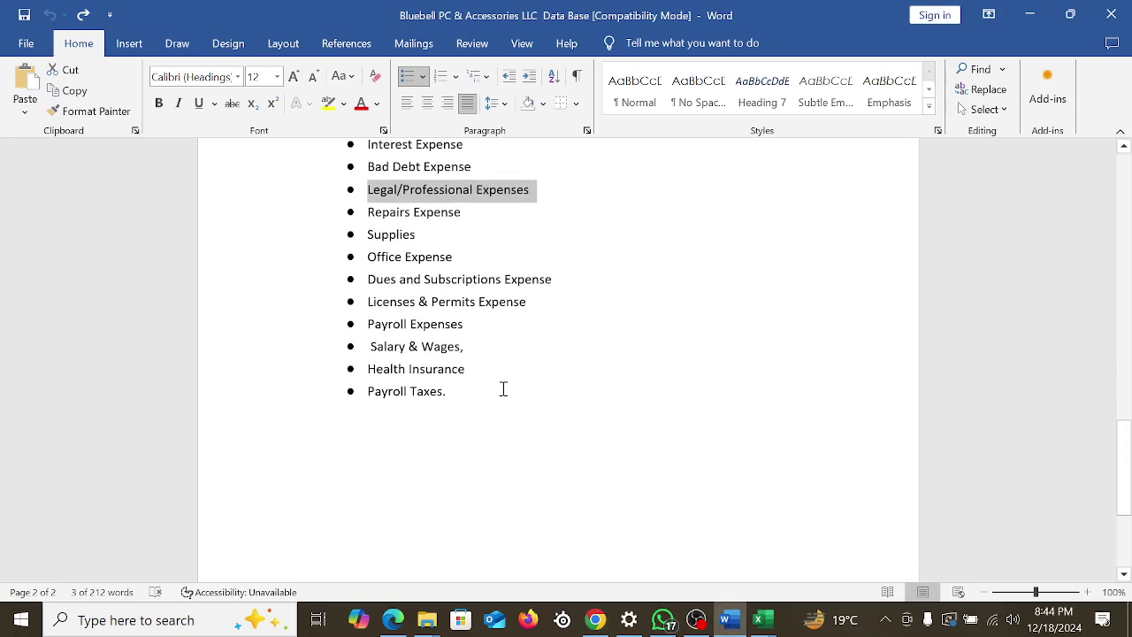
scroll(536, 490, up, 7)
click(595, 619)
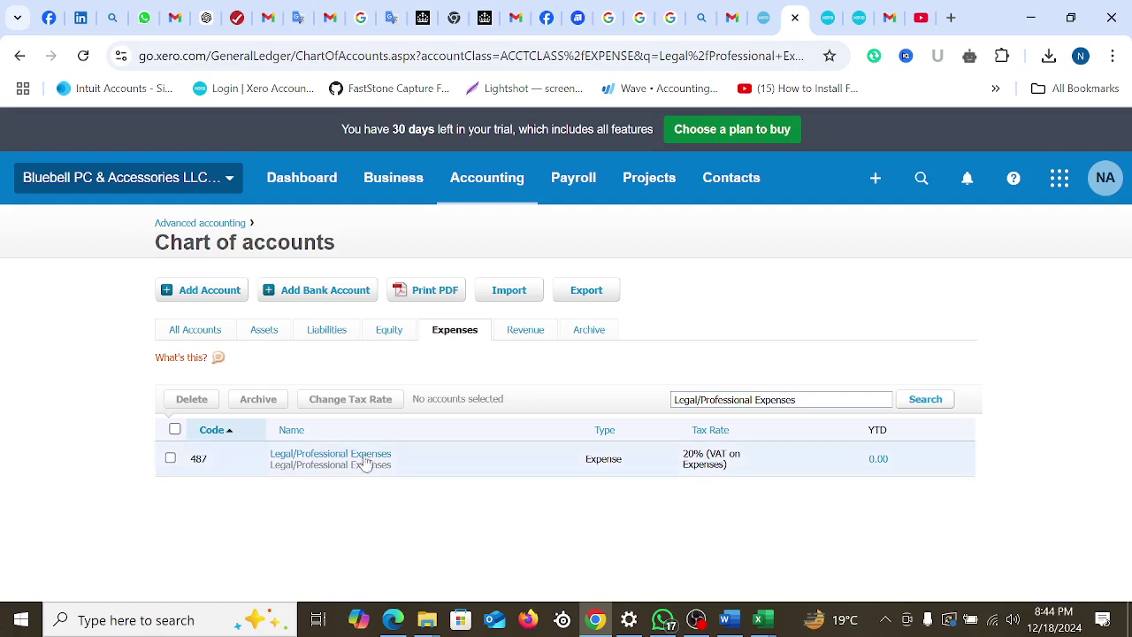
click(318, 299)
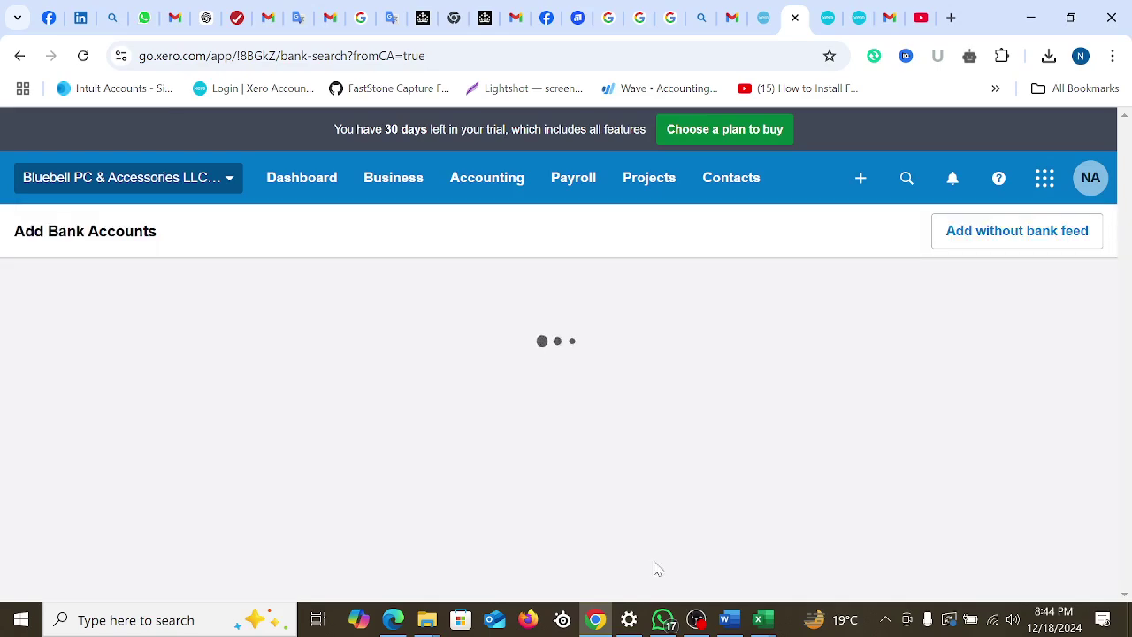
Examine the bank and credit card accounts listed under Charts of Accounts in Word, including the RBS Bank opening balance date
click(727, 620)
scroll(705, 493, up, 6)
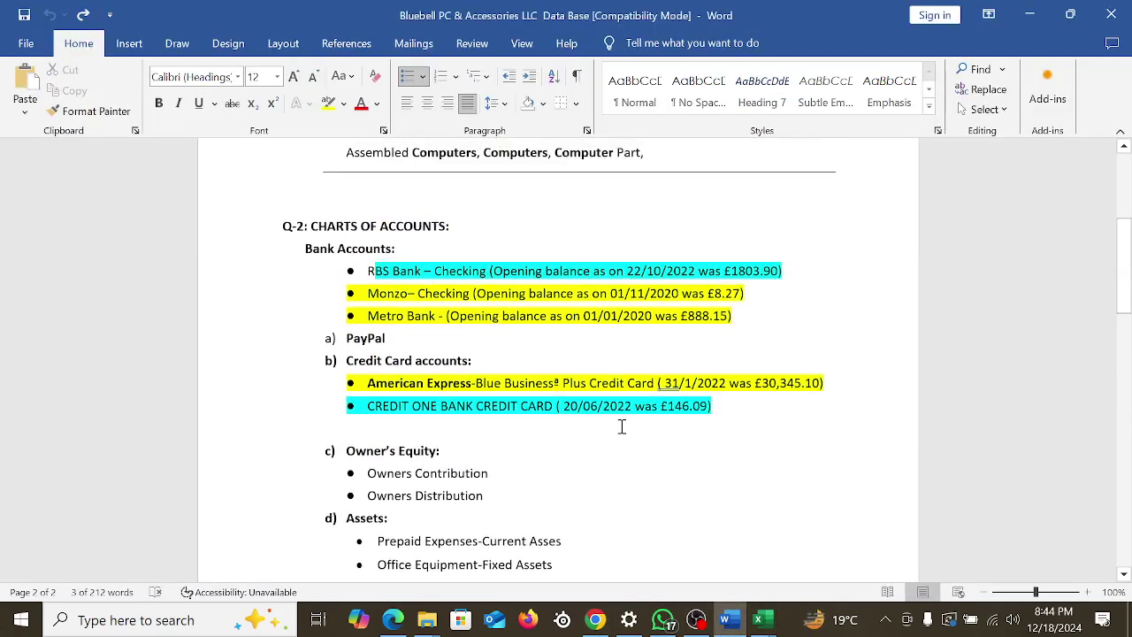
scroll(622, 428, up, 3)
drag(306, 379, 383, 379)
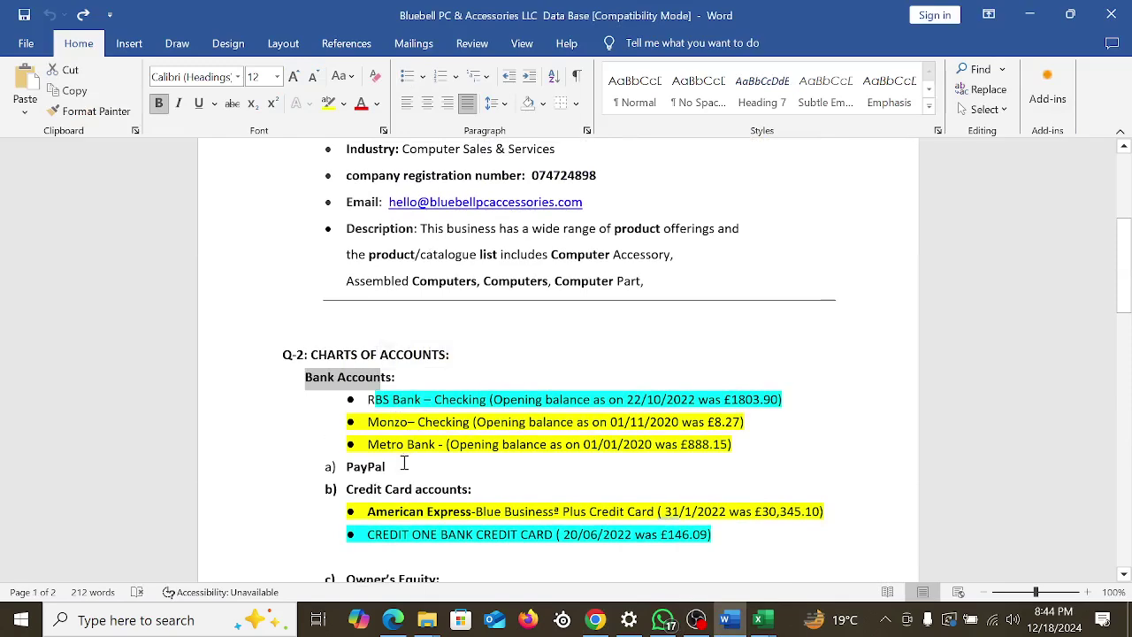
drag(347, 466, 472, 488)
scroll(726, 482, down, 1)
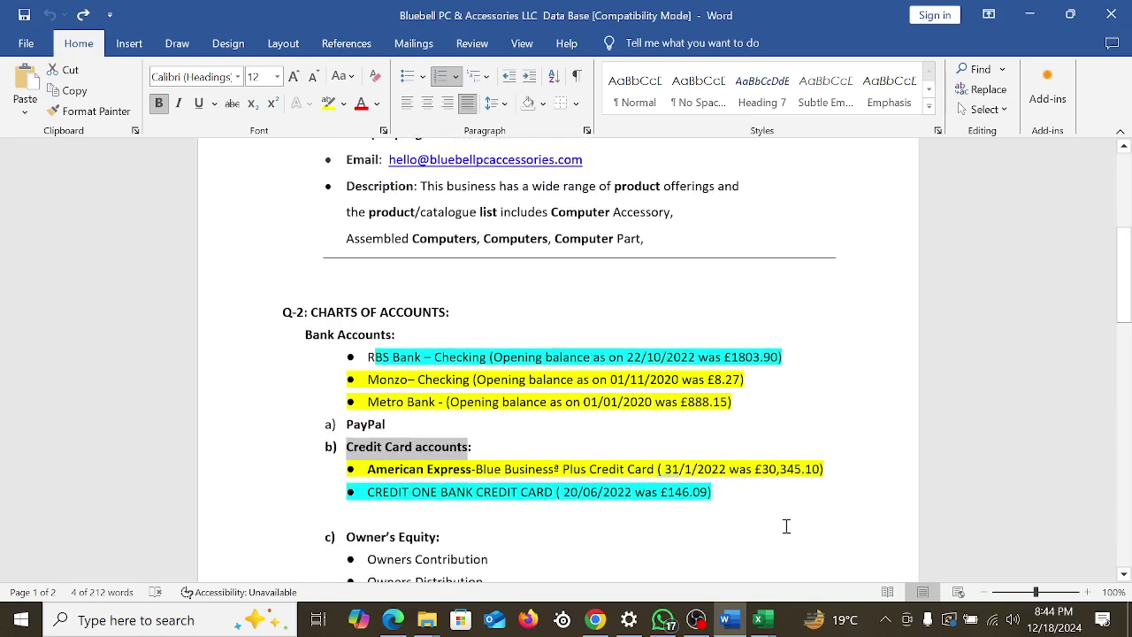
drag(370, 357, 414, 359)
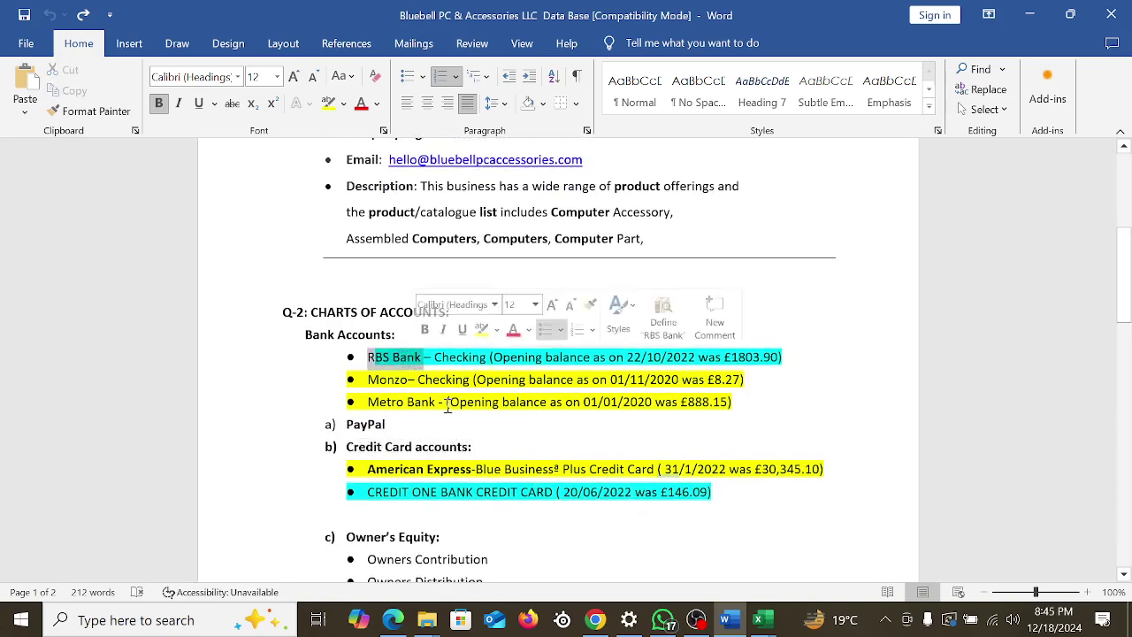
click(447, 363)
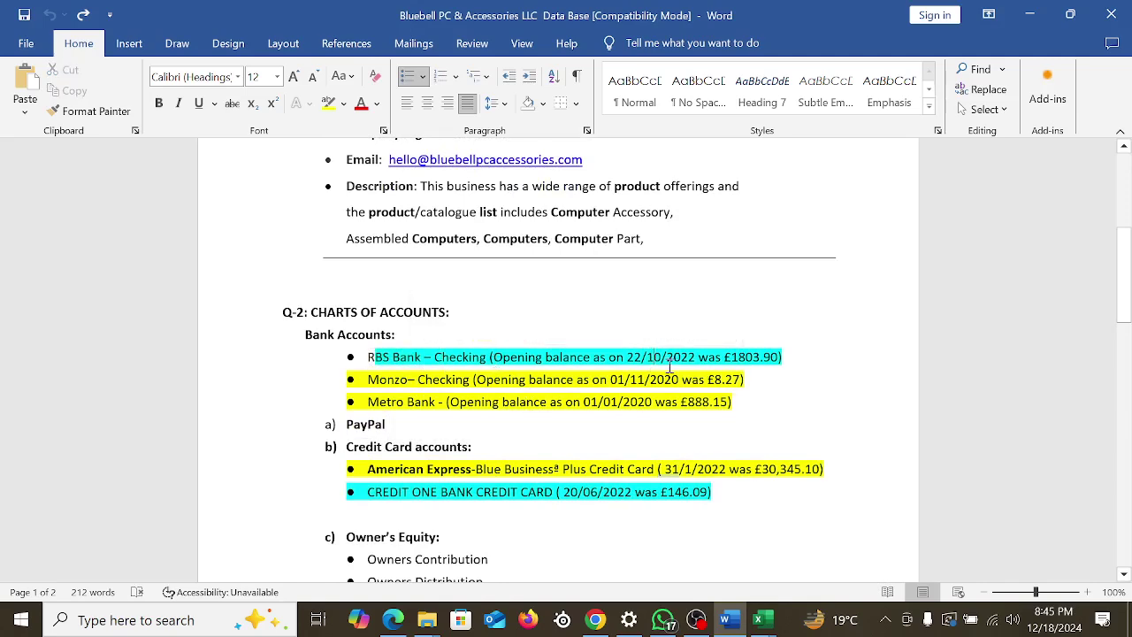
drag(697, 357, 617, 354)
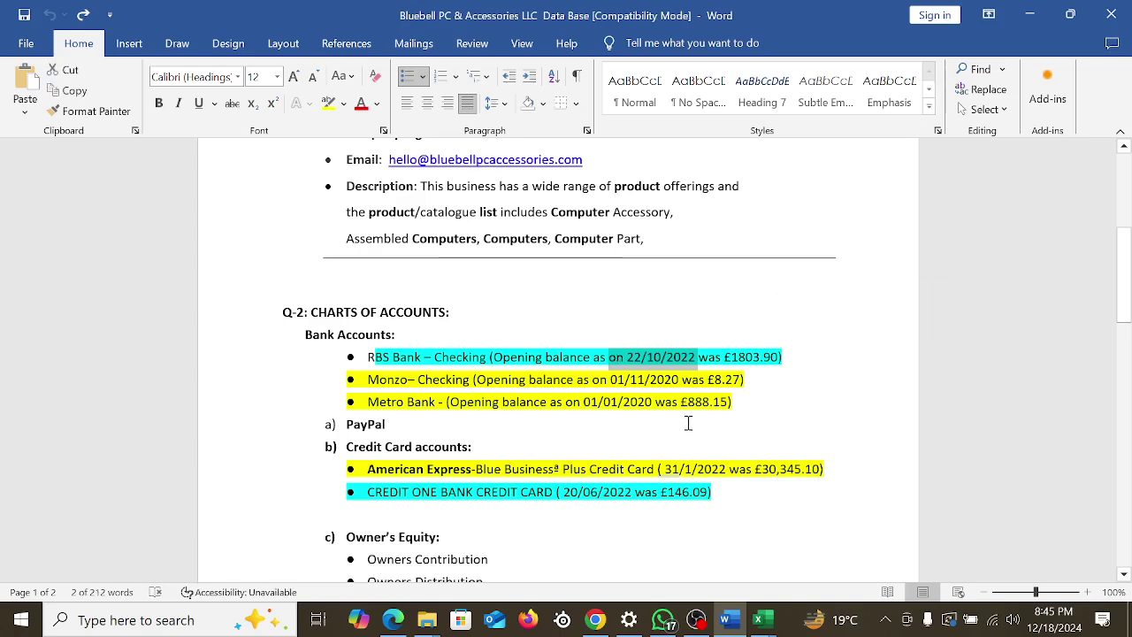
click(785, 374)
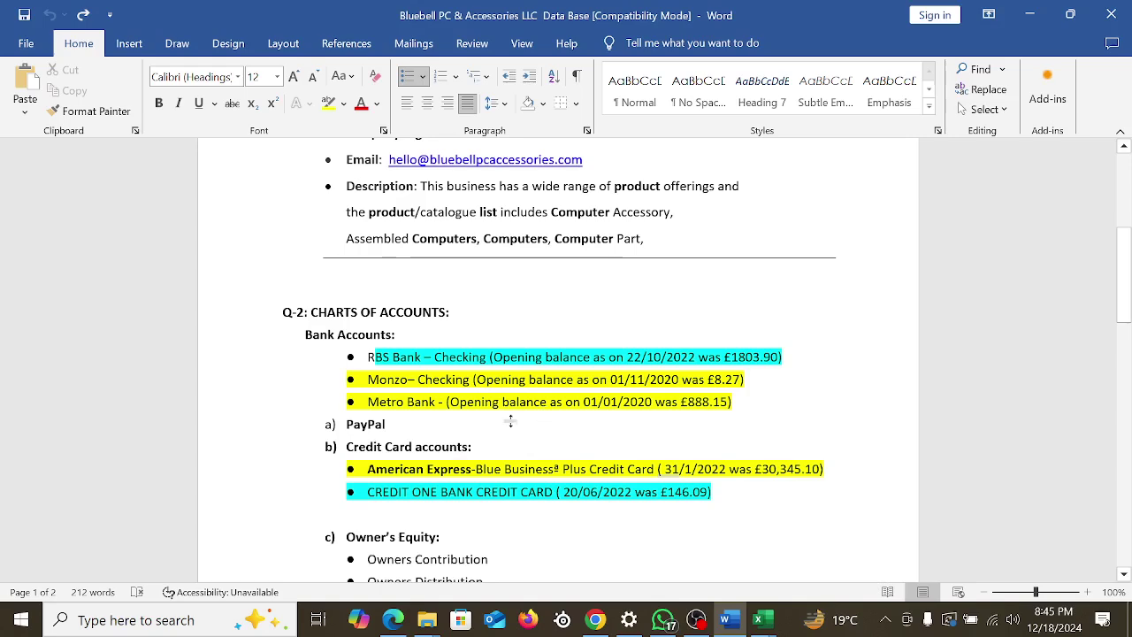
Switch back to Xero in Chrome and examine the list of popular United Kingdom banks that can be connected
click(595, 621)
click(371, 404)
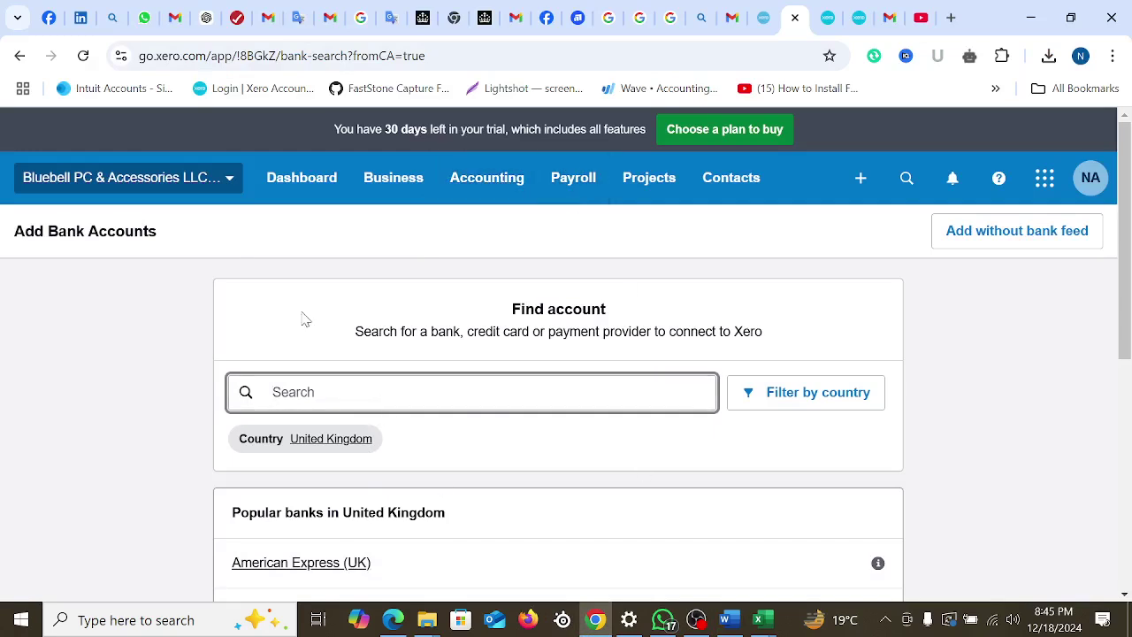
scroll(725, 426, down, 3)
scroll(726, 426, down, 2)
scroll(804, 450, up, 6)
scroll(349, 518, down, 5)
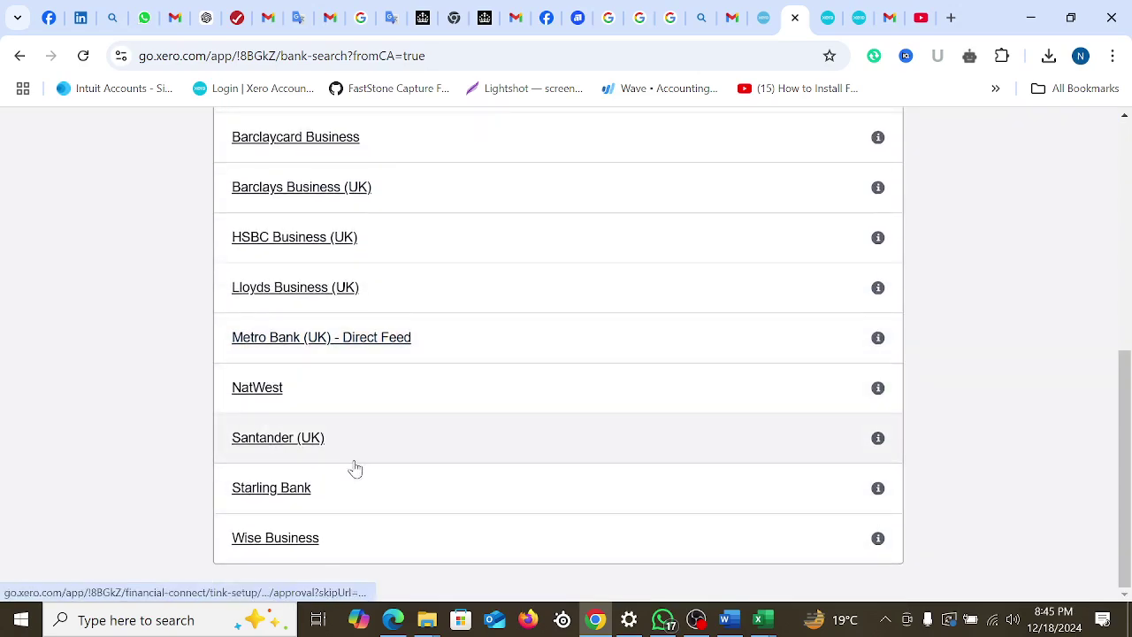
scroll(354, 468, up, 3)
scroll(363, 424, up, 1)
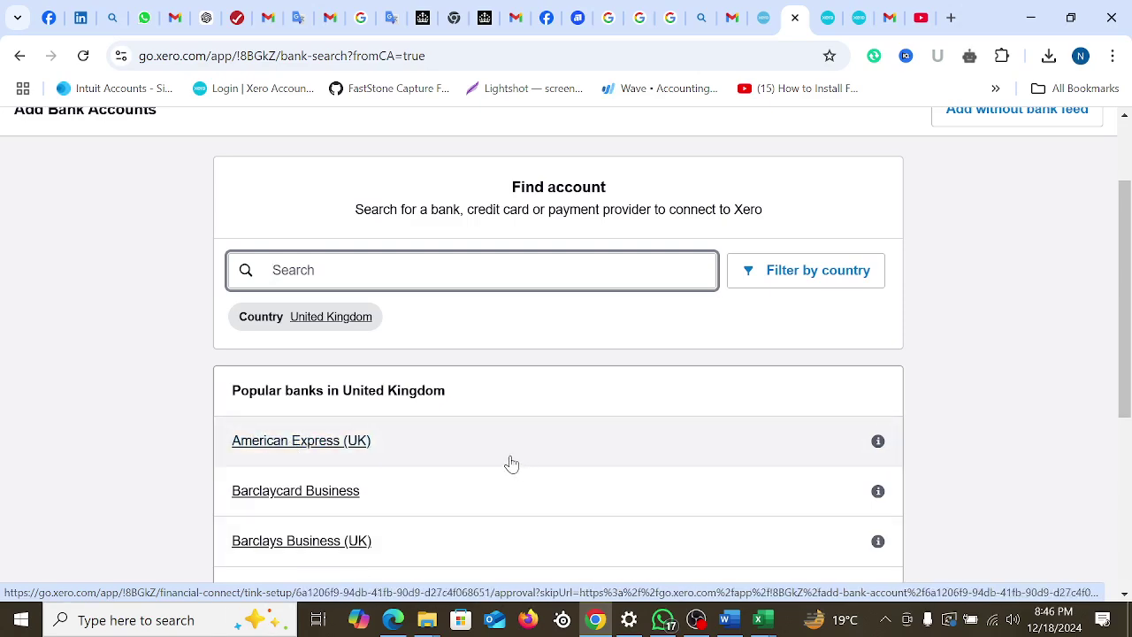
scroll(556, 397, up, 3)
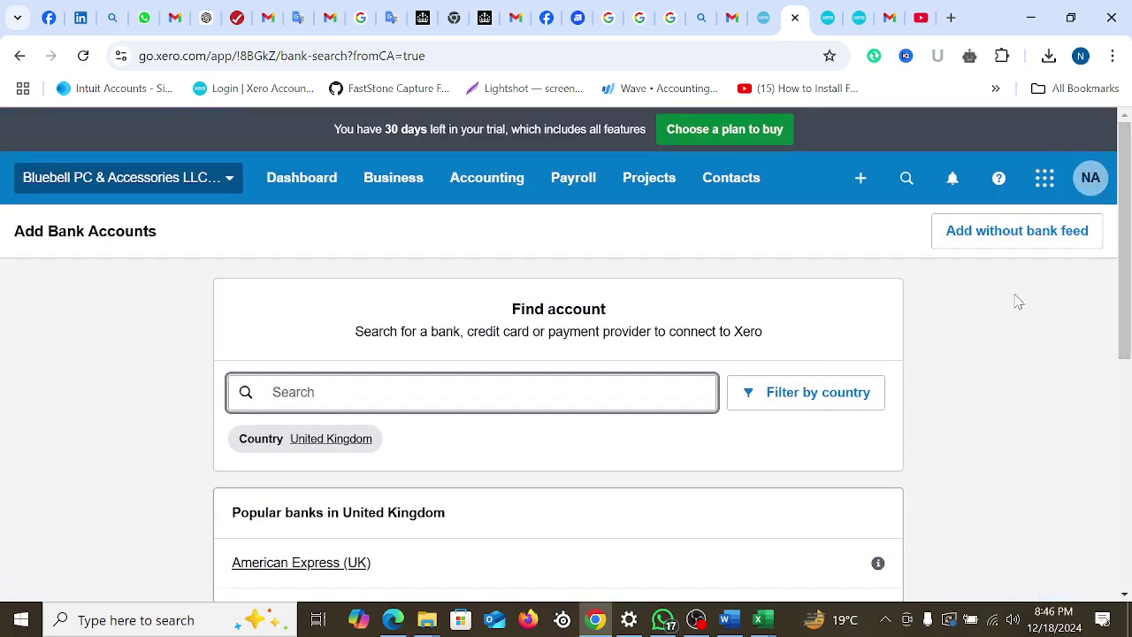
Choose to add the account without a bank feed, read the listed reasons, and continue to the account details form
click(1031, 243)
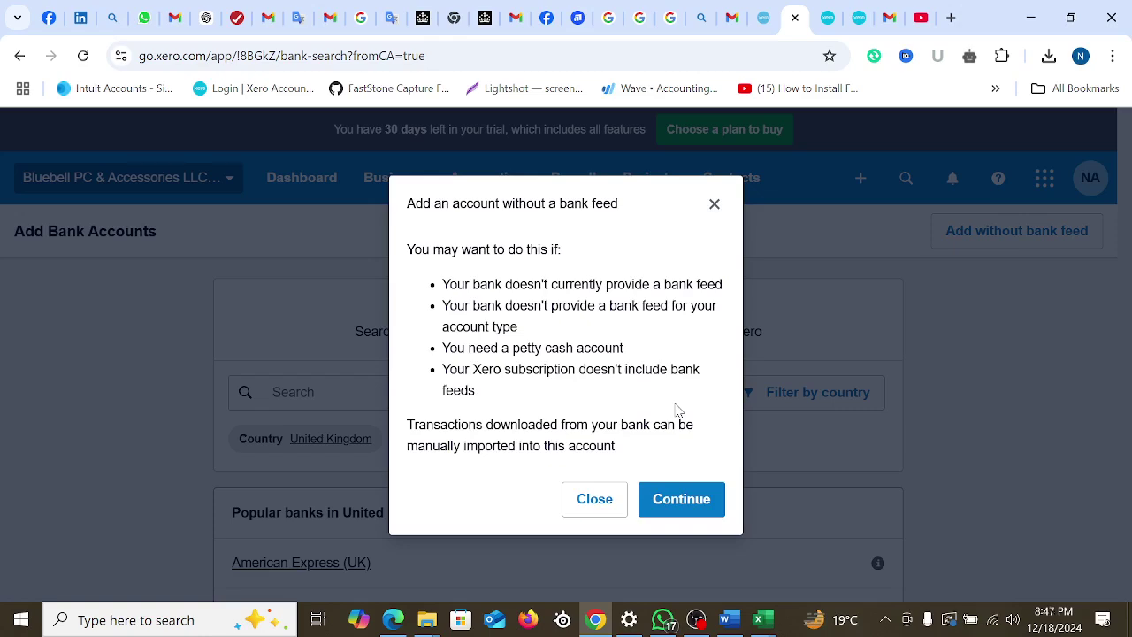
double_click(453, 369)
drag(501, 369, 690, 399)
click(599, 371)
drag(593, 370, 639, 370)
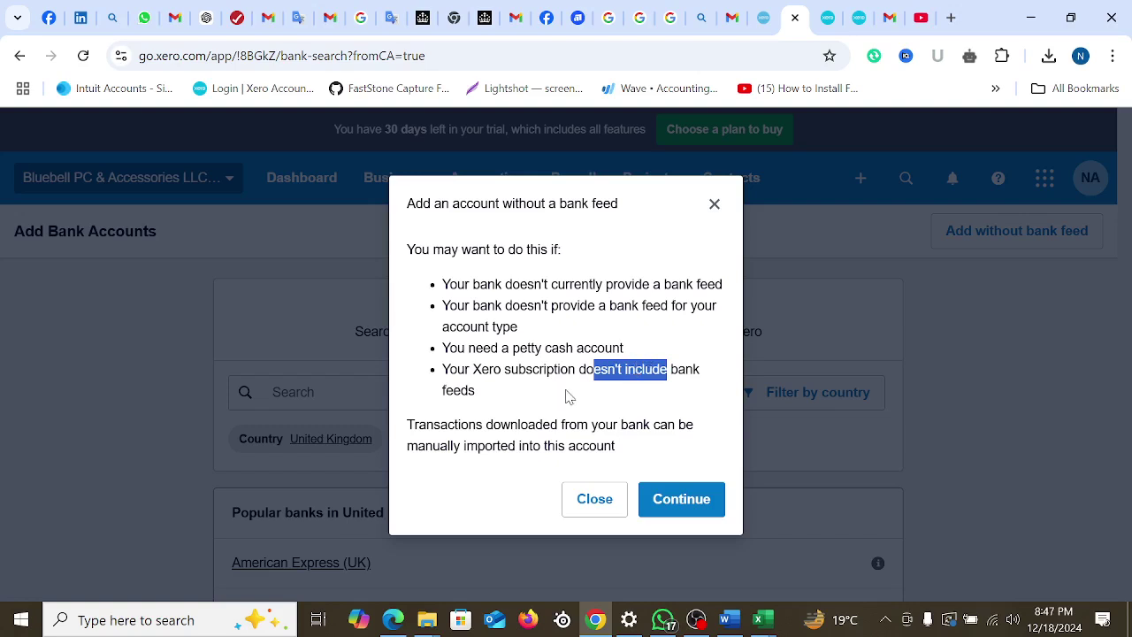
click(698, 511)
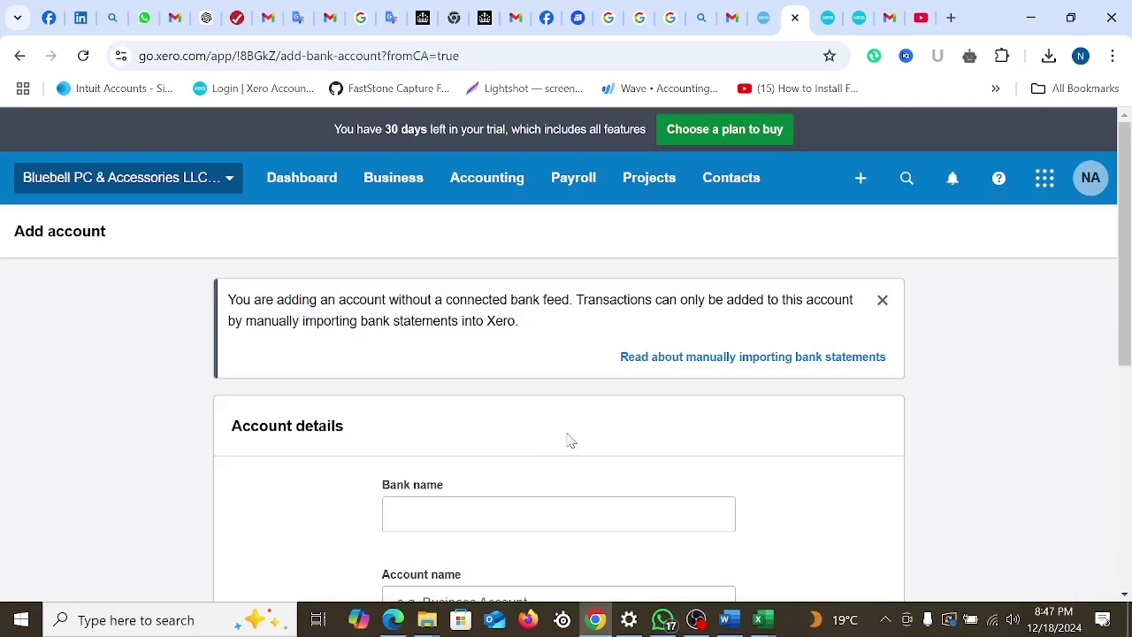
scroll(602, 438, down, 3)
scroll(837, 415, down, 2)
scroll(834, 415, up, 2)
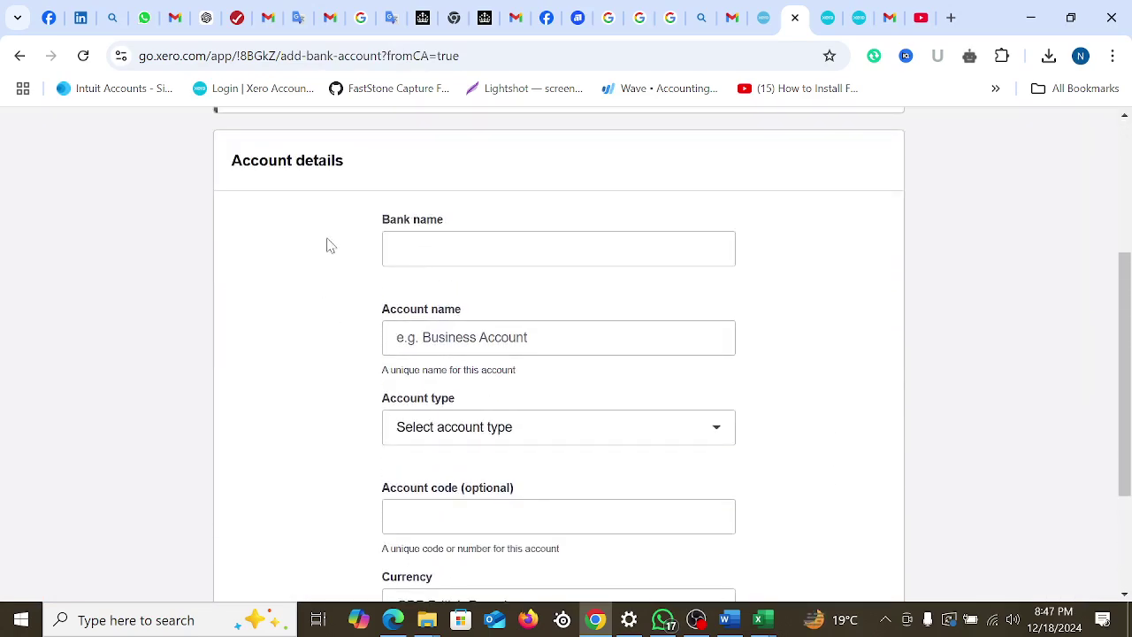
click(468, 258)
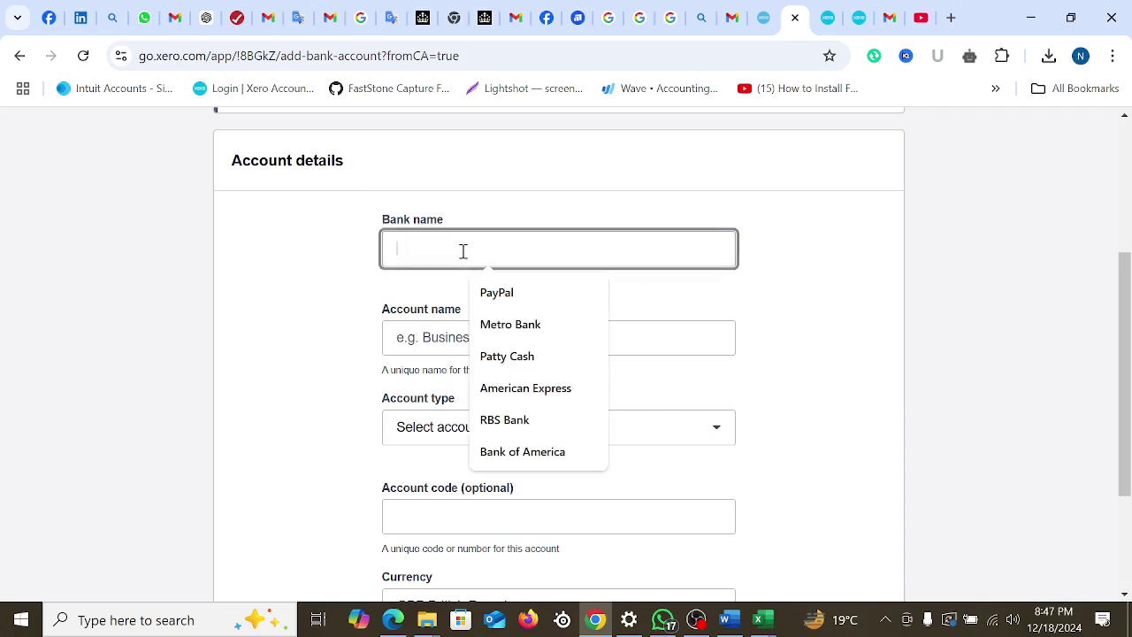
right_click(466, 258)
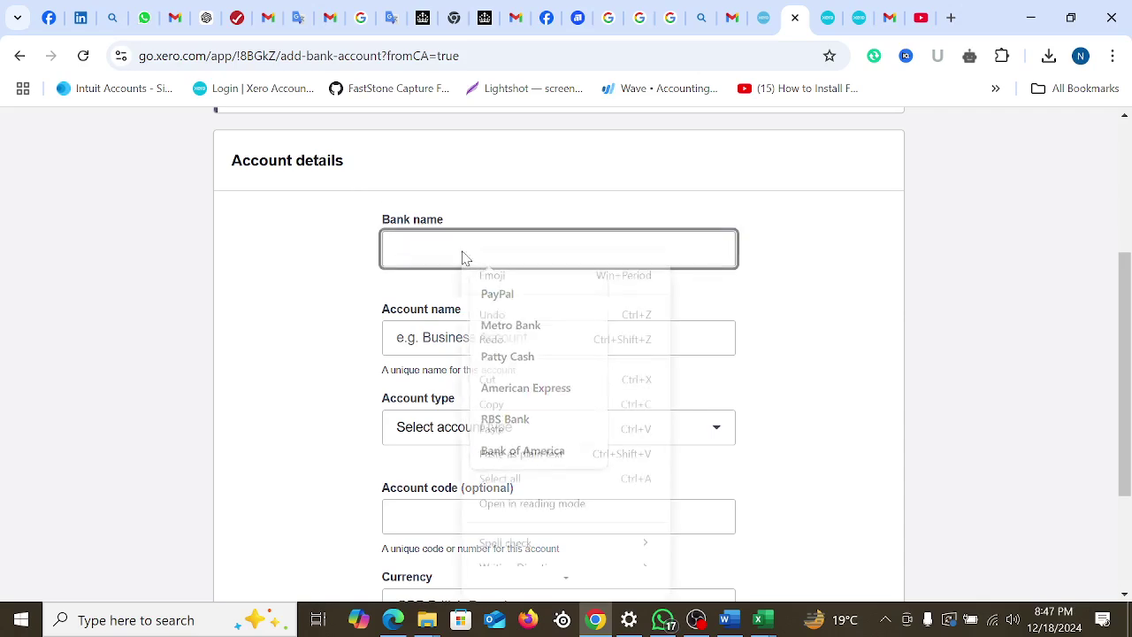
click(498, 430)
key(BackSpace)
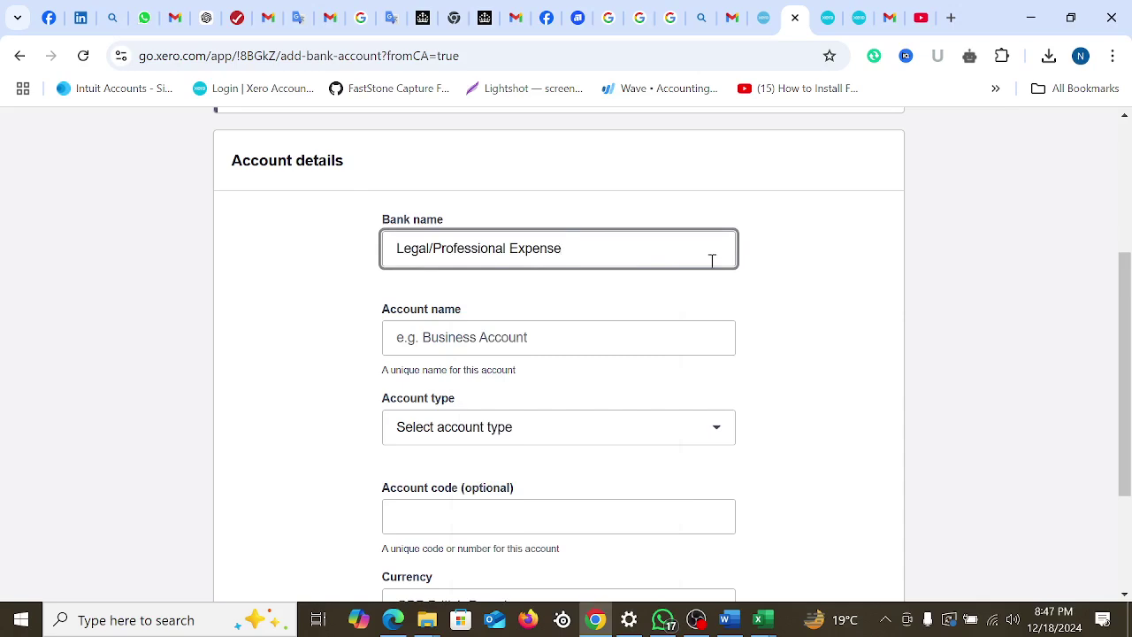
text(\\\\\\\)
key(BackSpace)
key(BackSpace)
key(BackSpace)
key(BackSpace)
key(BackSpace)
key(BackSpace)
key(BackSpace)
key(BackSpace)
key(BackSpace)
key(BackSpace)
key(BackSpace)
key(BackSpace)
key(BackSpace)
key(BackSpace)
key(BackSpace)
key(BackSpace)
key(BackSpace)
key(BackSpace)
key(BackSpace)
key(BackSpace)
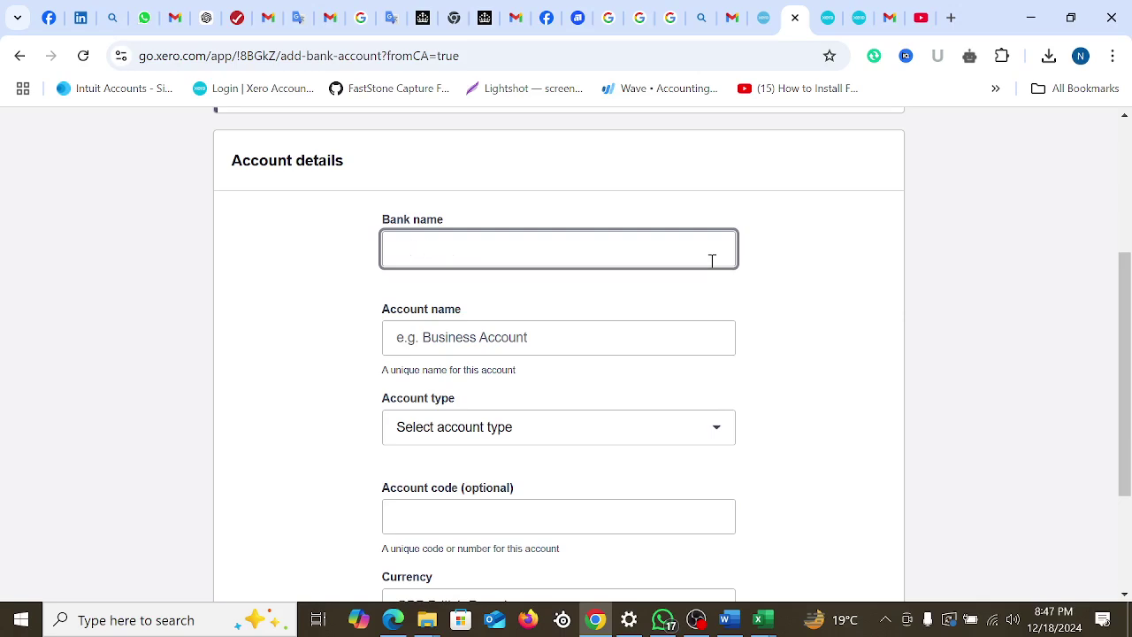
Fill in the bank name RBS Bank – Checking and the account name RBS Bank-Checking-BLPL
text(RBS Bank – Checking)
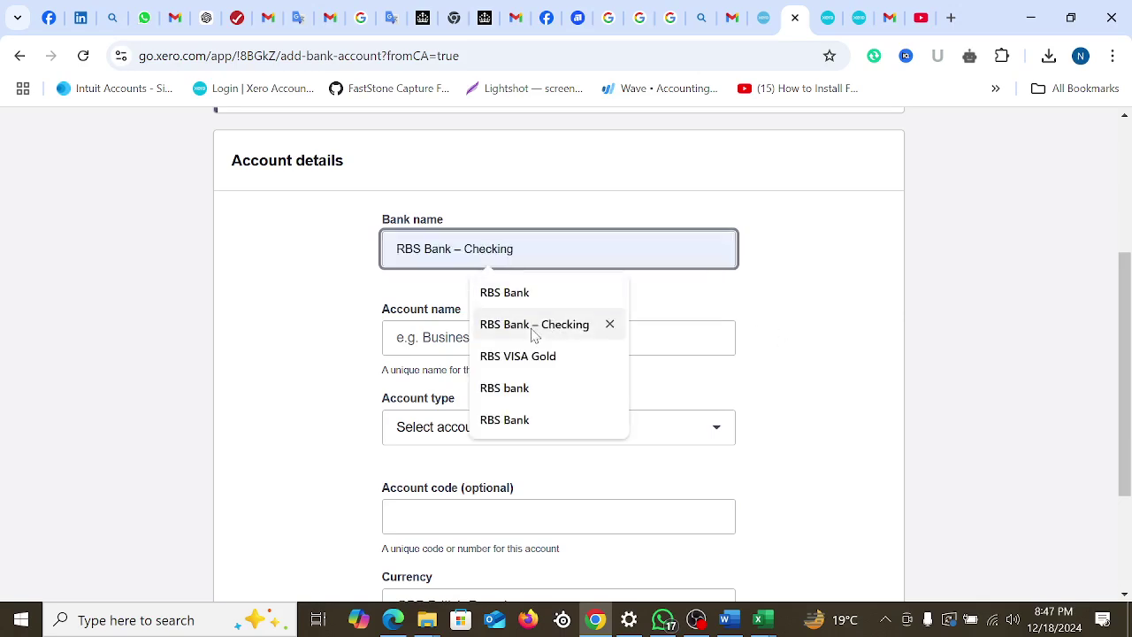
click(533, 329)
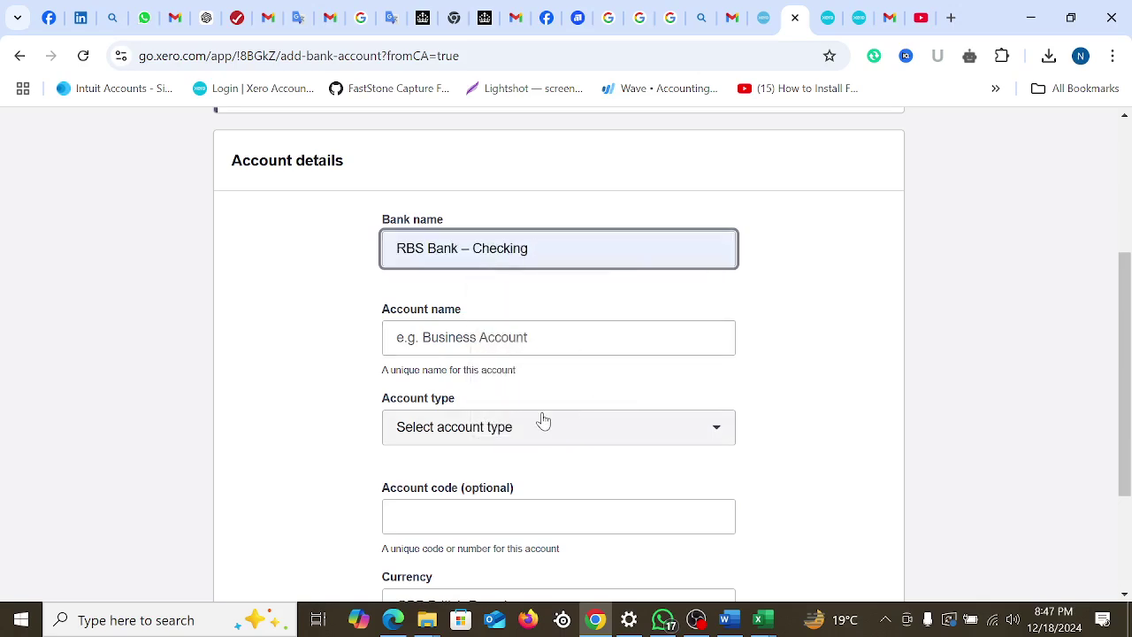
click(441, 341)
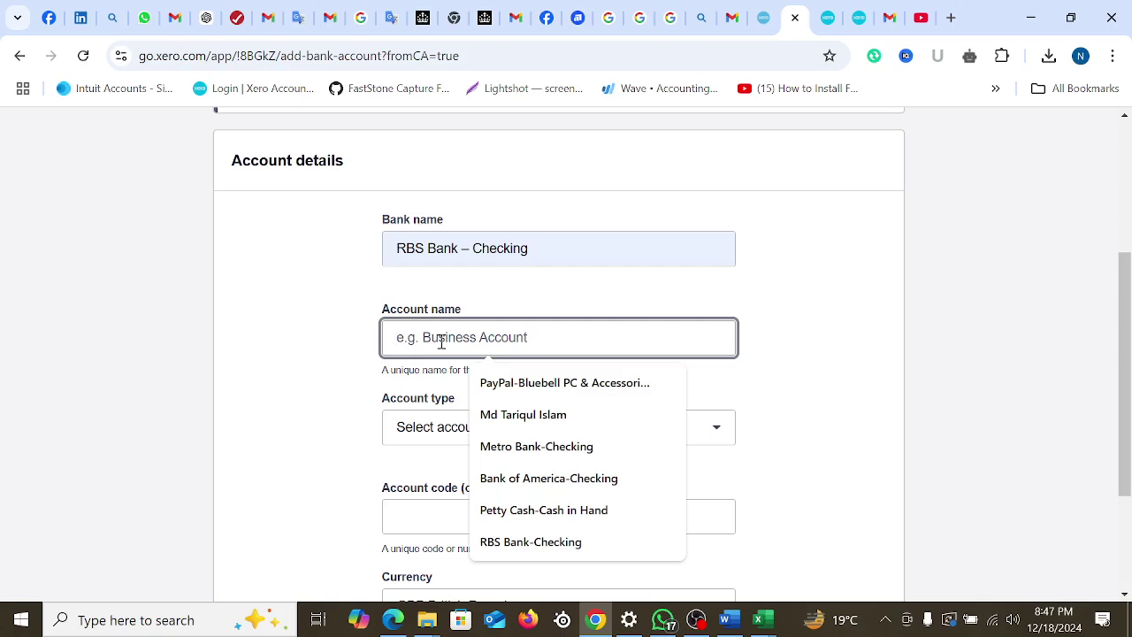
text(RBS Bank-Checking-BLPL)
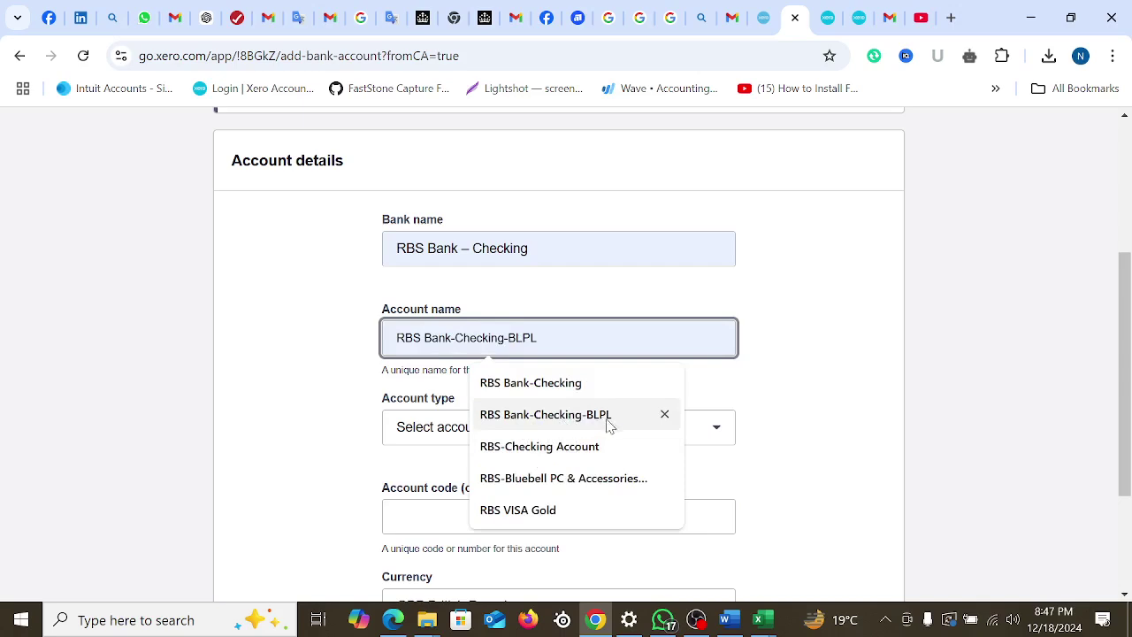
click(576, 420)
Set the RBS account's type to Other and fill in its account number from the saved suggestions
scroll(605, 380, down, 1)
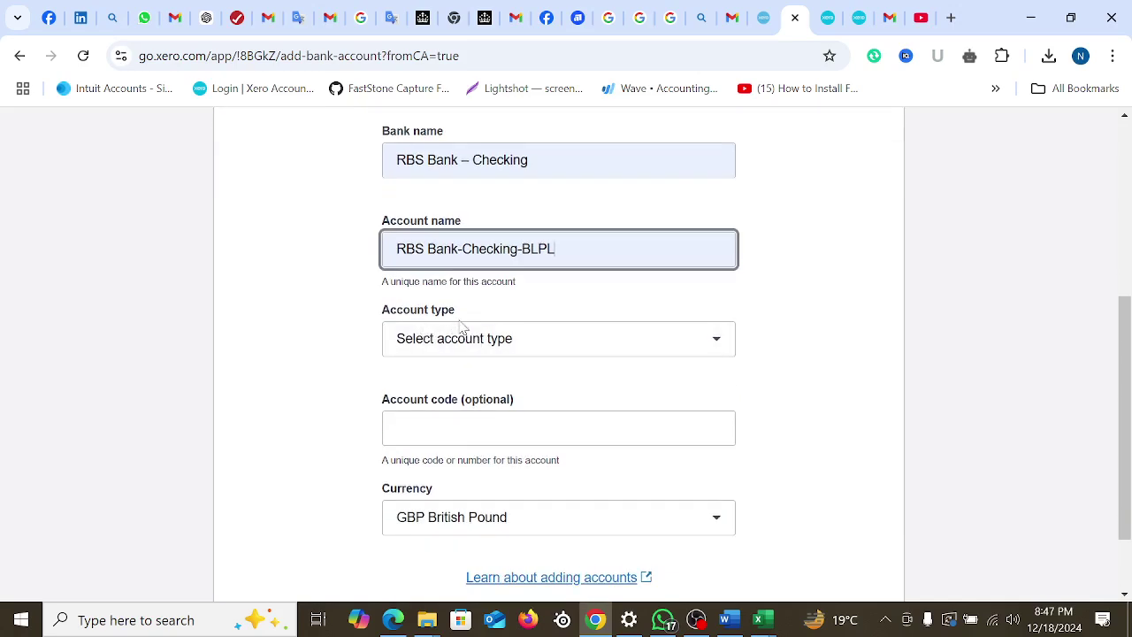
click(475, 350)
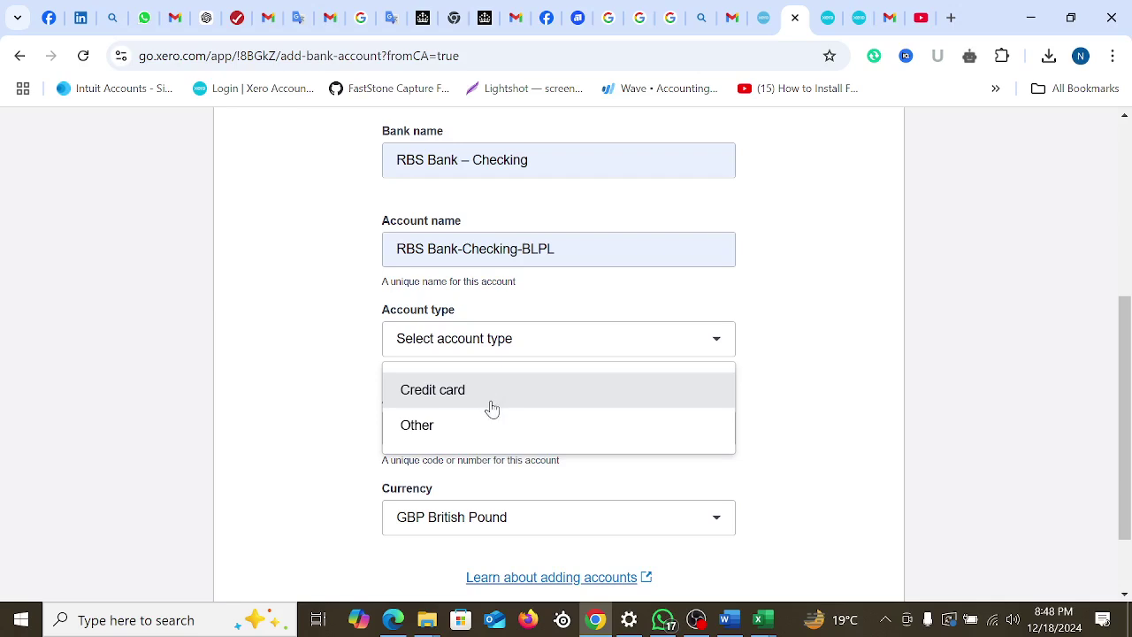
click(434, 424)
scroll(544, 337, down, 2)
click(515, 247)
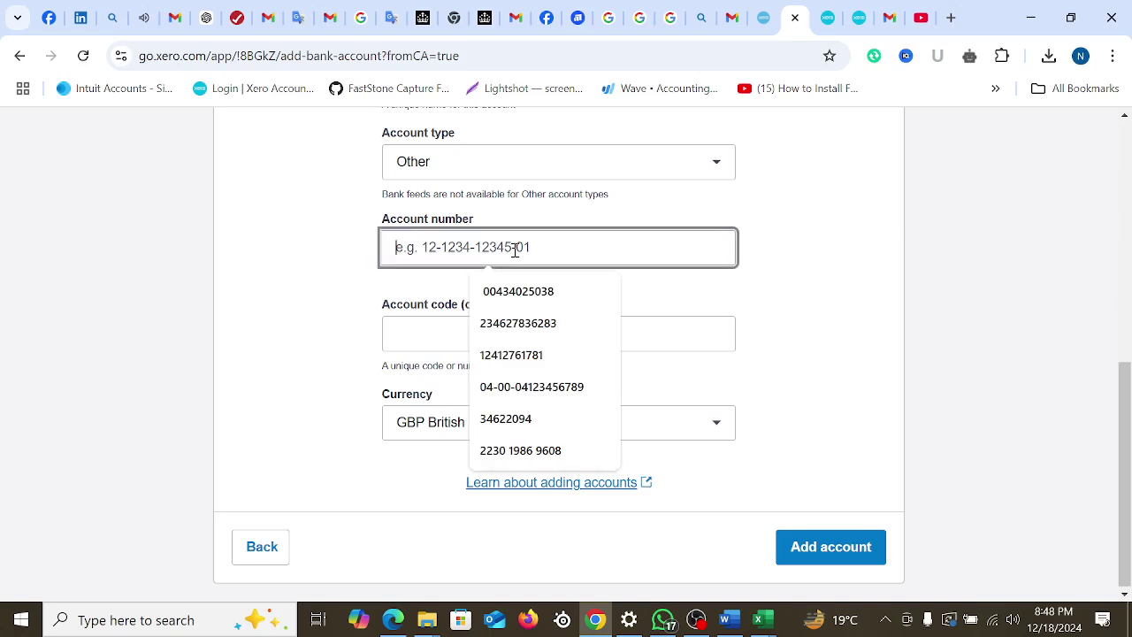
click(544, 302)
Enter account code 101, keep the currency as GBP British Pound, and add the RBS account
click(434, 329)
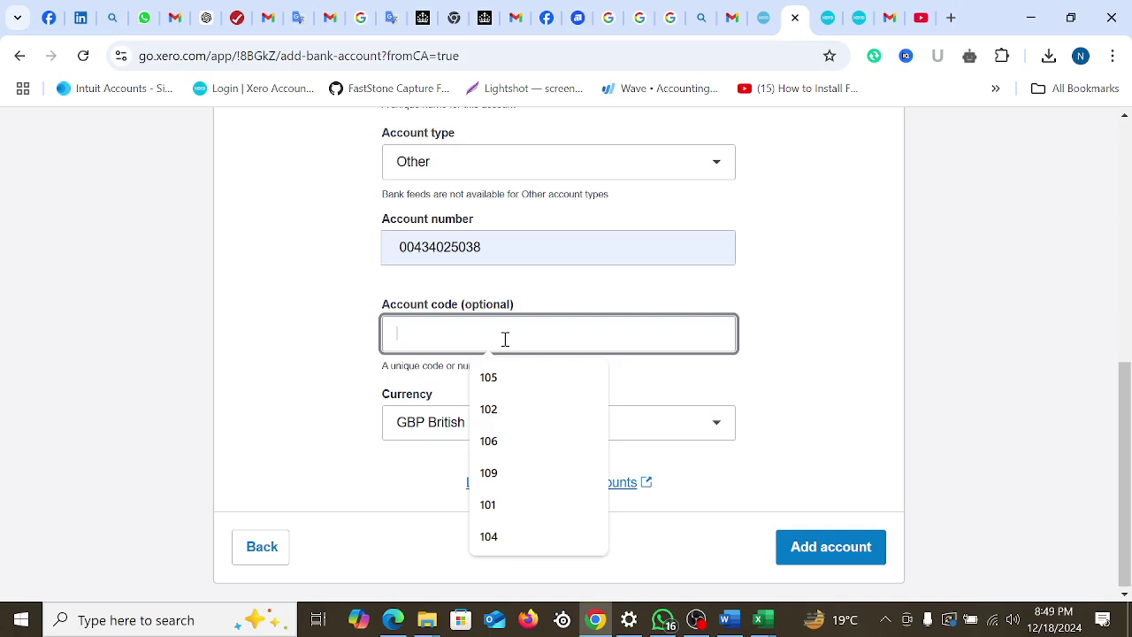
text(101)
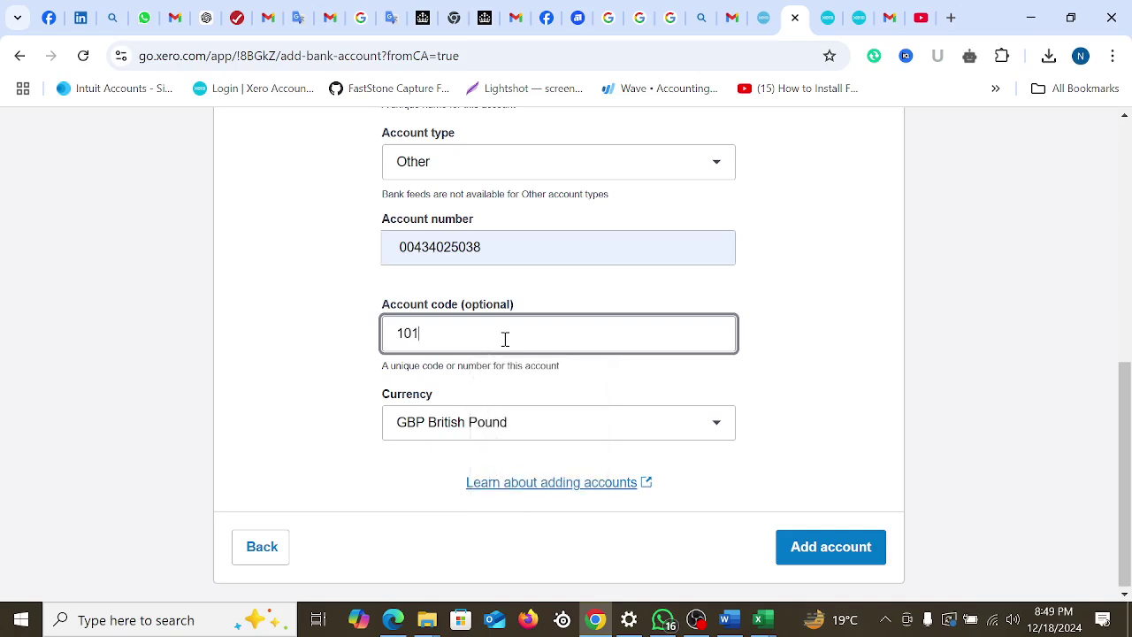
click(461, 429)
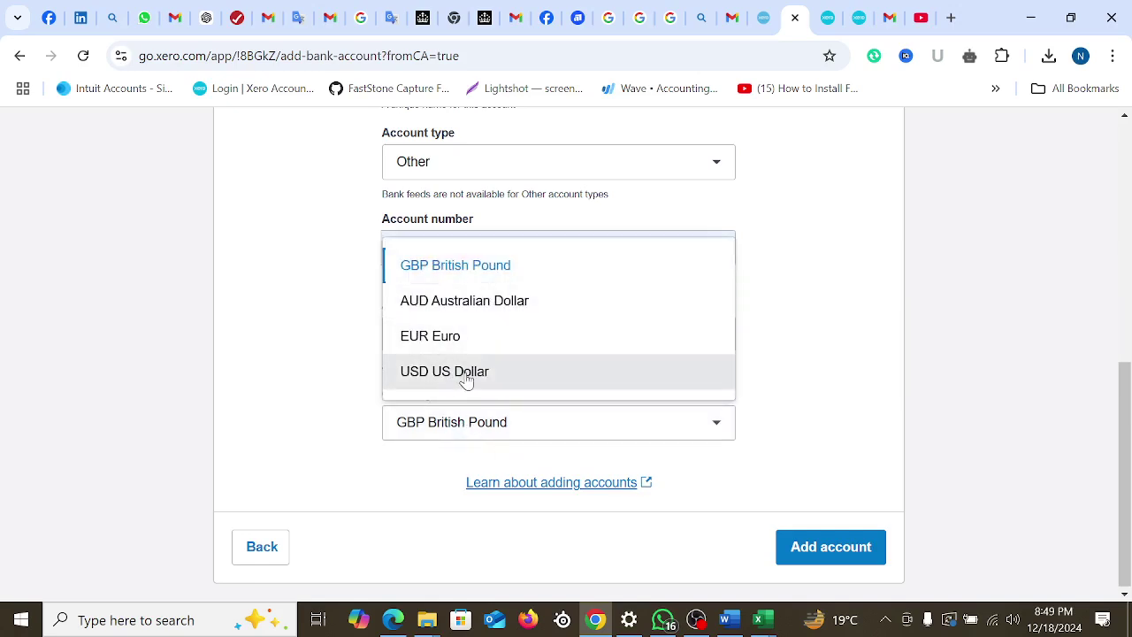
click(358, 434)
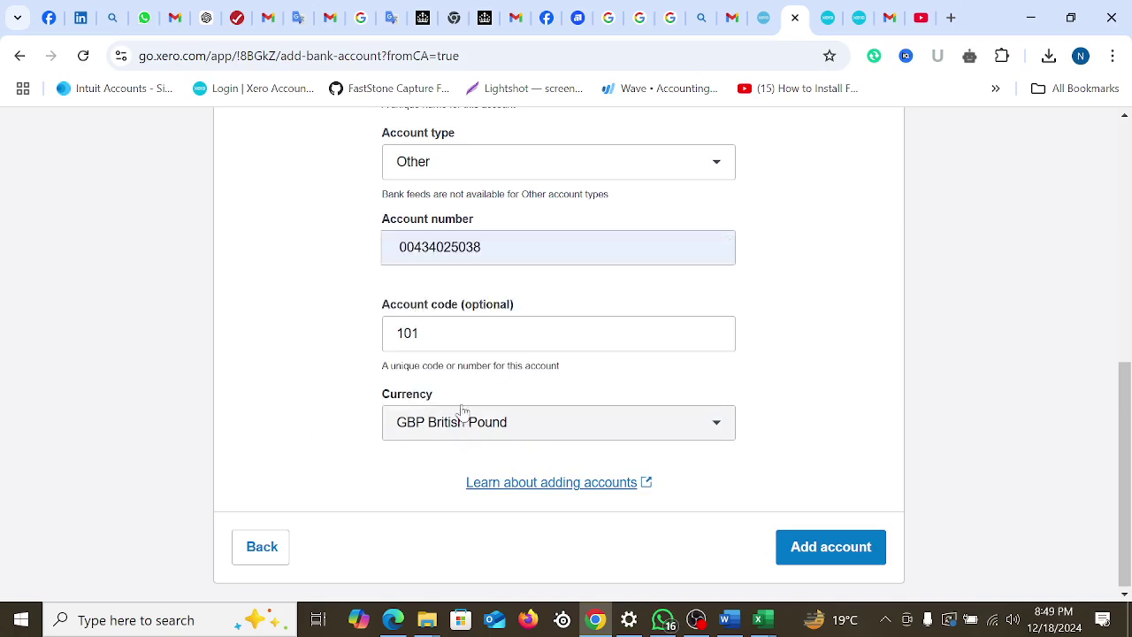
click(822, 556)
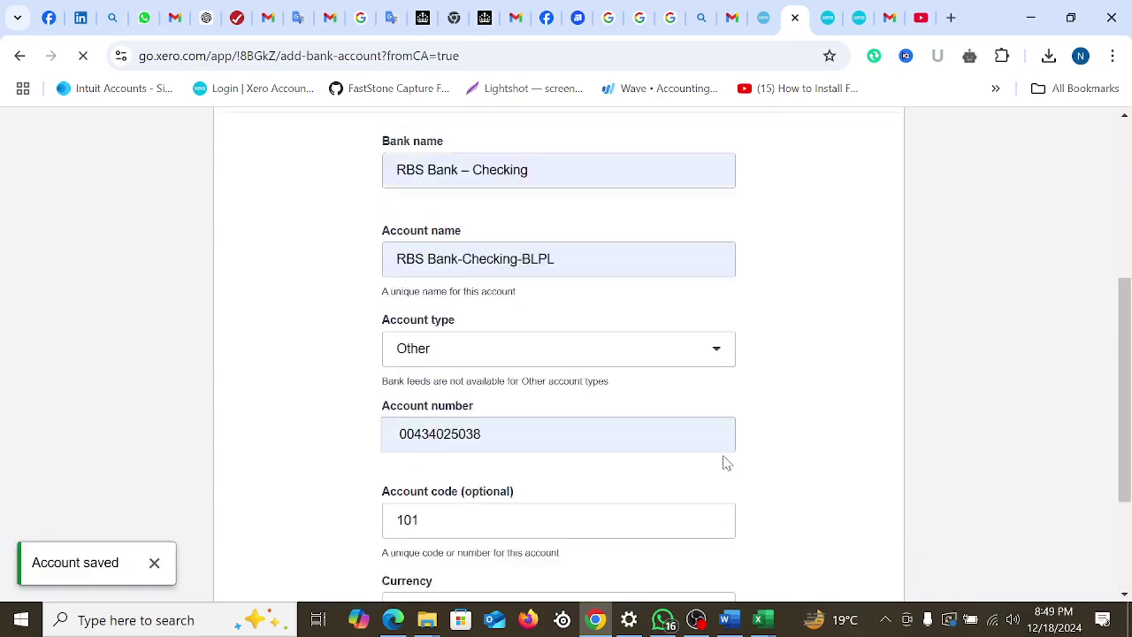
Check the new RBS account in the chart of accounts and open the Bank Accounts page
scroll(719, 442, down, 5)
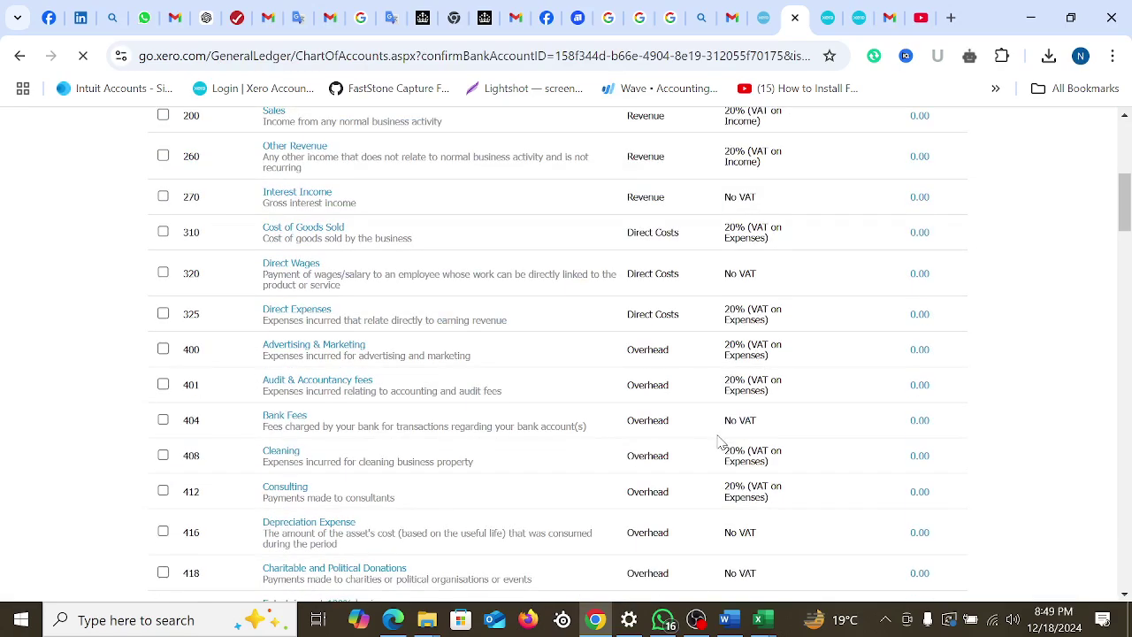
scroll(531, 460, up, 4)
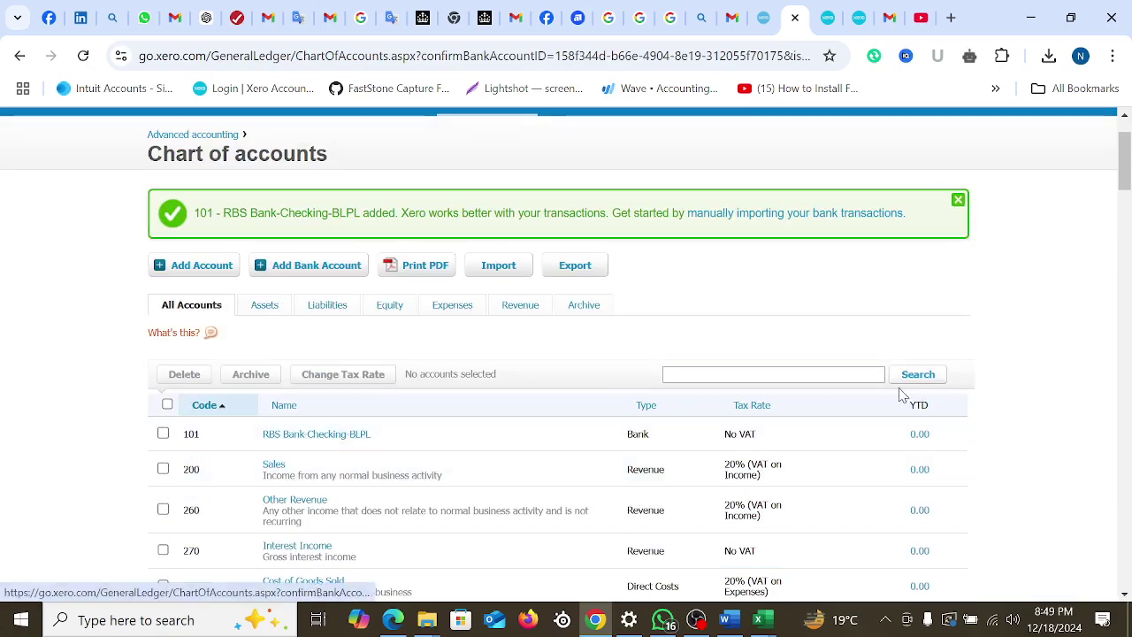
scroll(924, 256, up, 1)
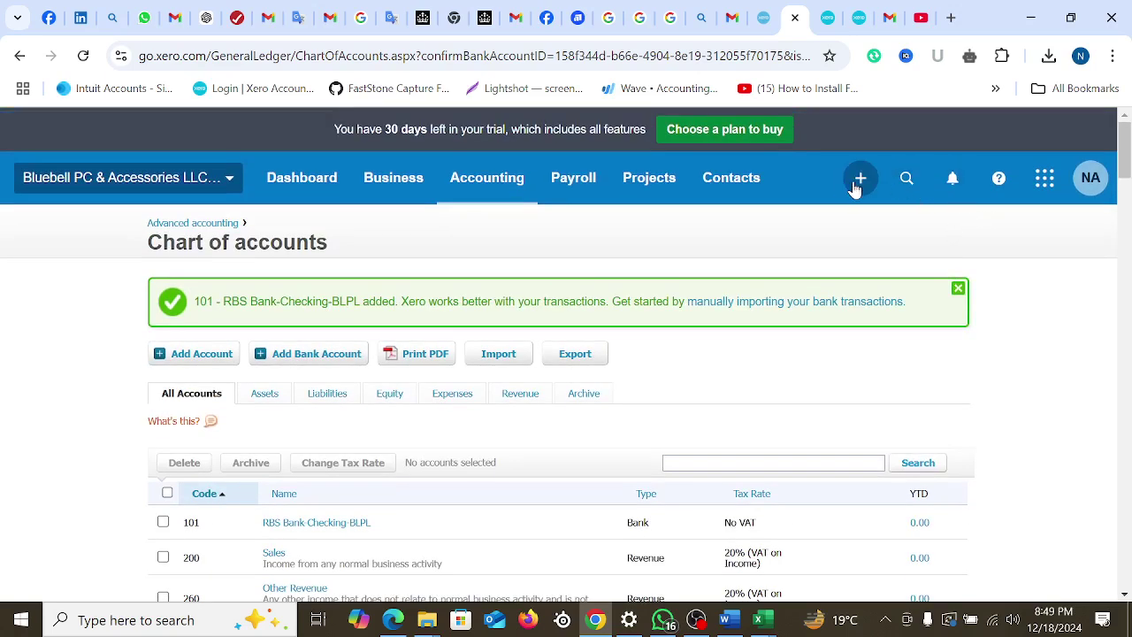
click(858, 182)
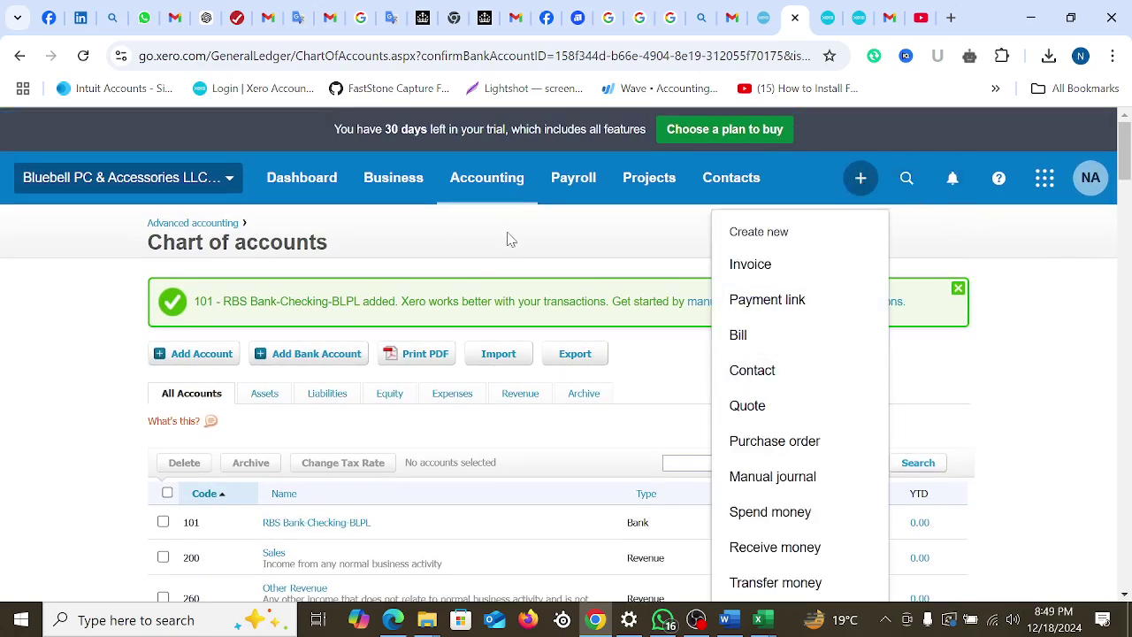
click(1017, 381)
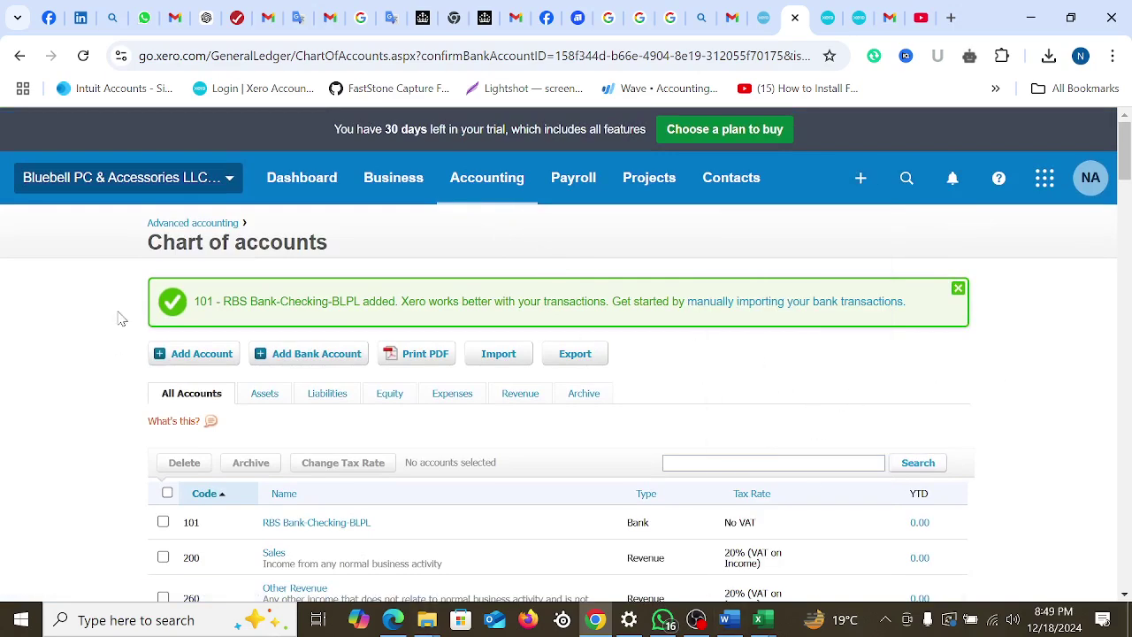
click(492, 180)
click(499, 247)
scroll(511, 318, down, 3)
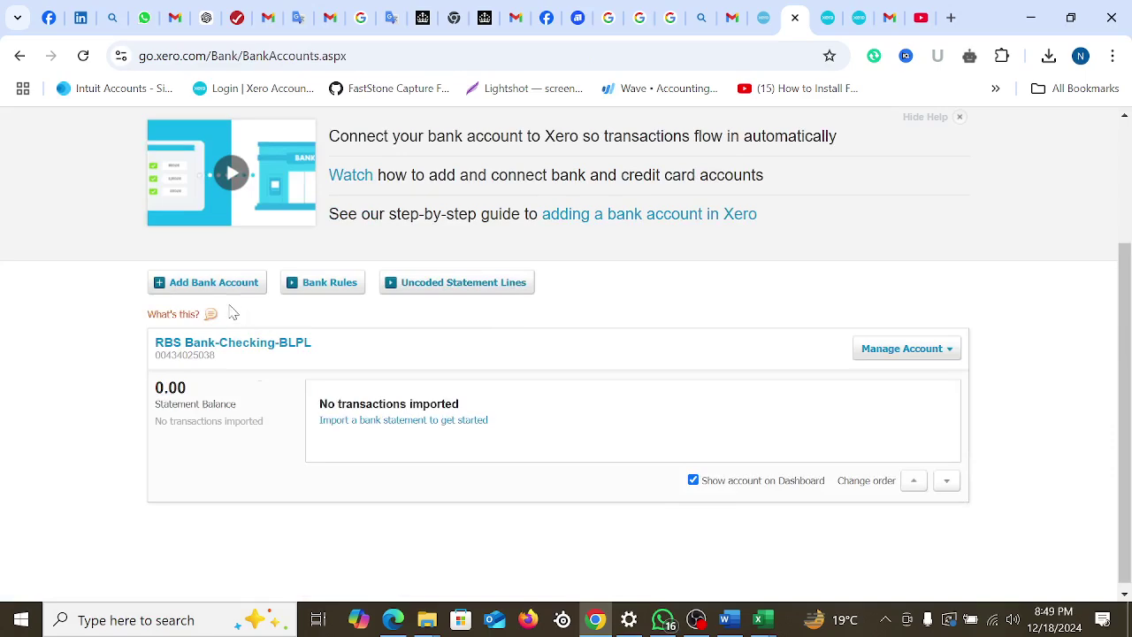
Start adding another bank account without a bank feed
click(206, 283)
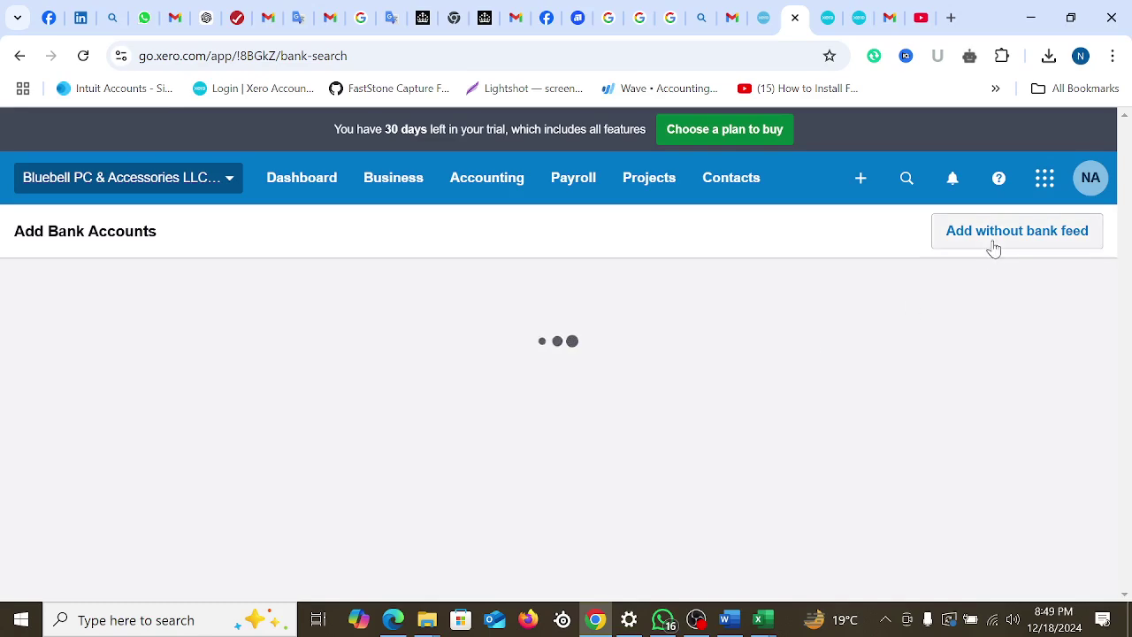
click(993, 246)
click(677, 509)
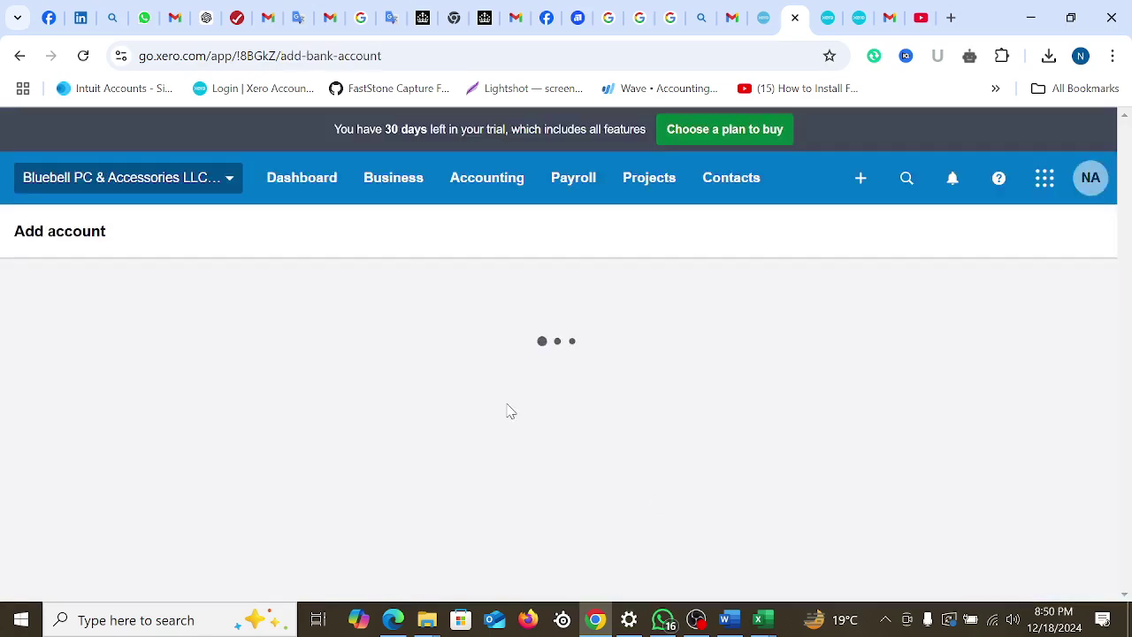
Fill in the bank name PayPal and the account name PayPal-Bluebell PC & Accessories LLC
scroll(521, 410, down, 3)
click(443, 253)
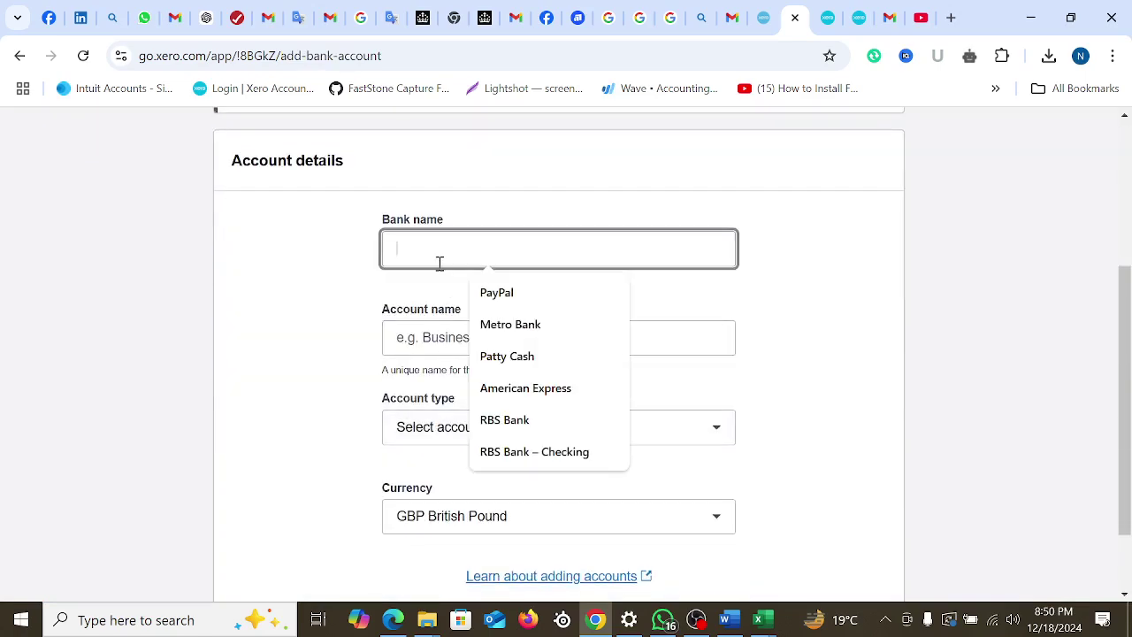
click(495, 292)
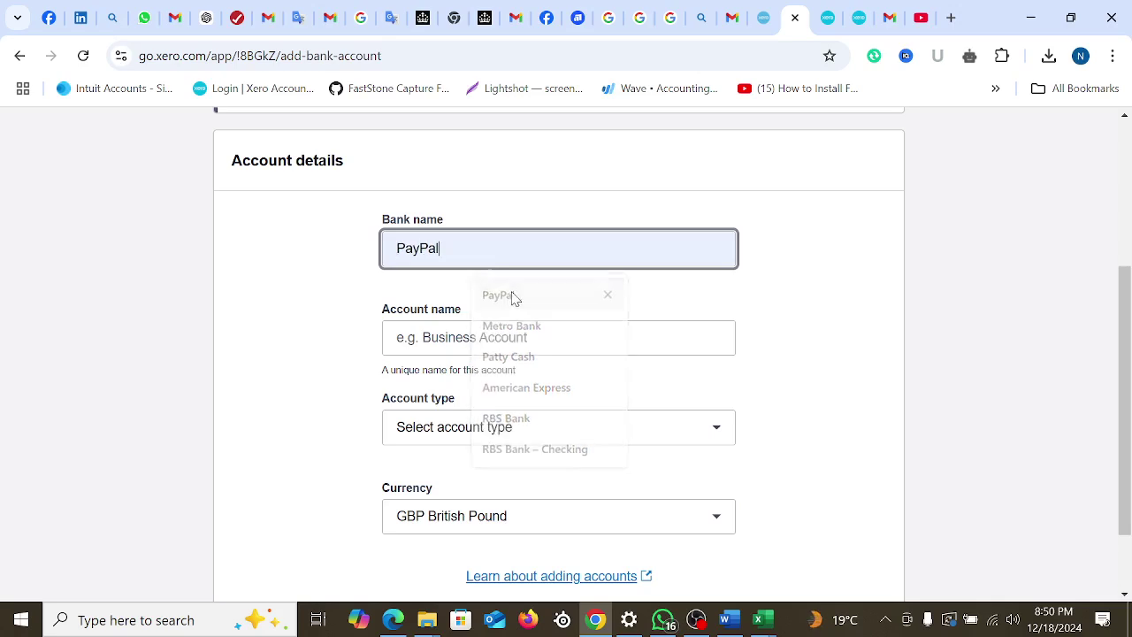
click(505, 337)
click(528, 386)
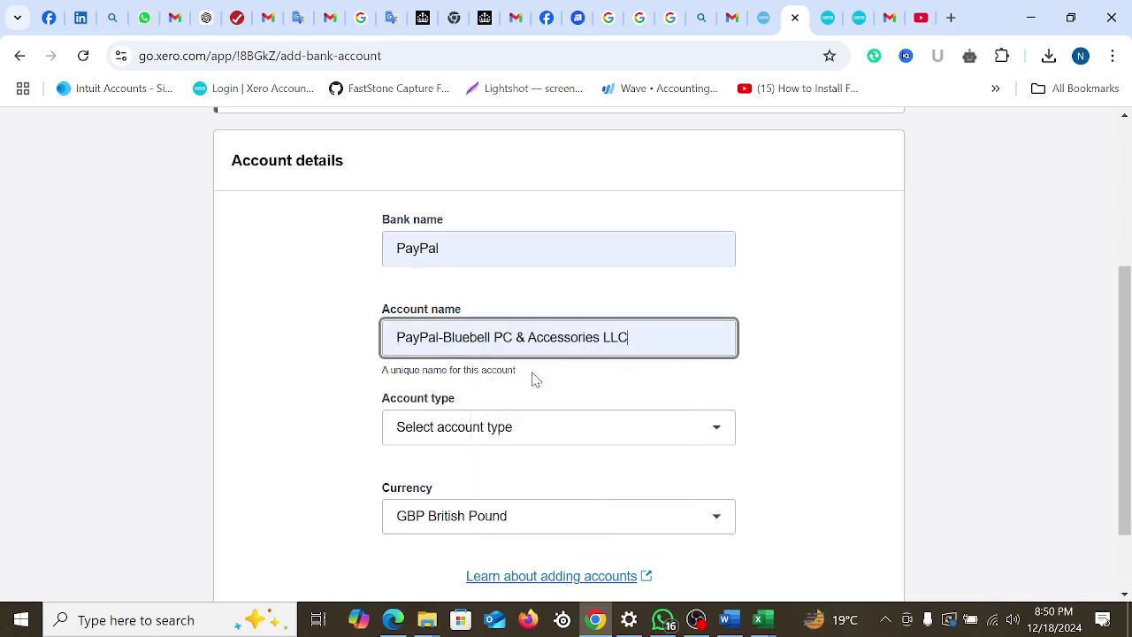
Set the PayPal account's type to Other, fill in its account number, and add the account
click(479, 439)
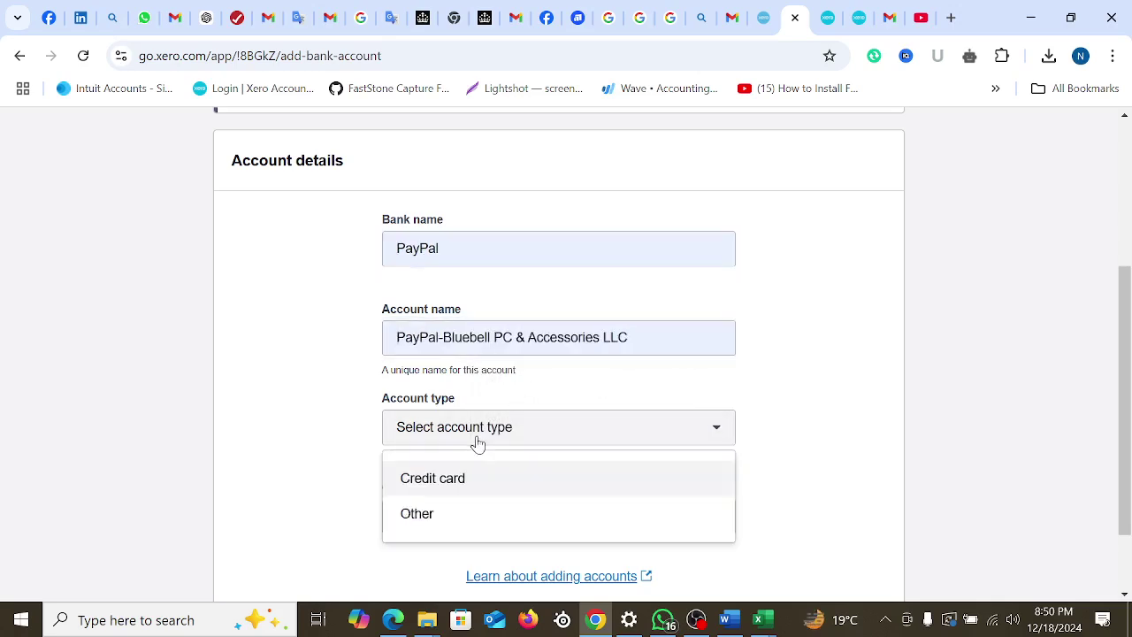
click(430, 514)
scroll(496, 398, down, 2)
click(461, 334)
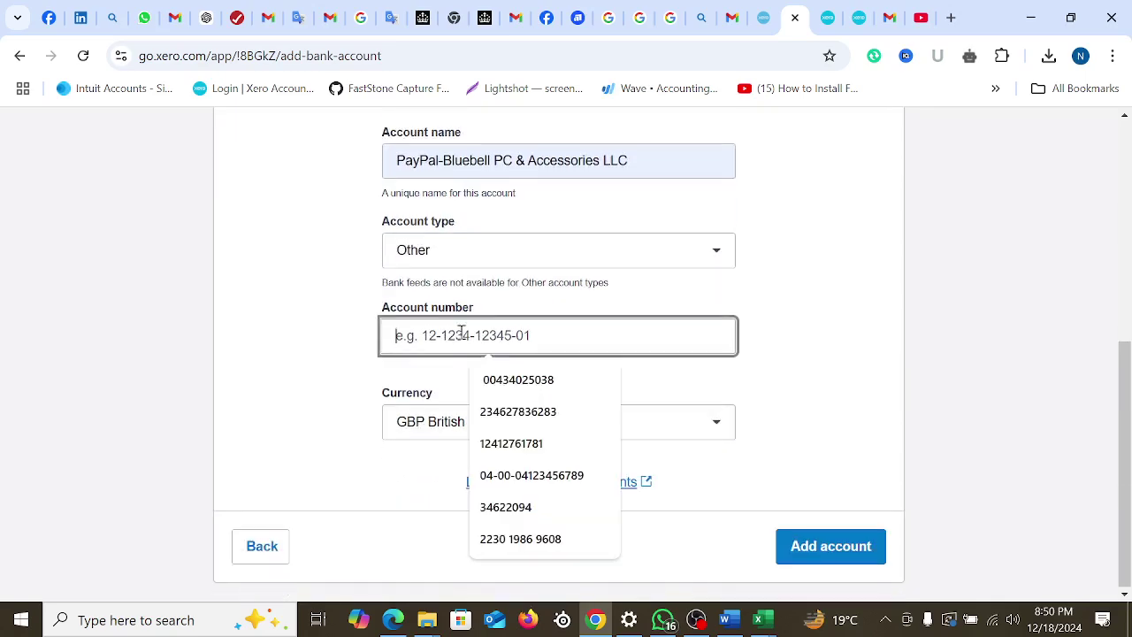
click(515, 444)
click(834, 543)
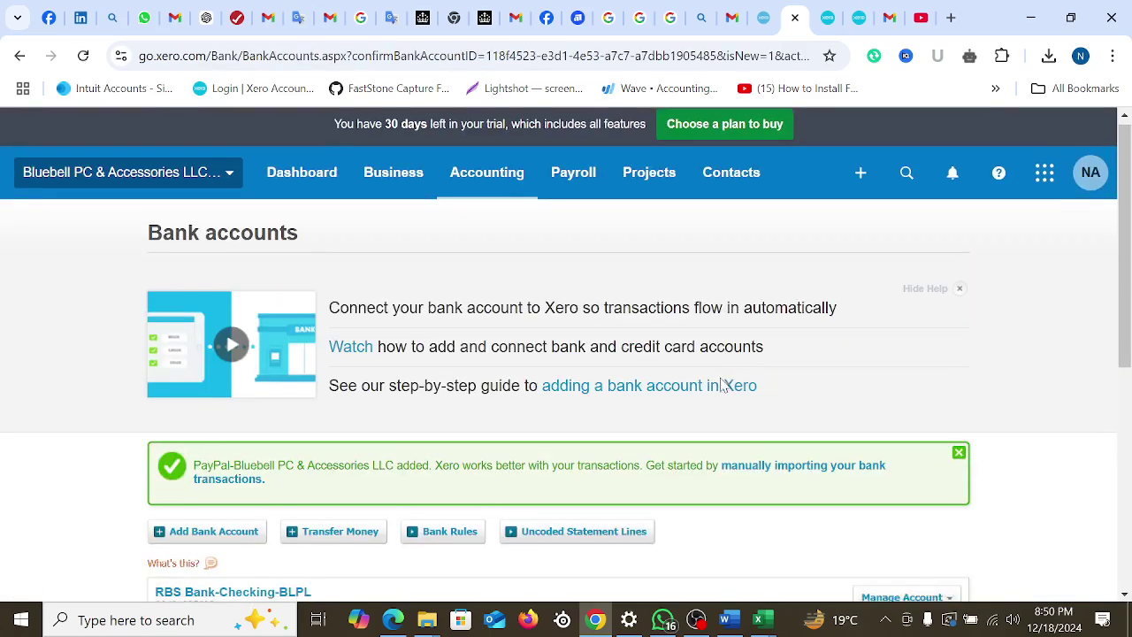
Dismiss the confirmation message, review the listed bank accounts, and hide the help banner on the Bank accounts page
scroll(720, 384, down, 3)
click(959, 194)
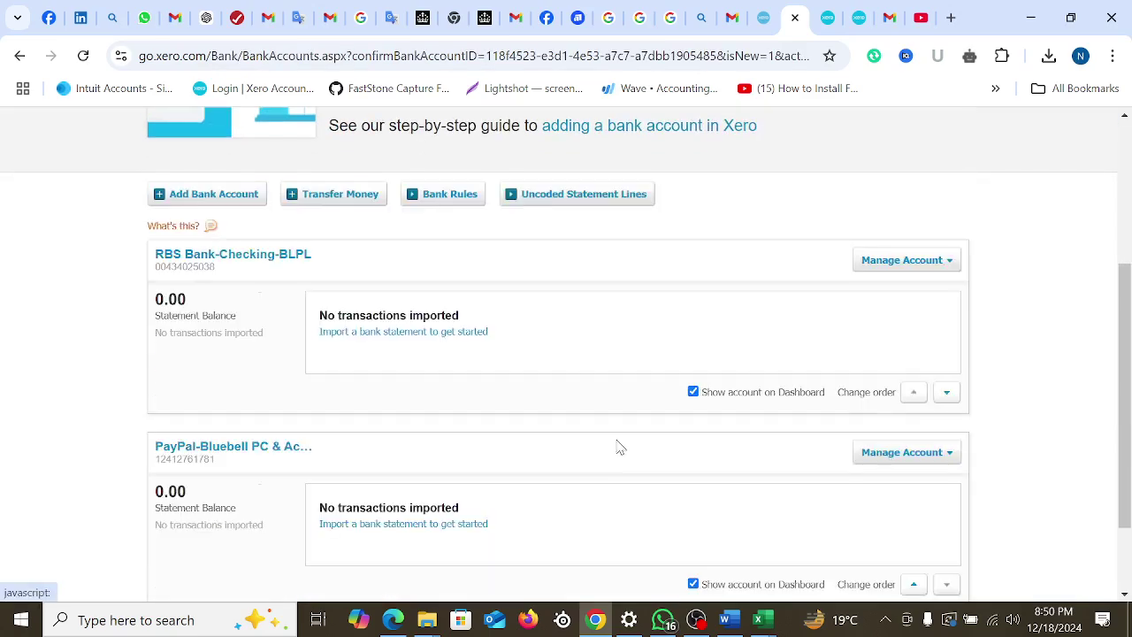
scroll(590, 449, down, 2)
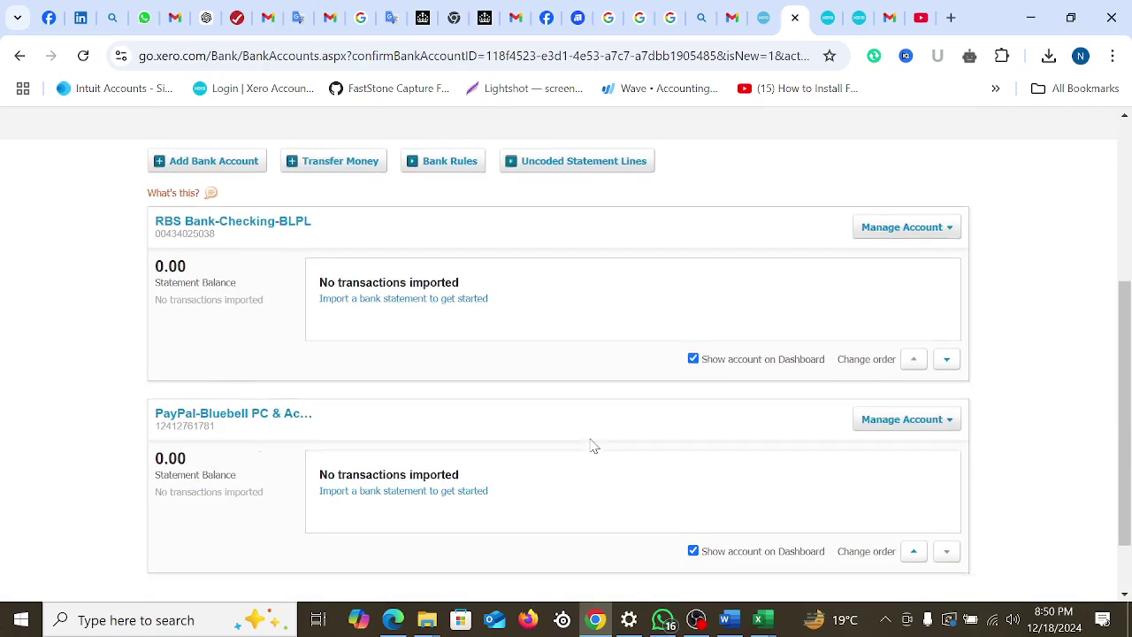
scroll(583, 452, up, 5)
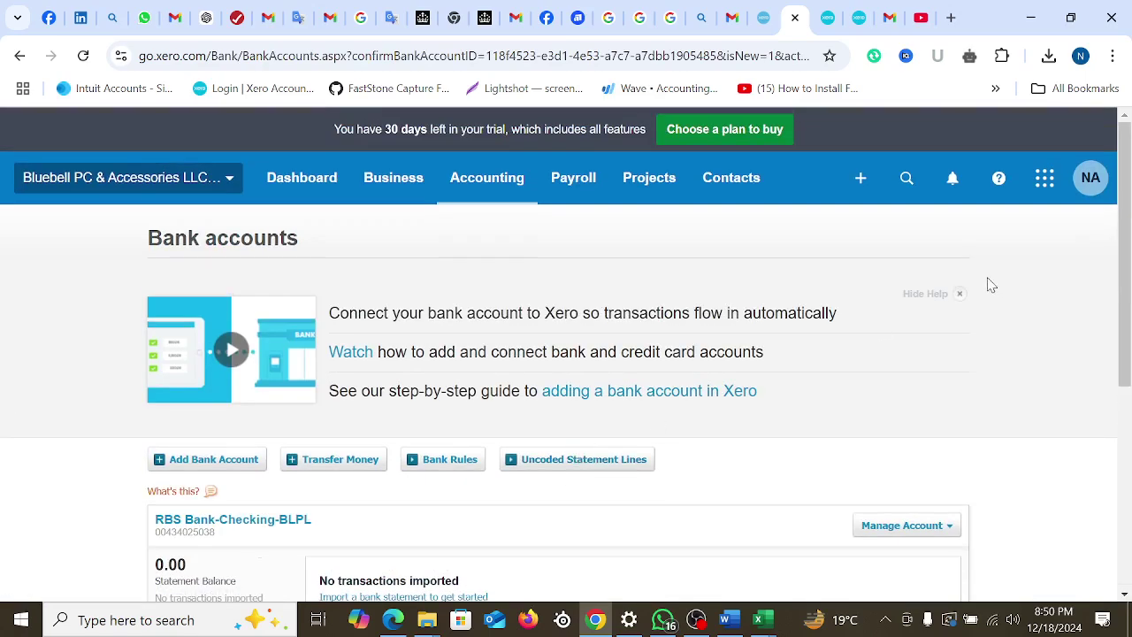
click(960, 296)
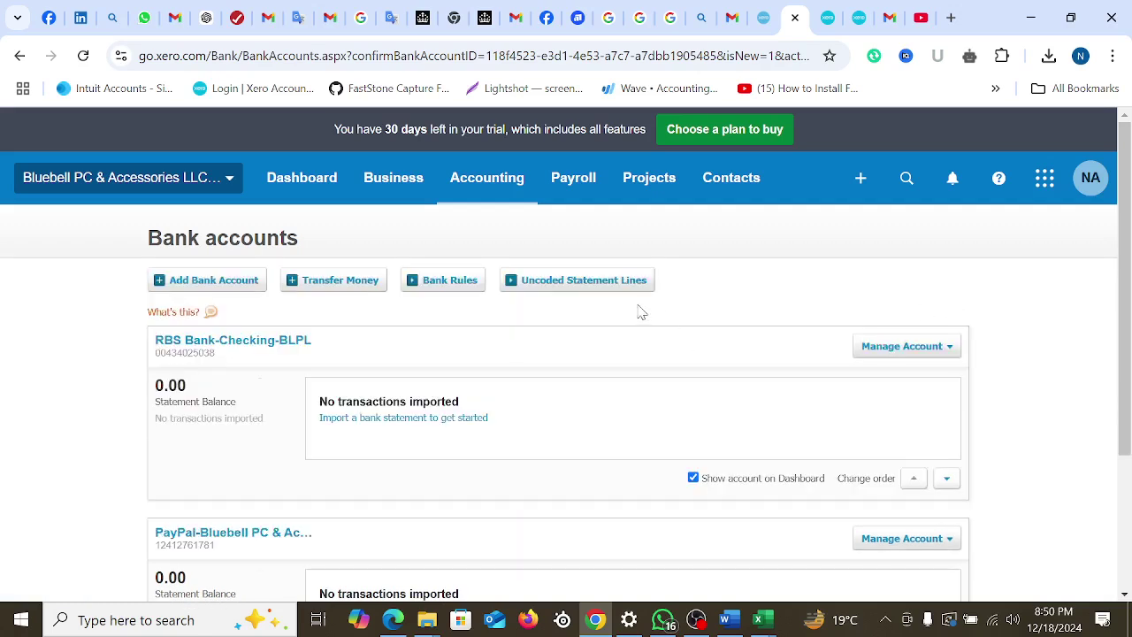
Start adding another bank account, and copy American Express from the credit card accounts list in the Word document
click(860, 178)
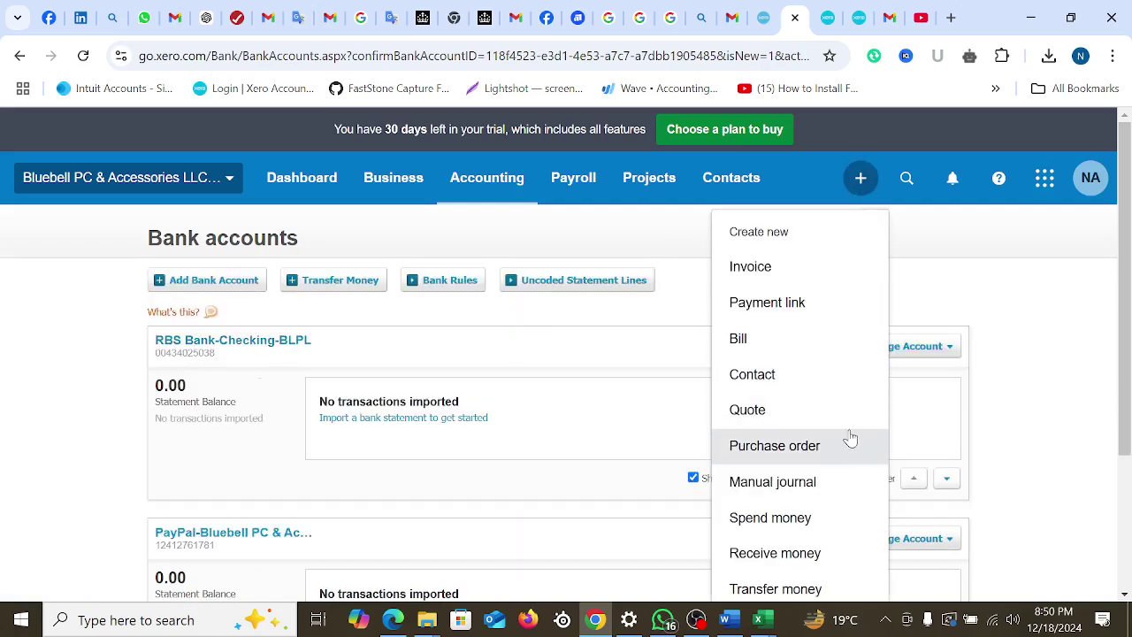
click(206, 289)
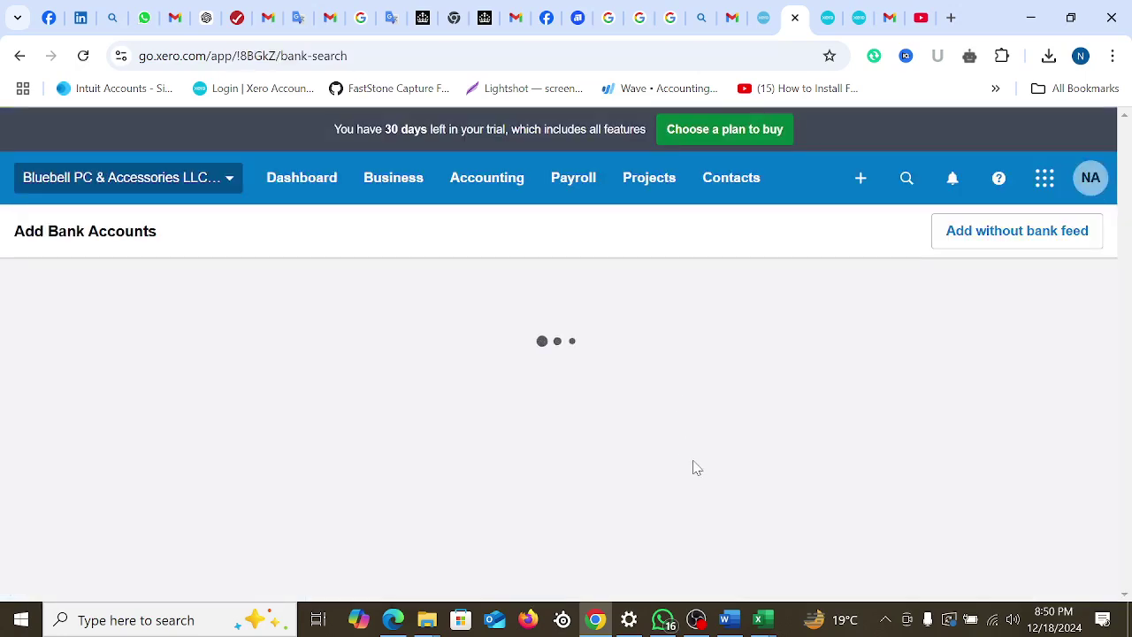
click(731, 622)
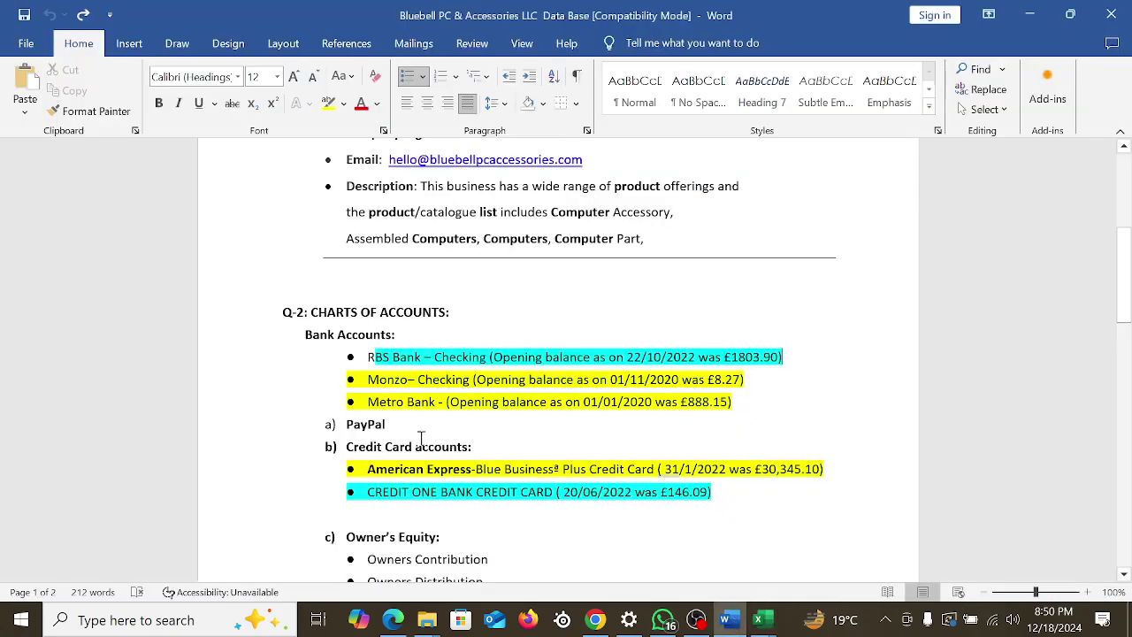
scroll(458, 414, down, 1)
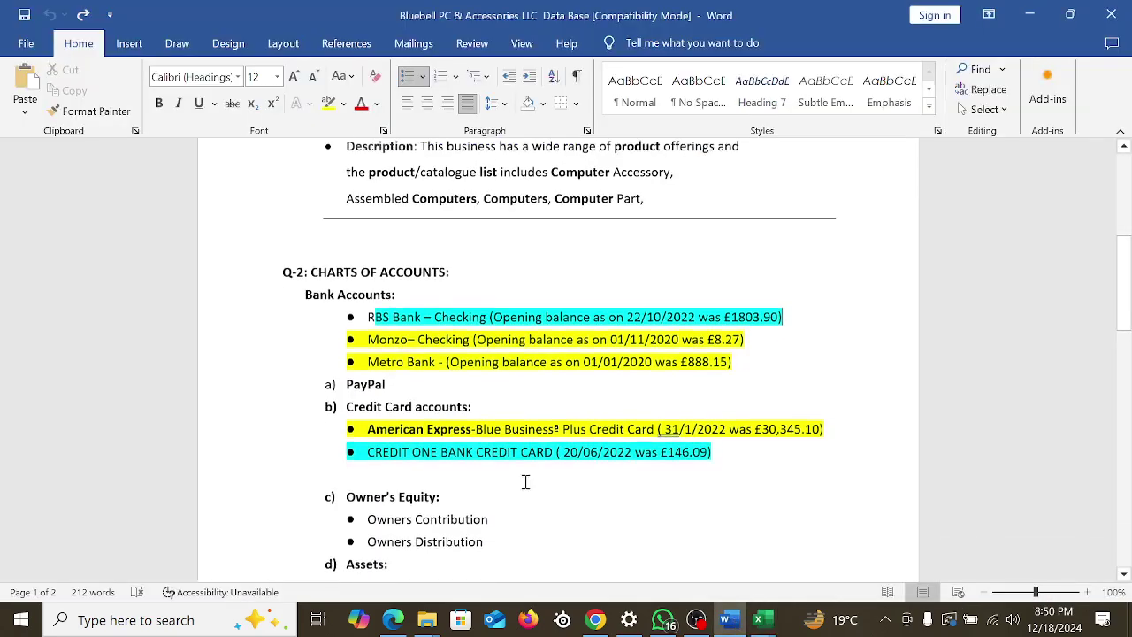
drag(367, 426, 474, 427)
right_click(474, 427)
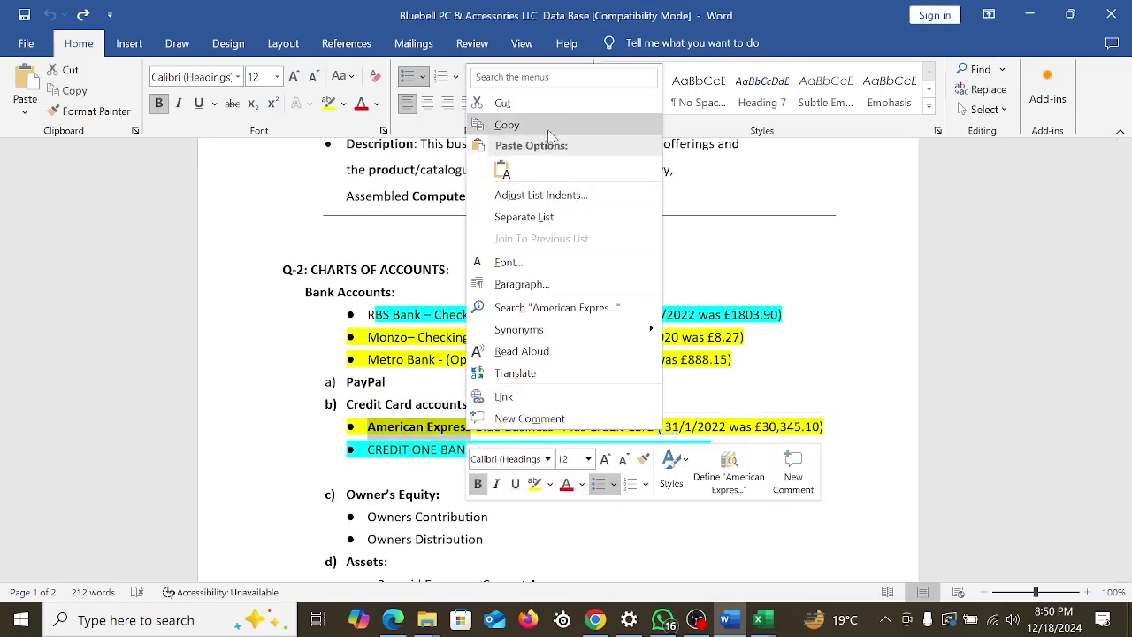
click(507, 124)
Back in Xero, start an account without a bank feed and enter American Express as the bank name
click(595, 619)
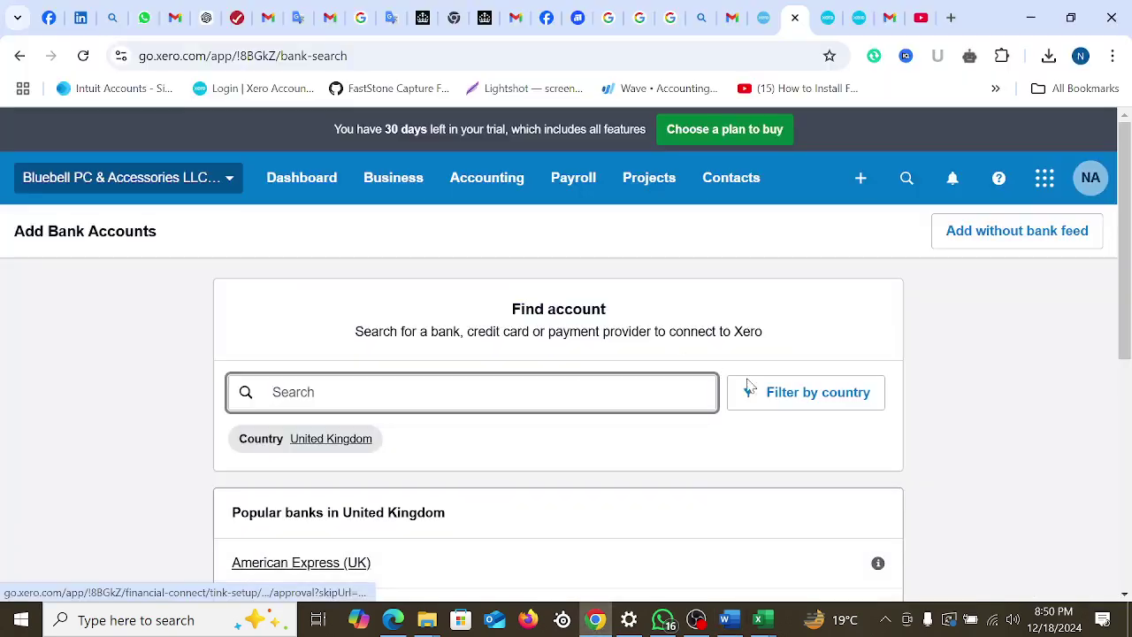
click(1031, 232)
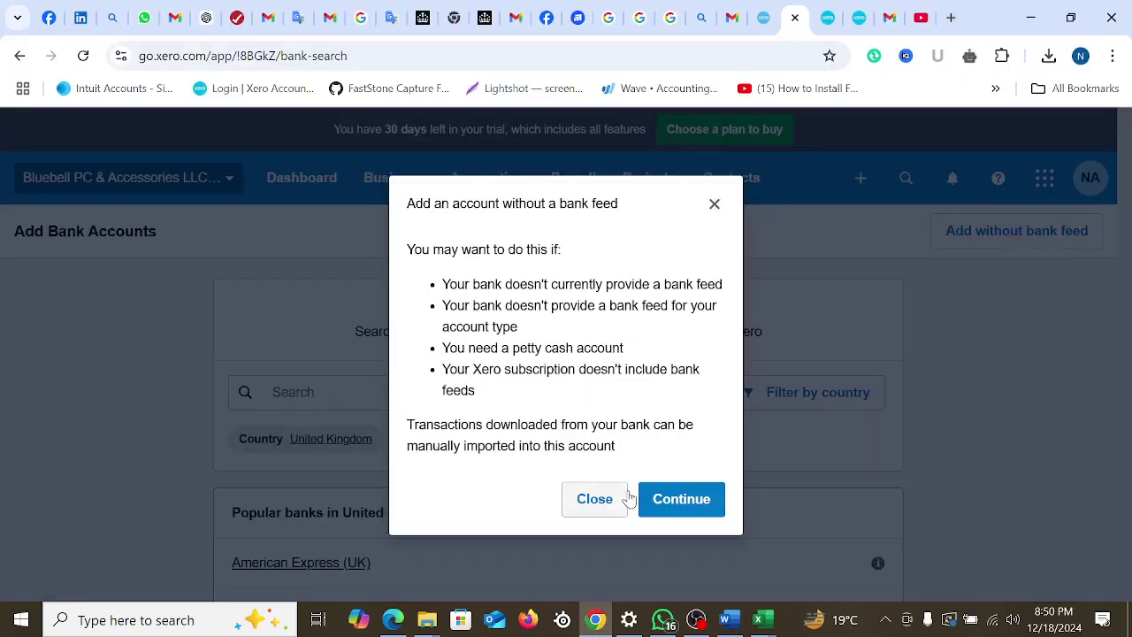
click(690, 504)
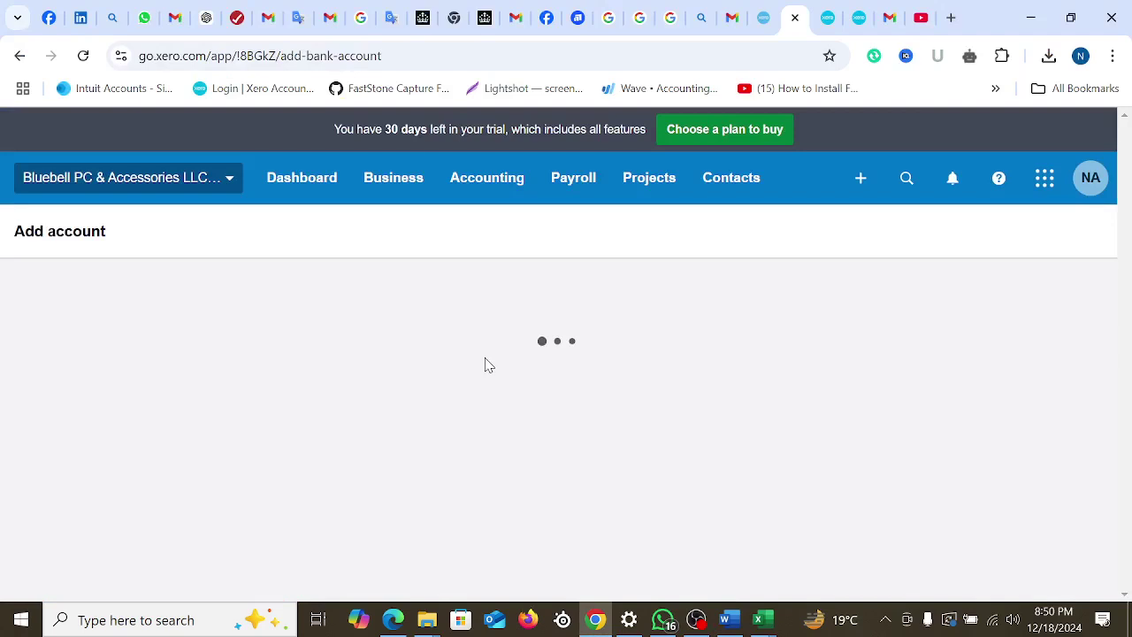
click(453, 515)
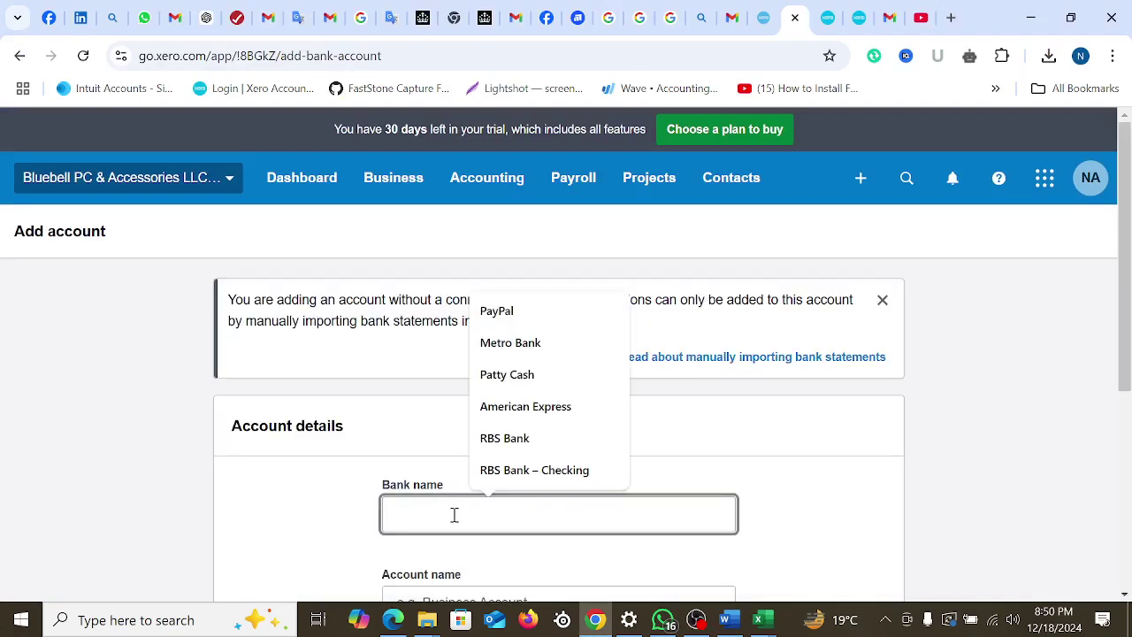
click(525, 406)
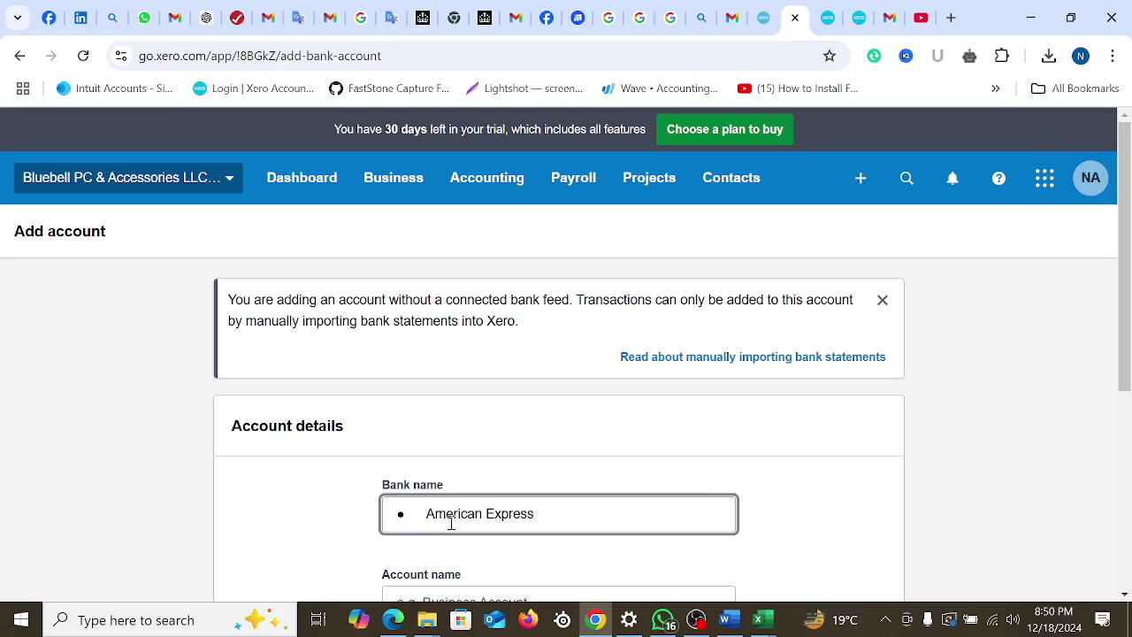
Name the account American Express-Blue Businessª -Credit Card and set its account type to Credit card
scroll(563, 452, down, 2)
click(475, 430)
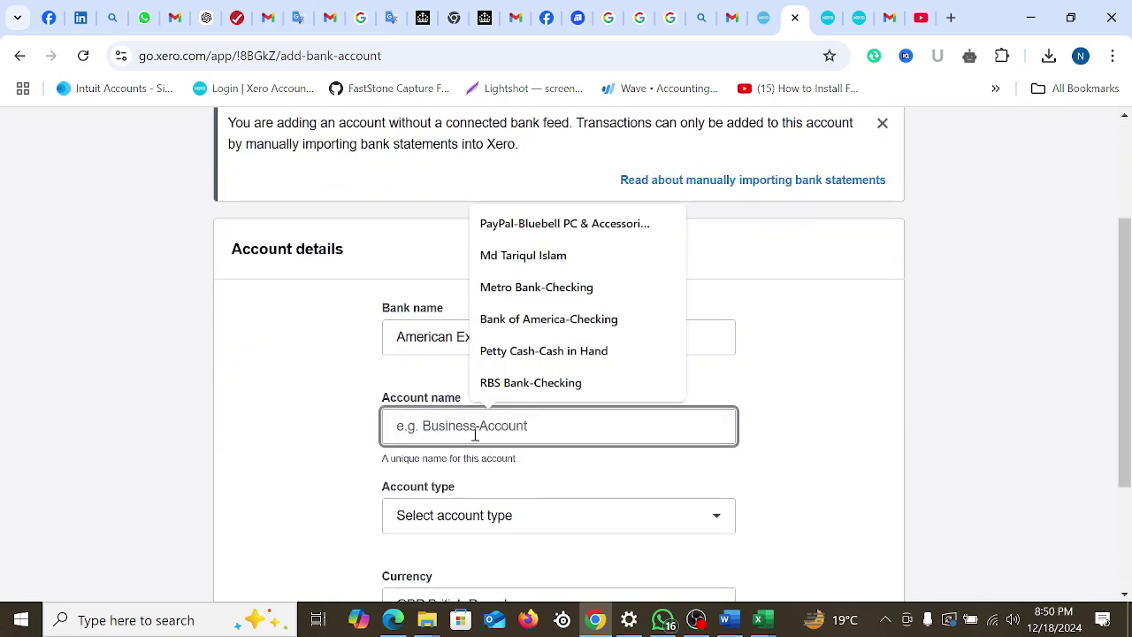
text(Am)
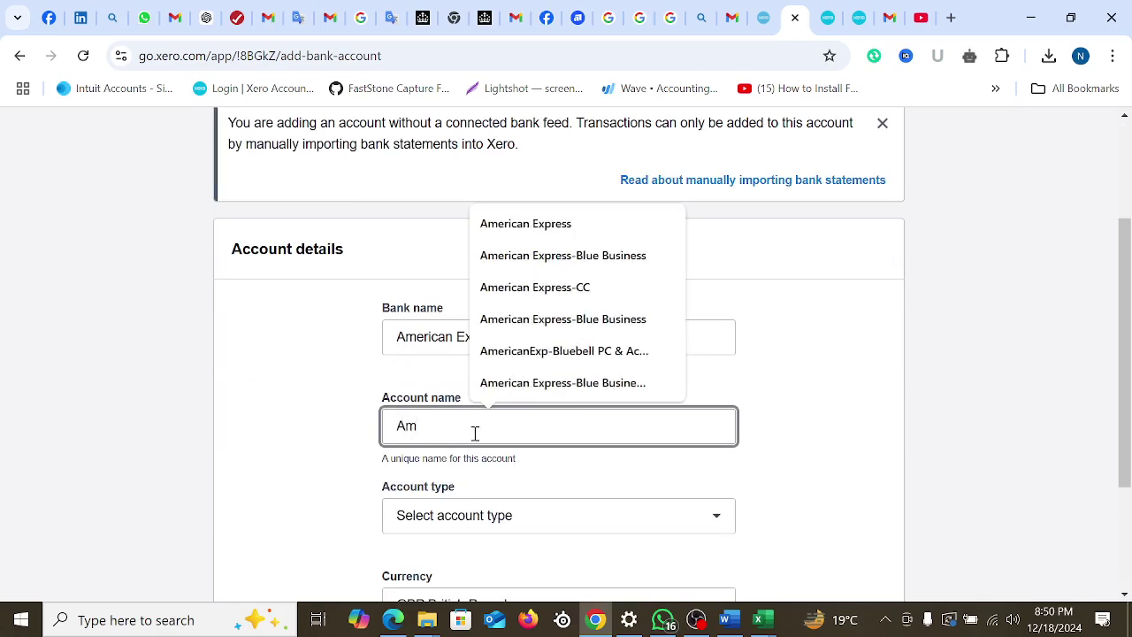
click(563, 389)
scroll(611, 458, down, 1)
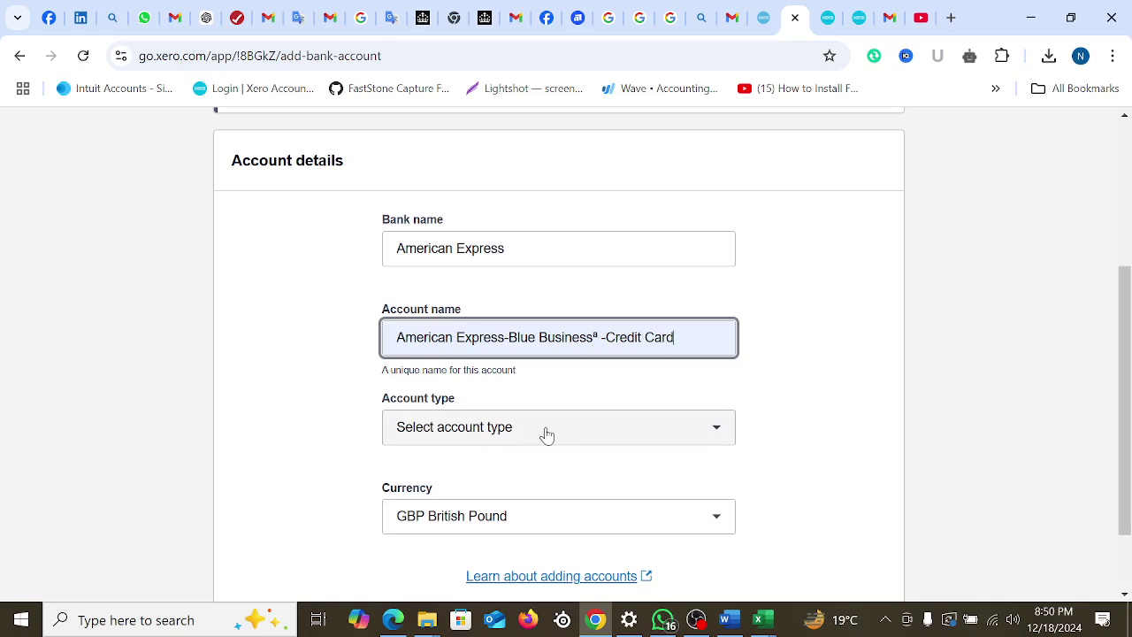
click(510, 433)
click(485, 478)
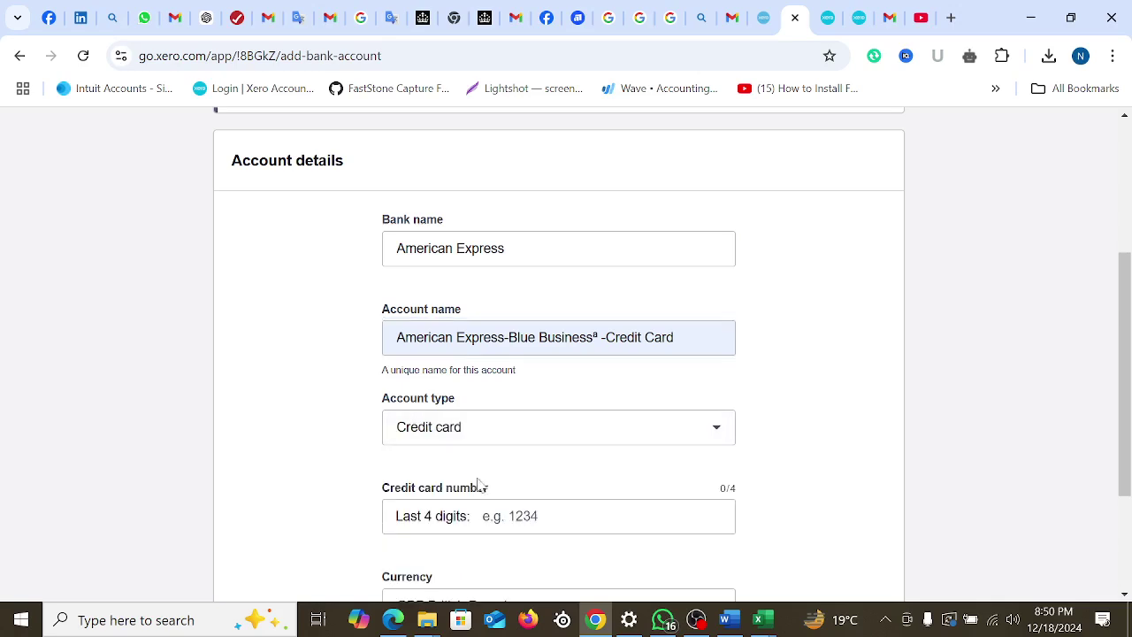
Enter the last four digits of the credit card number, keep GBP British Pound, and add the American Express account
scroll(609, 427, down, 2)
click(498, 347)
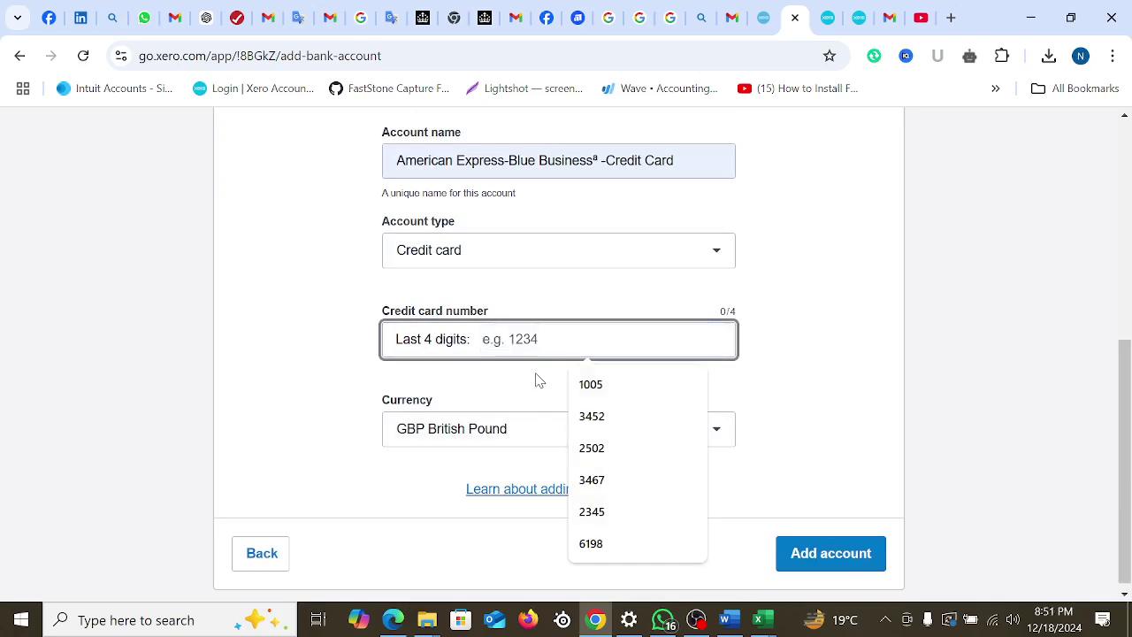
text(1)
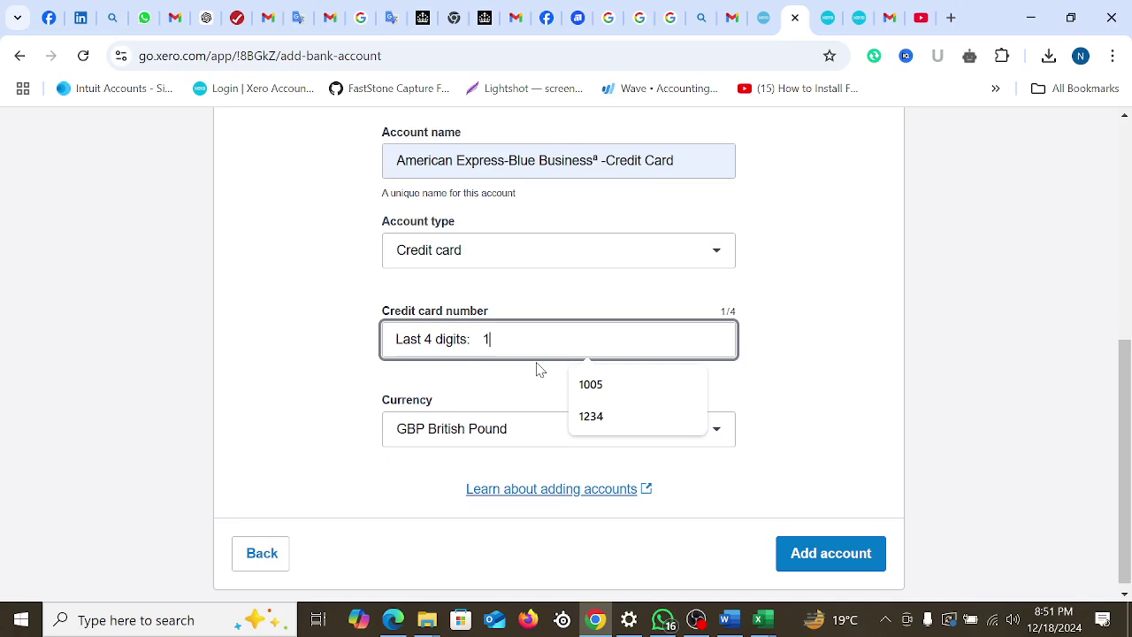
click(611, 387)
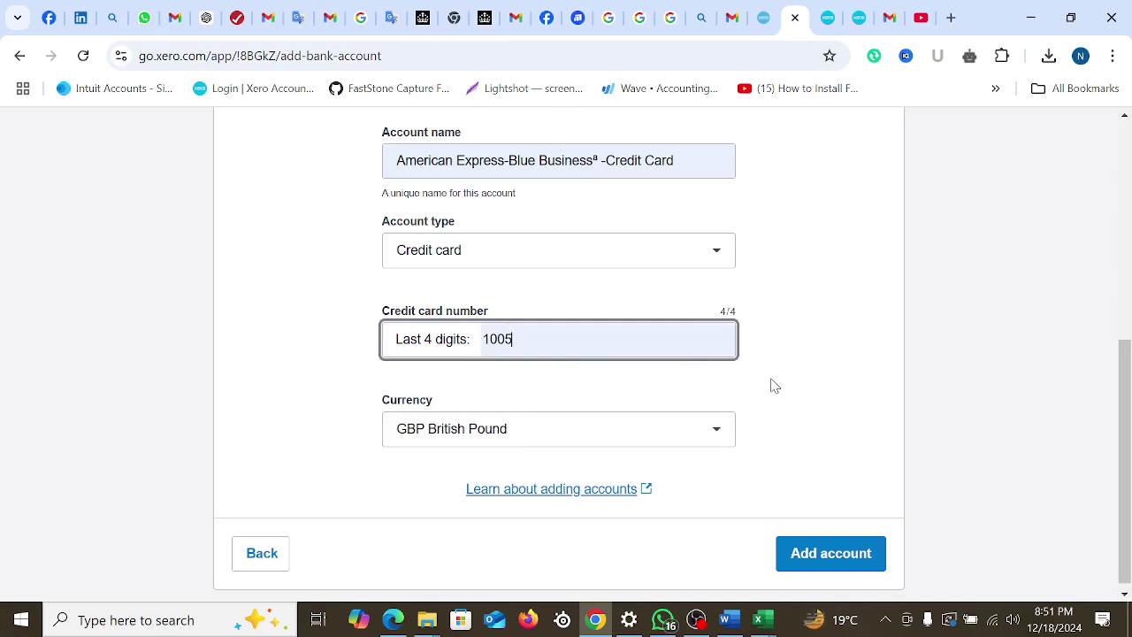
click(826, 559)
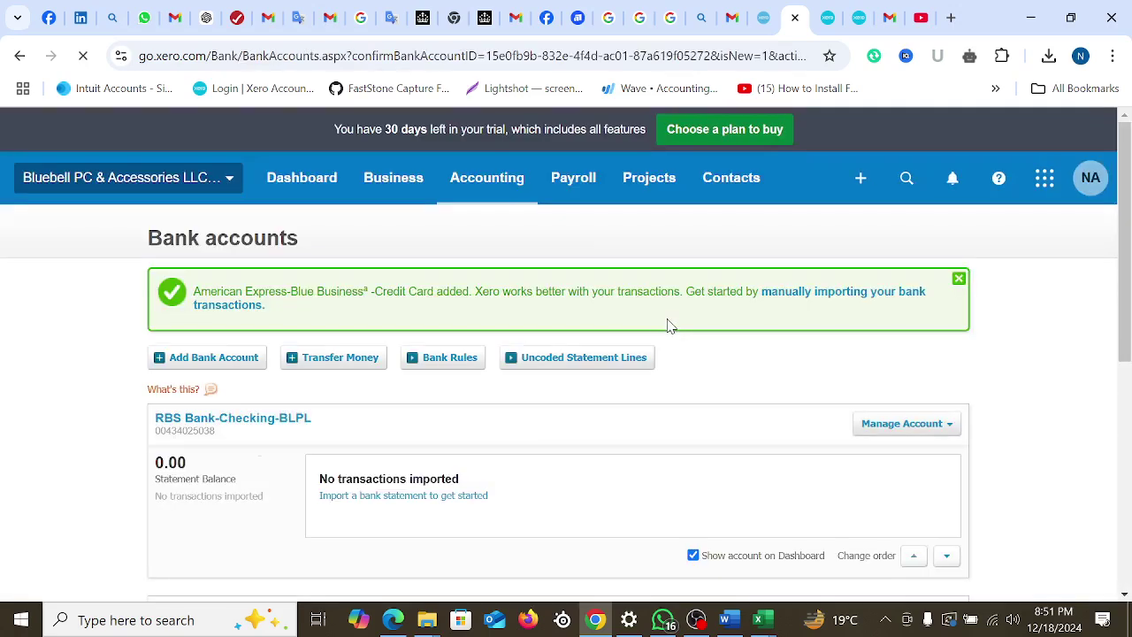
Dismiss the American Express confirmation message and start adding a further bank account without a bank feed
click(958, 278)
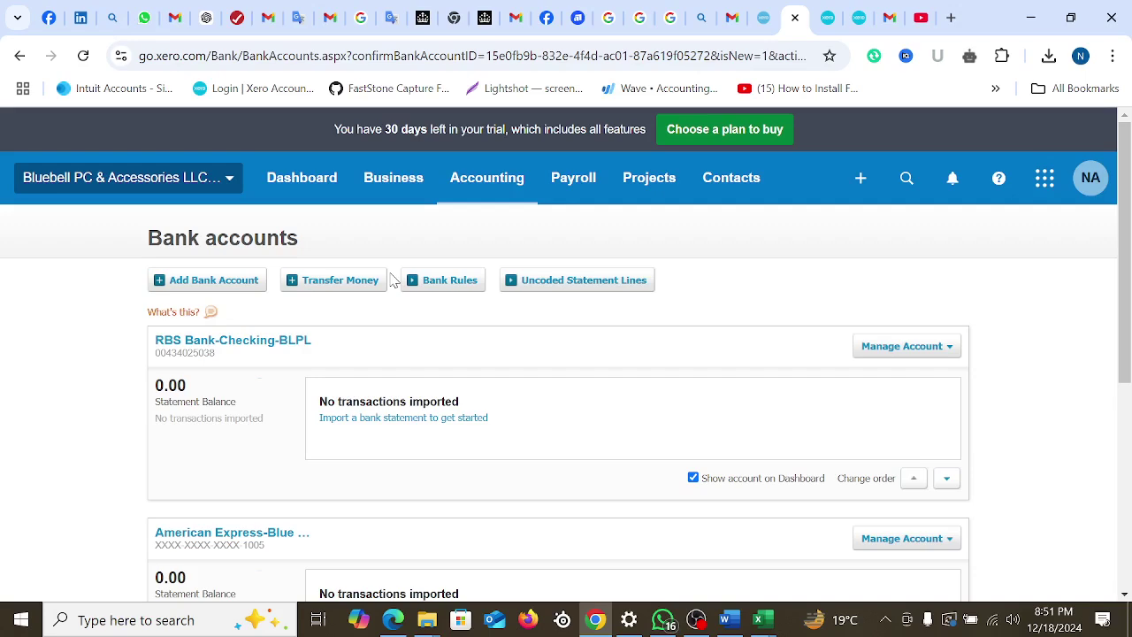
click(219, 281)
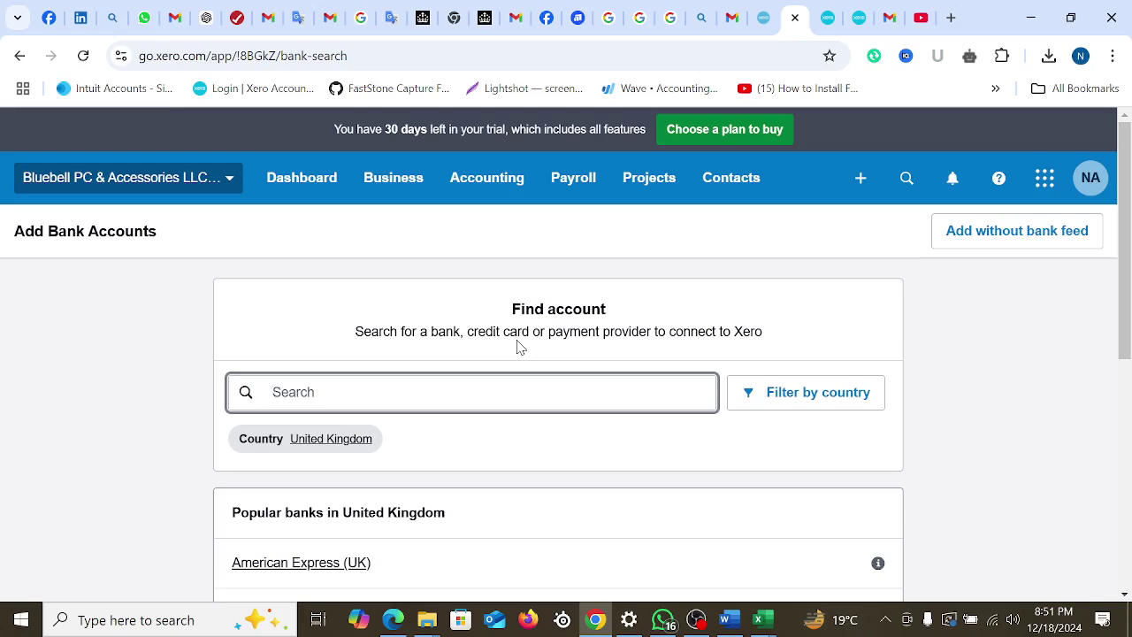
click(982, 232)
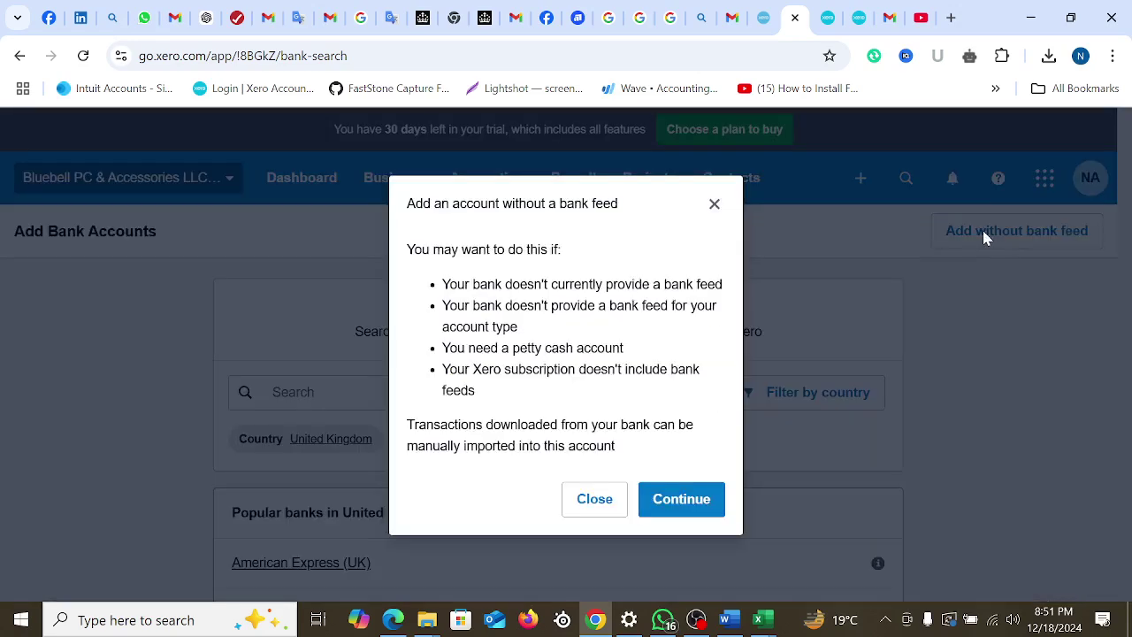
click(682, 504)
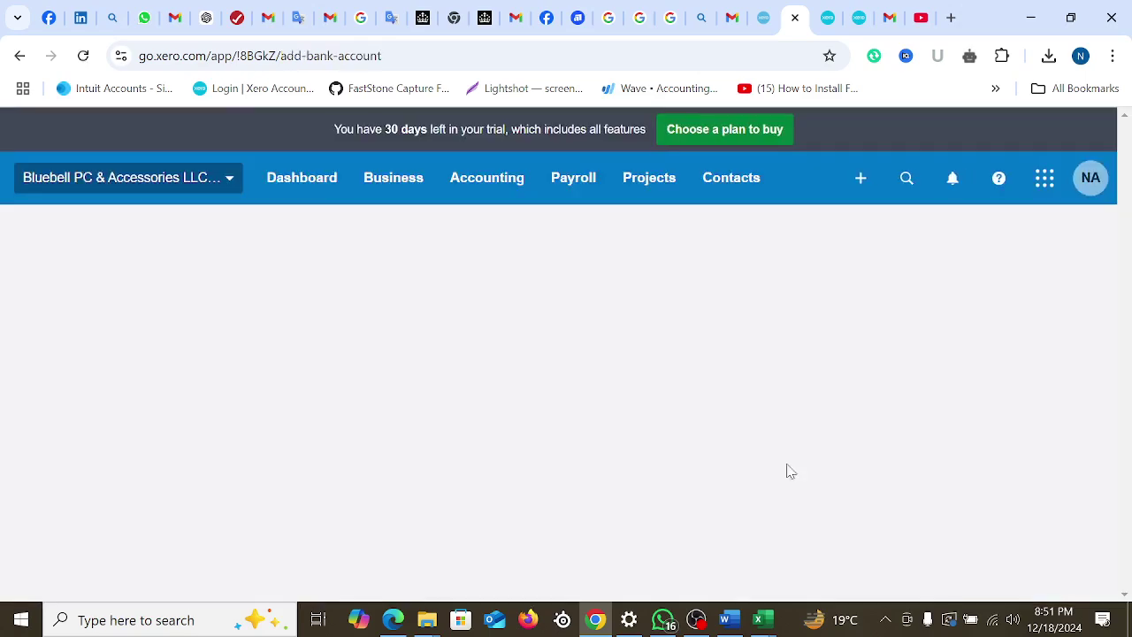
Enter the bank name Patty Cash and account name Petty Cash-Cash in Hand, and set the account type to Other
scroll(563, 424, down, 3)
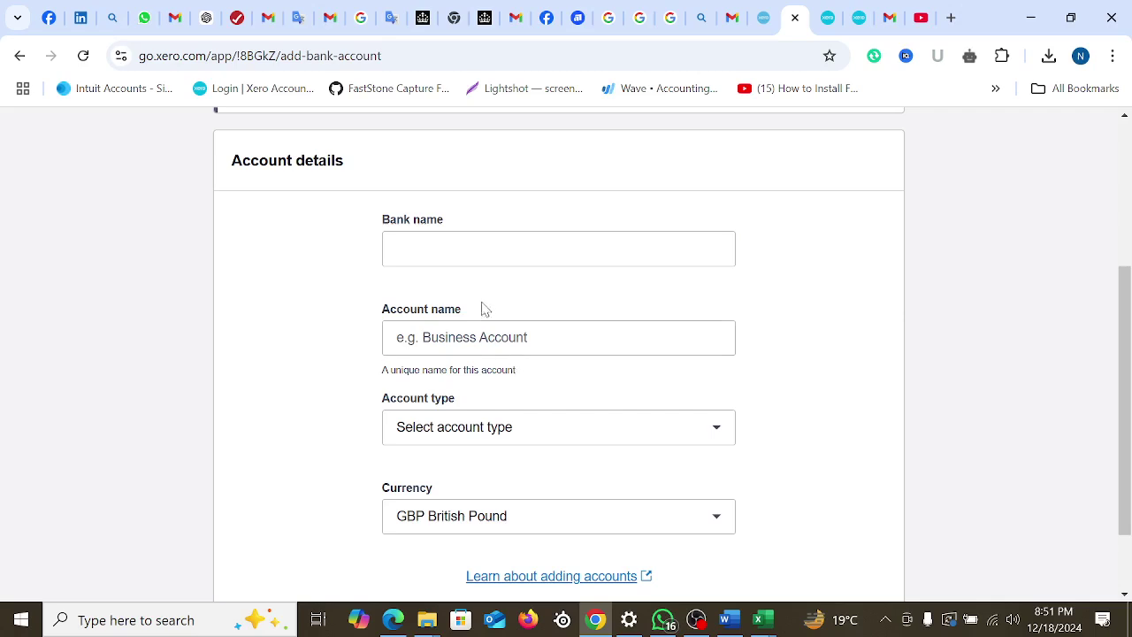
click(468, 255)
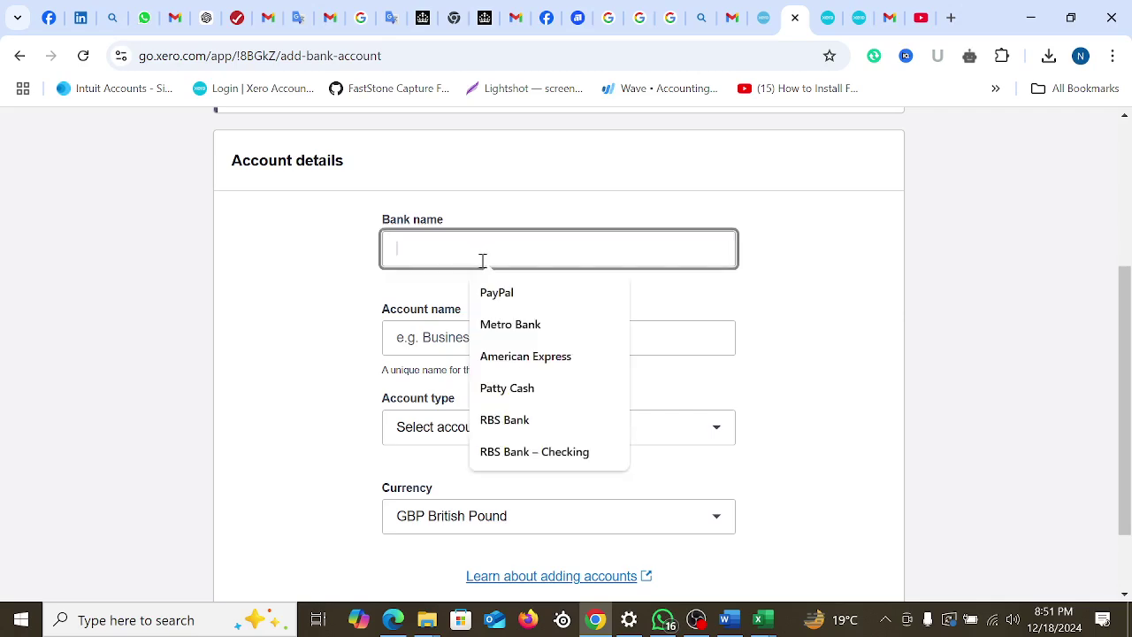
click(543, 390)
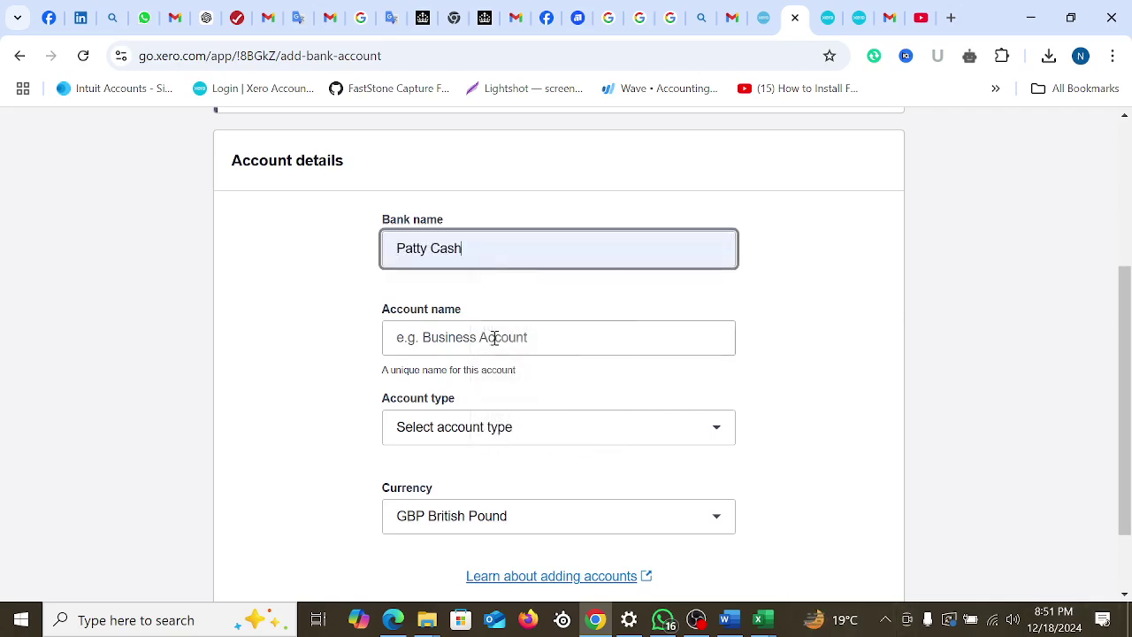
click(495, 339)
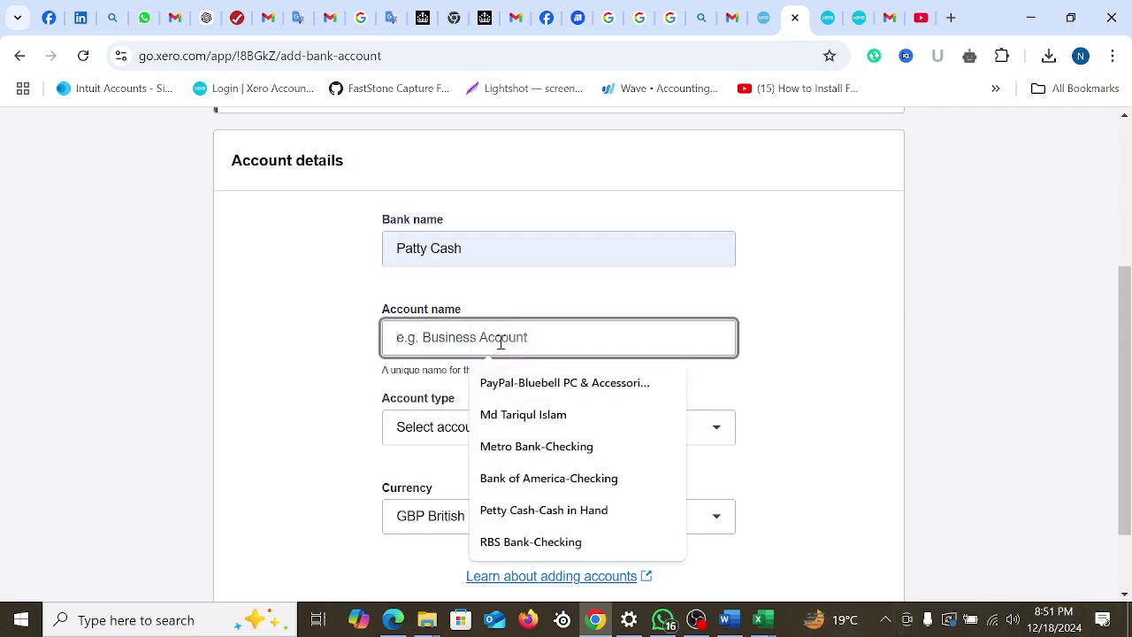
click(557, 520)
scroll(541, 430, down, 1)
click(462, 331)
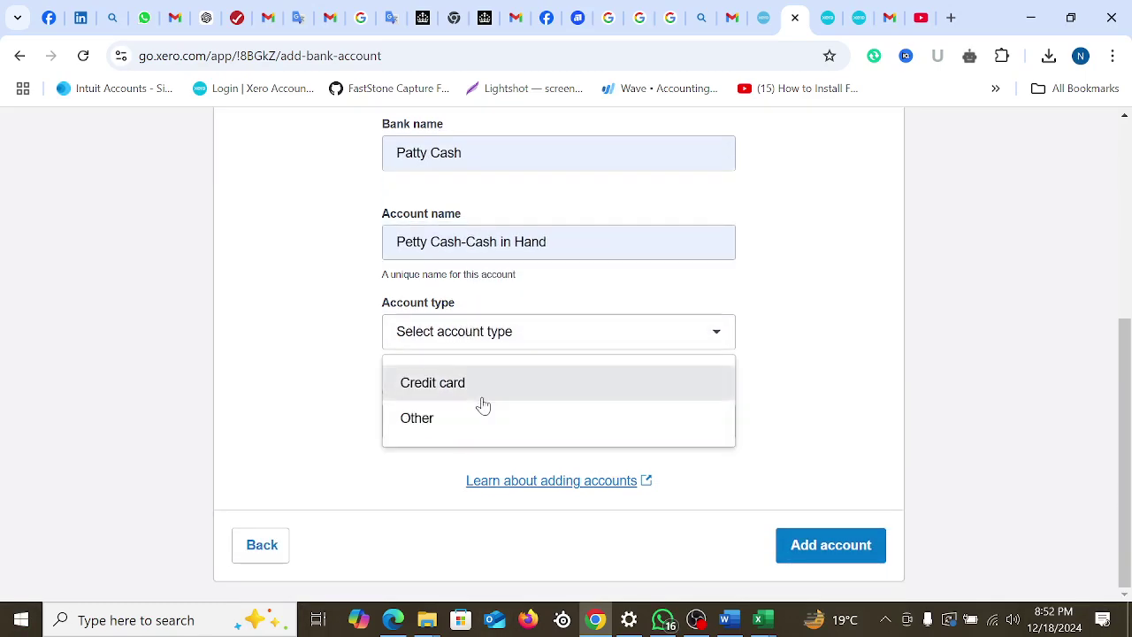
click(429, 419)
scroll(498, 407, down, 1)
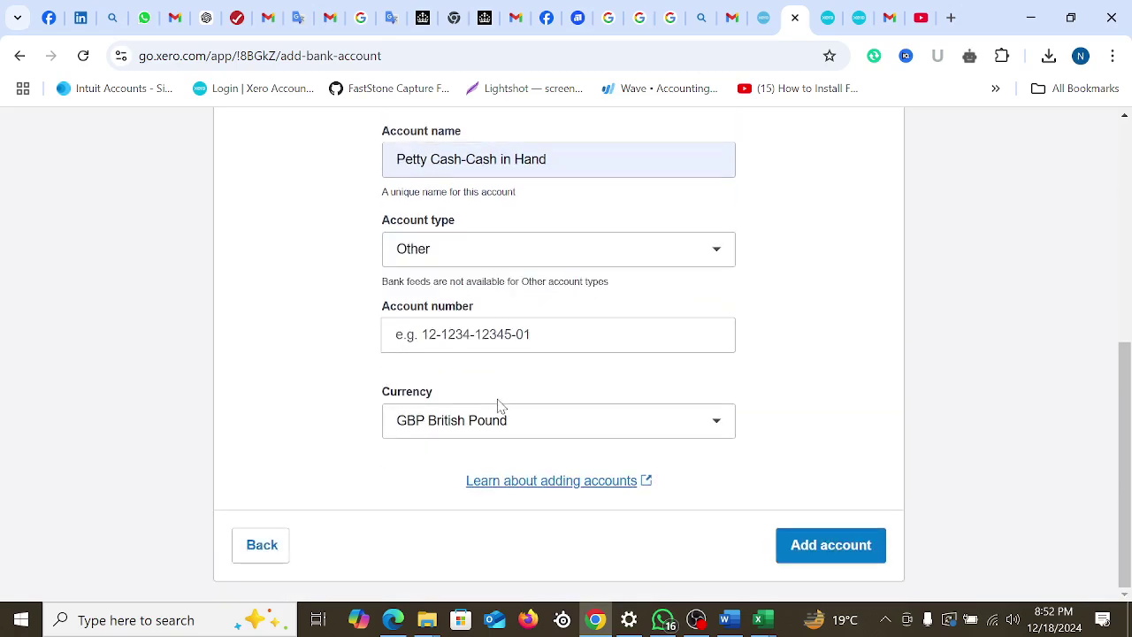
Enter the account number for Petty Cash-Cash in Hand, add the account, and dismiss the confirmation message
click(830, 546)
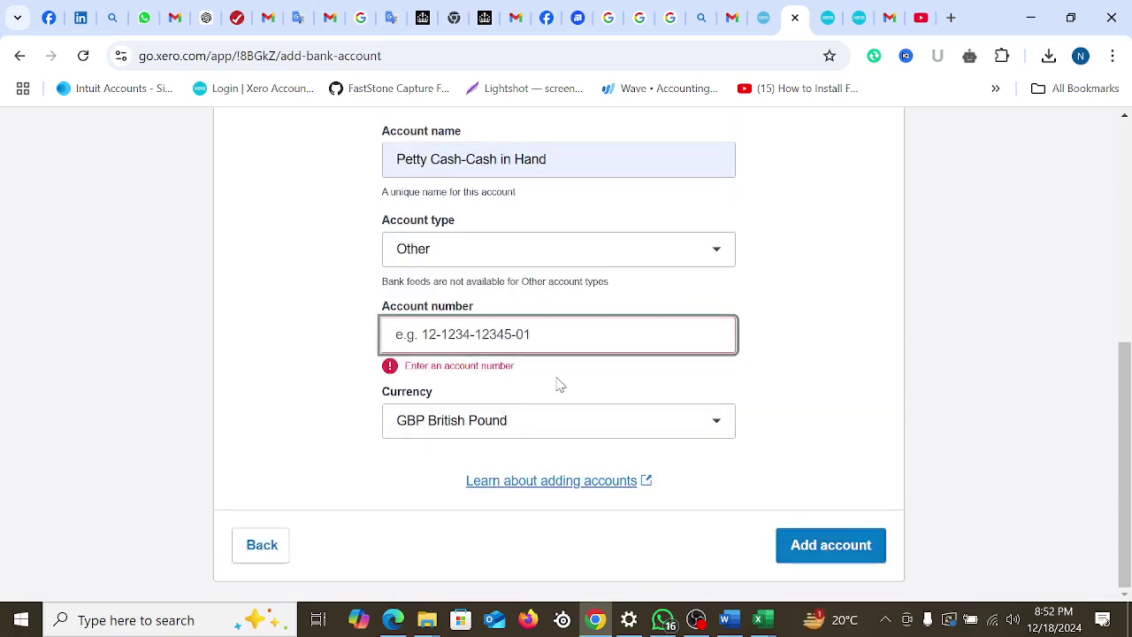
click(522, 335)
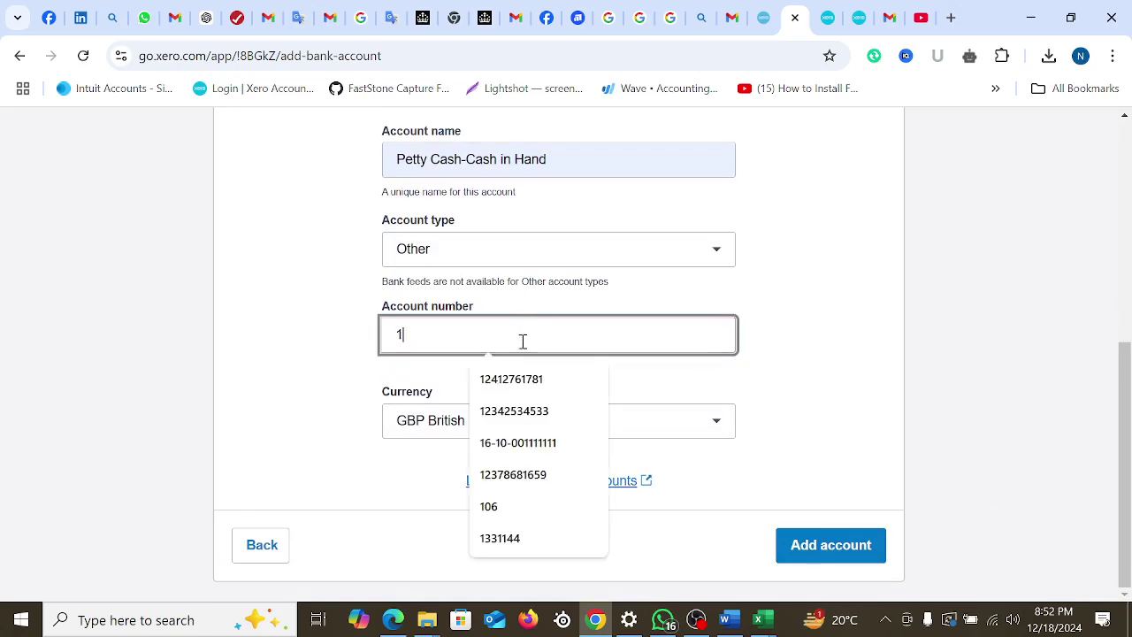
click(533, 445)
key(BackSpace)
key(BackSpace)
key(BackSpace)
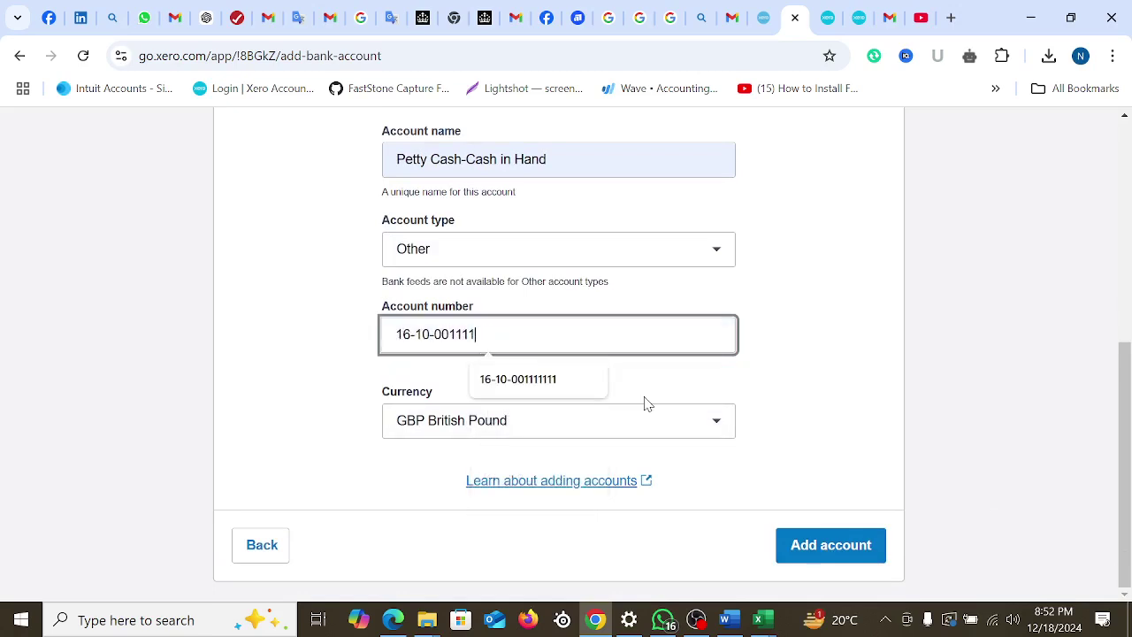
text(00000)
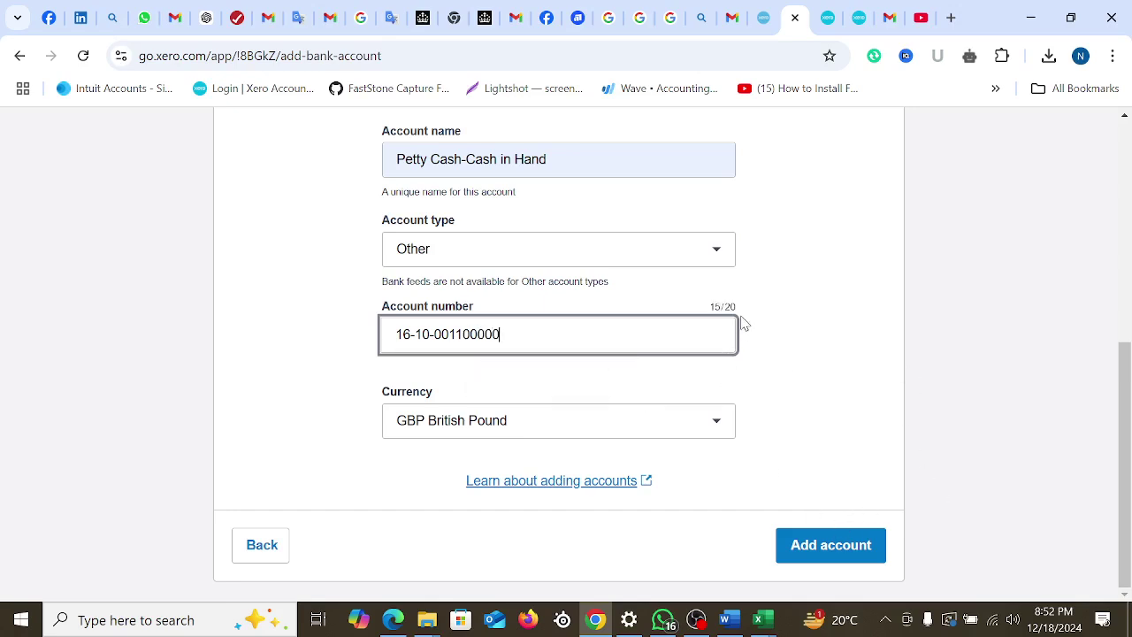
click(823, 542)
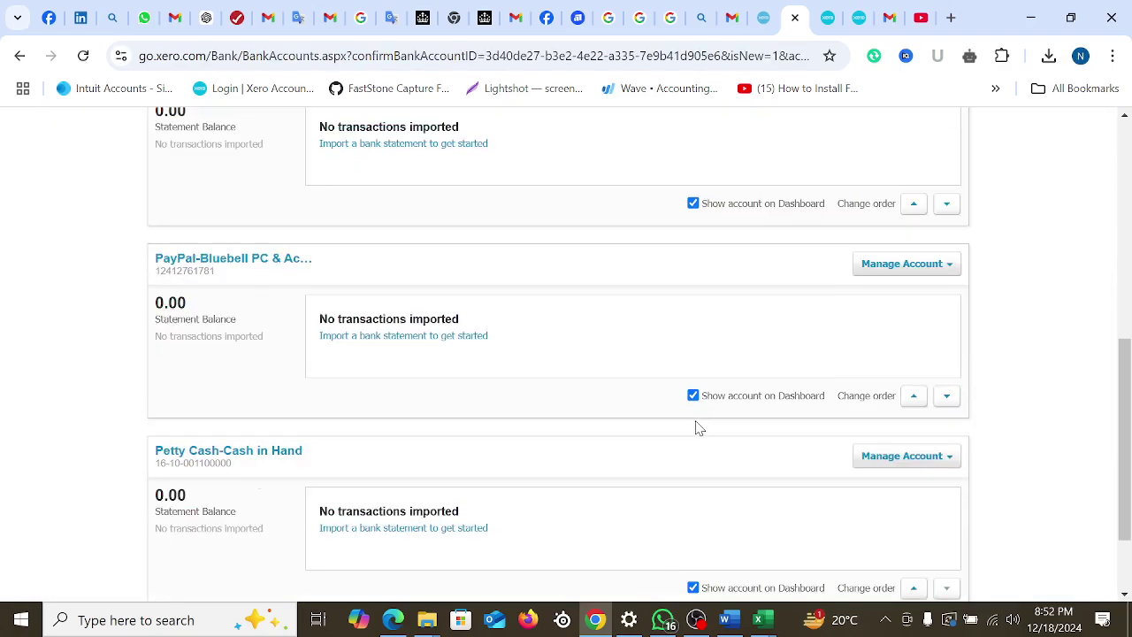
click(958, 279)
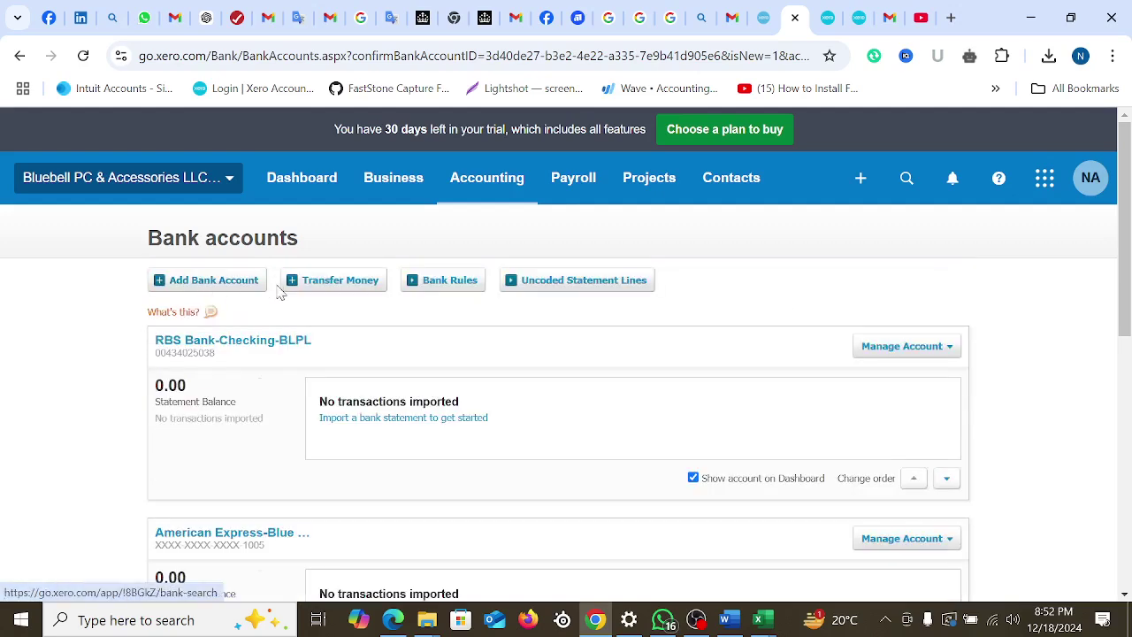
Review the bank accounts list, and check the newly added accounts and the account watchlist on the organisation's dashboard
scroll(467, 410, down, 1)
scroll(467, 410, down, 6)
scroll(594, 454, up, 6)
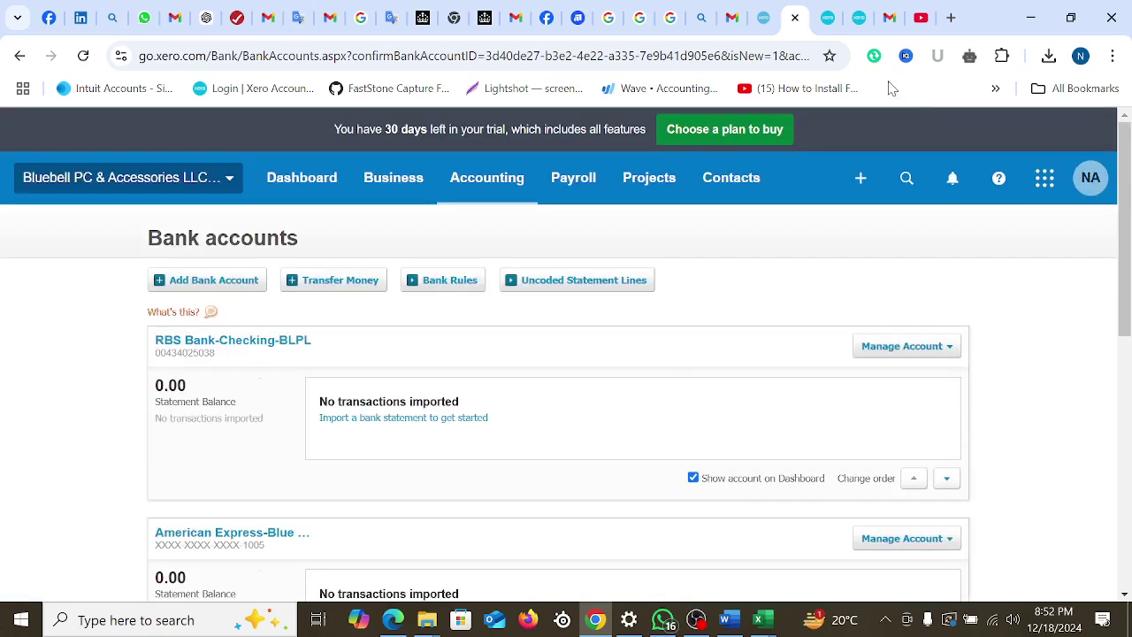
click(826, 19)
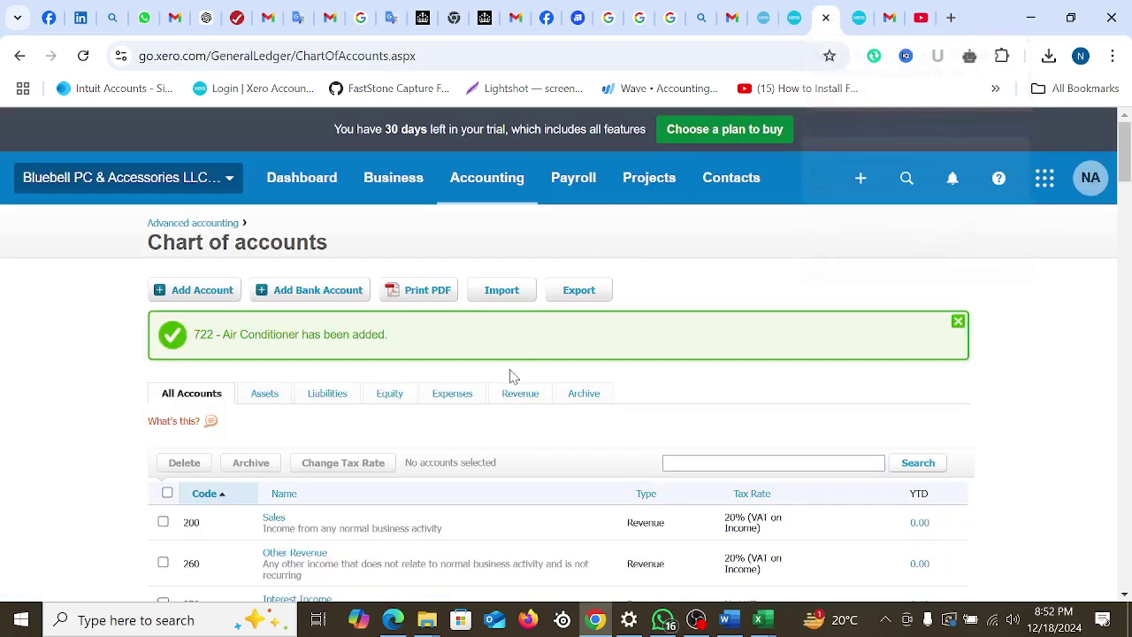
click(319, 199)
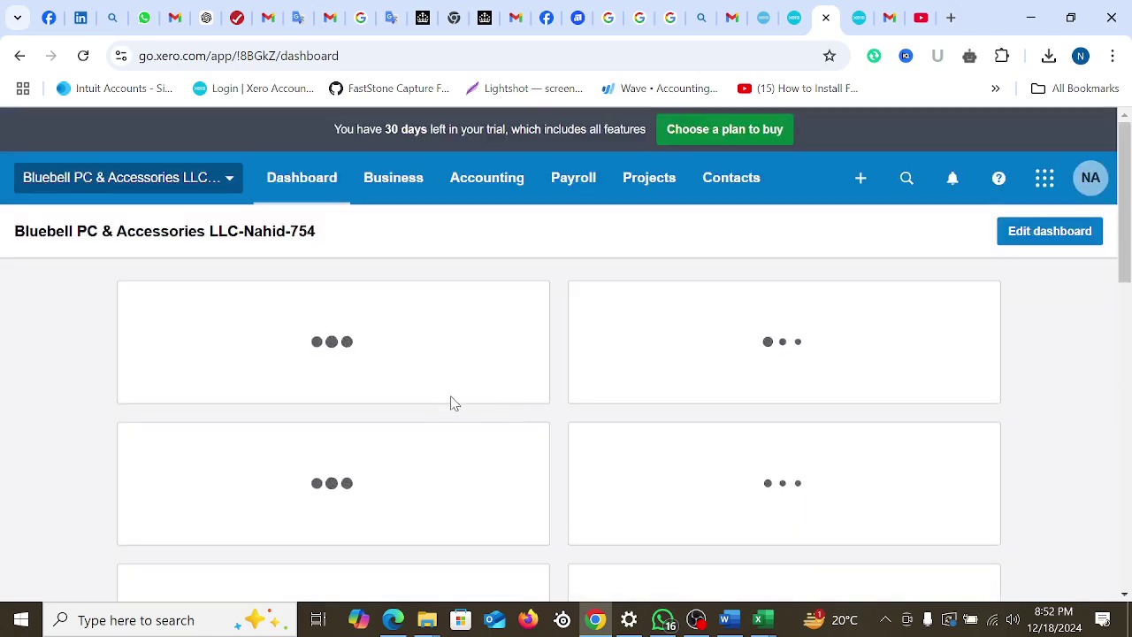
scroll(453, 400, down, 1)
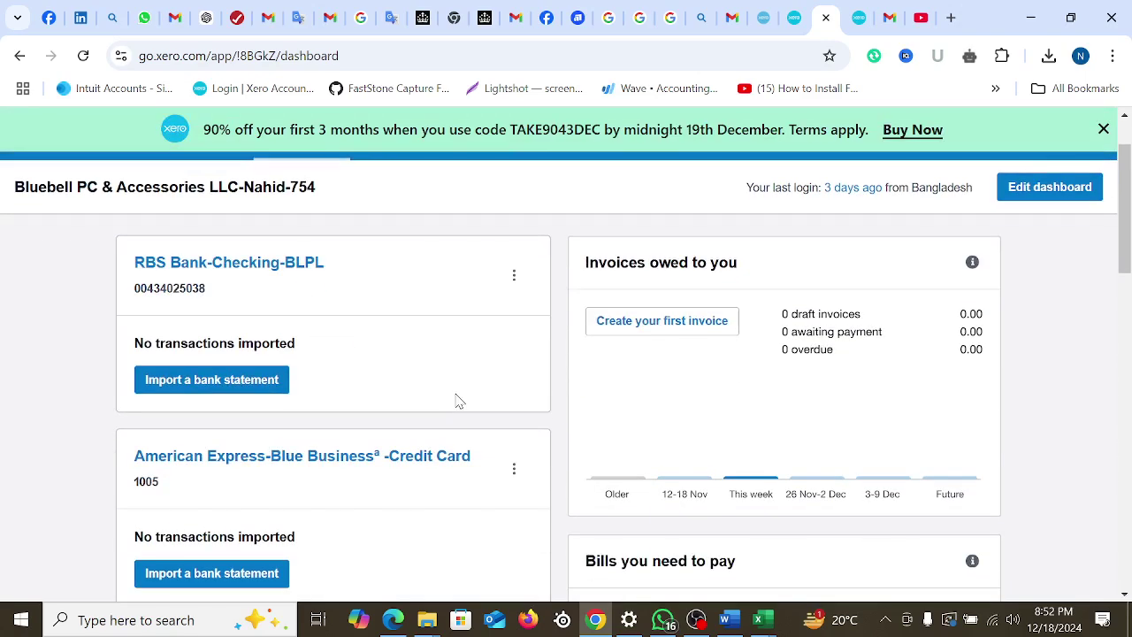
scroll(245, 331, down, 5)
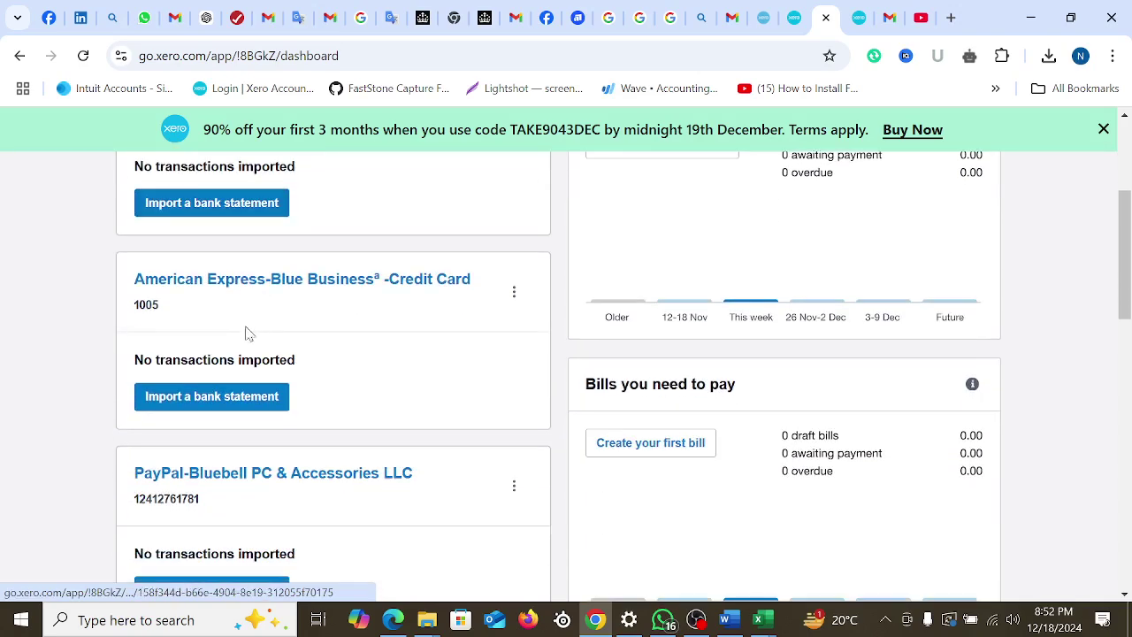
scroll(256, 437, down, 1)
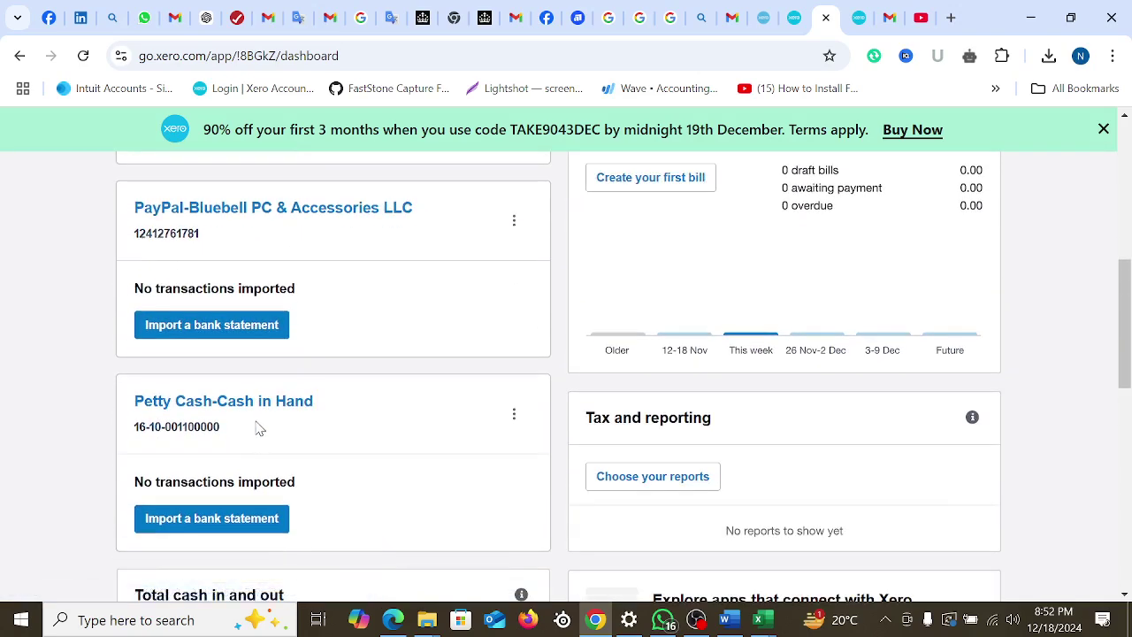
scroll(283, 447, down, 7)
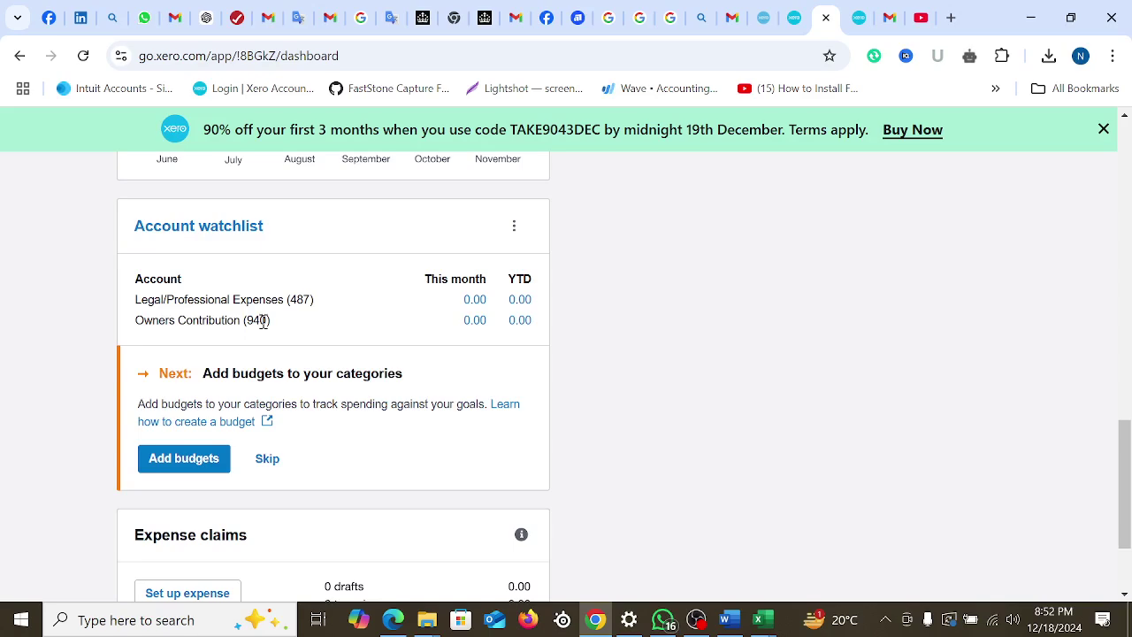
scroll(902, 412, up, 10)
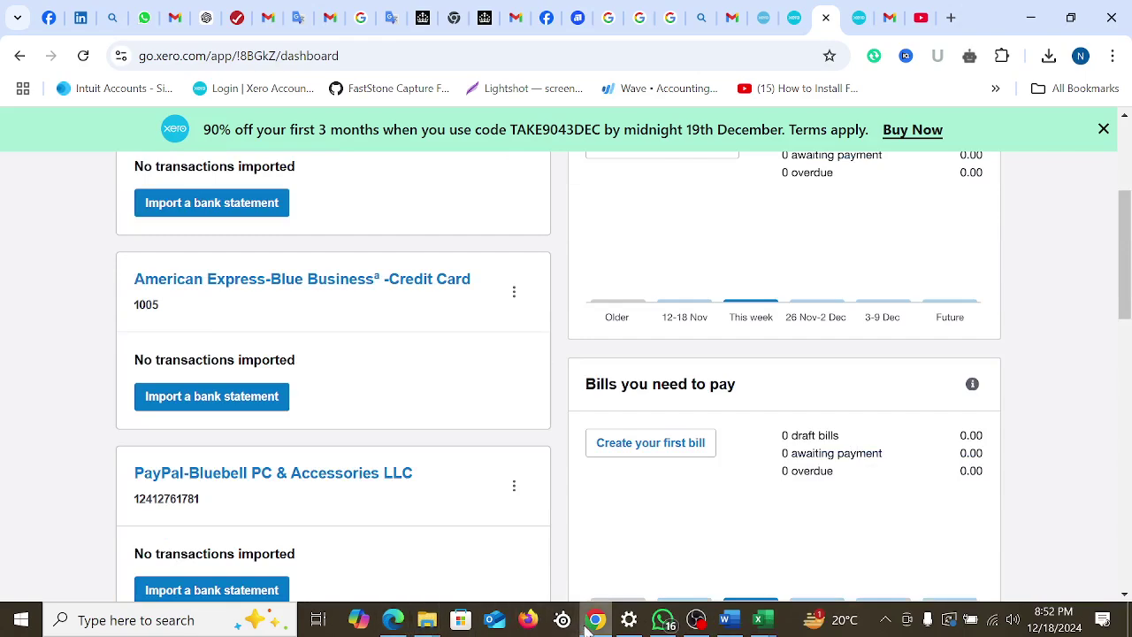
Switch to the Word document and examine the opening balance details for American Express and RBS Bank – Checking
click(725, 620)
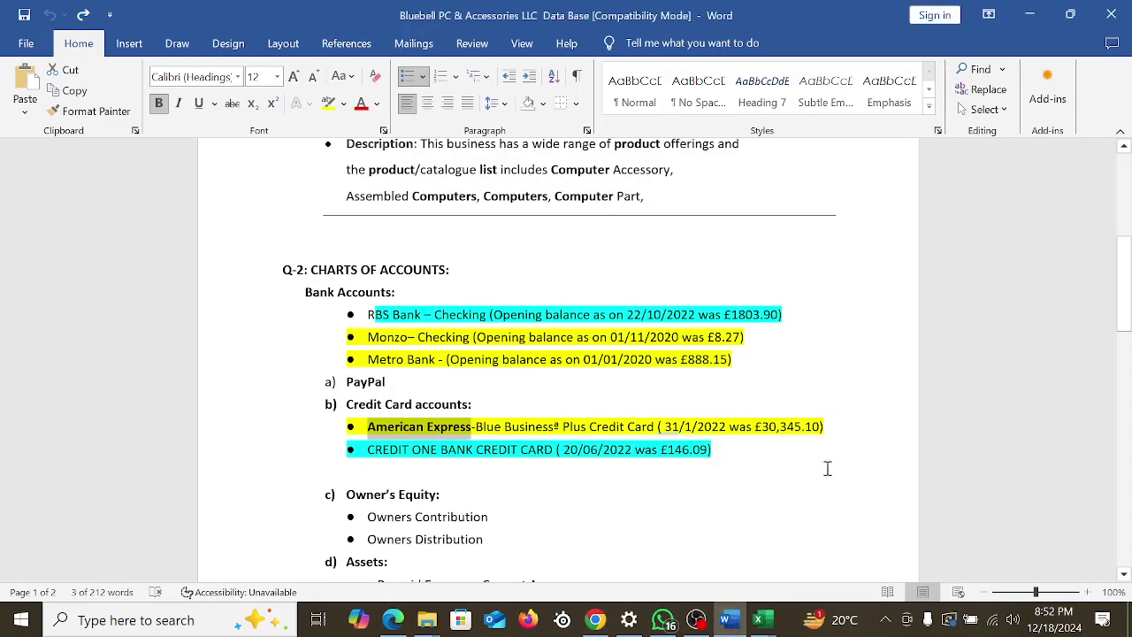
click(577, 487)
drag(475, 428, 834, 427)
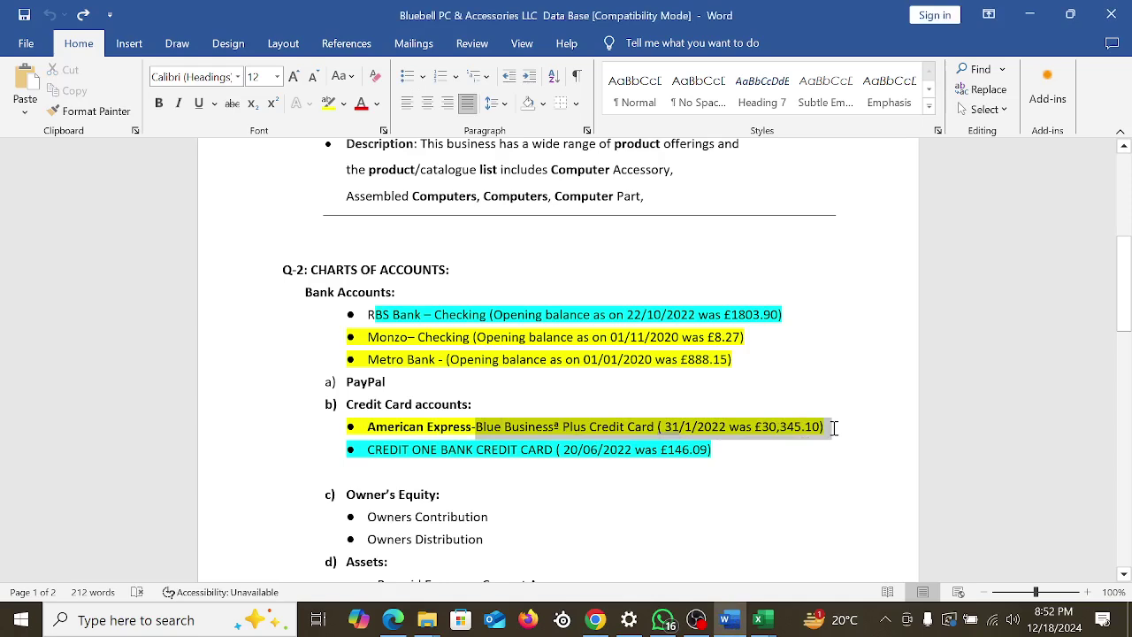
drag(394, 317, 797, 327)
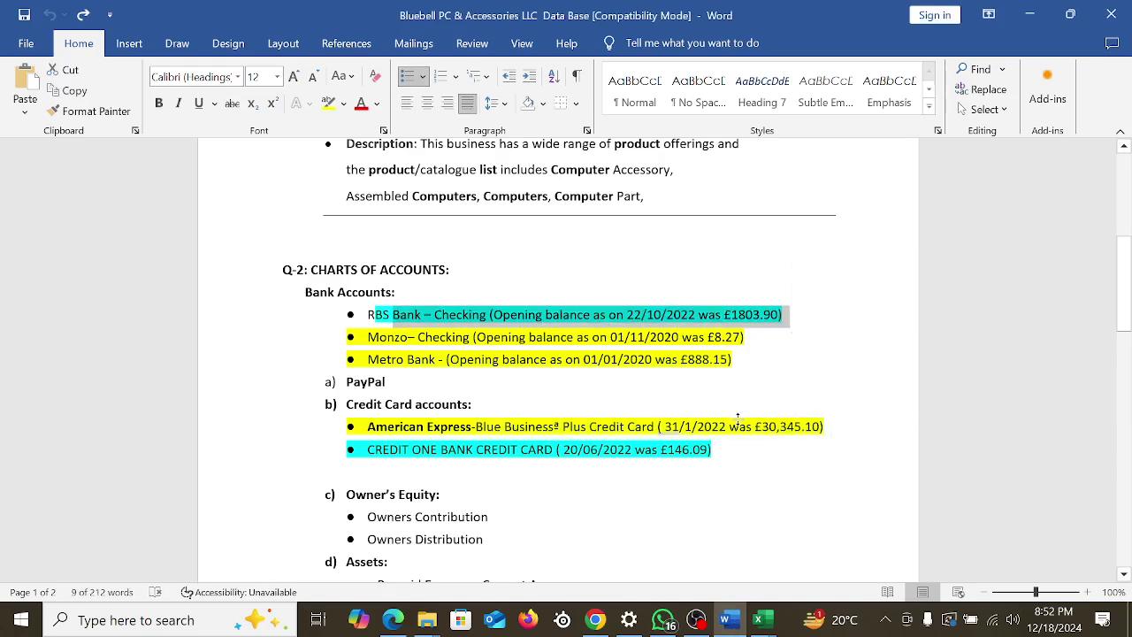
click(745, 316)
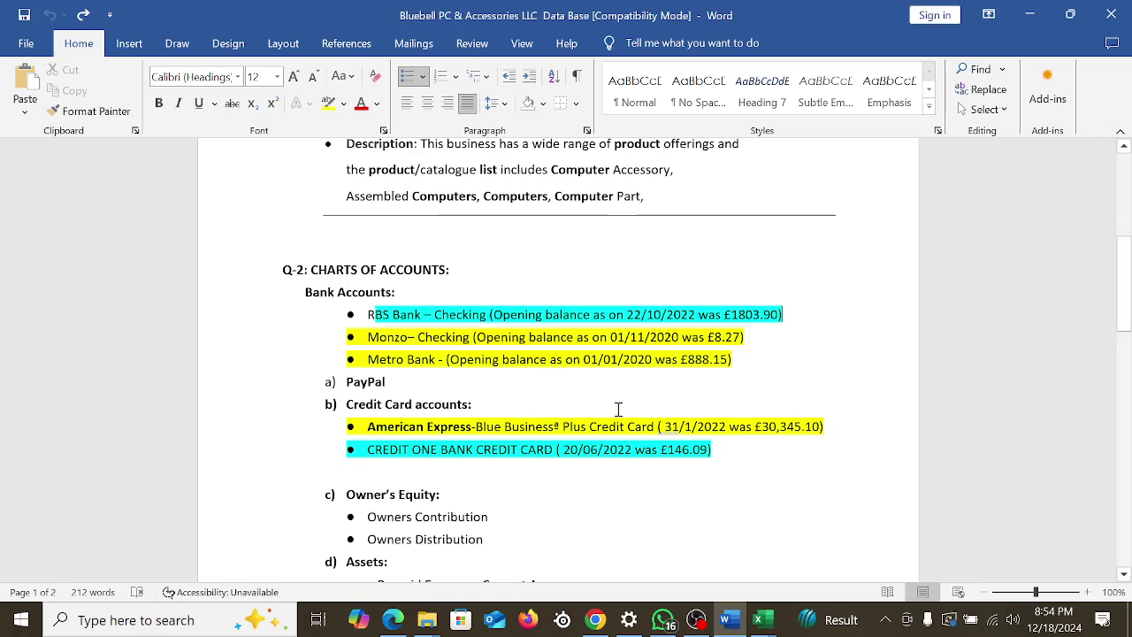
click(647, 316)
drag(620, 319, 786, 316)
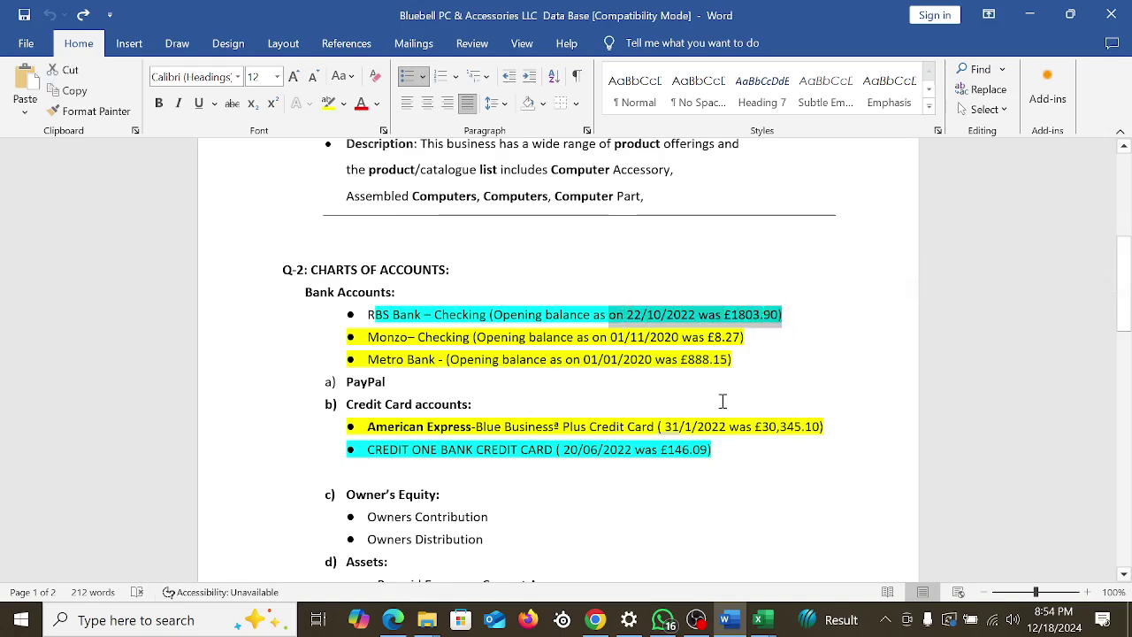
Return to Xero and start a new Receive Money transaction for the RBS Bank-Checking-BLPL account
click(595, 620)
scroll(768, 308, up, 3)
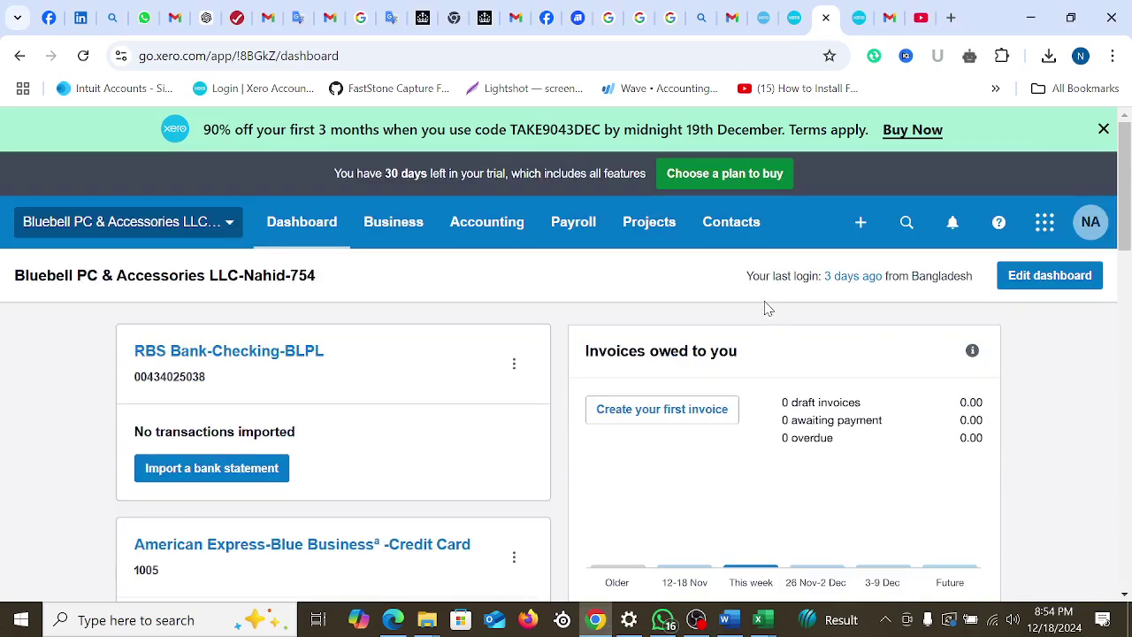
click(859, 222)
scroll(815, 429, down, 1)
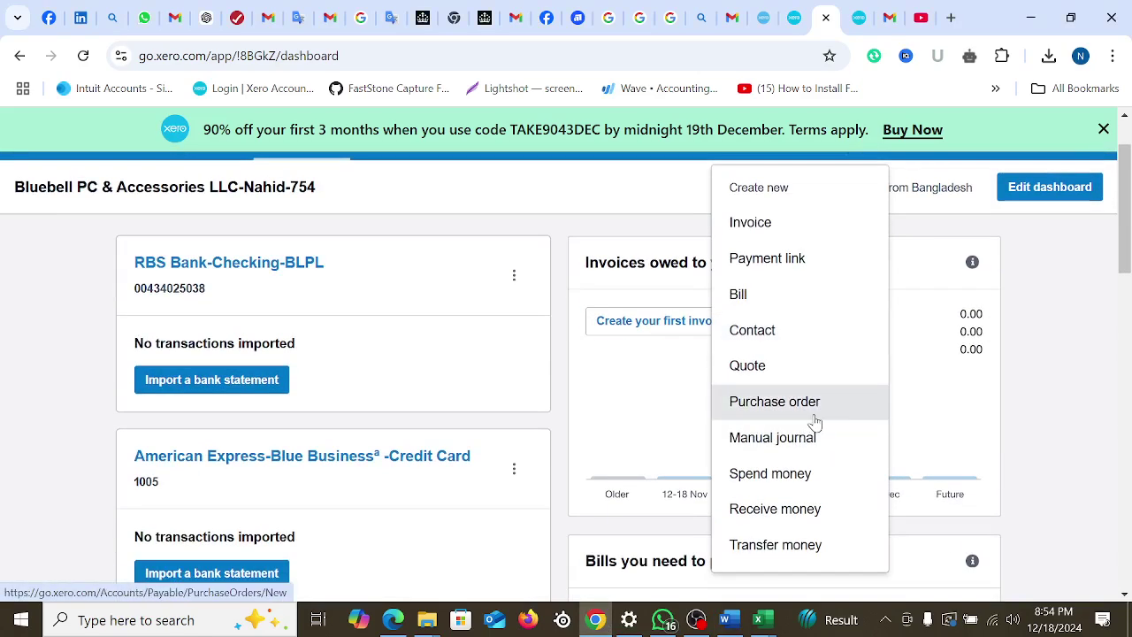
click(805, 509)
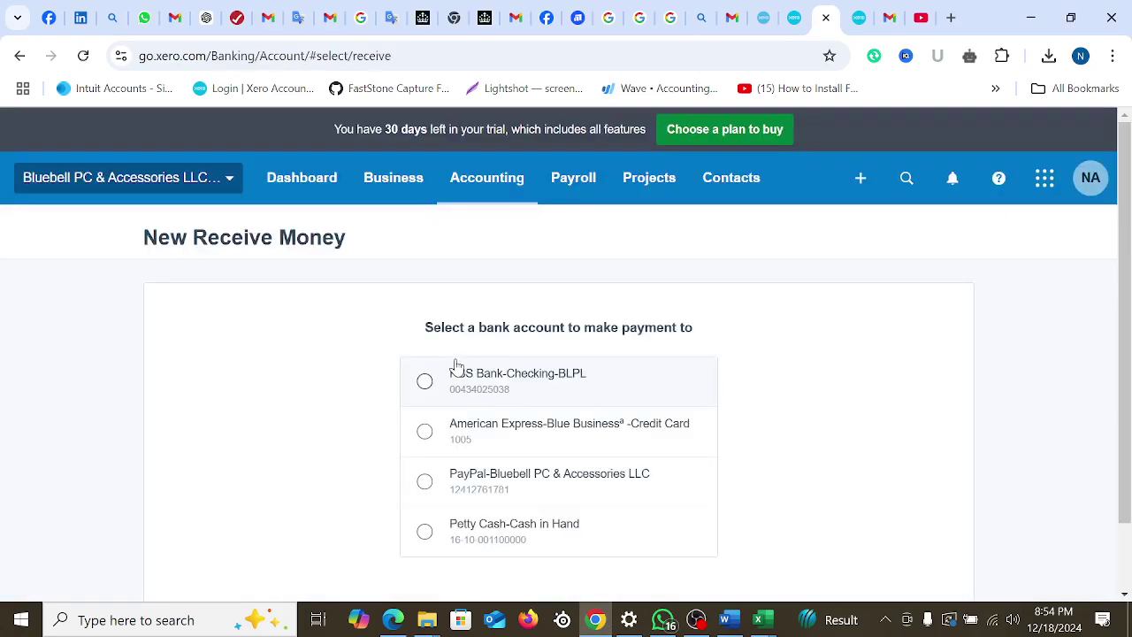
scroll(690, 343, down, 2)
click(476, 310)
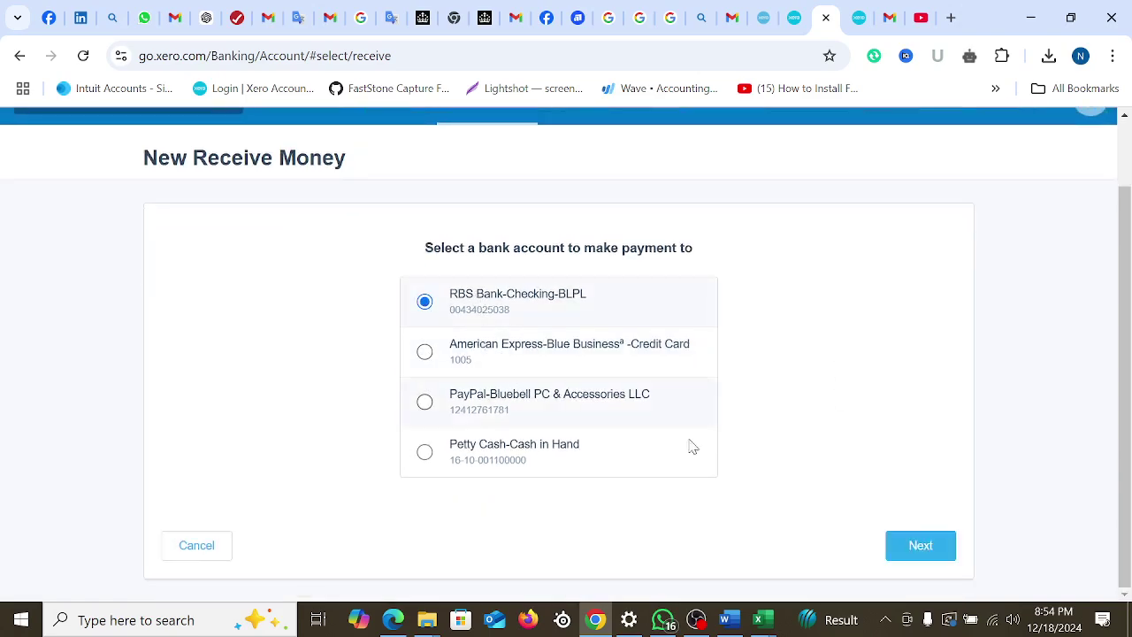
click(931, 549)
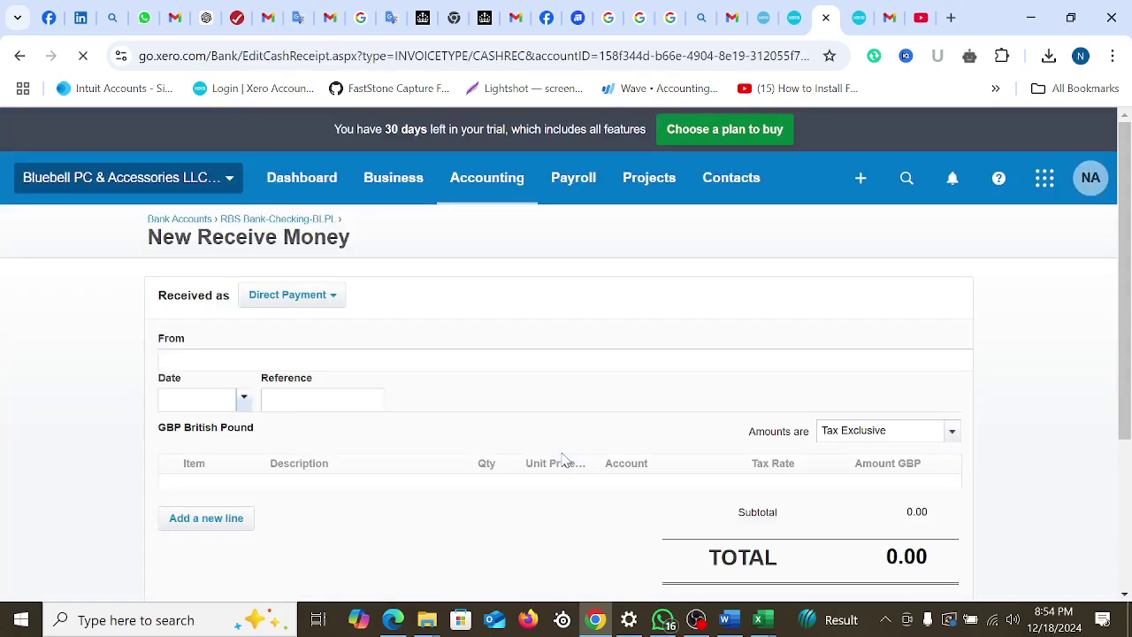
Enter Opneing Balance as a new contact the money is received from
click(191, 366)
text(Op)
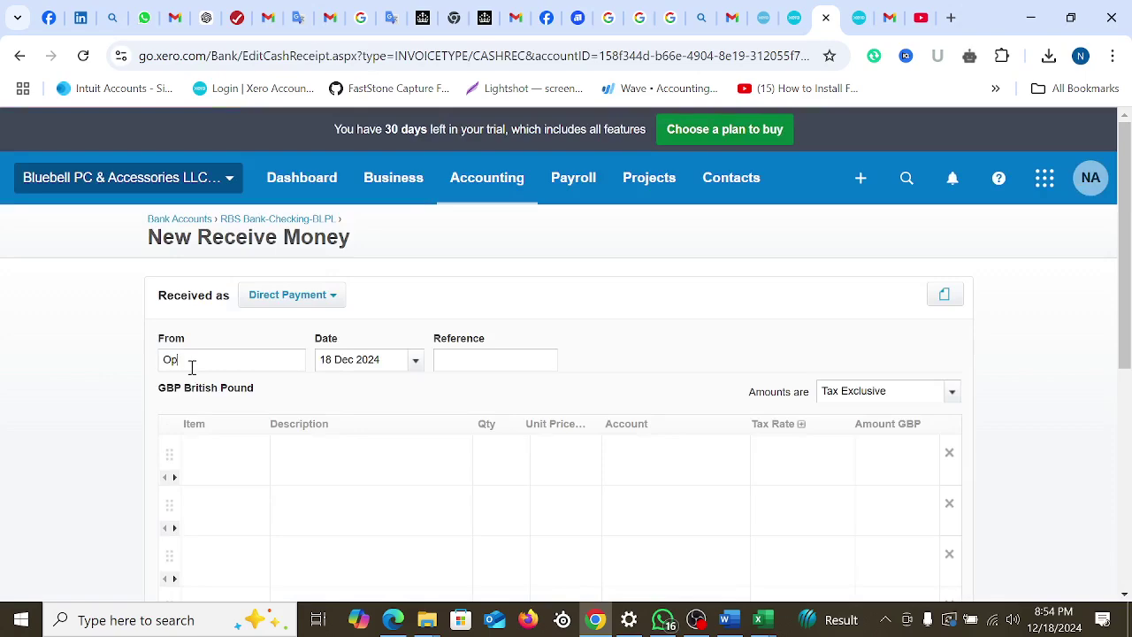
text(neing B)
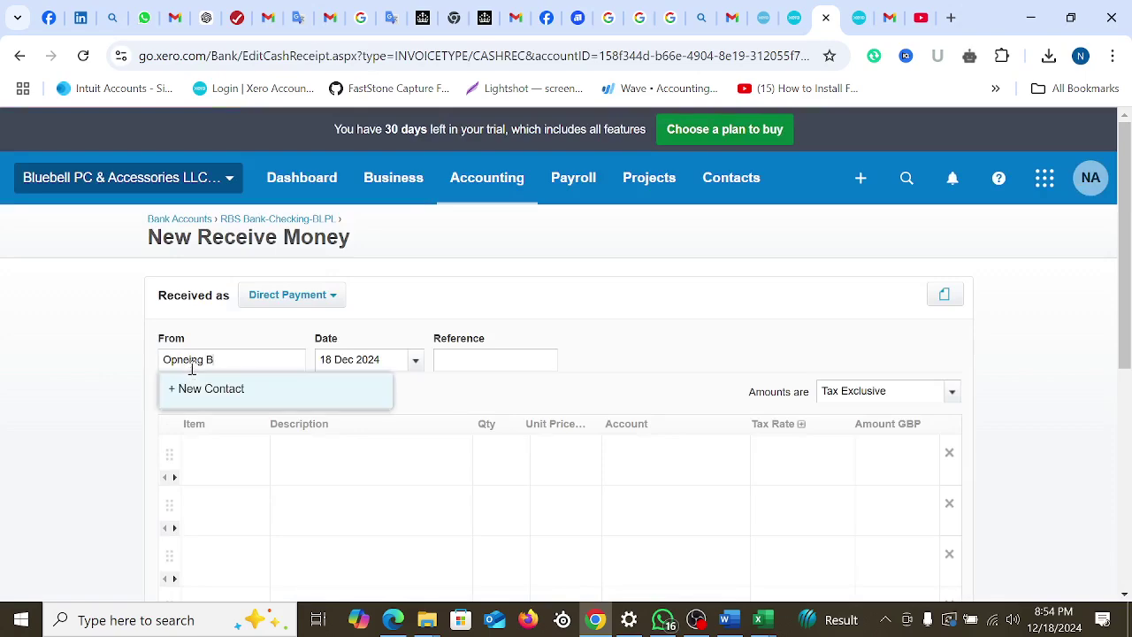
text(alance)
click(246, 397)
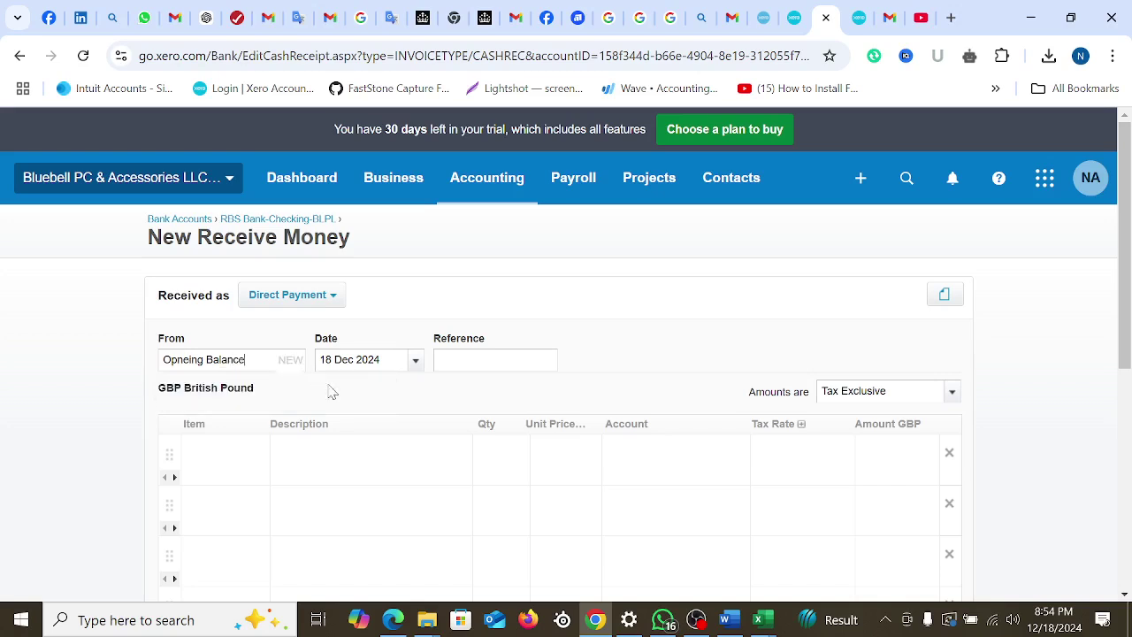
Set the transaction date to 22 Oct 2022
click(415, 361)
click(463, 318)
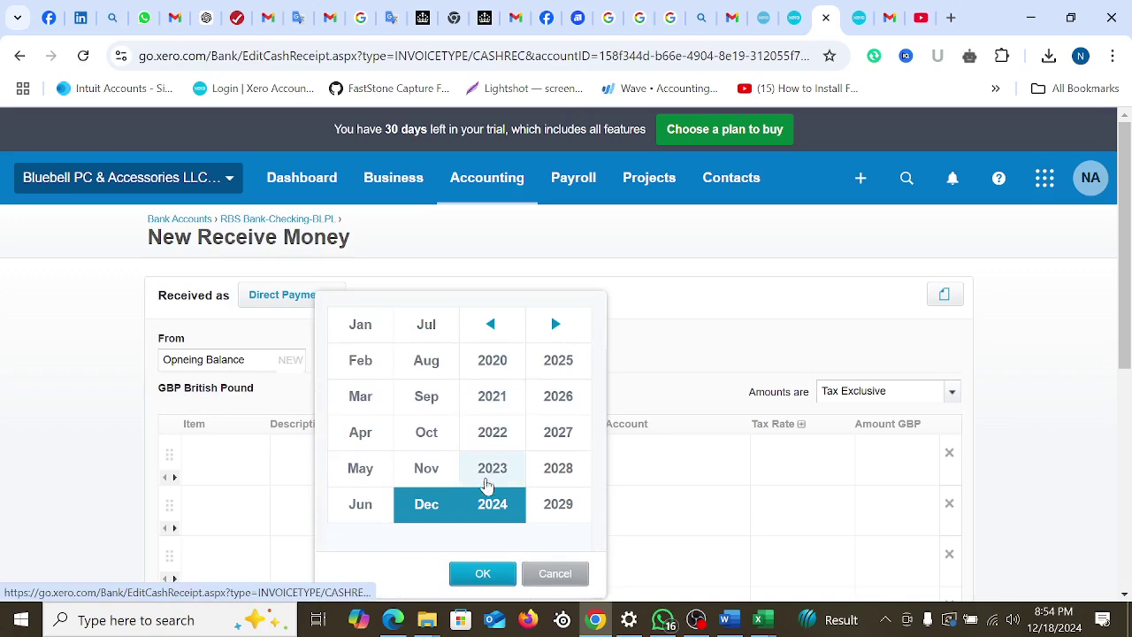
click(501, 434)
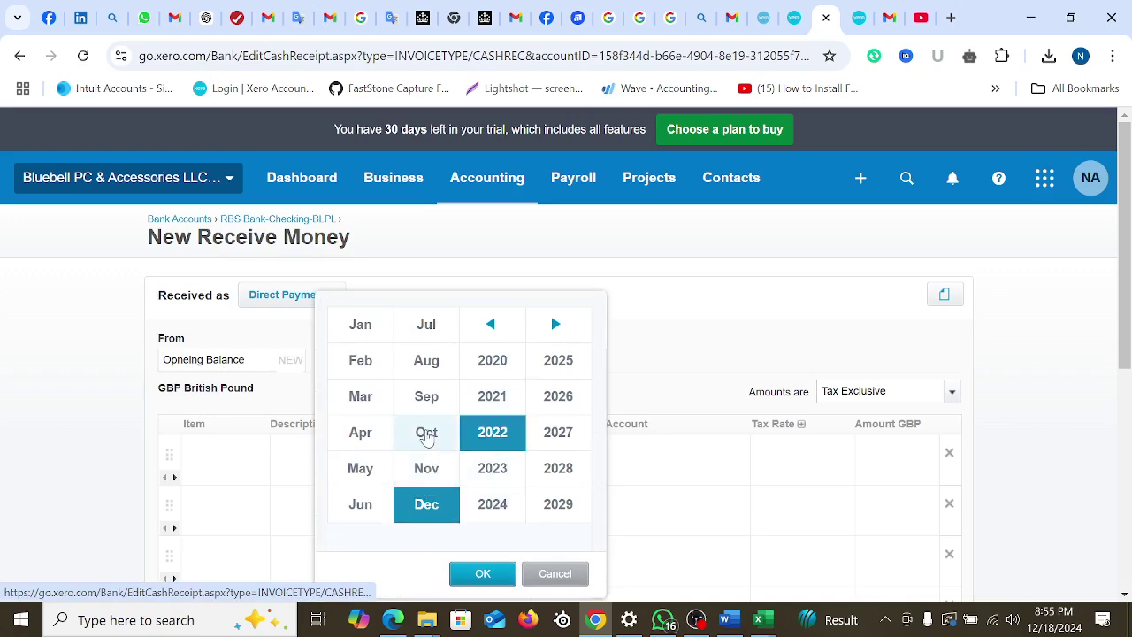
click(426, 434)
click(482, 573)
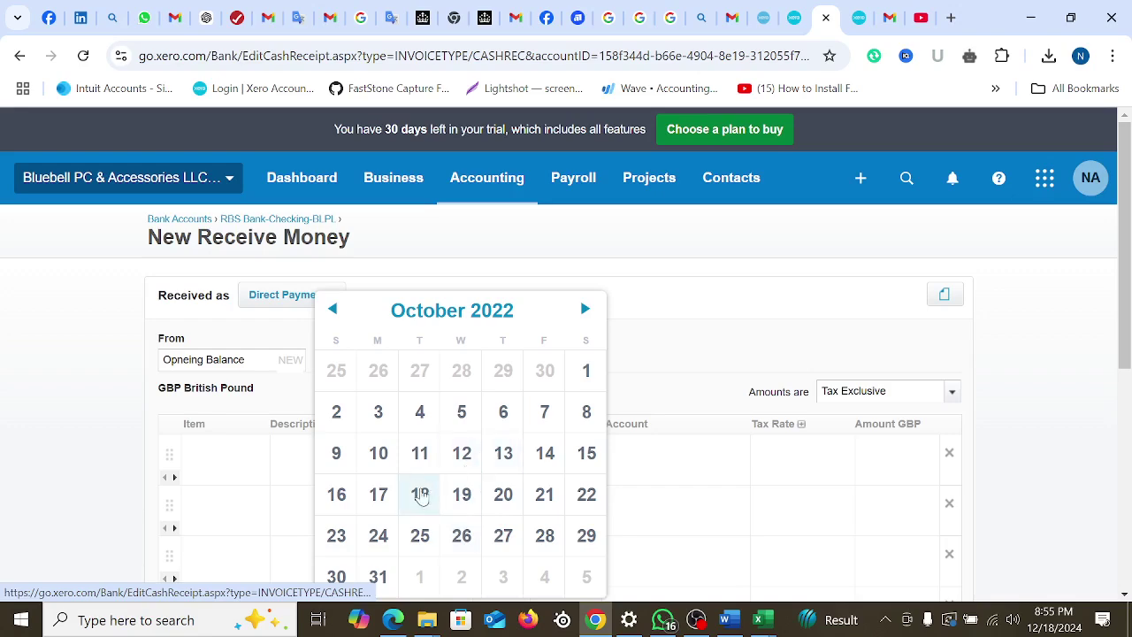
click(584, 502)
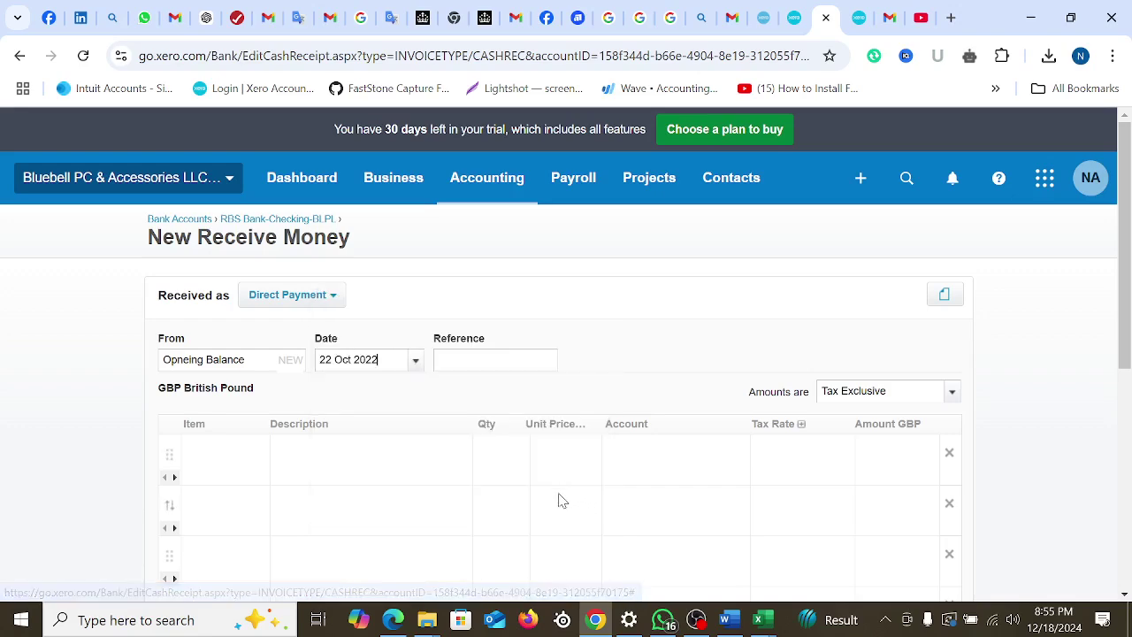
Fill the first line item with the description Opening Balance and a quantity of 1
click(510, 355)
scroll(382, 477, down, 2)
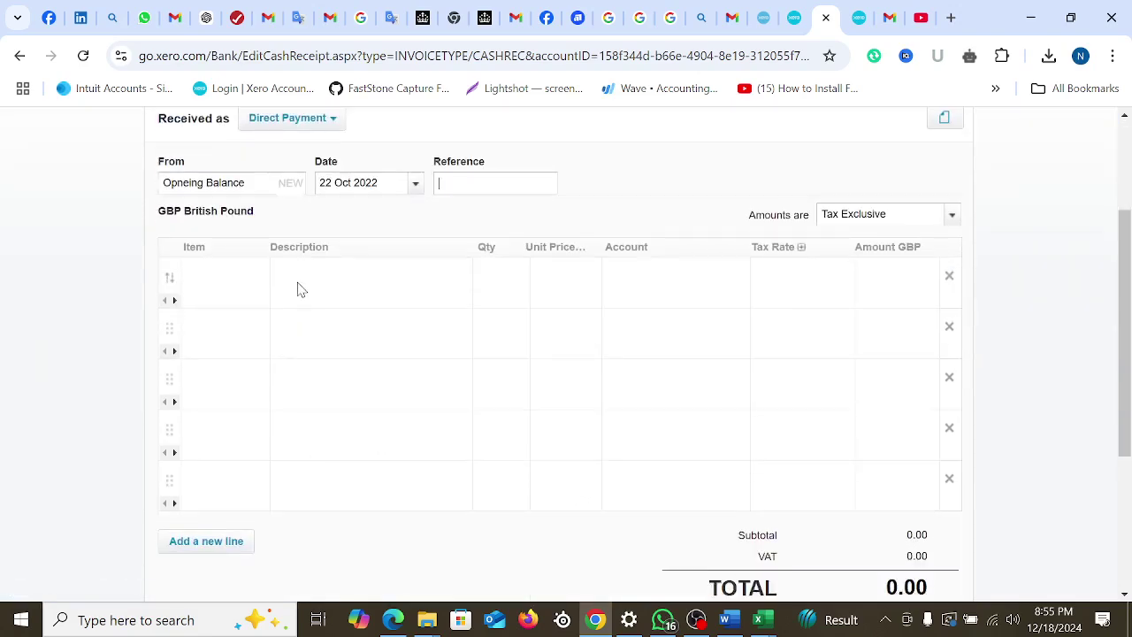
click(312, 301)
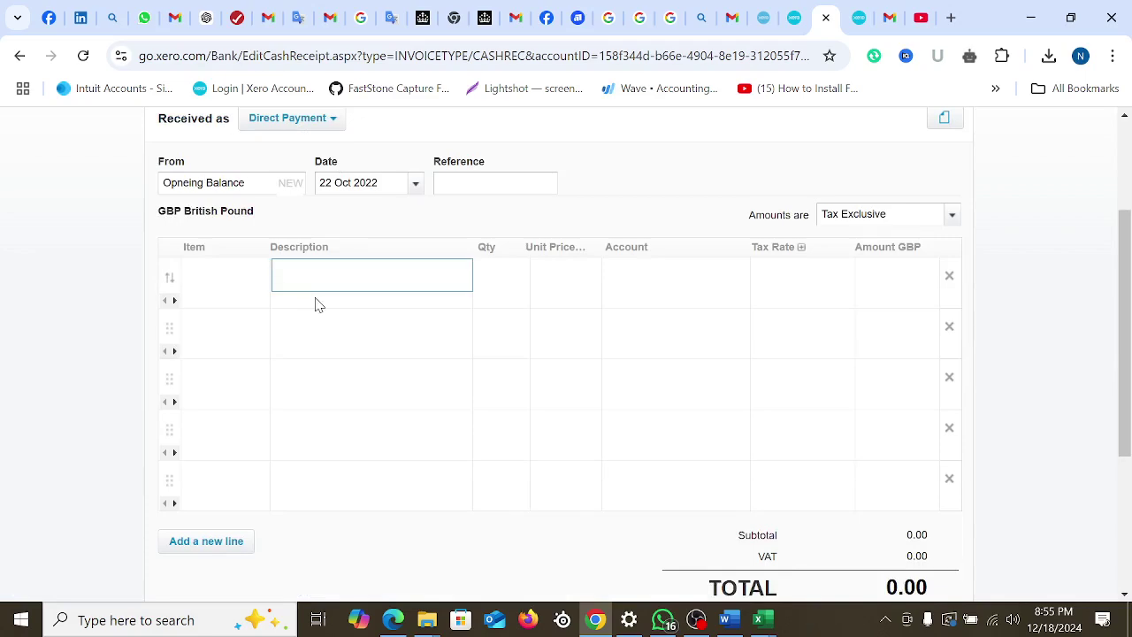
text(Op)
text(ening)
text( Bac)
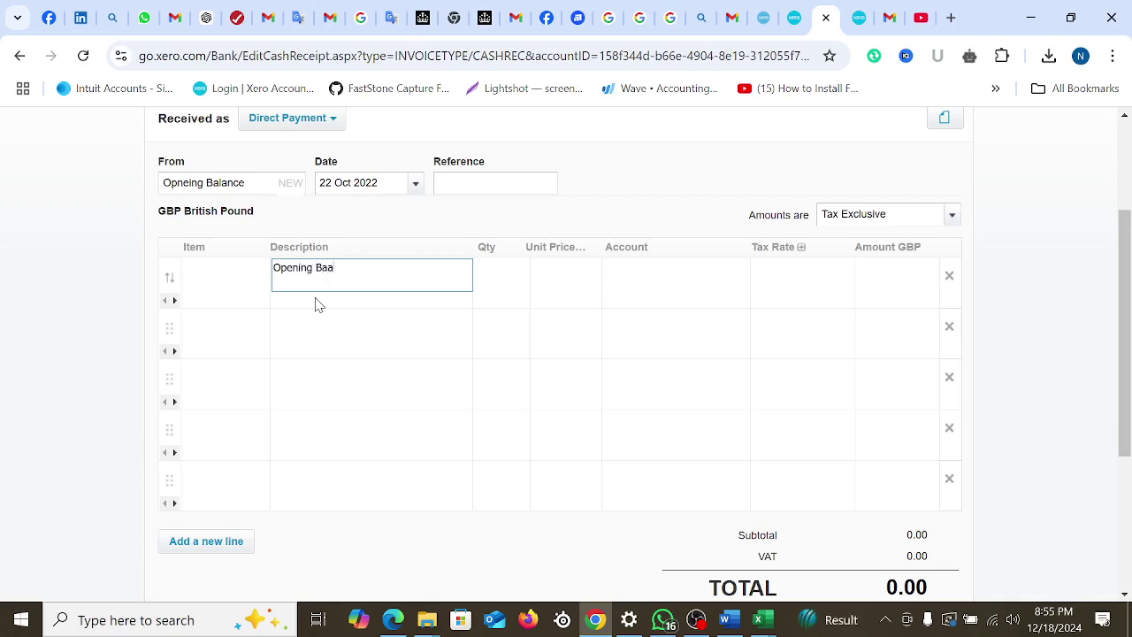
key(BackSpace)
text(lance)
click(487, 280)
text(1)
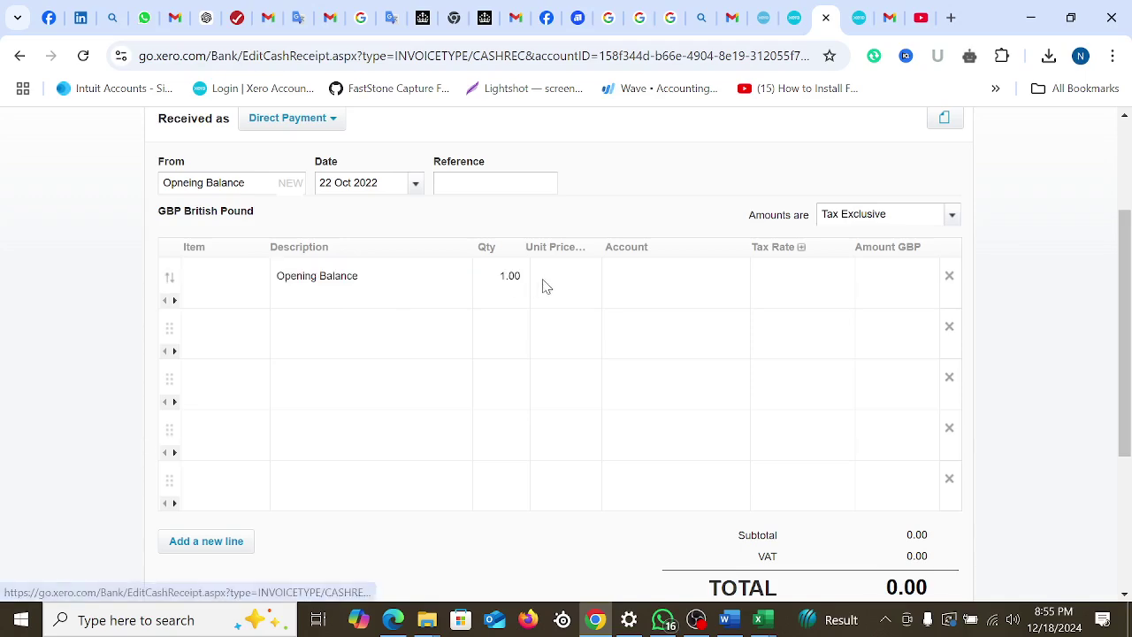
Check the RBS Bank opening balance in the Word document and set the line item's unit price to 1803.90 in Xero
click(546, 286)
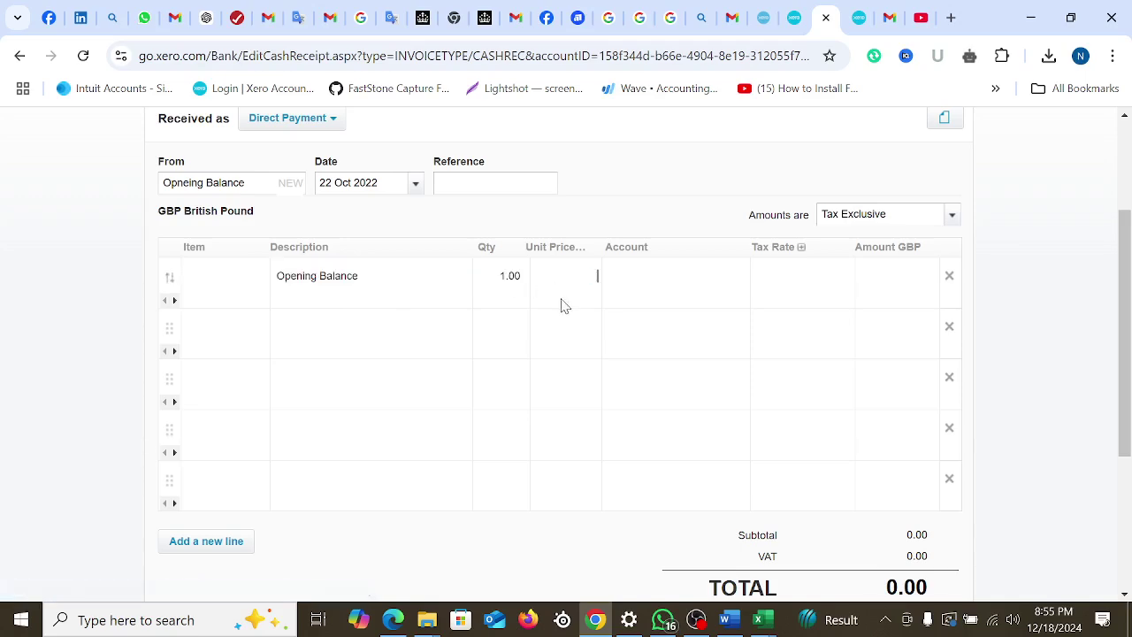
click(741, 622)
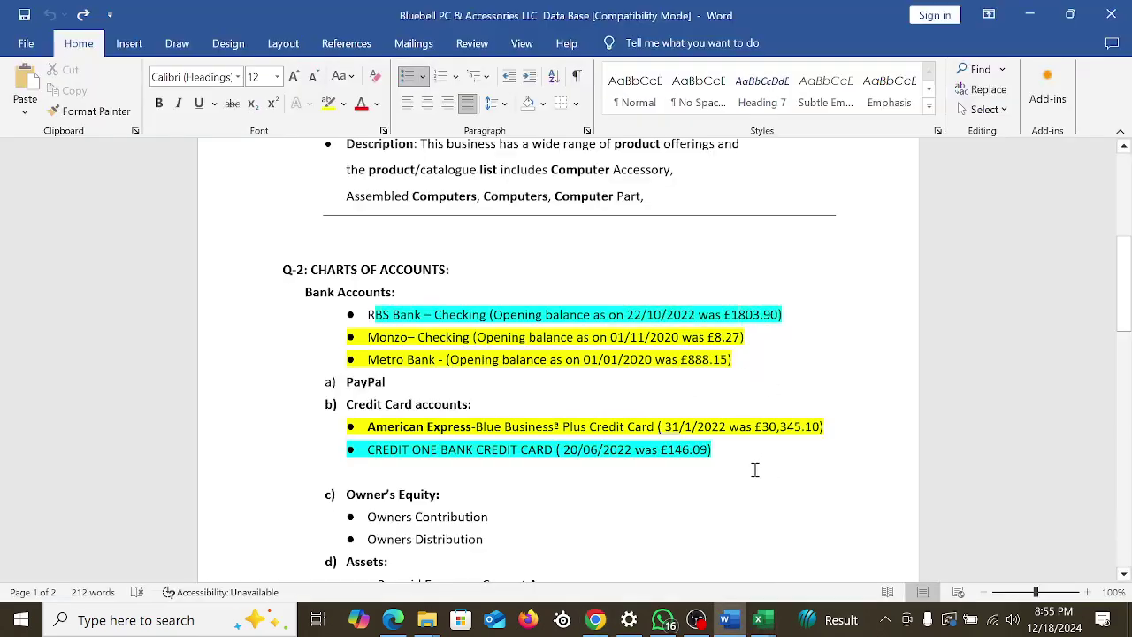
click(596, 620)
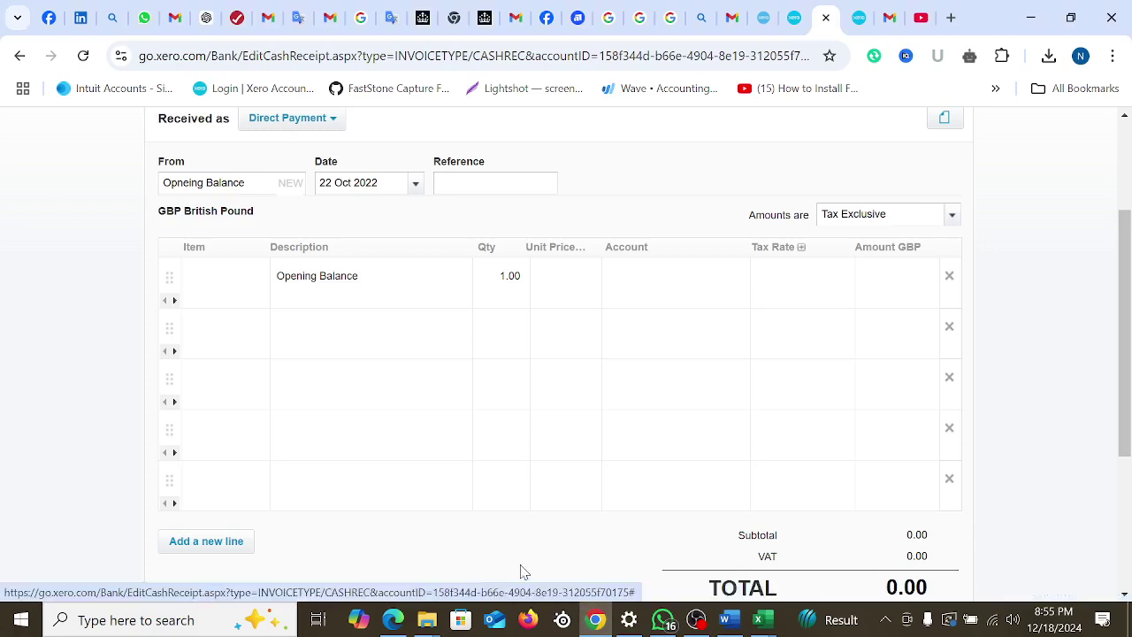
click(591, 278)
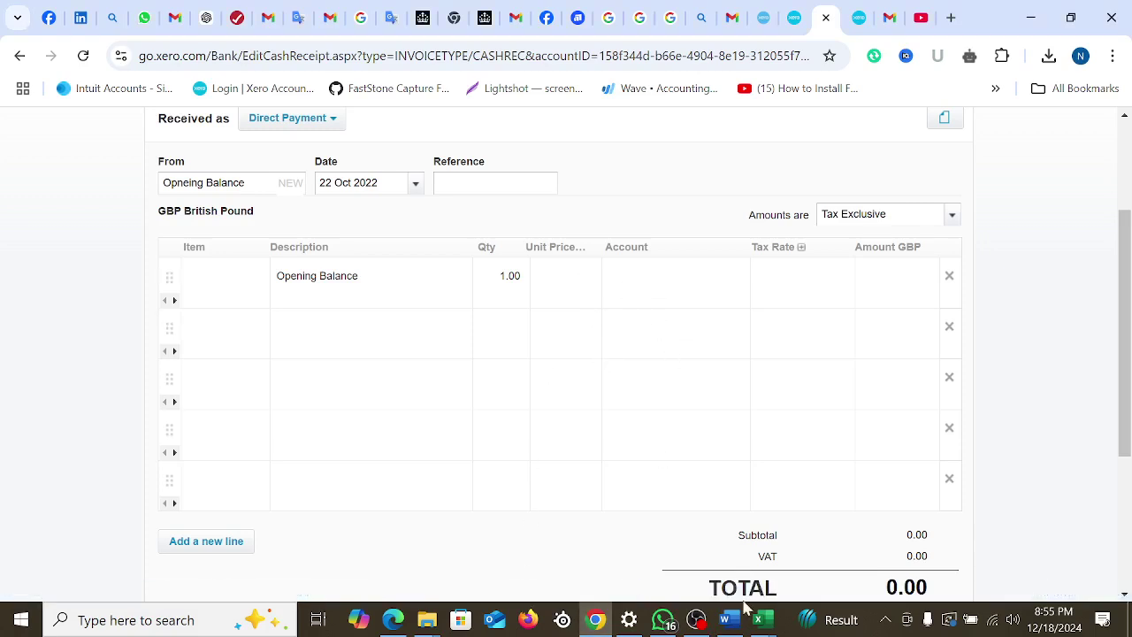
text(1803.90)
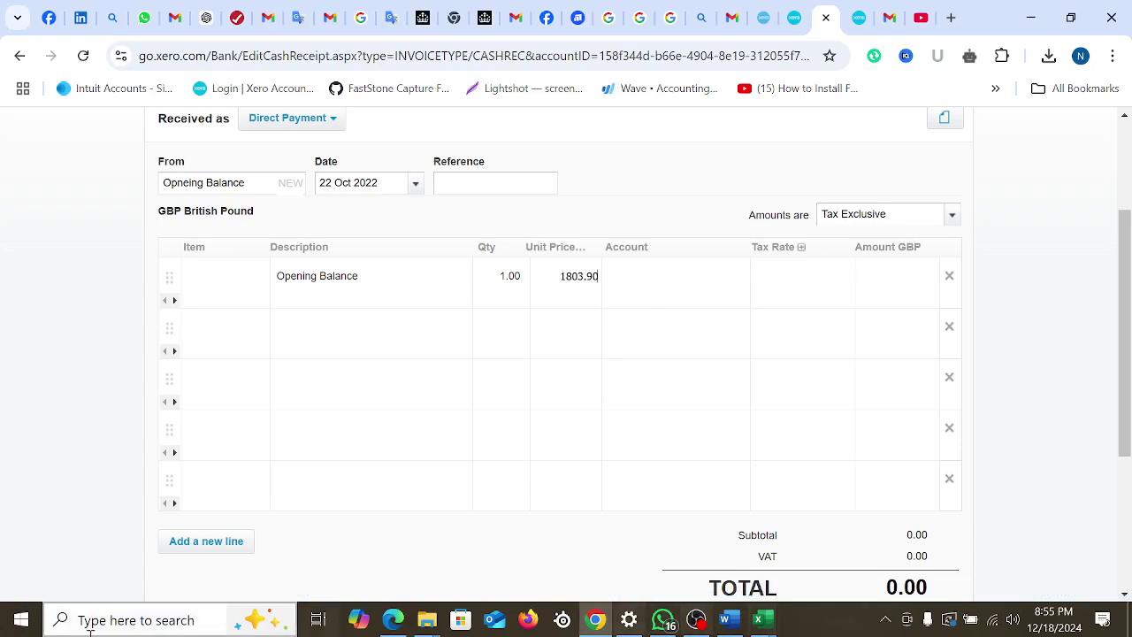
click(75, 308)
scroll(75, 307, up, 2)
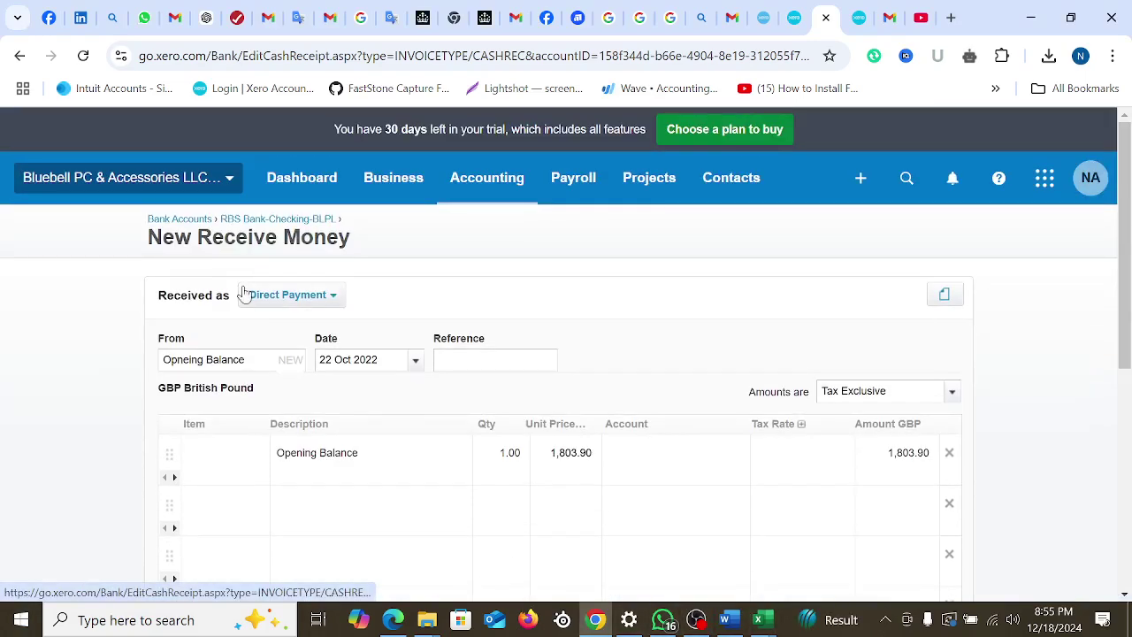
Assign the opening balance line to account 970 - Owner A Funds Introduced and remove the empty lines
scroll(654, 354, down, 1)
click(656, 379)
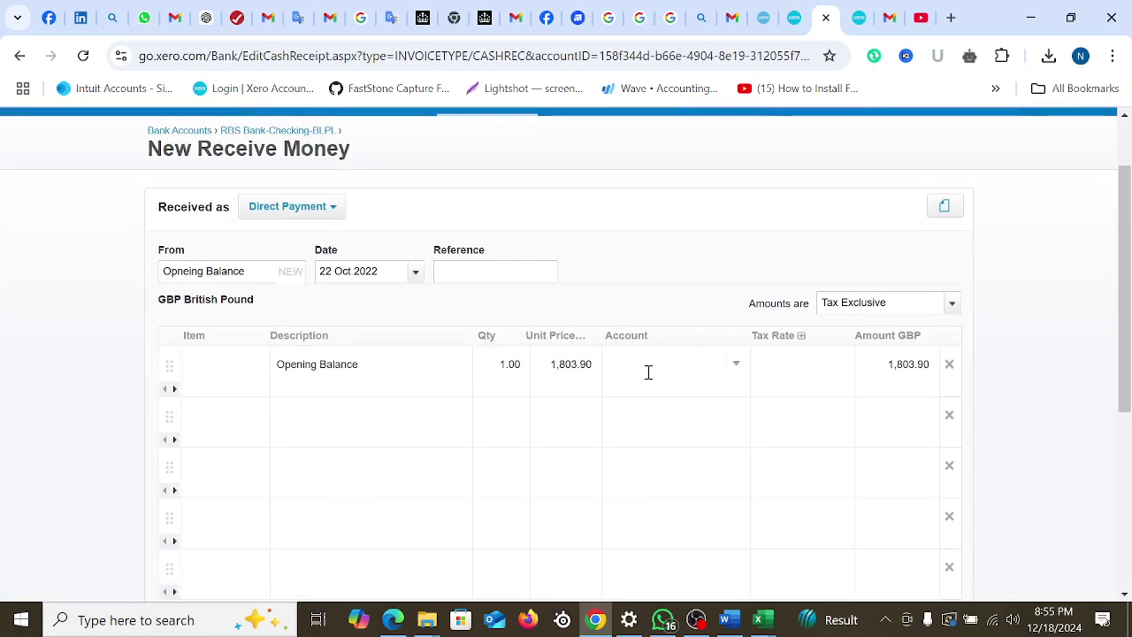
text(9)
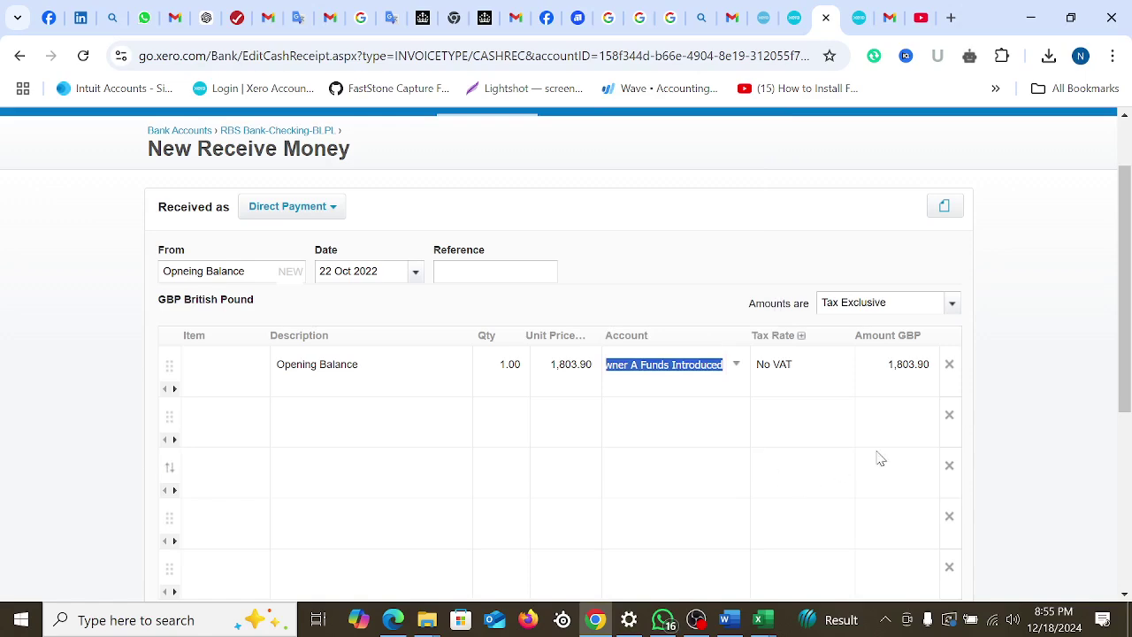
click(949, 415)
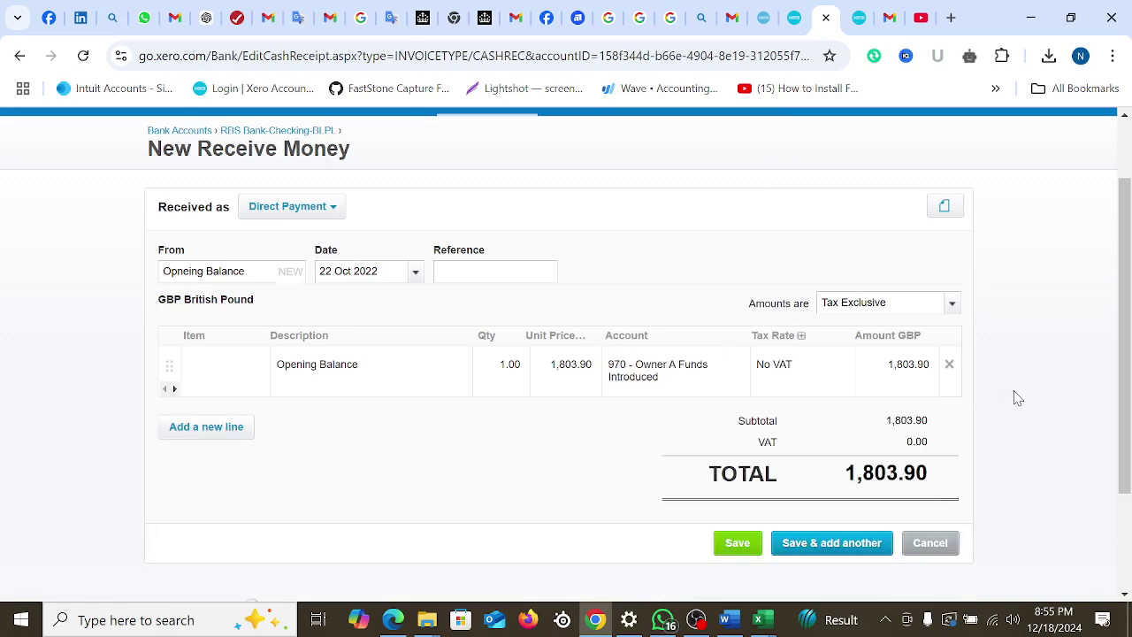
Review the equity accounts available for the opening balance line
click(714, 372)
click(738, 364)
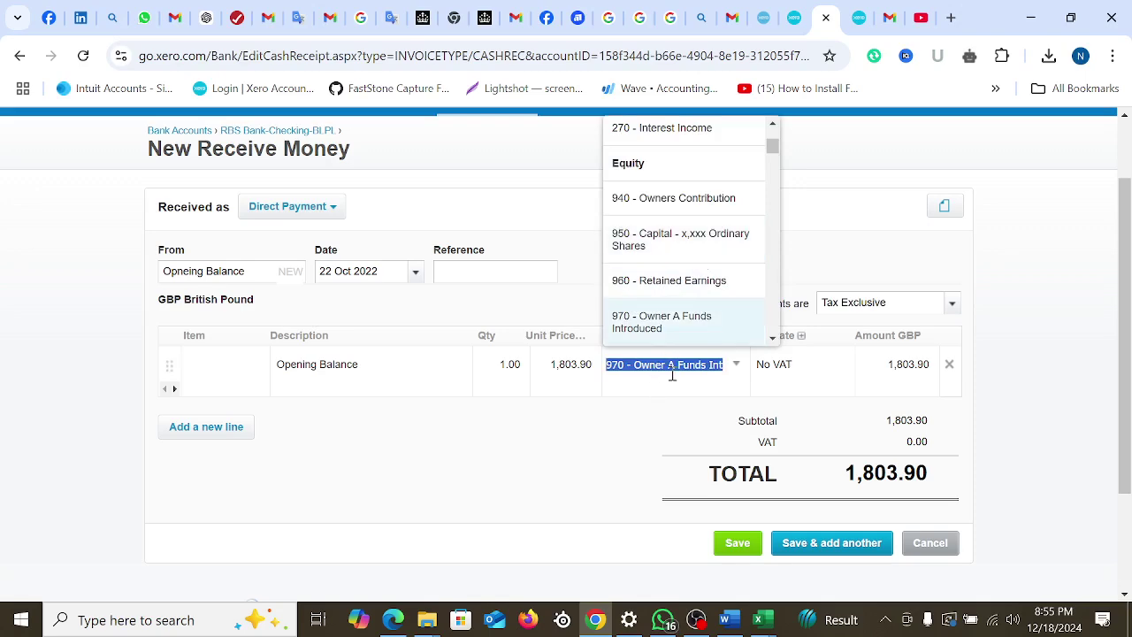
click(1019, 384)
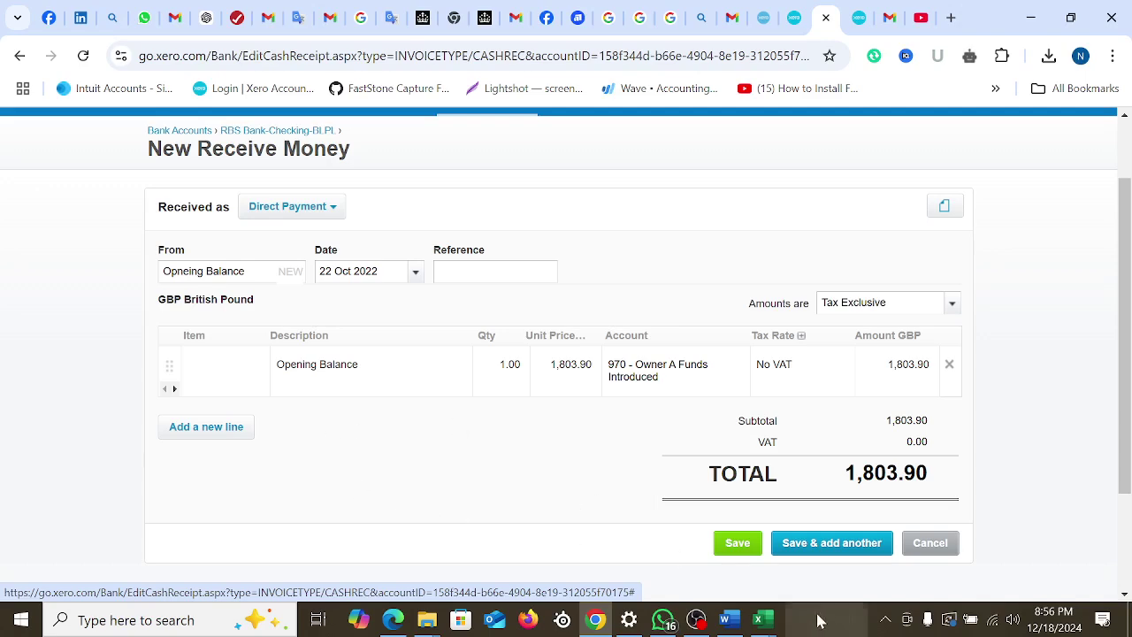
Keep the receipt type as Direct Payment, save the Receive Money transaction and check it in the account's transactions
click(335, 209)
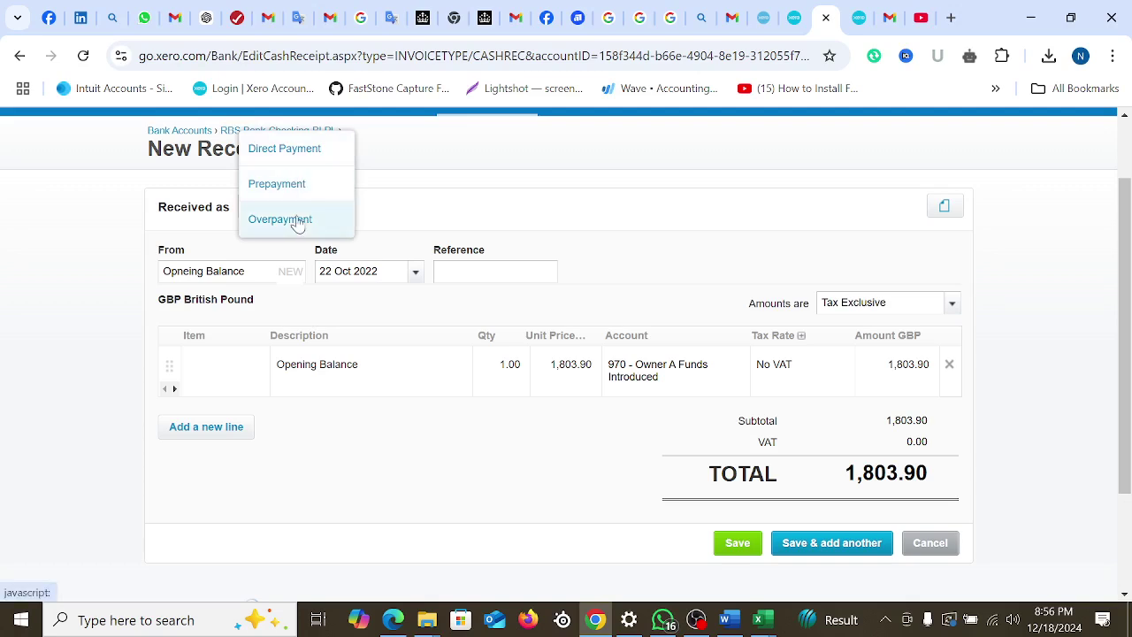
click(292, 152)
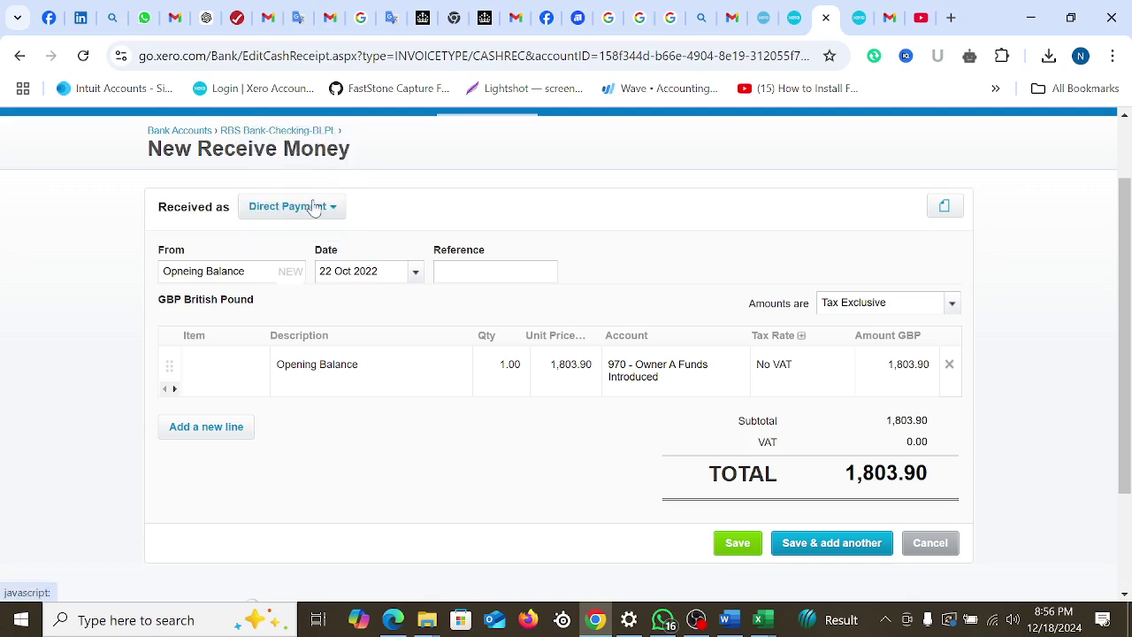
click(736, 545)
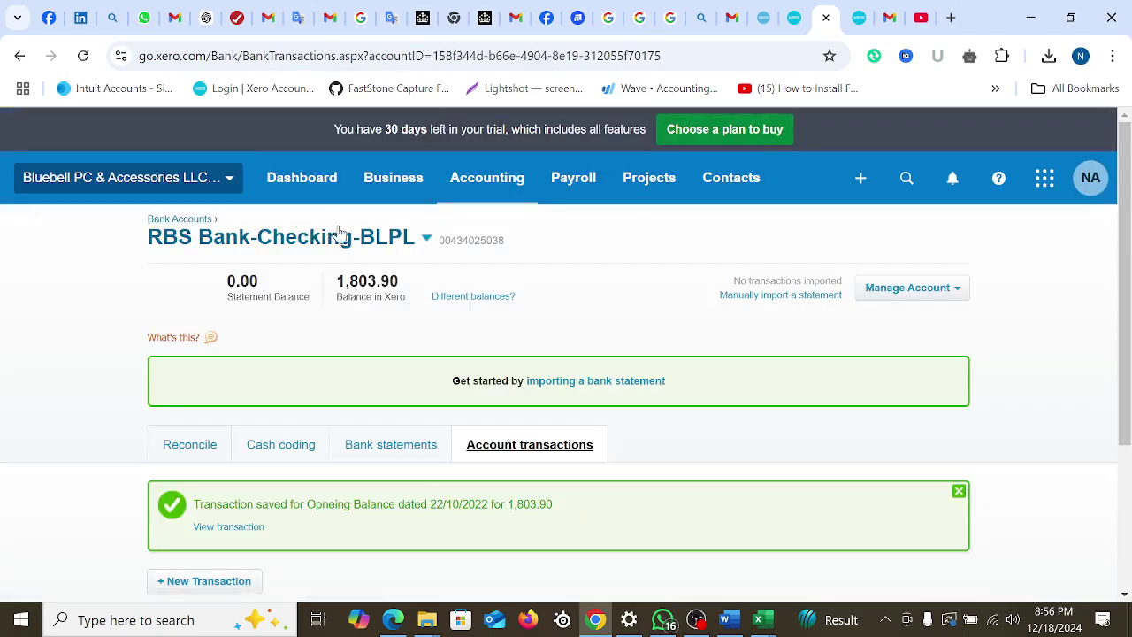
scroll(445, 381, down, 3)
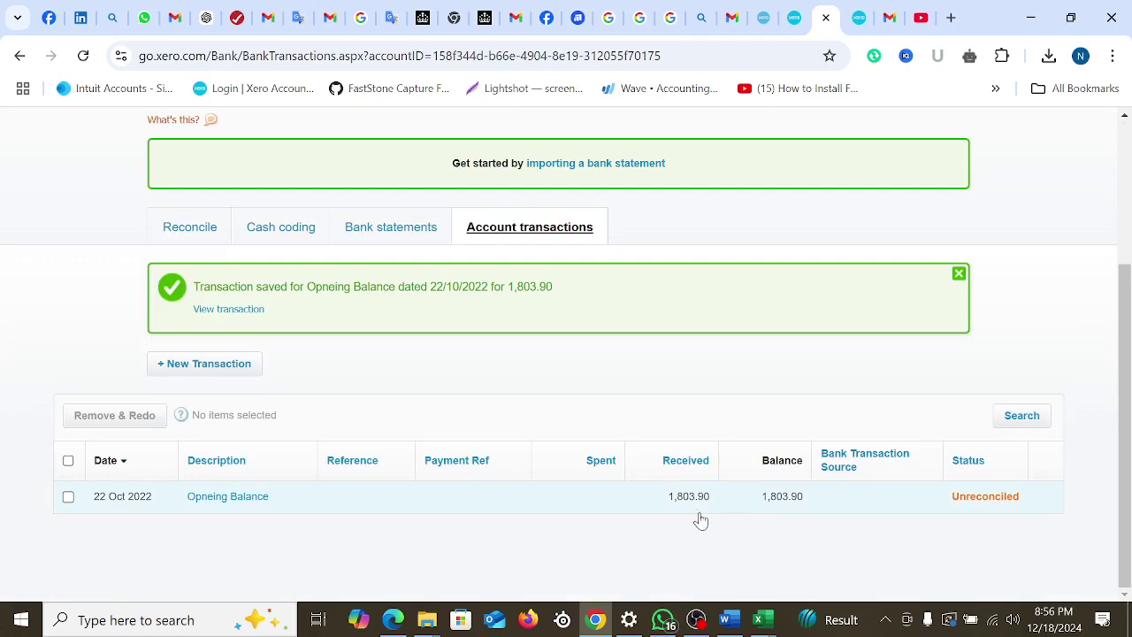
scroll(646, 359, up, 3)
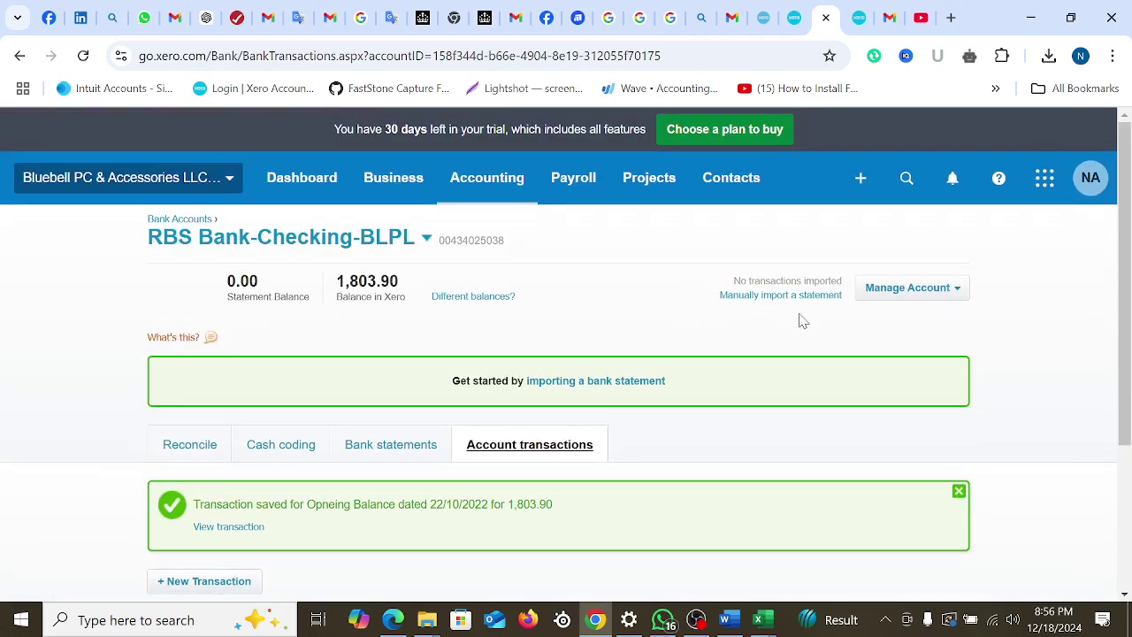
Start a new Spend Money transaction paid from the American Express-Blue Business credit card account
click(861, 178)
scroll(811, 286, down, 2)
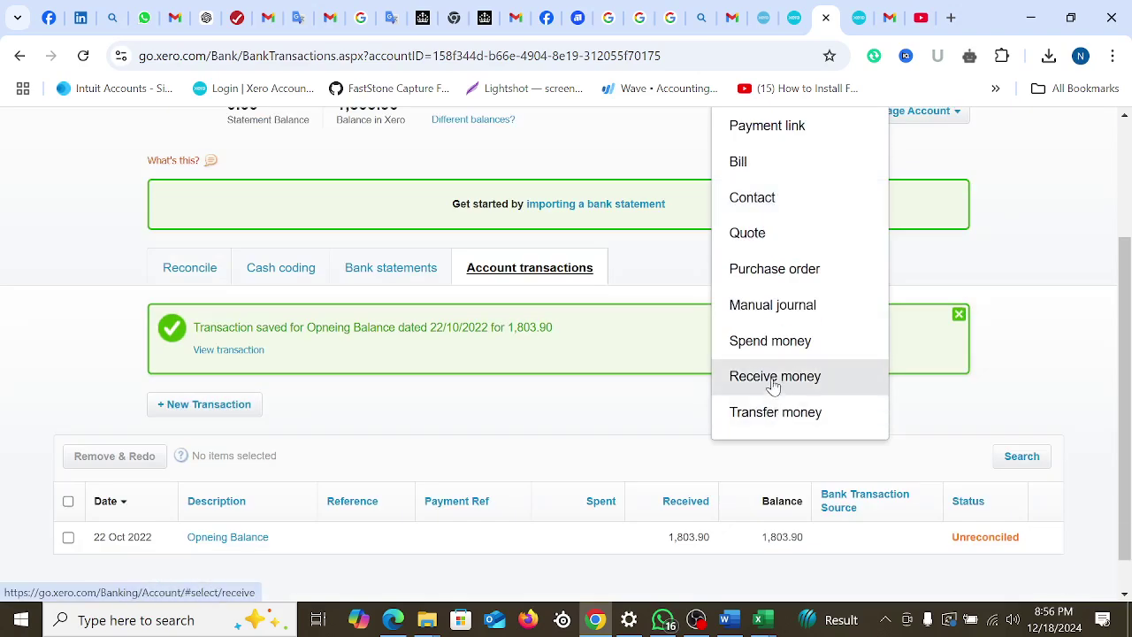
click(767, 345)
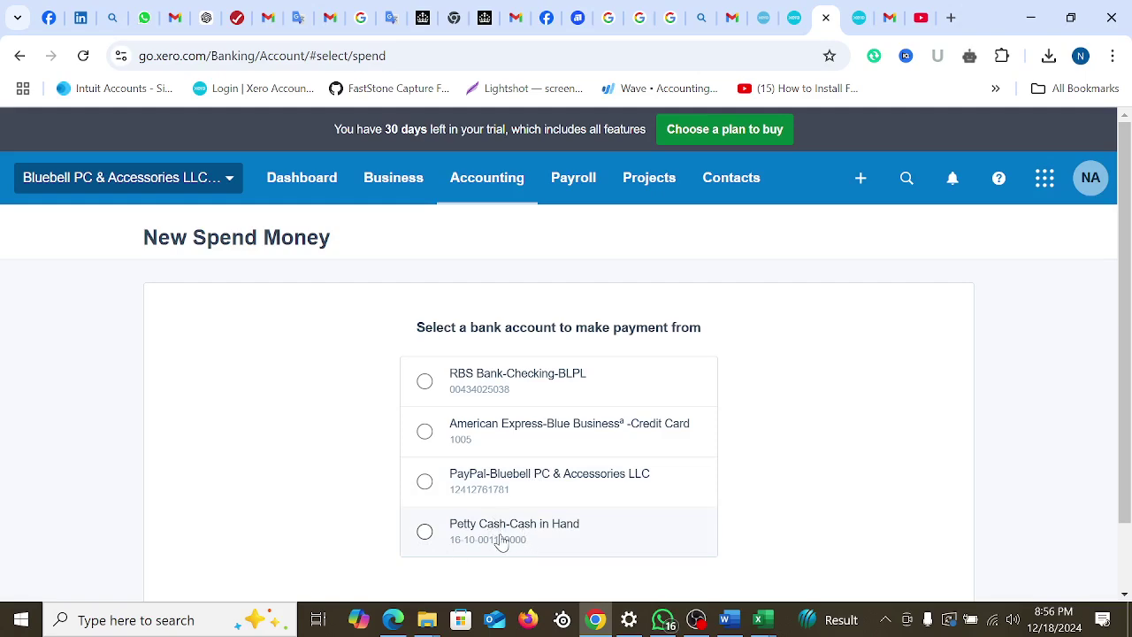
click(498, 436)
scroll(918, 518, down, 1)
click(922, 546)
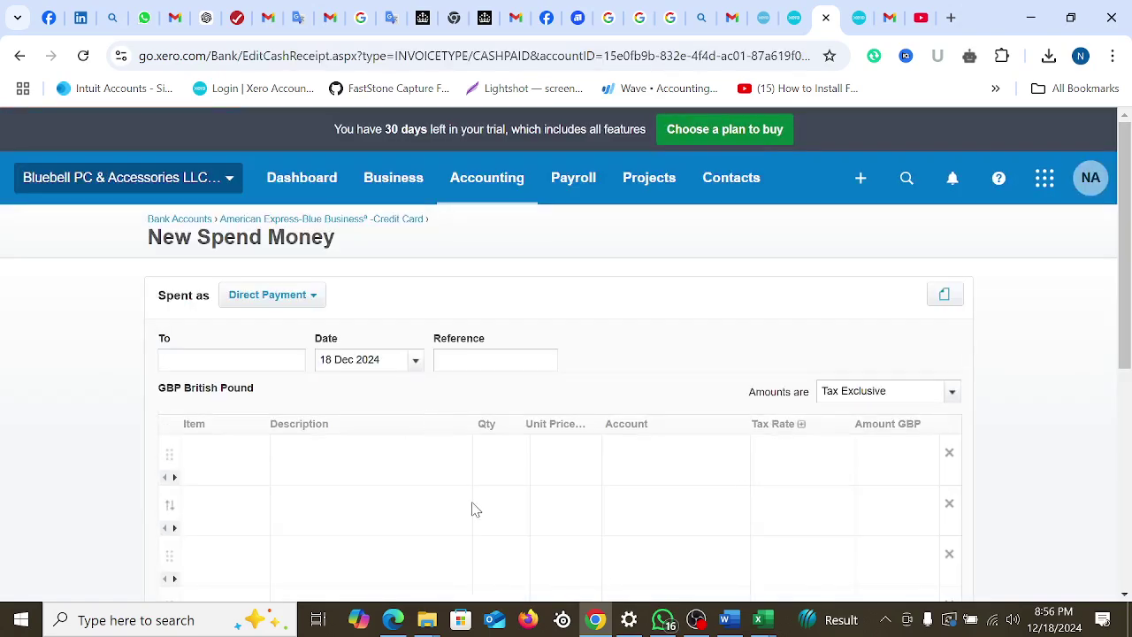
Choose the existing contact Opneing Balance and fill the first line with description Opening Balance and quantity 1
text(Op)
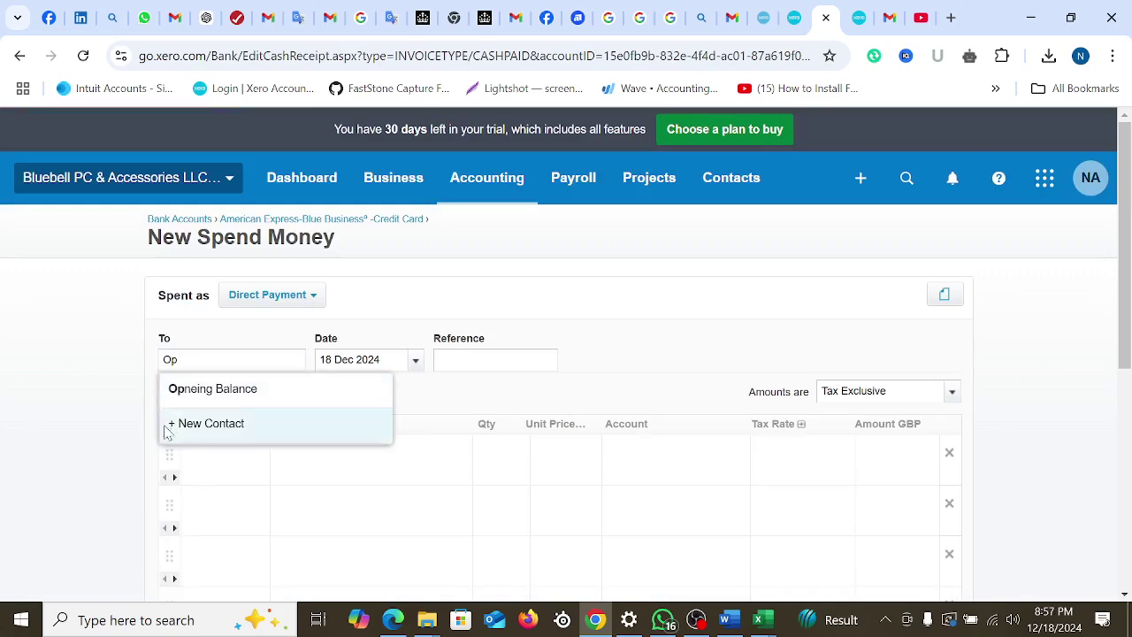
click(207, 395)
click(315, 461)
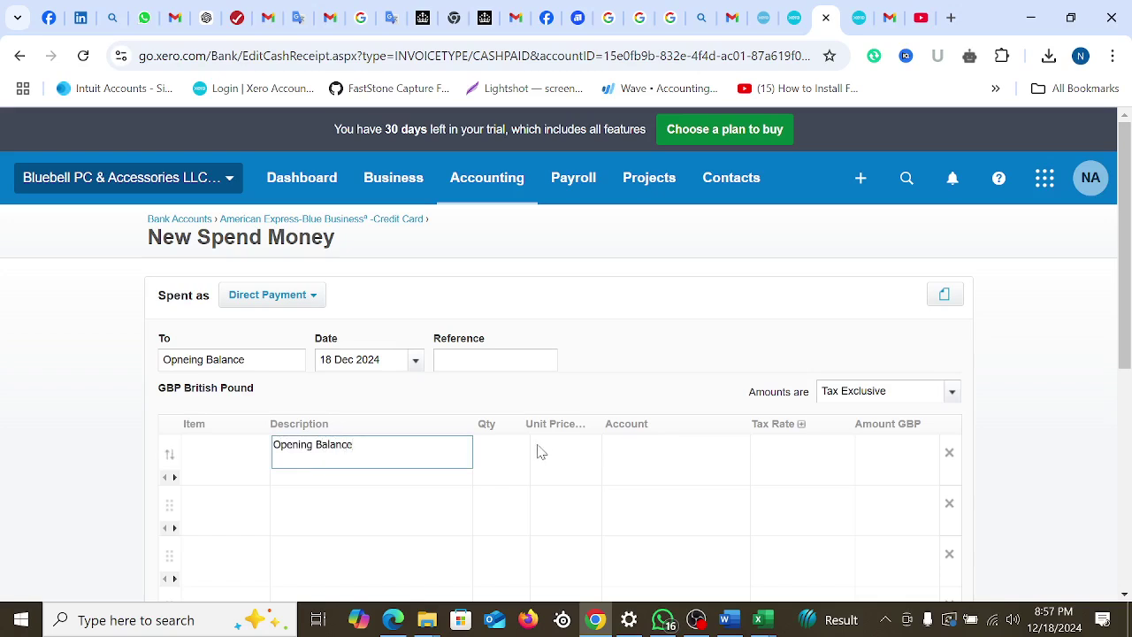
click(502, 456)
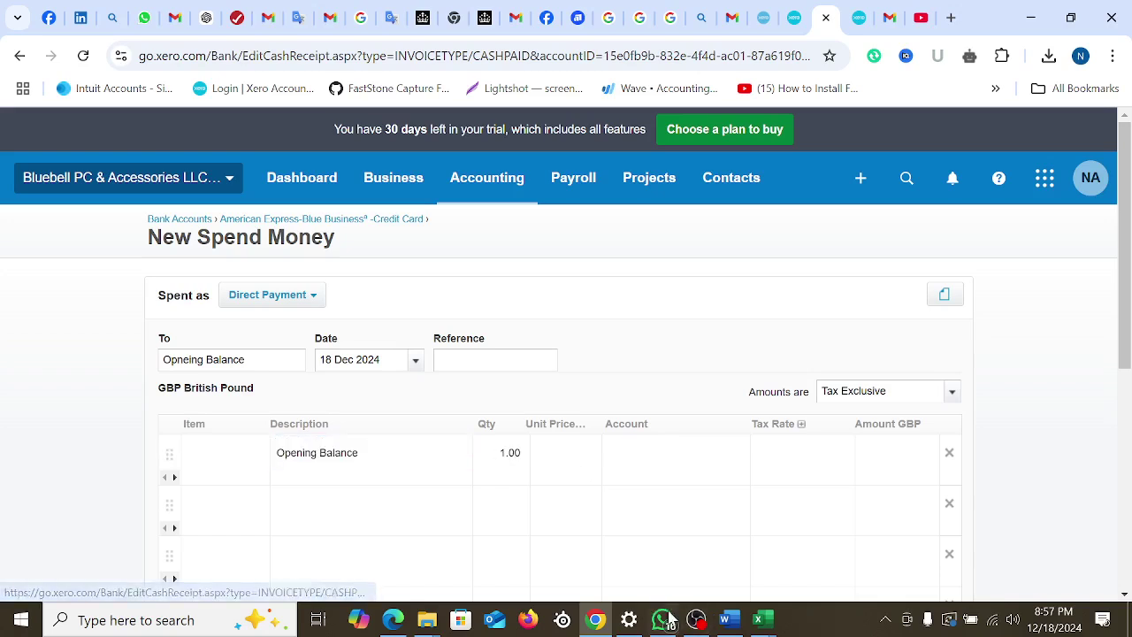
Copy the American Express balance 30,345.10 from the Word document into the line item's unit price in Xero
click(729, 620)
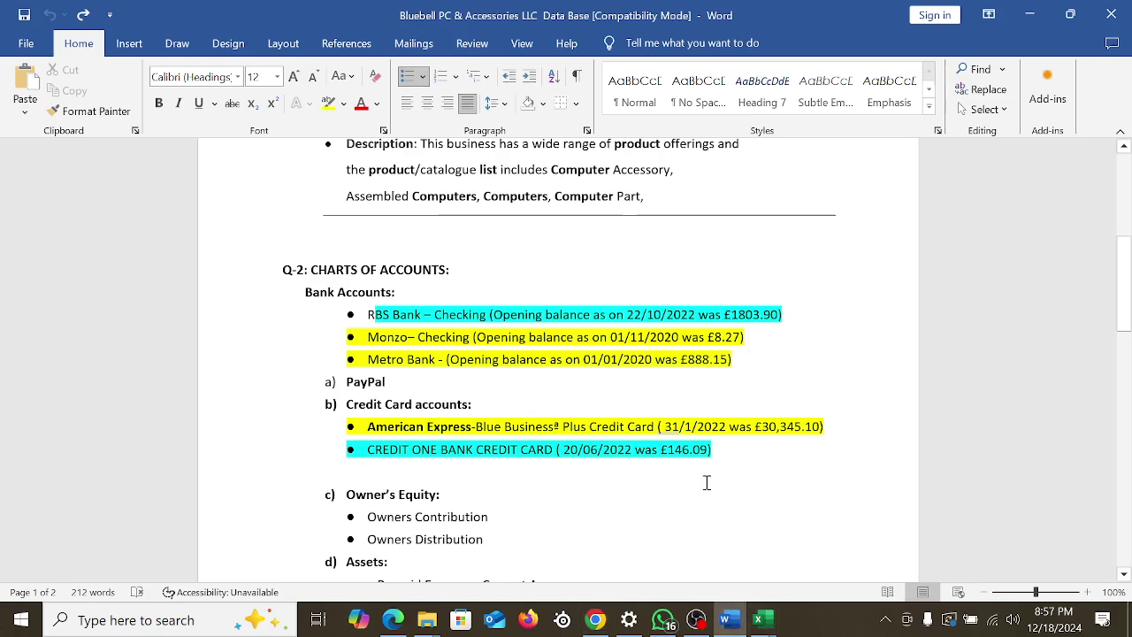
click(730, 427)
drag(766, 427, 820, 427)
key(ctrl+c)
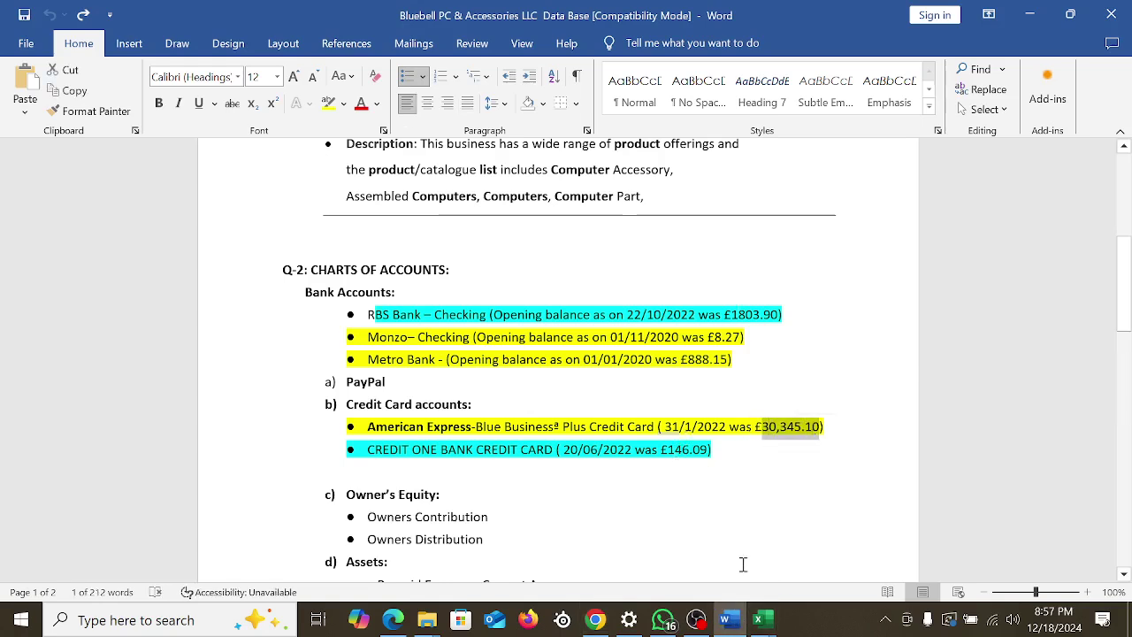
click(595, 620)
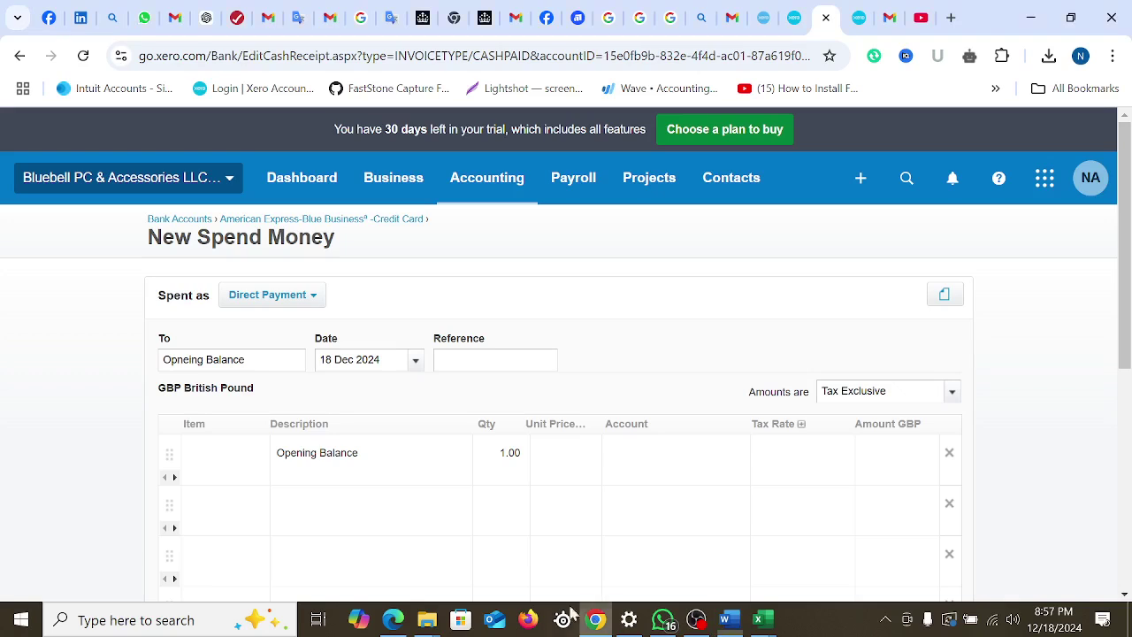
click(561, 454)
key(ctrl+v)
Assign the credit card opening balance line to account 970 - Owner A Funds Introduced and remove spare empty lines
click(667, 461)
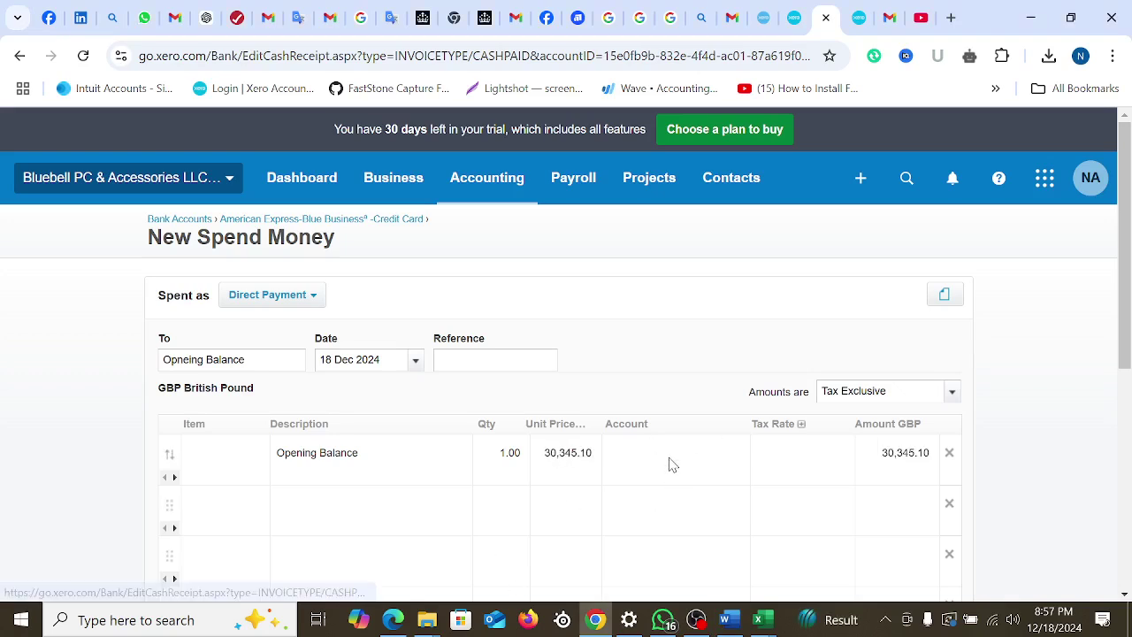
text(9)
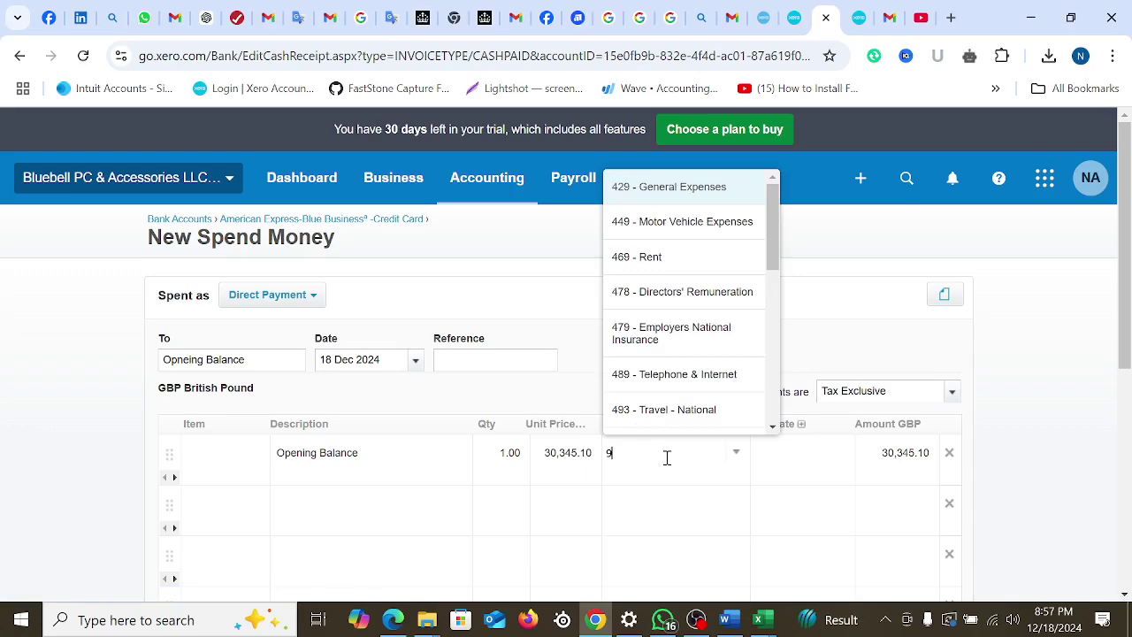
text(70)
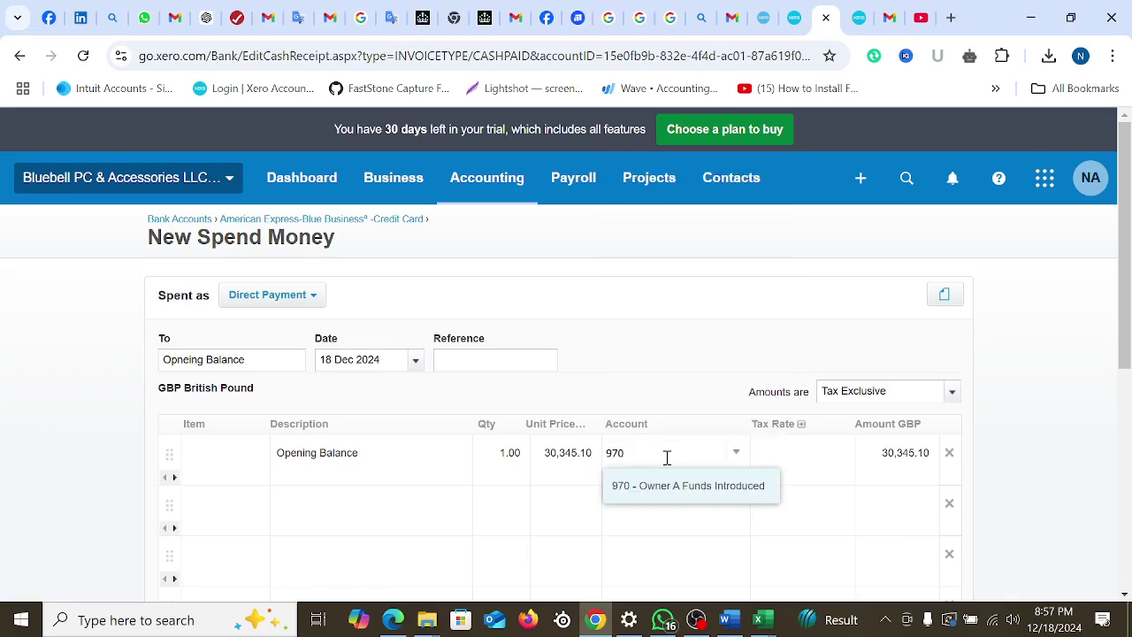
click(712, 493)
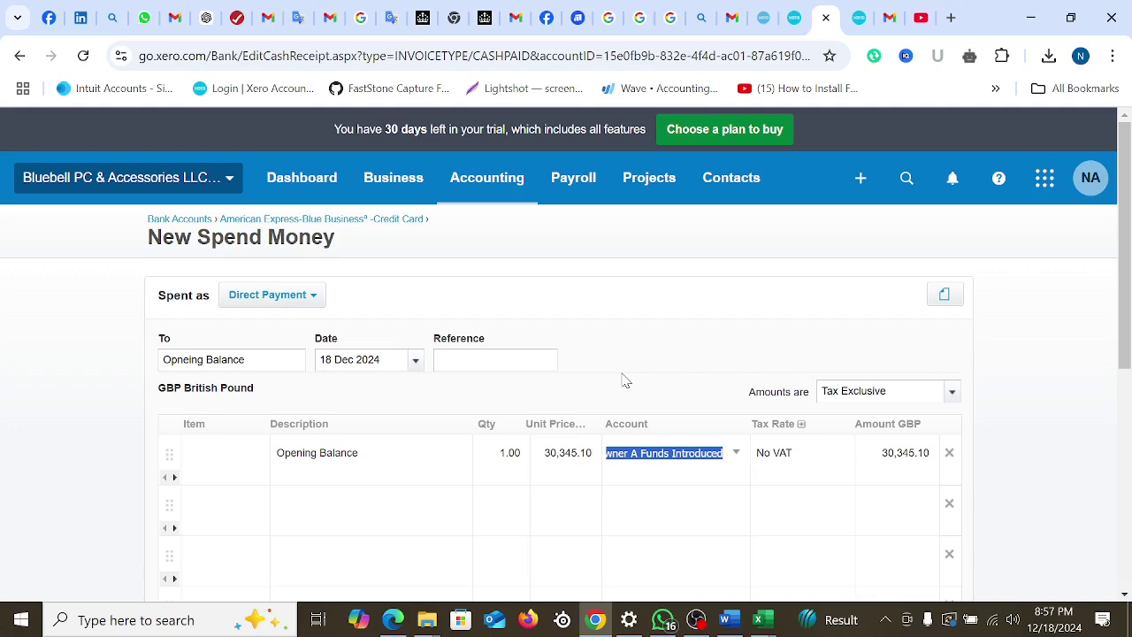
click(951, 511)
click(950, 506)
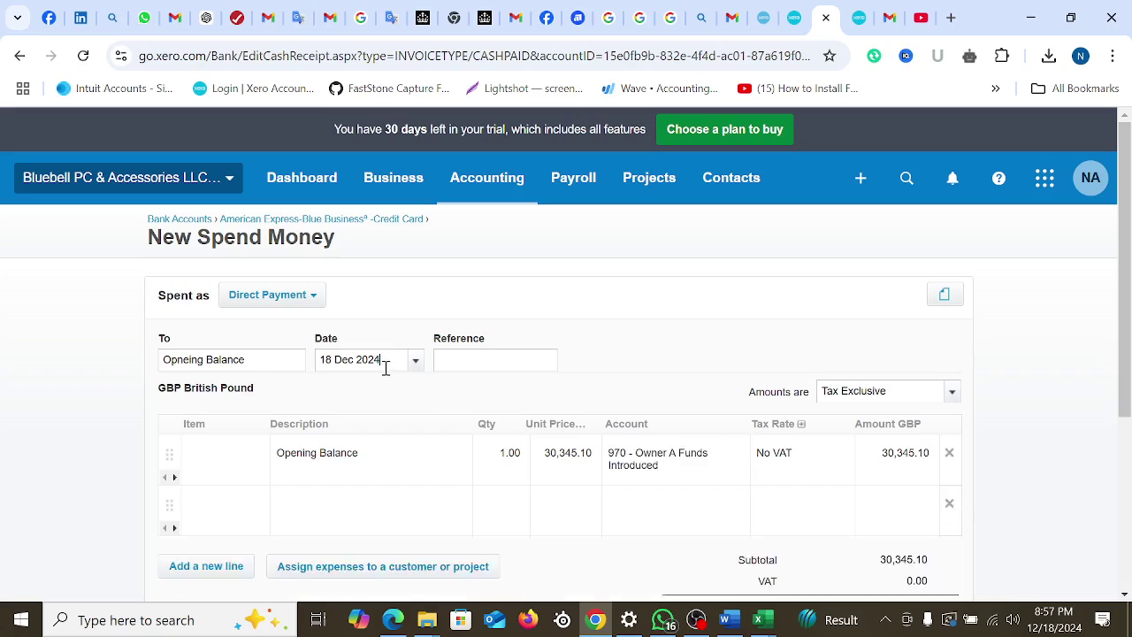
Date the credit card opening balance transaction 31 Jan 2022 as given in the Word document, and save it
click(725, 620)
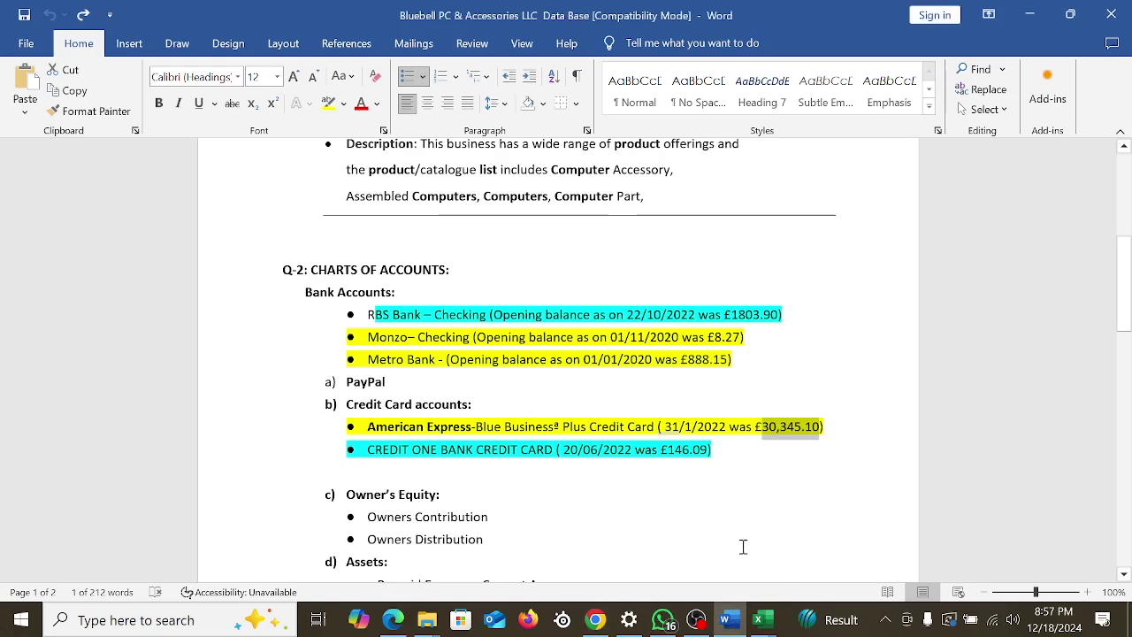
drag(665, 427, 726, 427)
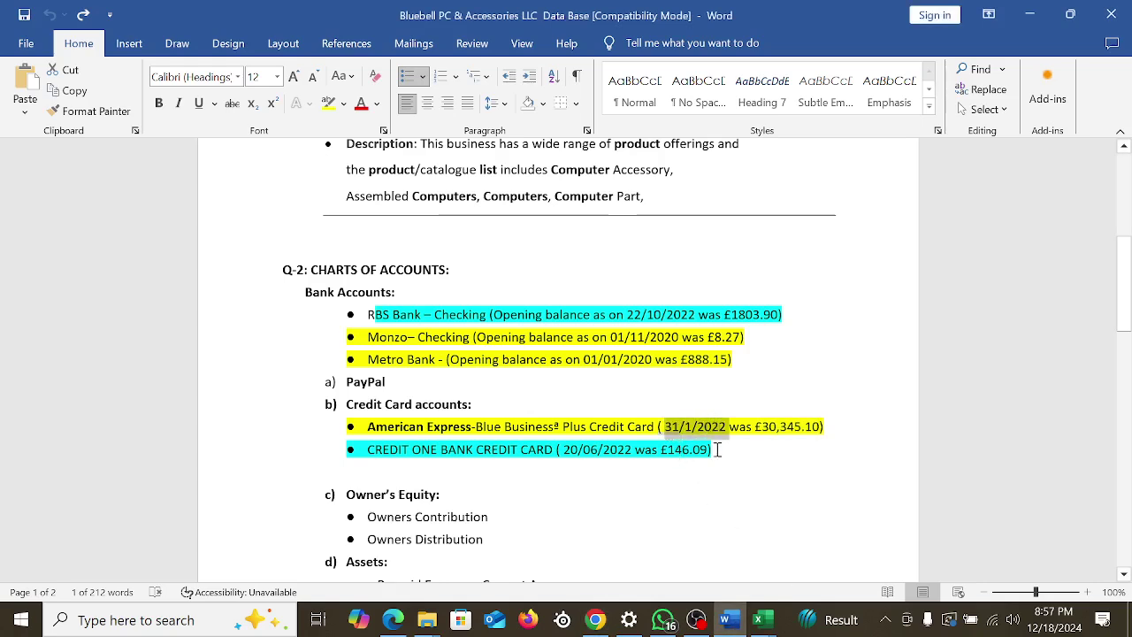
click(596, 620)
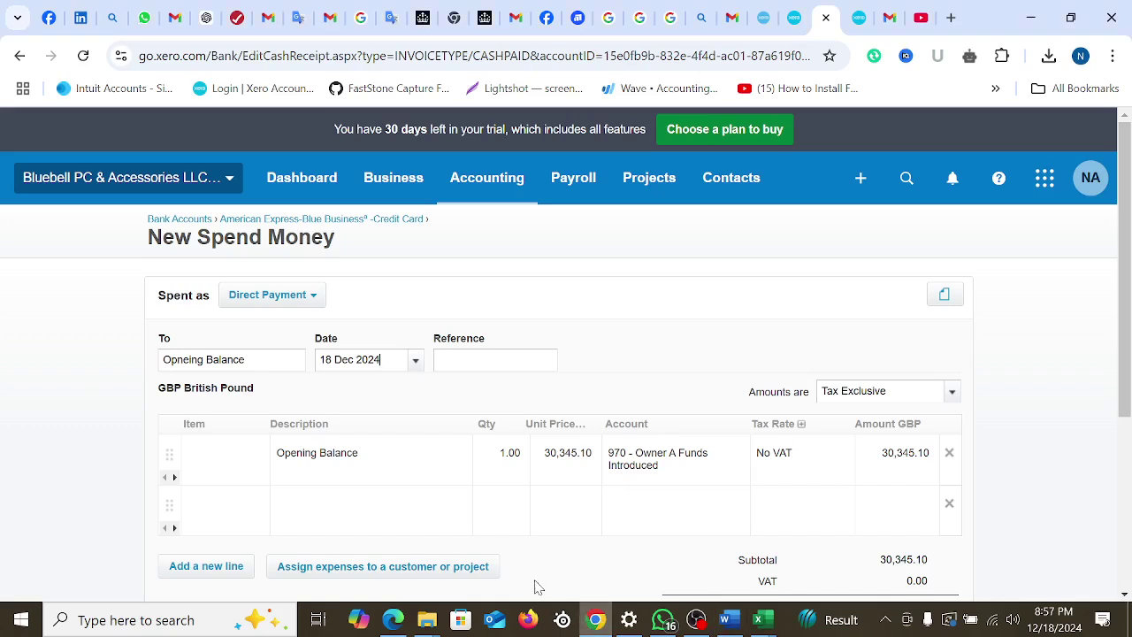
click(414, 360)
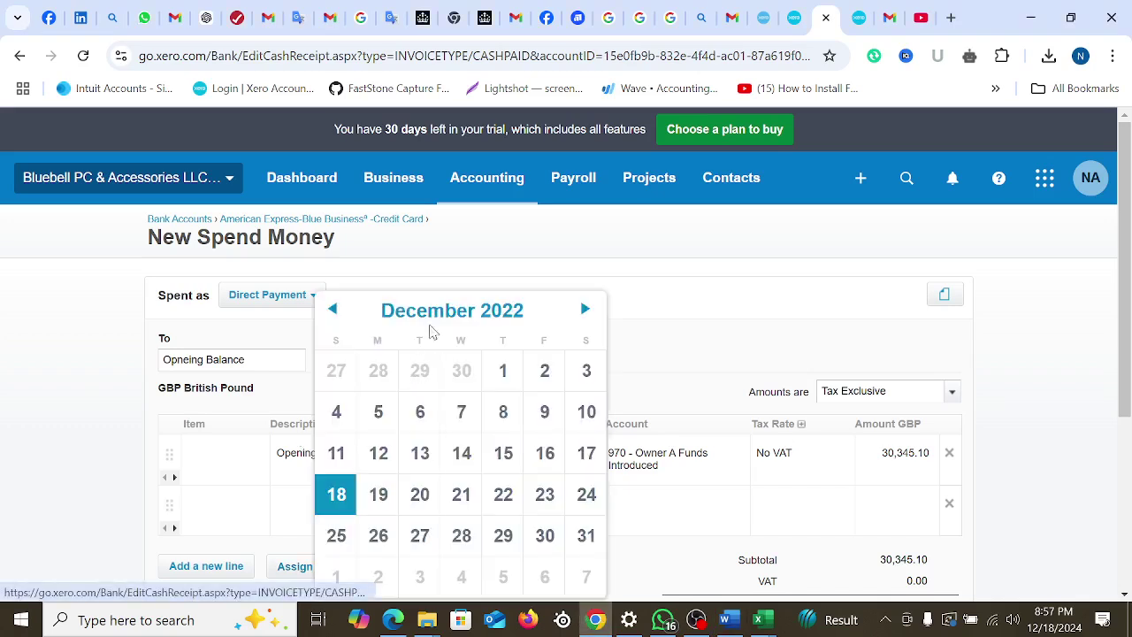
click(428, 311)
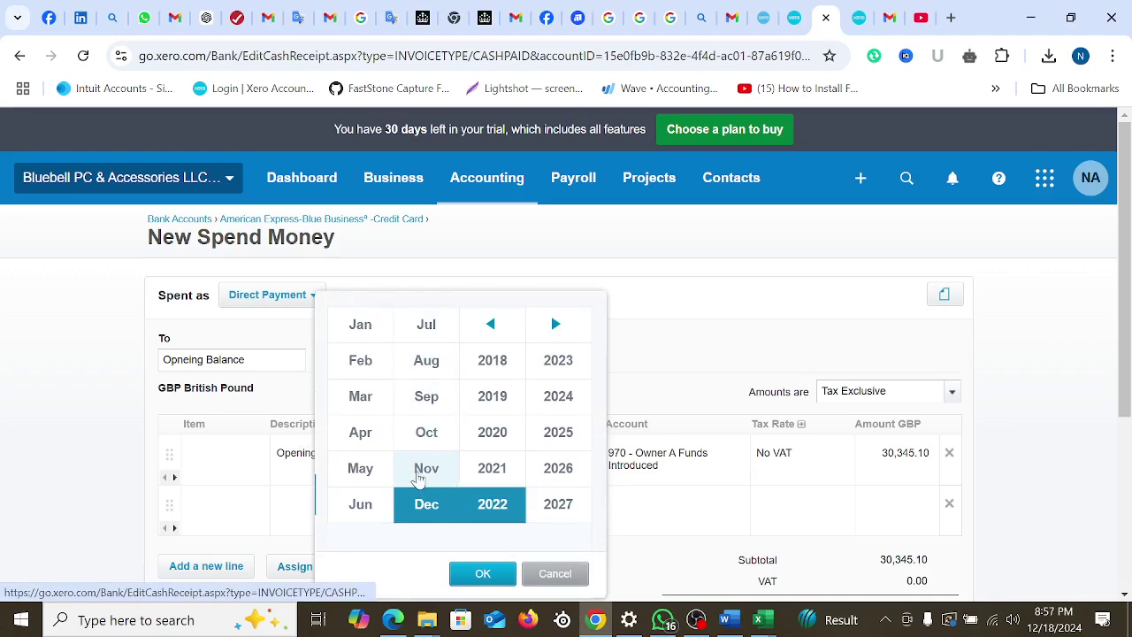
click(361, 325)
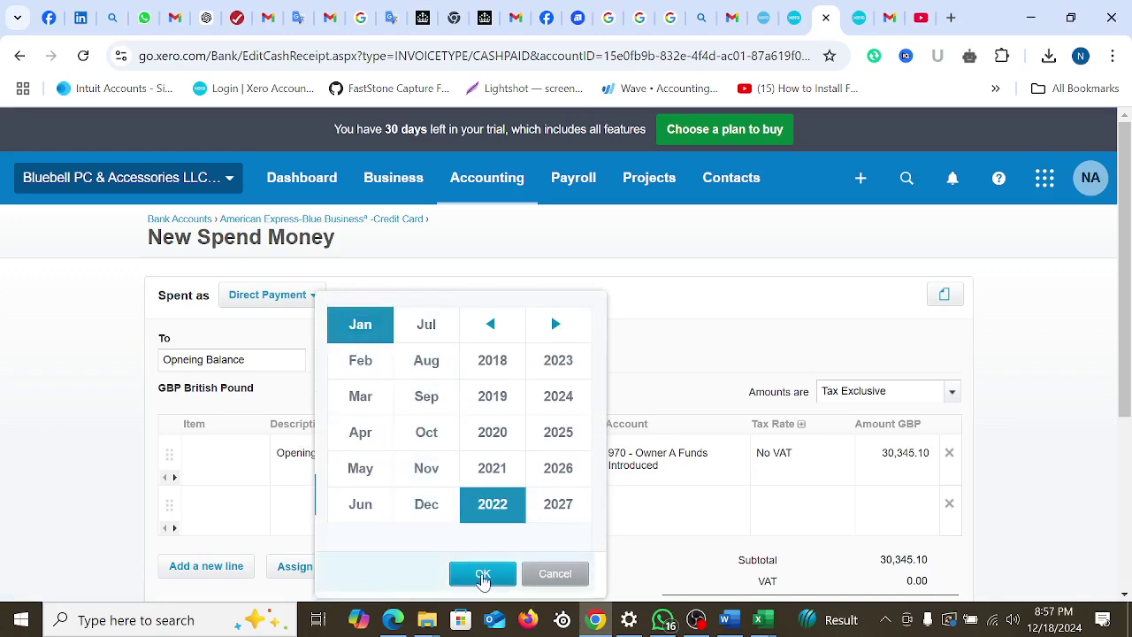
click(483, 574)
click(378, 576)
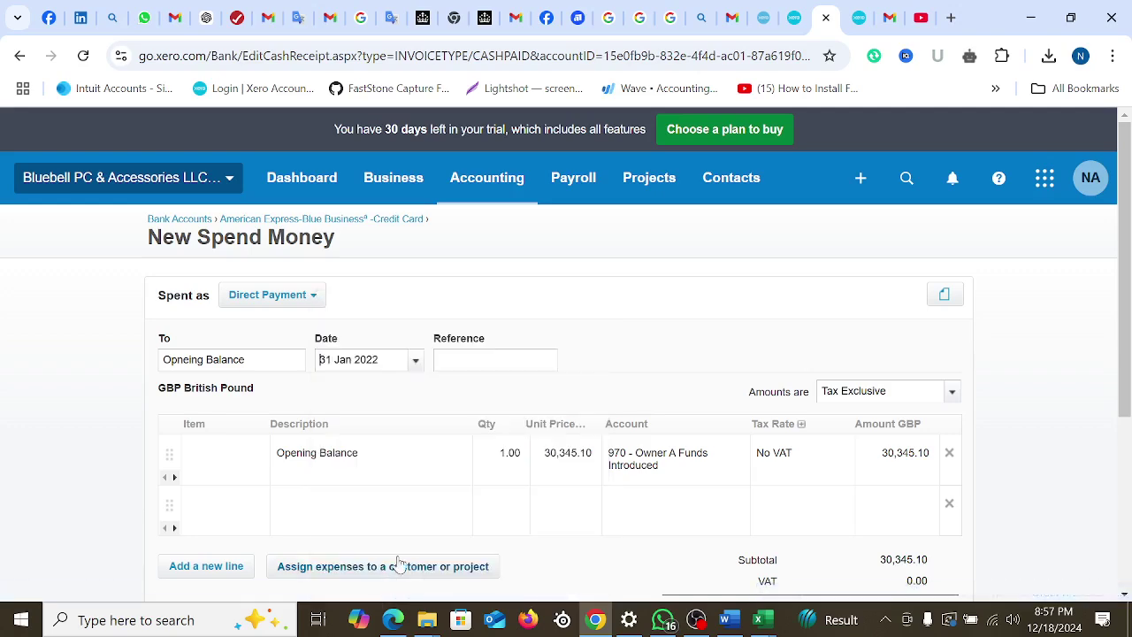
scroll(575, 398, down, 3)
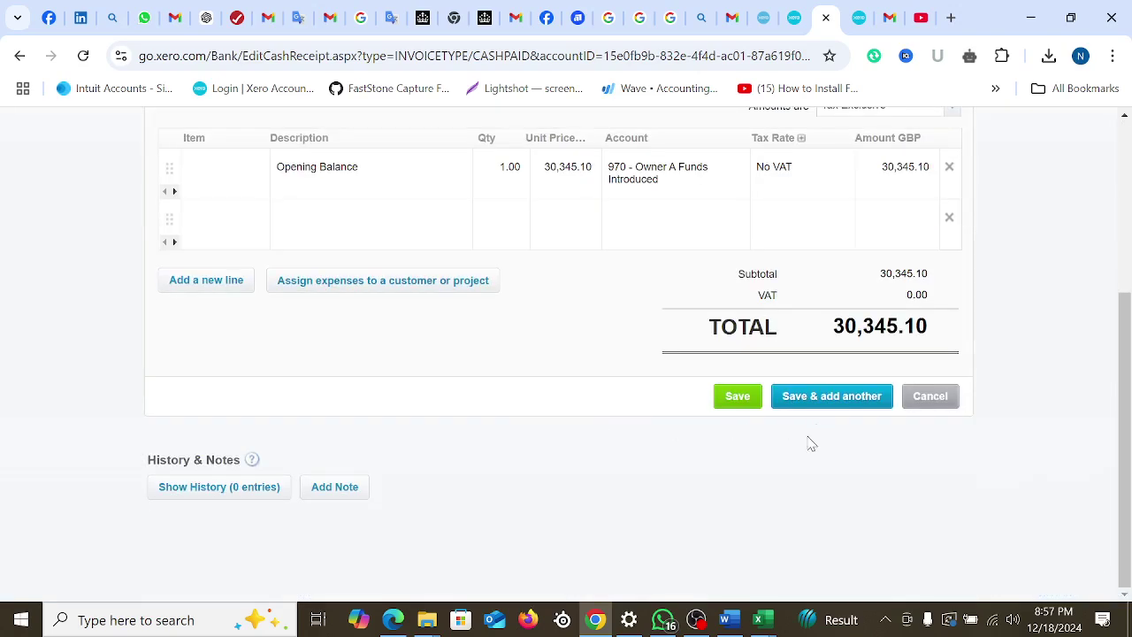
scroll(778, 460, up, 1)
click(737, 485)
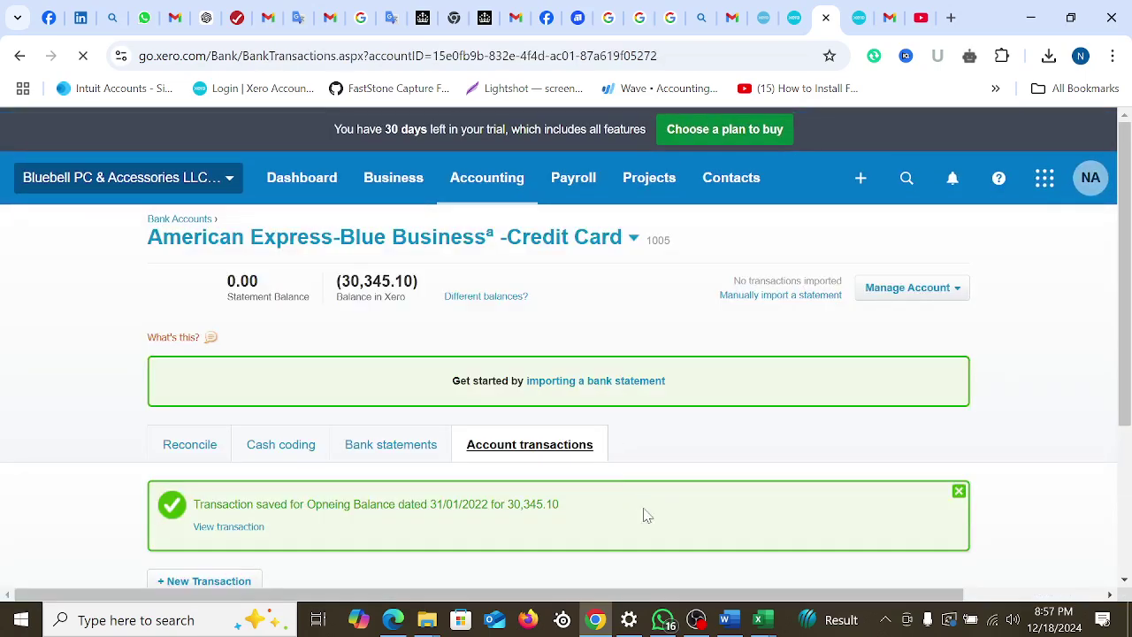
Check the PayPal entry in the Word document's account list and start a new money transfer in Xero
click(728, 620)
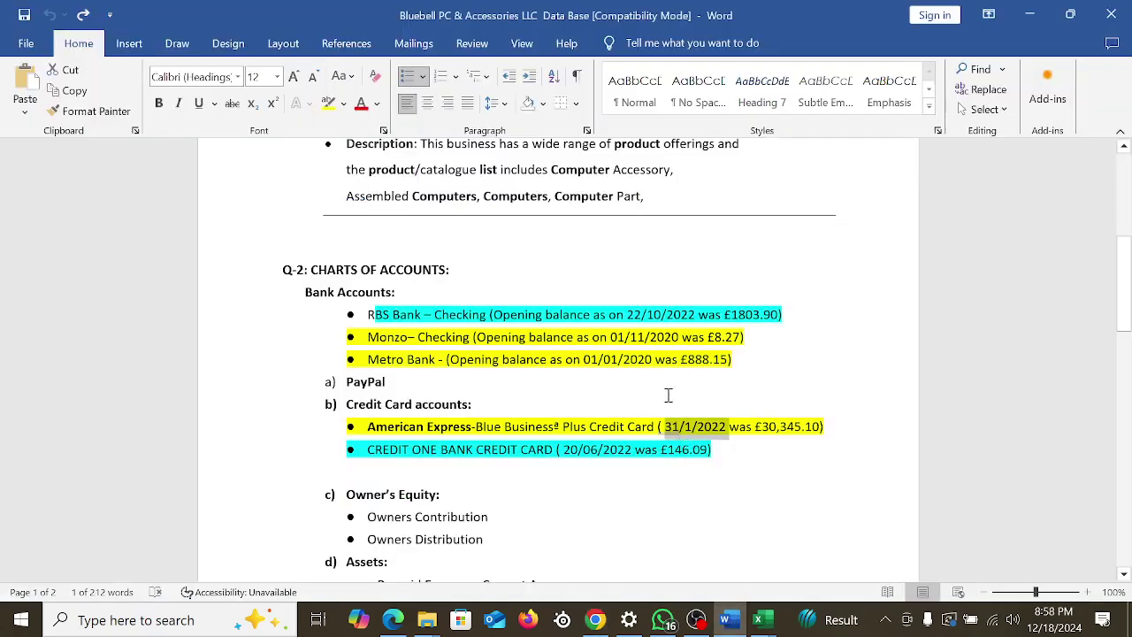
click(657, 360)
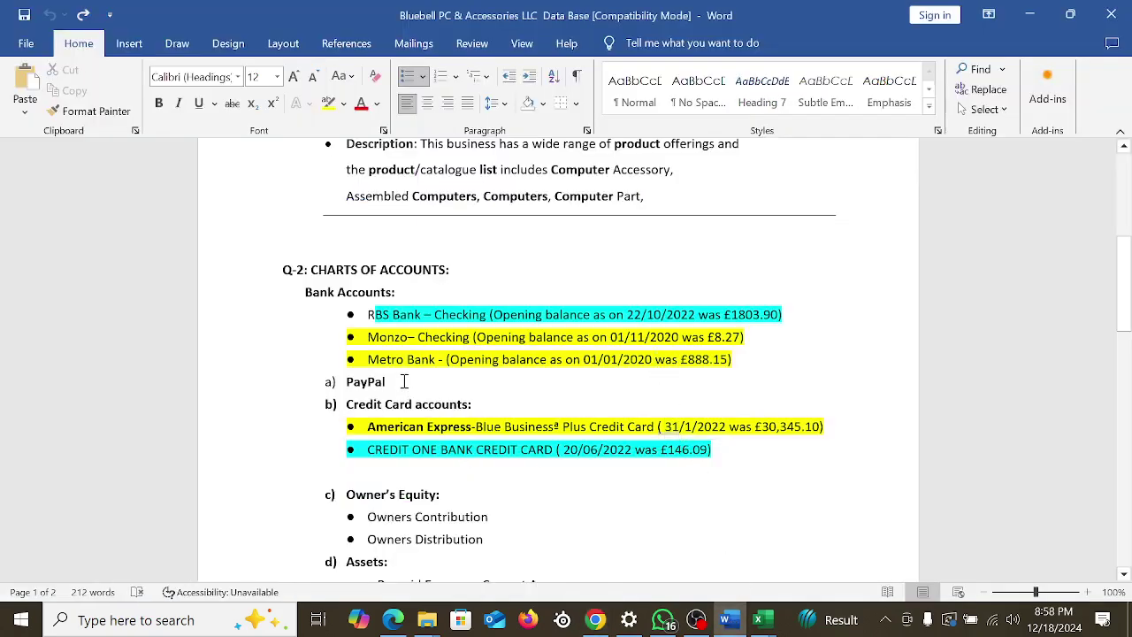
click(336, 386)
click(375, 381)
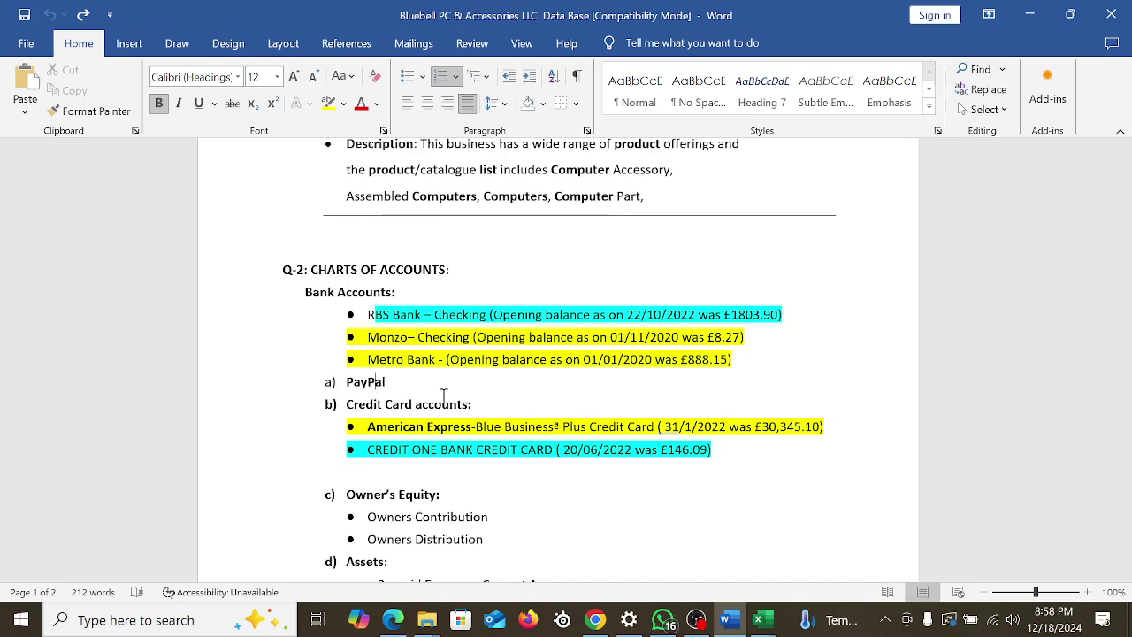
scroll(444, 395, up, 1)
click(595, 620)
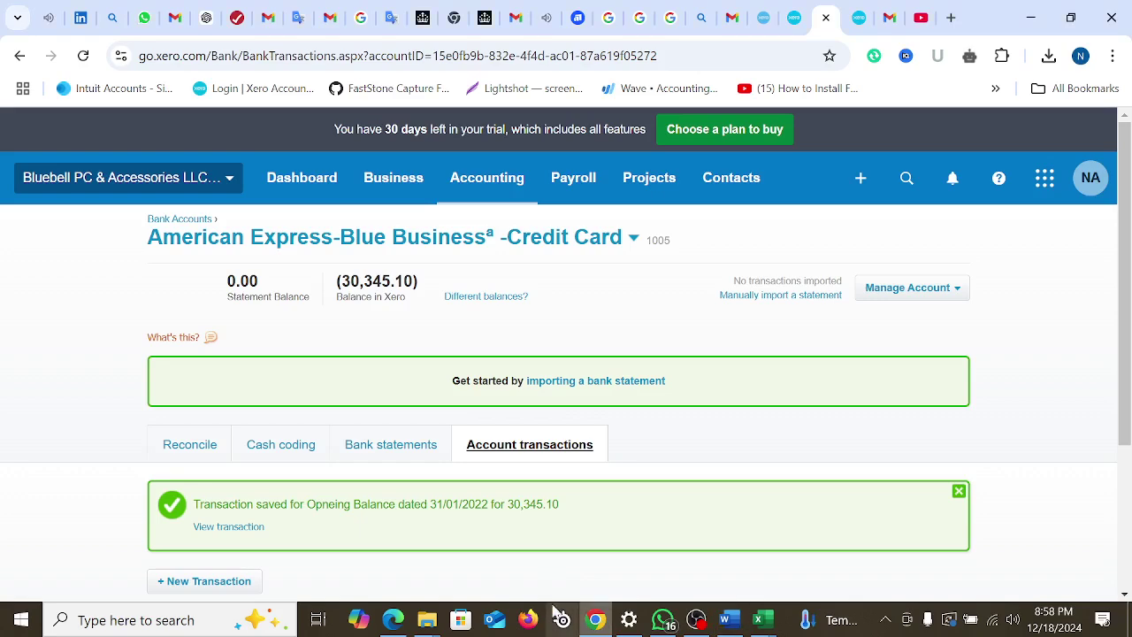
click(862, 177)
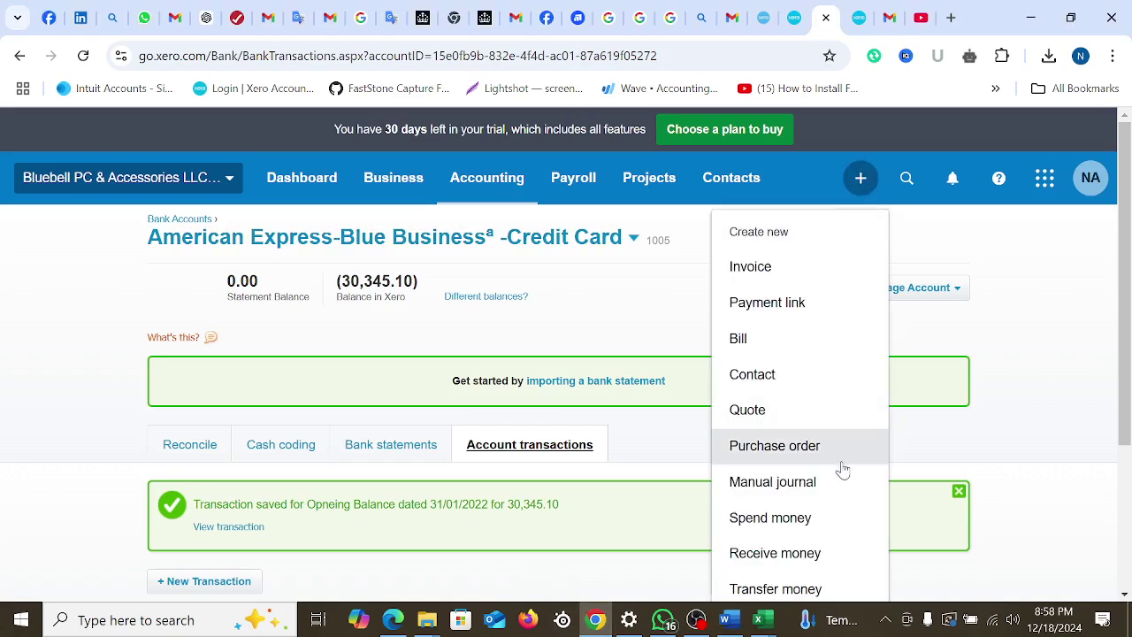
scroll(796, 442, down, 2)
click(771, 414)
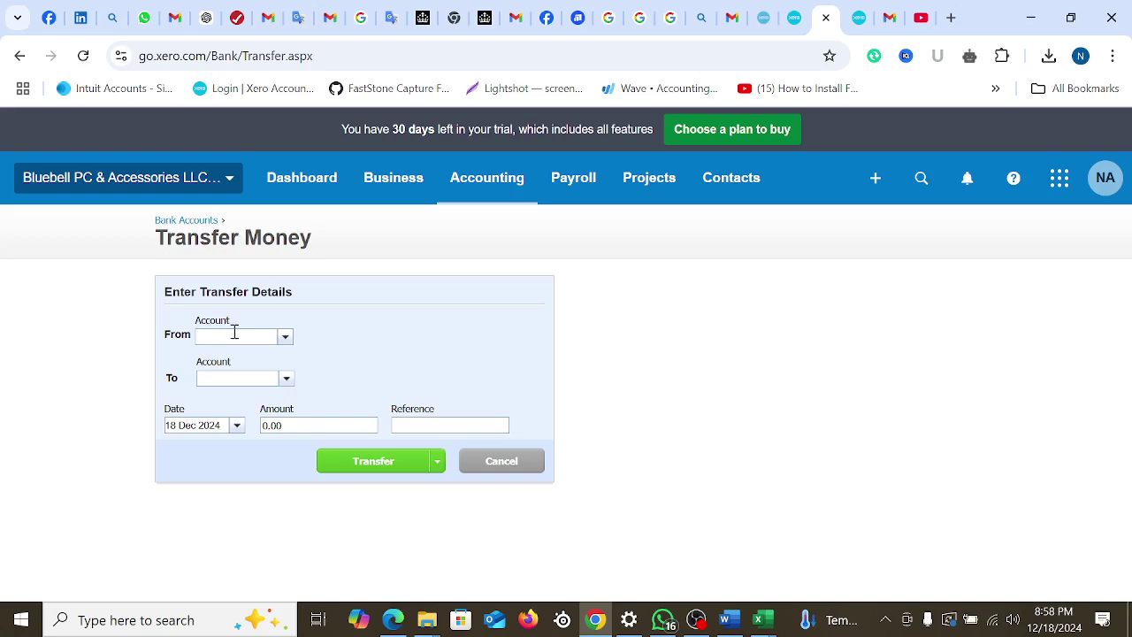
Set the transfer to go from RBS Bank-Checking-BLPL to PayPal-Bluebell PC & Accessories LLC
click(285, 338)
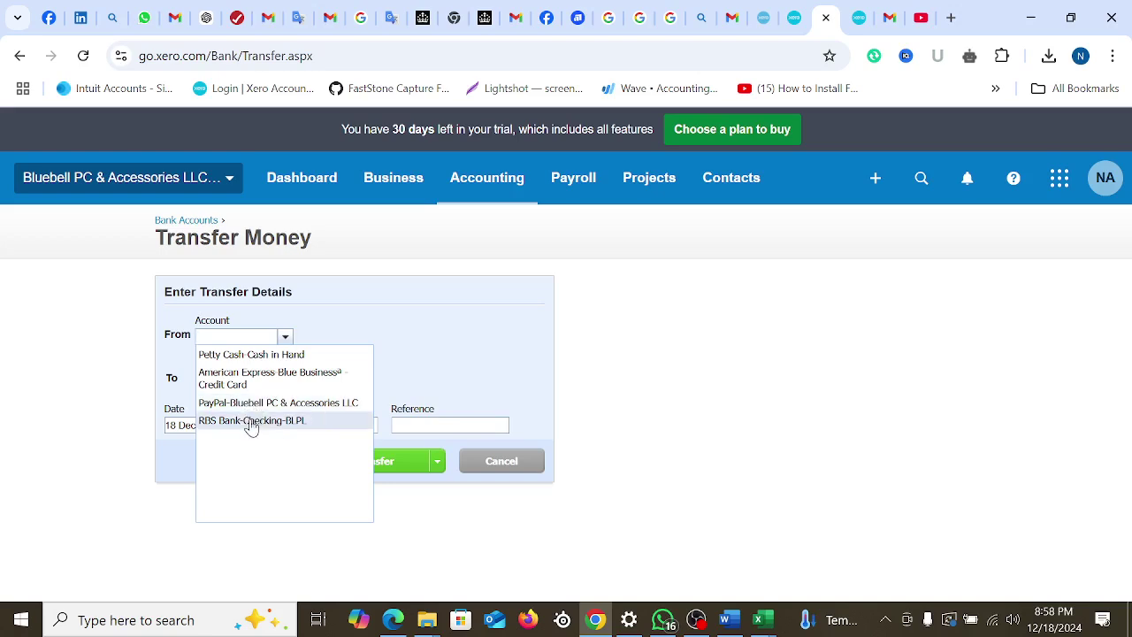
click(252, 422)
click(287, 381)
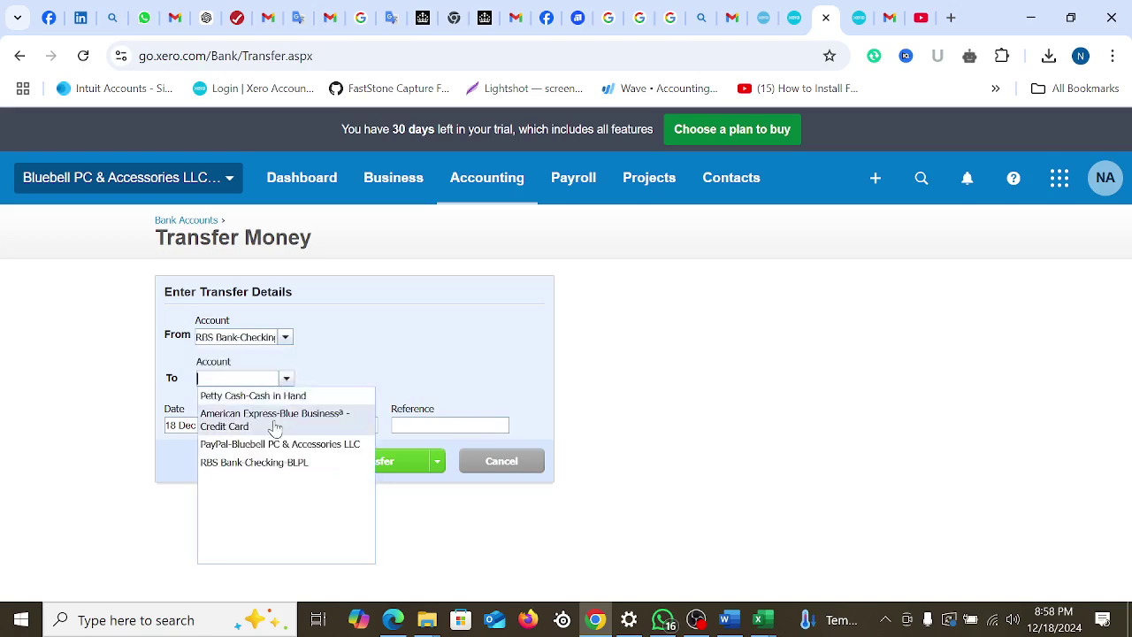
click(253, 445)
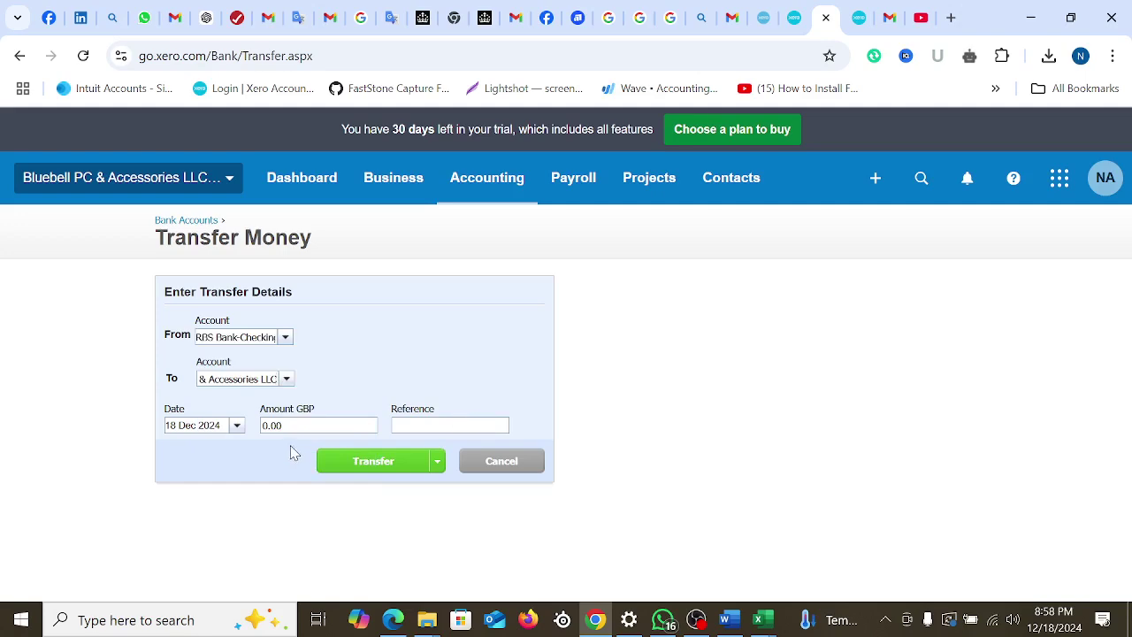
Date the transfer 21 Dec 2023 and set its amount to 254 GBP
click(236, 428)
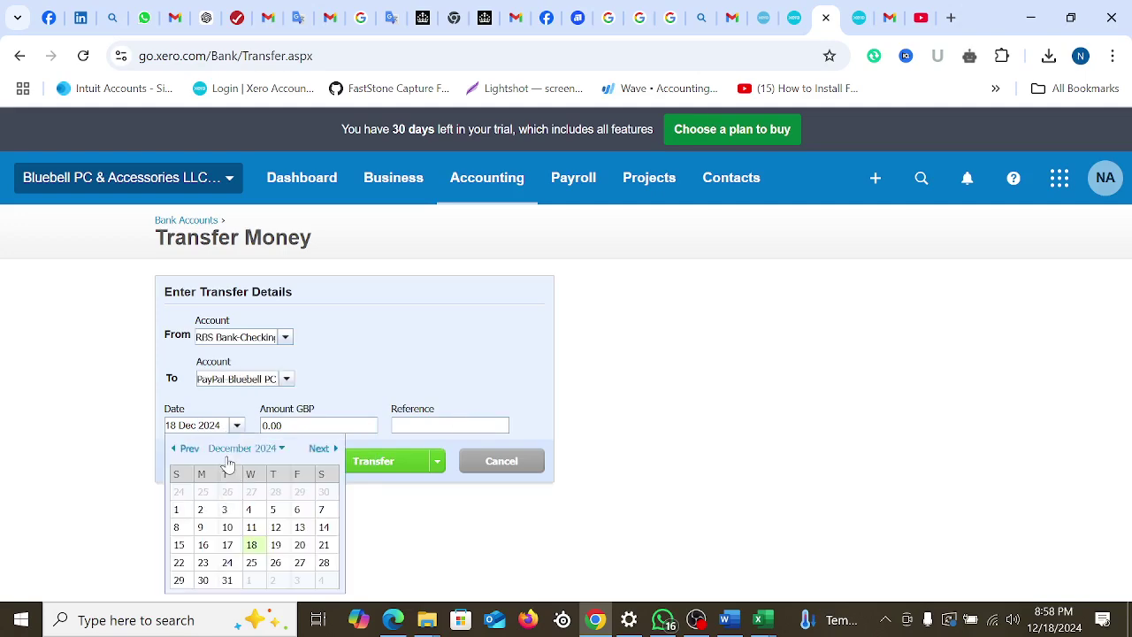
click(277, 449)
click(277, 531)
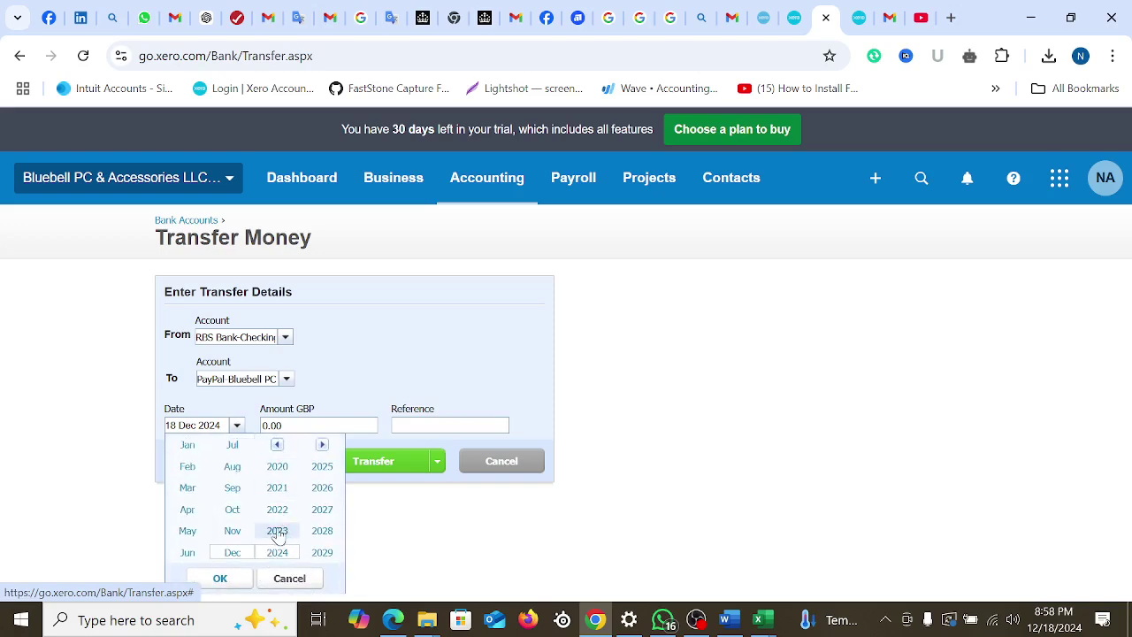
click(220, 577)
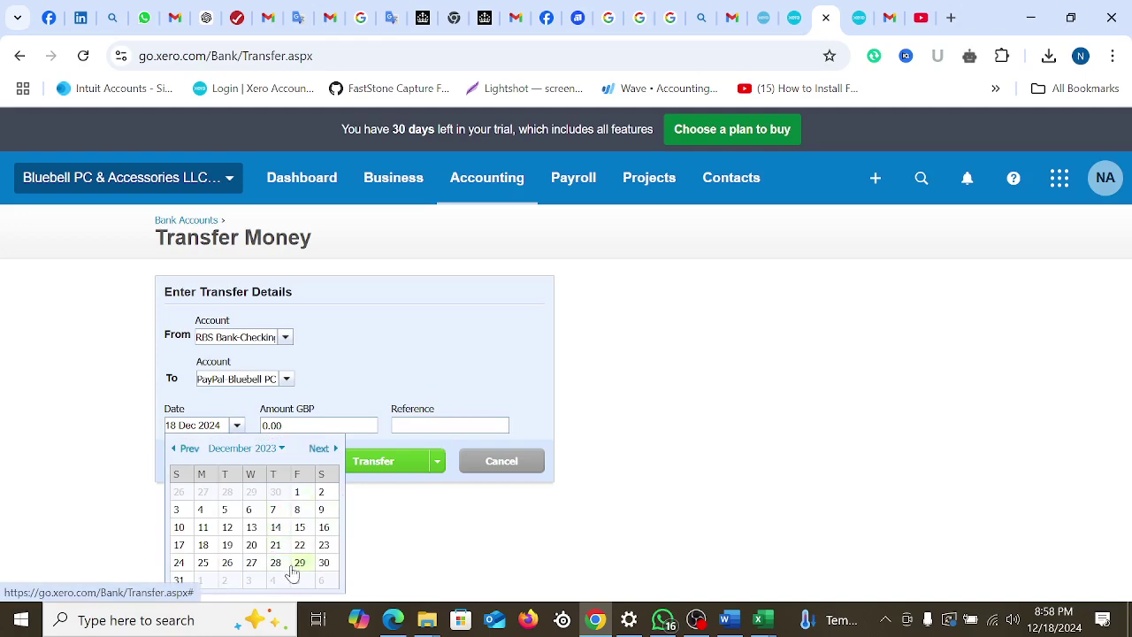
click(276, 545)
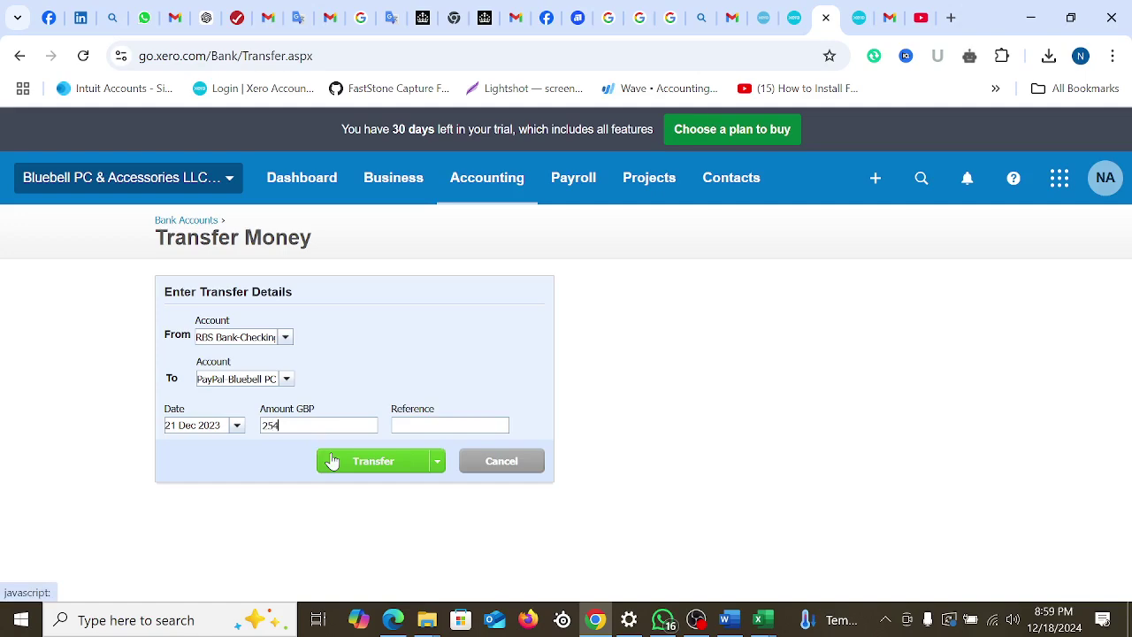
Enter the reference Fund Transfer and submit the transfer
click(415, 425)
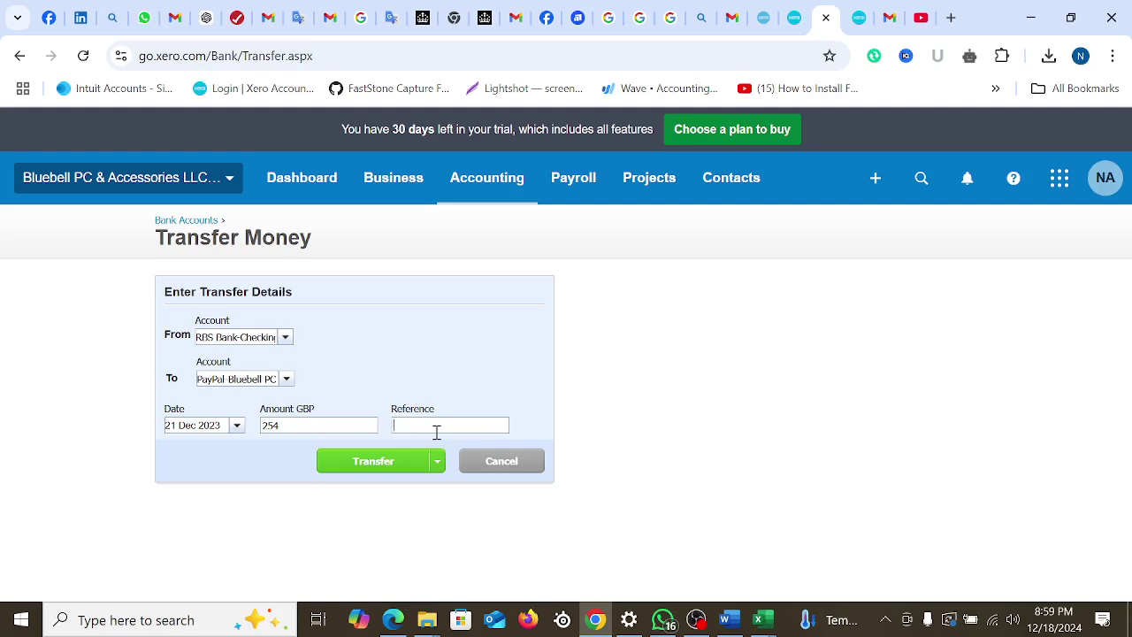
text(Fund Transfer)
click(374, 467)
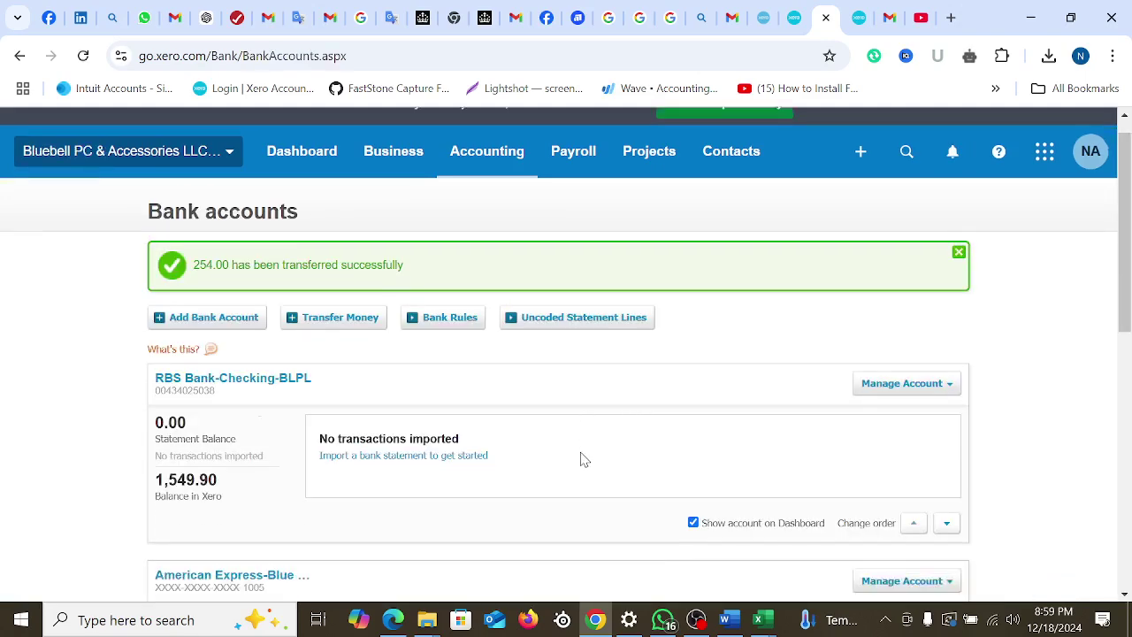
Review the Xero balances of the RBS, American Express and PayPal accounts and dismiss the transfer notice
scroll(579, 463, down, 3)
scroll(242, 374, down, 1)
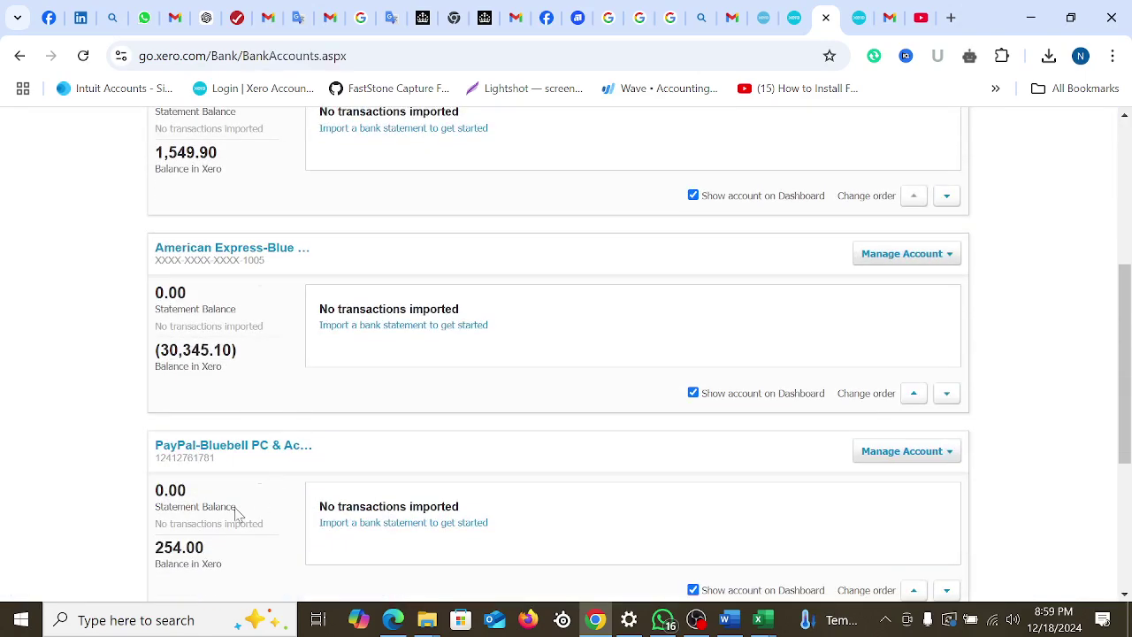
scroll(182, 566, up, 3)
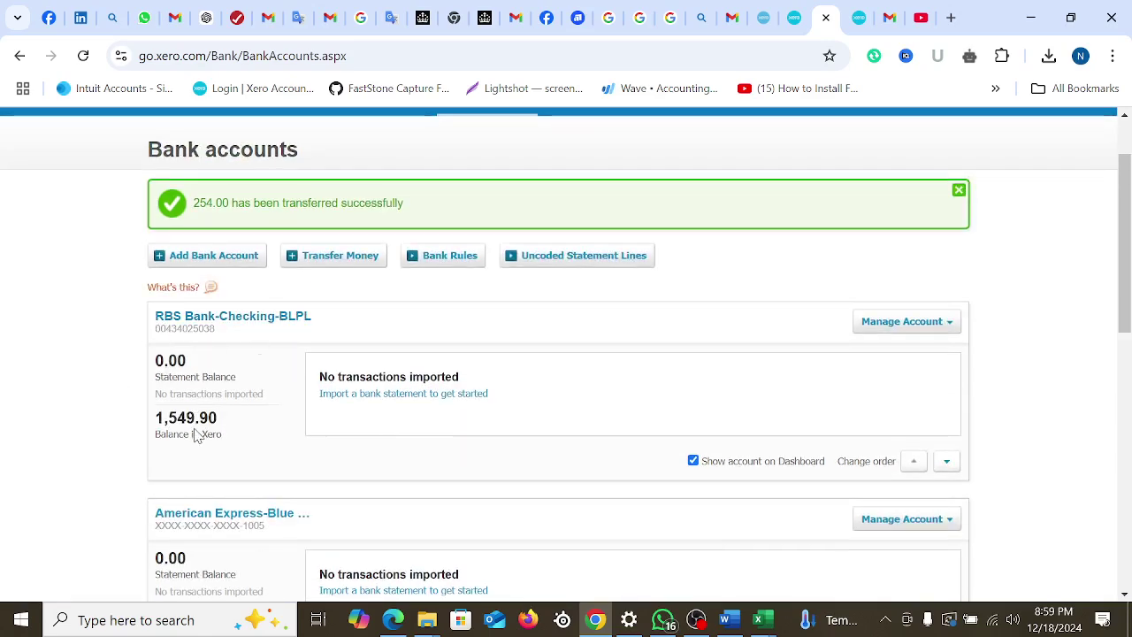
scroll(196, 435, down, 2)
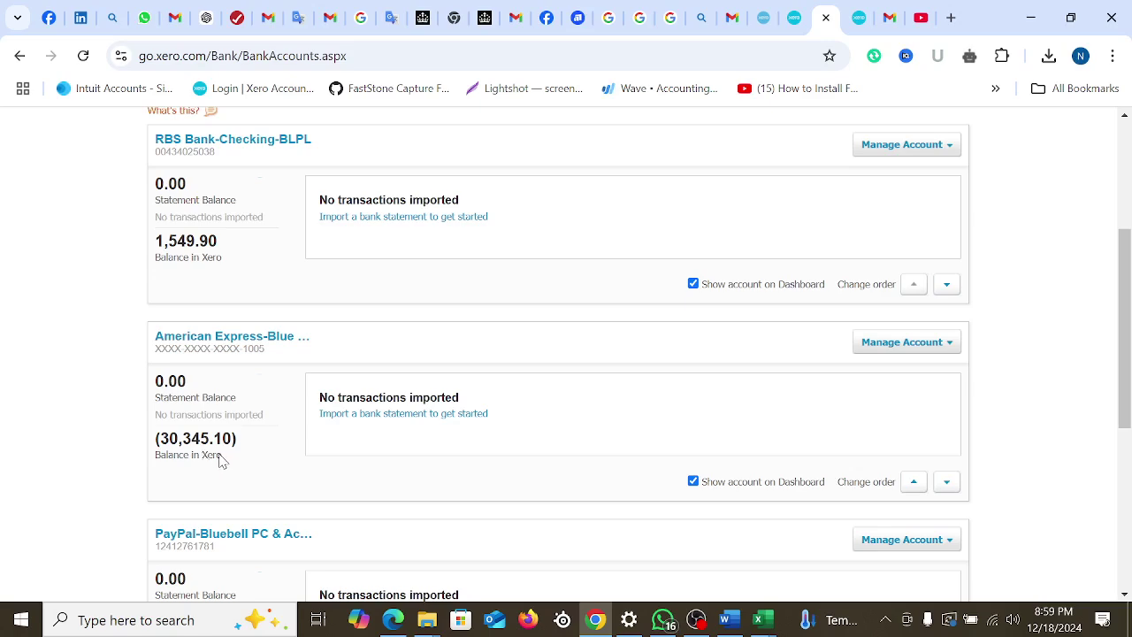
scroll(659, 423, up, 3)
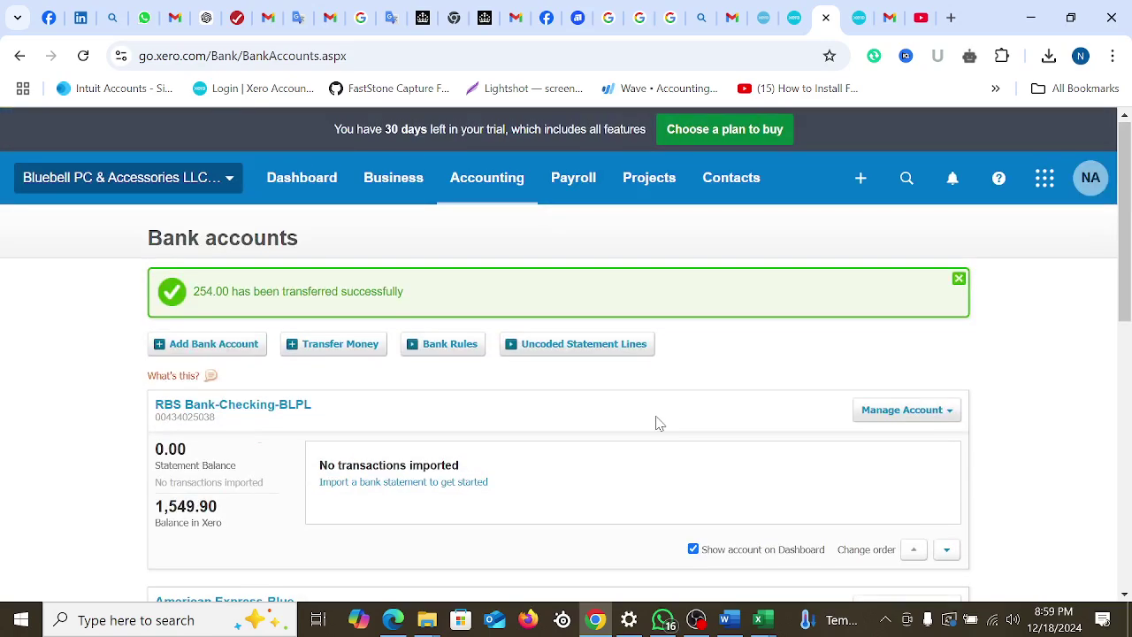
click(958, 279)
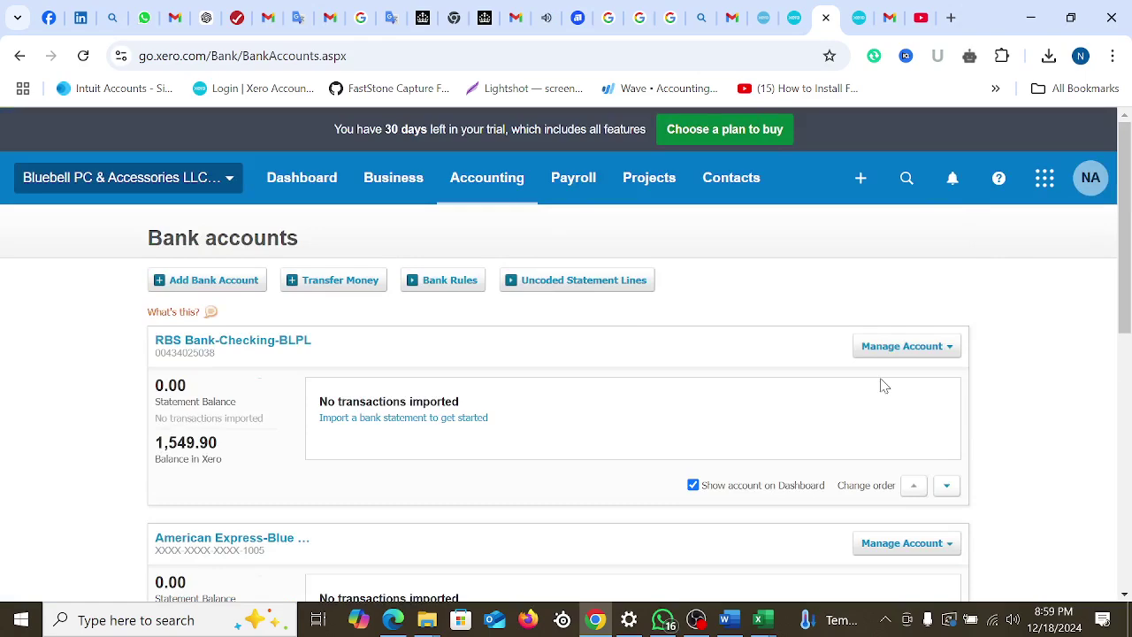
Open the chart of accounts, set the PayPal-Bluebell PC & Accessories LLC account's code to 102 and save it
click(511, 194)
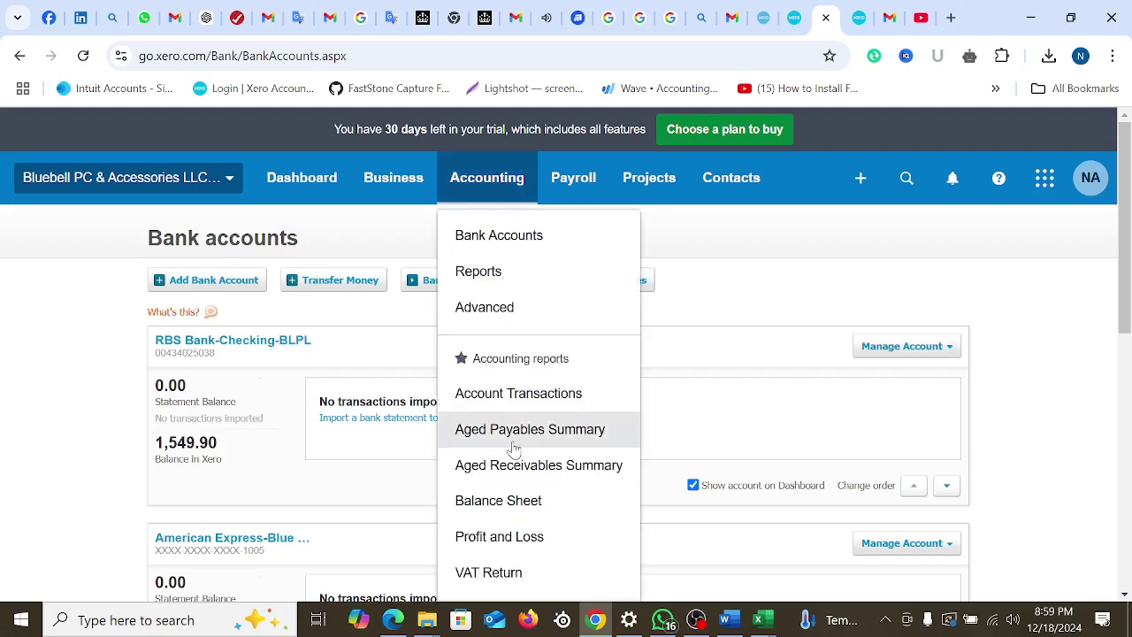
scroll(531, 469, down, 4)
click(508, 304)
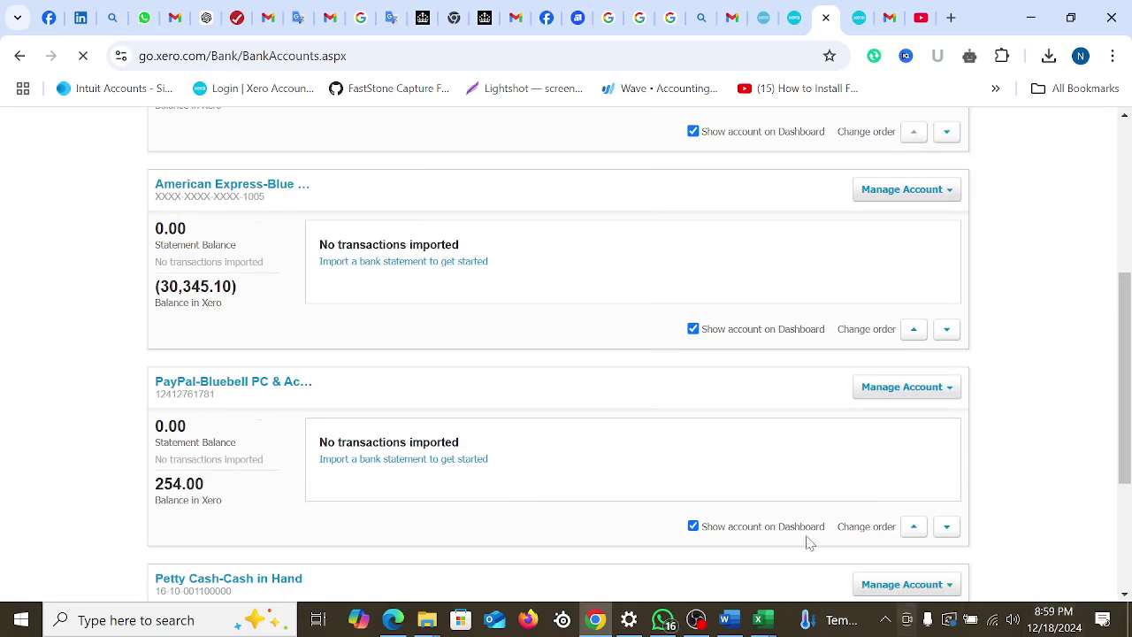
scroll(553, 419, down, 3)
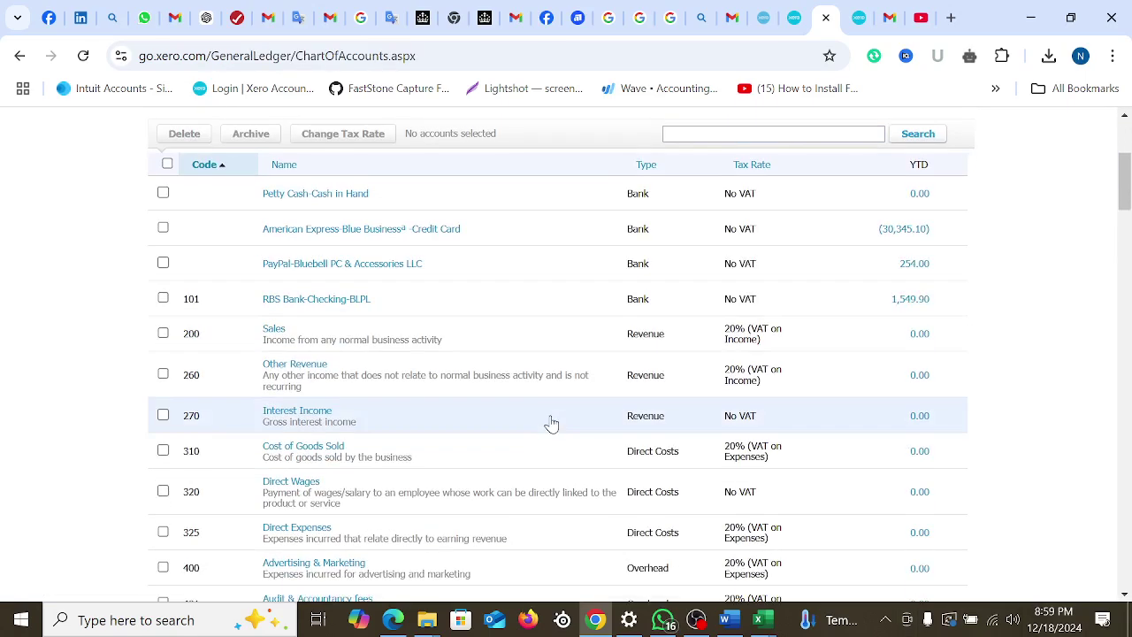
scroll(551, 425, up, 1)
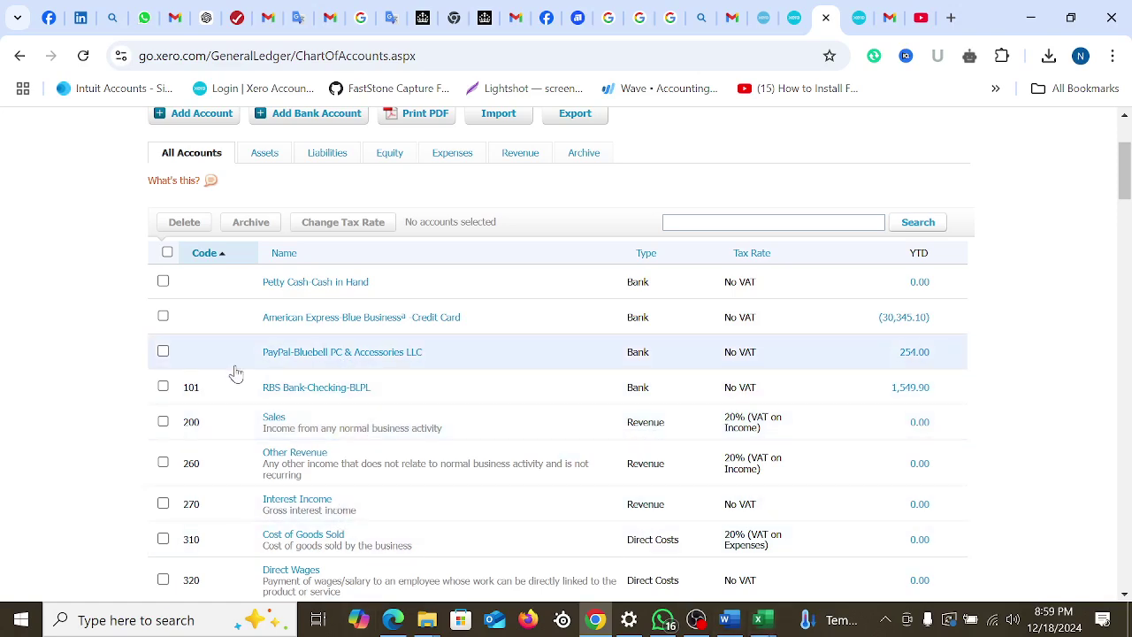
click(318, 352)
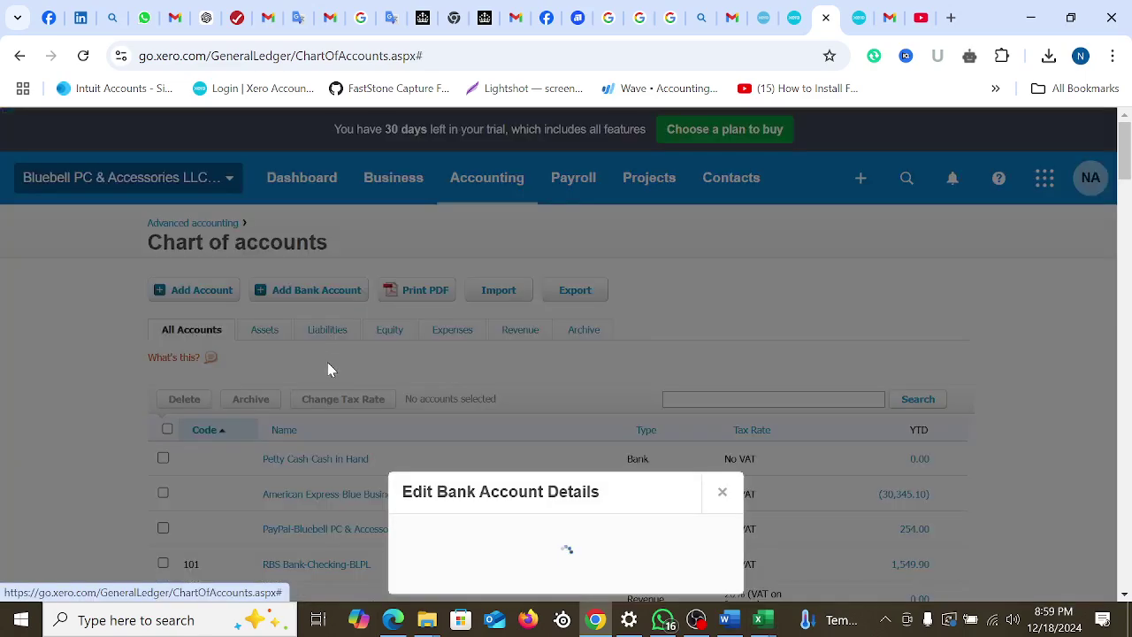
scroll(594, 453, down, 1)
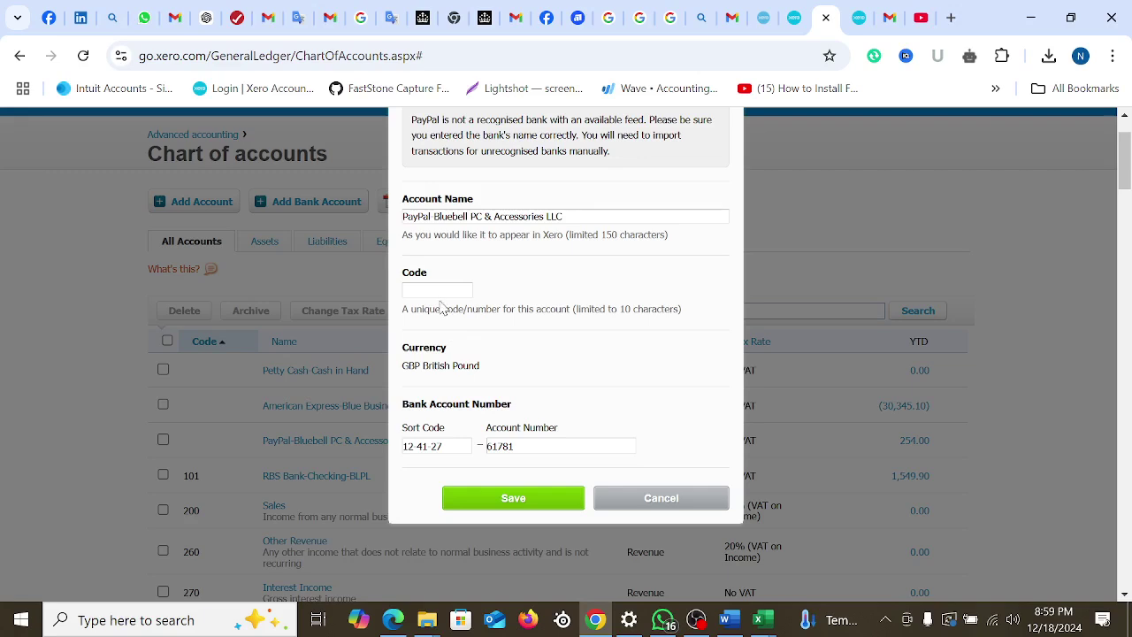
click(436, 292)
click(540, 500)
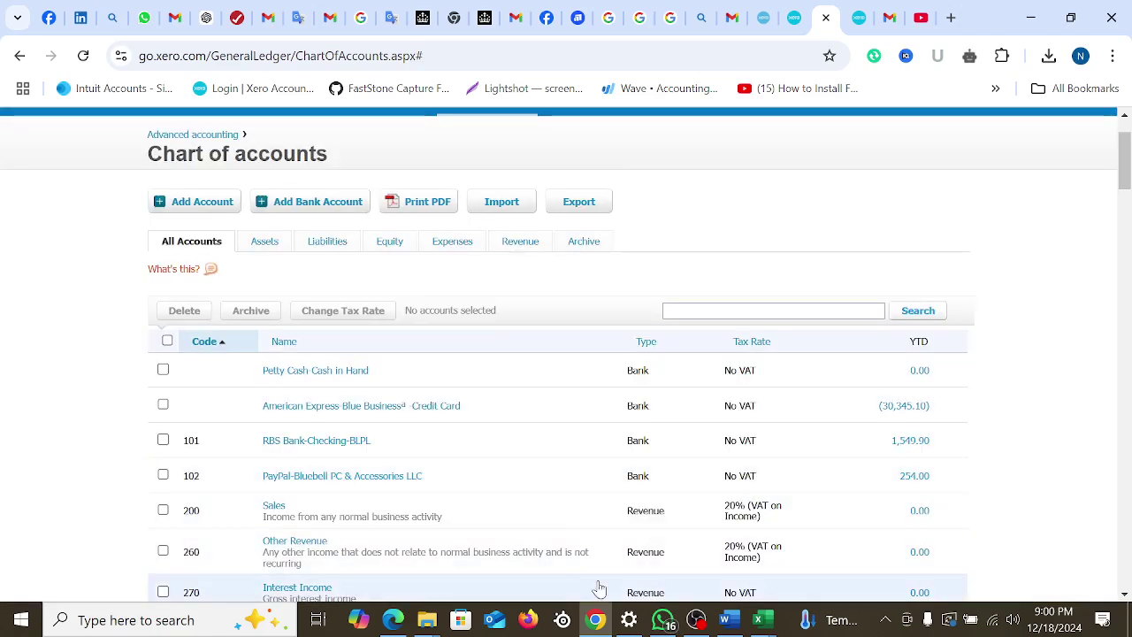
Set the code of the American Express-Blue Business credit card account to 105 and save it
click(303, 410)
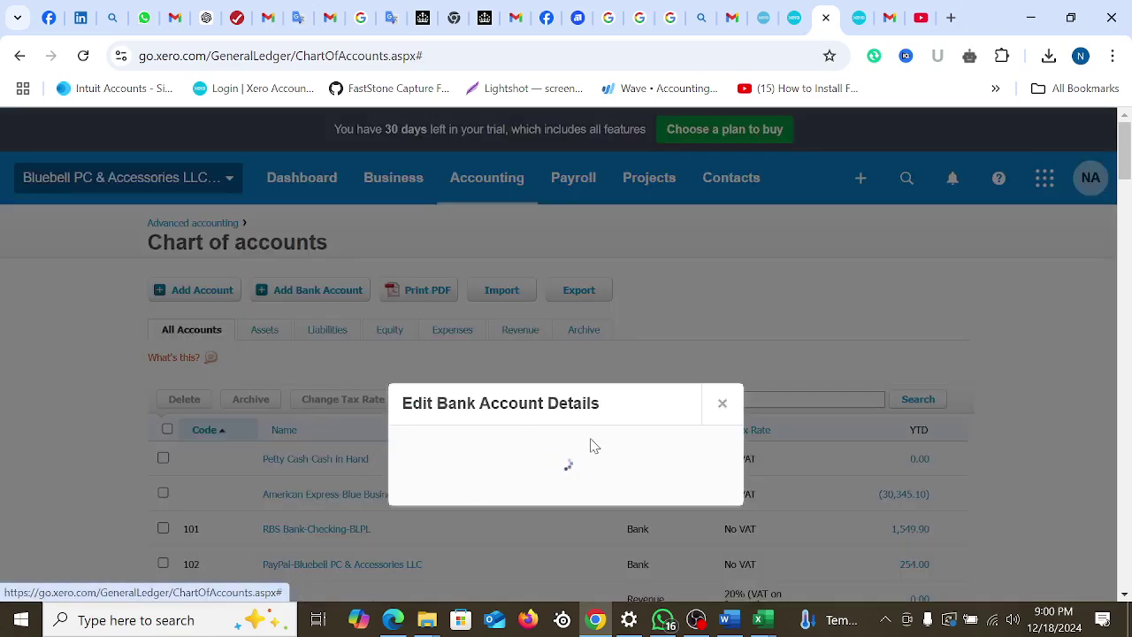
click(438, 382)
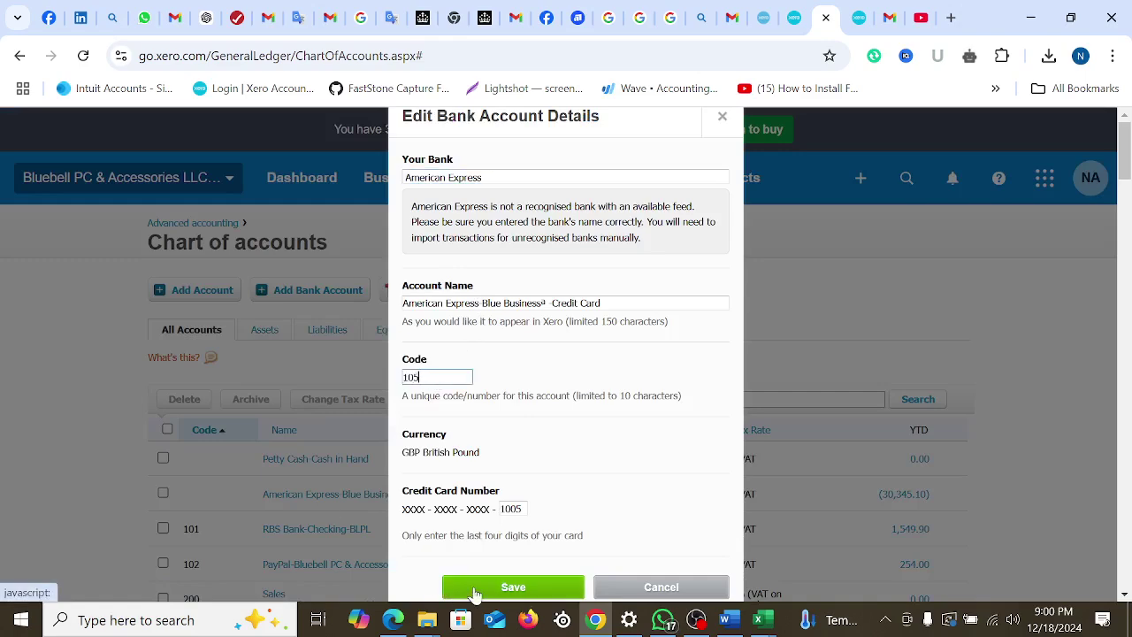
click(530, 589)
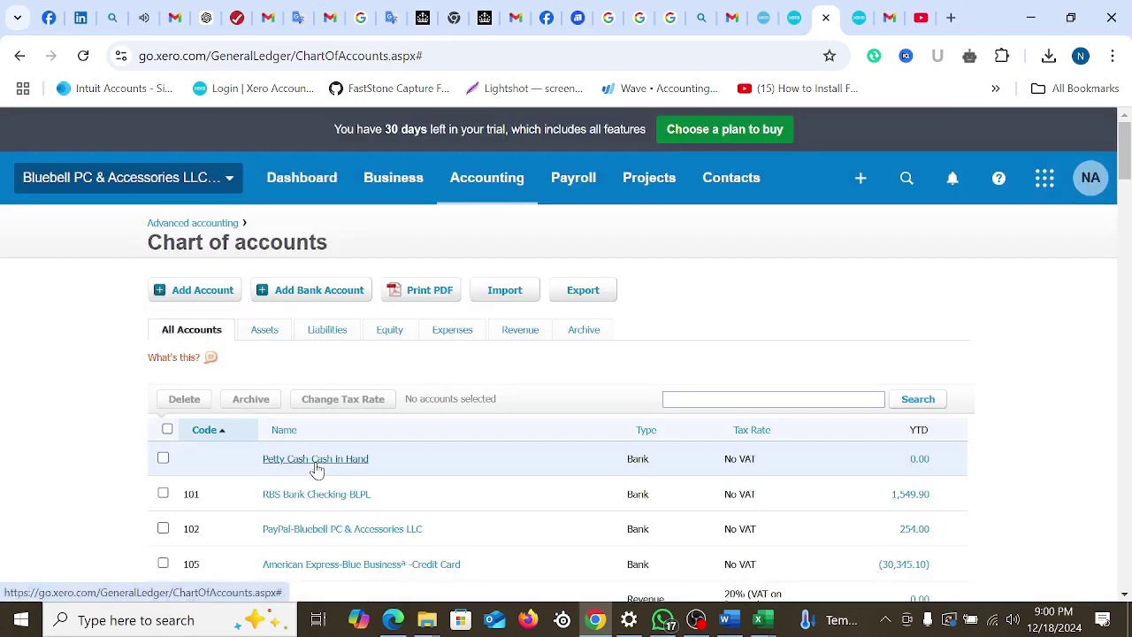
Set the code of the Petty Cash-Cash in Hand account to 110 and save it
click(316, 460)
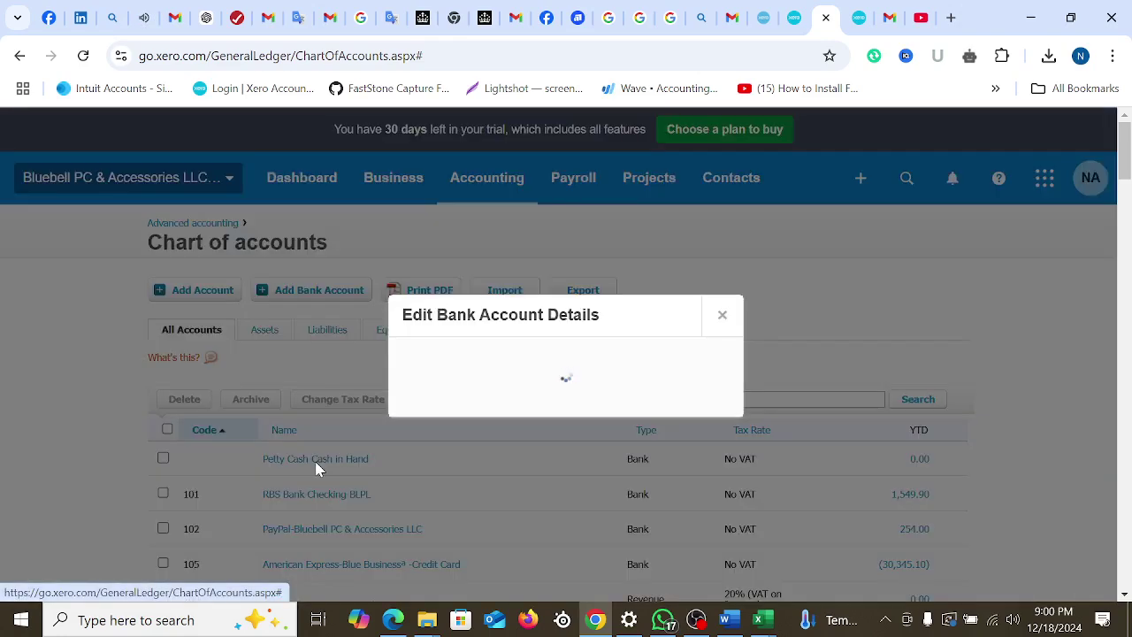
click(435, 379)
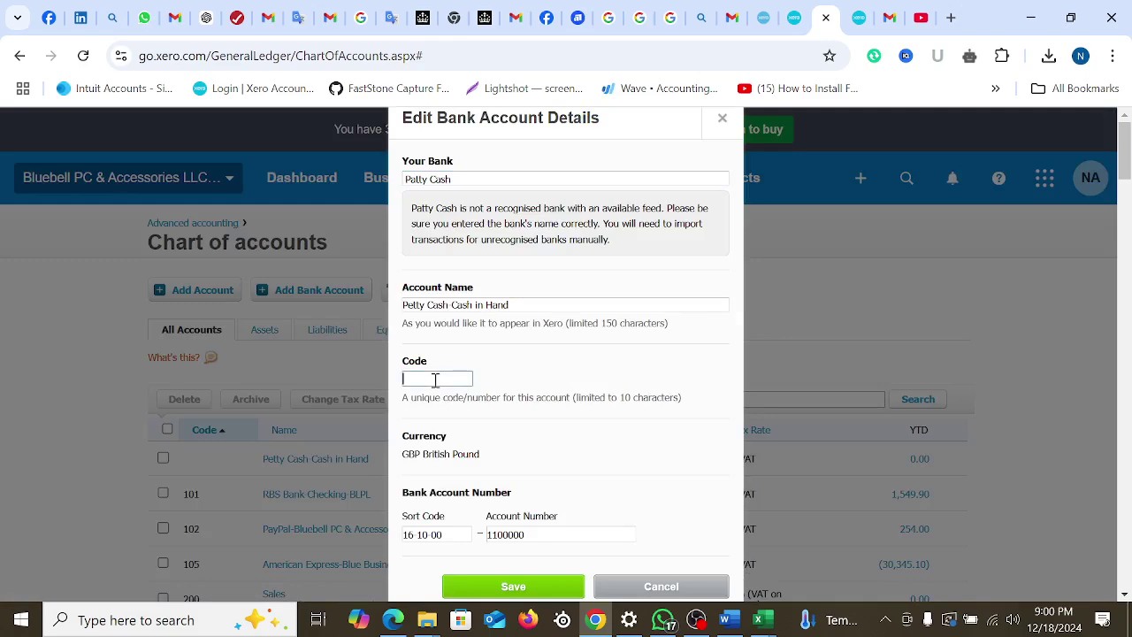
click(538, 588)
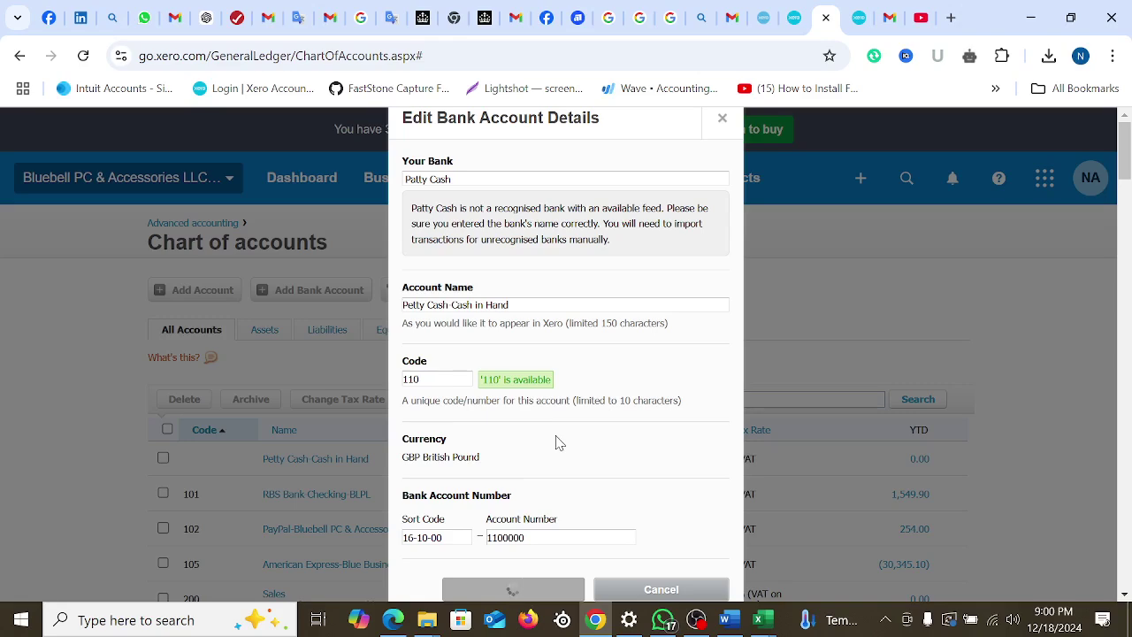
Check the bank accounts in the chart of accounts and open the transactions behind the RBS Bank-Checking-BLPL year-to-date balance
scroll(548, 425, down, 1)
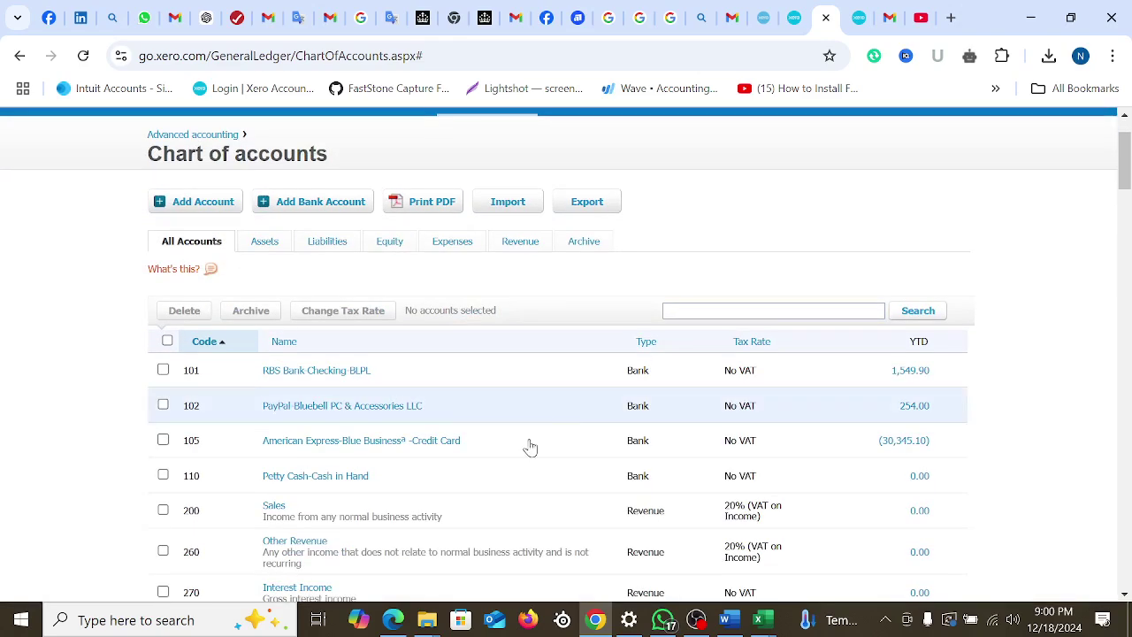
scroll(337, 409, down, 2)
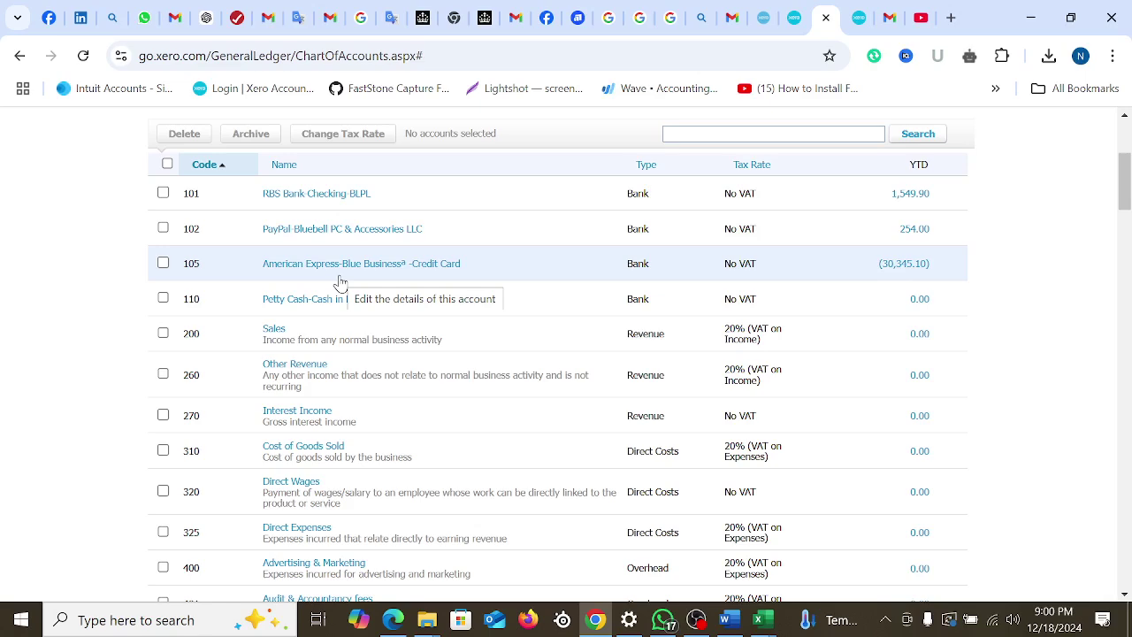
scroll(255, 363, up, 1)
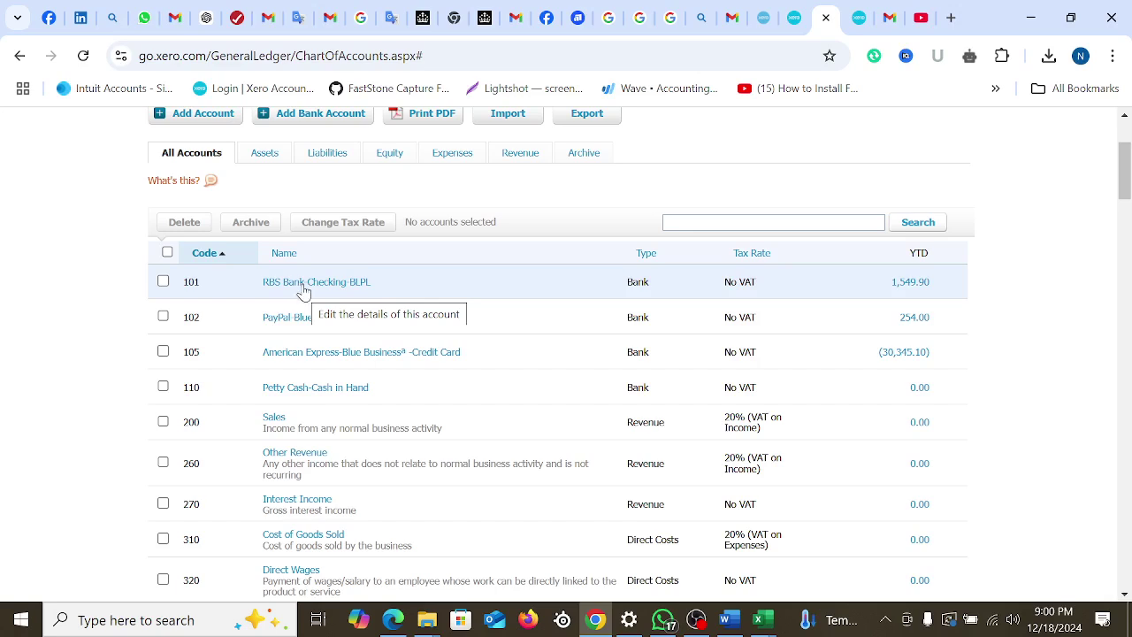
click(911, 283)
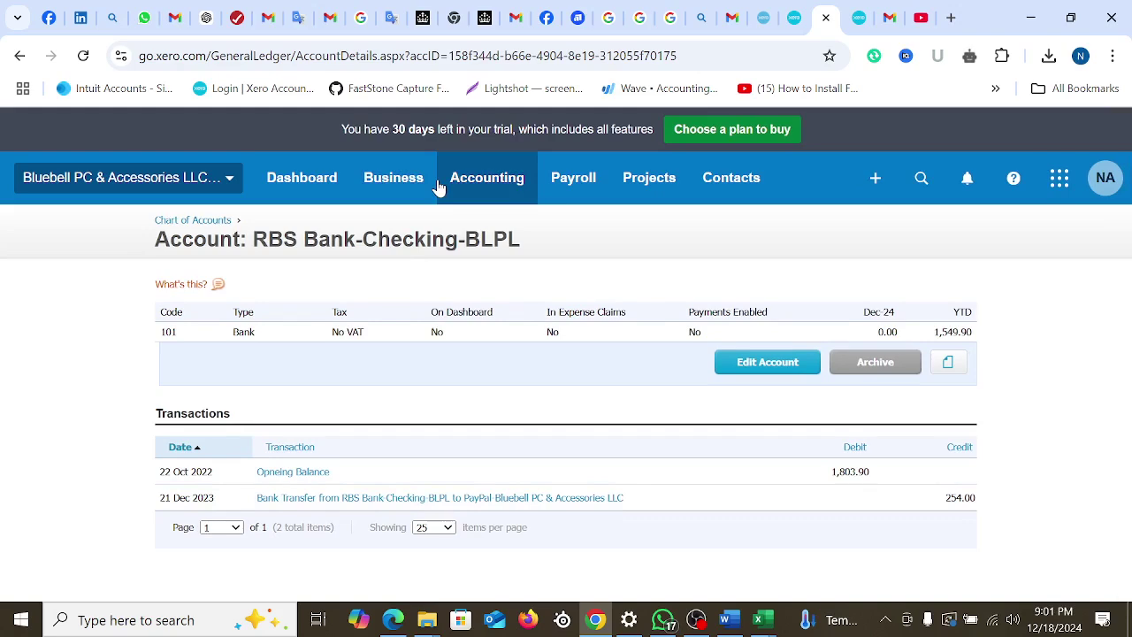
Open RBS Bank-Checking-BLPL from the bank accounts list and examine its account transactions, including the opening balance and PayPal transfer
click(486, 183)
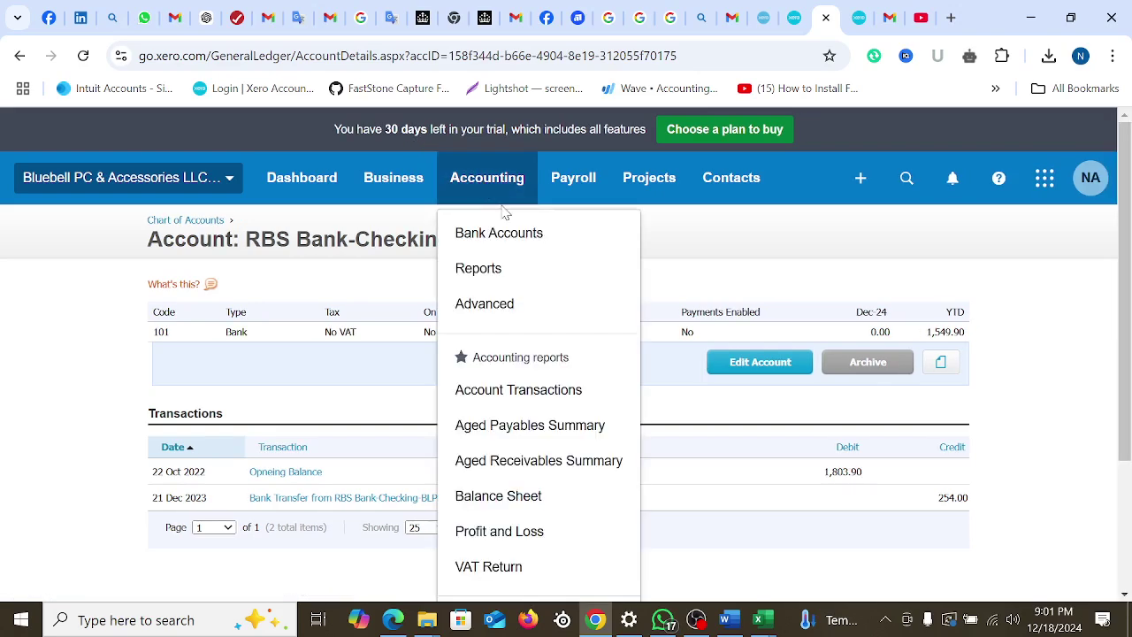
click(498, 234)
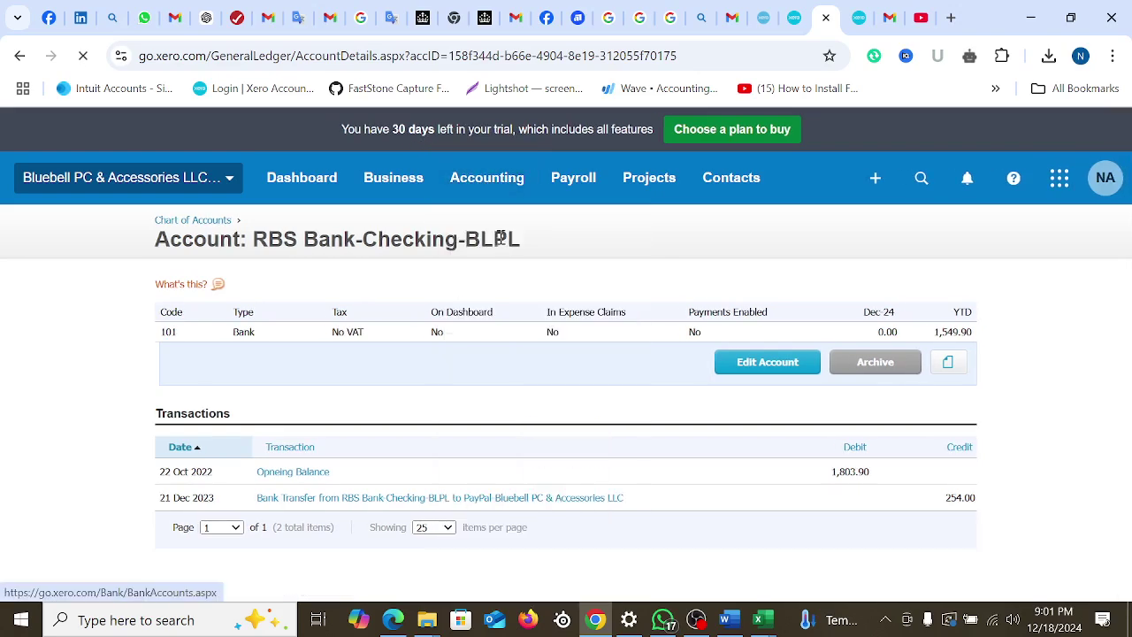
scroll(292, 362, down, 4)
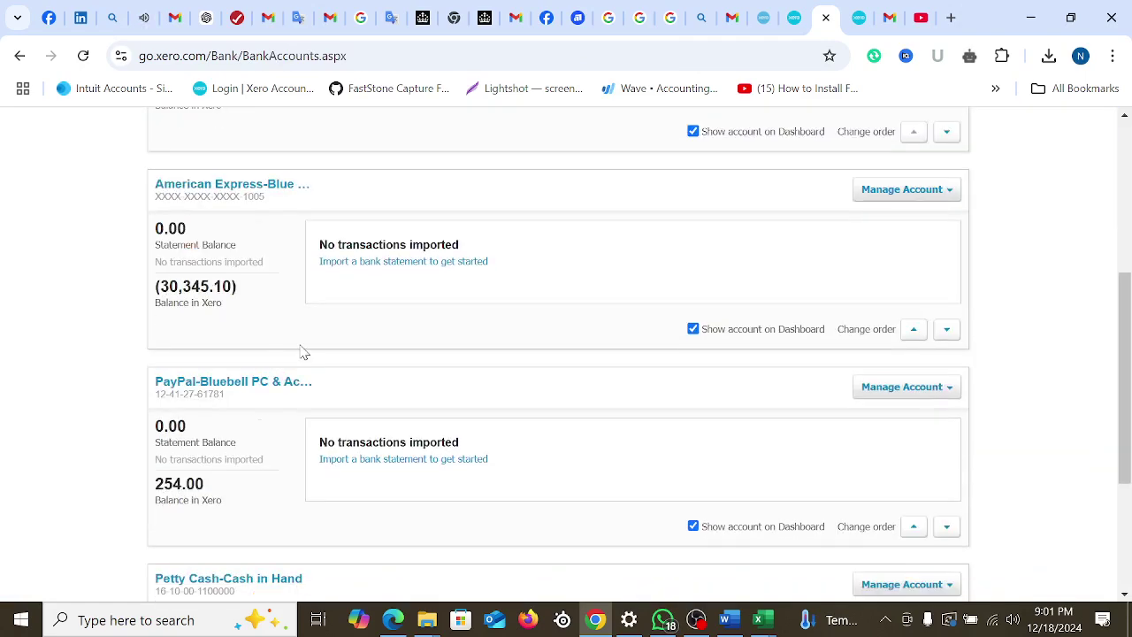
scroll(334, 364, up, 1)
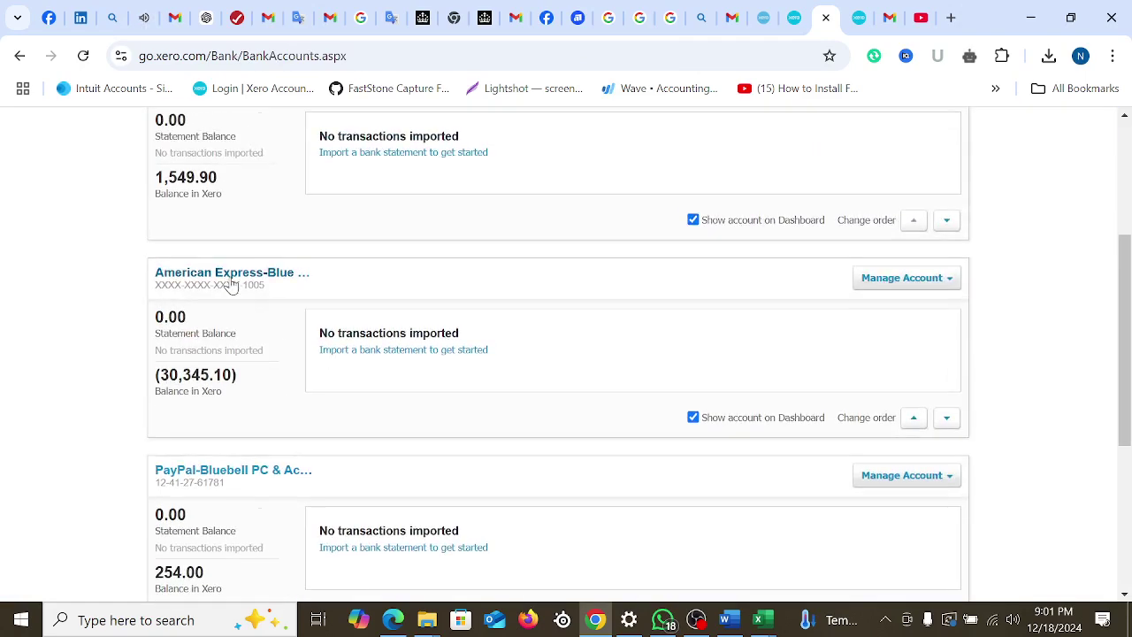
scroll(265, 372, up, 2)
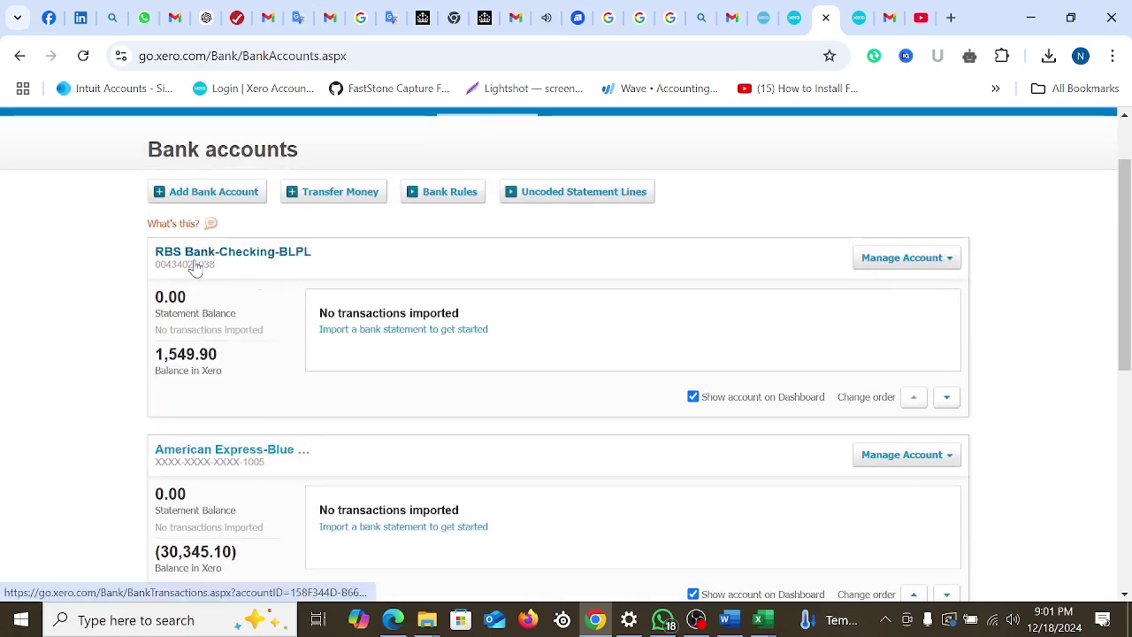
click(196, 258)
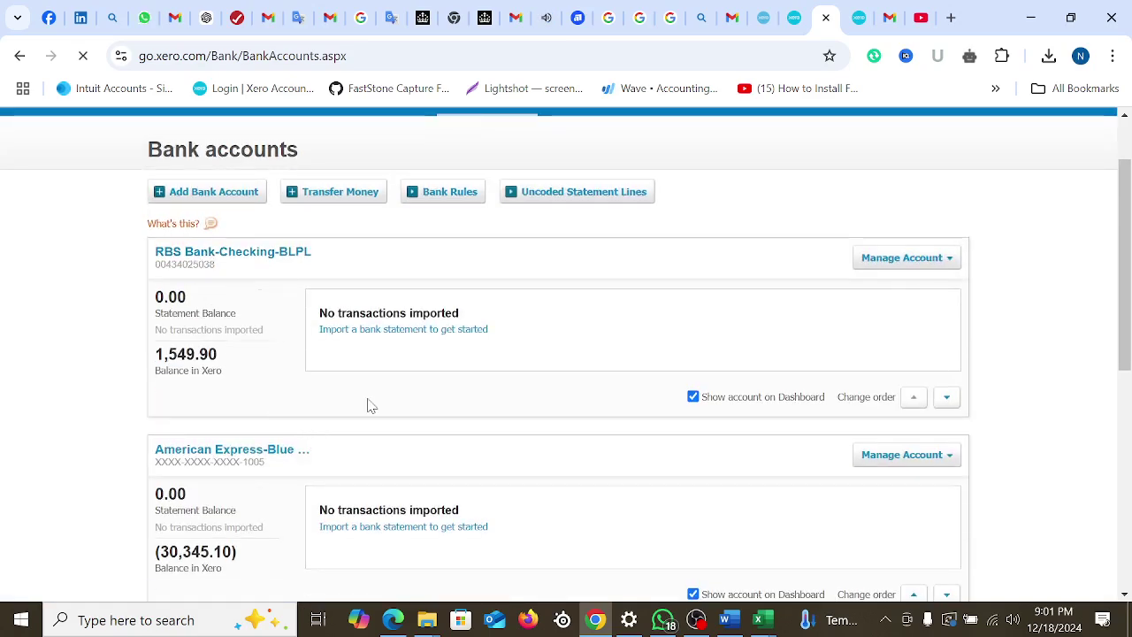
scroll(578, 470, down, 2)
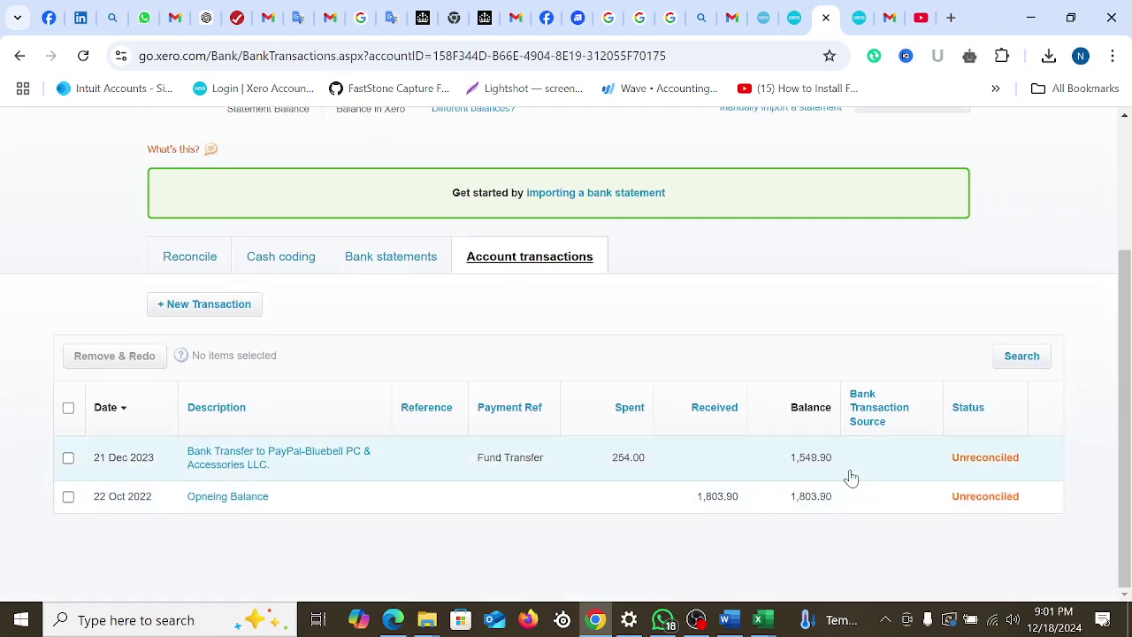
scroll(872, 448, up, 1)
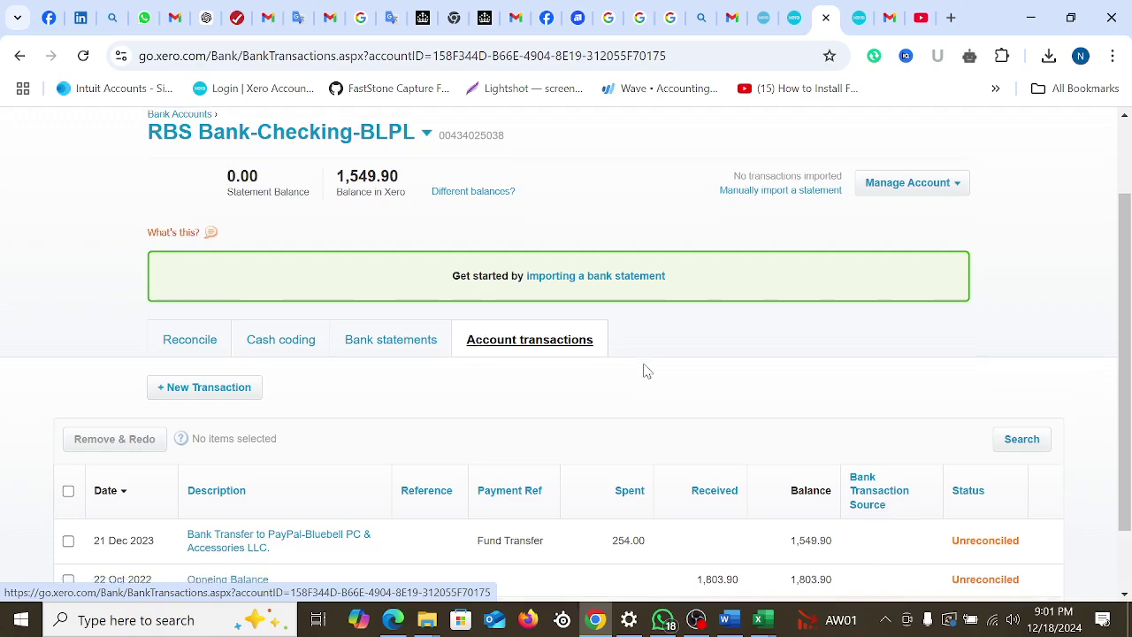
scroll(580, 316, up, 2)
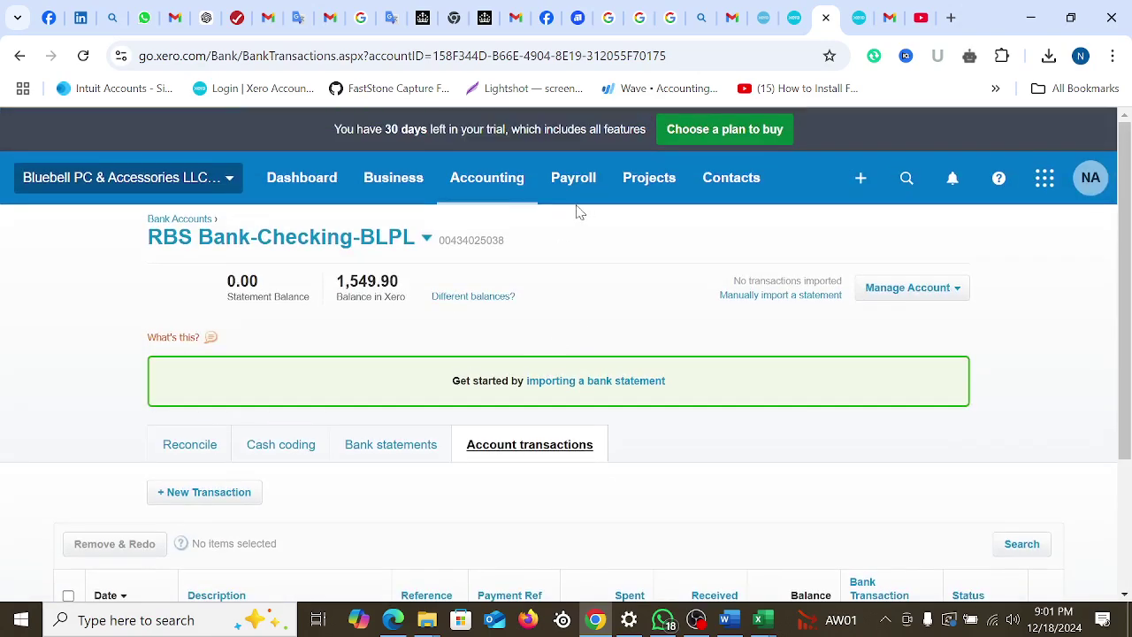
scroll(620, 301, down, 4)
scroll(575, 310, up, 4)
Return to the chart of accounts and archive the Other Revenue account, code 260
click(485, 189)
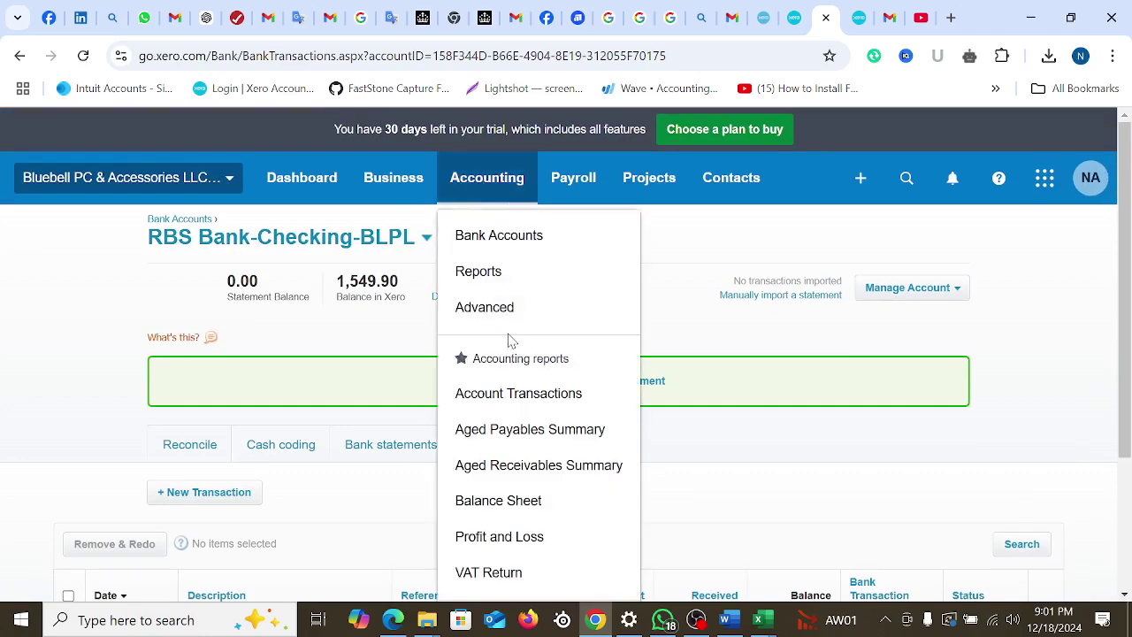
scroll(511, 389, down, 2)
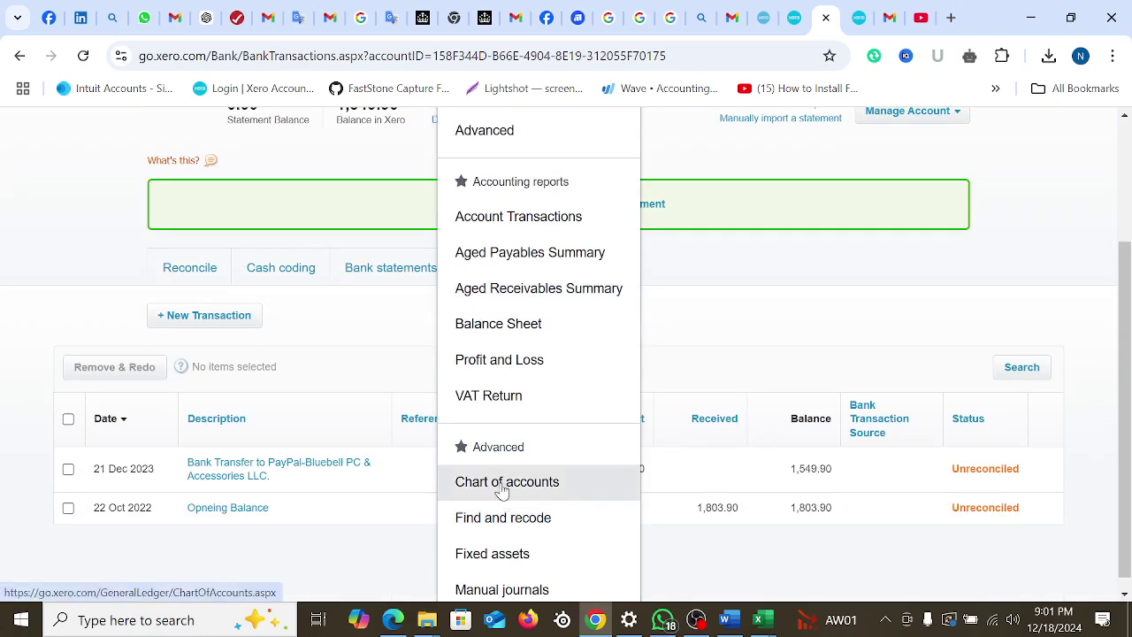
click(506, 483)
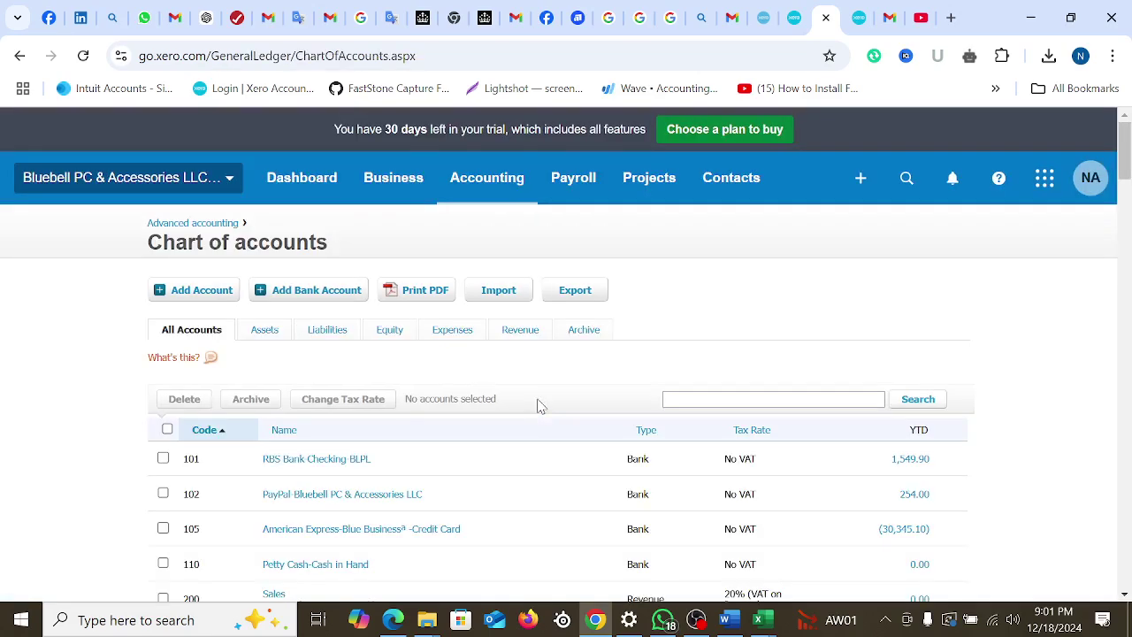
scroll(541, 406, down, 3)
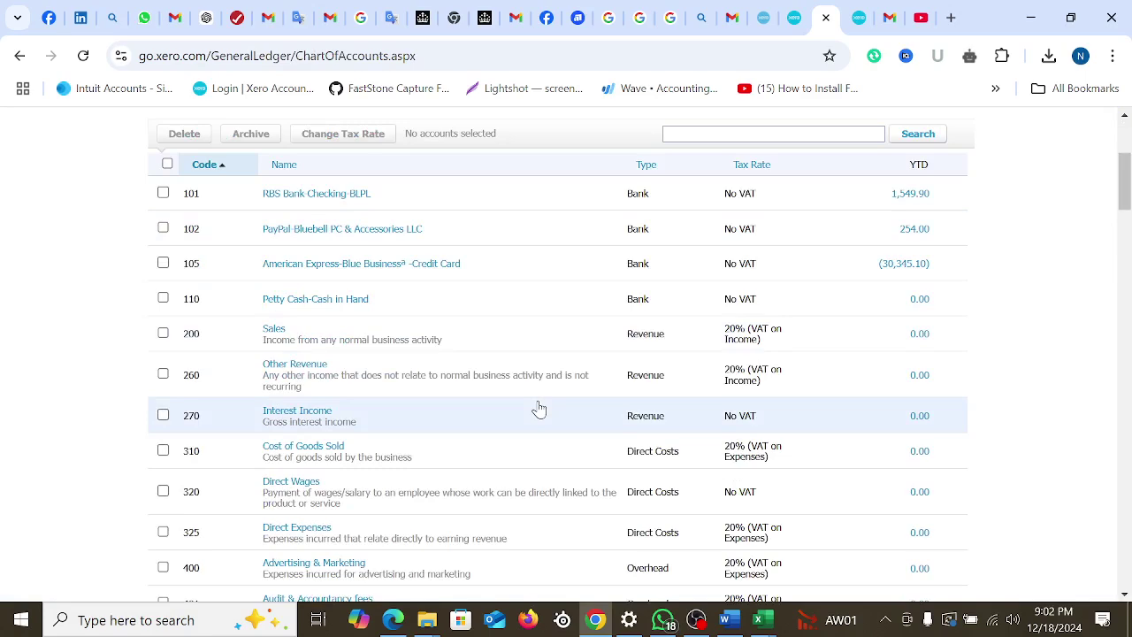
click(163, 298)
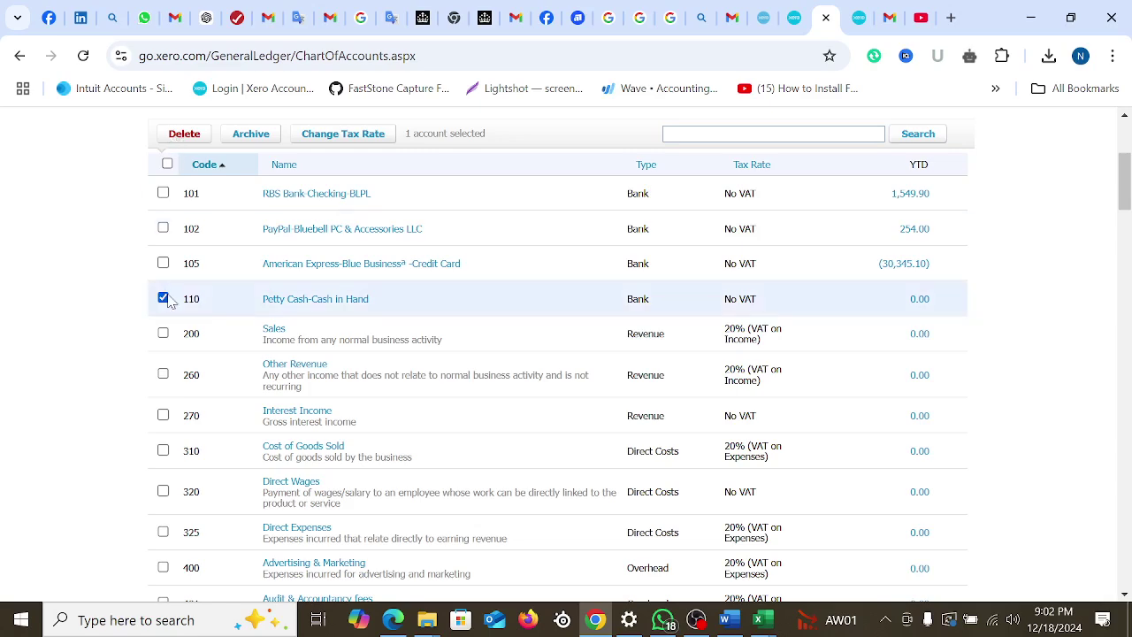
click(163, 298)
scroll(392, 414, up, 1)
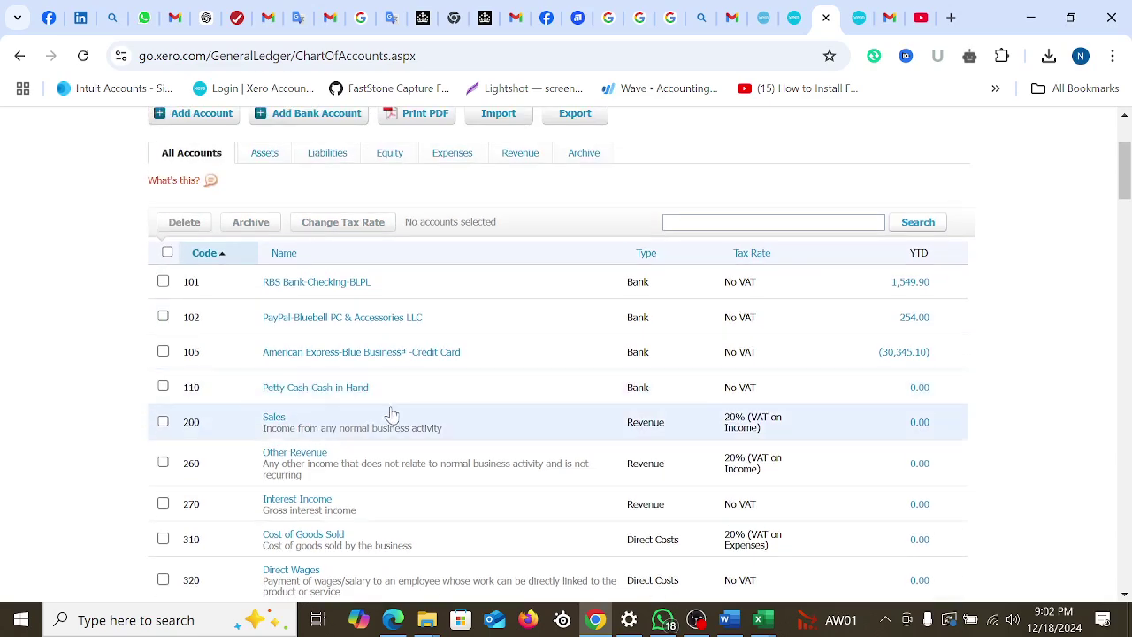
click(162, 463)
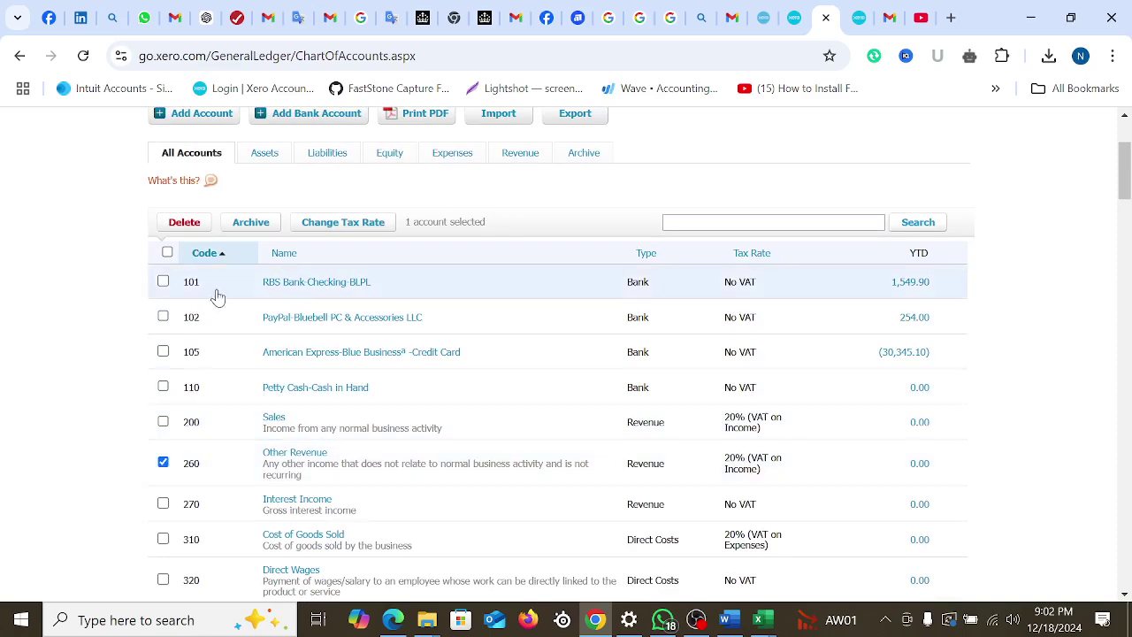
click(252, 223)
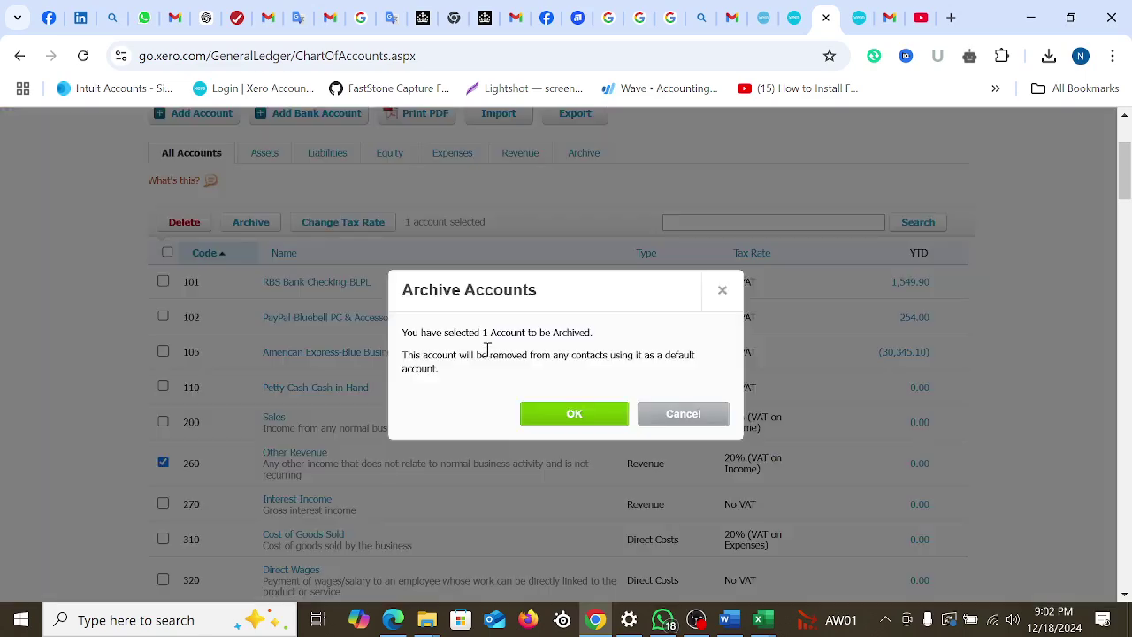
click(575, 416)
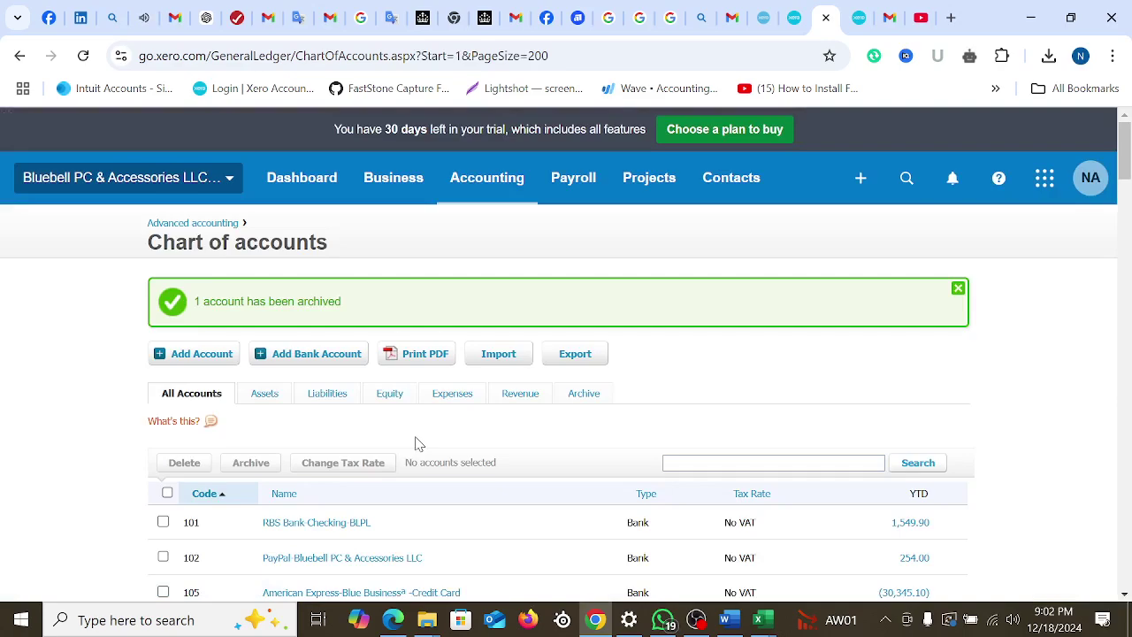
Dismiss the archive notice, open the archived accounts and restore the Other Revenue account, code 260
scroll(414, 445, down, 2)
scroll(415, 444, up, 2)
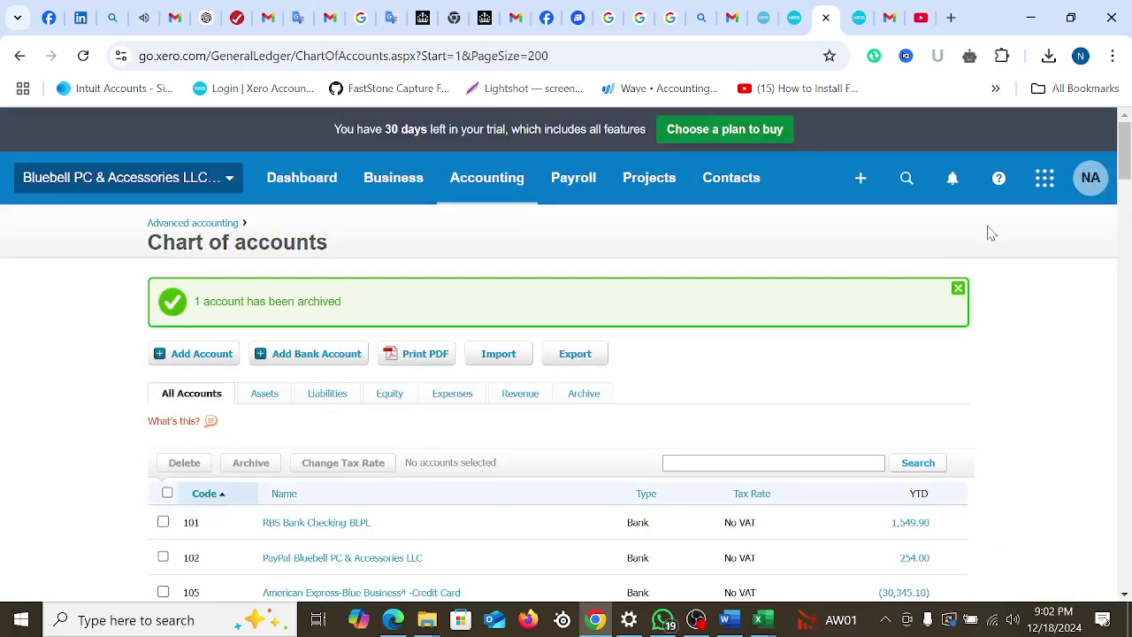
click(958, 288)
click(585, 331)
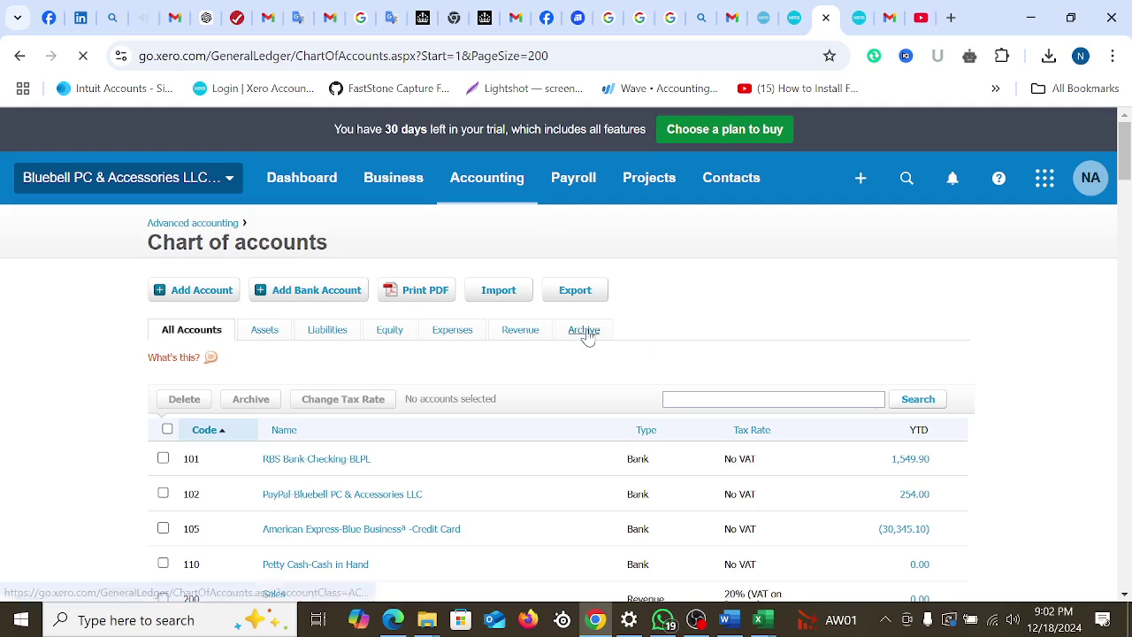
scroll(570, 385, down, 1)
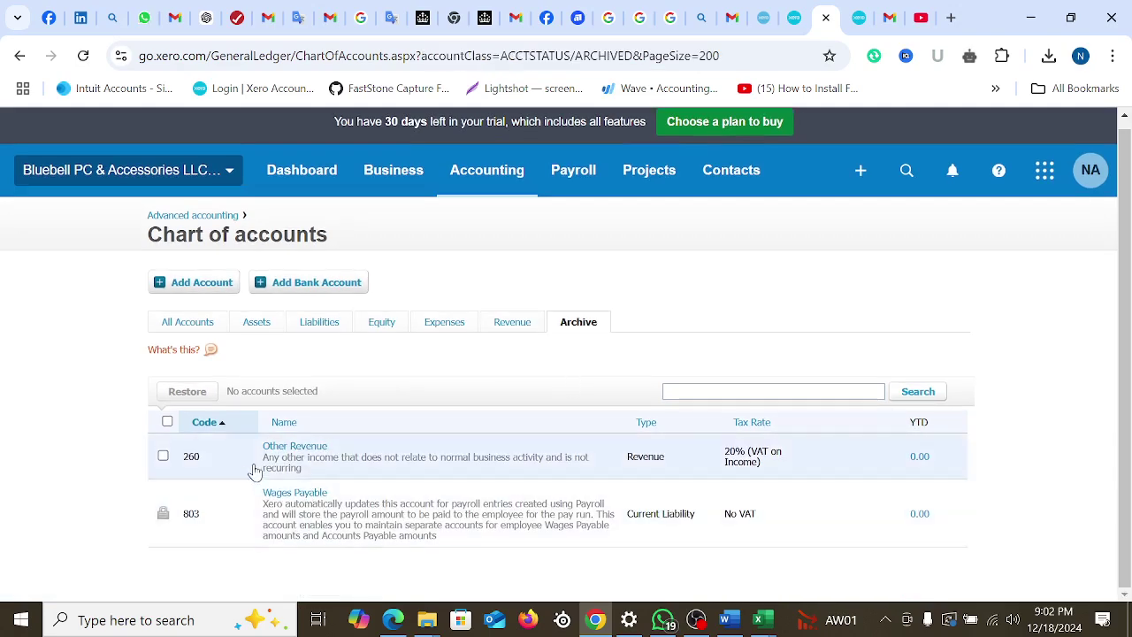
click(164, 457)
click(203, 417)
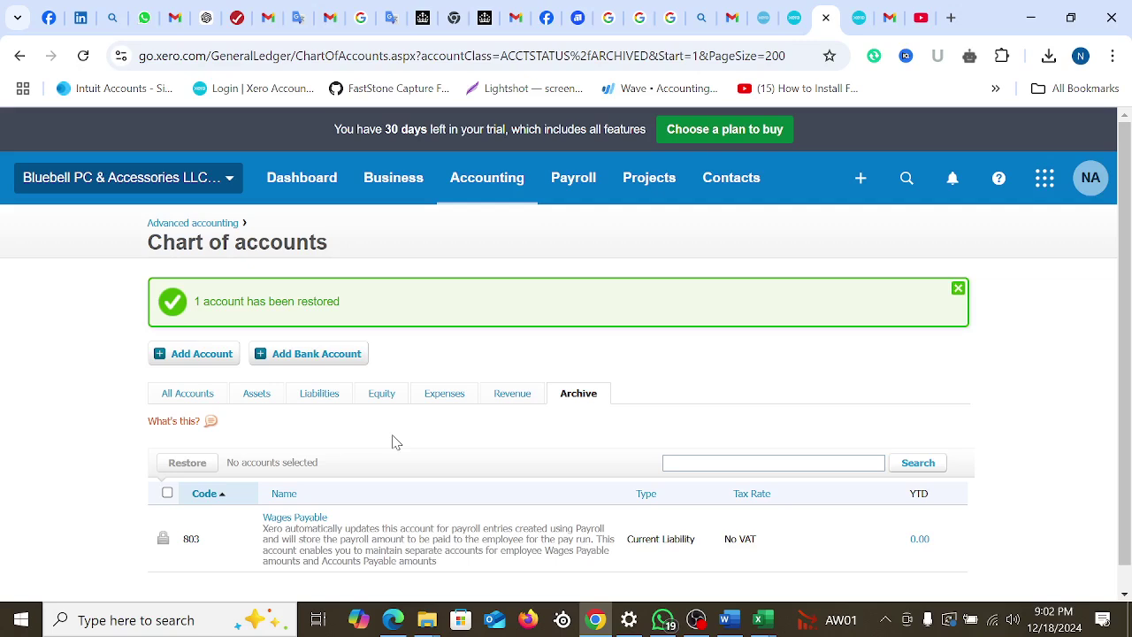
click(958, 290)
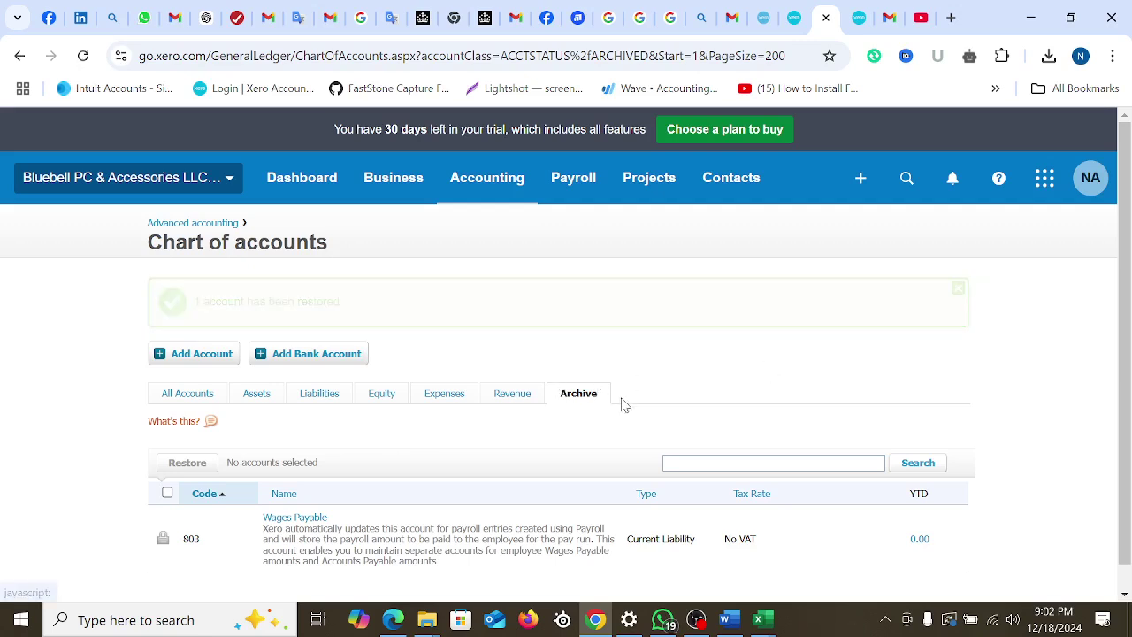
From the full account list, open the American Express credit card account's details, check its name, code and card number field, and close them unchanged
click(203, 336)
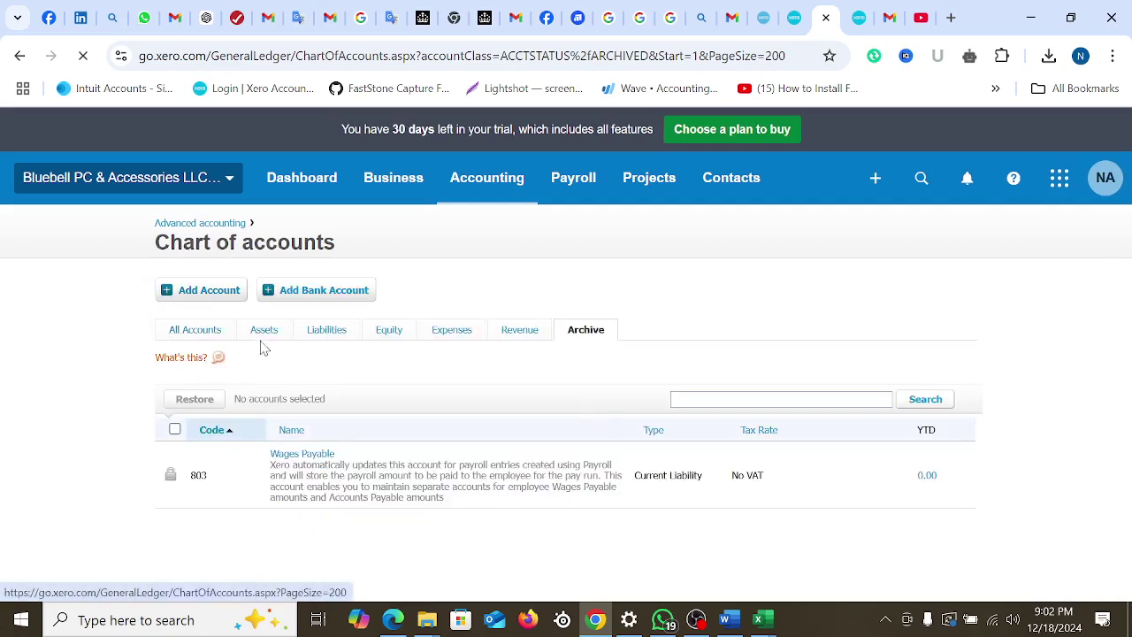
scroll(482, 416, down, 2)
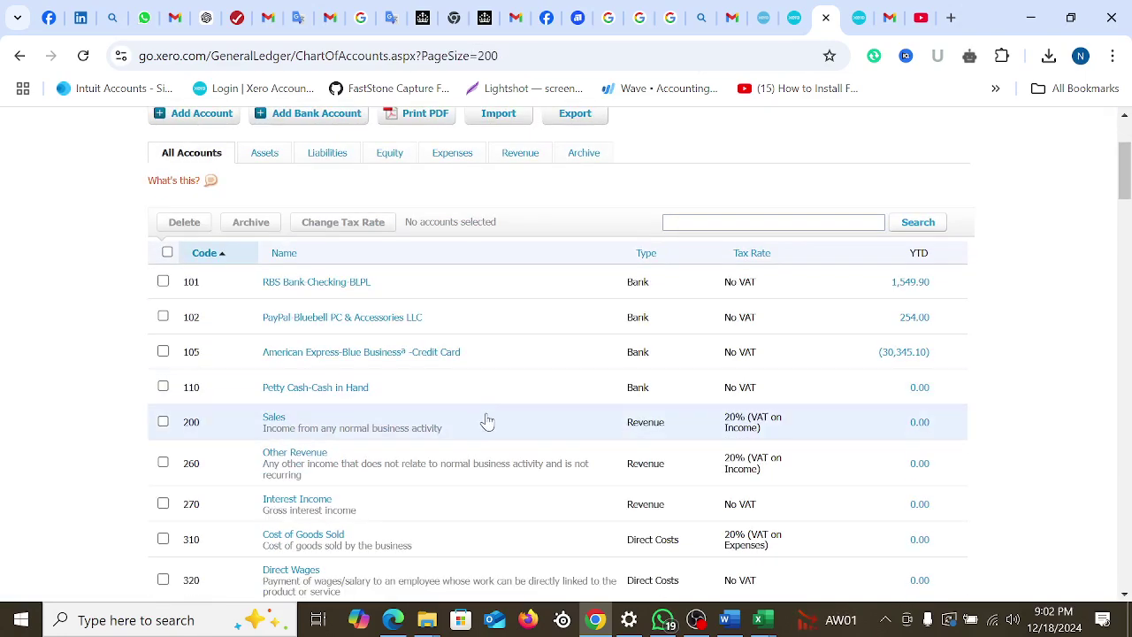
click(306, 359)
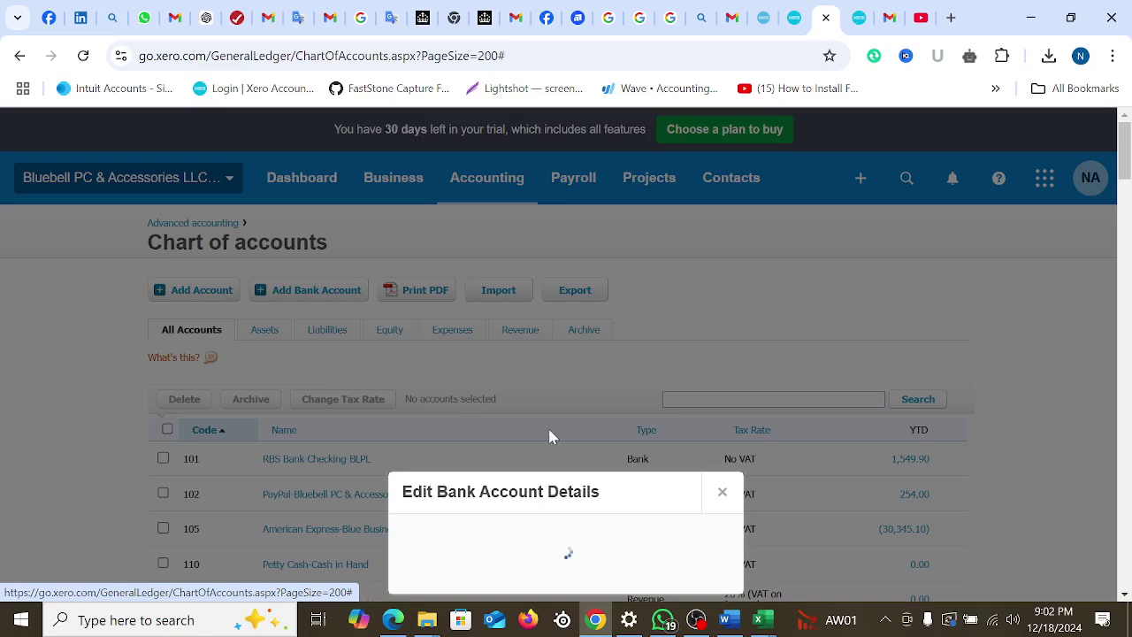
scroll(505, 392, up, 3)
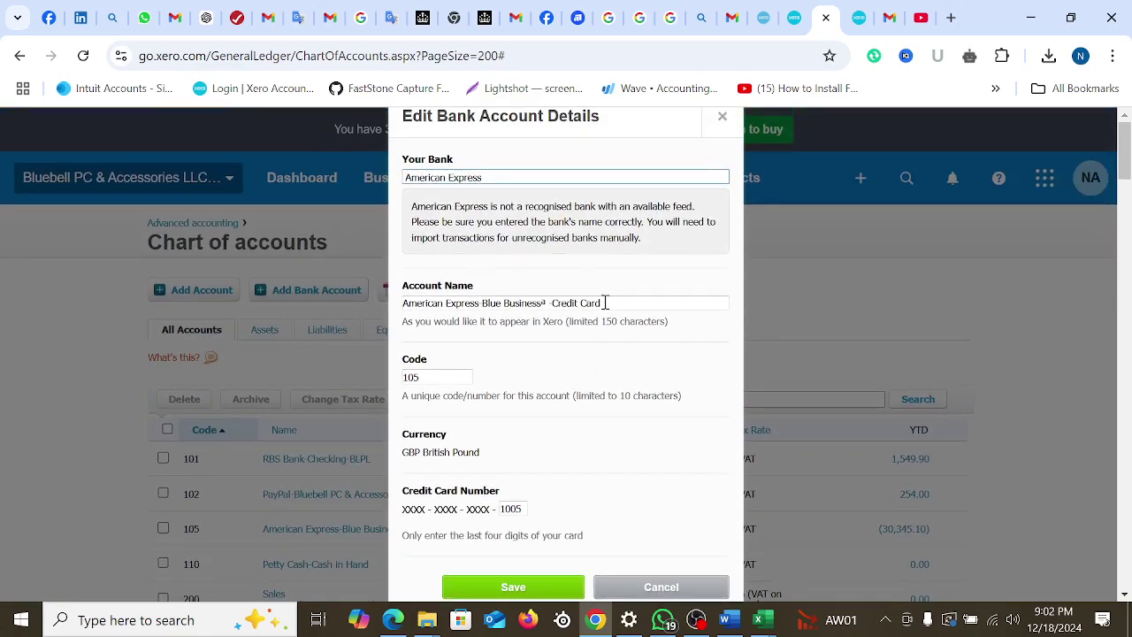
drag(604, 303, 237, 316)
drag(444, 374, 343, 391)
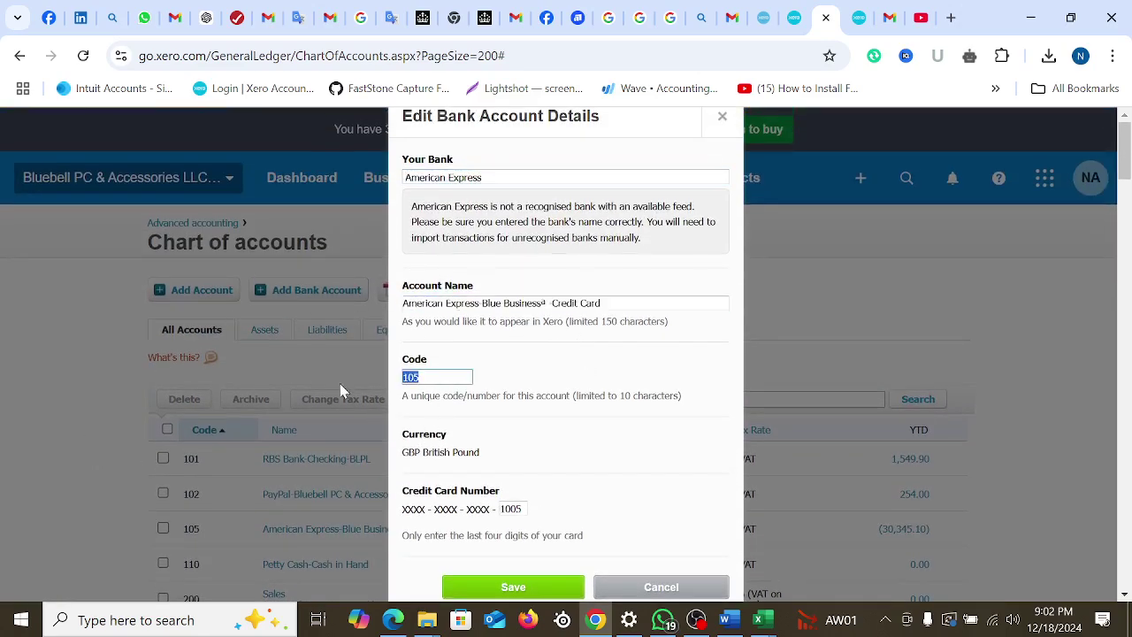
scroll(500, 455, down, 1)
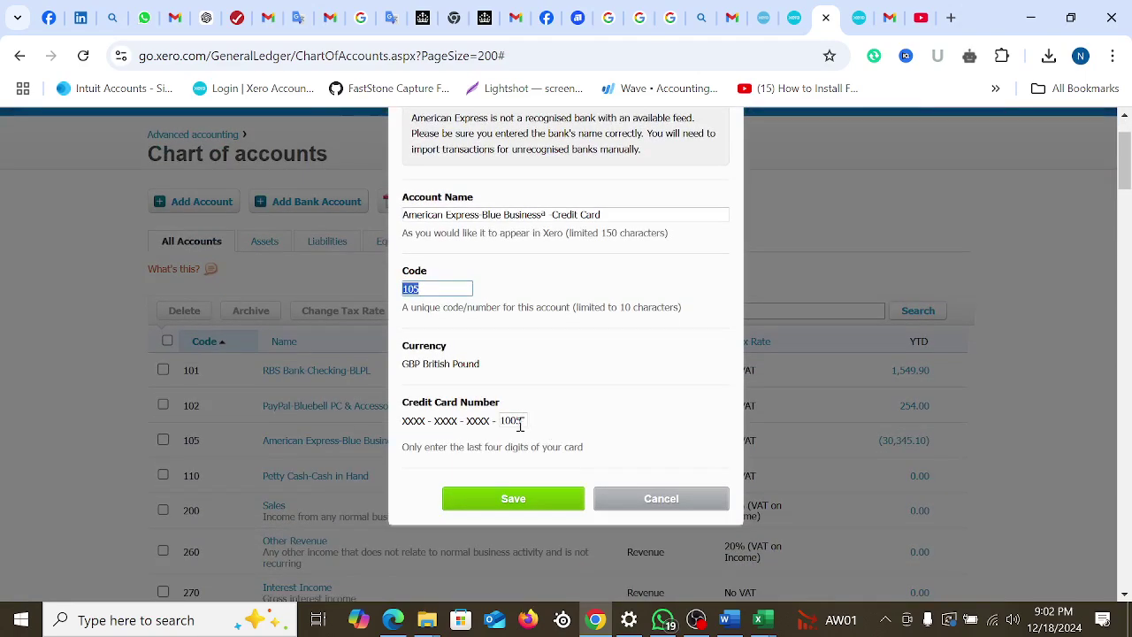
scroll(689, 394, up, 1)
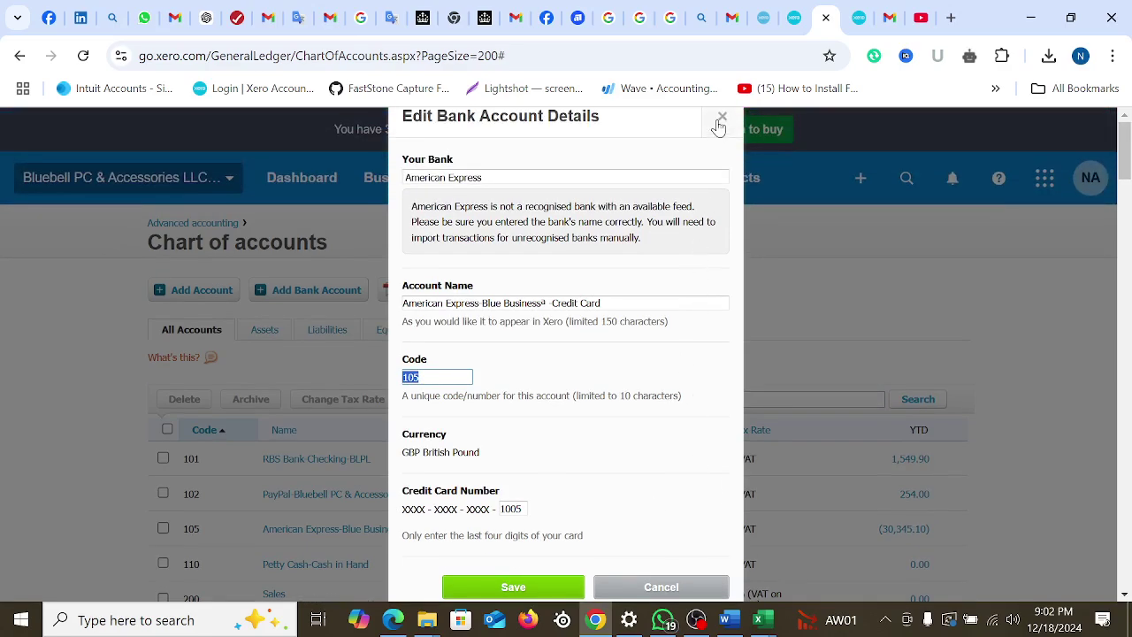
click(722, 117)
scroll(728, 468, down, 8)
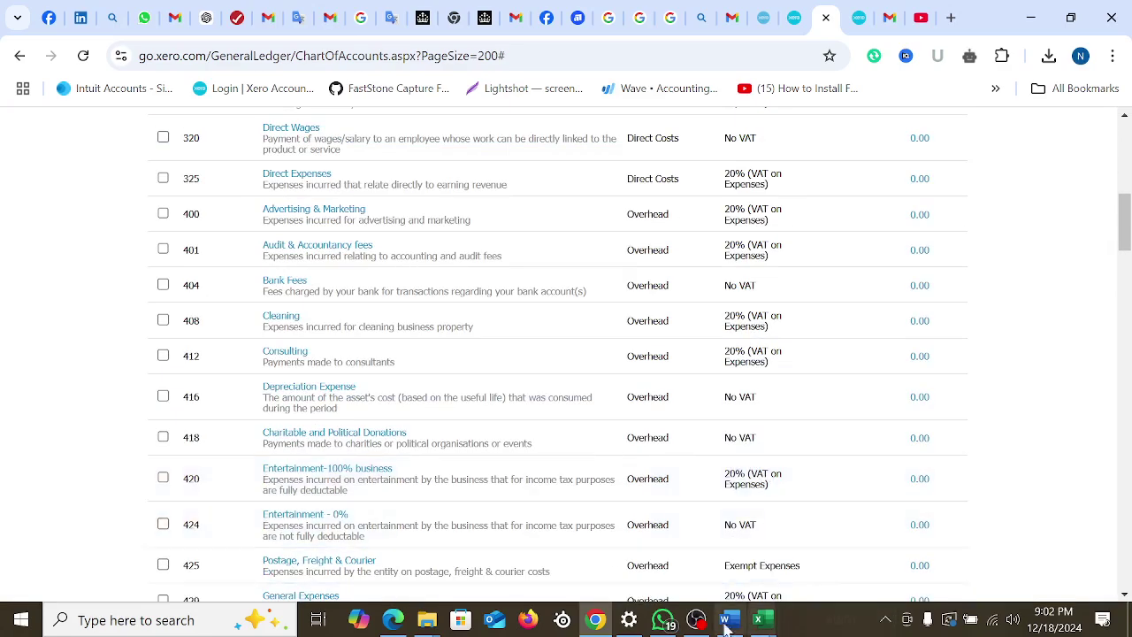